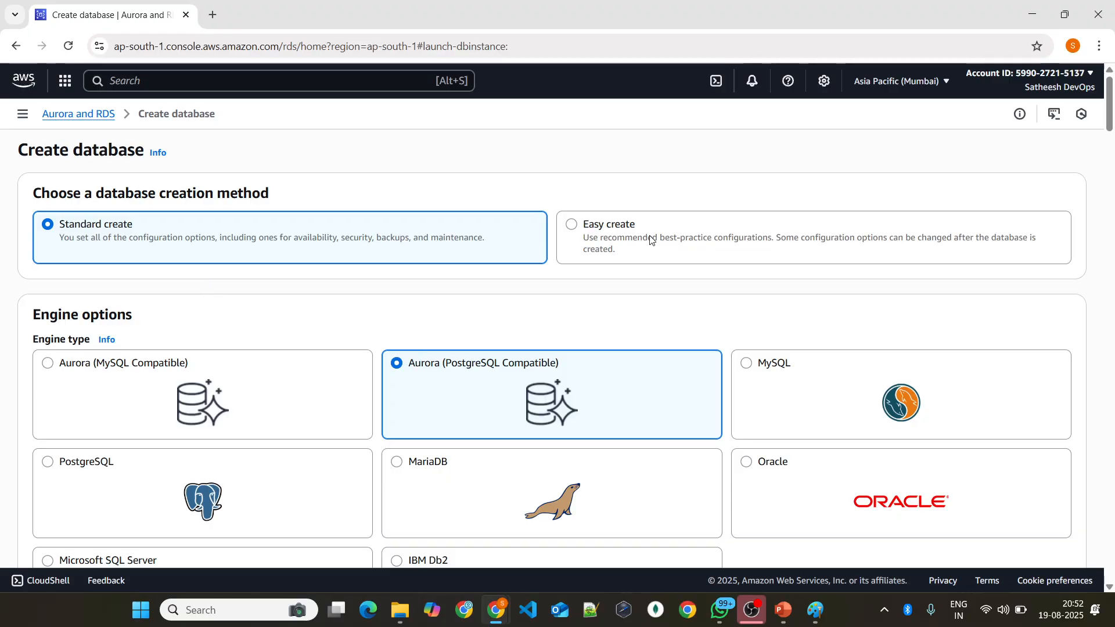
# Step: Choose PostgreSQL as the database engine type and select engine version PostgreSQL 14.12-R4
pyautogui.scroll(-3, 480, 284)
pyautogui.click(155, 374)
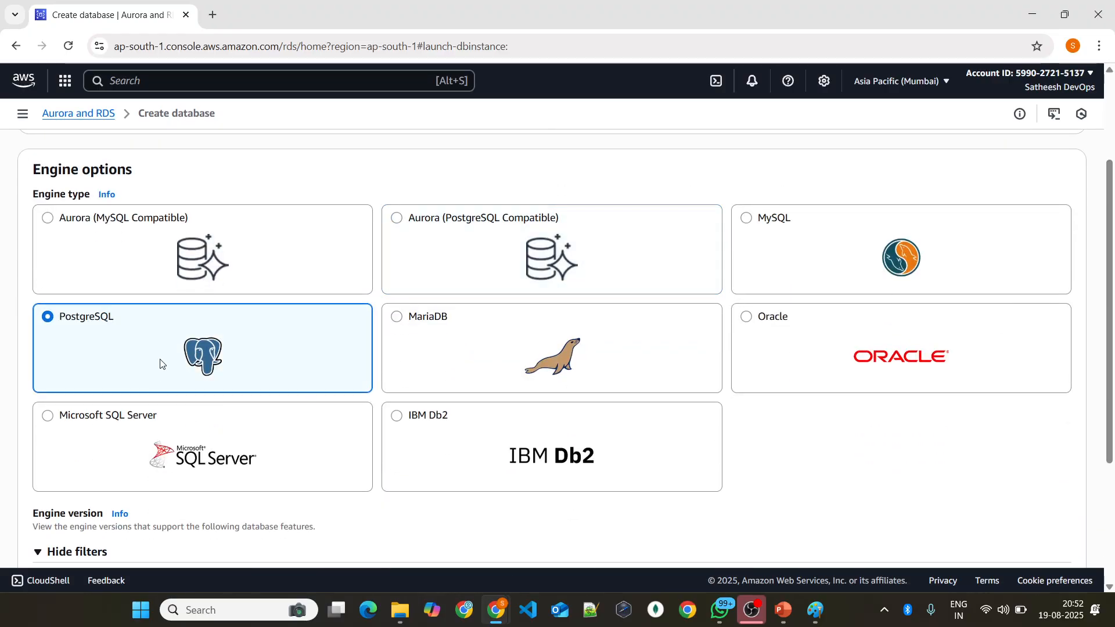
pyautogui.scroll(-7, 283, 339)
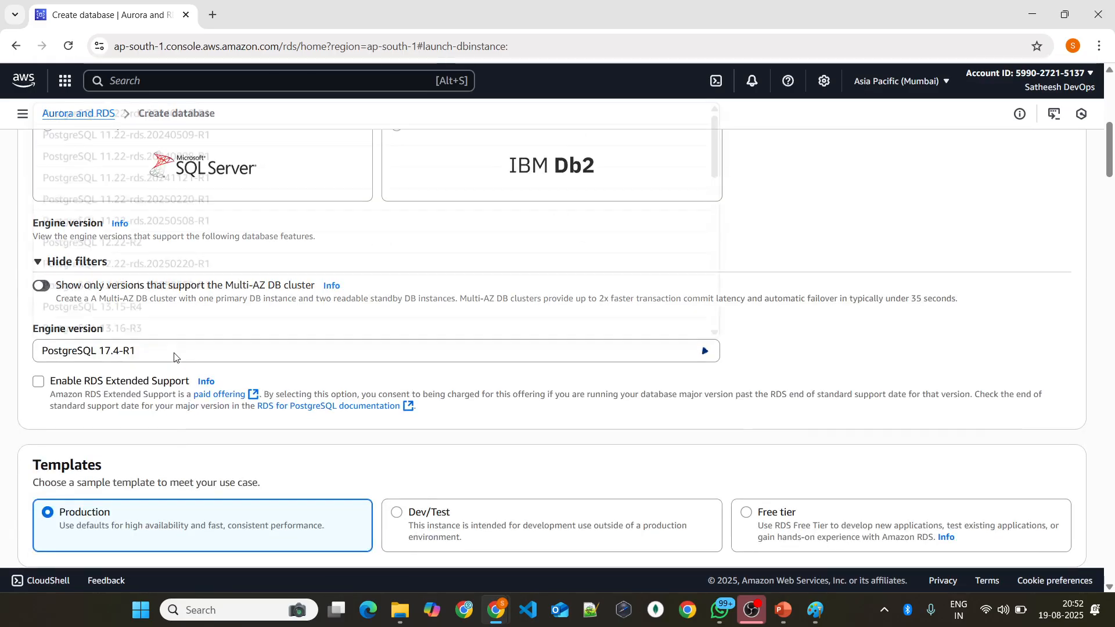
pyautogui.click(175, 352)
pyautogui.scroll(5, 177, 360)
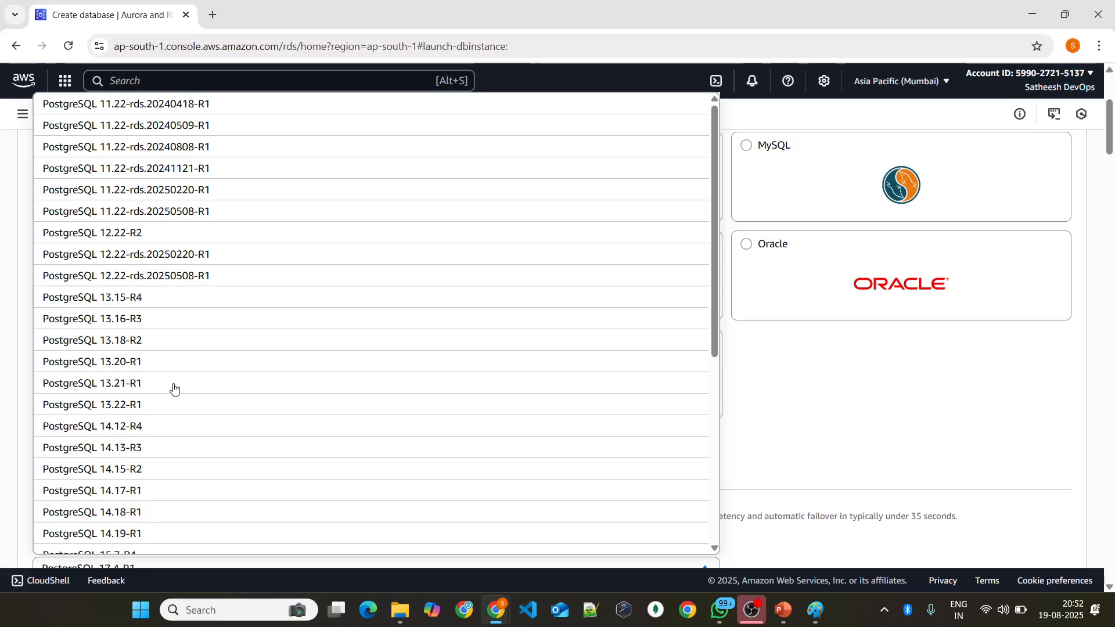
pyautogui.click(152, 426)
# Step: Apply the Free tier template and name the DB instance phoenix-database
pyautogui.scroll(-8, 213, 370)
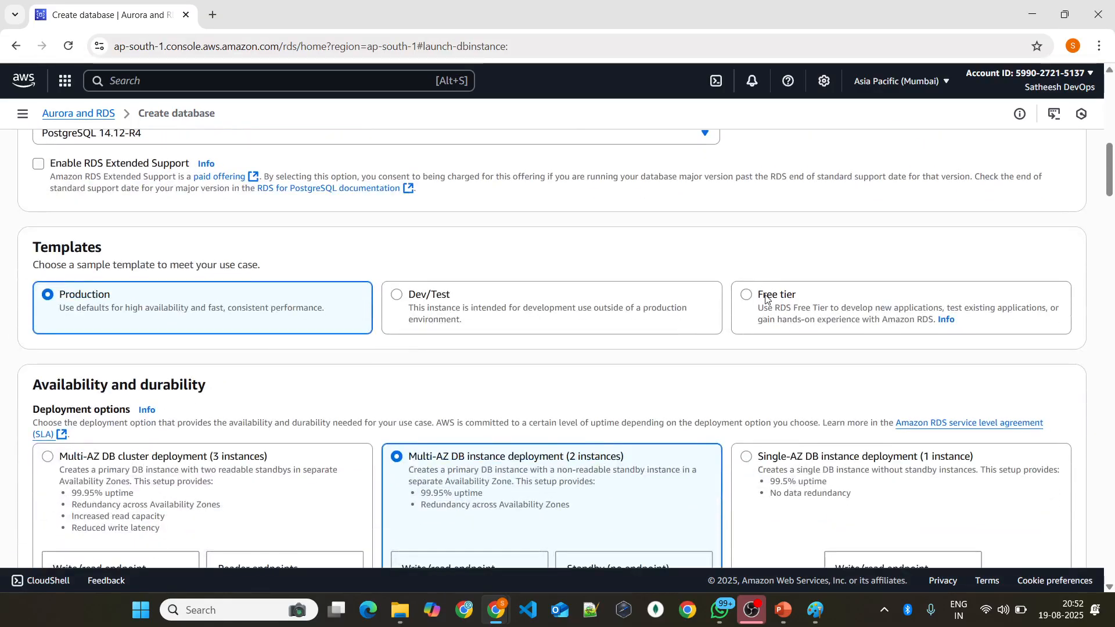
pyautogui.click(765, 299)
pyautogui.scroll(-9, 471, 369)
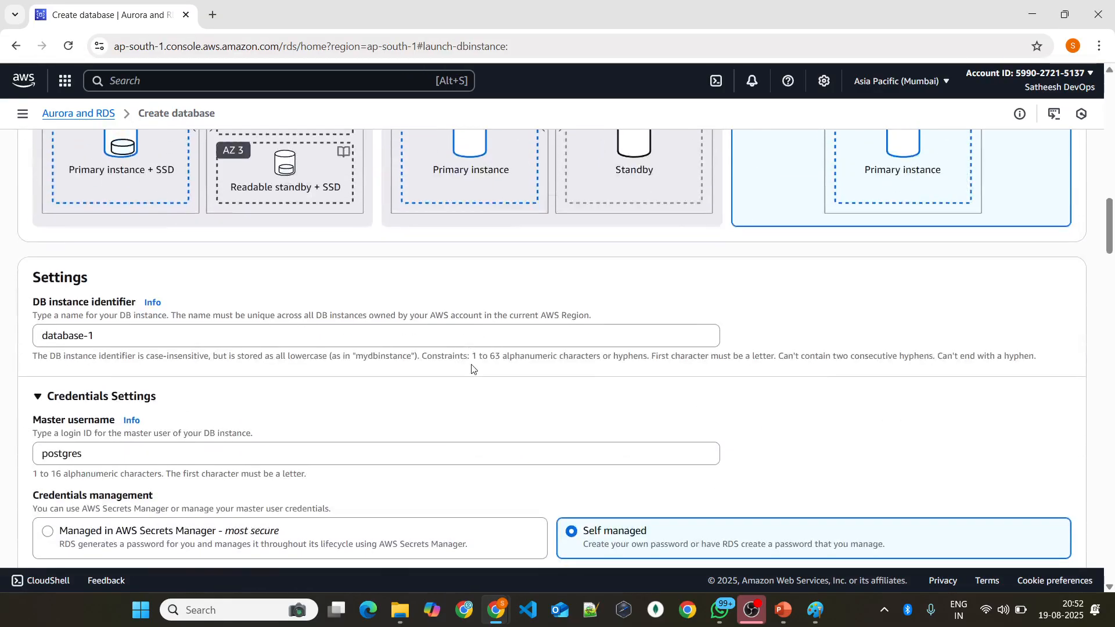
pyautogui.tripleClick(103, 336)
pyautogui.press('BackSpace')
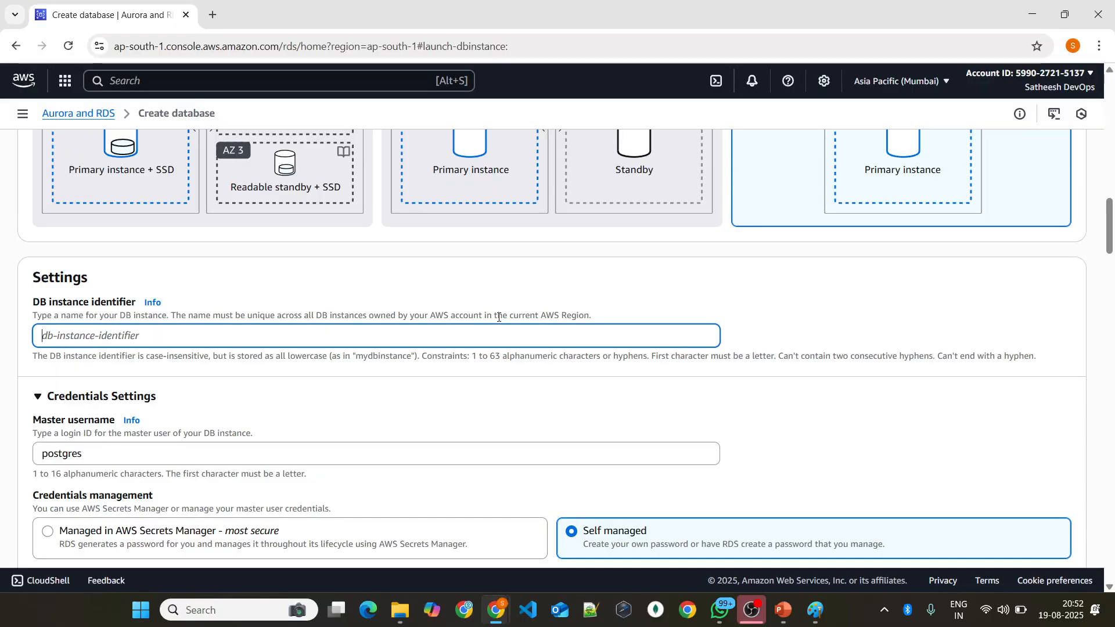
pyautogui.write('phoenix-database')
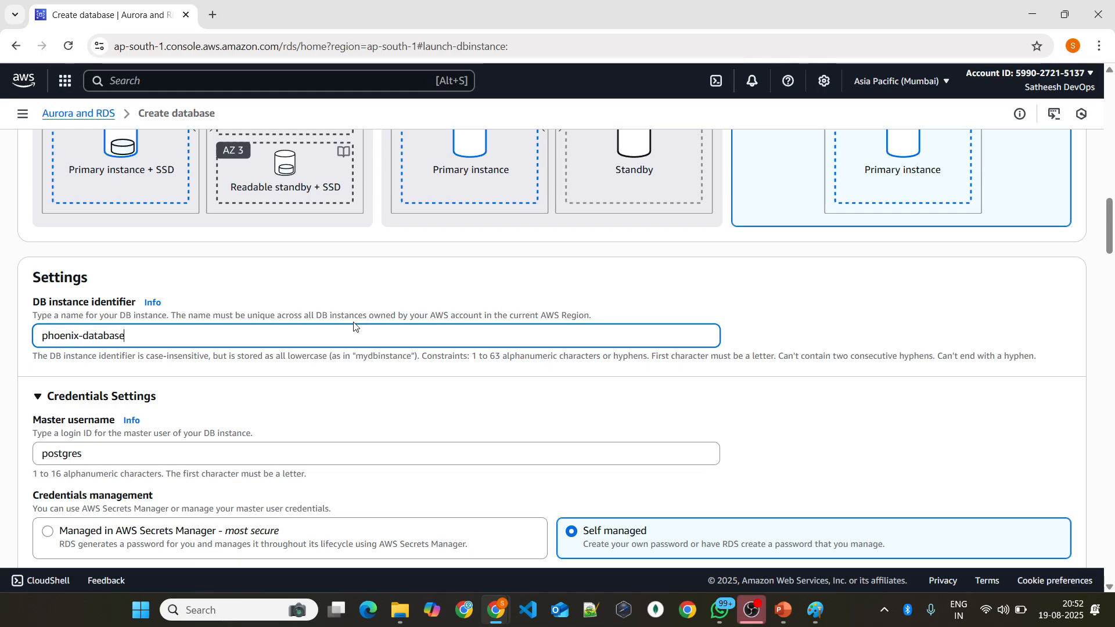
# Step: Enter the master password for the self-managed credentials and repeat it in the confirmation field
pyautogui.scroll(-4, 354, 327)
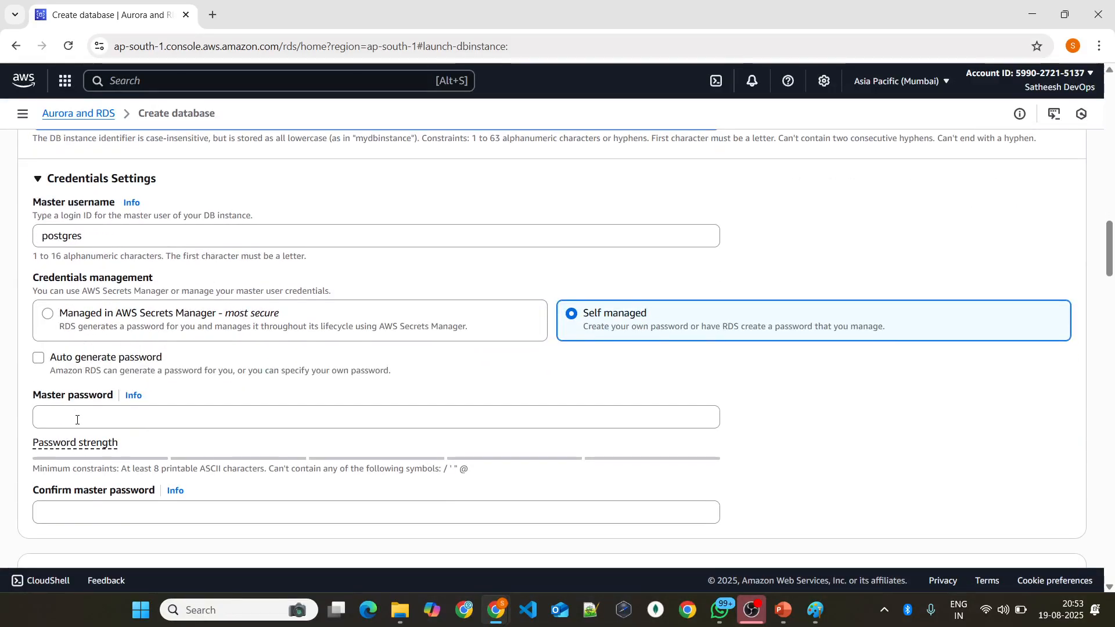
pyautogui.click(78, 418)
pyautogui.write('•••••')
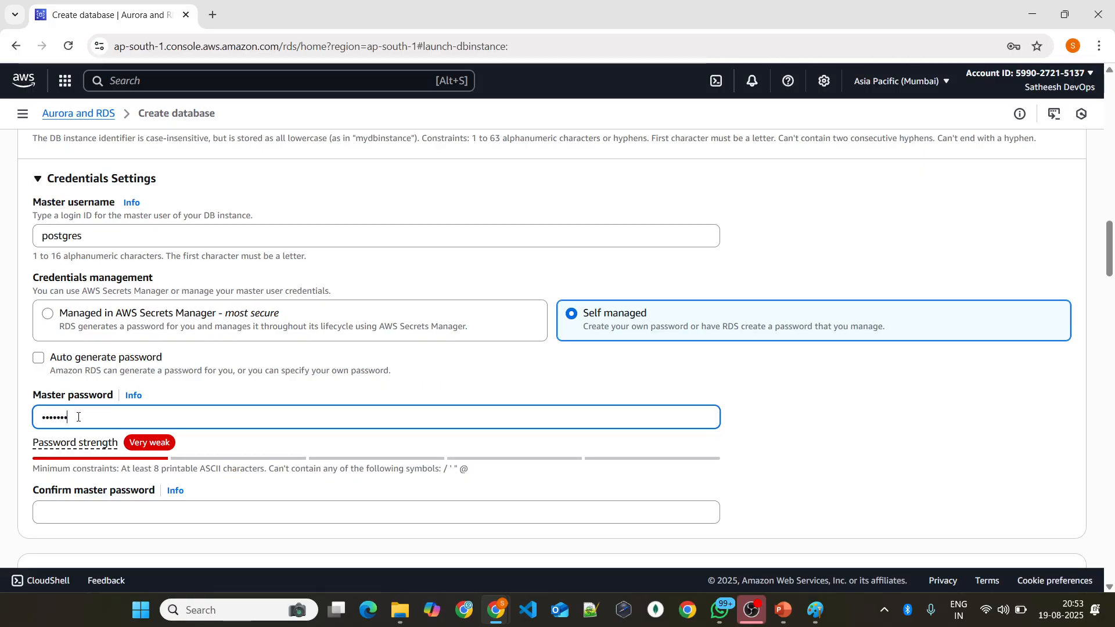
pyautogui.write('•••••••')
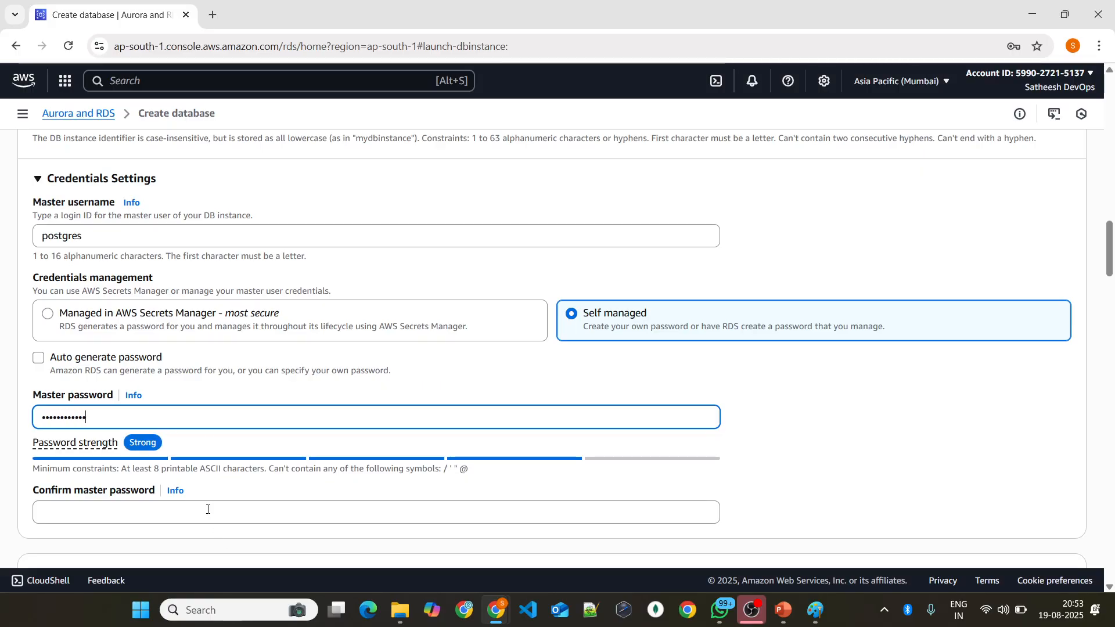
pyautogui.click(206, 508)
pyautogui.write('•')
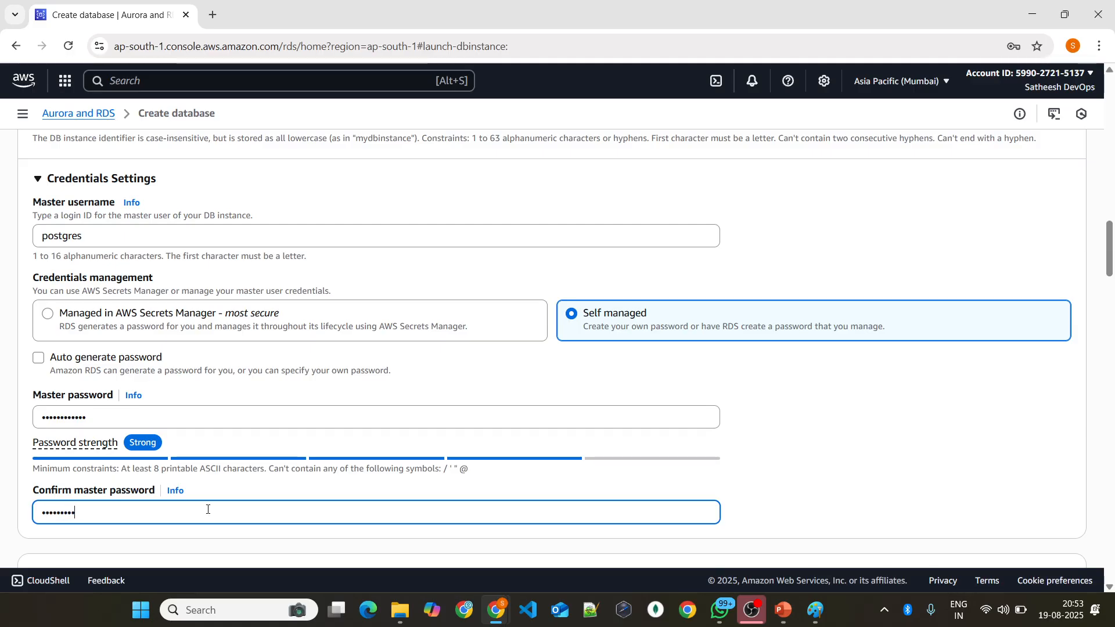
pyautogui.write('•••••••••••')
# Step: Set the DB instance class to db.t3.micro
pyautogui.scroll(-6, 267, 415)
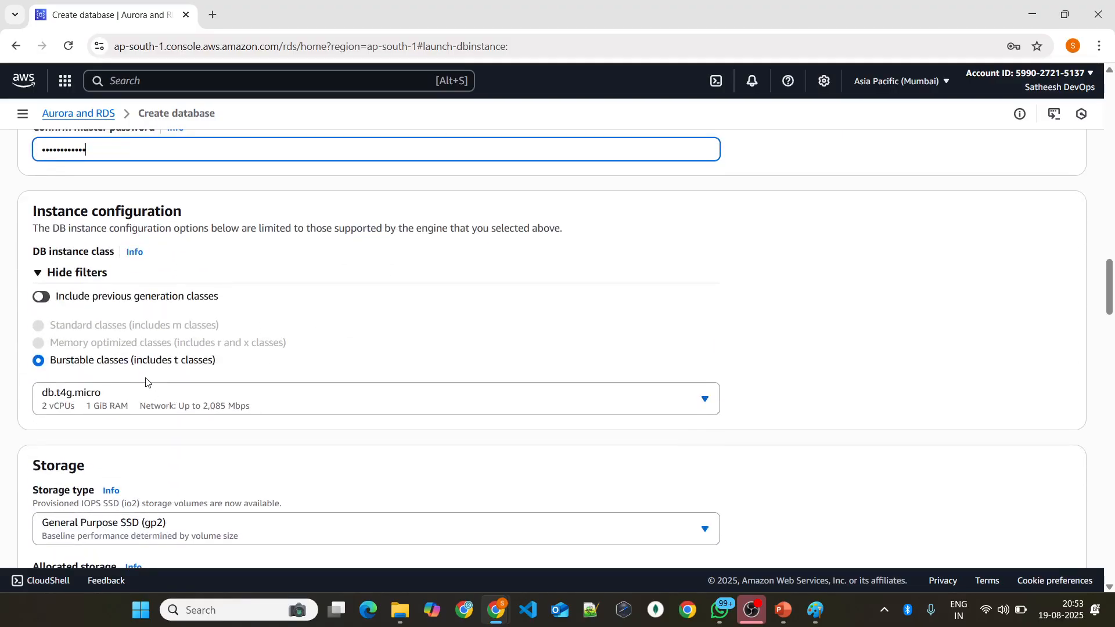
pyautogui.scroll(-1, 147, 357)
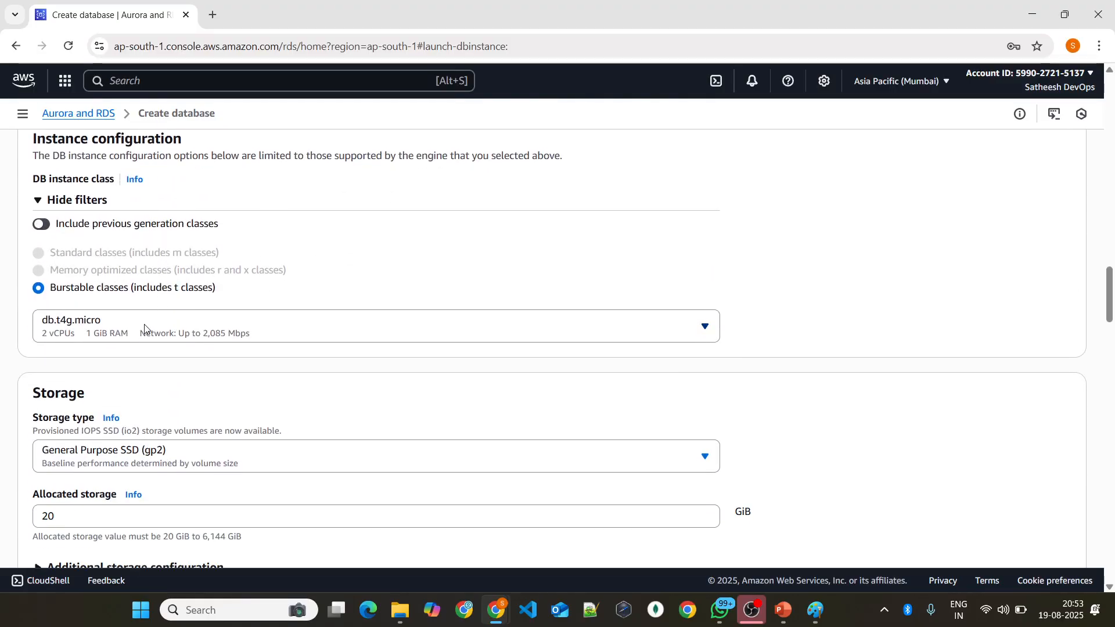
pyautogui.click(153, 330)
pyautogui.click(154, 389)
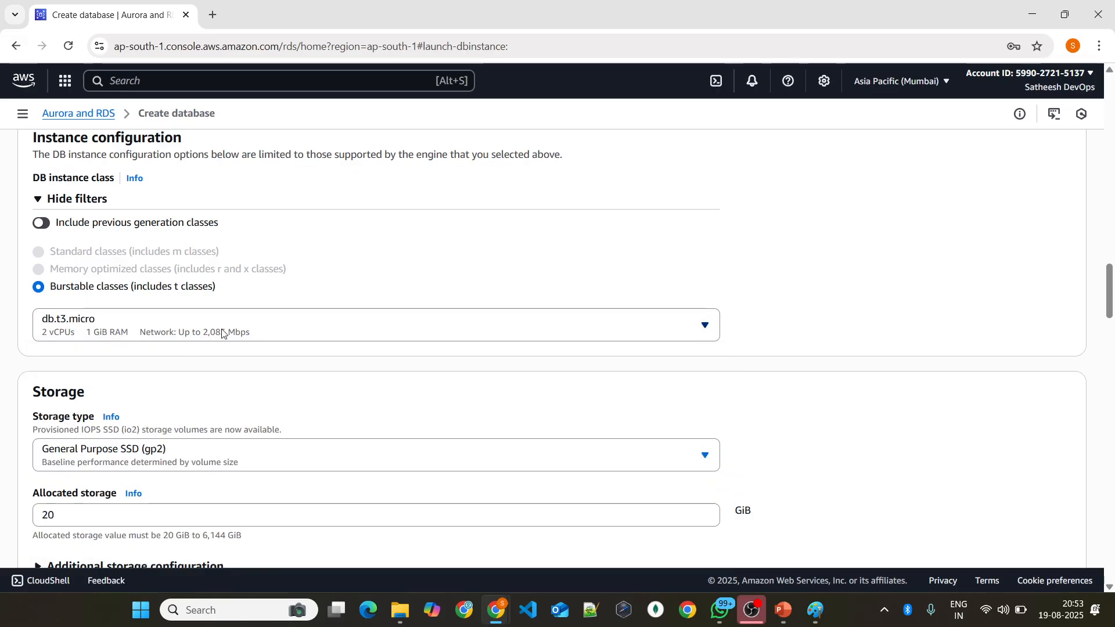
# Step: Expand the additional storage configuration and disable storage autoscaling
pyautogui.scroll(-3, 224, 330)
pyautogui.click(138, 350)
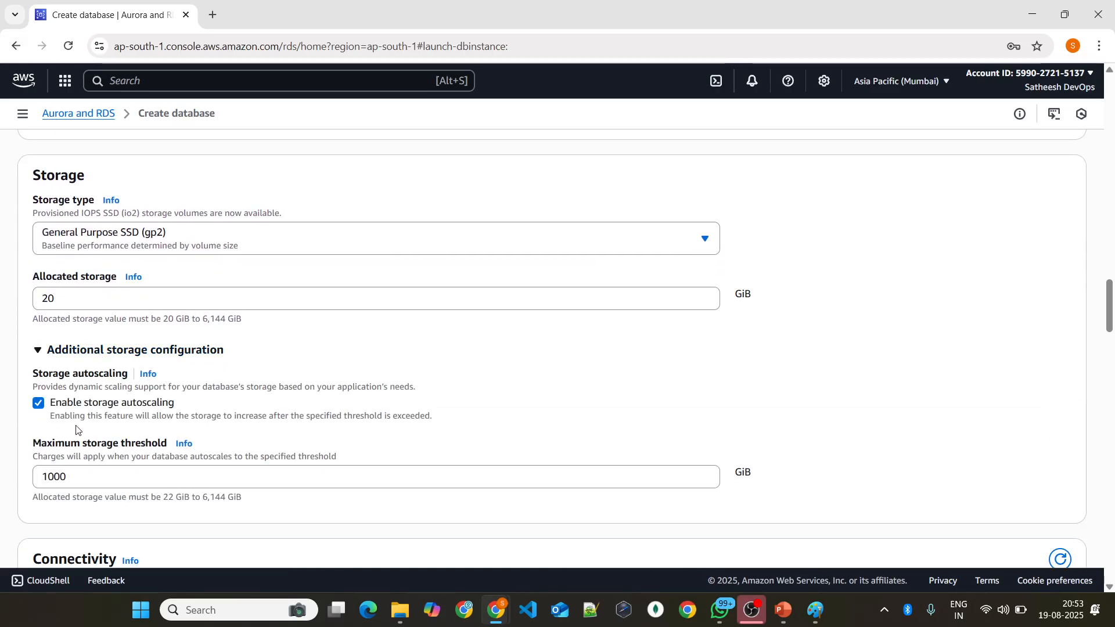
pyautogui.click(38, 403)
# Step: Duplicate the database creation page in a second browser tab and open the Aurora and RDS dashboard there
pyautogui.scroll(-5, 244, 386)
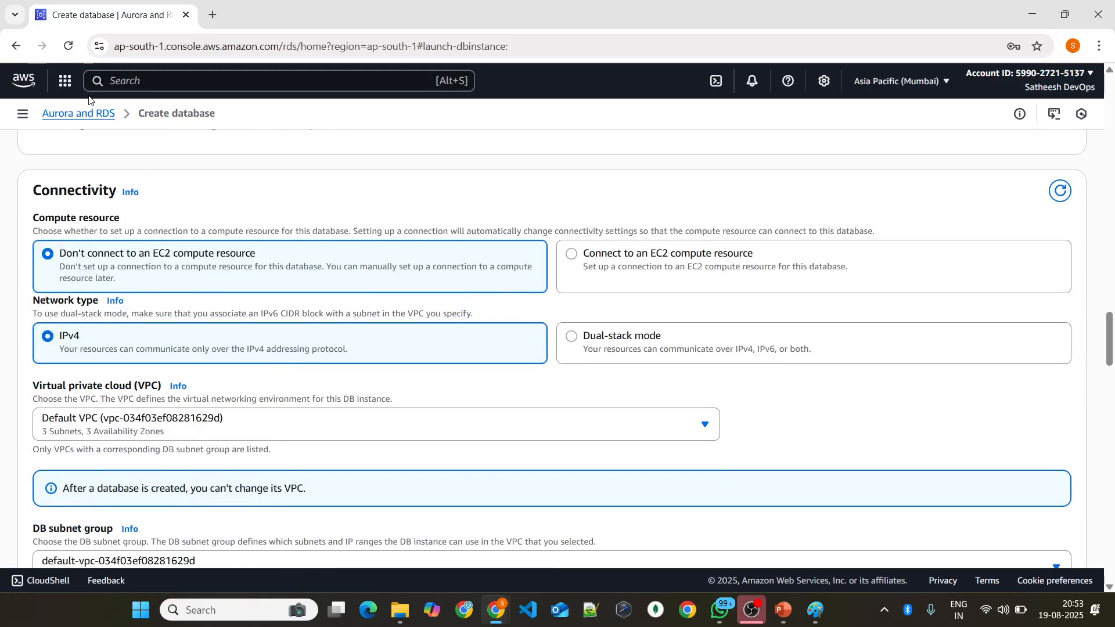
pyautogui.rightClick(139, 18)
pyautogui.click(195, 145)
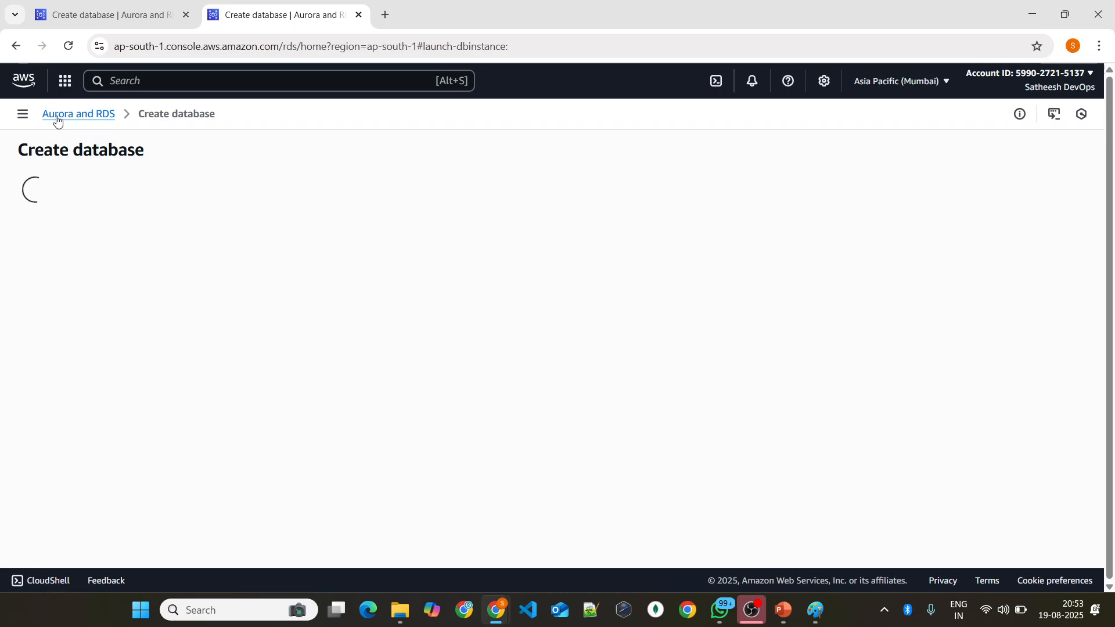
pyautogui.click(57, 117)
pyautogui.click(23, 116)
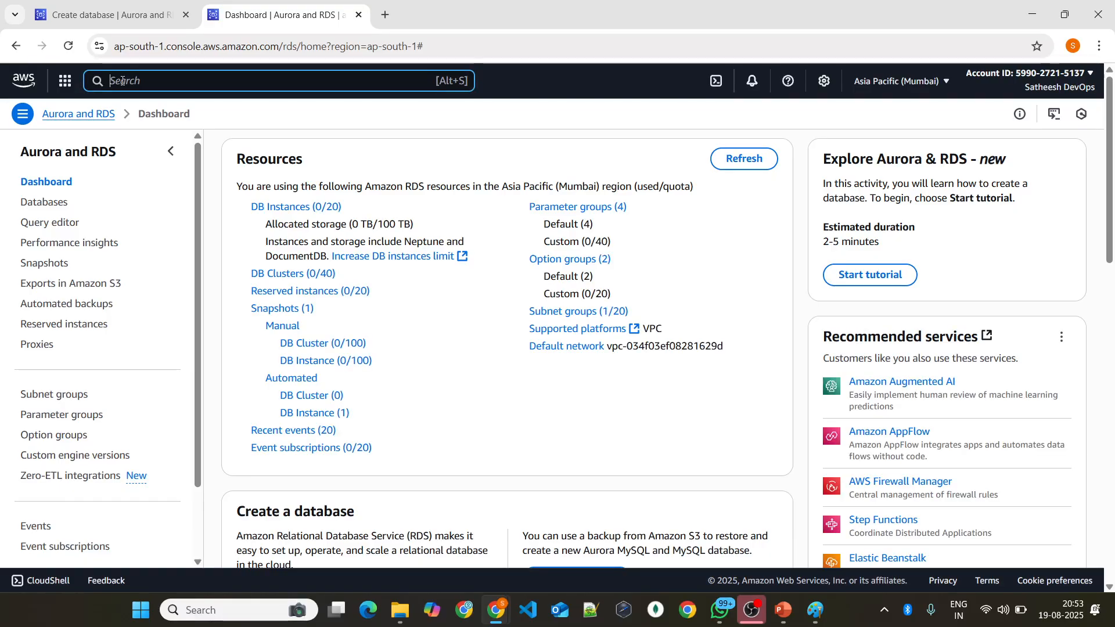
# Step: Find the EC2 service by searching for ec2 and open its Security Groups list
pyautogui.click(132, 84)
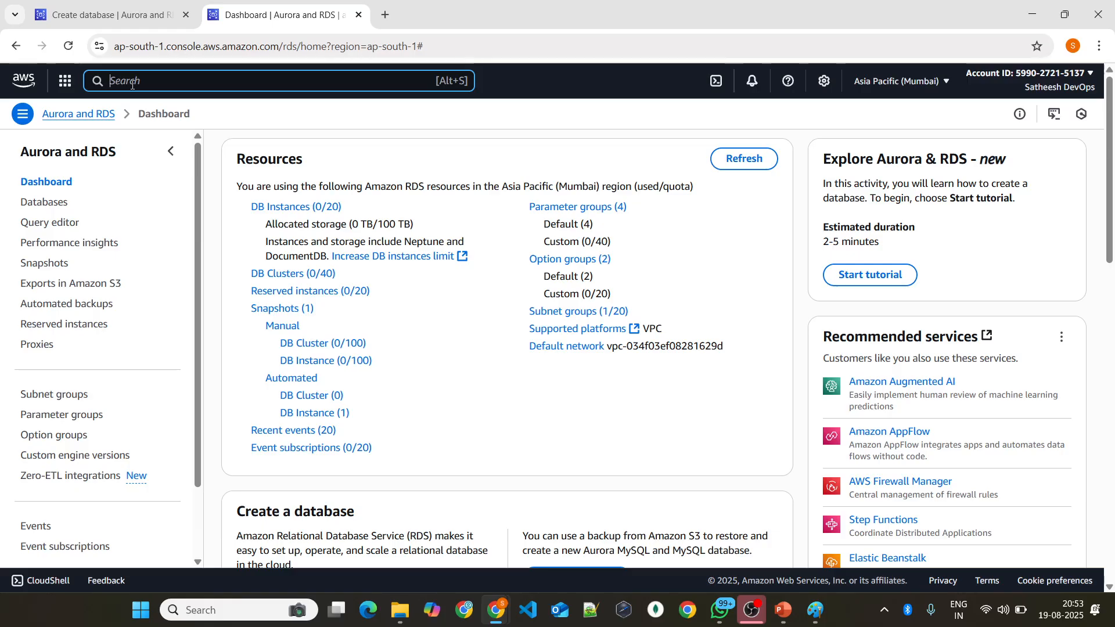
pyautogui.write('ec2')
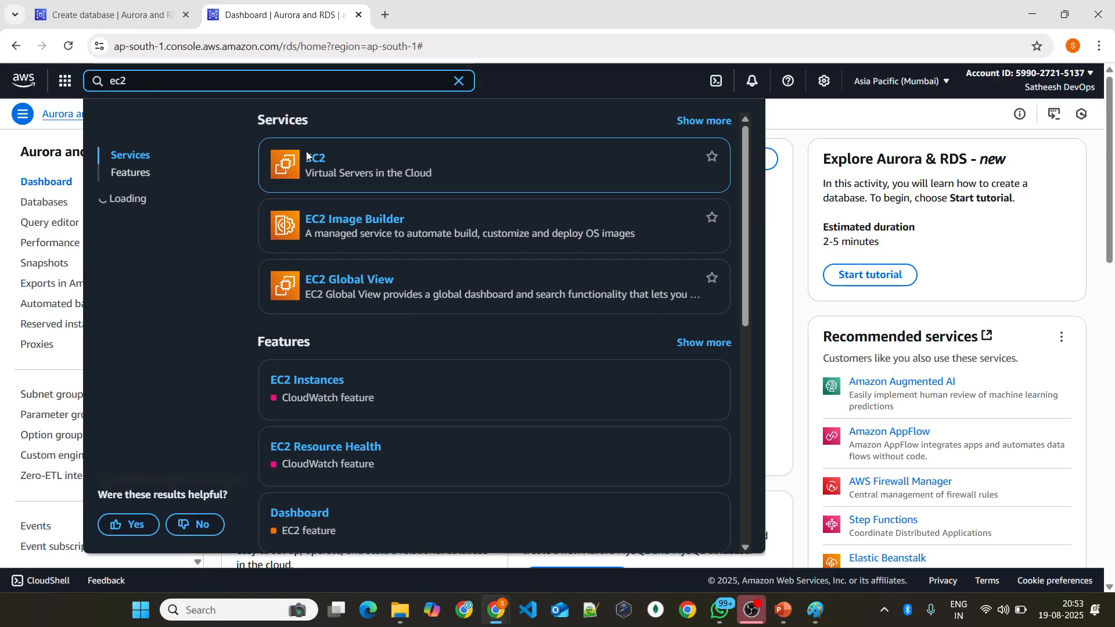
pyautogui.click(311, 163)
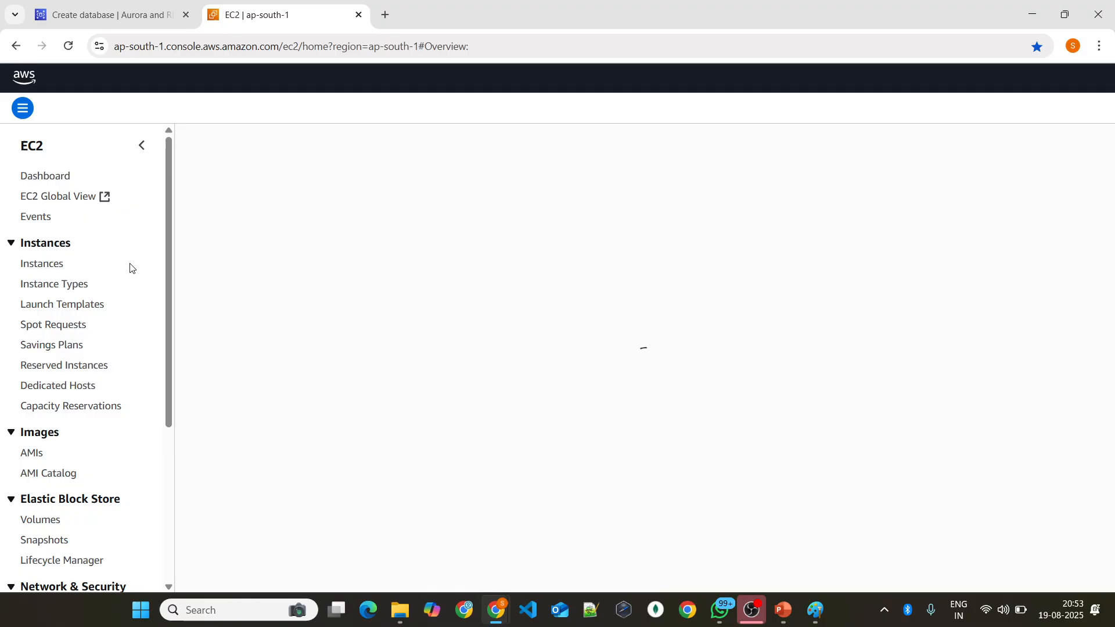
pyautogui.scroll(-1, 92, 348)
pyautogui.scroll(-2, 58, 380)
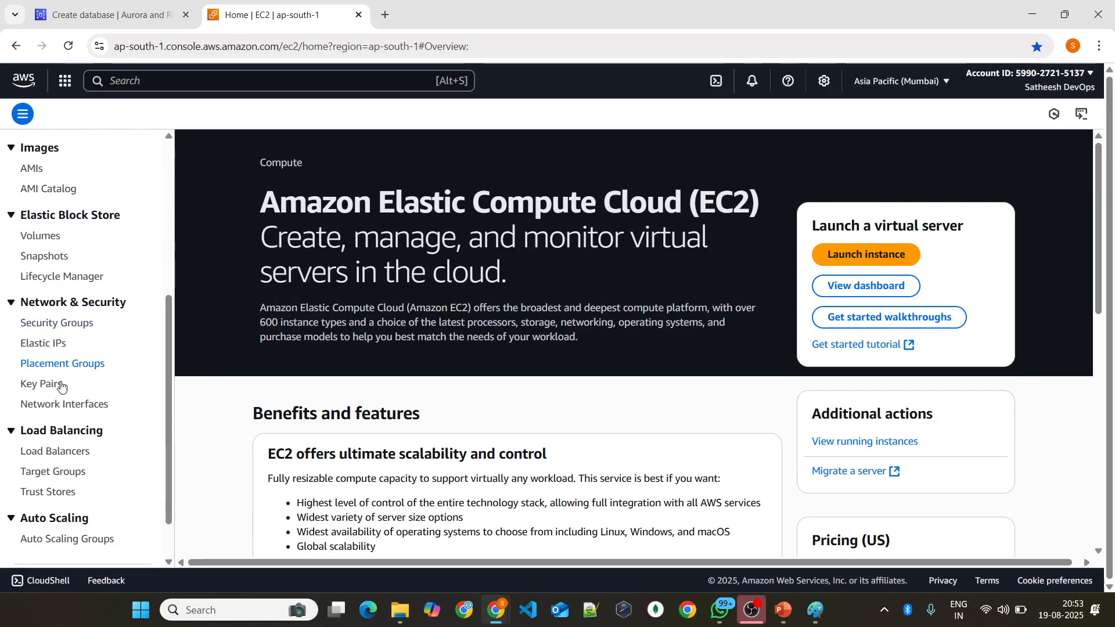
pyautogui.click(50, 322)
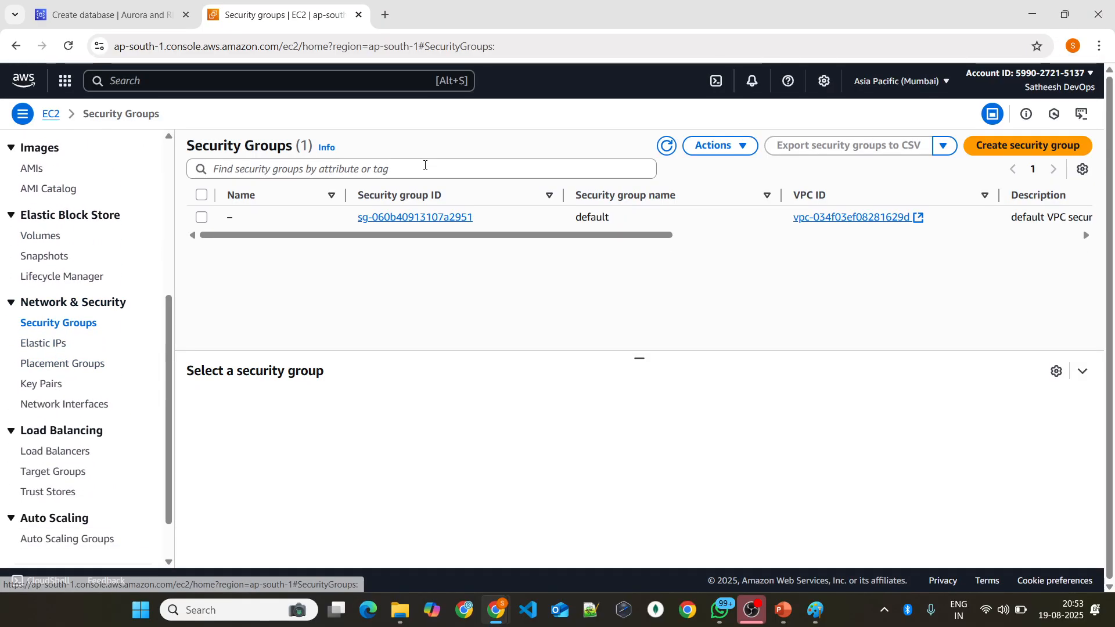
# Step: Start a new security group with rds-sg as both its name and its description
pyautogui.moveTo(383, 233); pyautogui.dragTo(243, 238)
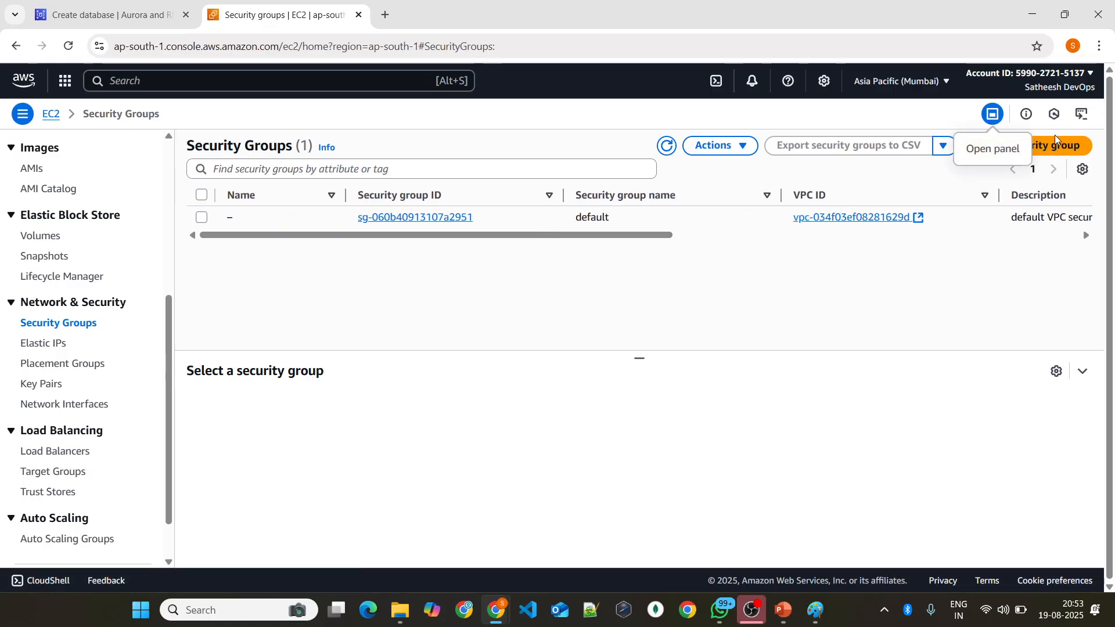
pyautogui.click(1016, 146)
pyautogui.click(105, 237)
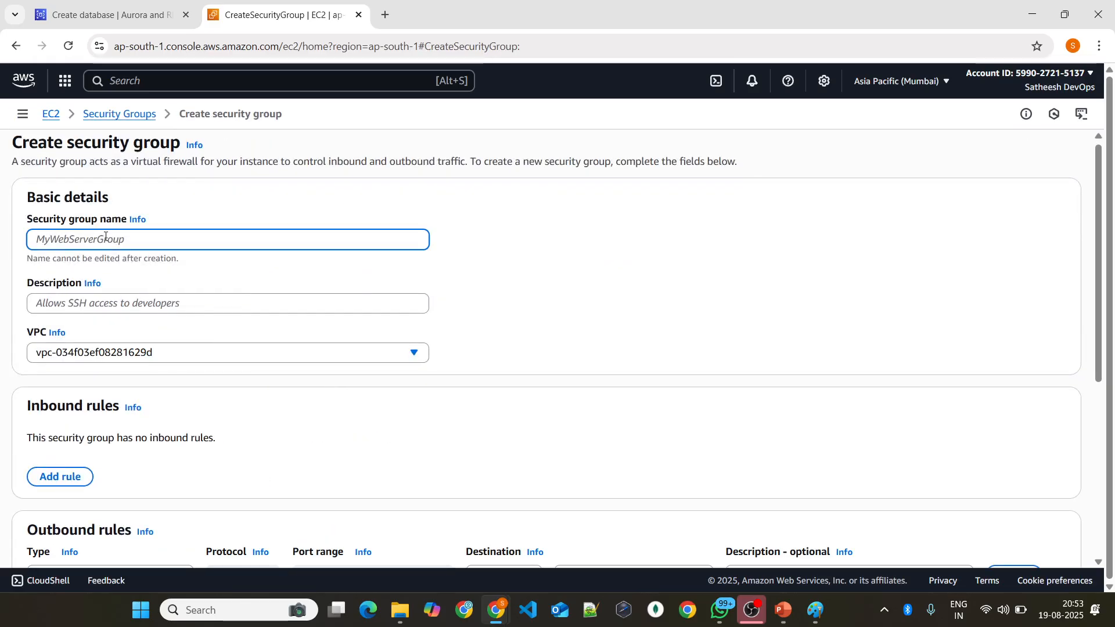
pyautogui.write('postgre')
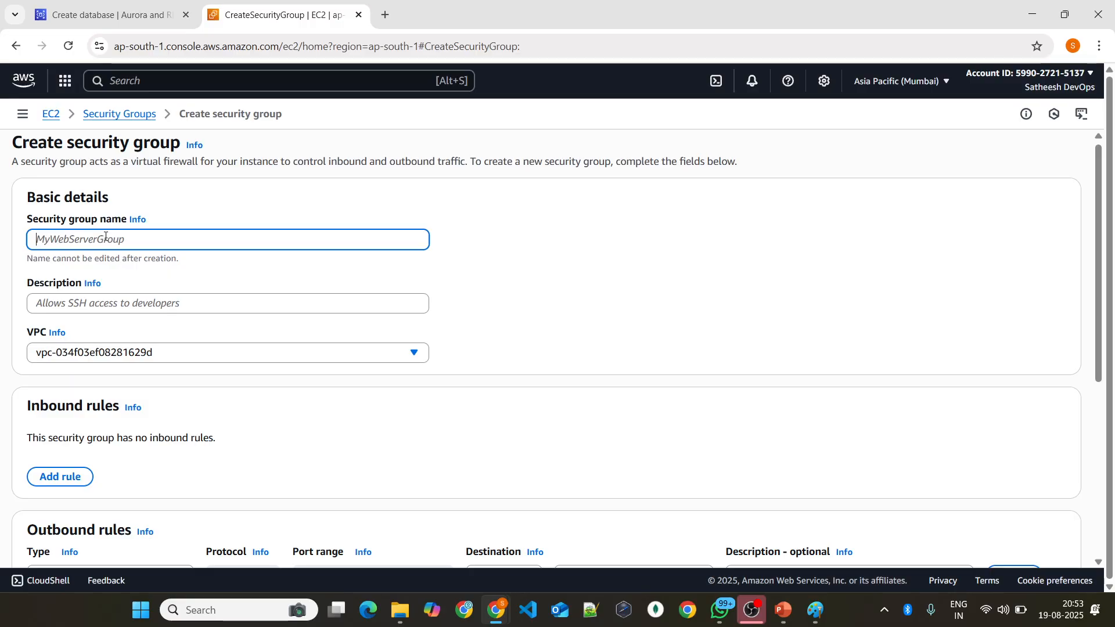
pyautogui.write('rds-sg')
pyautogui.scroll(-1, 110, 258)
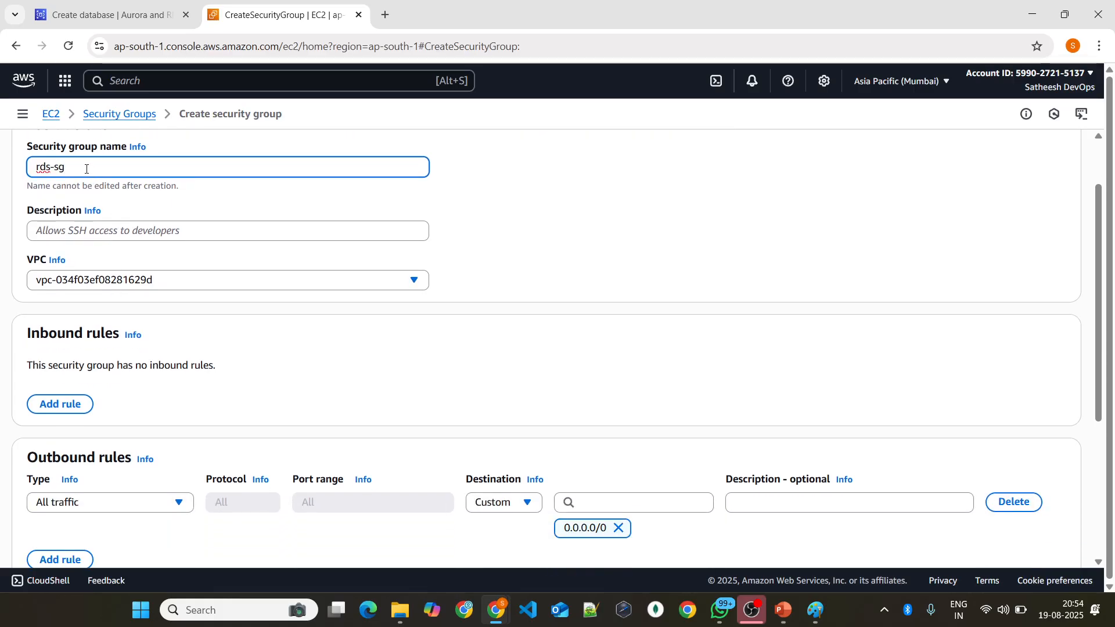
pyautogui.click(163, 231)
pyautogui.write('rds-sg')
# Step: Add an inbound PostgreSQL rule with source 0.0.0.0/0 and create the security group
pyautogui.scroll(-3, 191, 273)
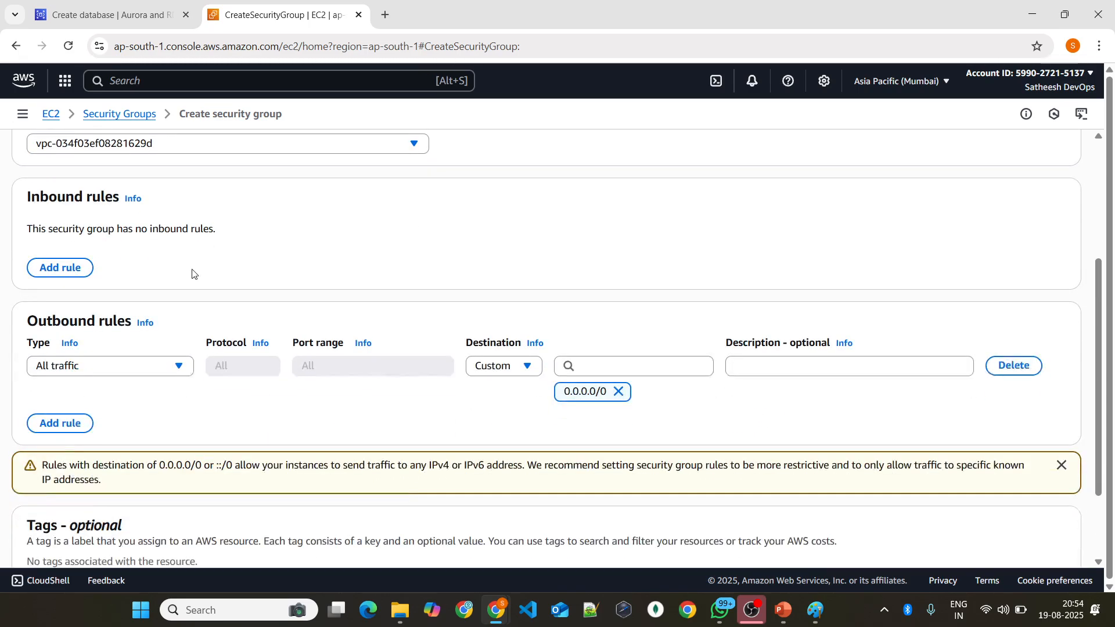
pyautogui.scroll(2, 93, 232)
pyautogui.click(58, 330)
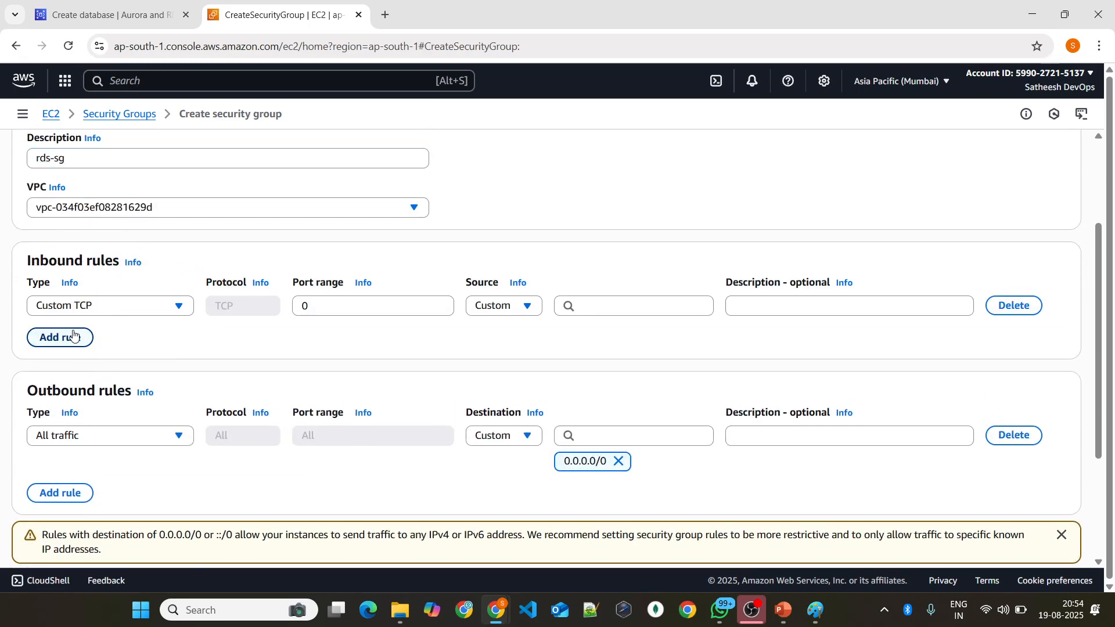
pyautogui.click(117, 306)
pyautogui.write('postg')
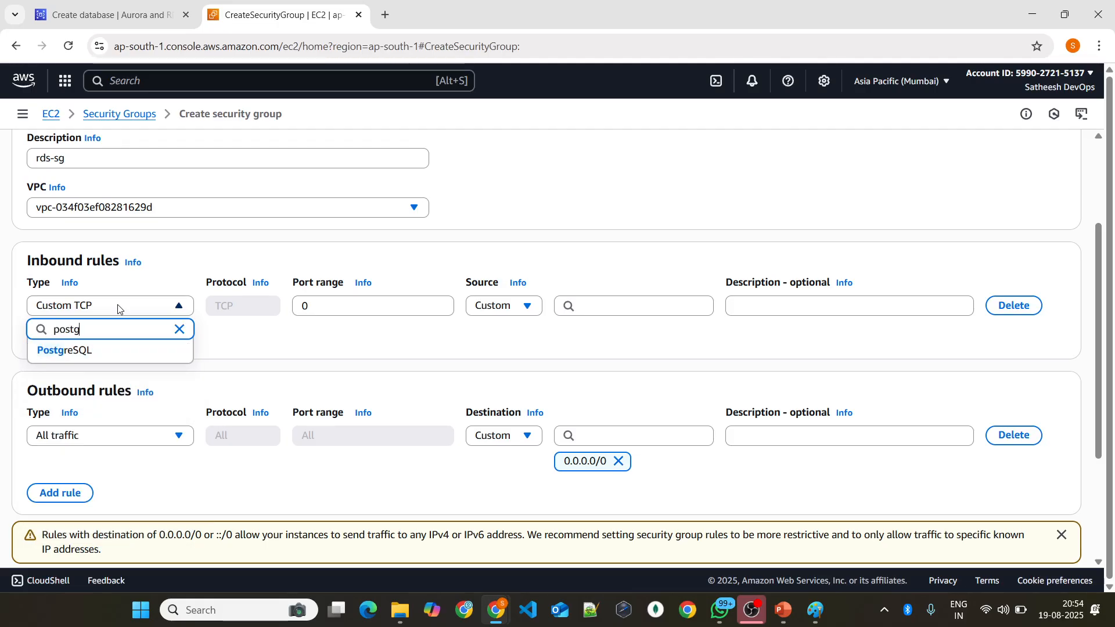
pyautogui.click(132, 348)
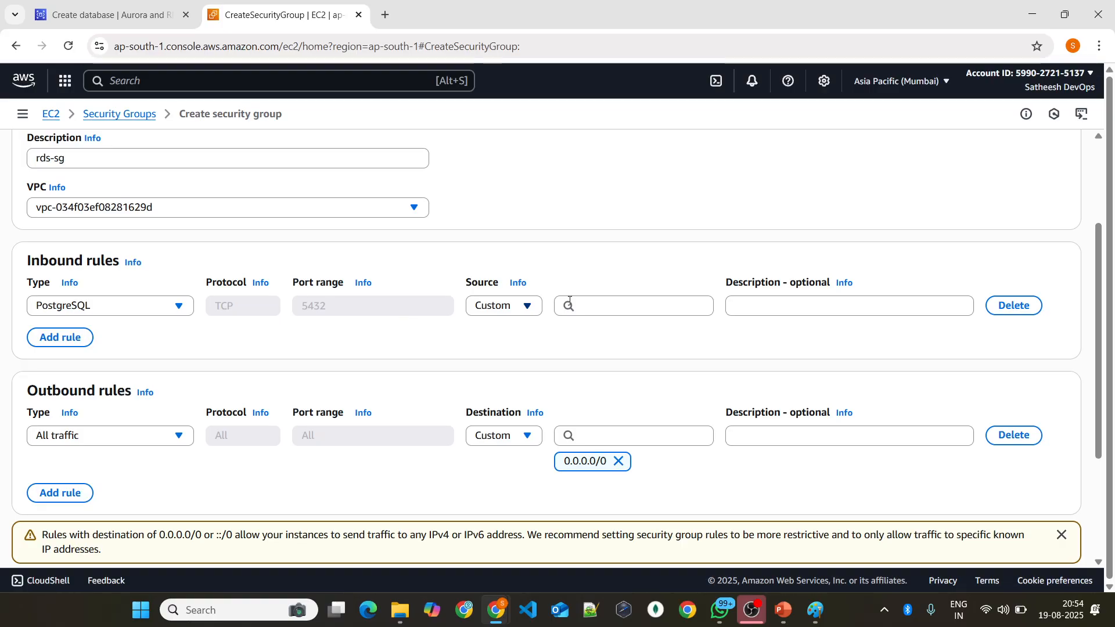
pyautogui.click(634, 303)
pyautogui.click(617, 356)
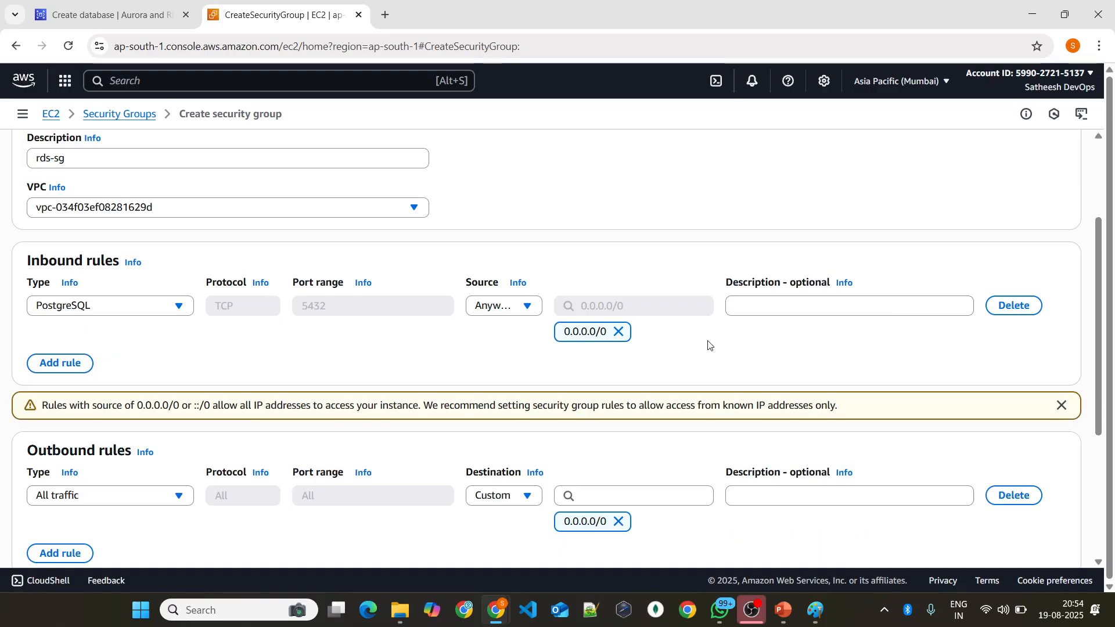
pyautogui.scroll(-4, 706, 343)
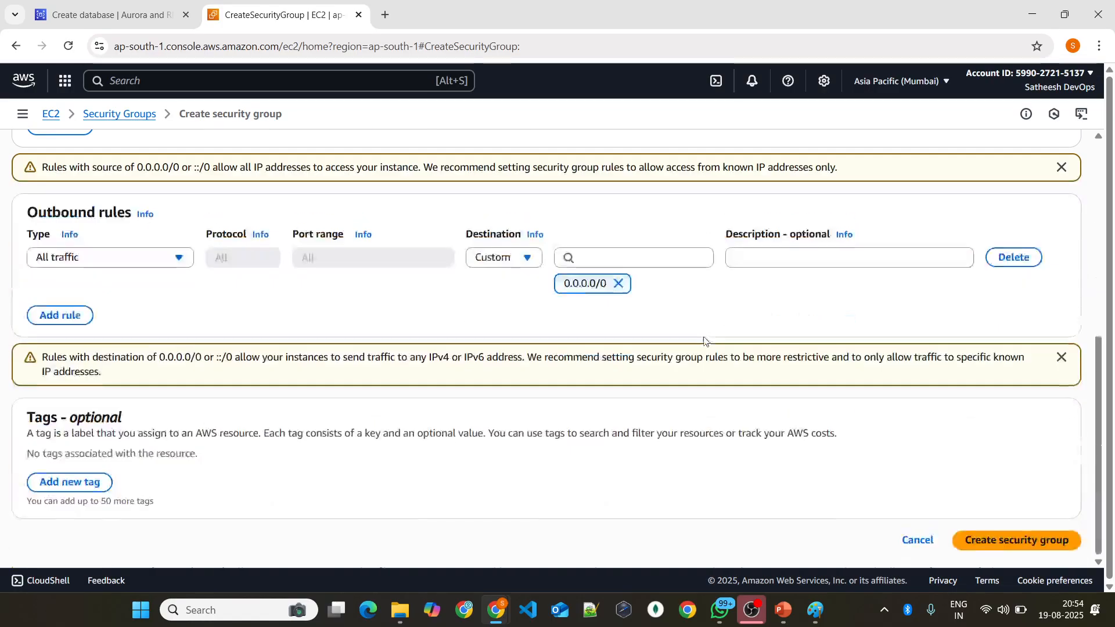
pyautogui.click(976, 540)
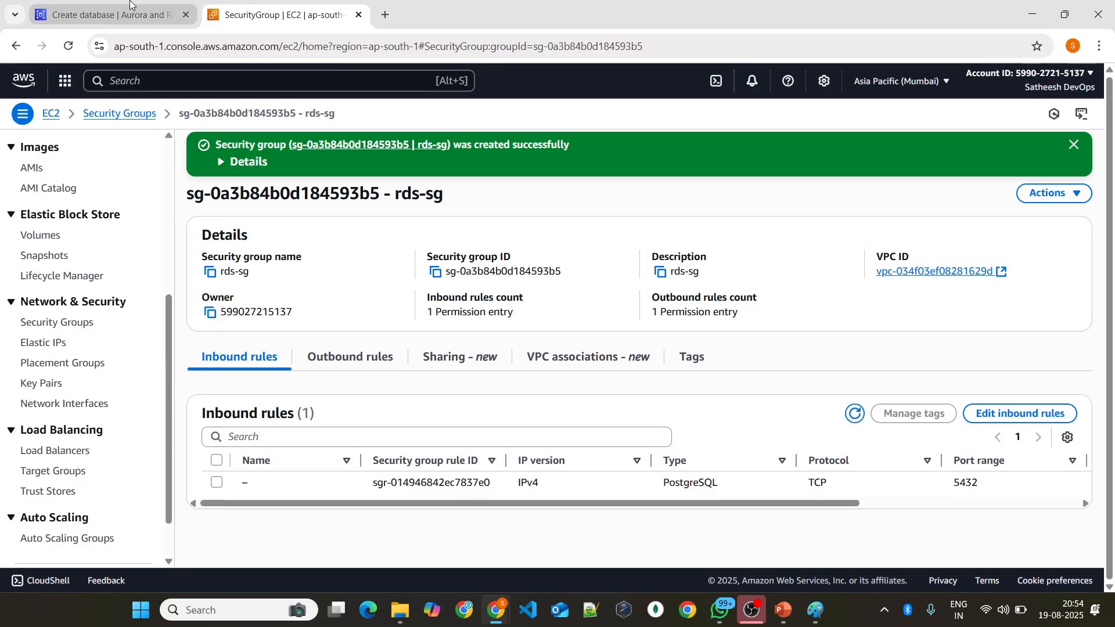
# Step: Return to the database creation page and review its engine, template, credentials, instance, storage and connectivity settings
pyautogui.click(131, 5)
pyautogui.scroll(-3, 263, 232)
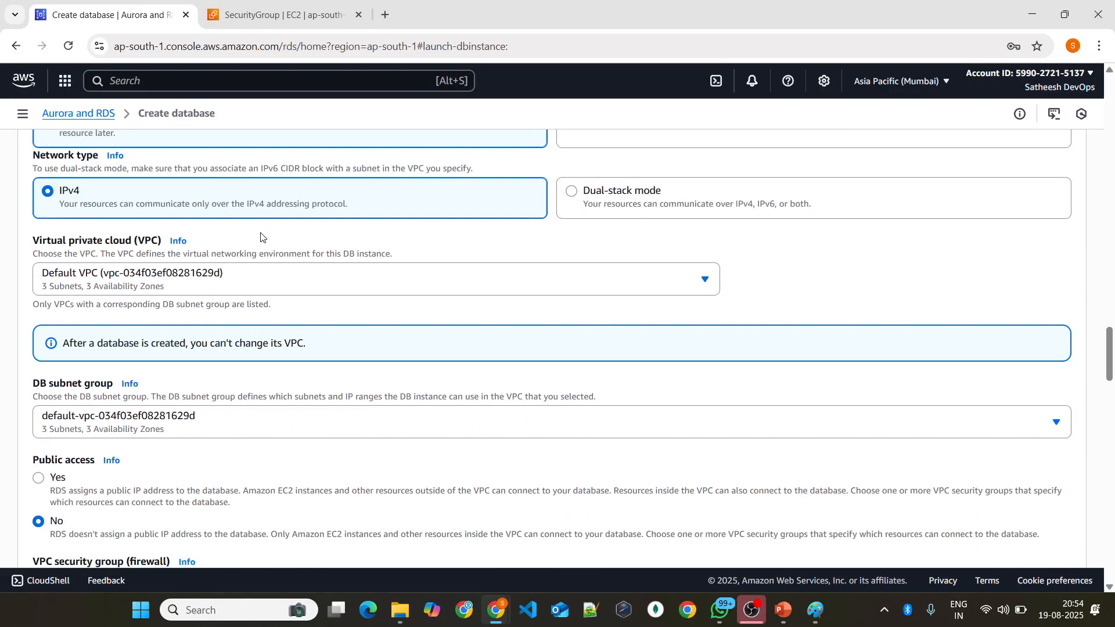
pyautogui.scroll(20, 214, 238)
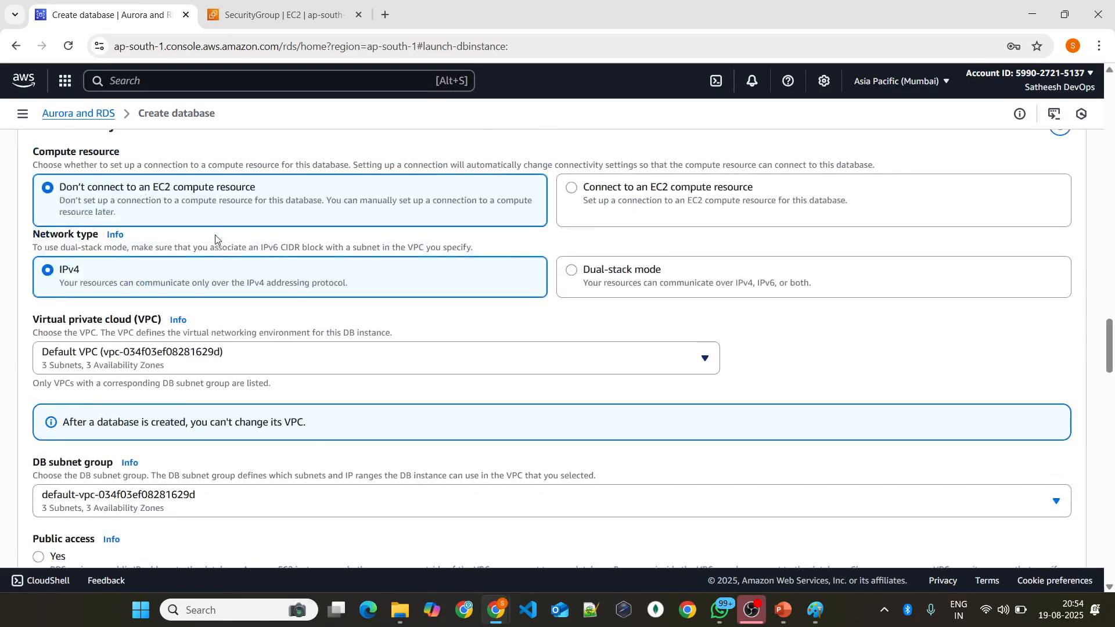
pyautogui.scroll(5, 214, 238)
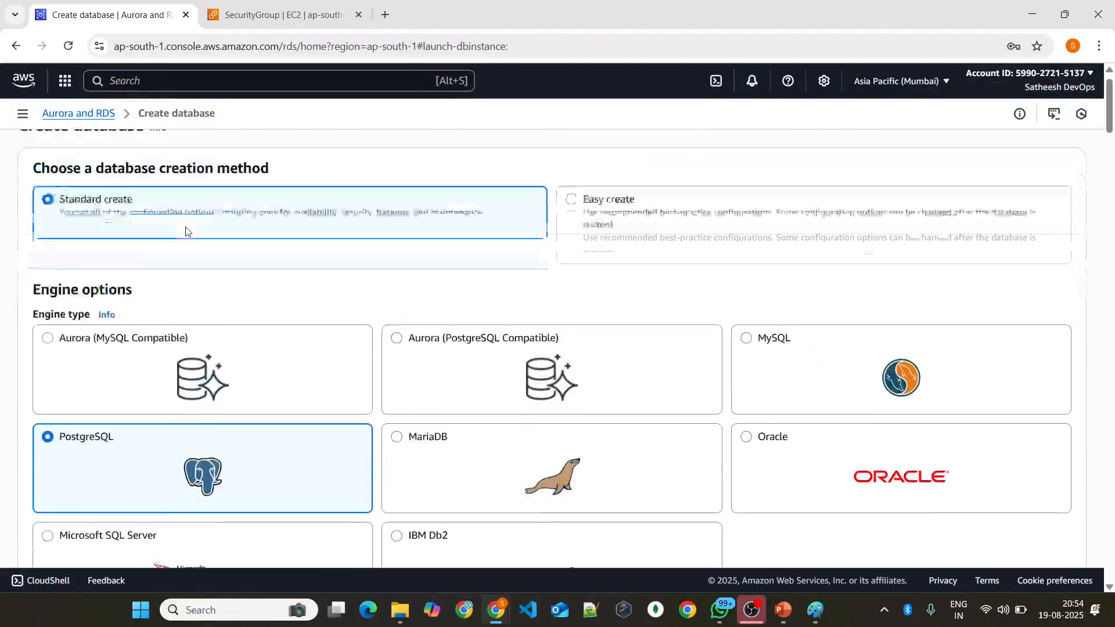
pyautogui.scroll(-6, 92, 364)
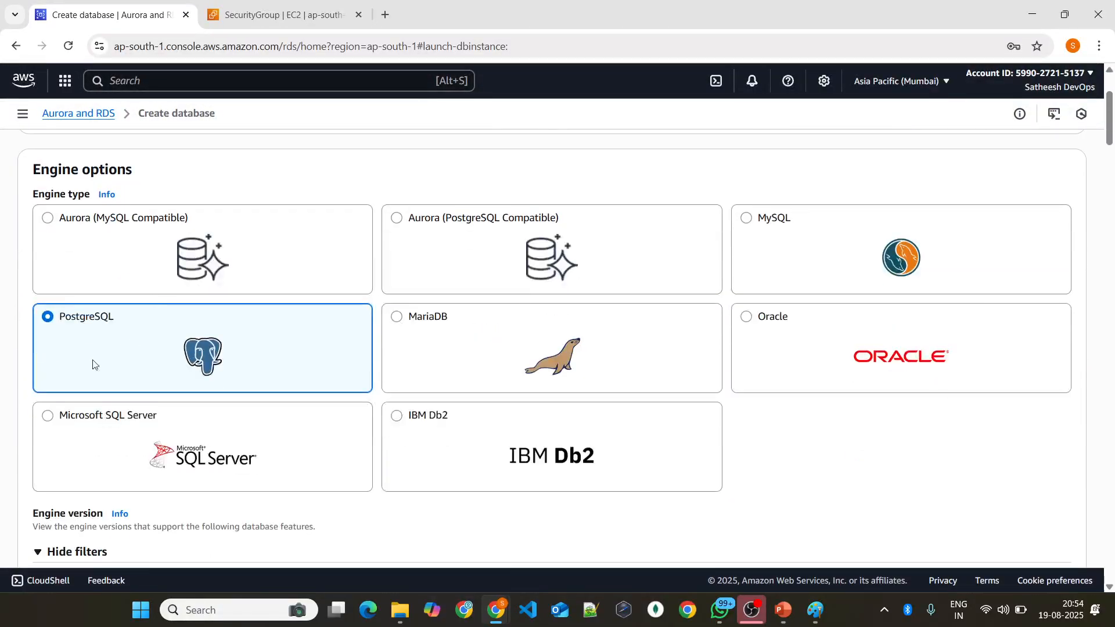
pyautogui.scroll(-1, 65, 316)
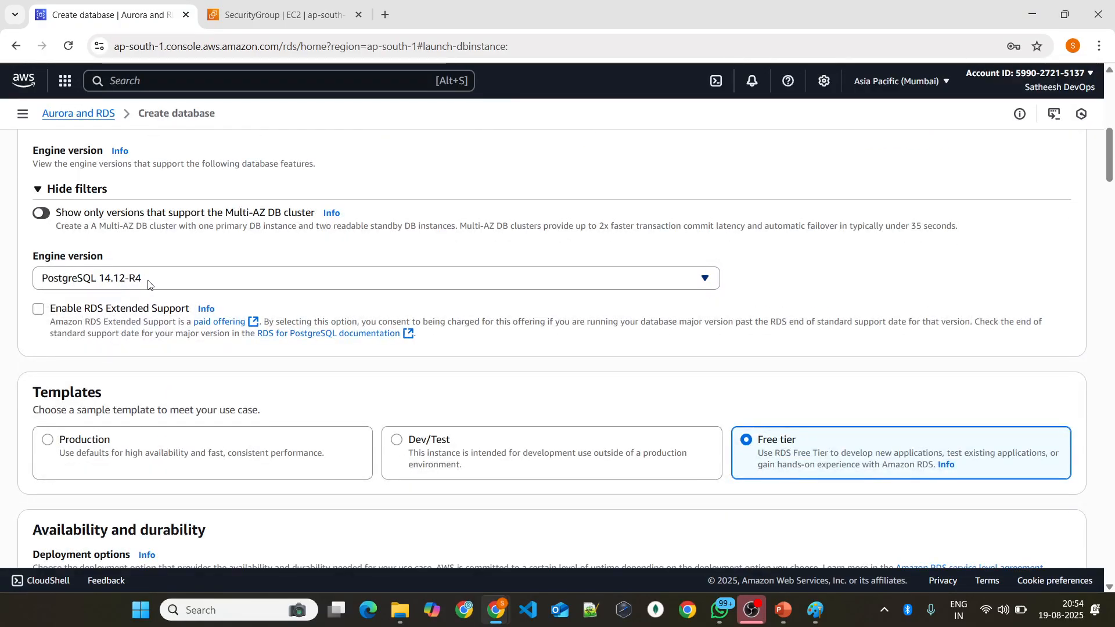
pyautogui.scroll(-4, 154, 284)
pyautogui.scroll(-10, 764, 263)
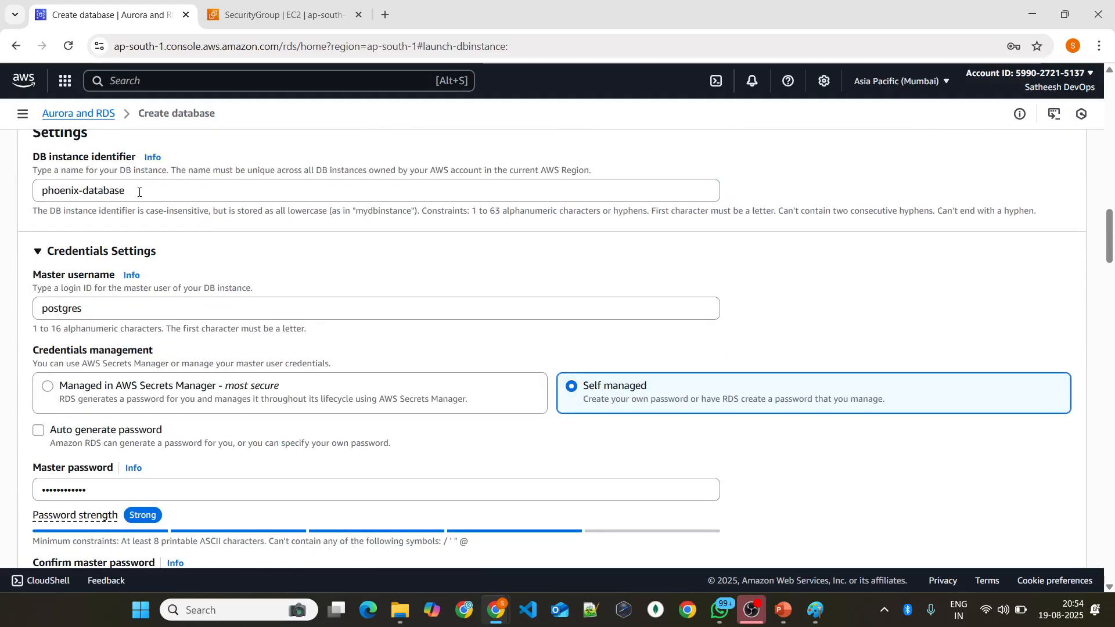
pyautogui.scroll(-1, 85, 277)
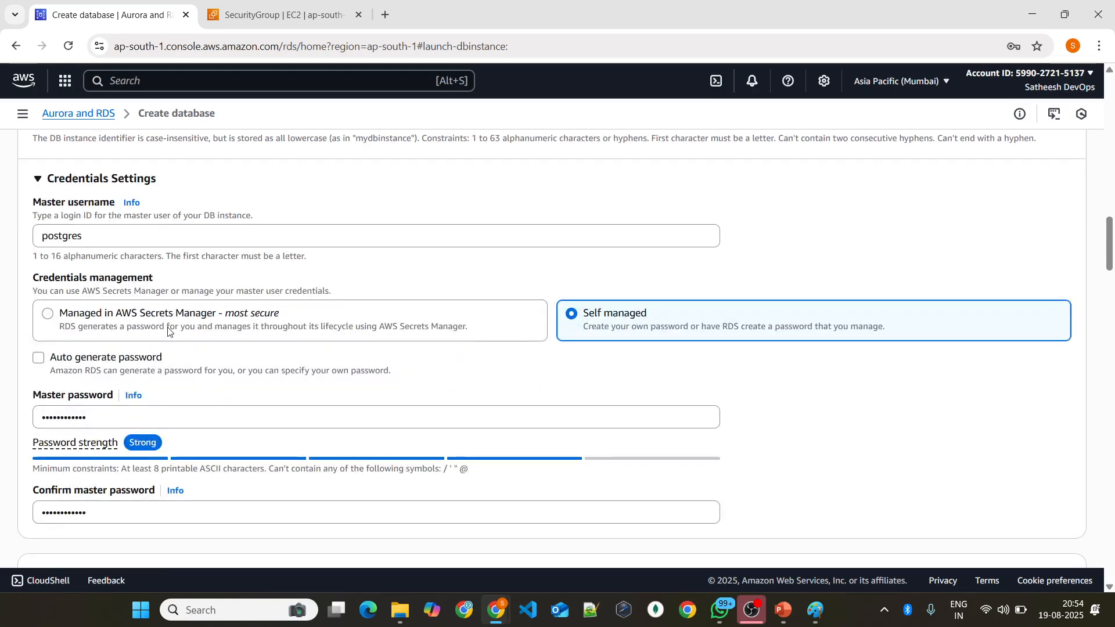
pyautogui.scroll(-4, 125, 360)
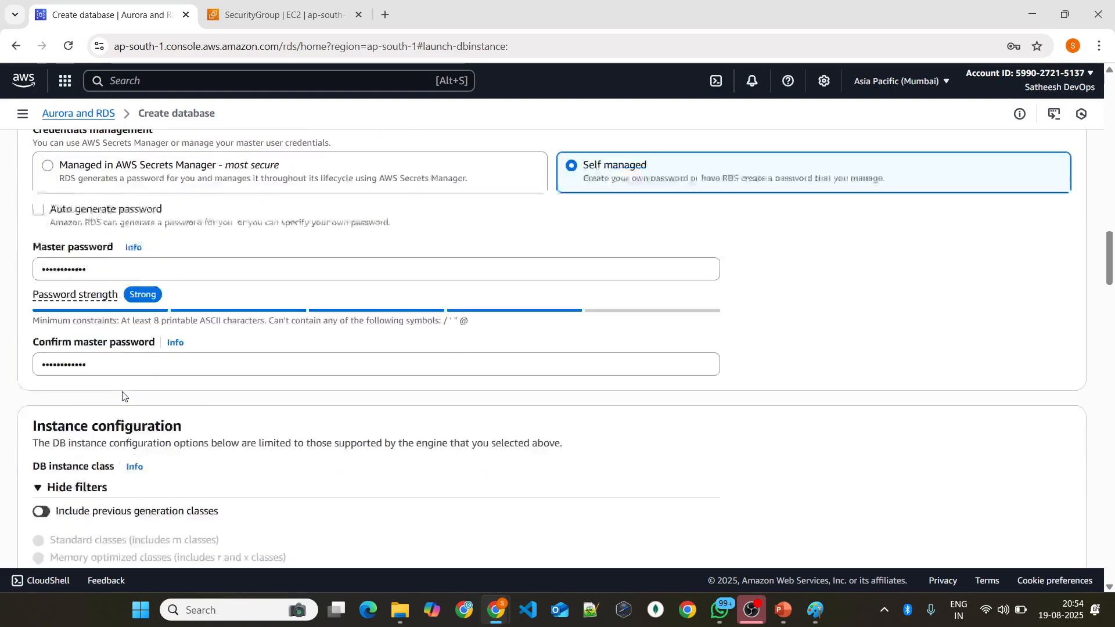
pyautogui.scroll(-4, 145, 348)
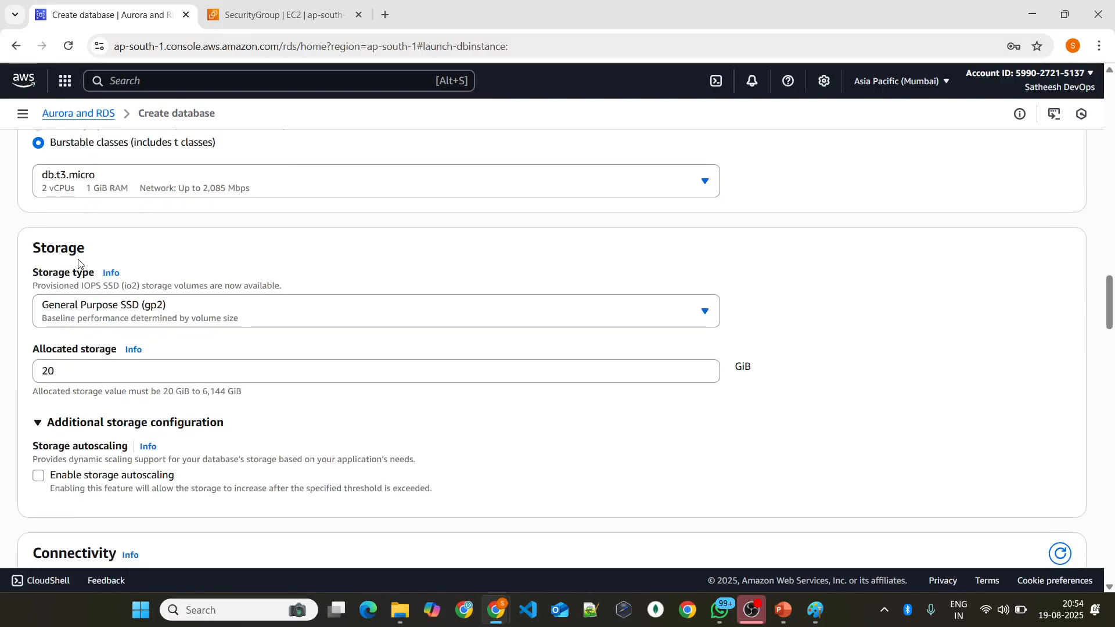
pyautogui.scroll(3, 128, 281)
pyautogui.scroll(-7, 116, 290)
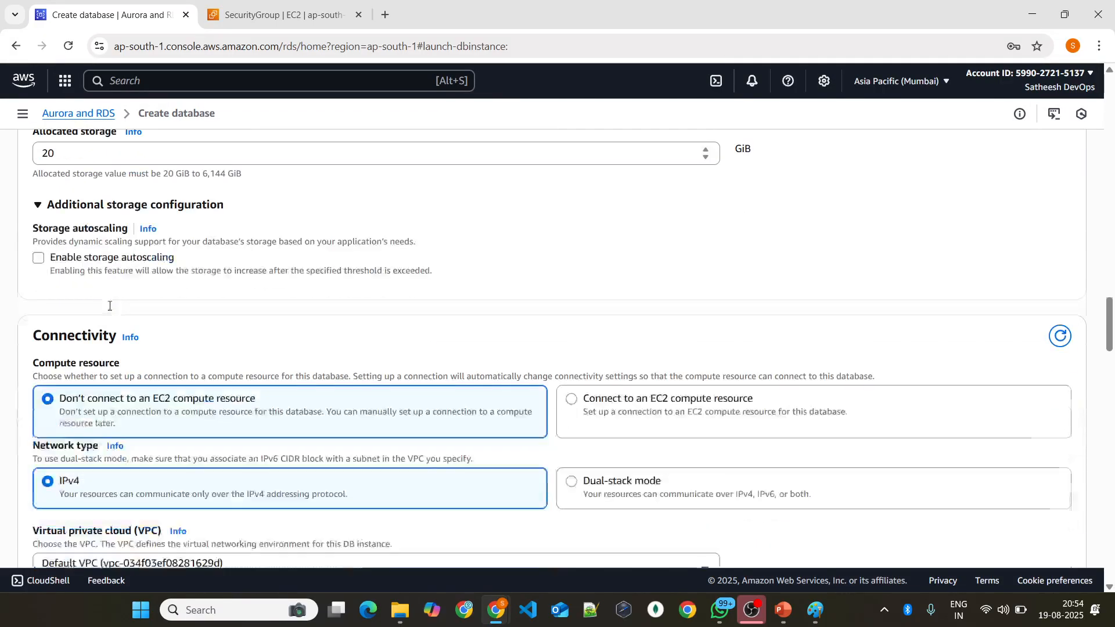
pyautogui.scroll(-5, 111, 304)
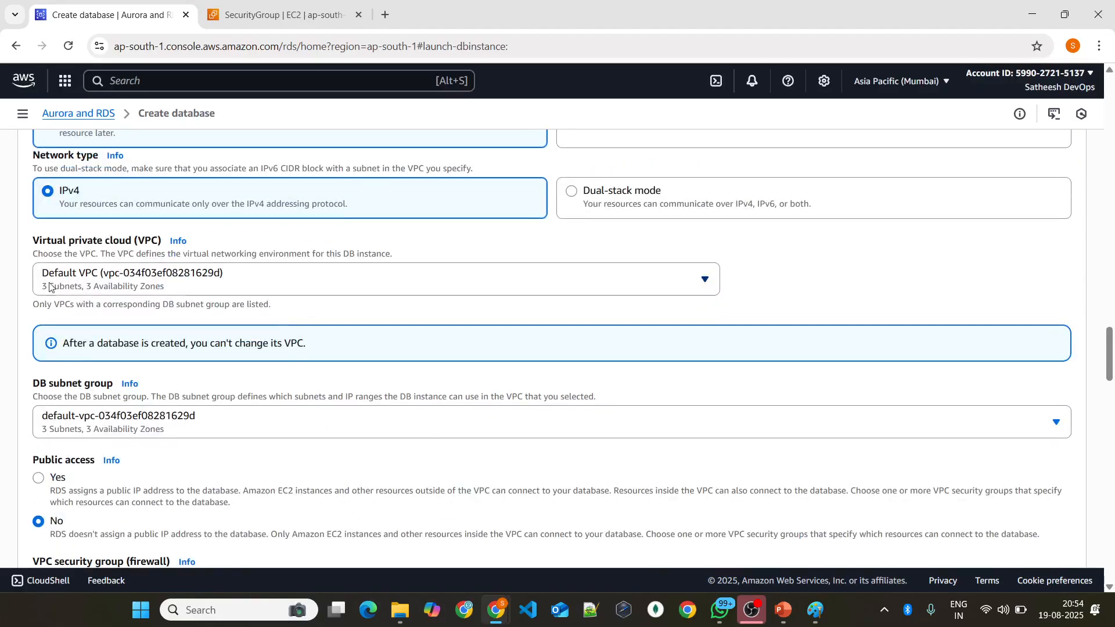
pyautogui.scroll(-2, 146, 287)
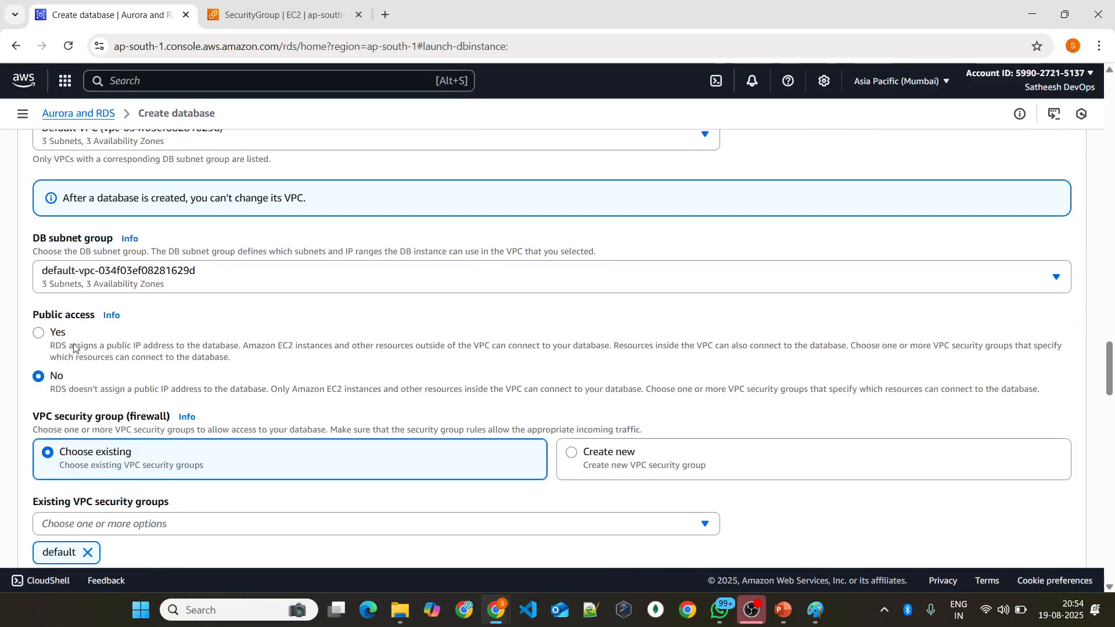
# Step: Enable public access and try to replace the default VPC security group with rds-sg
pyautogui.click(55, 340)
pyautogui.scroll(-4, 256, 303)
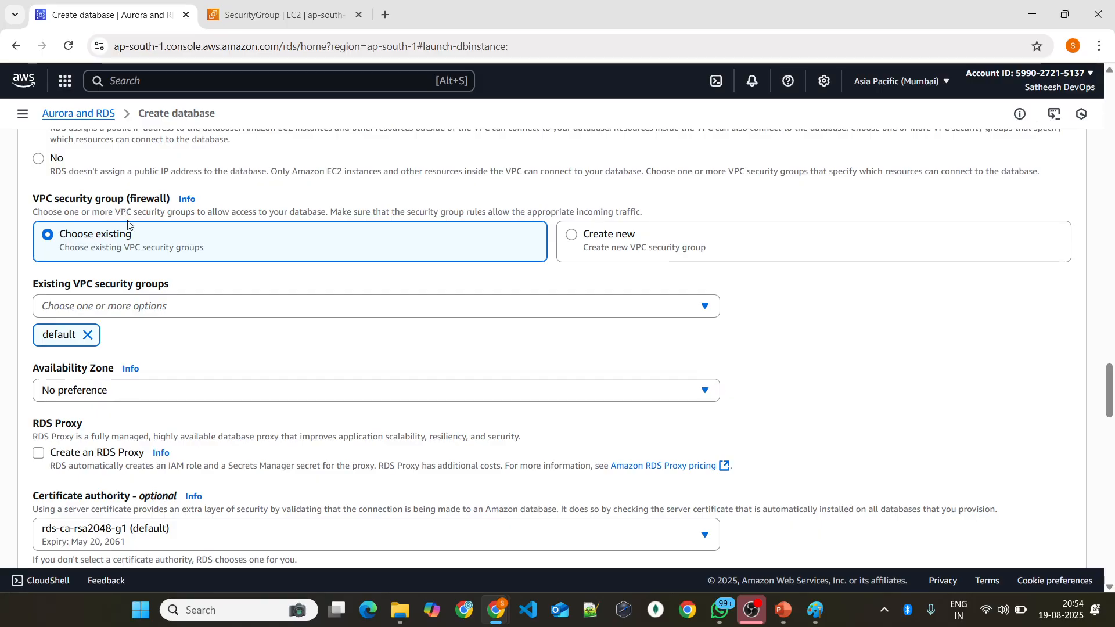
pyautogui.click(88, 335)
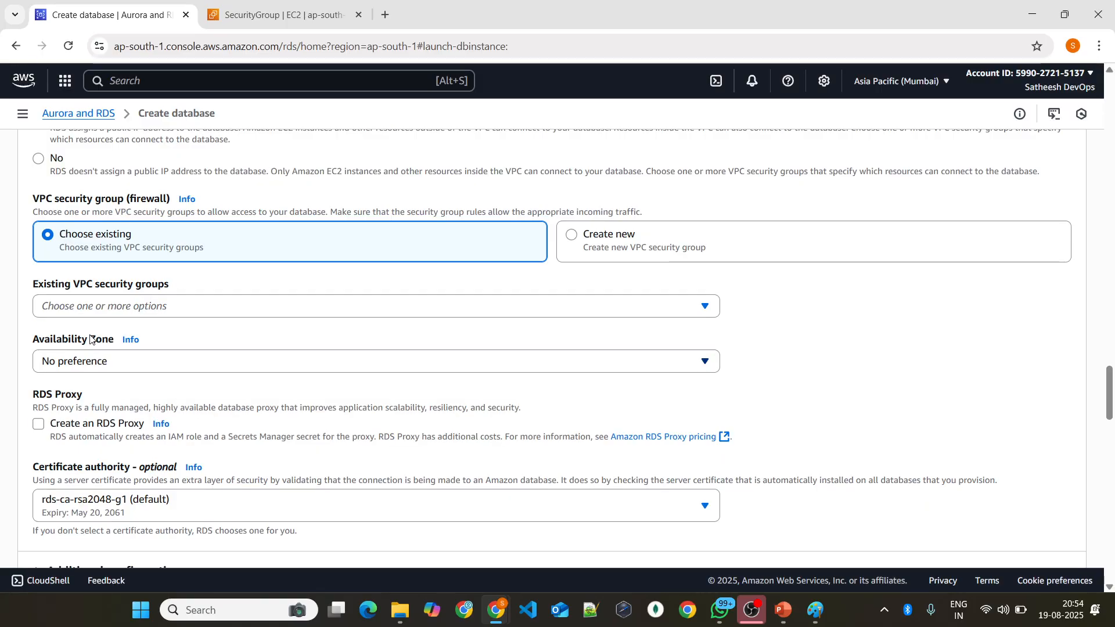
pyautogui.click(96, 310)
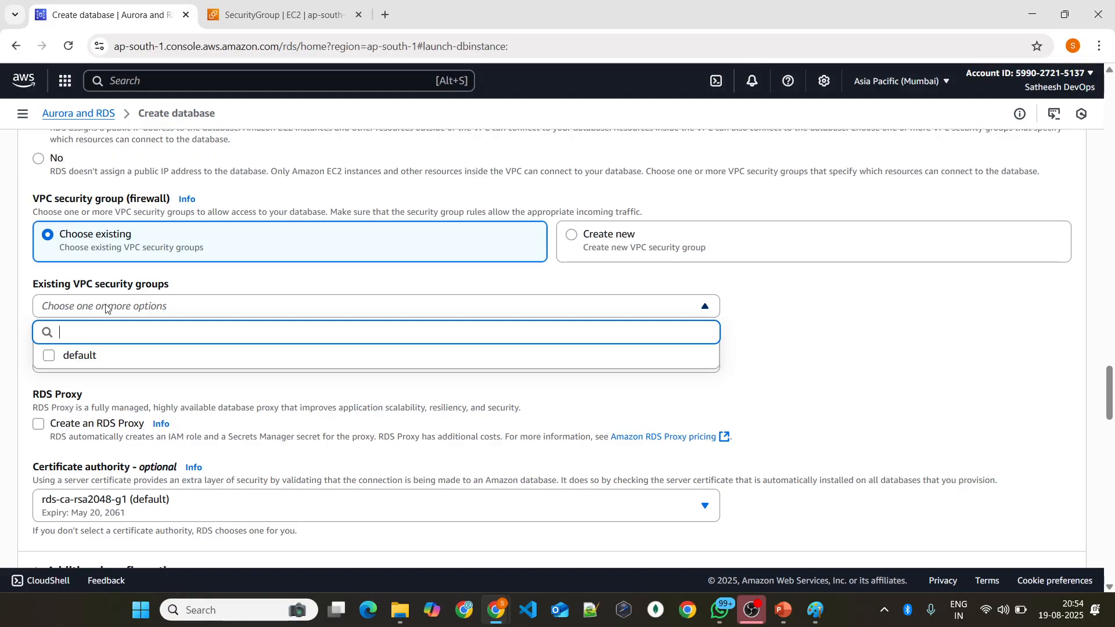
pyautogui.click(653, 283)
pyautogui.click(610, 242)
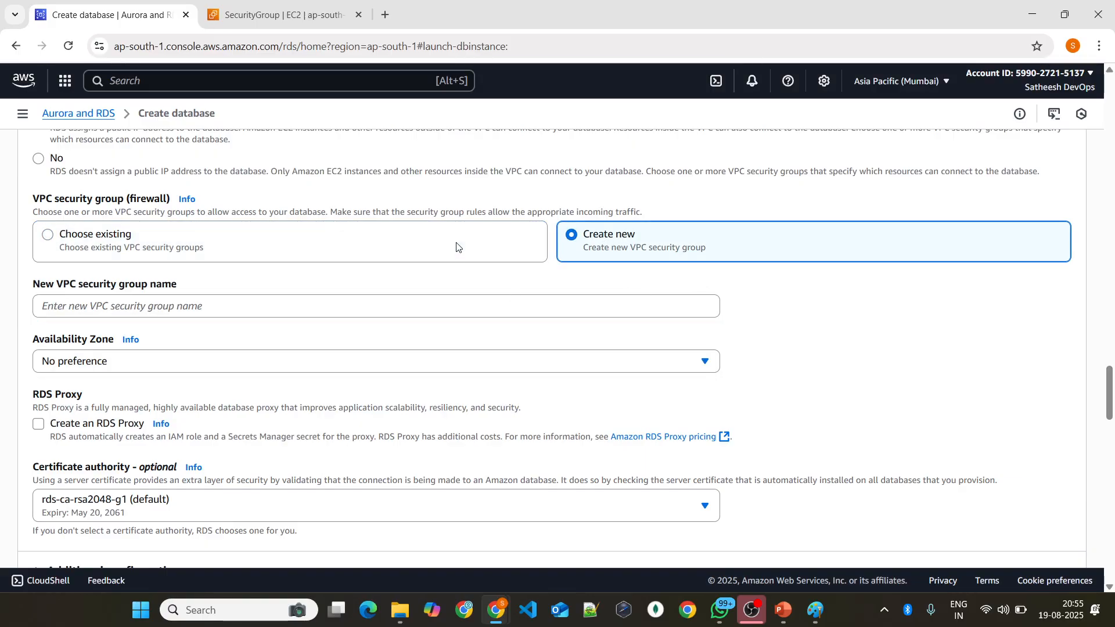
pyautogui.click(214, 250)
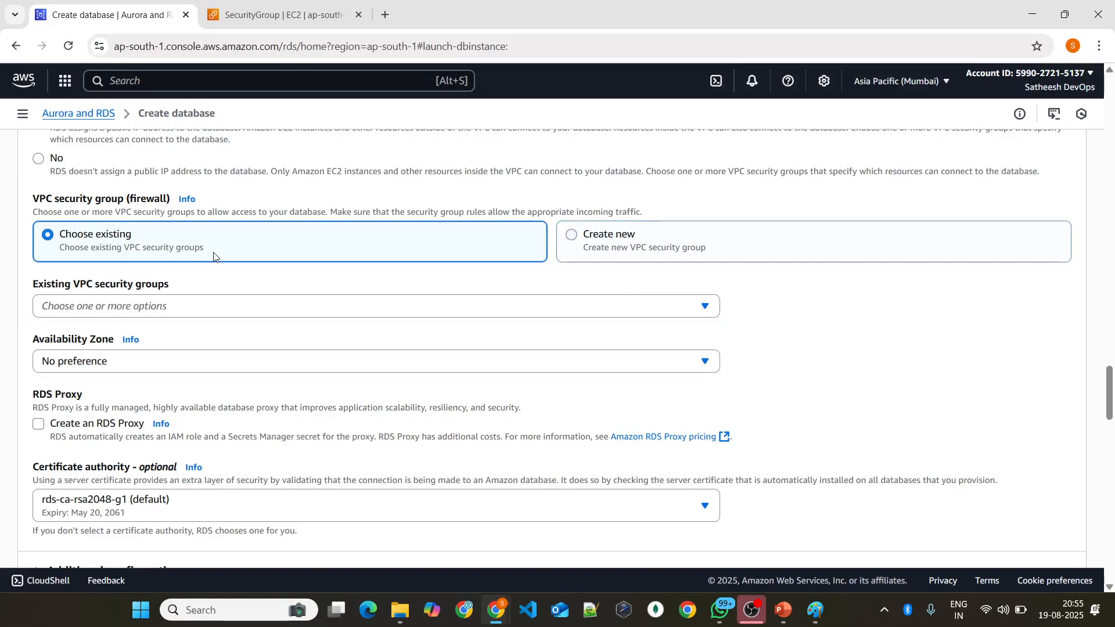
# Step: Reload the database creation page and replace the default VPC security group with rds-sg
pyautogui.click(64, 48)
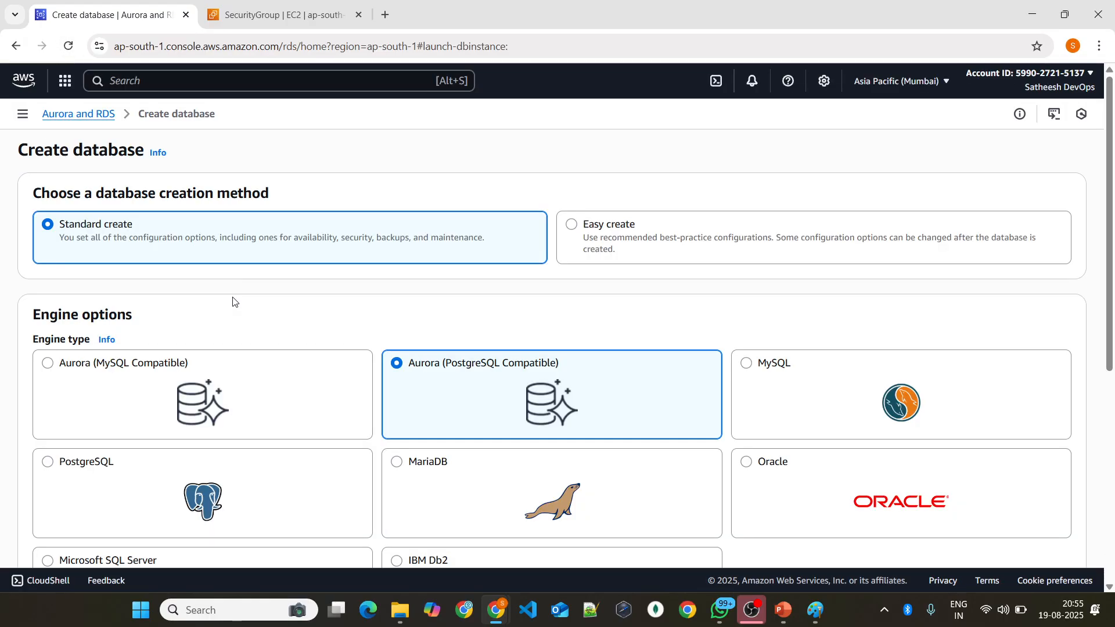
pyautogui.scroll(-5, 232, 301)
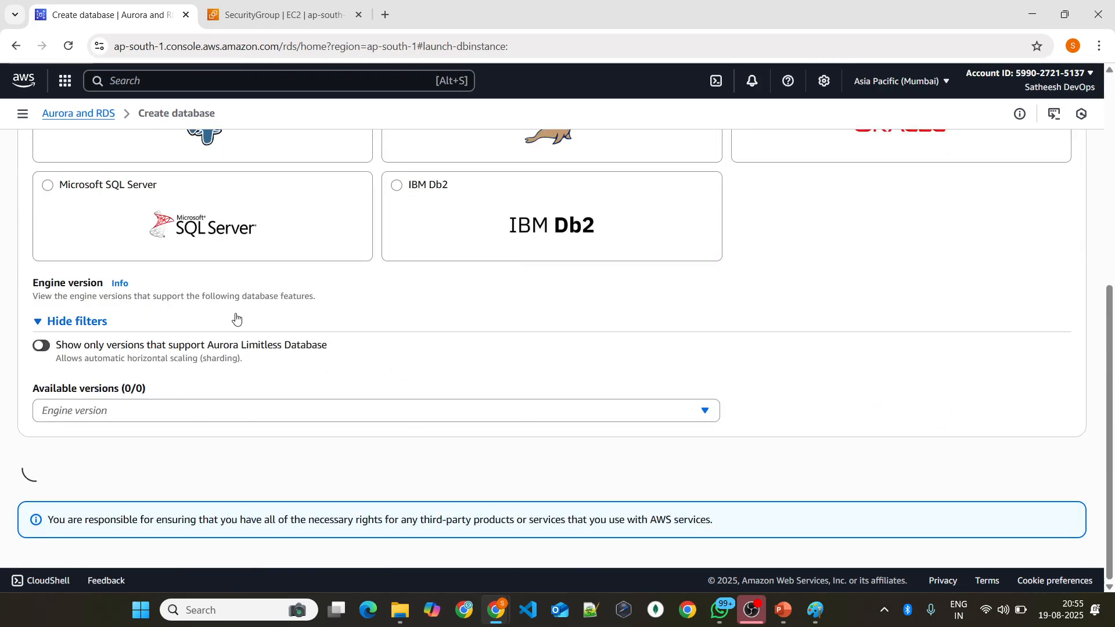
pyautogui.scroll(-5, 236, 316)
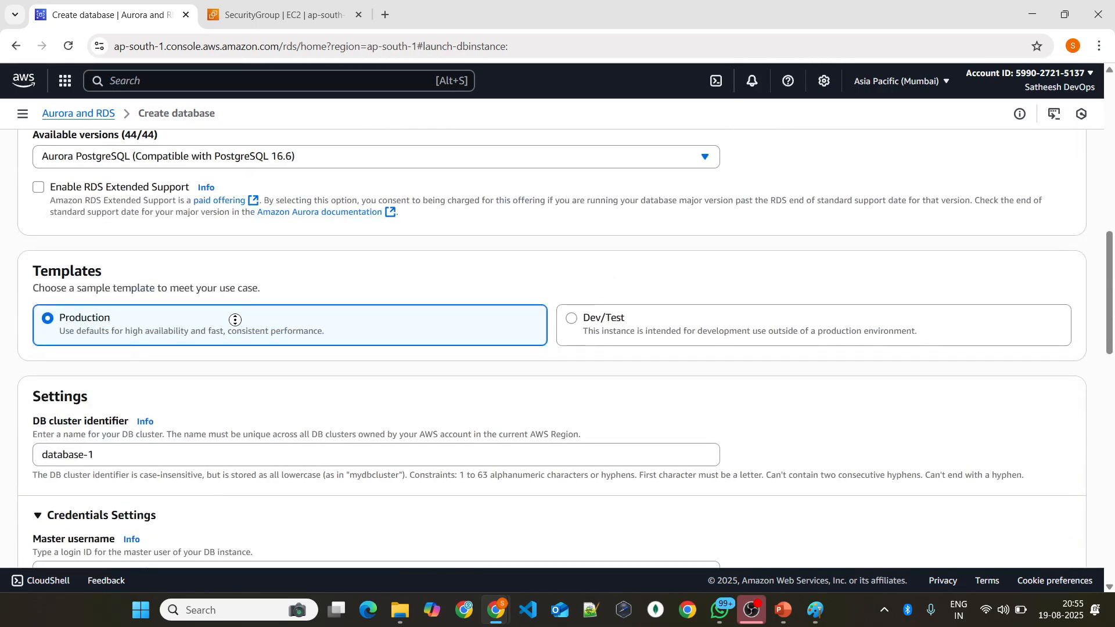
pyautogui.scroll(-6, 235, 349)
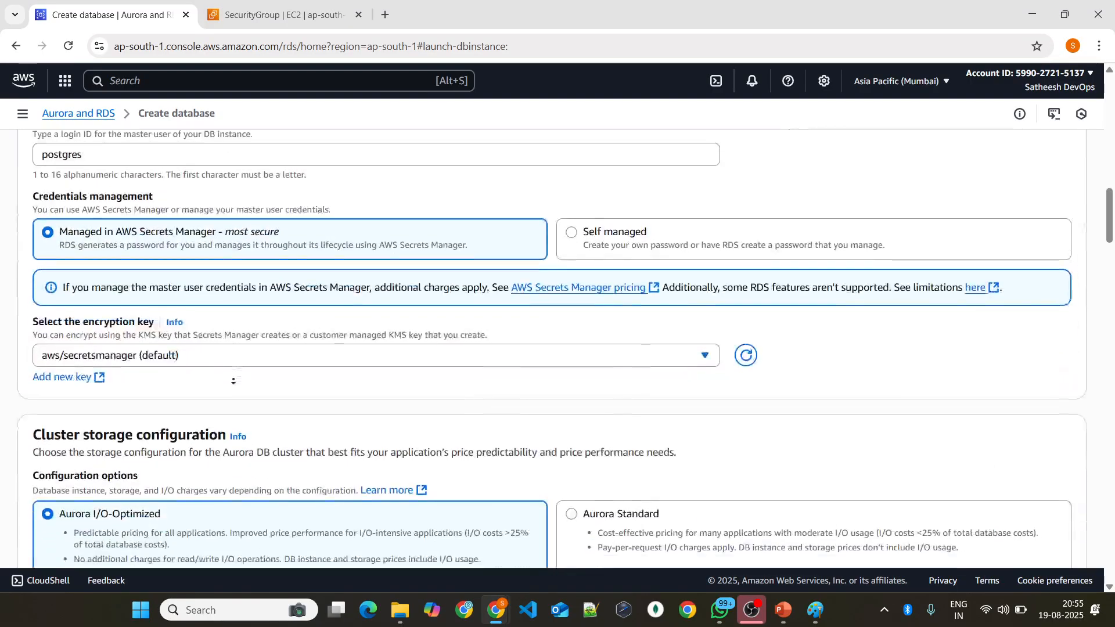
pyautogui.scroll(-8, 233, 381)
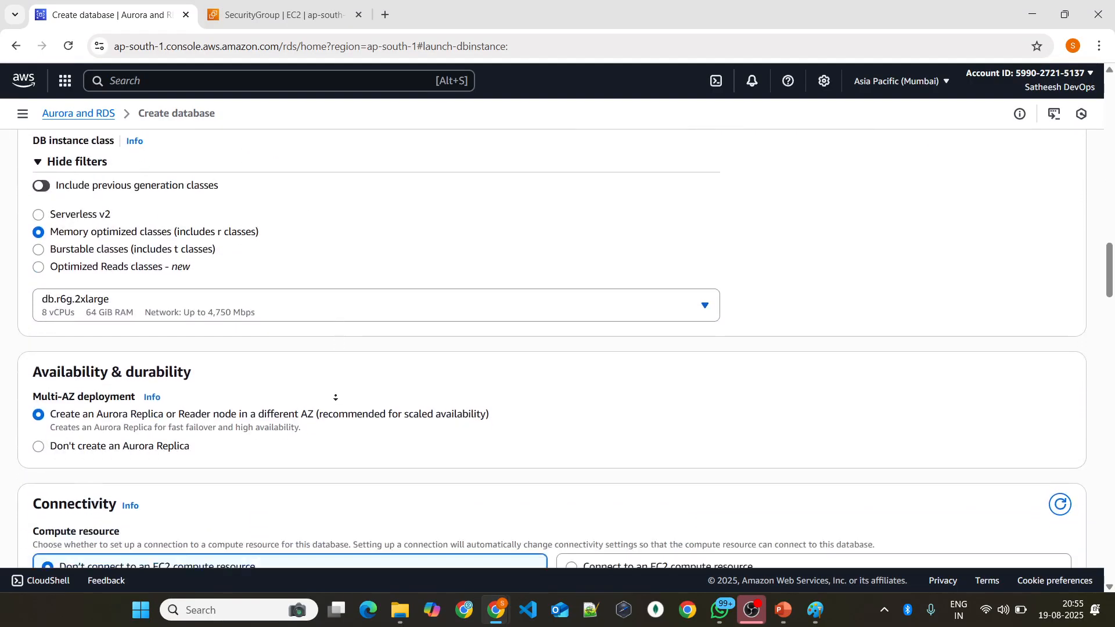
pyautogui.scroll(-10, 335, 397)
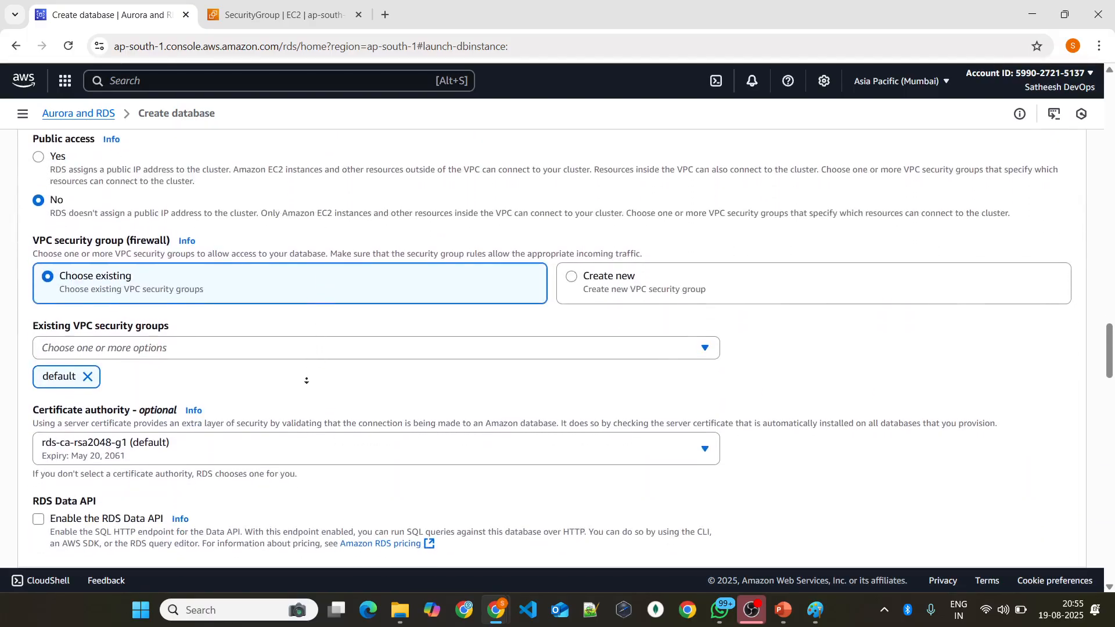
pyautogui.scroll(-1, 306, 380)
pyautogui.click(88, 339)
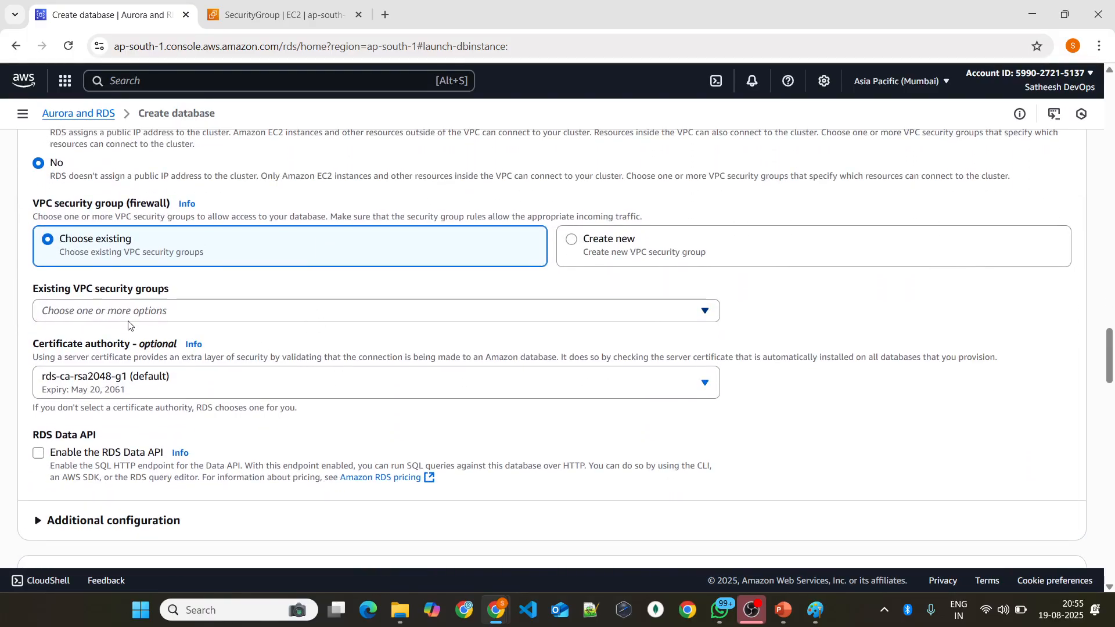
pyautogui.click(98, 310)
pyautogui.click(112, 381)
# Step: Choose PostgreSQL as the engine type with engine version PostgreSQL 14.12-R4
pyautogui.scroll(20, 170, 336)
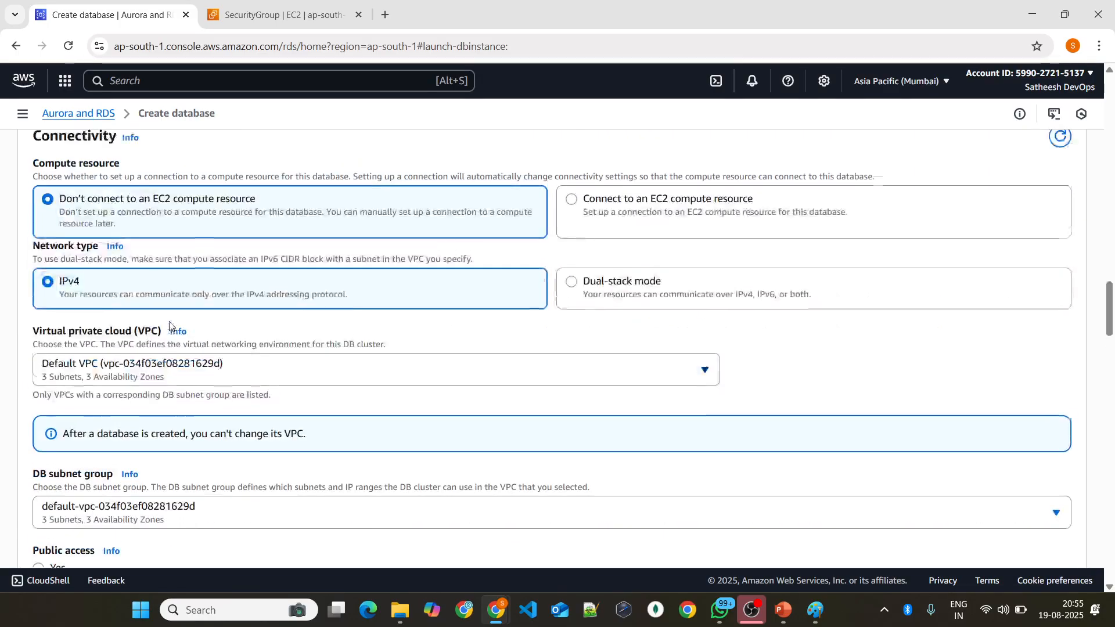
pyautogui.scroll(-5, 157, 273)
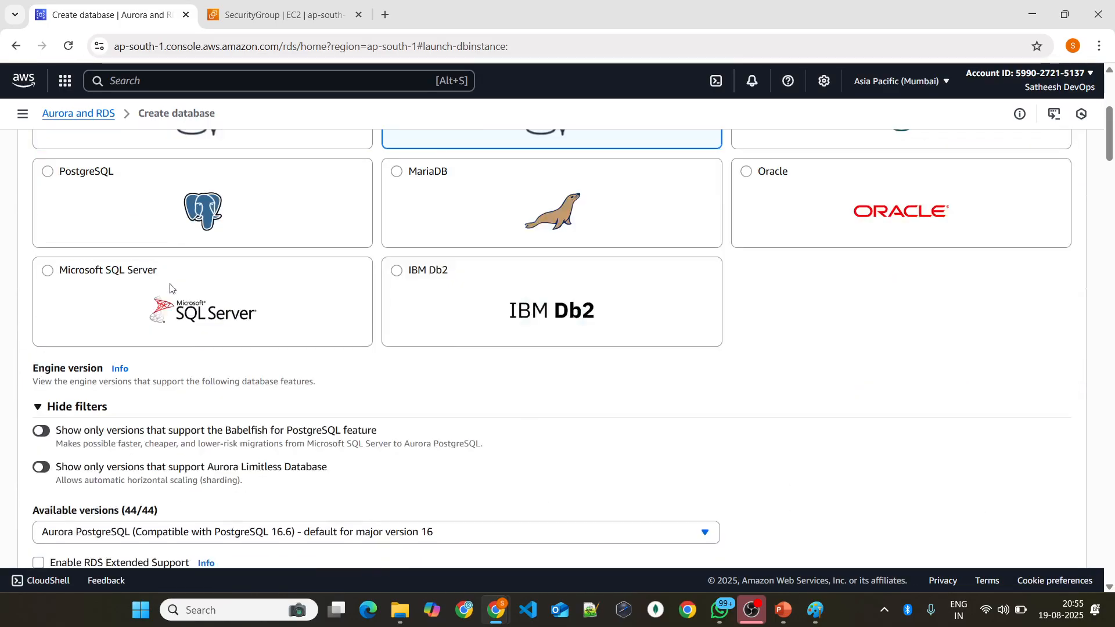
pyautogui.scroll(4, 193, 268)
pyautogui.click(162, 418)
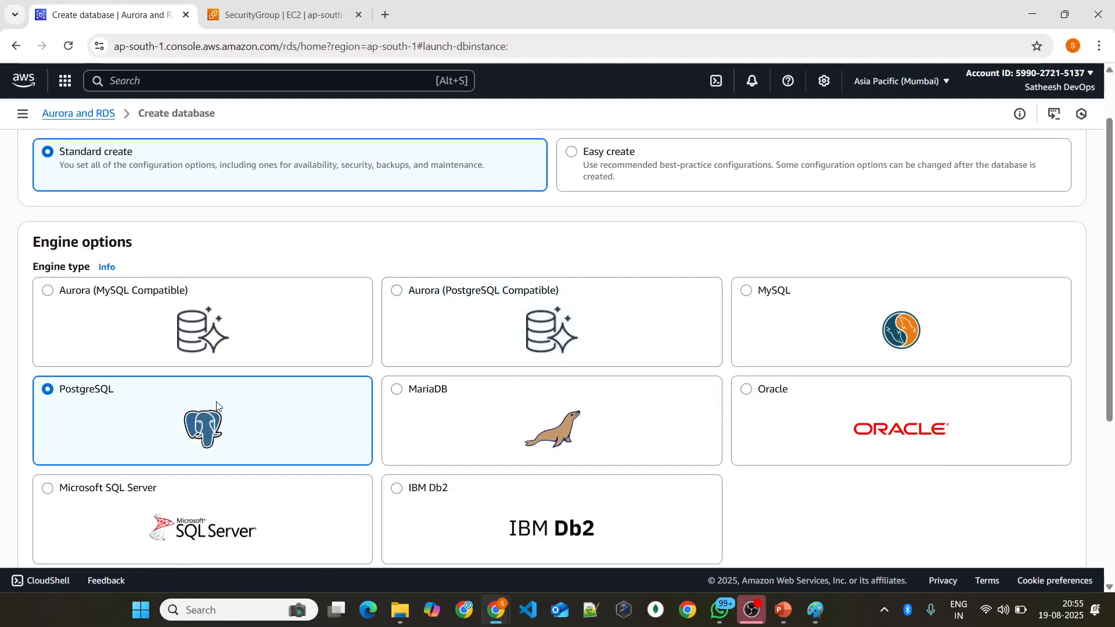
pyautogui.scroll(-5, 270, 388)
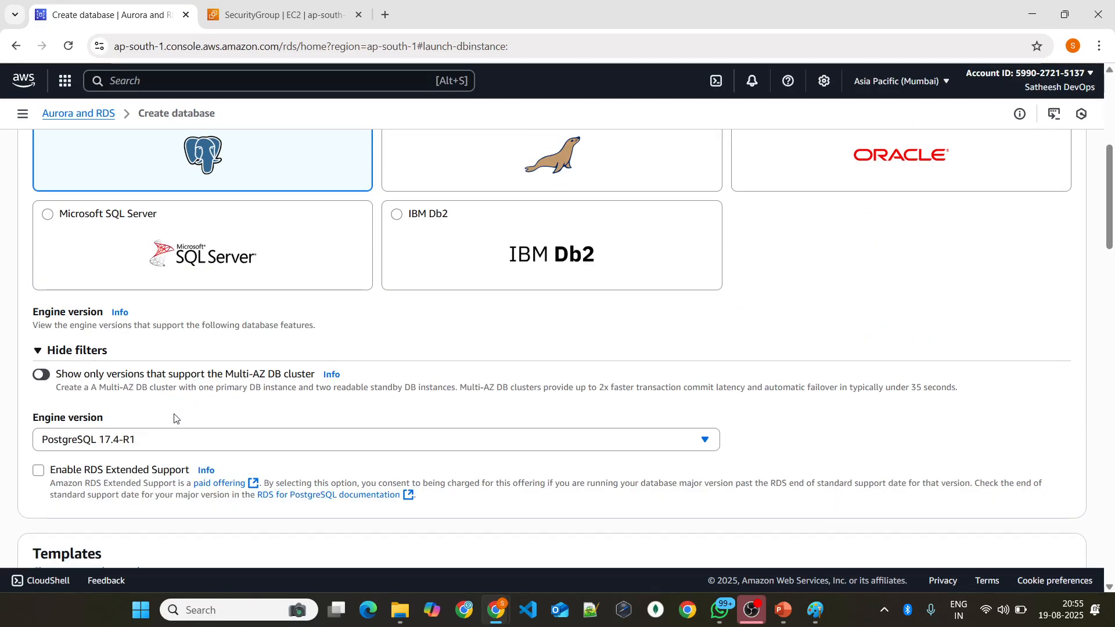
pyautogui.click(174, 439)
pyautogui.scroll(4, 174, 223)
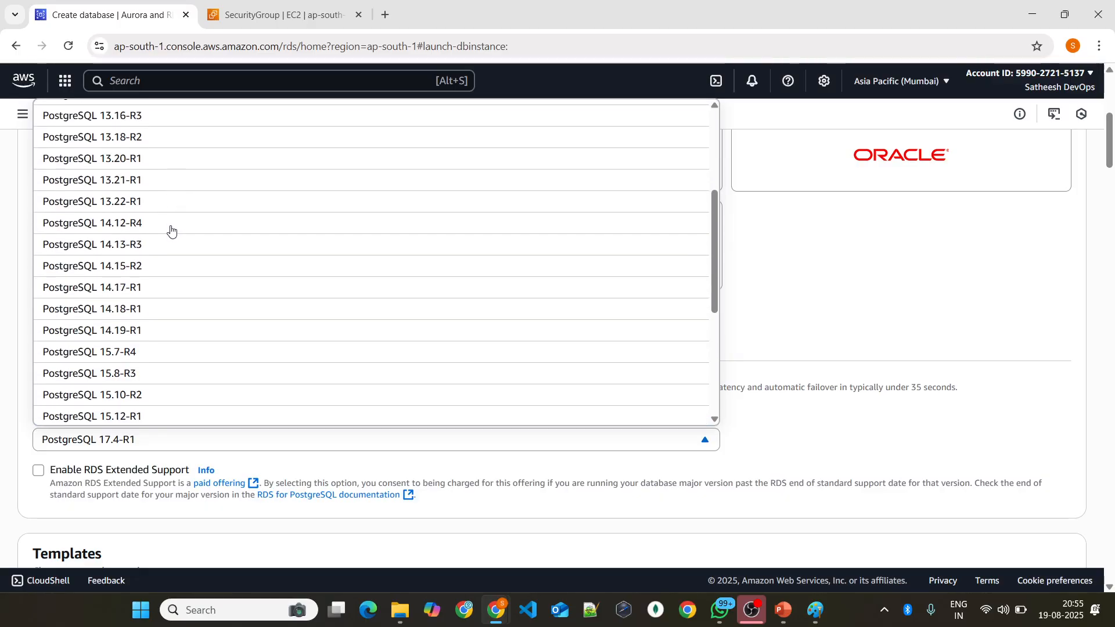
pyautogui.click(154, 223)
# Step: Apply the Free tier template to the database
pyautogui.scroll(-5, 200, 317)
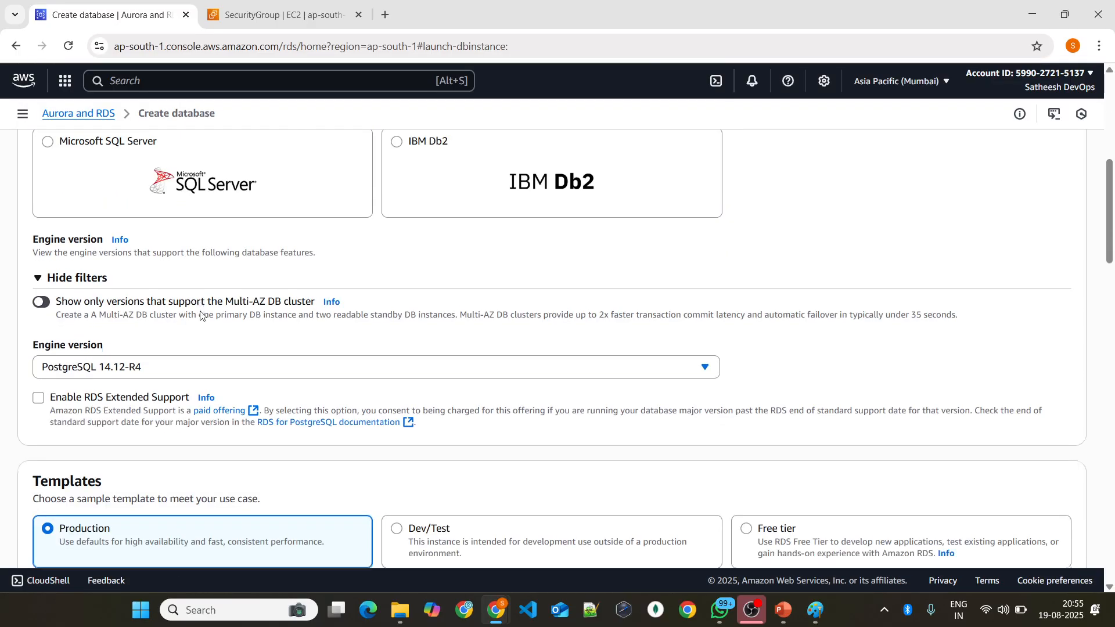
pyautogui.scroll(-2, 778, 262)
pyautogui.click(774, 260)
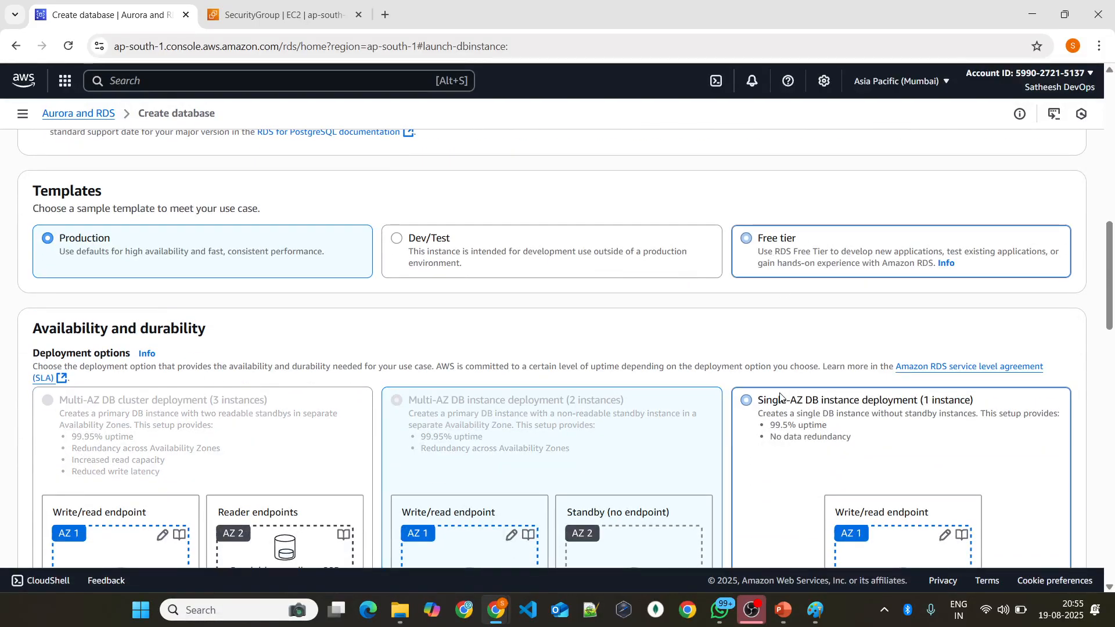
# Step: Set the DB instance identifier to phoenix-database
pyautogui.scroll(-8, 635, 325)
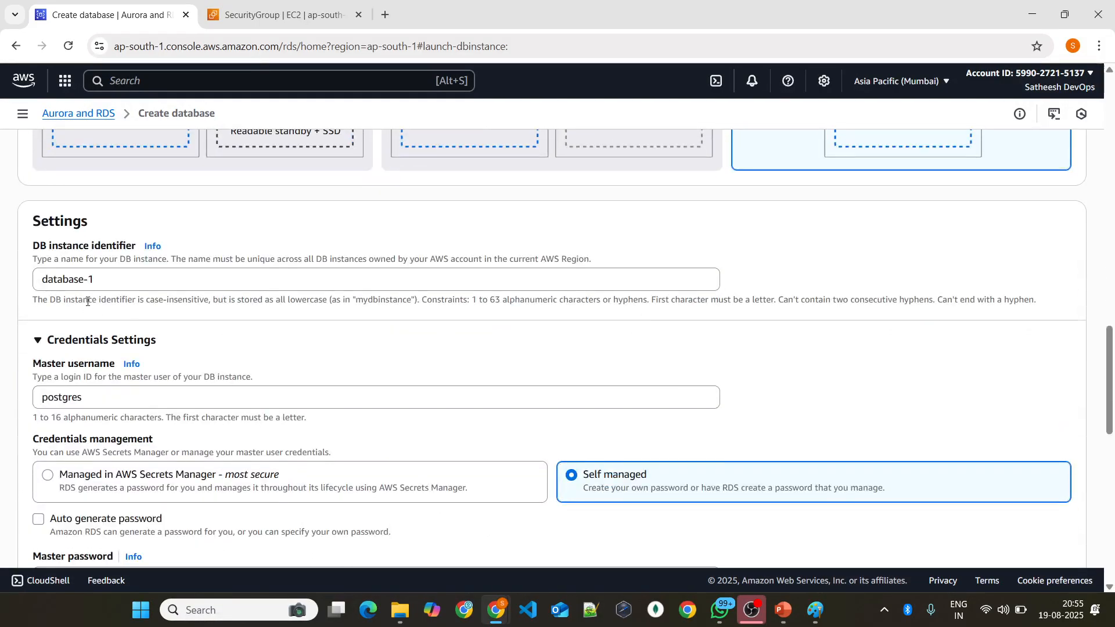
pyautogui.tripleClick(54, 274)
pyautogui.click(40, 274)
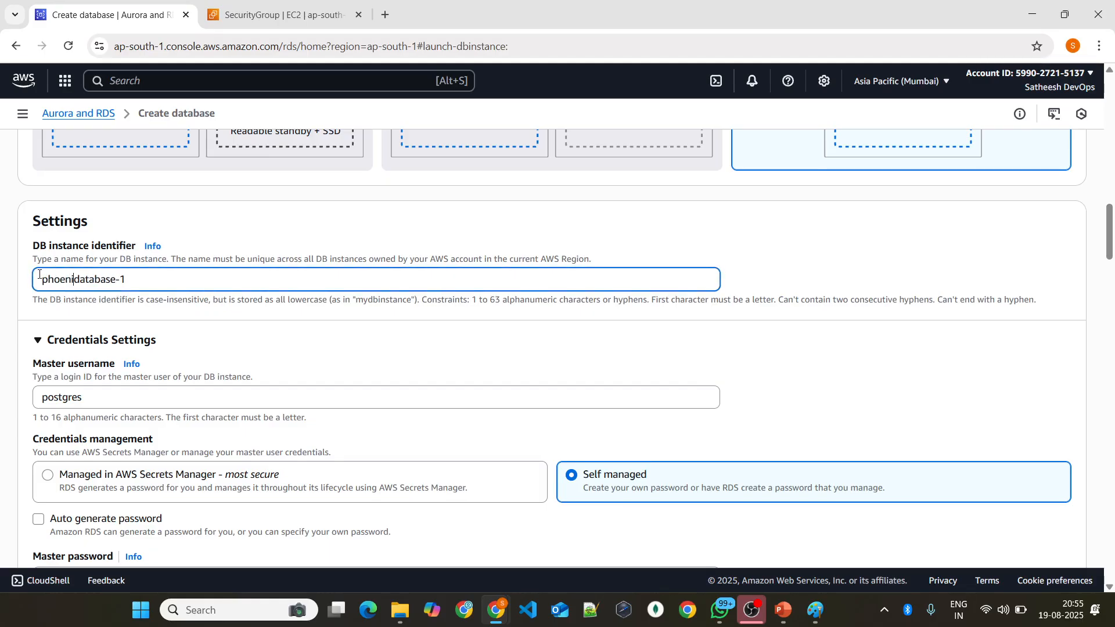
pyautogui.write('phoenix-')
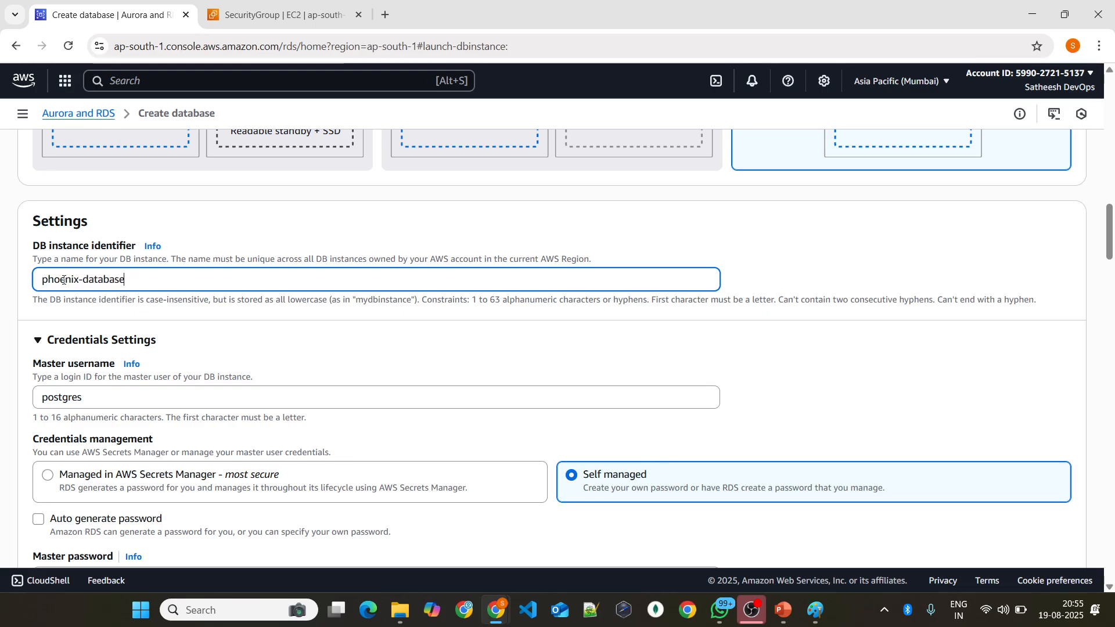
pyautogui.scroll(-4, 64, 279)
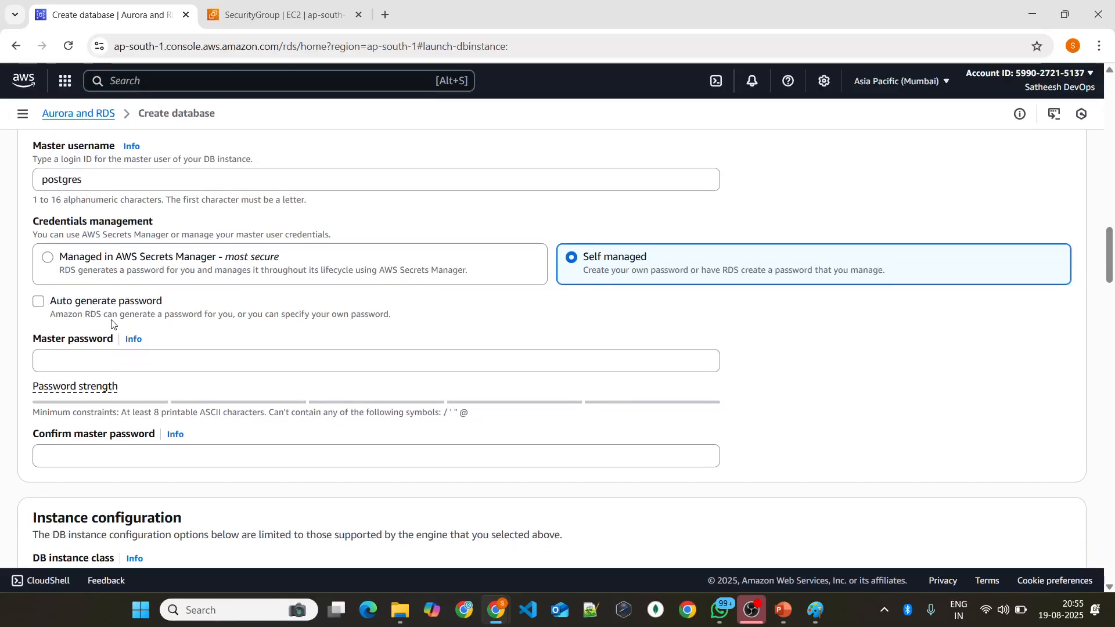
# Step: Enter the master password for the database and repeat it in the confirmation field
pyautogui.click(99, 361)
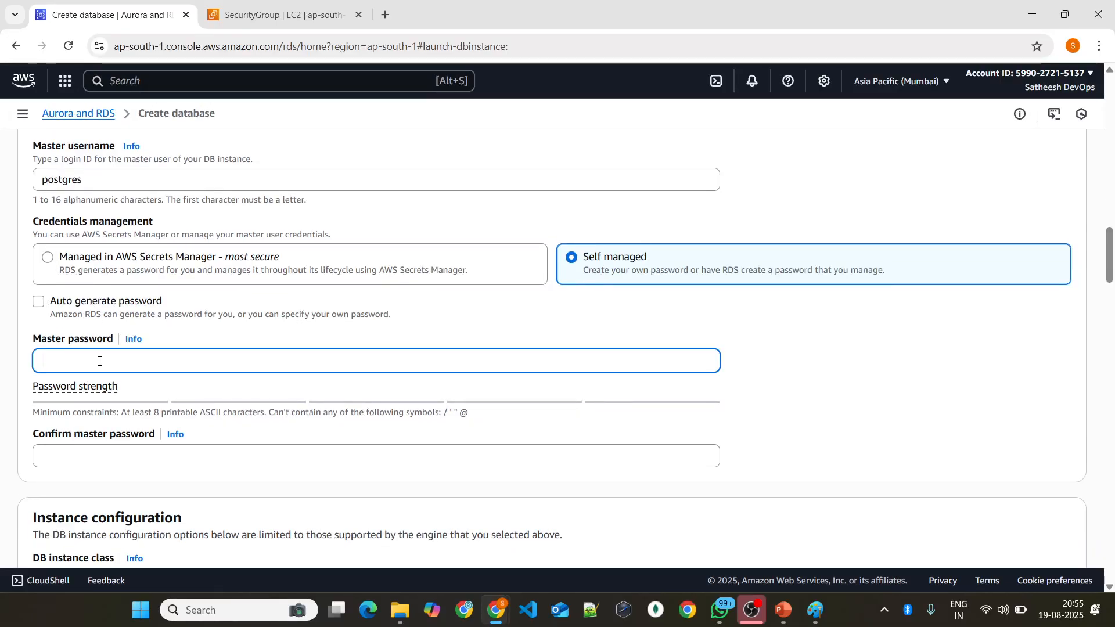
pyautogui.write('•••••')
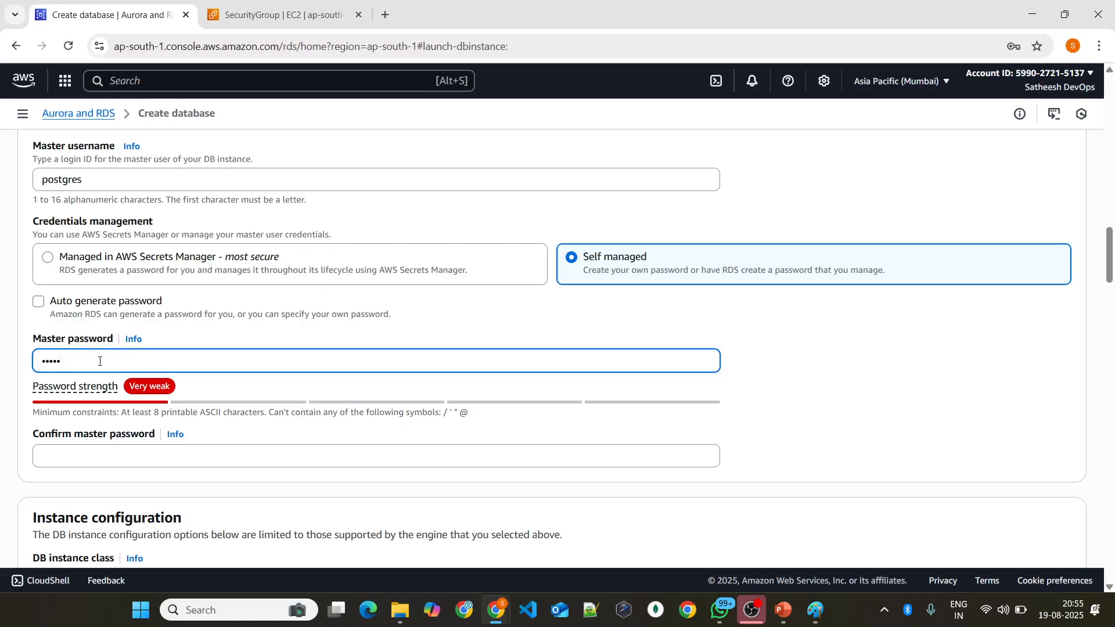
pyautogui.write('••••••')
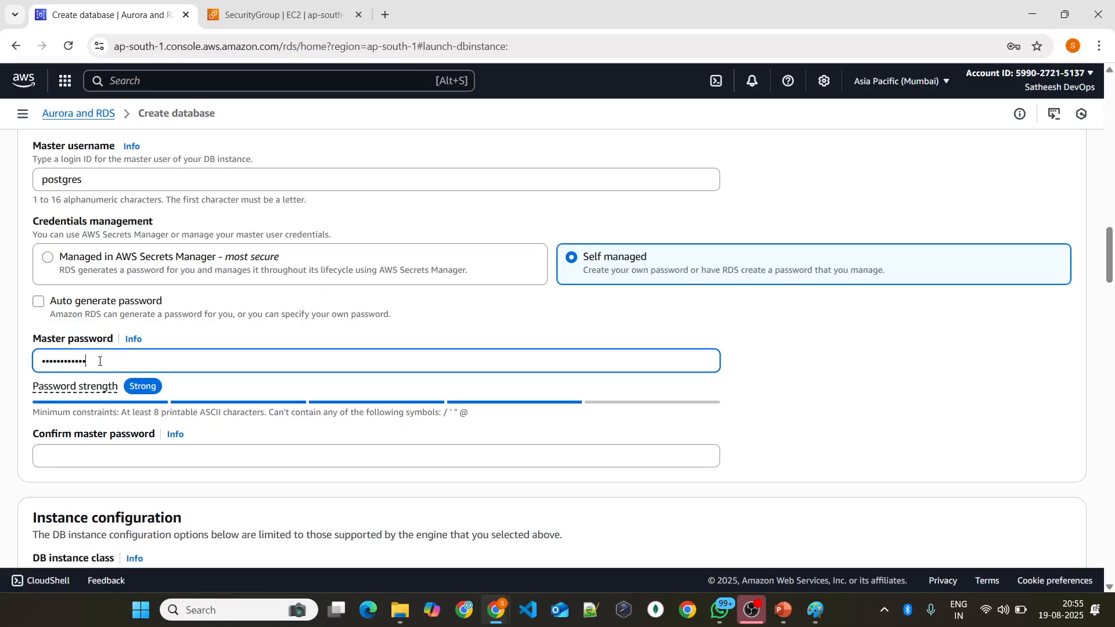
pyautogui.click(86, 464)
pyautogui.write('•••')
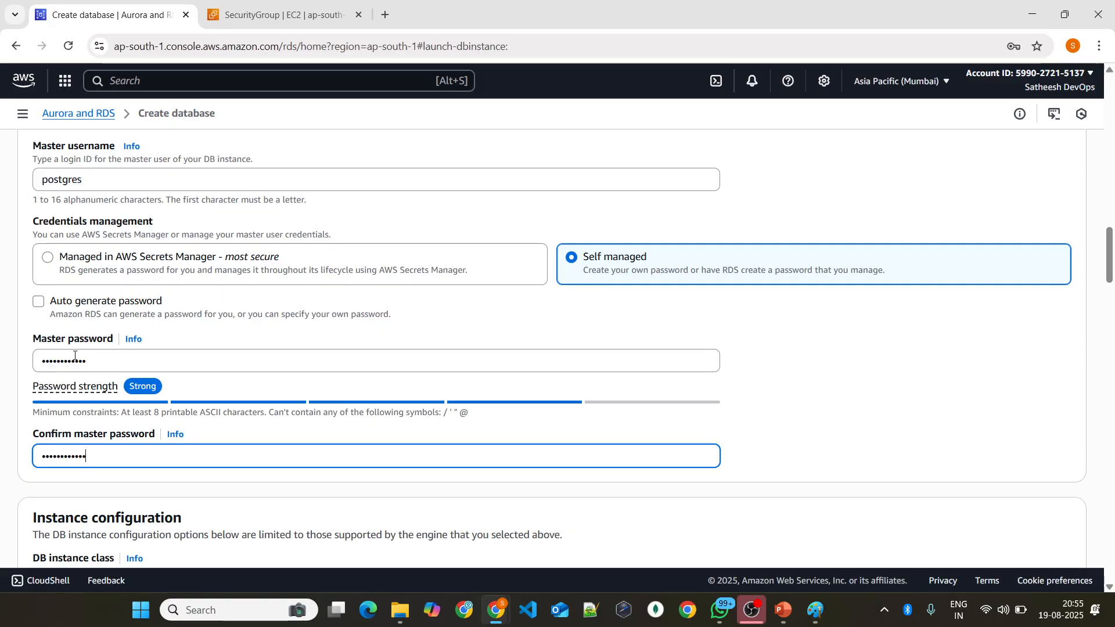
# Step: Set the DB instance class to db.t3.micro
pyautogui.scroll(-7, 216, 325)
pyautogui.scroll(-3, 219, 335)
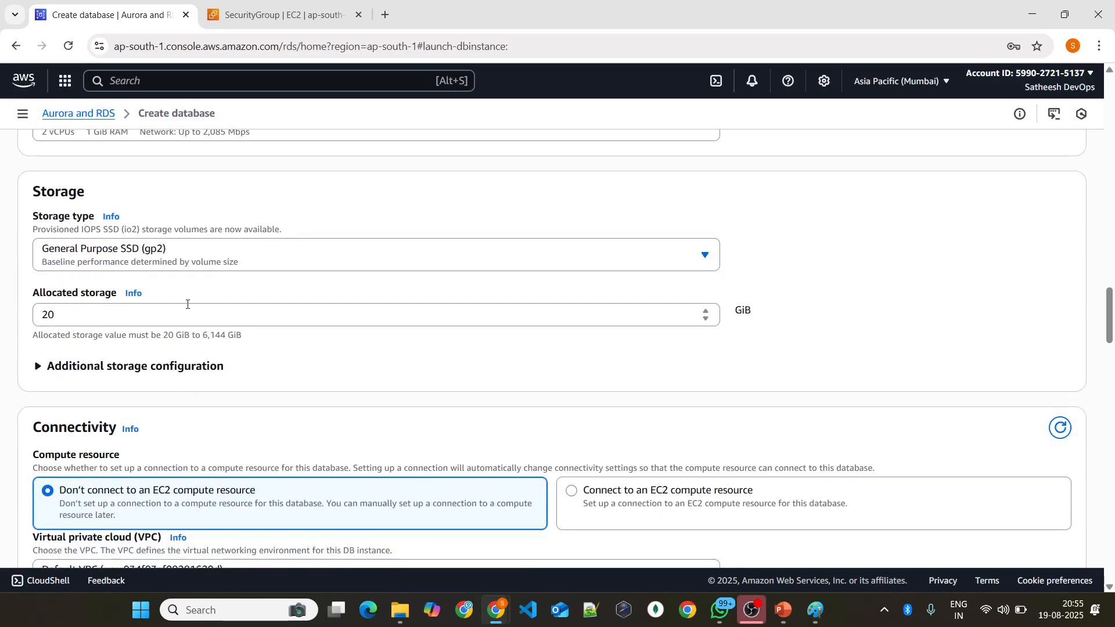
pyautogui.scroll(2, 125, 285)
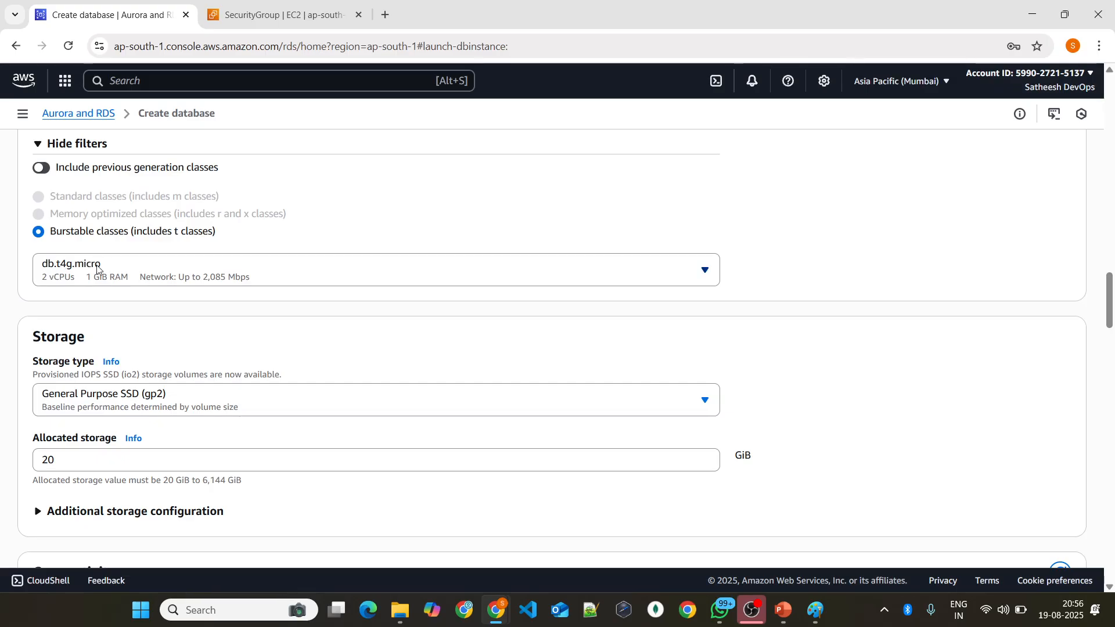
pyautogui.click(97, 277)
pyautogui.click(104, 336)
# Step: Turn off storage autoscaling in the additional storage configuration
pyautogui.scroll(-2, 119, 348)
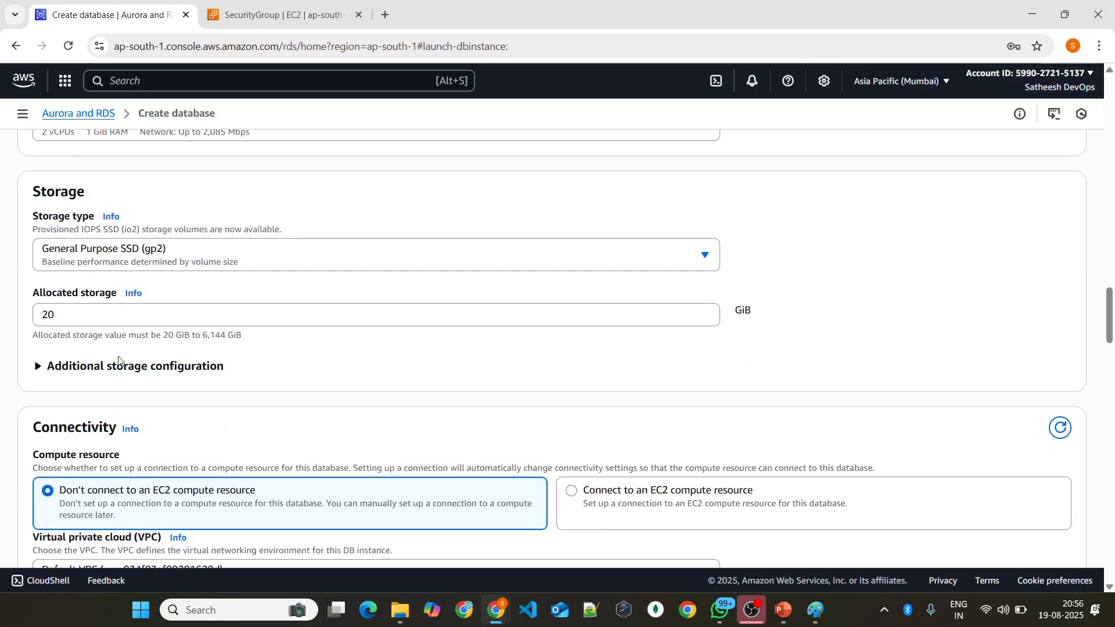
pyautogui.click(63, 373)
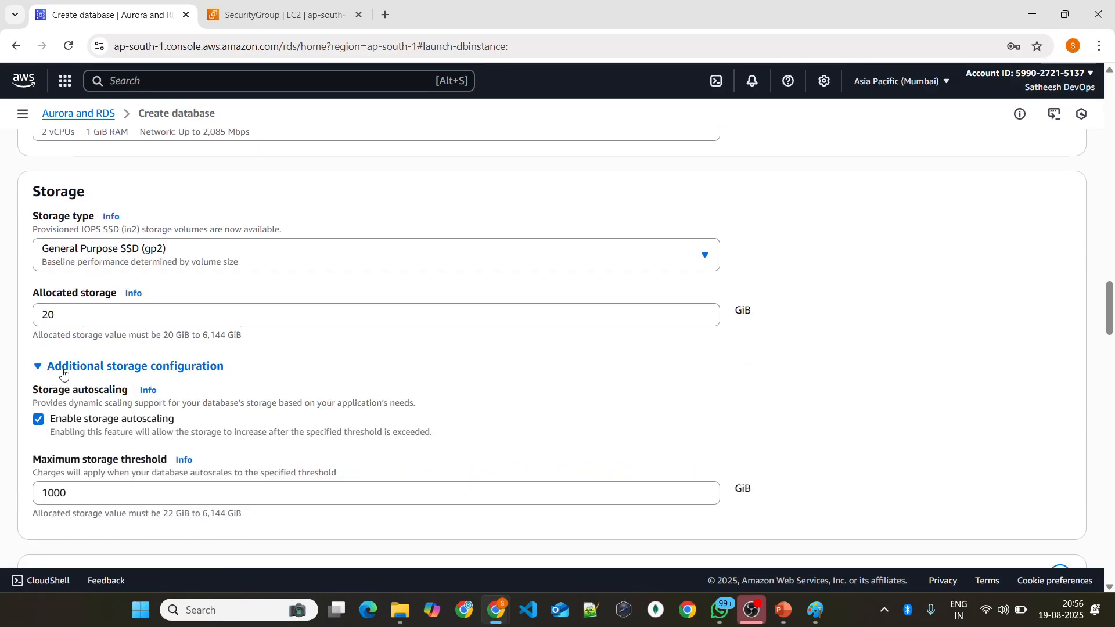
pyautogui.click(38, 418)
# Step: Allow public access to the database in the connectivity settings
pyautogui.scroll(-2, 252, 361)
pyautogui.scroll(-2, 252, 361)
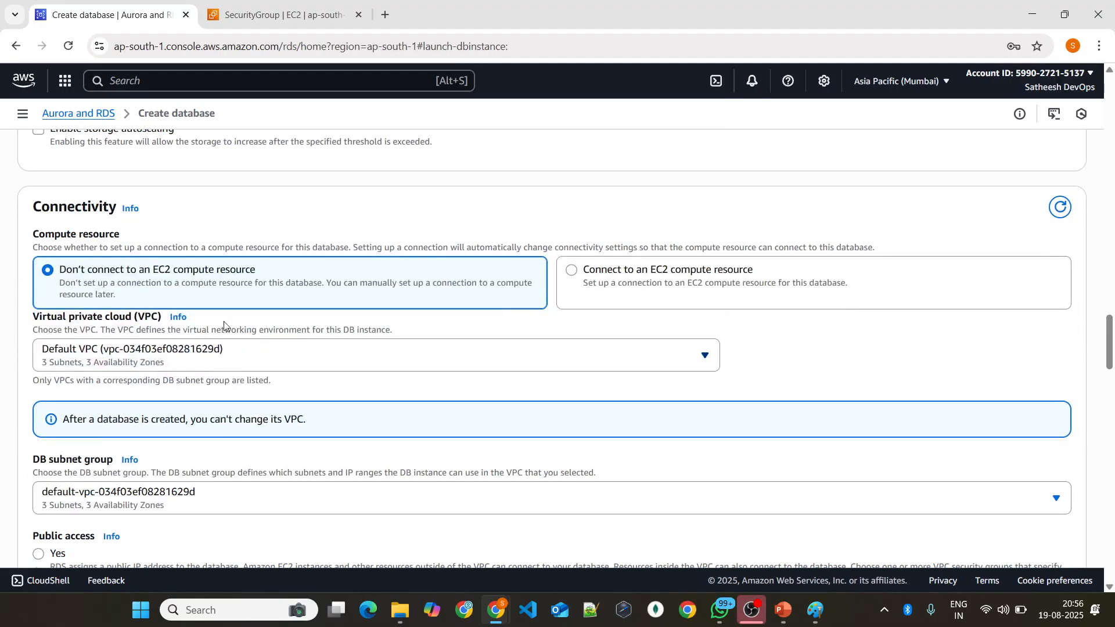
pyautogui.scroll(-1, 290, 323)
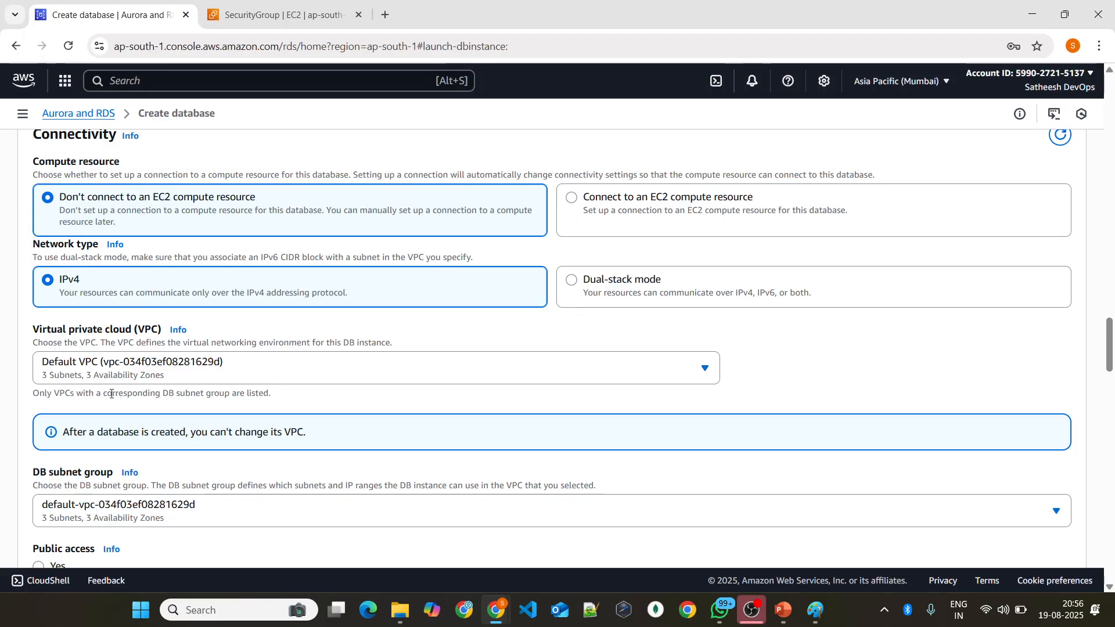
pyautogui.scroll(-4, 144, 308)
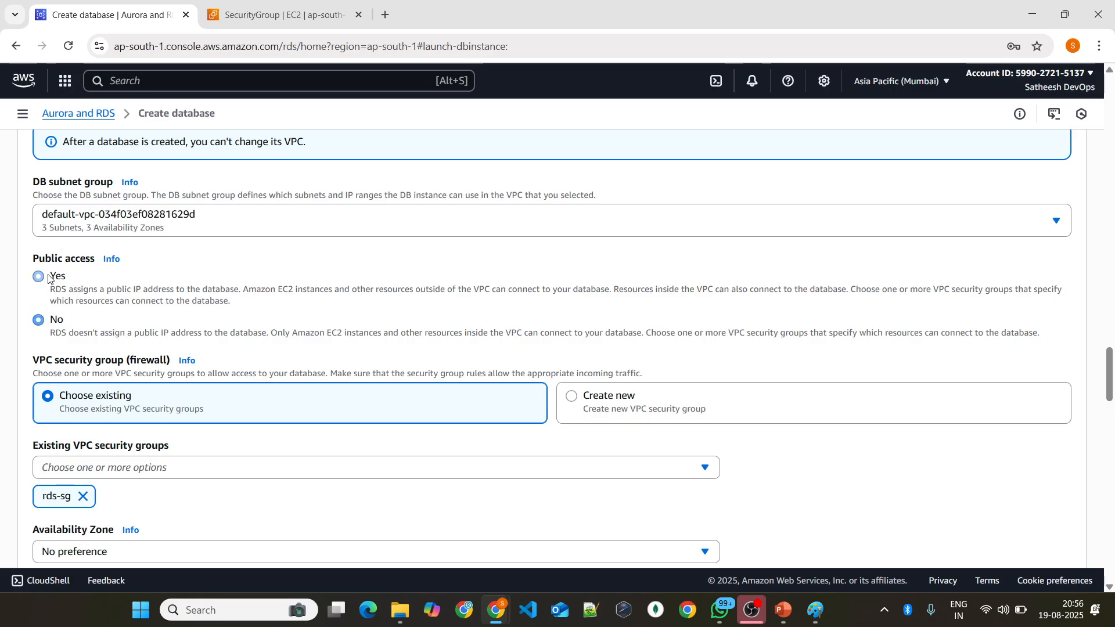
pyautogui.click(47, 277)
# Step: Expand the additional connectivity configuration that holds the database port
pyautogui.scroll(-2, 111, 293)
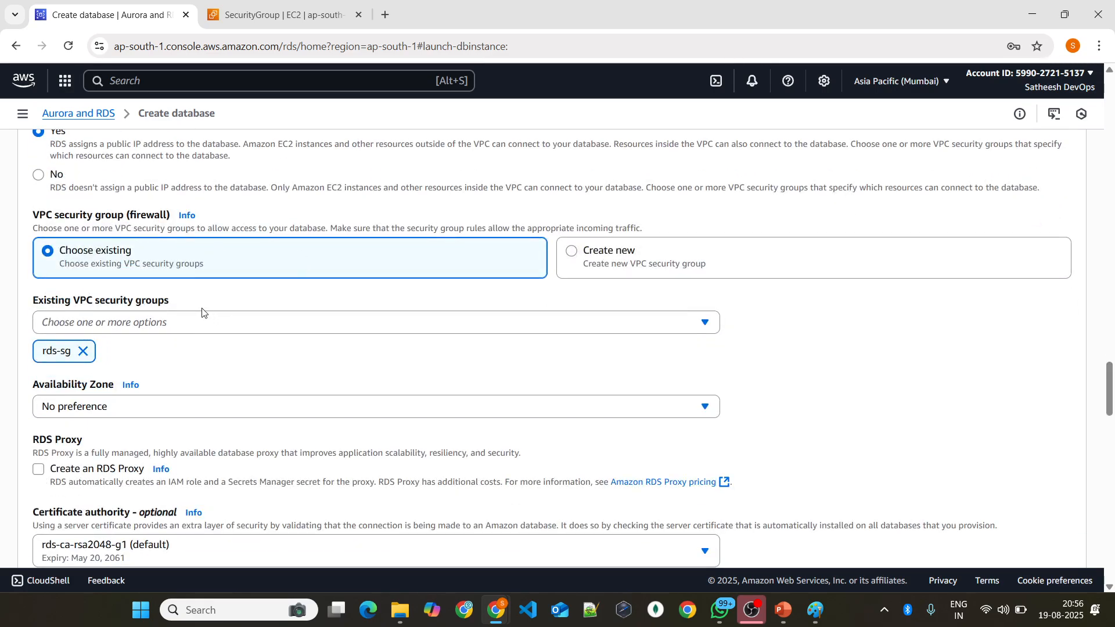
pyautogui.scroll(-1, 164, 306)
pyautogui.scroll(-2, 132, 342)
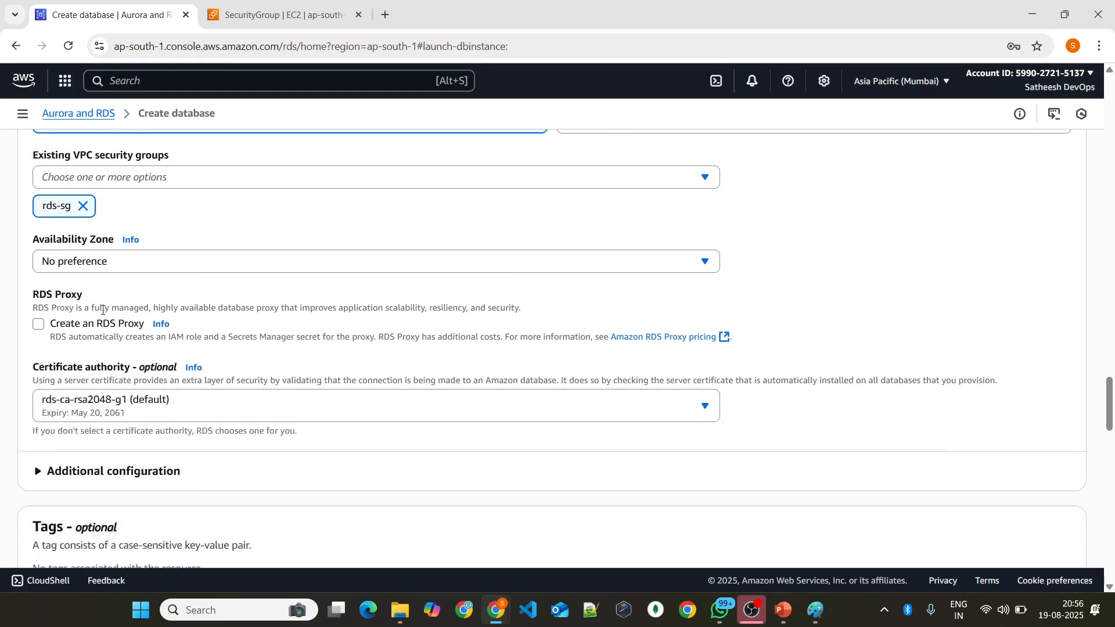
pyautogui.click(71, 400)
pyautogui.scroll(-1, 214, 354)
pyautogui.scroll(-4, 215, 354)
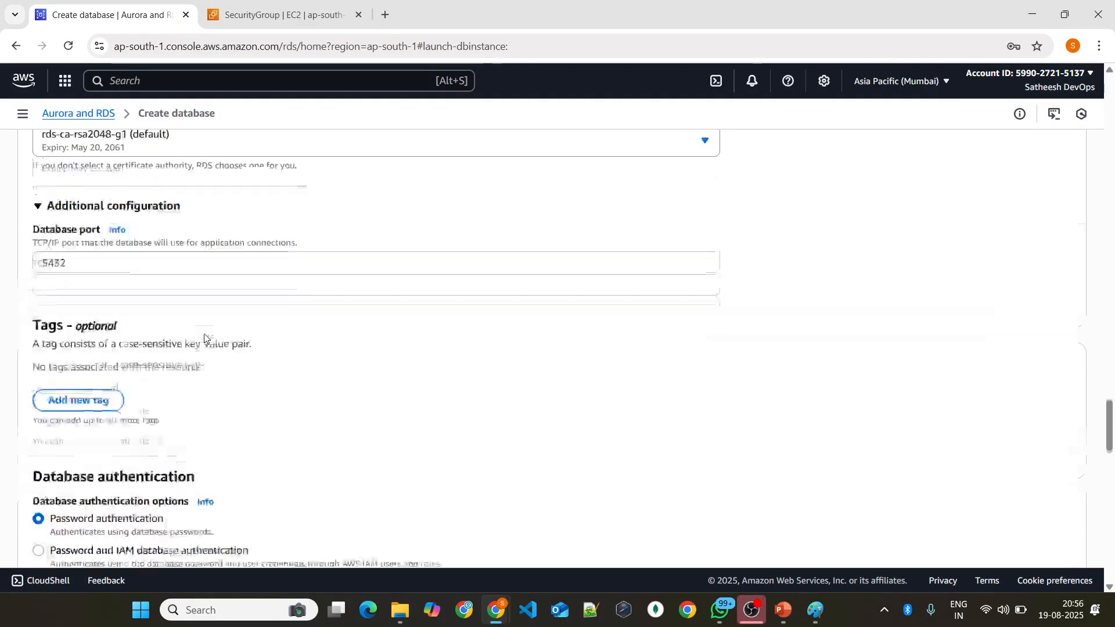
pyautogui.scroll(-2, 214, 345)
pyautogui.scroll(-2, 215, 343)
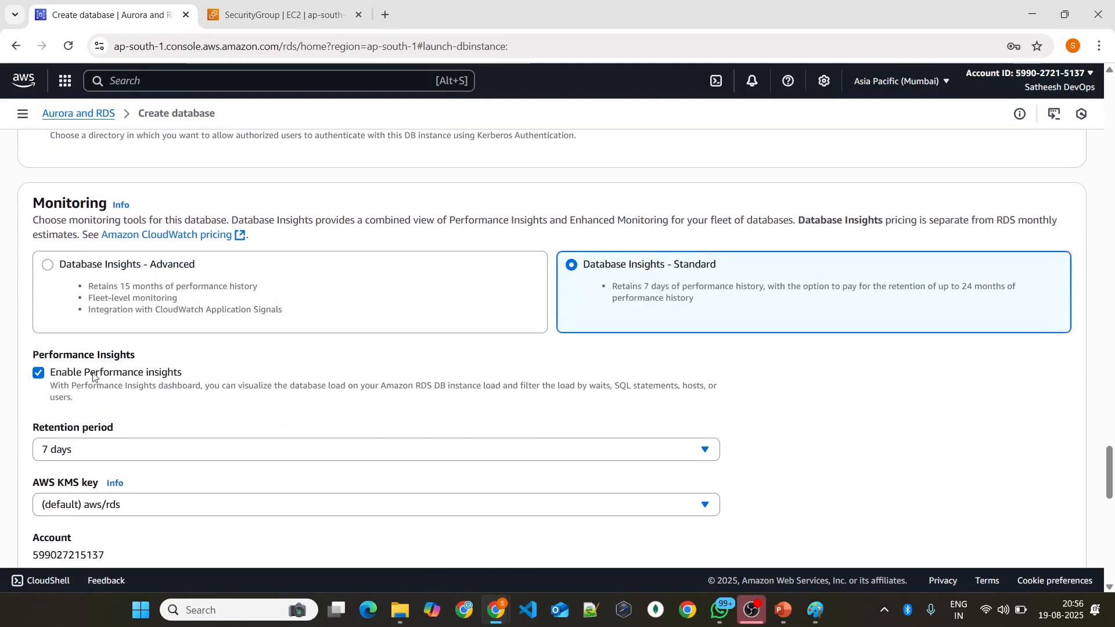
pyautogui.click(96, 374)
pyautogui.scroll(-2, 122, 366)
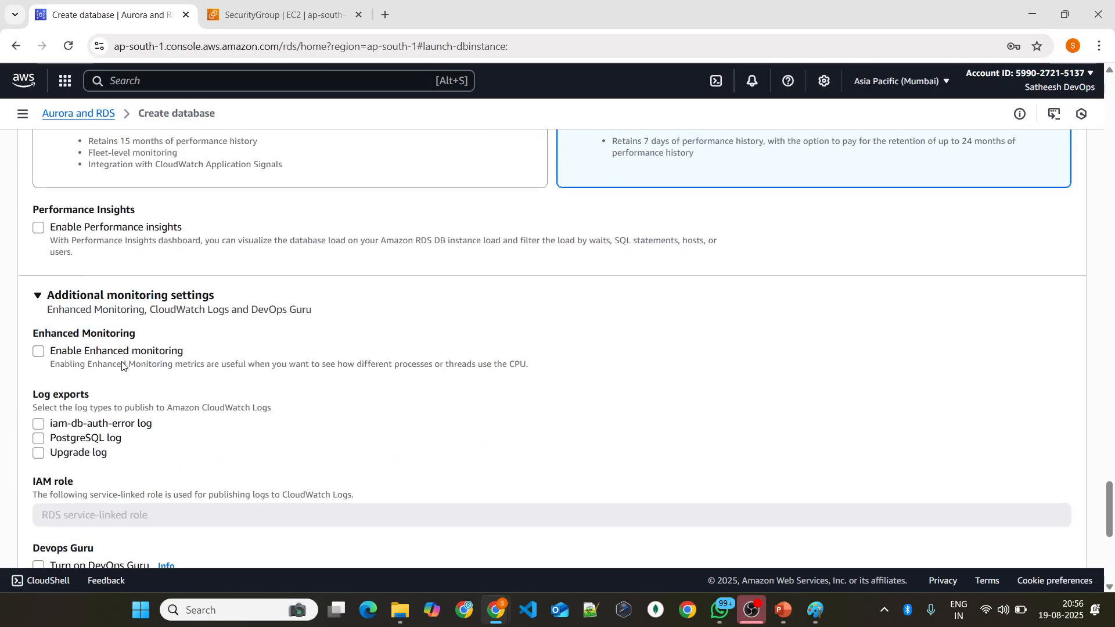
pyautogui.scroll(2, 37, 355)
pyautogui.click(39, 374)
# Step: Expand the database's additional configuration and set the initial database name to postgres
pyautogui.scroll(-2, 214, 346)
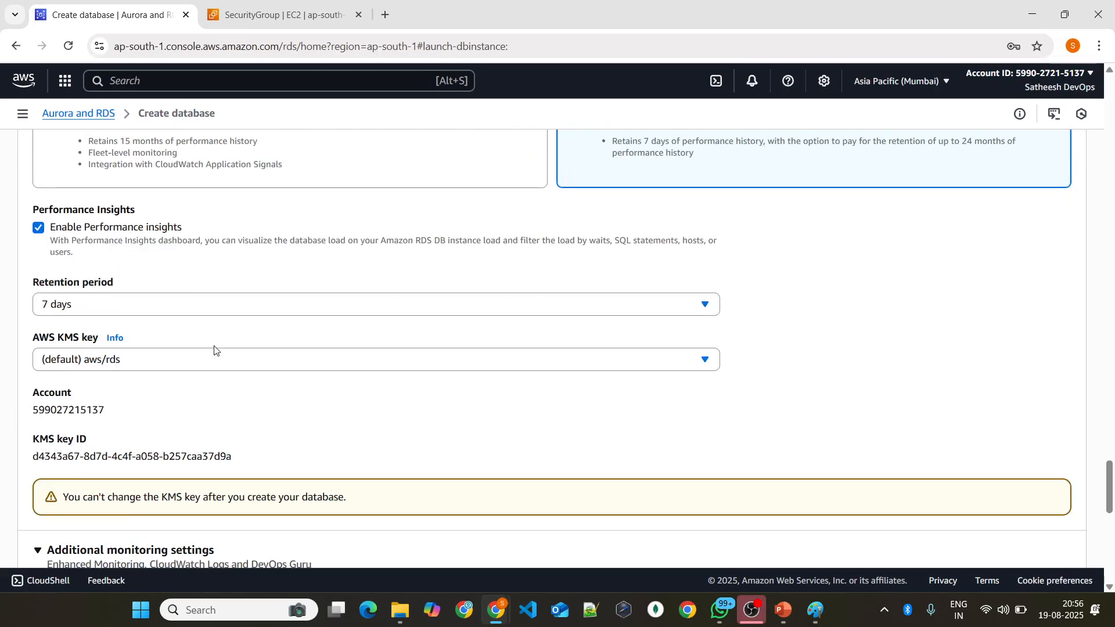
pyautogui.scroll(-7, 155, 324)
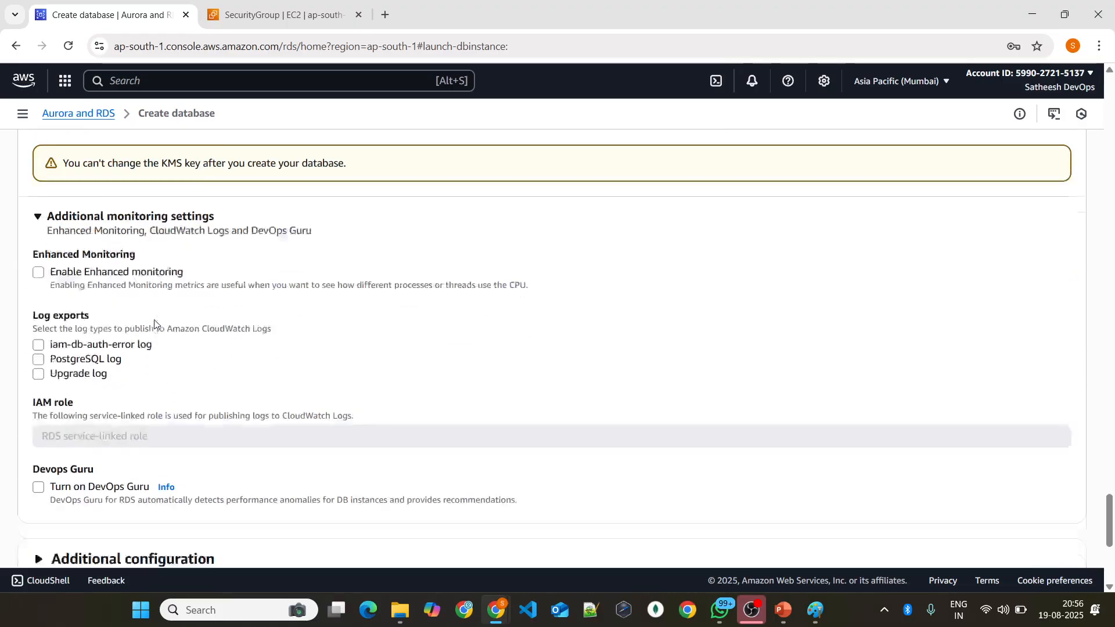
pyautogui.click(104, 394)
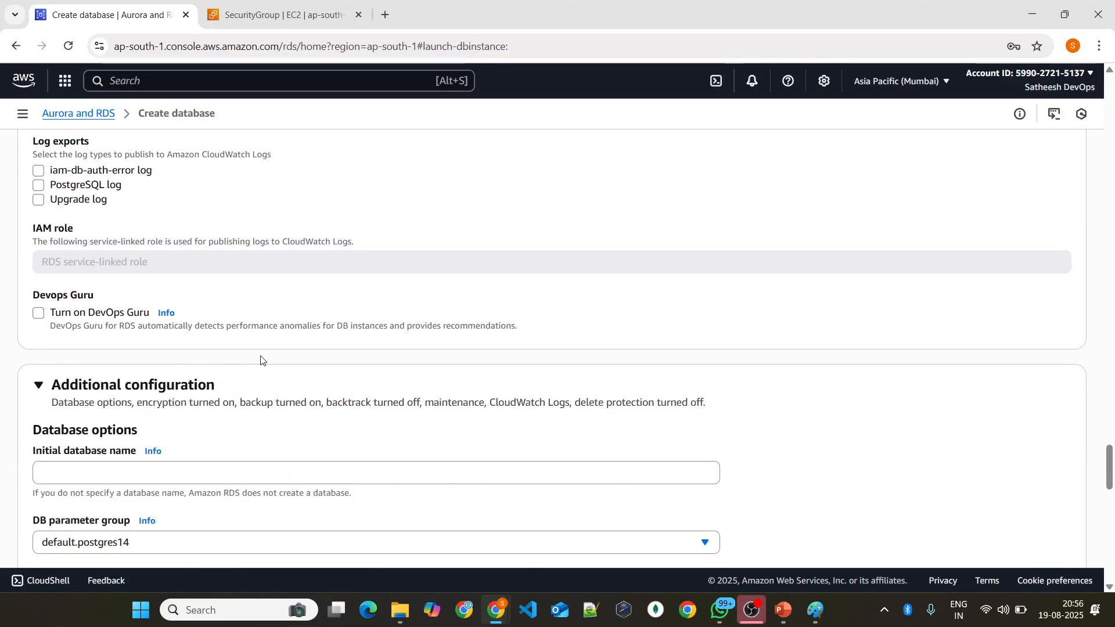
pyautogui.scroll(-2, 147, 343)
pyautogui.click(147, 331)
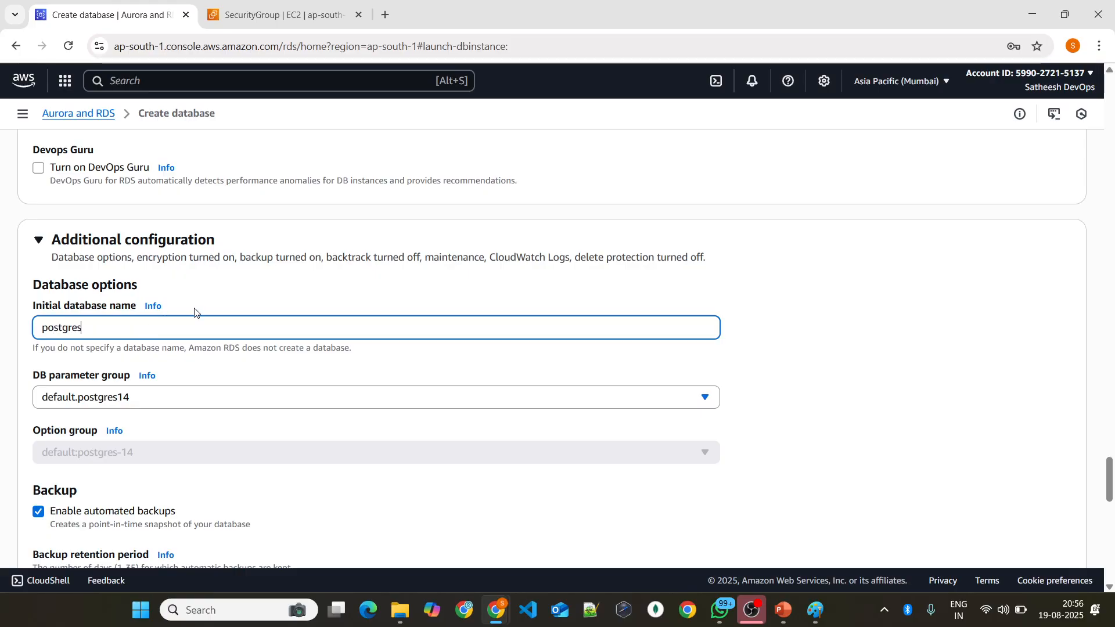
# Step: Disable automated backups, encryption and auto minor version upgrade for the database
pyautogui.scroll(-4, 194, 313)
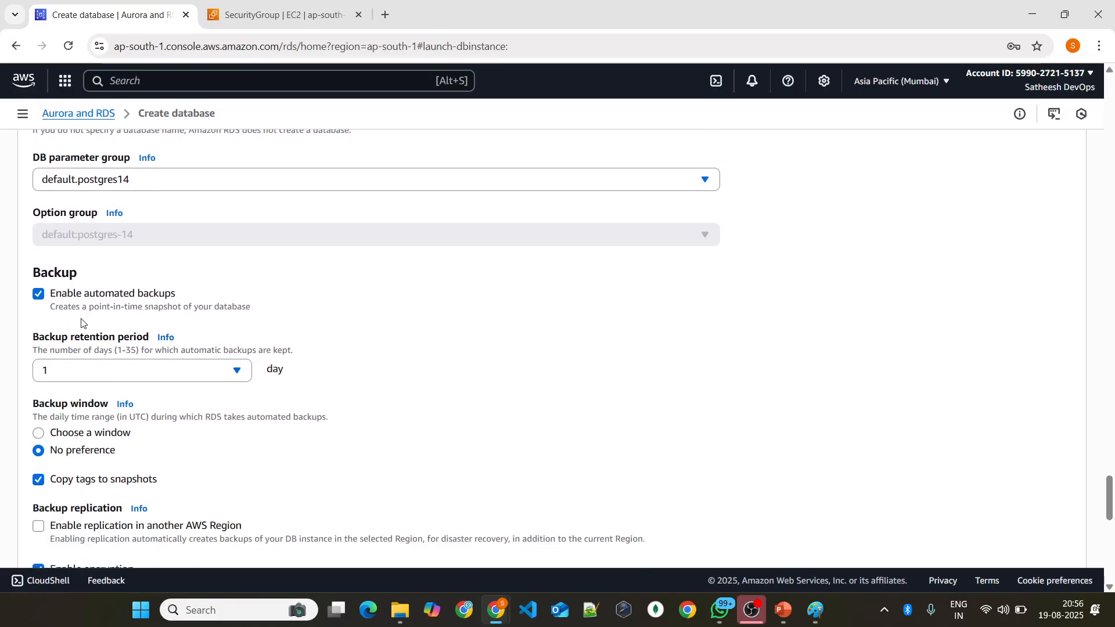
pyautogui.click(39, 293)
pyautogui.scroll(-1, 38, 285)
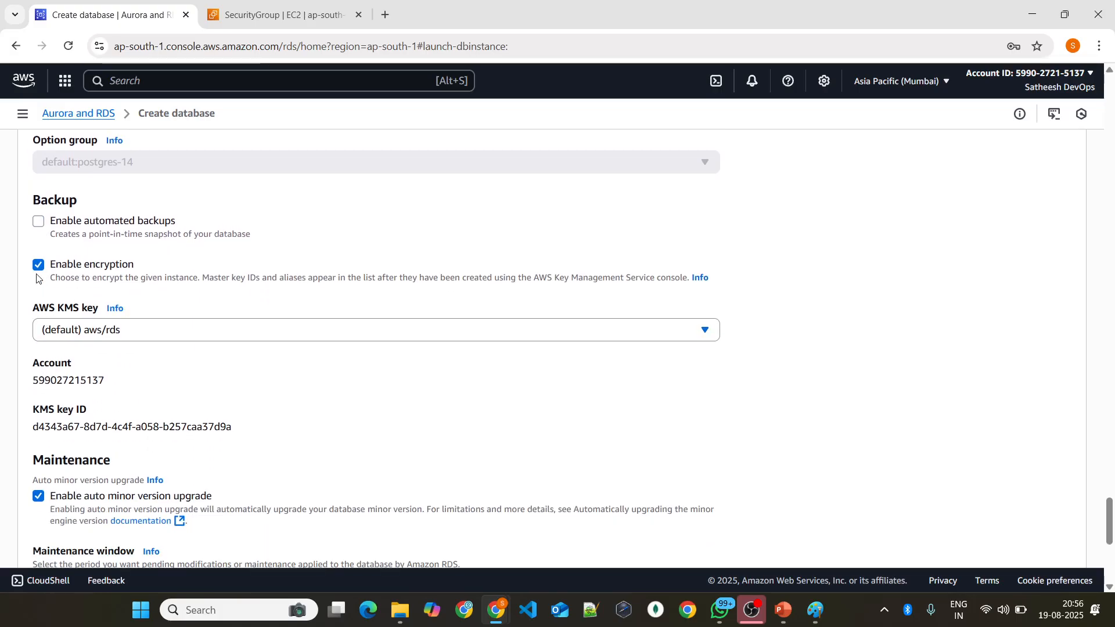
pyautogui.click(39, 265)
pyautogui.scroll(-1, 41, 323)
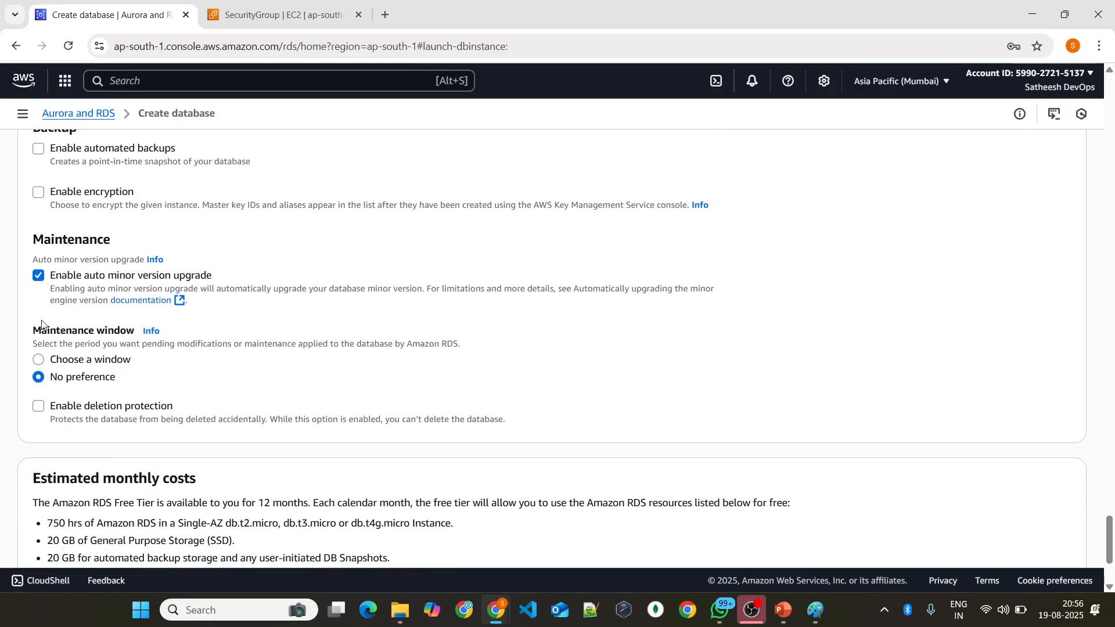
pyautogui.click(38, 277)
# Step: Create the database with these settings and dismiss the suggested add-ons
pyautogui.scroll(-3, 266, 353)
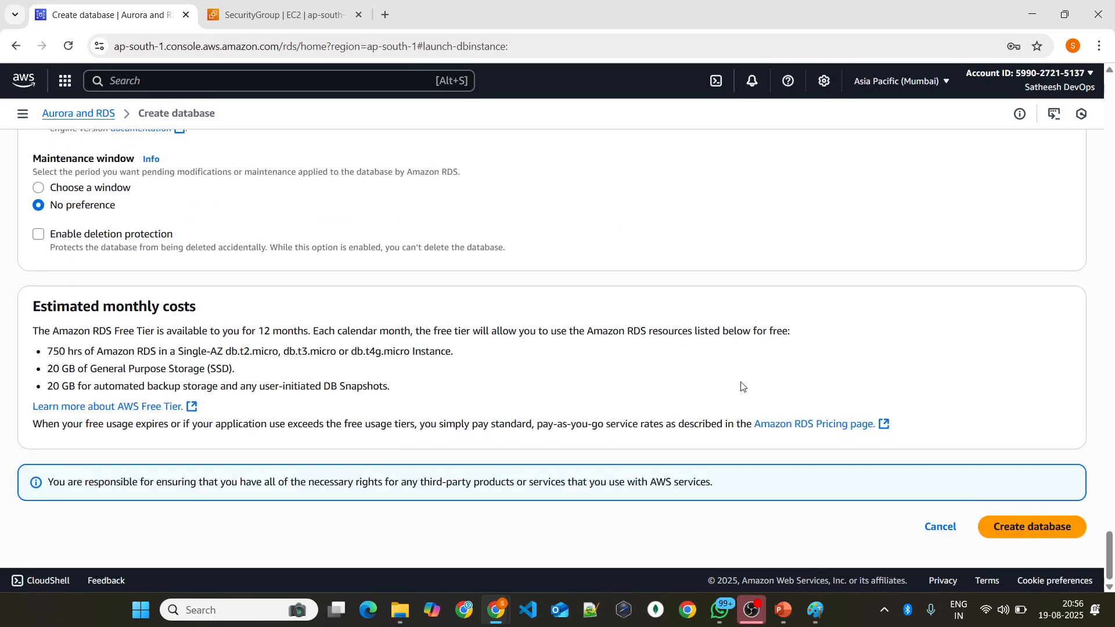
pyautogui.click(999, 523)
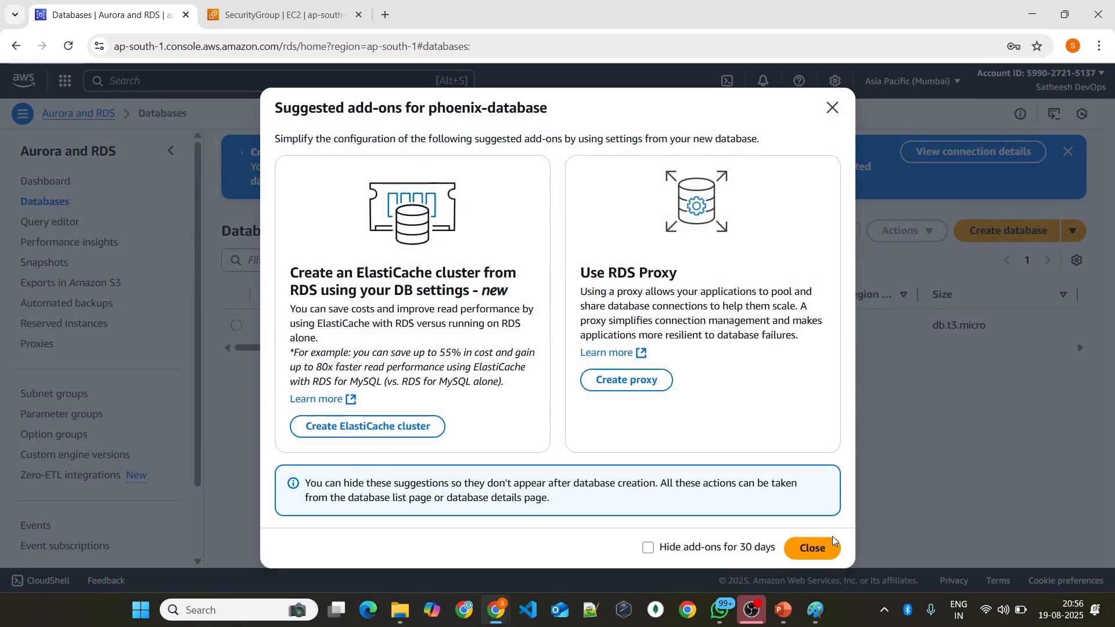
pyautogui.click(810, 547)
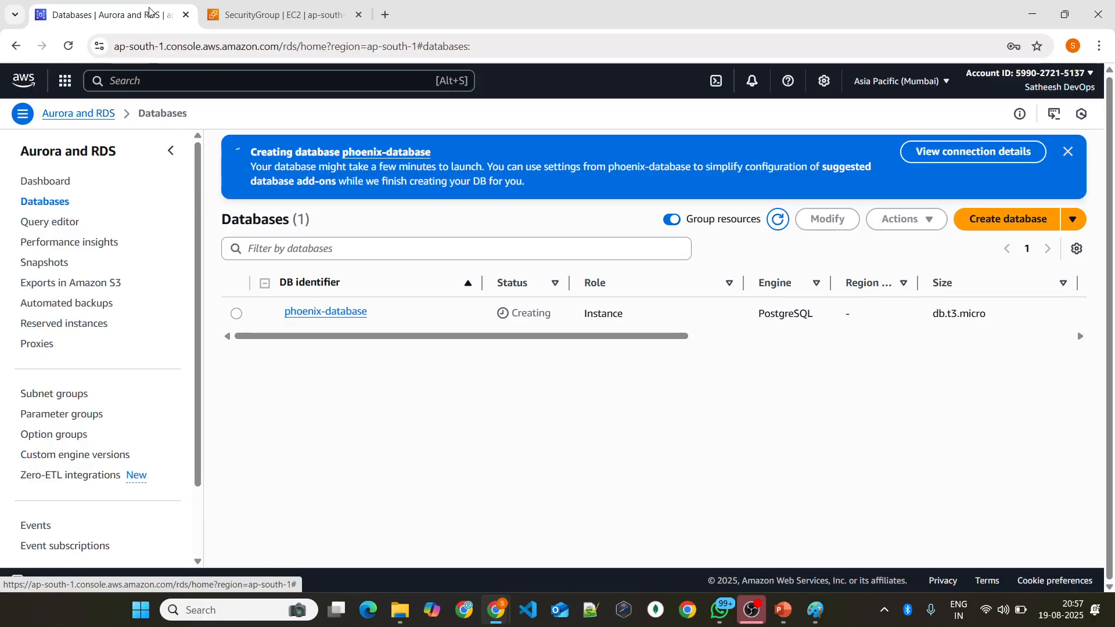
# Step: Duplicate the RDS Databases page in a second browser tab and bring the copy to the front
pyautogui.rightClick(129, 8)
pyautogui.click(174, 142)
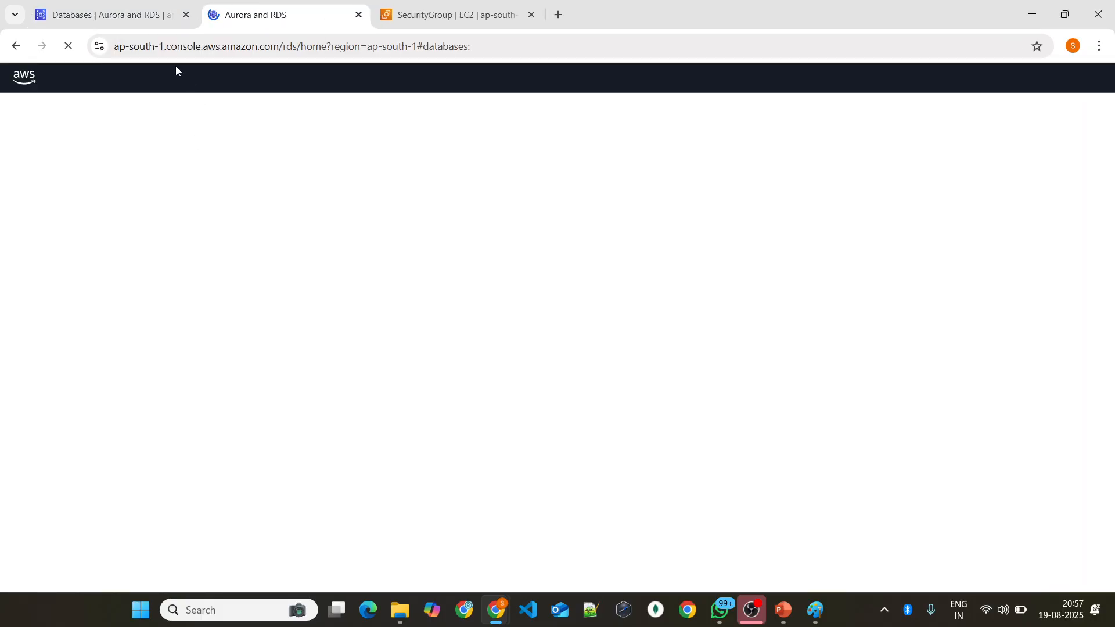
pyautogui.click(121, 16)
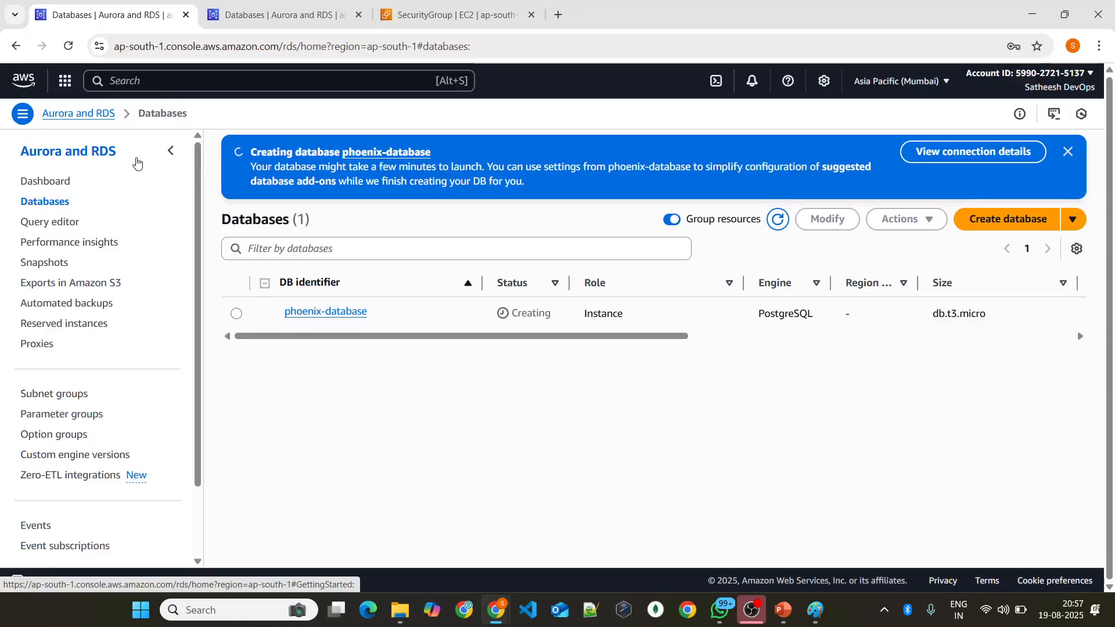
pyautogui.click(243, 16)
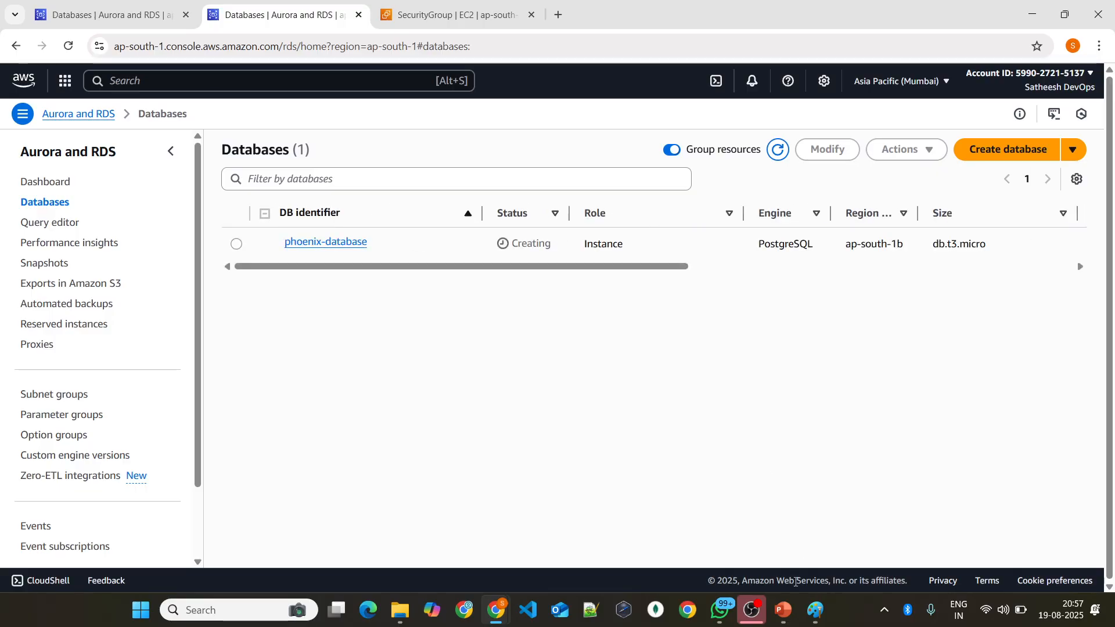
# Step: Switch to Paint and handwrite the heading NoSQL near the top of the canvas
pyautogui.click(816, 610)
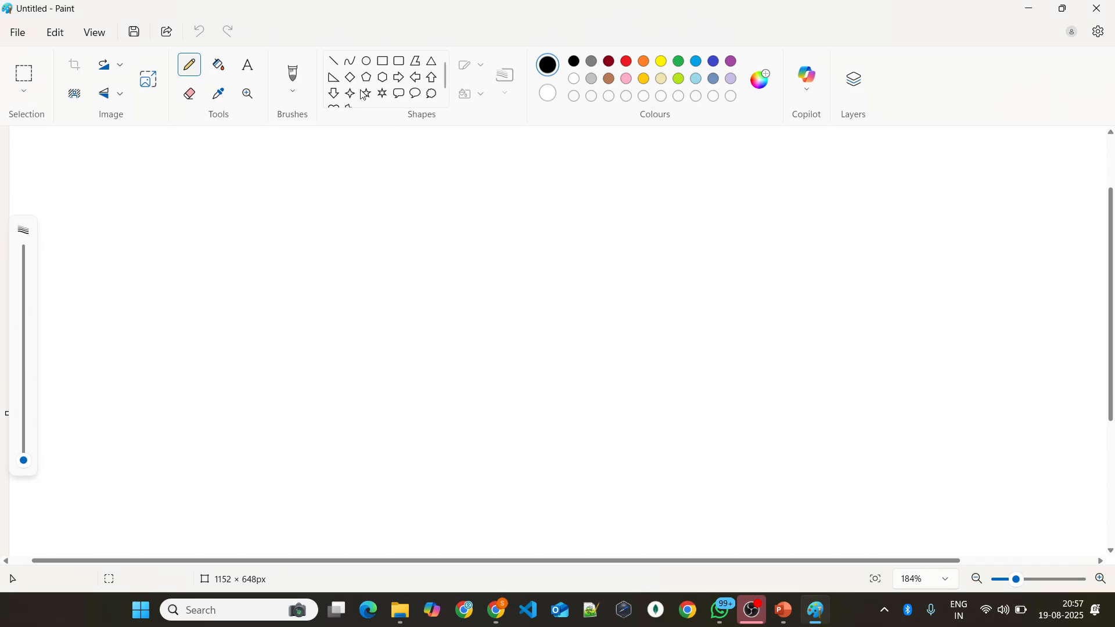
pyautogui.moveTo(340, 244)
pyautogui.mouseDown()
pyautogui.moveTo(362, 214)
pyautogui.moveTo(404, 216)
pyautogui.moveTo(395, 245)
pyautogui.moveTo(408, 225)
pyautogui.moveTo(438, 260)
pyautogui.mouseUp()
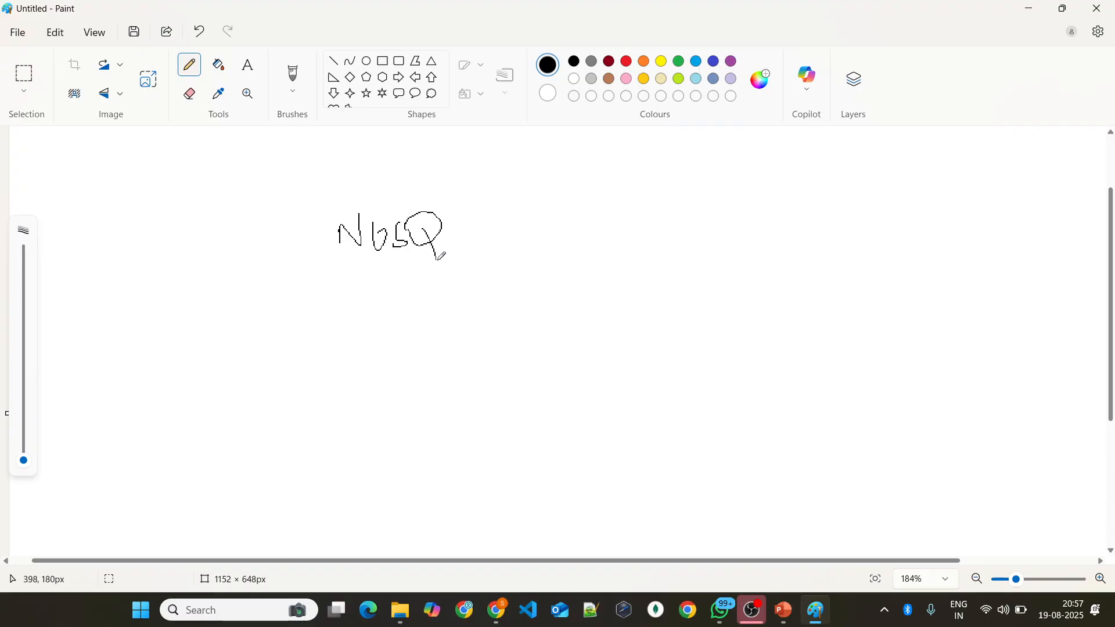
pyautogui.moveTo(450, 212); pyautogui.dragTo(501, 218)
# Step: Draw two arrows branching from the NoSQL heading and handwrite DocumentDB and DynamoDB at their ends
pyautogui.moveTo(467, 273)
pyautogui.mouseDown()
pyautogui.moveTo(582, 314)
pyautogui.moveTo(584, 338)
pyautogui.mouseUp()
pyautogui.moveTo(603, 301); pyautogui.dragTo(601, 342)
pyautogui.moveTo(594, 314)
pyautogui.mouseDown()
pyautogui.moveTo(616, 322)
pyautogui.moveTo(694, 304)
pyautogui.moveTo(732, 265)
pyautogui.moveTo(749, 267)
pyautogui.moveTo(743, 299)
pyautogui.mouseUp()
pyautogui.moveTo(471, 272)
pyautogui.mouseDown()
pyautogui.moveTo(368, 351)
pyautogui.moveTo(379, 367)
pyautogui.mouseUp()
pyautogui.moveTo(178, 403)
pyautogui.mouseDown()
pyautogui.moveTo(295, 421)
pyautogui.moveTo(384, 401)
pyautogui.moveTo(345, 424)
pyautogui.mouseUp()
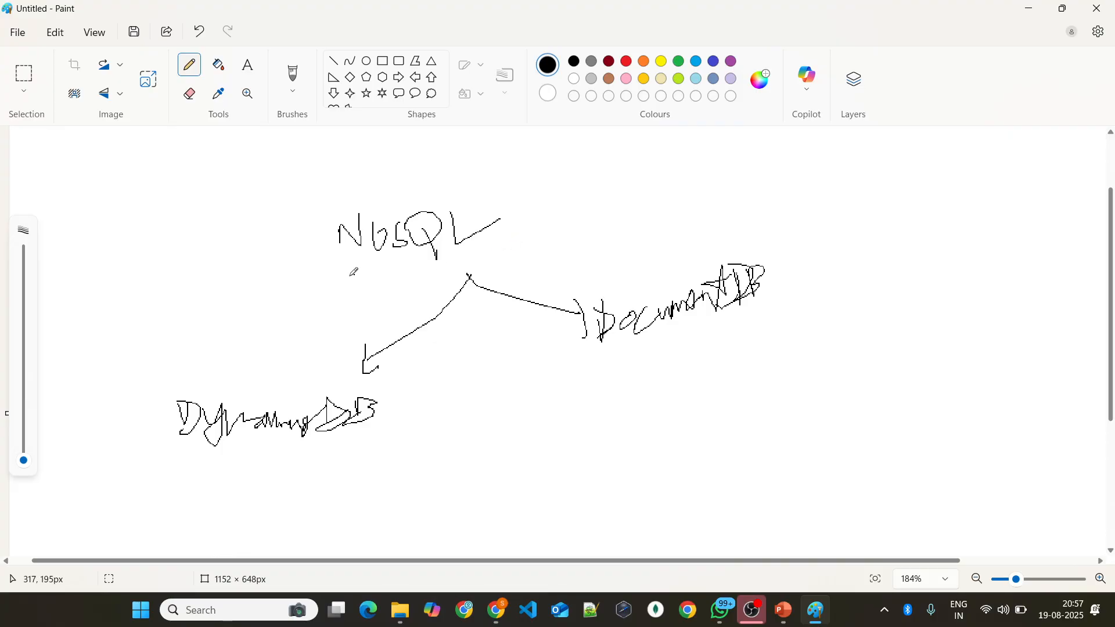
# Step: Underline the handwritten DynamoDB and DocumentDB labels and circle DynamoDB
pyautogui.moveTo(146, 494); pyautogui.dragTo(426, 412)
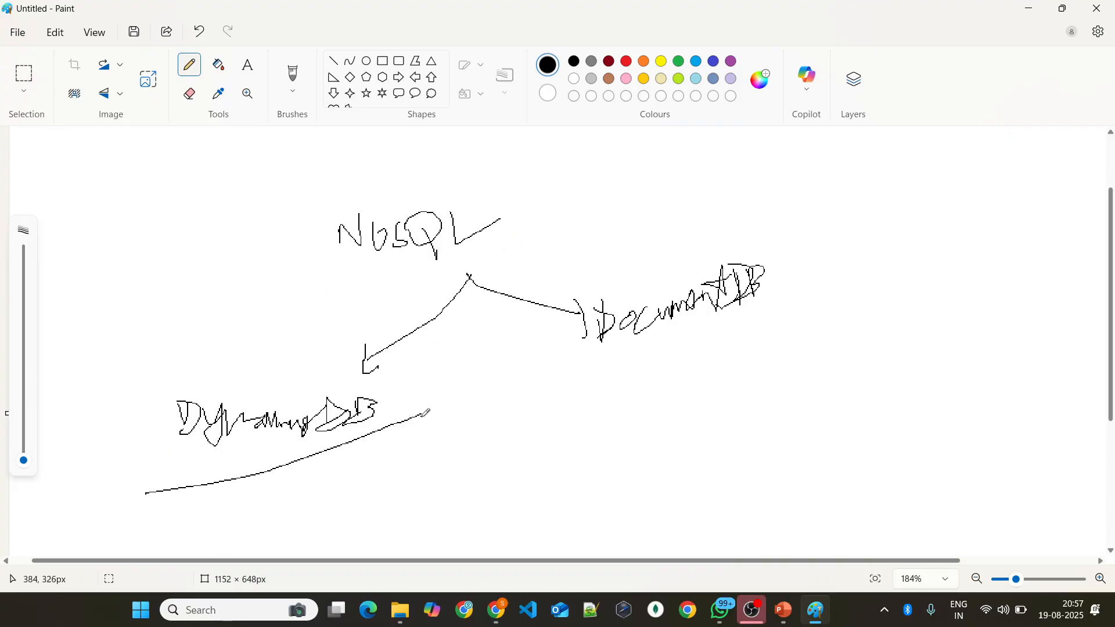
pyautogui.moveTo(597, 353); pyautogui.dragTo(894, 276)
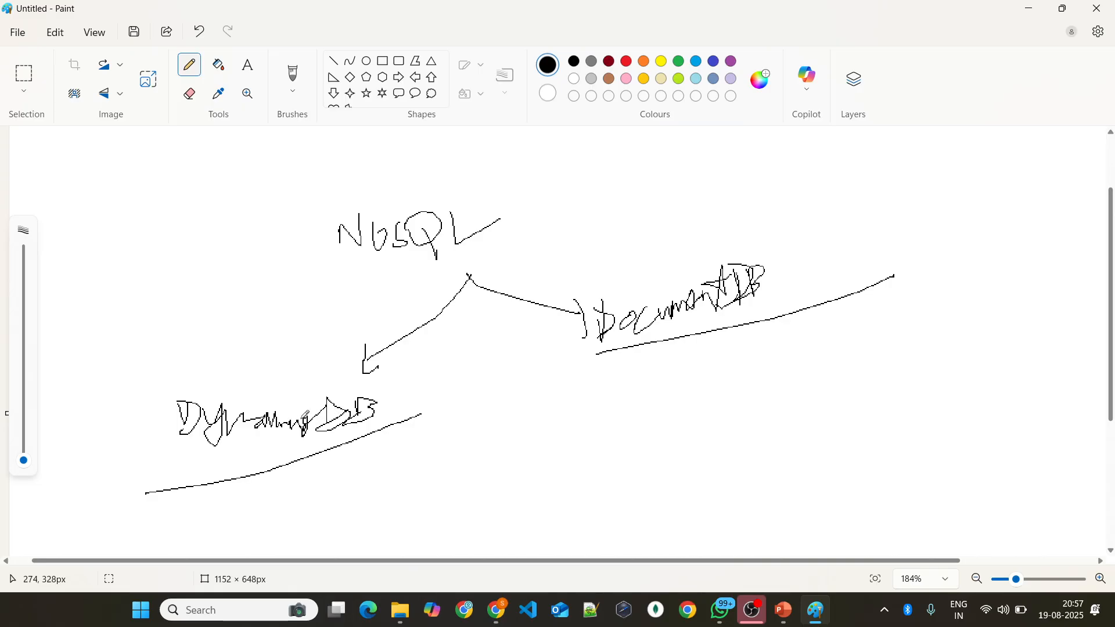
pyautogui.moveTo(290, 371)
pyautogui.mouseDown()
pyautogui.moveTo(316, 468)
pyautogui.moveTo(359, 378)
pyautogui.moveTo(216, 381)
pyautogui.mouseUp()
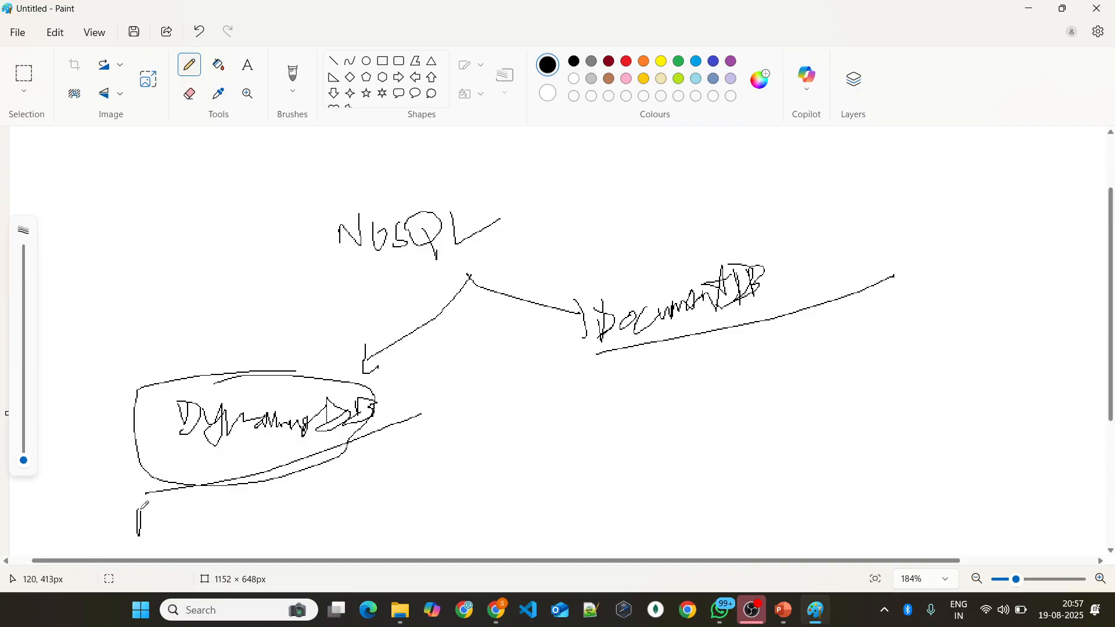
# Step: Annotate DynamoDB with a circled AWS label, an underline and a bent arrow, and DocumentDB with an arrow to a handwritten MongoDB
pyautogui.moveTo(143, 506)
pyautogui.mouseDown()
pyautogui.moveTo(167, 525)
pyautogui.moveTo(193, 499)
pyautogui.mouseUp()
pyautogui.moveTo(175, 486)
pyautogui.mouseDown()
pyautogui.moveTo(105, 554)
pyautogui.moveTo(215, 489)
pyautogui.mouseUp()
pyautogui.moveTo(666, 339); pyautogui.dragTo(688, 386)
pyautogui.moveTo(668, 442)
pyautogui.mouseDown()
pyautogui.moveTo(667, 413)
pyautogui.moveTo(694, 409)
pyautogui.moveTo(705, 428)
pyautogui.moveTo(714, 414)
pyautogui.moveTo(745, 409)
pyautogui.moveTo(762, 379)
pyautogui.moveTo(791, 376)
pyautogui.moveTo(778, 396)
pyautogui.mouseUp()
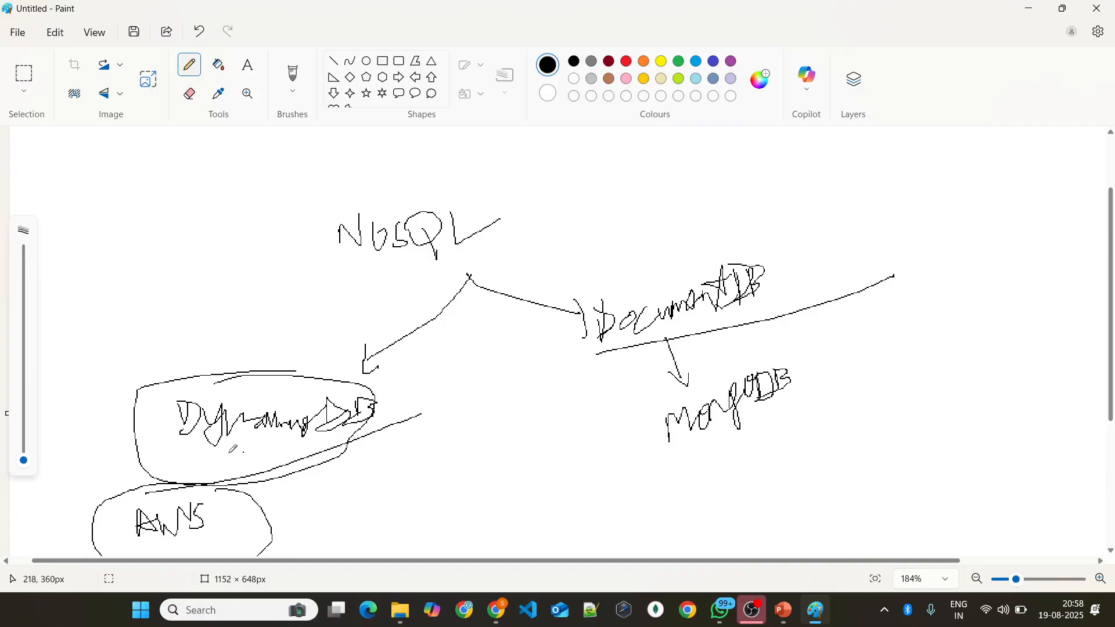
pyautogui.moveTo(163, 452)
pyautogui.mouseDown()
pyautogui.moveTo(338, 429)
pyautogui.moveTo(383, 467)
pyautogui.mouseUp()
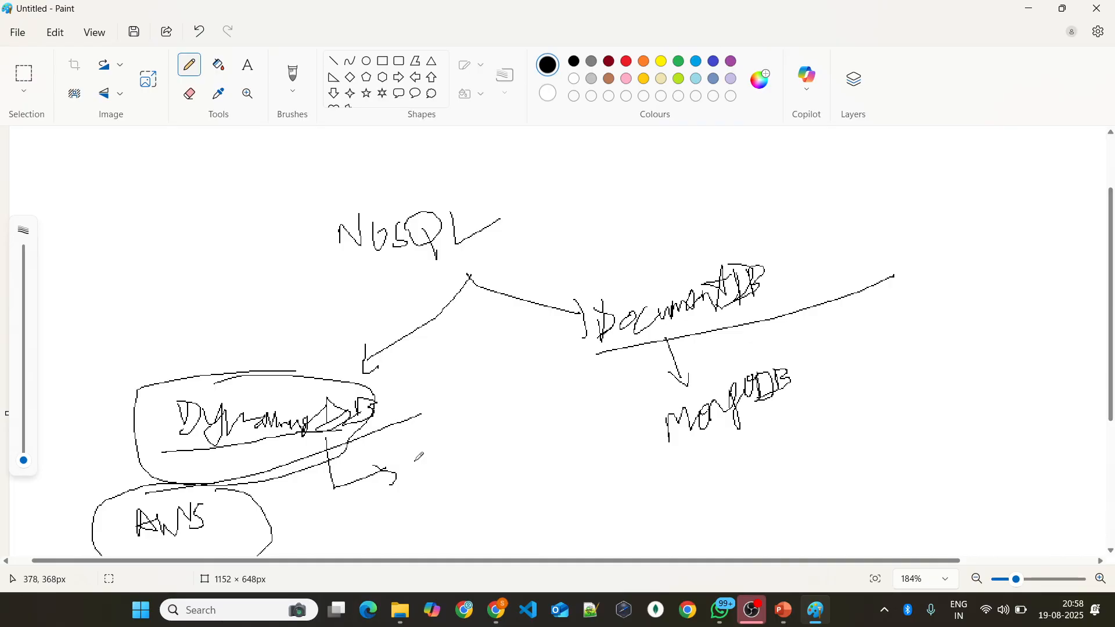
# Step: Switch to the browser and open the DynamoDB service in the second tab through a console search for dynamoDB
pyautogui.hotkey('alt', 'Tab')
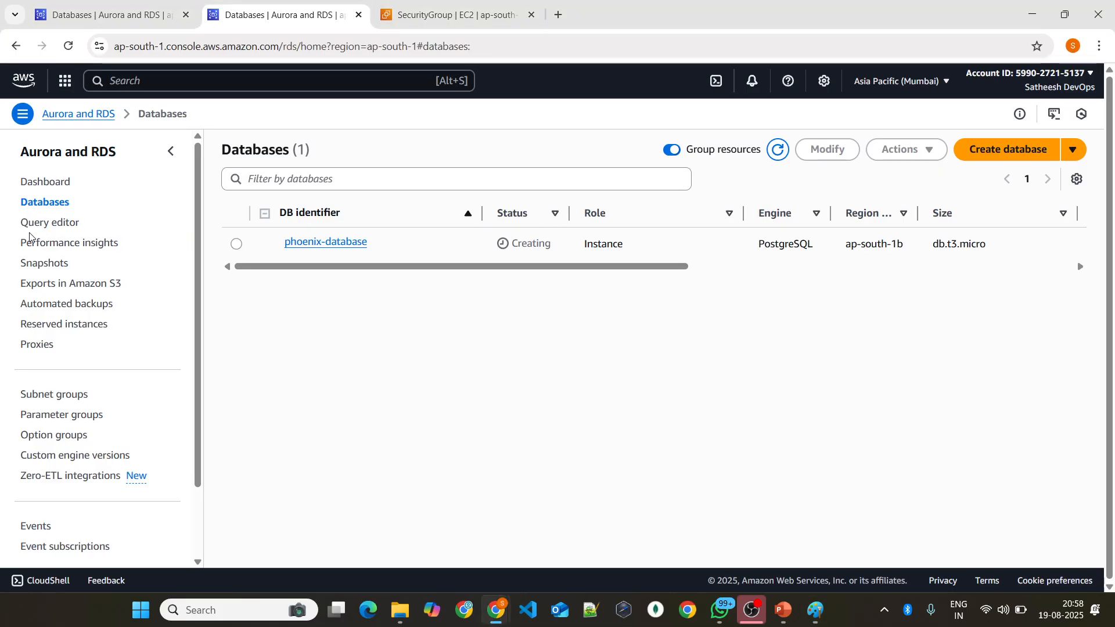
pyautogui.click(64, 47)
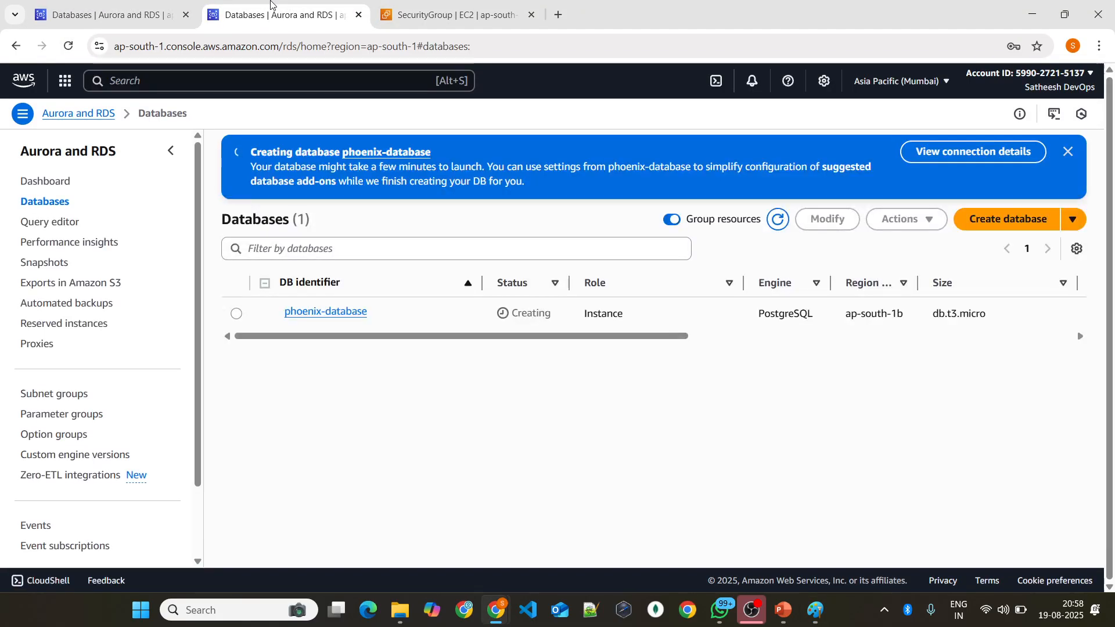
pyautogui.click(161, 6)
pyautogui.hotkey('ctrl', 'Tab')
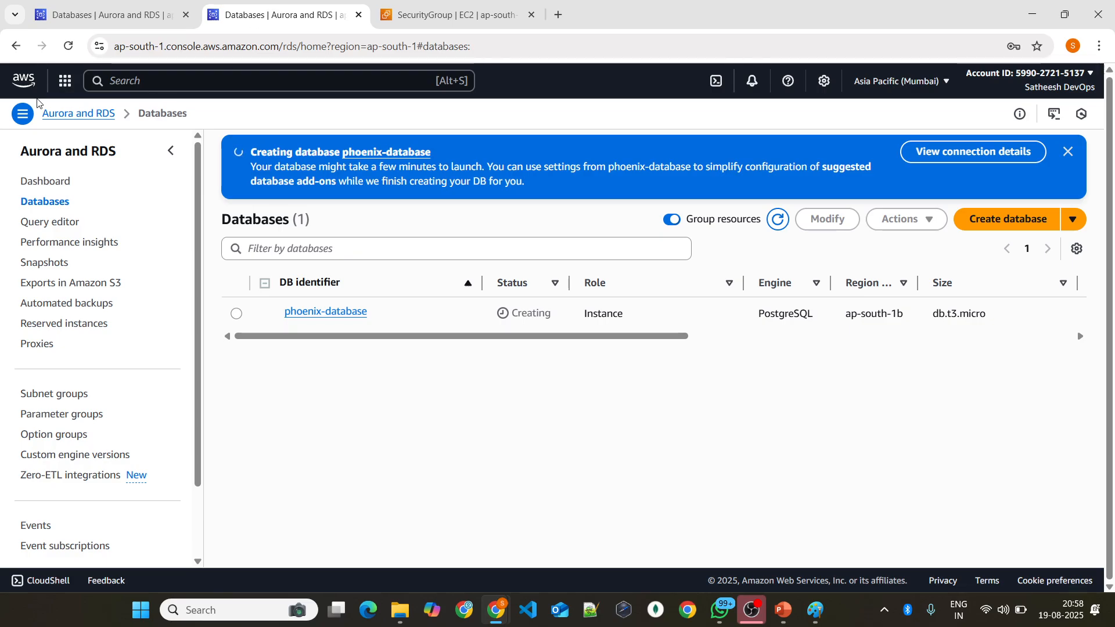
pyautogui.click(133, 76)
pyautogui.write('dynamoDB')
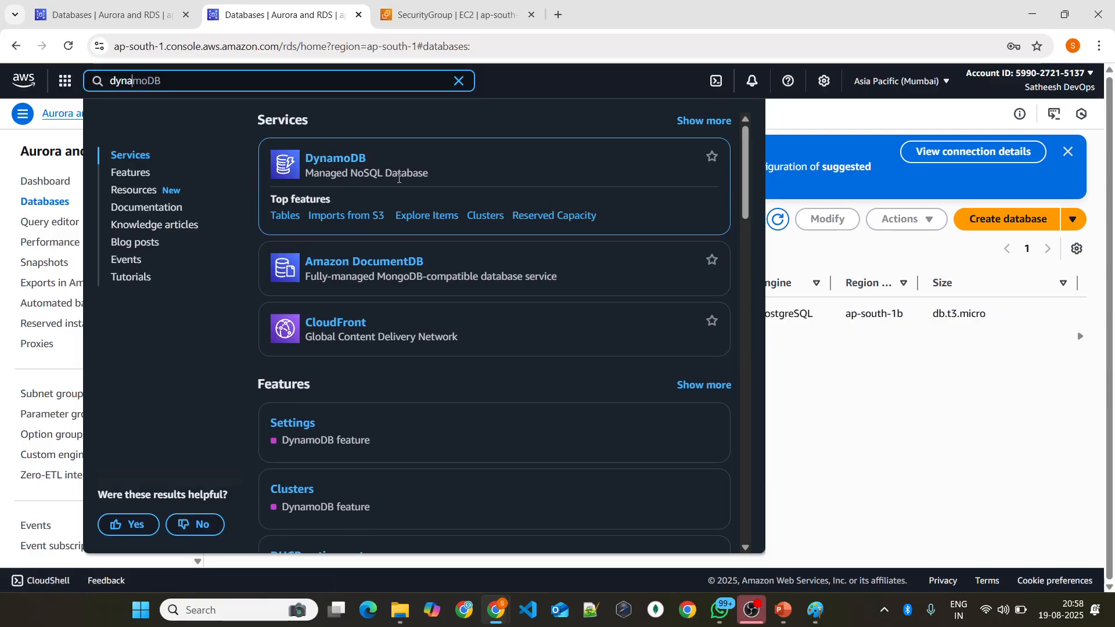
pyautogui.click(343, 157)
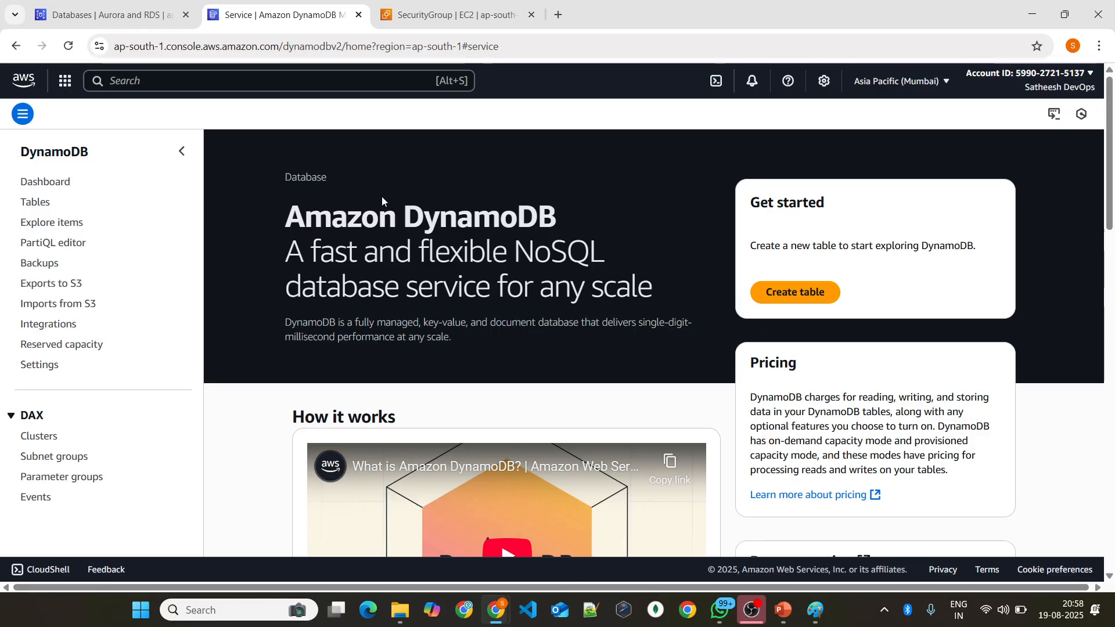
# Step: Start creating a DynamoDB table and name it phoenix-dynamodb
pyautogui.click(773, 307)
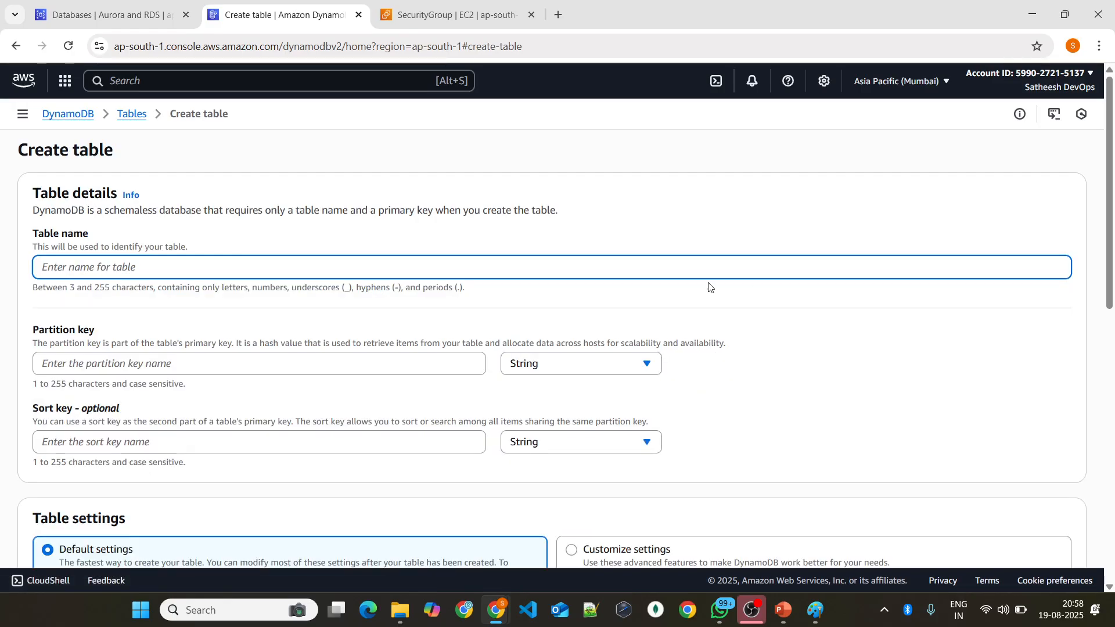
pyautogui.write('phoe')
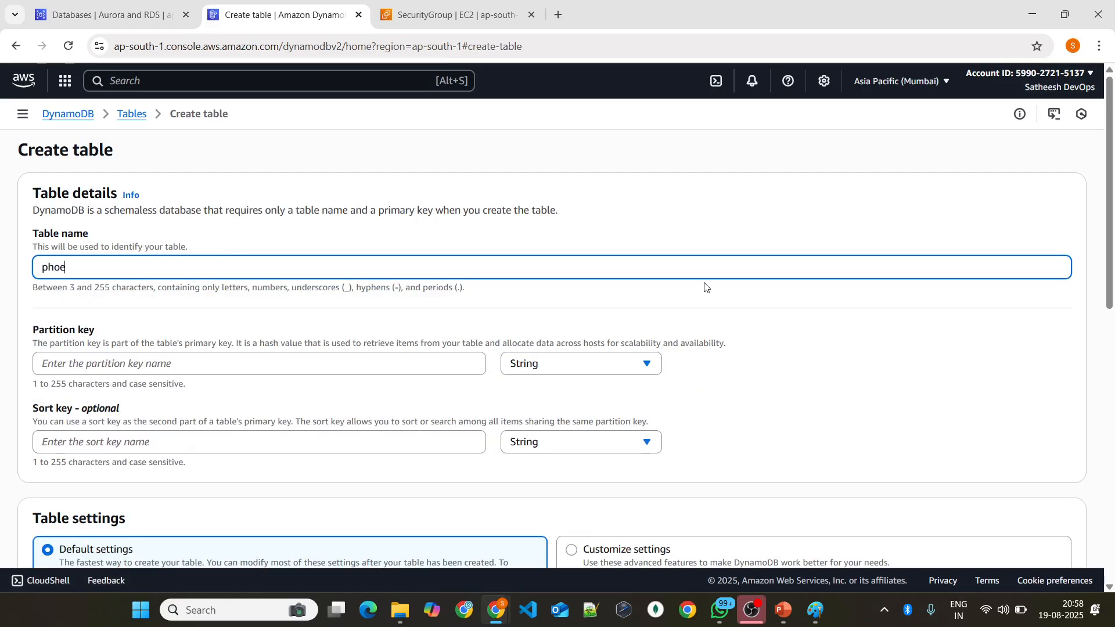
pyautogui.write('nix-')
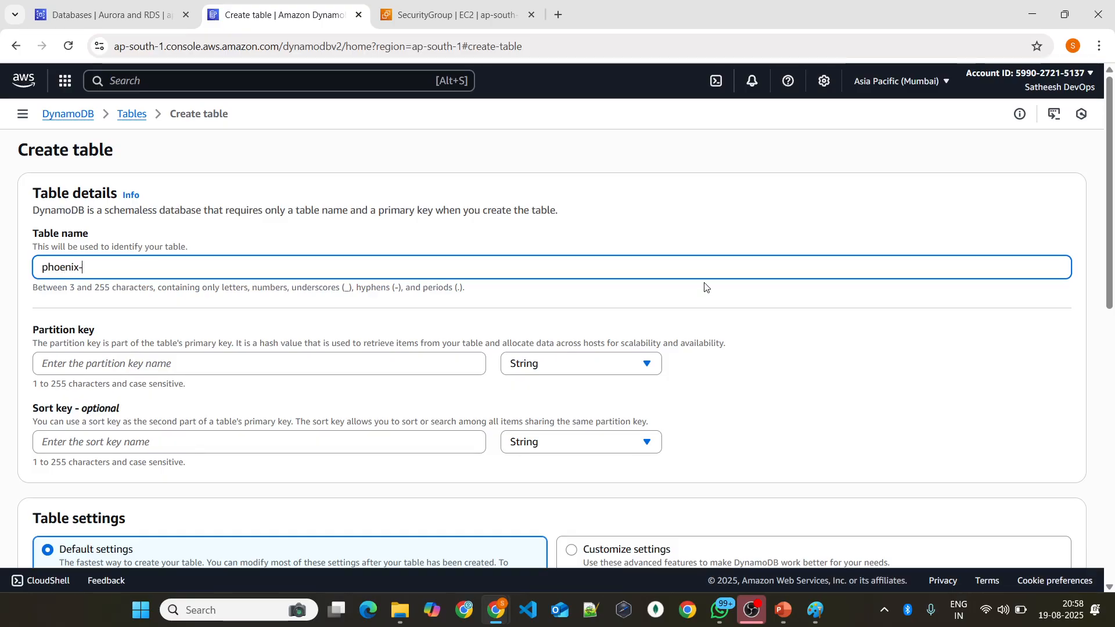
pyautogui.write('sy')
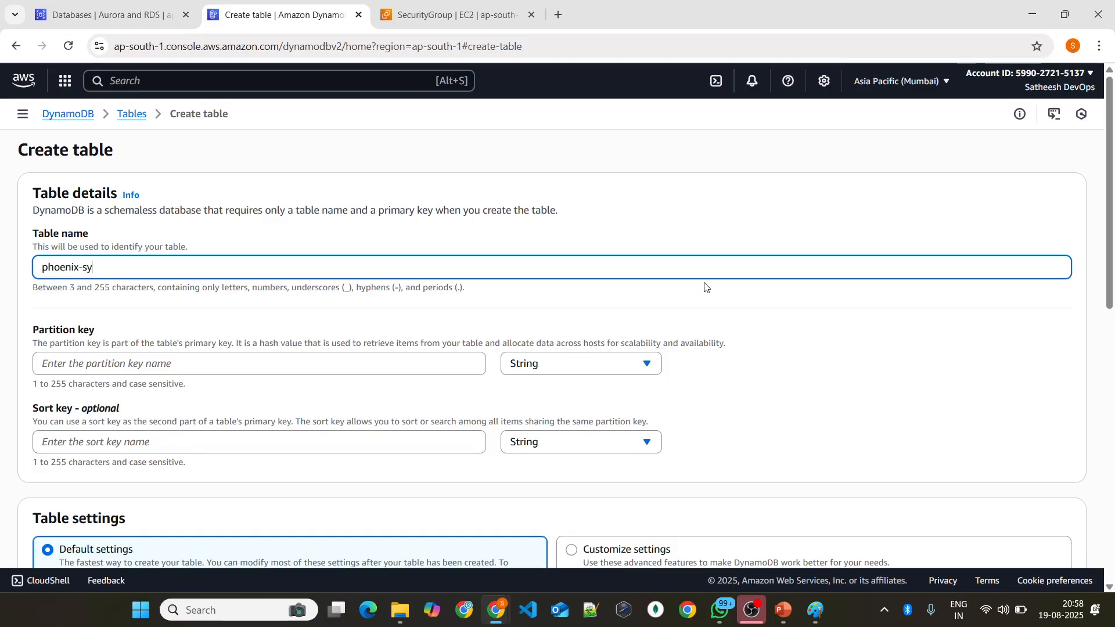
pyautogui.write('nam')
pyautogui.press('BackSpace')
pyautogui.press('BackSpace')
pyautogui.press('BackSpace')
pyautogui.press('BackSpace')
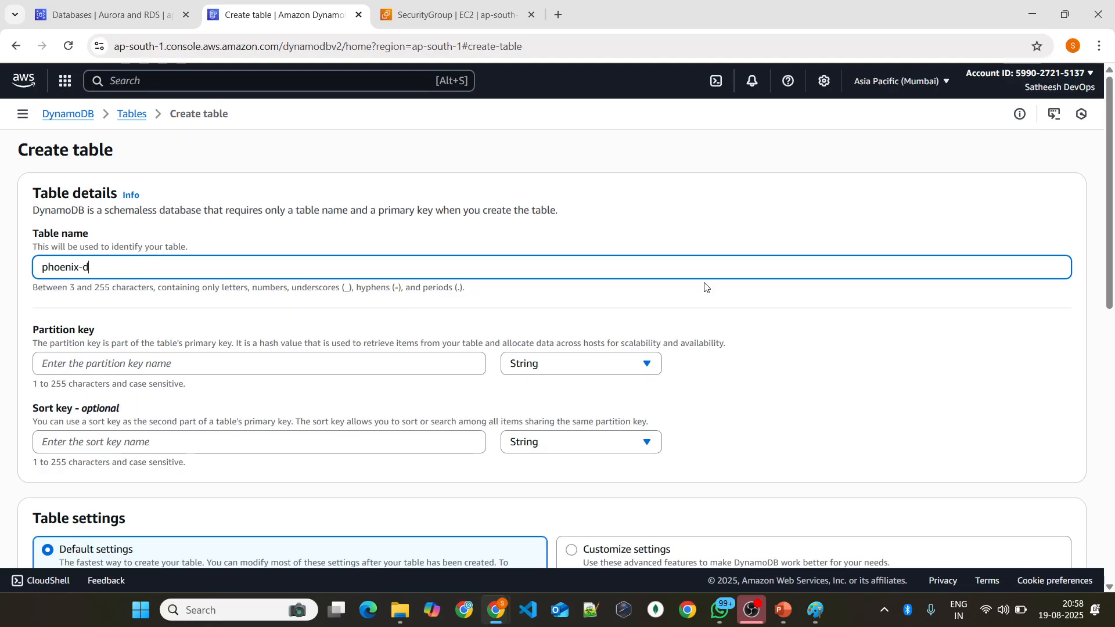
pyautogui.write('ynamodb')
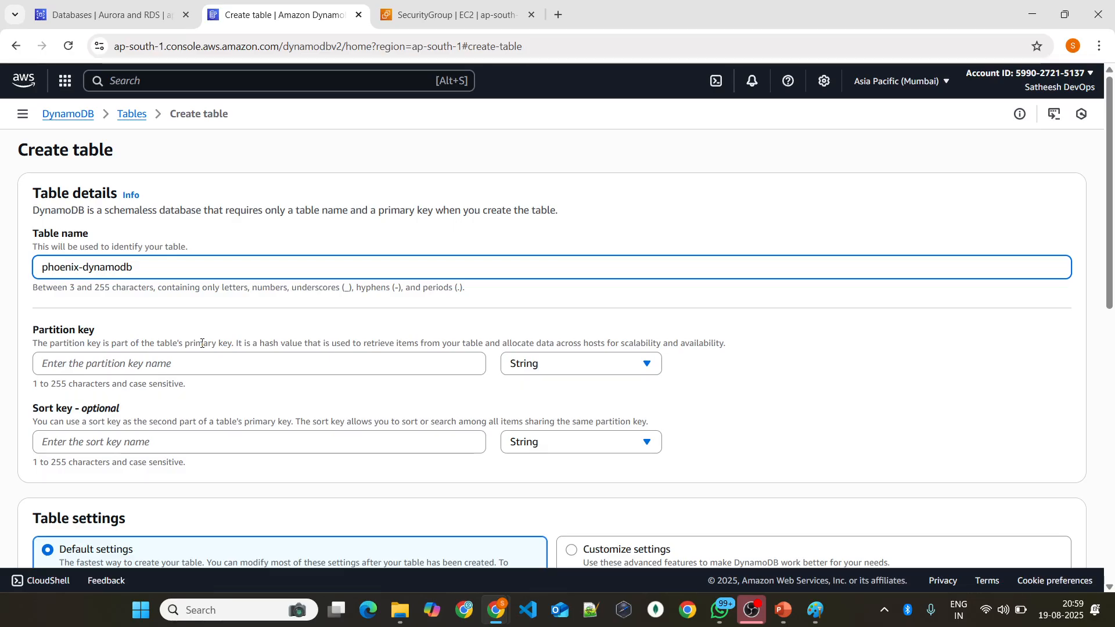
# Step: Switch to Paint and draw a tall box under the DynamoDB arrow, with the handwritten heading JSON above it
pyautogui.click(815, 609)
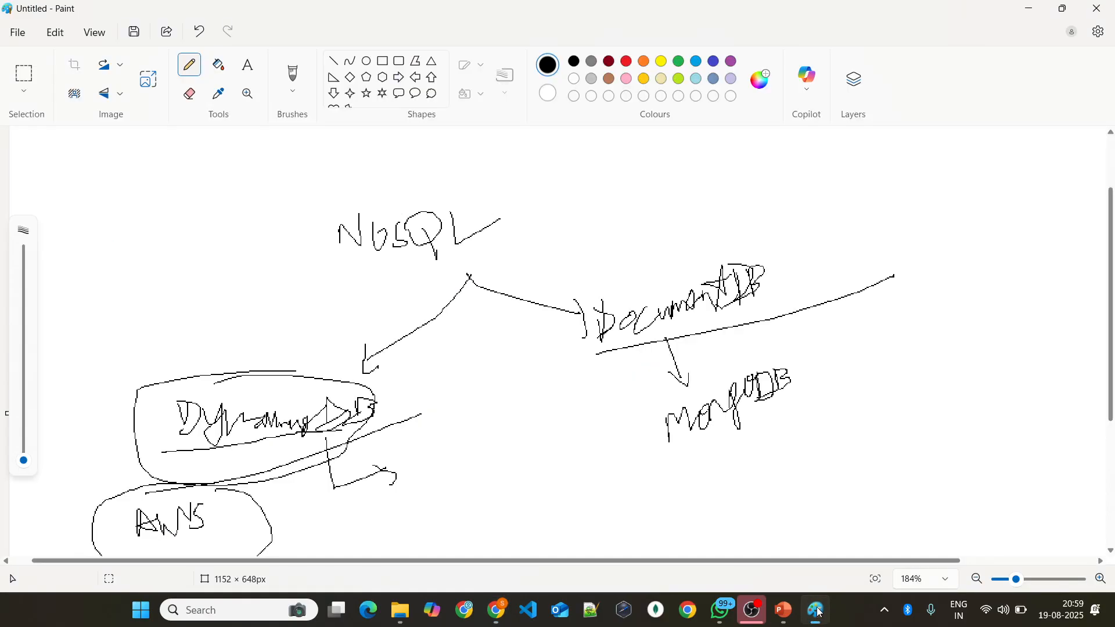
pyautogui.scroll(-5, 501, 361)
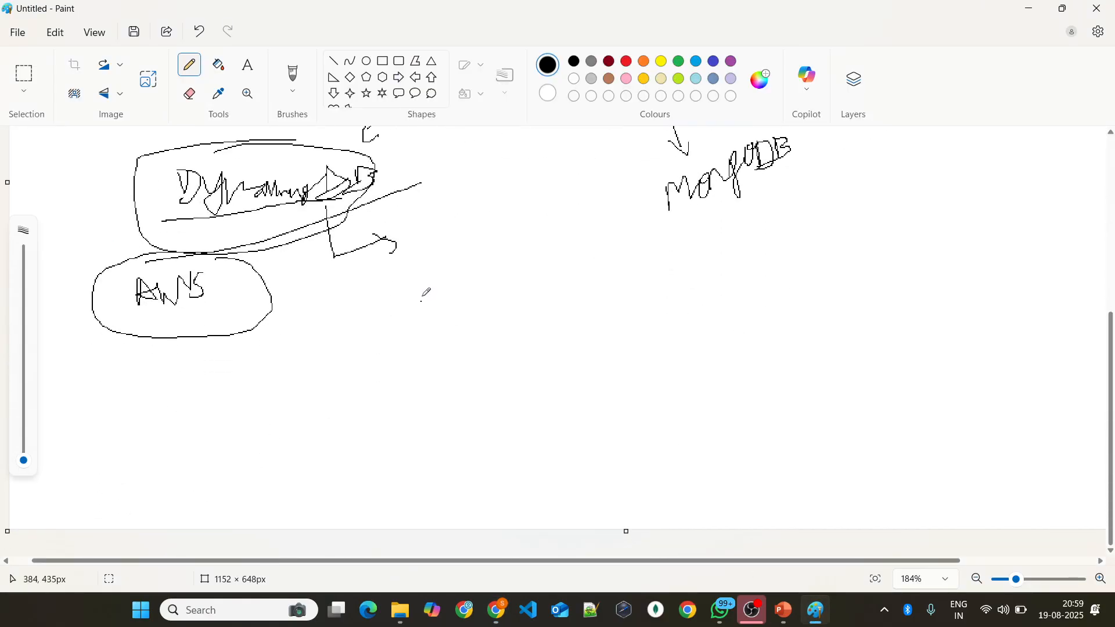
pyautogui.hotkey('alt', 'Tab')
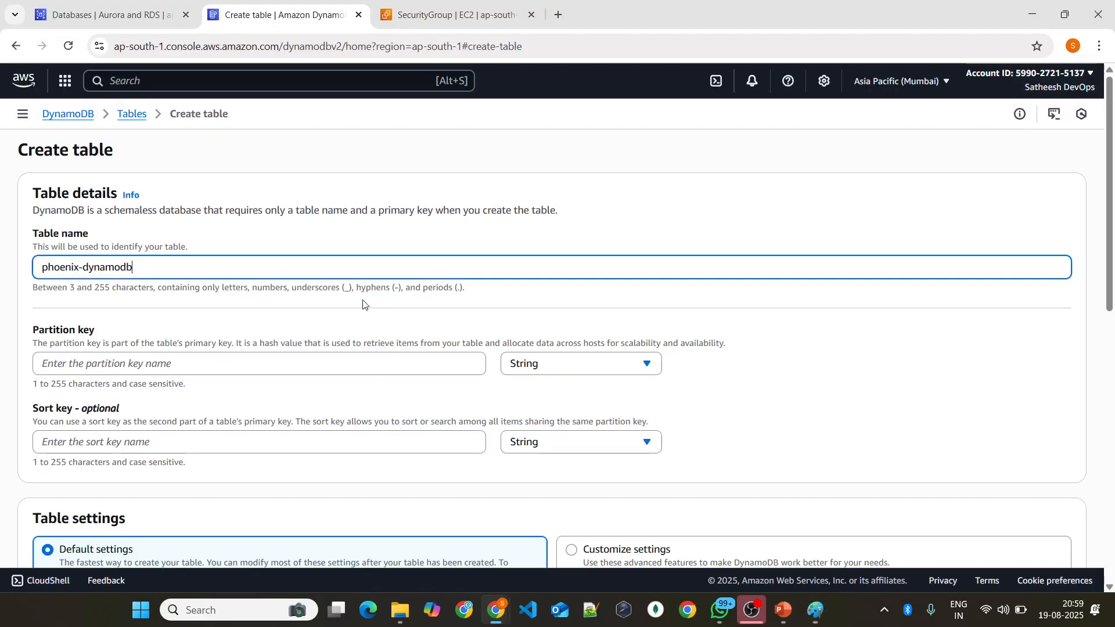
pyautogui.hotkey('alt', 'Tab')
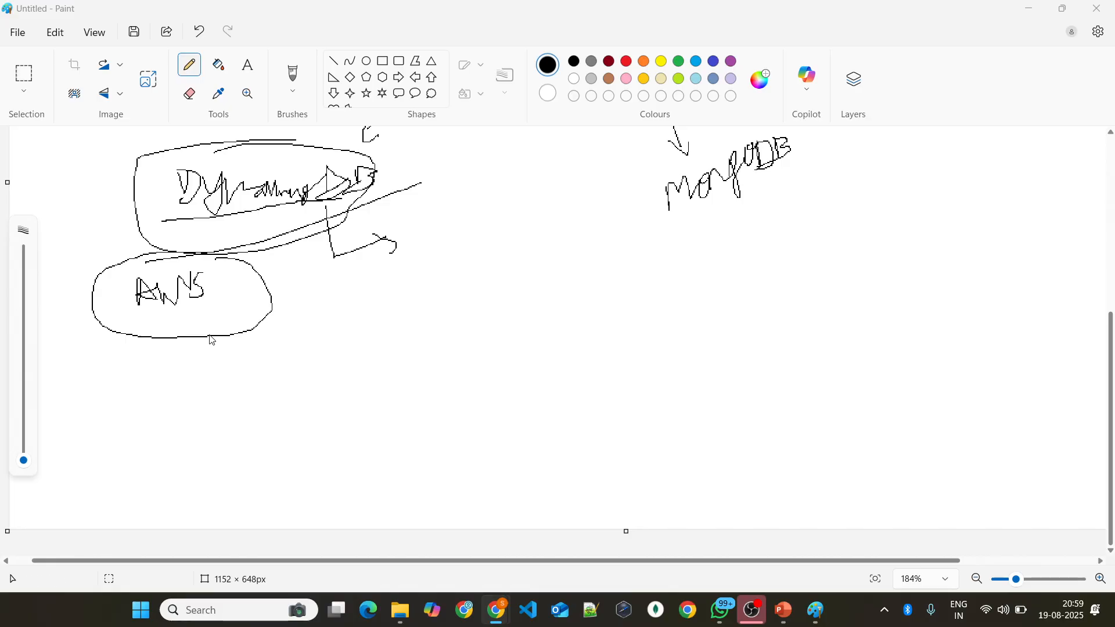
pyautogui.moveTo(442, 282)
pyautogui.mouseDown()
pyautogui.moveTo(335, 288)
pyautogui.moveTo(368, 503)
pyautogui.moveTo(510, 337)
pyautogui.moveTo(392, 284)
pyautogui.mouseUp()
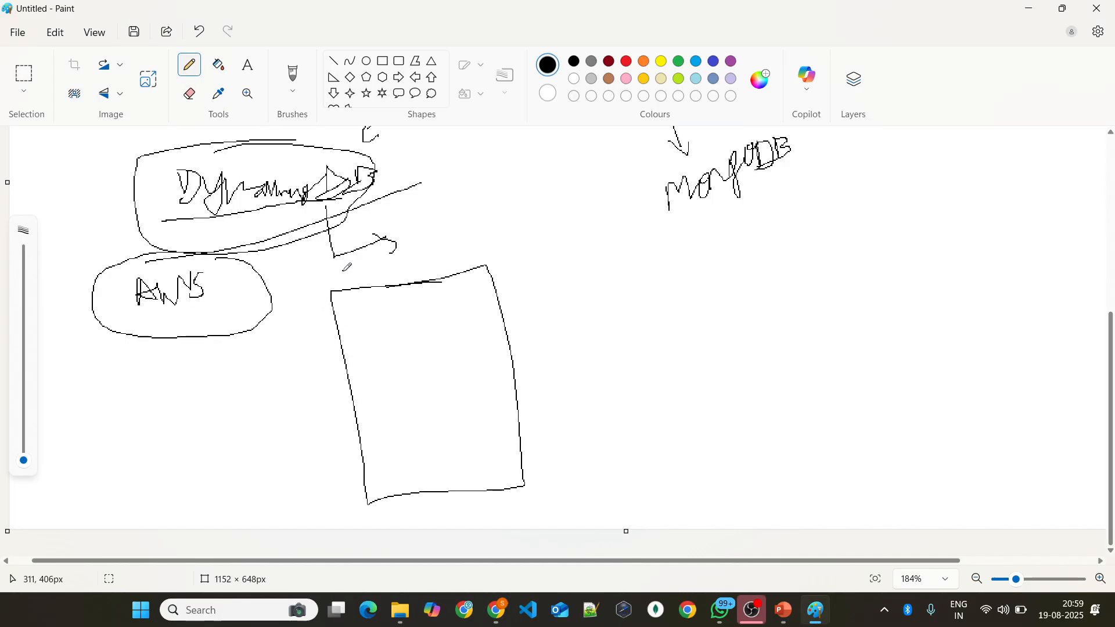
pyautogui.moveTo(342, 270)
pyautogui.mouseDown()
pyautogui.moveTo(377, 263)
pyautogui.moveTo(350, 287)
pyautogui.moveTo(378, 276)
pyautogui.moveTo(371, 285)
pyautogui.moveTo(392, 285)
pyautogui.moveTo(406, 263)
pyautogui.moveTo(421, 278)
pyautogui.moveTo(419, 250)
pyautogui.mouseUp()
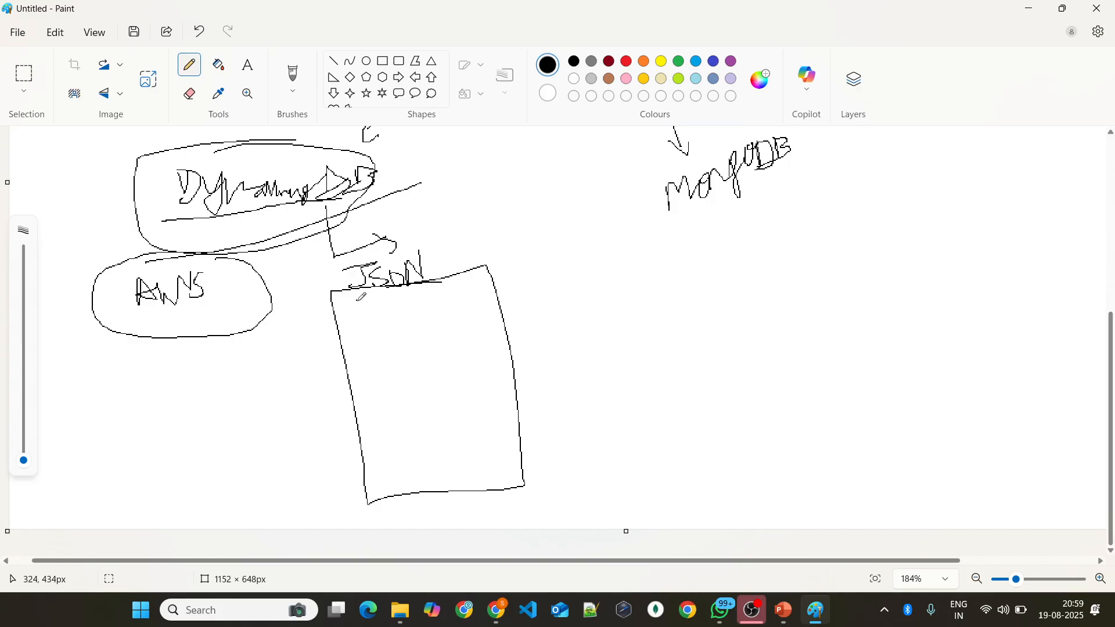
# Step: Handwrite a sample JSON document inside the box, with opening and closing braces around id, name and a third field
pyautogui.moveTo(355, 298); pyautogui.dragTo(362, 334)
pyautogui.moveTo(381, 449)
pyautogui.mouseDown()
pyautogui.moveTo(394, 448)
pyautogui.moveTo(383, 483)
pyautogui.mouseUp()
pyautogui.moveTo(378, 335)
pyautogui.mouseDown()
pyautogui.moveTo(378, 351)
pyautogui.moveTo(379, 328)
pyautogui.moveTo(394, 348)
pyautogui.moveTo(443, 334)
pyautogui.mouseUp()
pyautogui.click(397, 325)
pyautogui.click(401, 350)
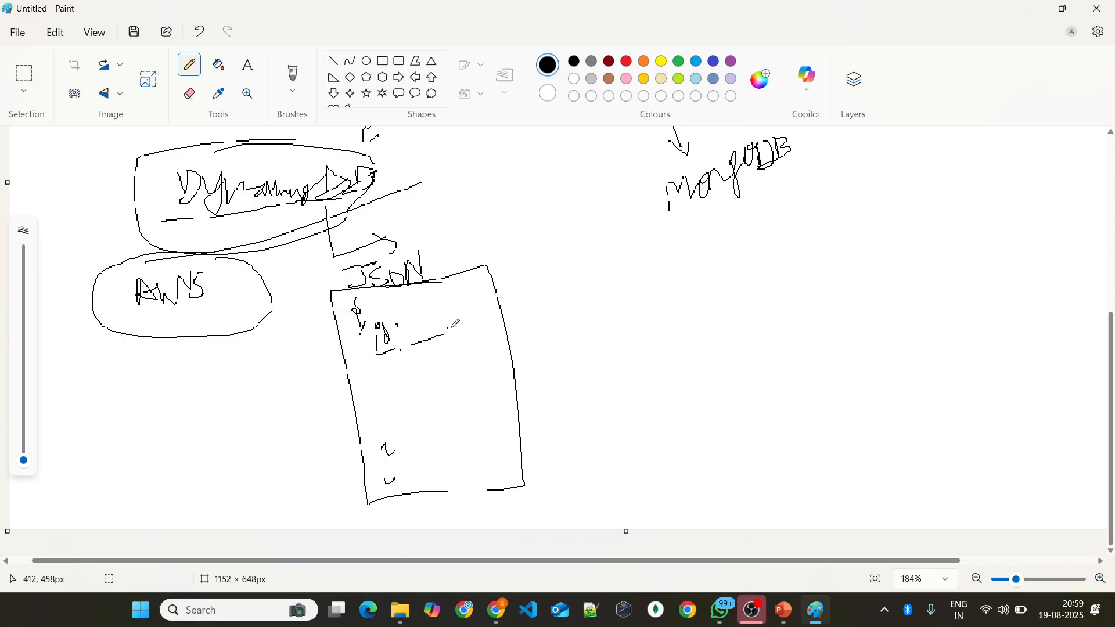
pyautogui.moveTo(376, 381); pyautogui.dragTo(421, 367)
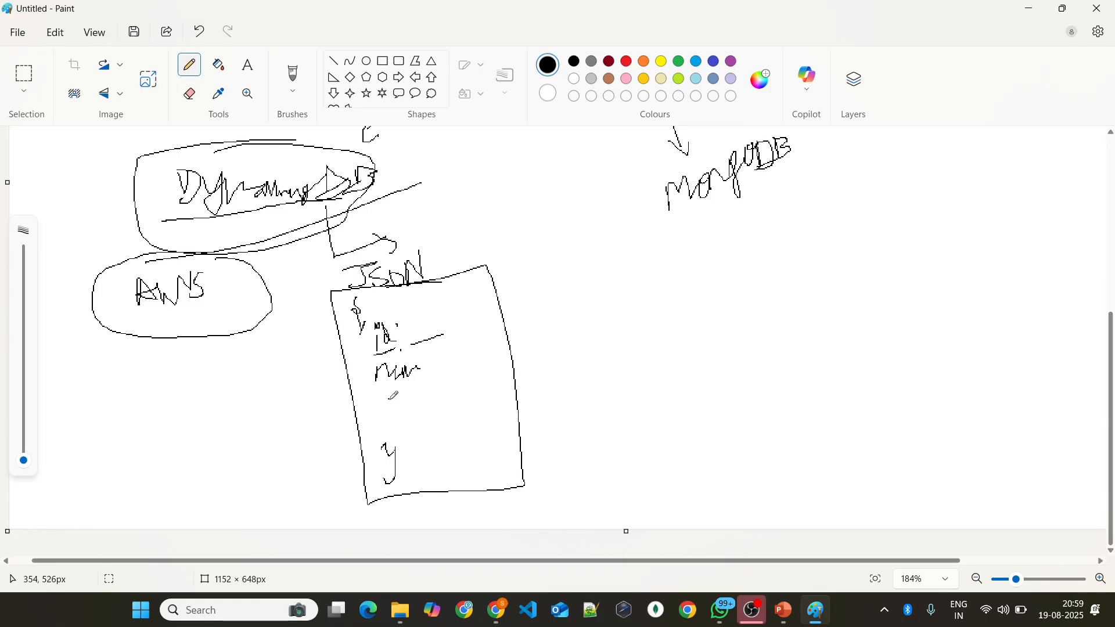
pyautogui.moveTo(398, 387)
pyautogui.mouseDown()
pyautogui.moveTo(383, 402)
pyautogui.moveTo(434, 395)
pyautogui.mouseUp()
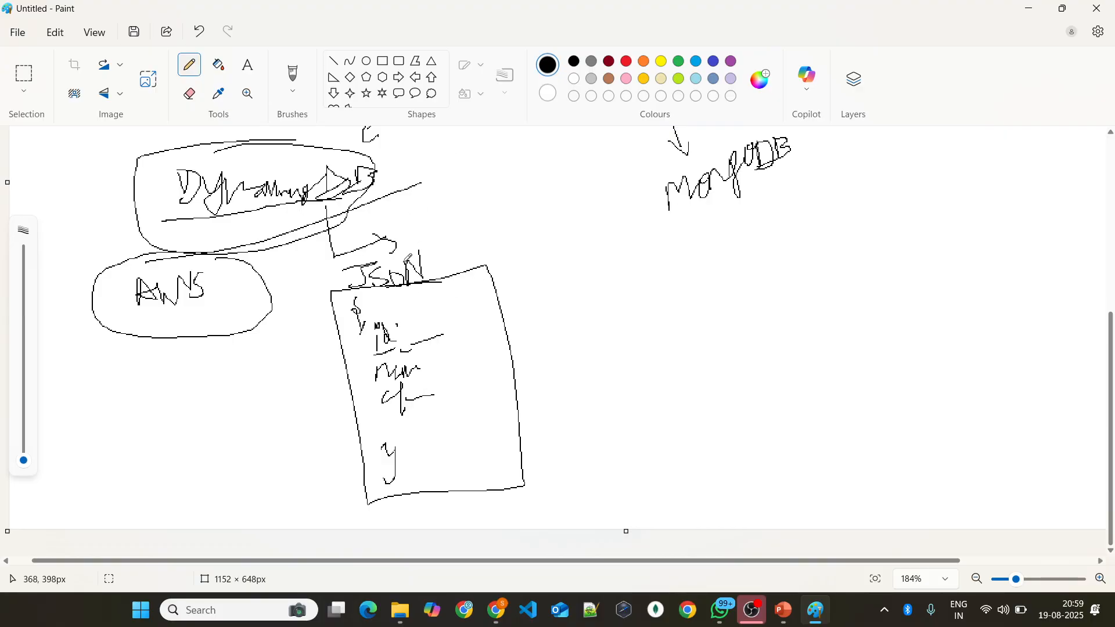
# Step: Draw an arrow from JSON to a second handwritten heading, and mark the box's id with a circle and the other fields with underlines
pyautogui.moveTo(444, 256)
pyautogui.mouseDown()
pyautogui.moveTo(548, 252)
pyautogui.moveTo(520, 267)
pyautogui.mouseUp()
pyautogui.moveTo(573, 241)
pyautogui.mouseDown()
pyautogui.moveTo(577, 256)
pyautogui.moveTo(573, 242)
pyautogui.moveTo(627, 248)
pyautogui.moveTo(604, 250)
pyautogui.mouseUp()
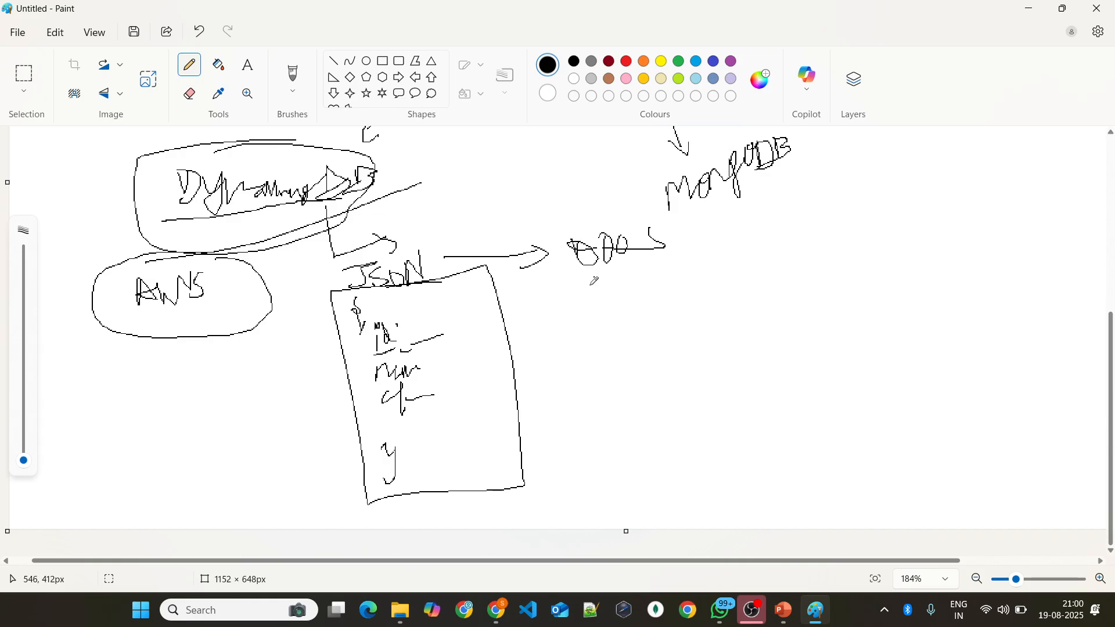
pyautogui.moveTo(390, 316)
pyautogui.mouseDown()
pyautogui.moveTo(340, 330)
pyautogui.moveTo(413, 341)
pyautogui.moveTo(405, 323)
pyautogui.mouseUp()
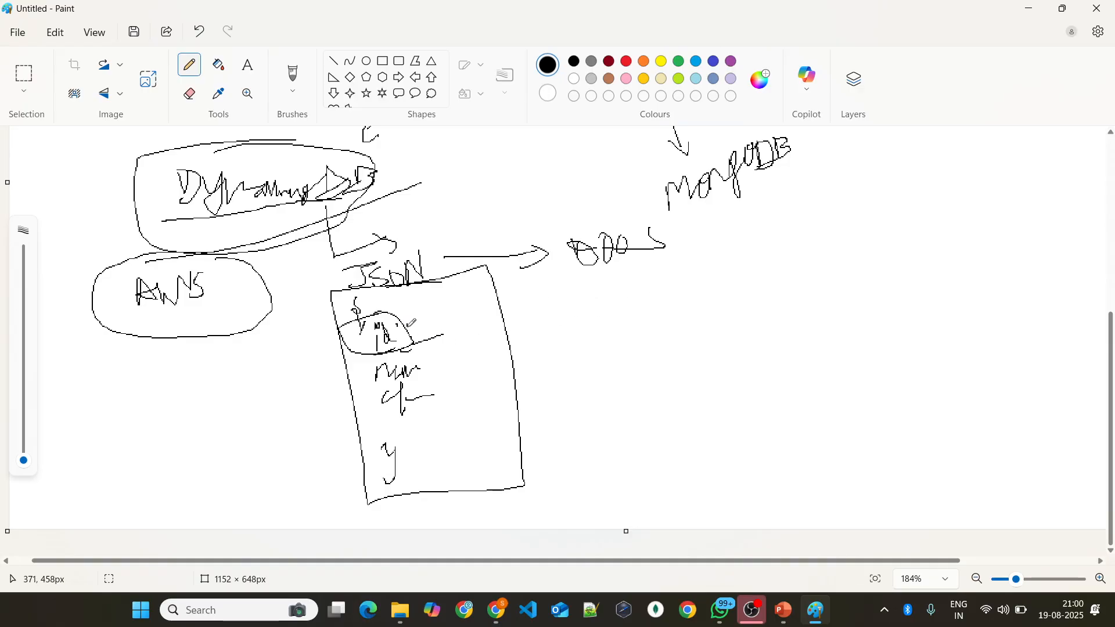
pyautogui.moveTo(372, 384); pyautogui.dragTo(442, 362)
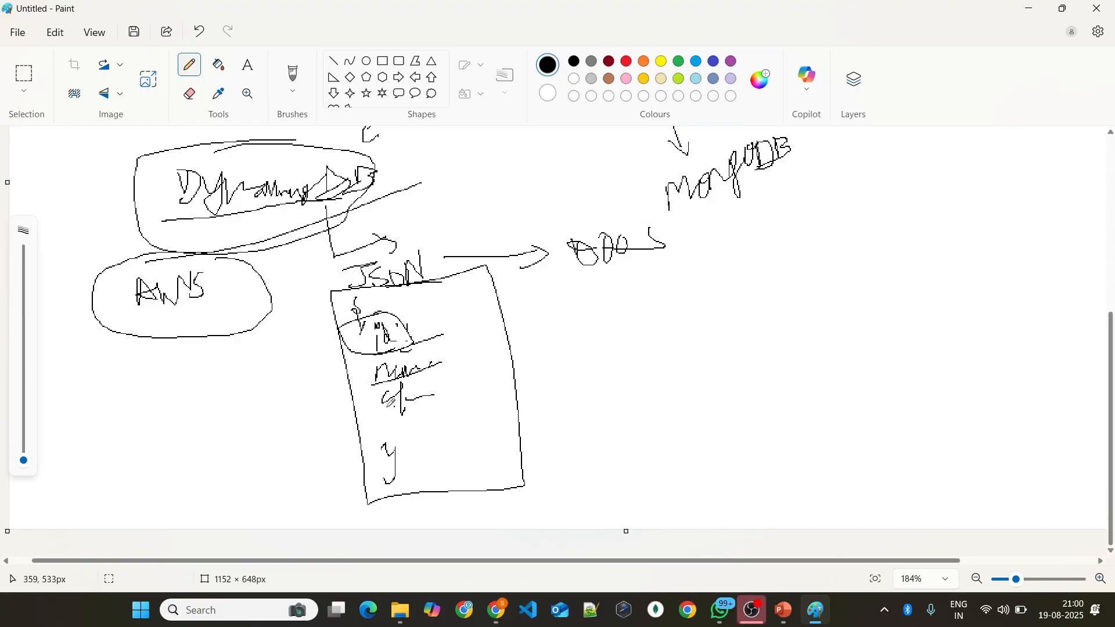
pyautogui.moveTo(383, 405); pyautogui.dragTo(462, 392)
# Step: Draw a second tall box under the new heading and handwrite id and n inside it
pyautogui.moveTo(673, 259)
pyautogui.mouseDown()
pyautogui.moveTo(578, 261)
pyautogui.moveTo(598, 486)
pyautogui.moveTo(691, 255)
pyautogui.moveTo(616, 272)
pyautogui.moveTo(608, 327)
pyautogui.moveTo(609, 298)
pyautogui.moveTo(621, 296)
pyautogui.moveTo(625, 317)
pyautogui.mouseUp()
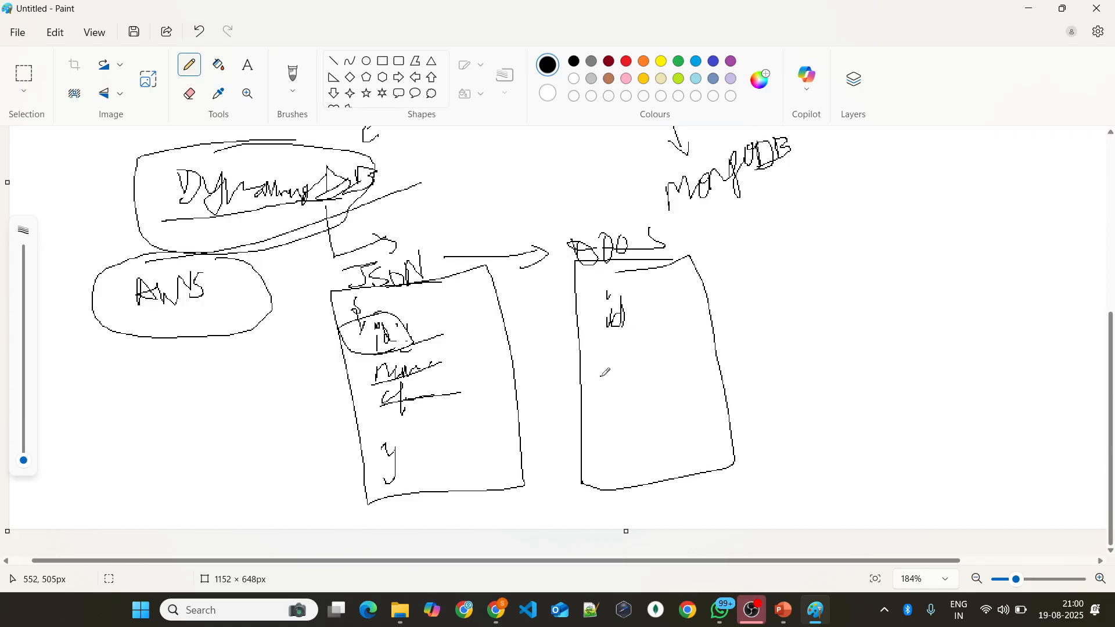
pyautogui.moveTo(606, 364); pyautogui.dragTo(620, 356)
# Step: Circle the JSON box's three fields and draw two long lines from its id across the second box
pyautogui.moveTo(419, 359)
pyautogui.mouseDown()
pyautogui.moveTo(365, 373)
pyautogui.moveTo(427, 365)
pyautogui.mouseUp()
pyautogui.moveTo(406, 380)
pyautogui.mouseDown()
pyautogui.moveTo(397, 395)
pyautogui.moveTo(433, 401)
pyautogui.mouseUp()
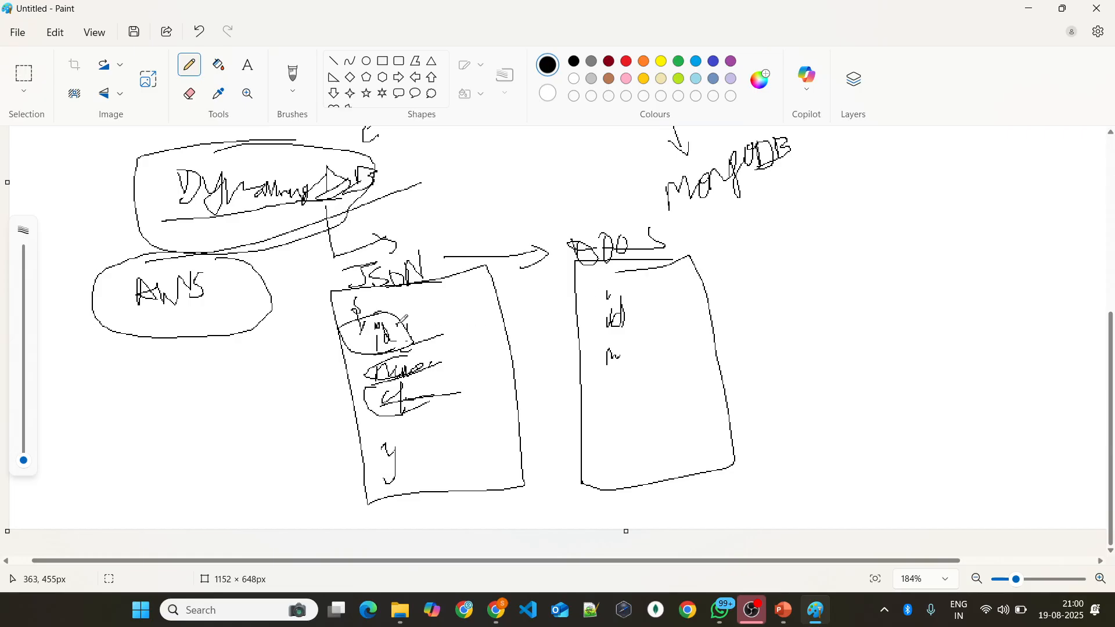
pyautogui.moveTo(402, 316)
pyautogui.mouseDown()
pyautogui.moveTo(367, 323)
pyautogui.moveTo(406, 343)
pyautogui.moveTo(381, 316)
pyautogui.moveTo(416, 347)
pyautogui.moveTo(424, 337)
pyautogui.moveTo(371, 346)
pyautogui.moveTo(450, 332)
pyautogui.mouseUp()
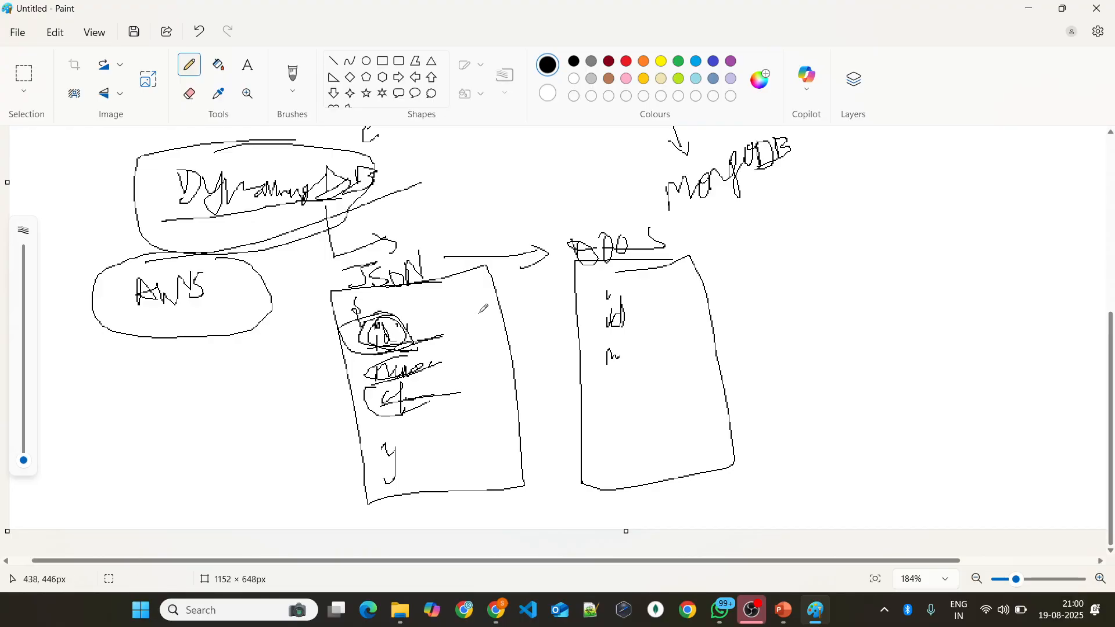
pyautogui.moveTo(384, 338); pyautogui.dragTo(757, 298)
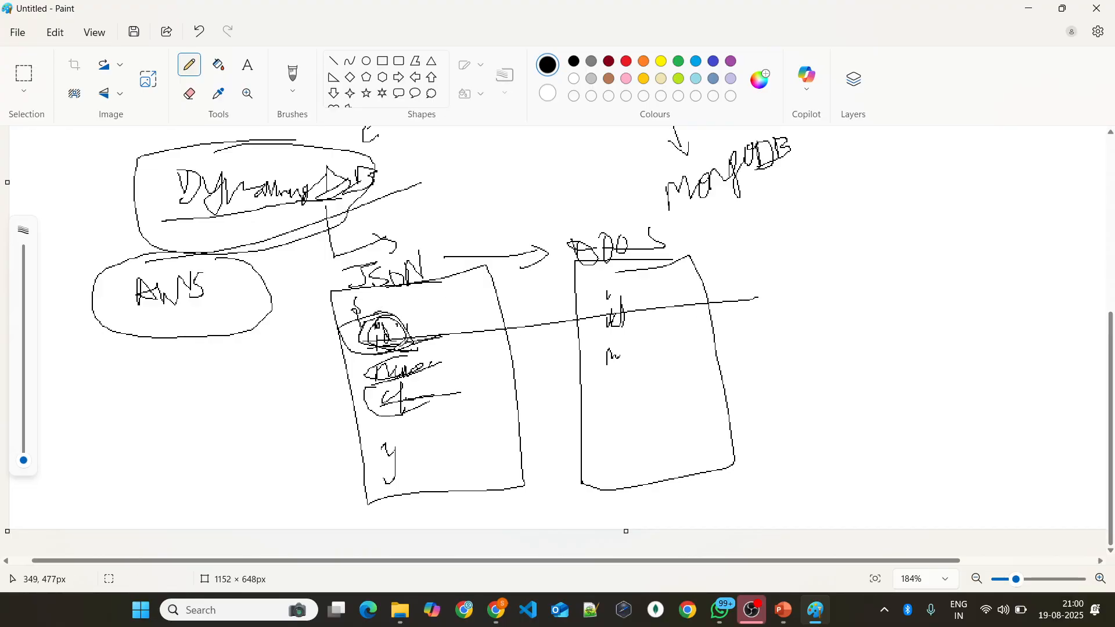
pyautogui.moveTo(372, 346); pyautogui.dragTo(857, 280)
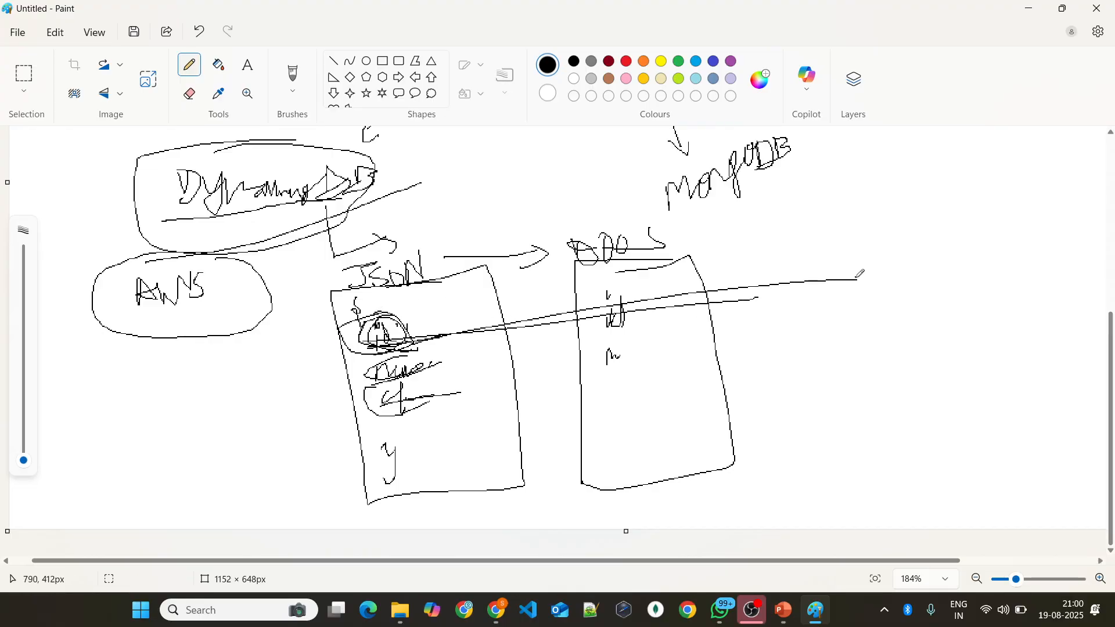
# Step: Switch to the browser and set the table's partition key to emp_id
pyautogui.hotkey('alt', 'Tab')
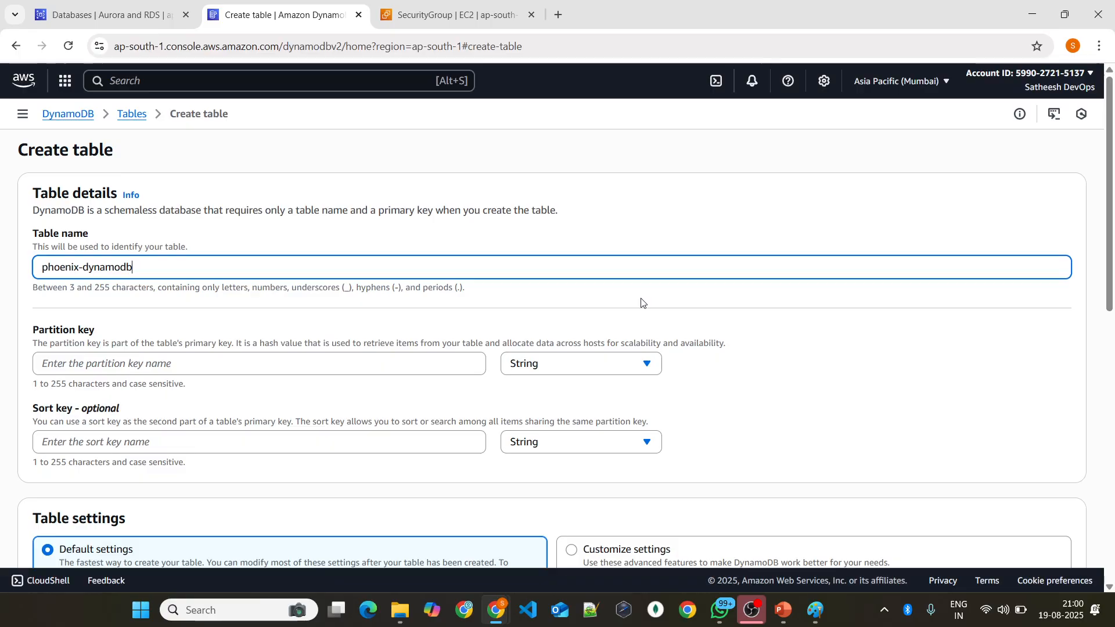
pyautogui.click(274, 358)
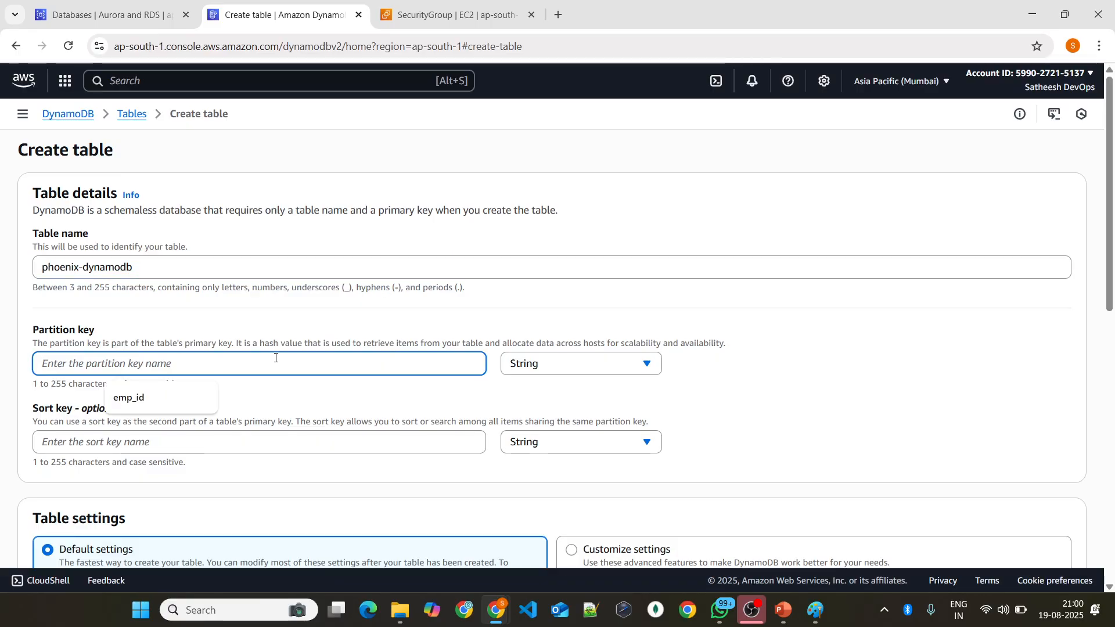
pyautogui.click(263, 317)
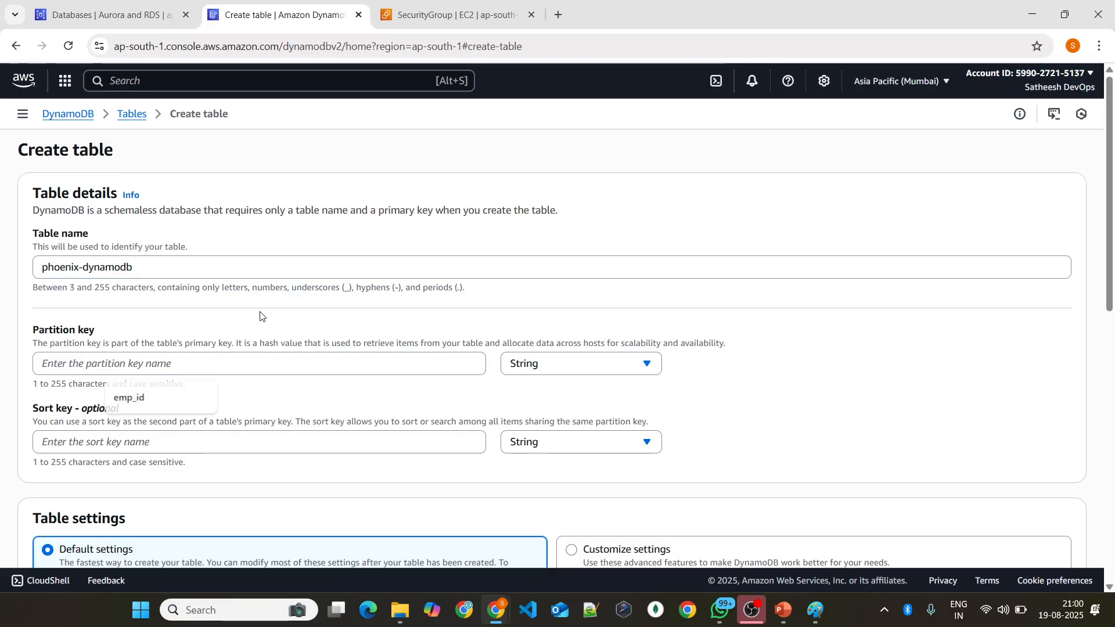
pyautogui.click(213, 357)
pyautogui.click(170, 401)
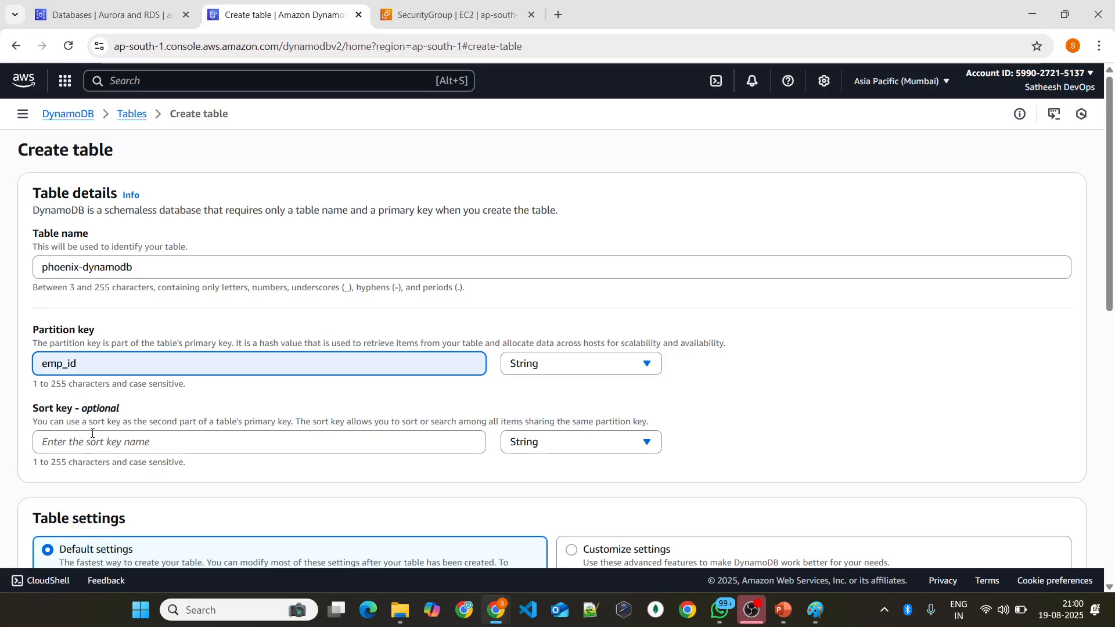
# Step: Check the Paint sketch briefly, return to the browser, and set the table's sort key to name
pyautogui.hotkey('alt', 'Tab')
pyautogui.hotkey('alt', 'Tab')
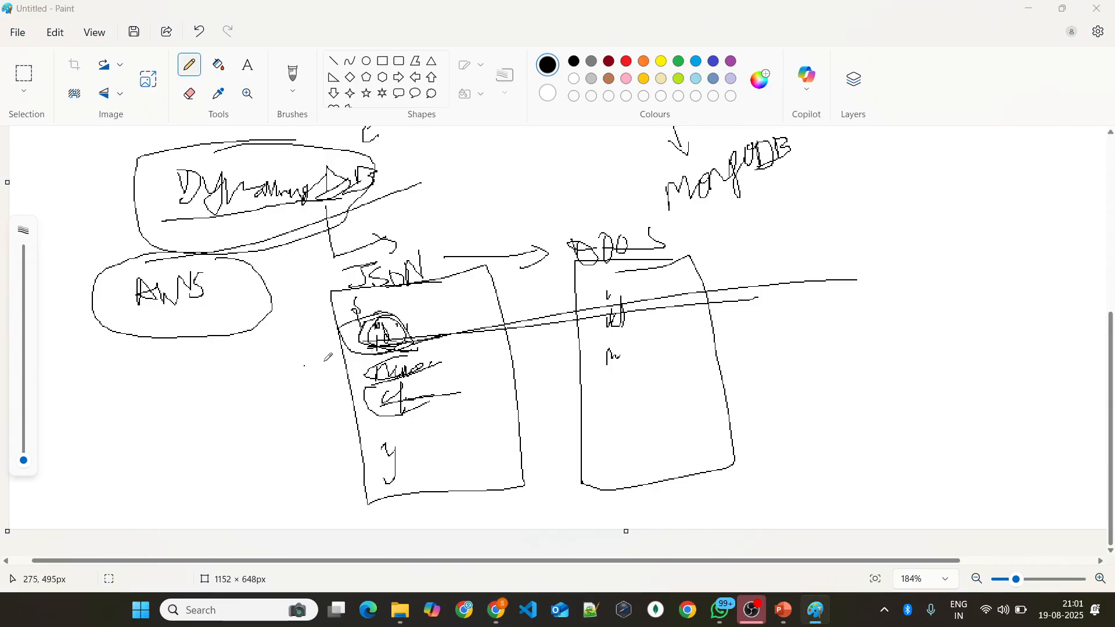
pyautogui.hotkey('alt', 'Tab')
pyautogui.hotkey('alt', 'Tab')
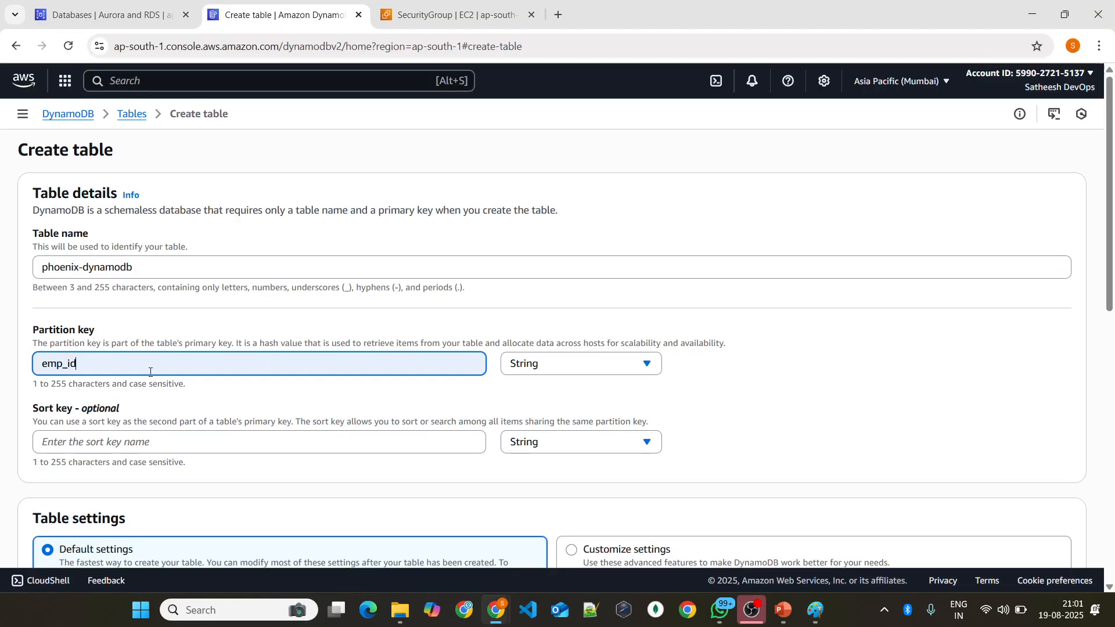
pyautogui.click(122, 445)
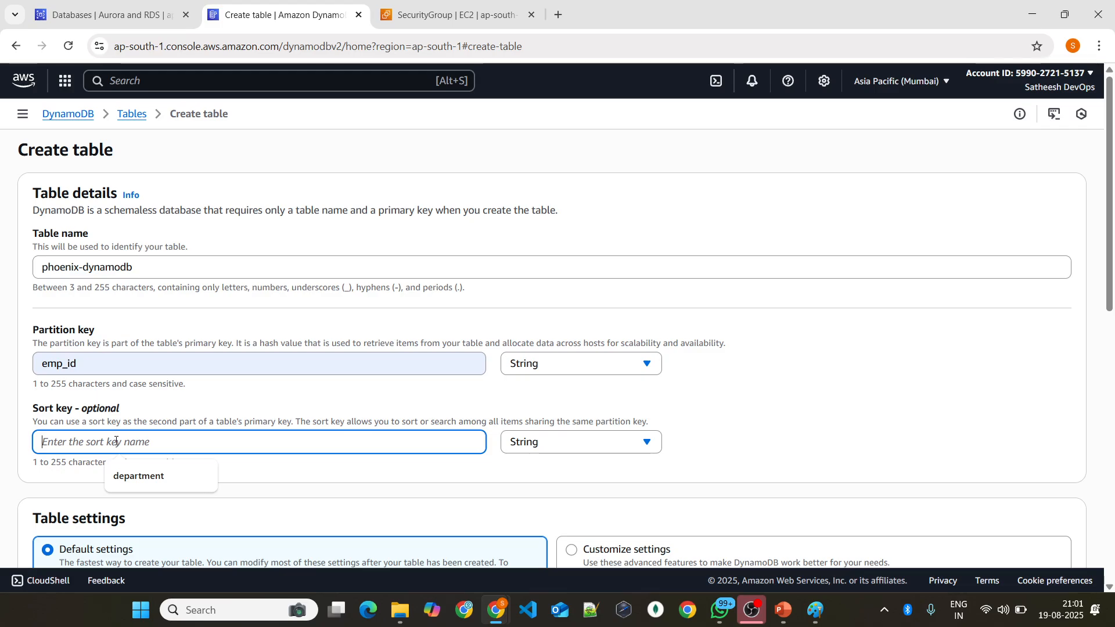
pyautogui.write('name')
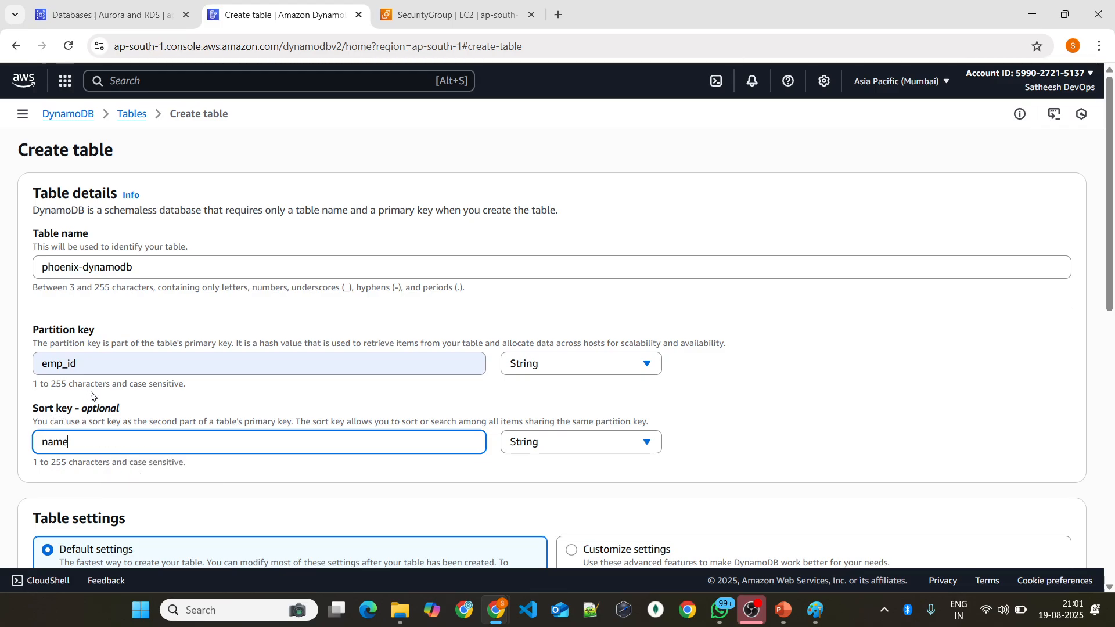
# Step: Highlight the partition key value and the sort key value to compare them
pyautogui.click(83, 357)
pyautogui.doubleClick(83, 357)
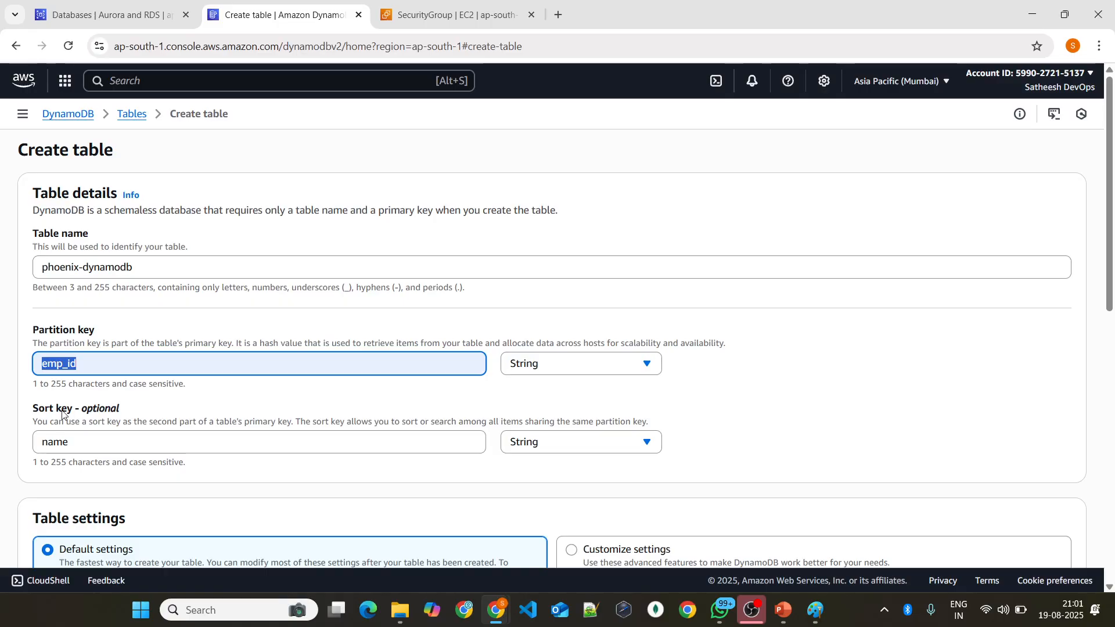
pyautogui.doubleClick(55, 440)
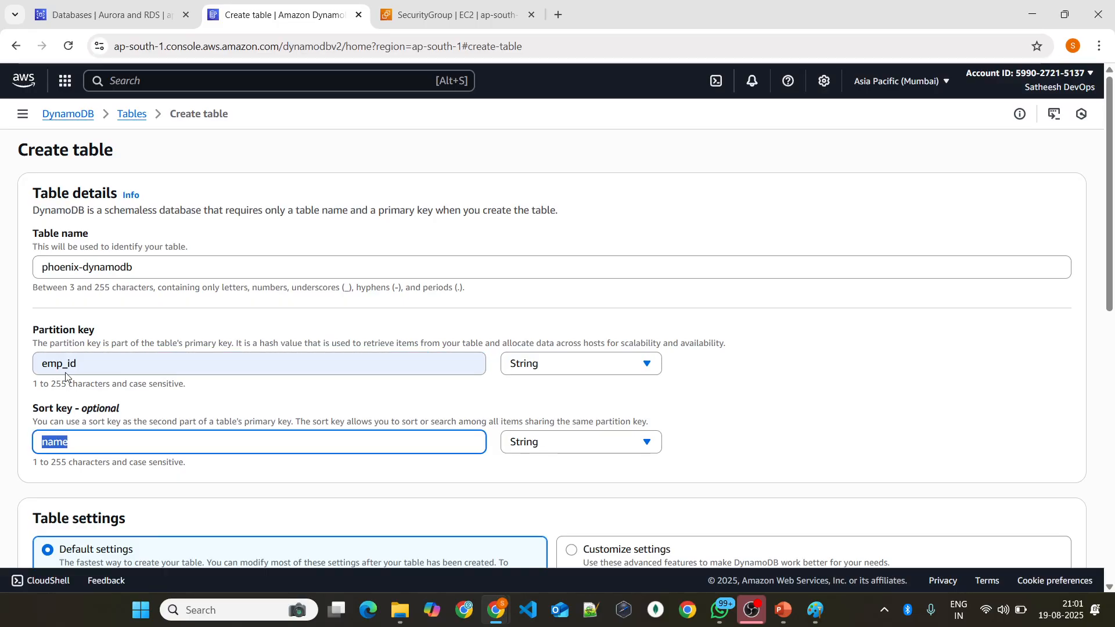
# Step: Switch to Paint, draw a short stroke below the third field in the JSON box, and return to the browser
pyautogui.hotkey('alt', 'Tab')
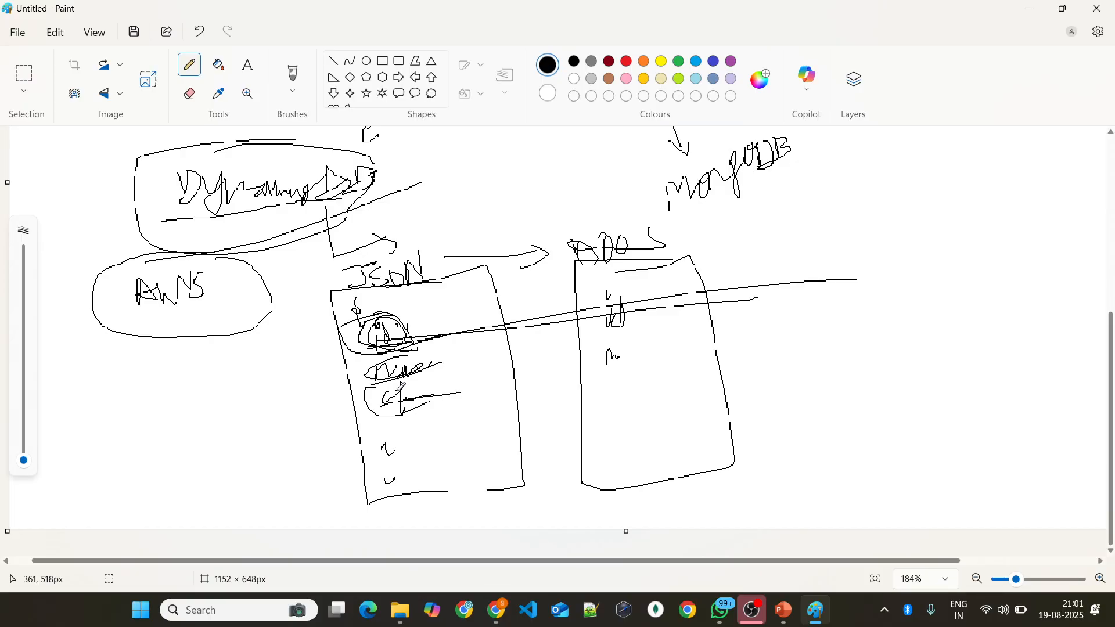
pyautogui.moveTo(383, 433); pyautogui.dragTo(435, 419)
pyautogui.hotkey('alt', 'Tab')
# Step: Set the data type of the emp_id partition key to Number
pyautogui.scroll(-2, 233, 337)
pyautogui.scroll(-1, 229, 319)
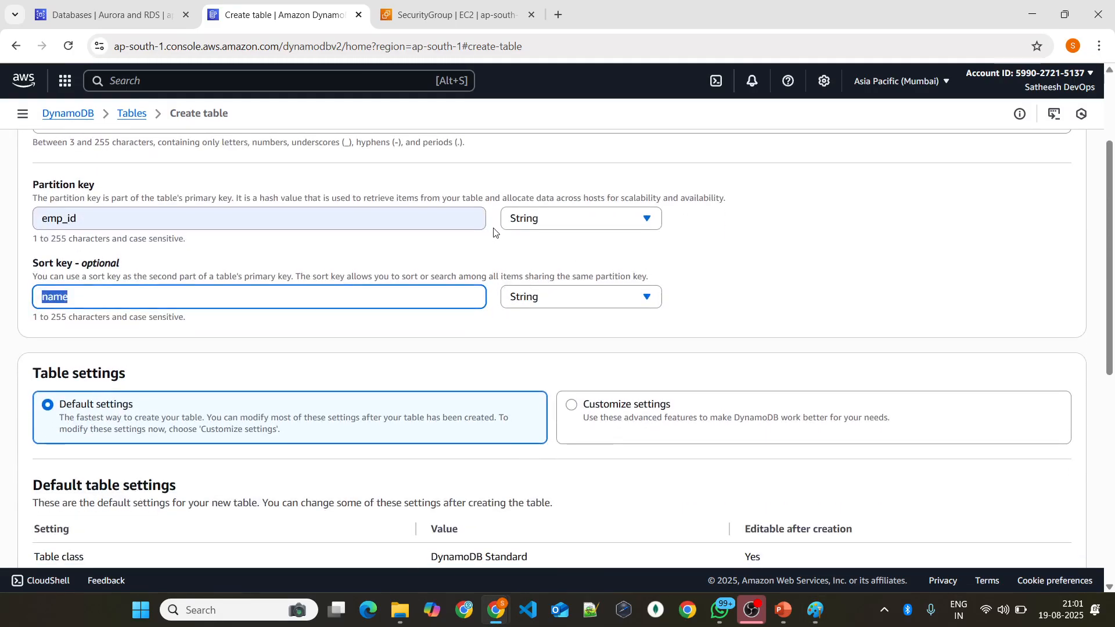
pyautogui.scroll(1, 489, 234)
pyautogui.scroll(1, 489, 234)
pyautogui.click(554, 295)
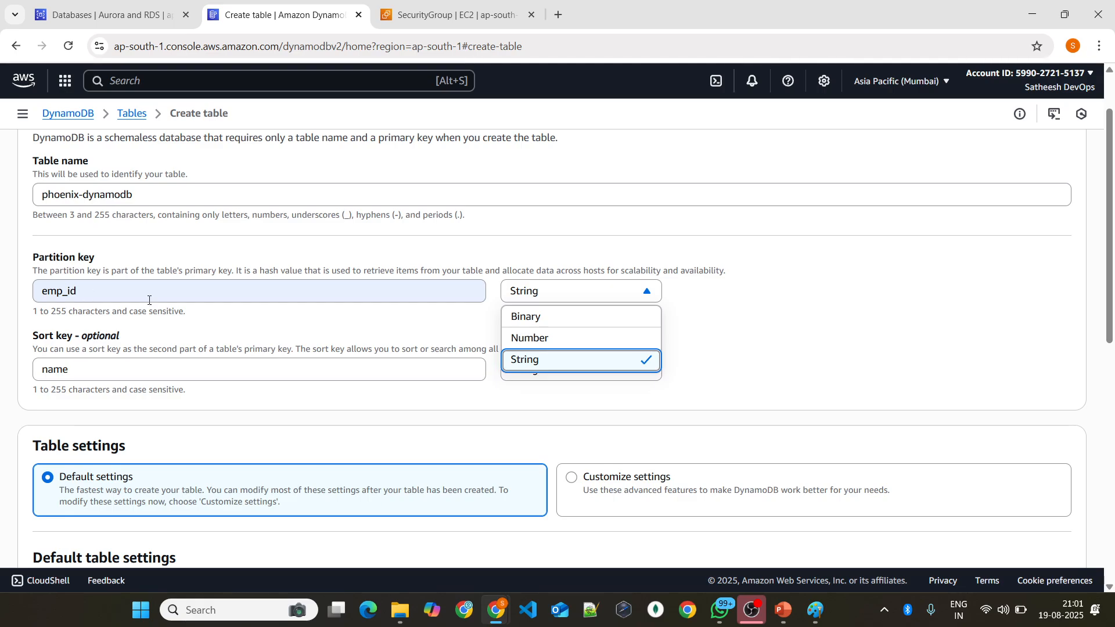
pyautogui.click(552, 343)
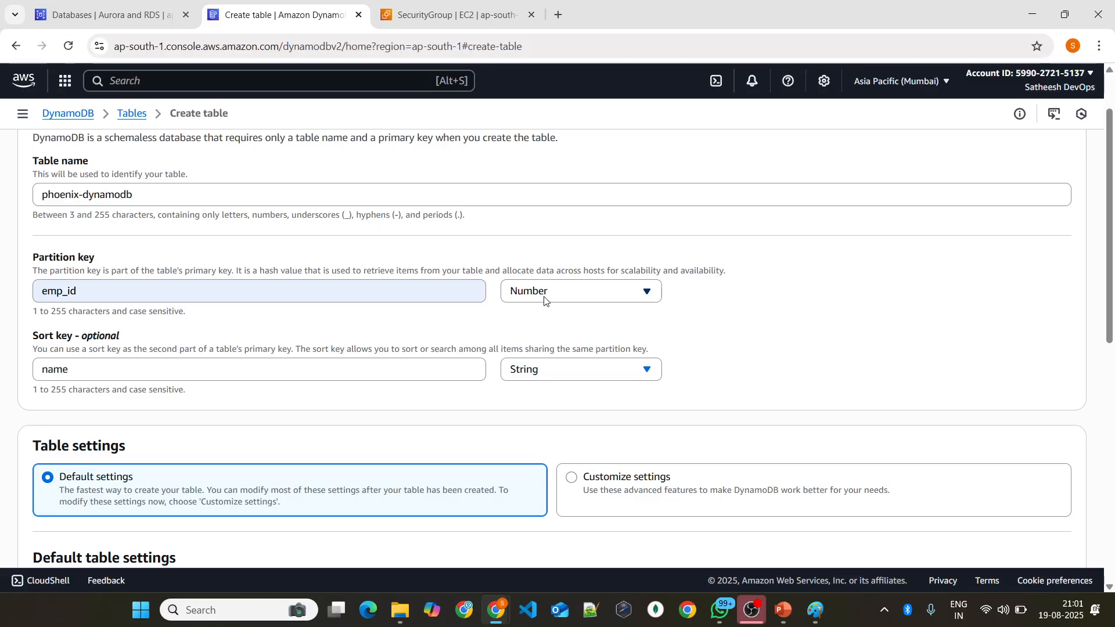
# Step: Revisit the partition key's data type options, trying String before choosing Number again
pyautogui.click(544, 299)
pyautogui.click(544, 339)
pyautogui.click(540, 292)
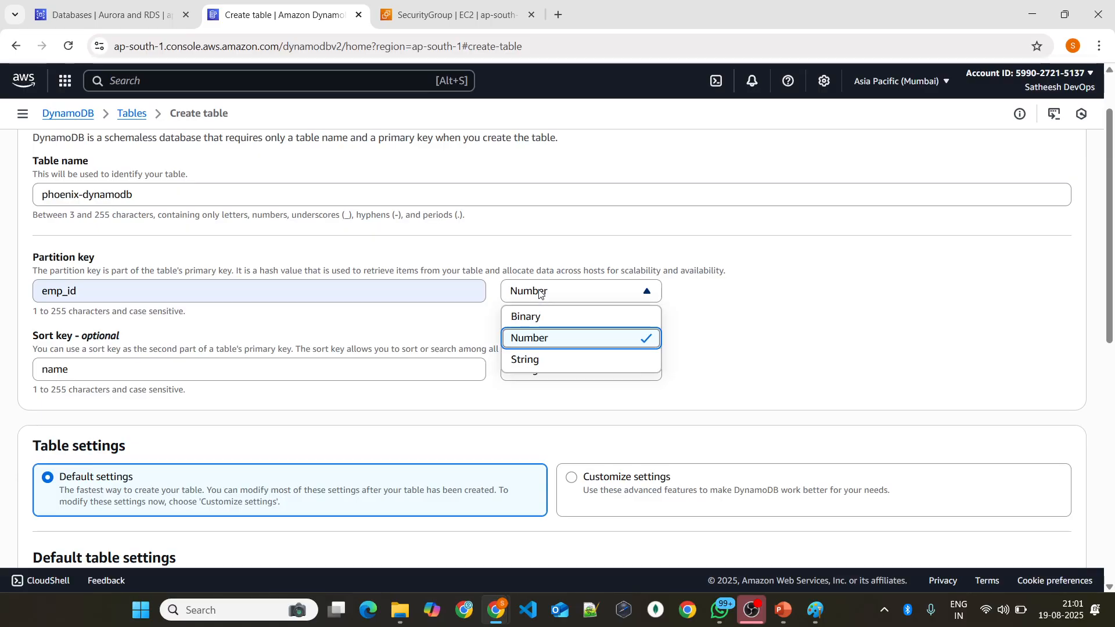
pyautogui.click(546, 339)
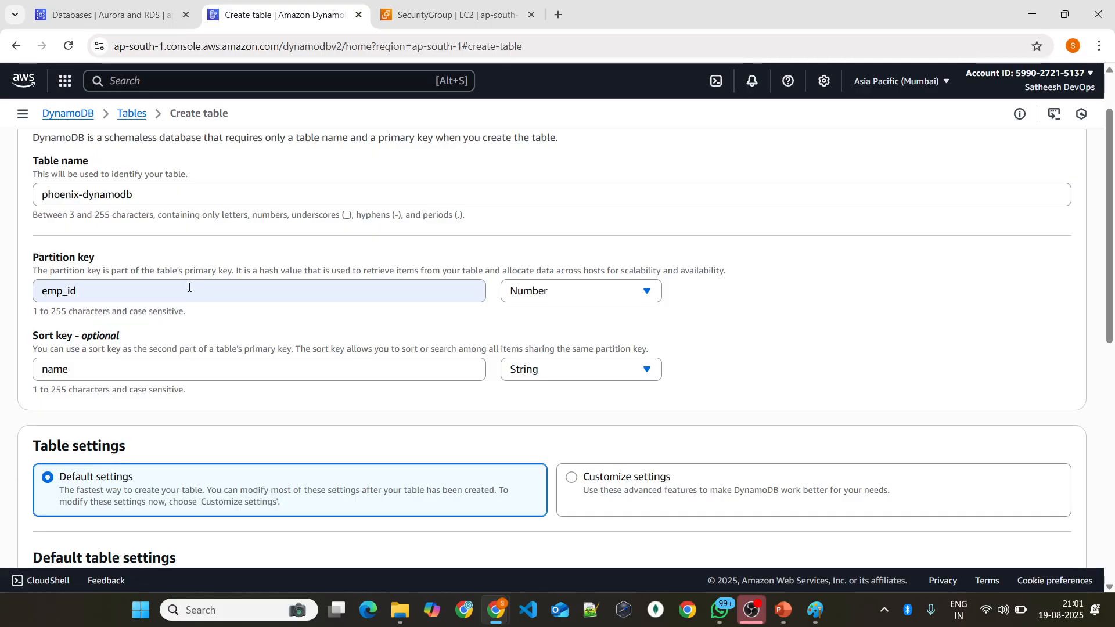
pyautogui.click(598, 301)
pyautogui.click(579, 359)
pyautogui.click(543, 290)
pyautogui.click(545, 343)
# Step: Review the default table settings and switch the table to Customize settings
pyautogui.scroll(-5, 465, 359)
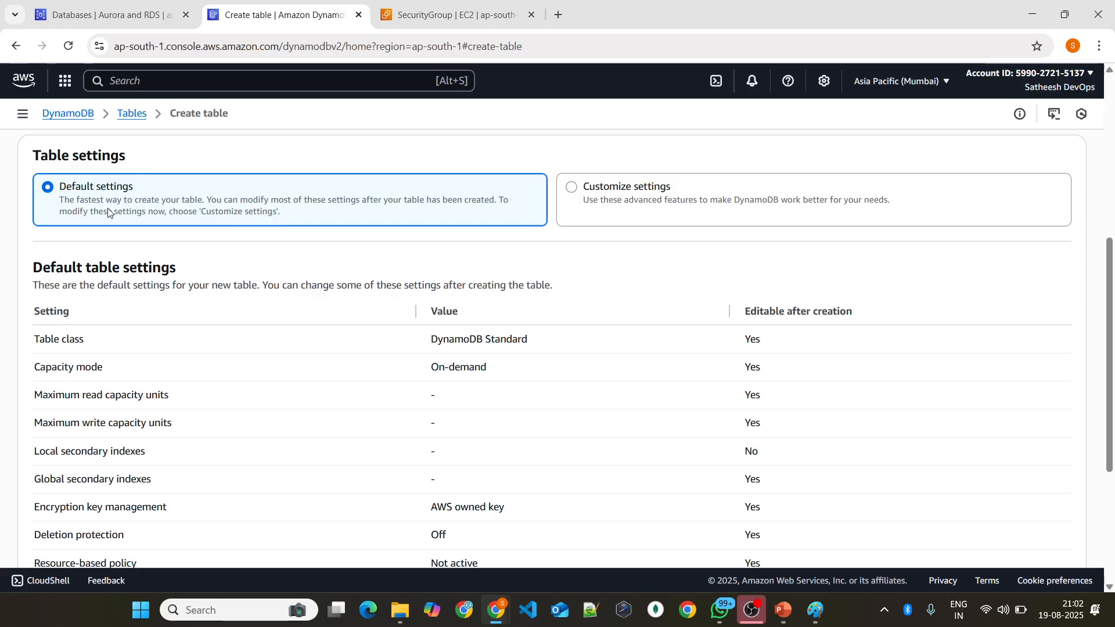
pyautogui.scroll(-1, 238, 256)
pyautogui.scroll(1, 240, 260)
pyautogui.scroll(1, 238, 259)
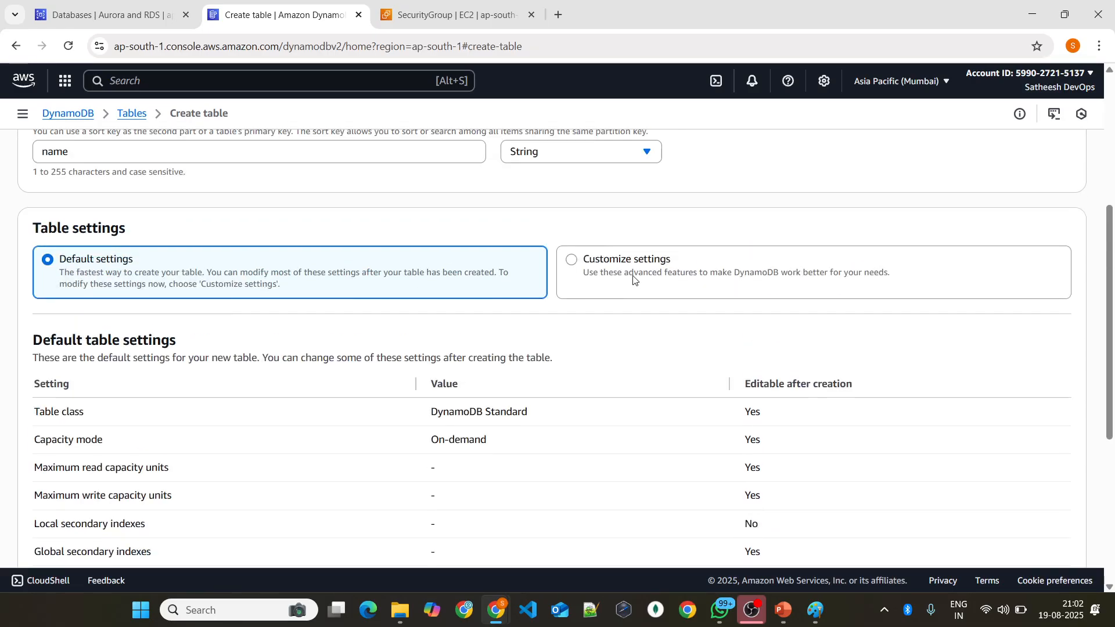
pyautogui.scroll(-5, 582, 270)
pyautogui.scroll(3, 428, 311)
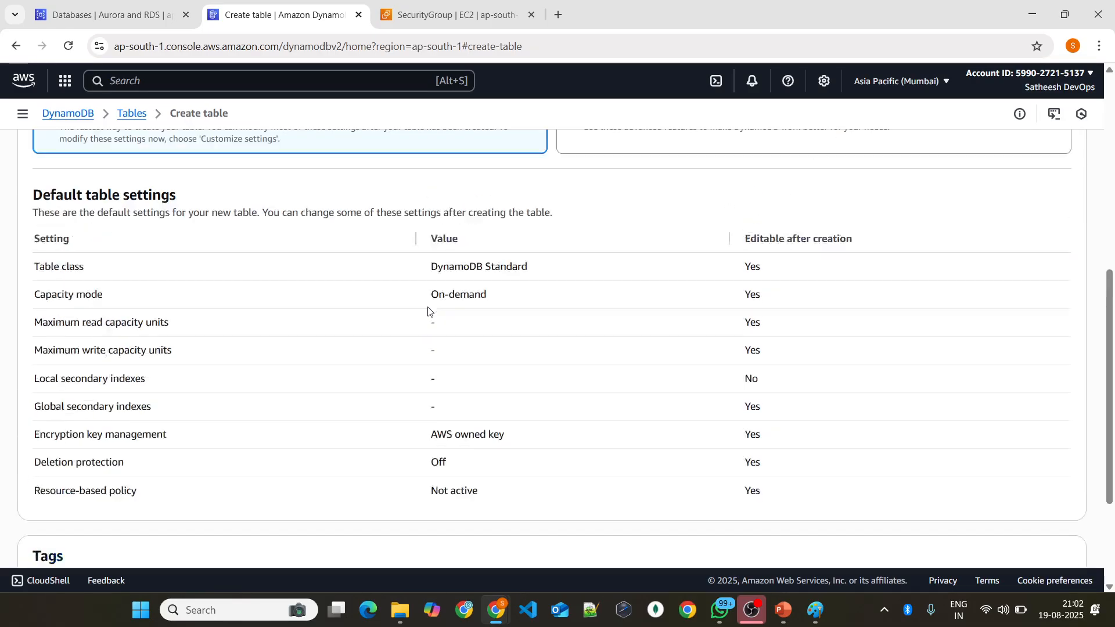
pyautogui.scroll(3, 638, 229)
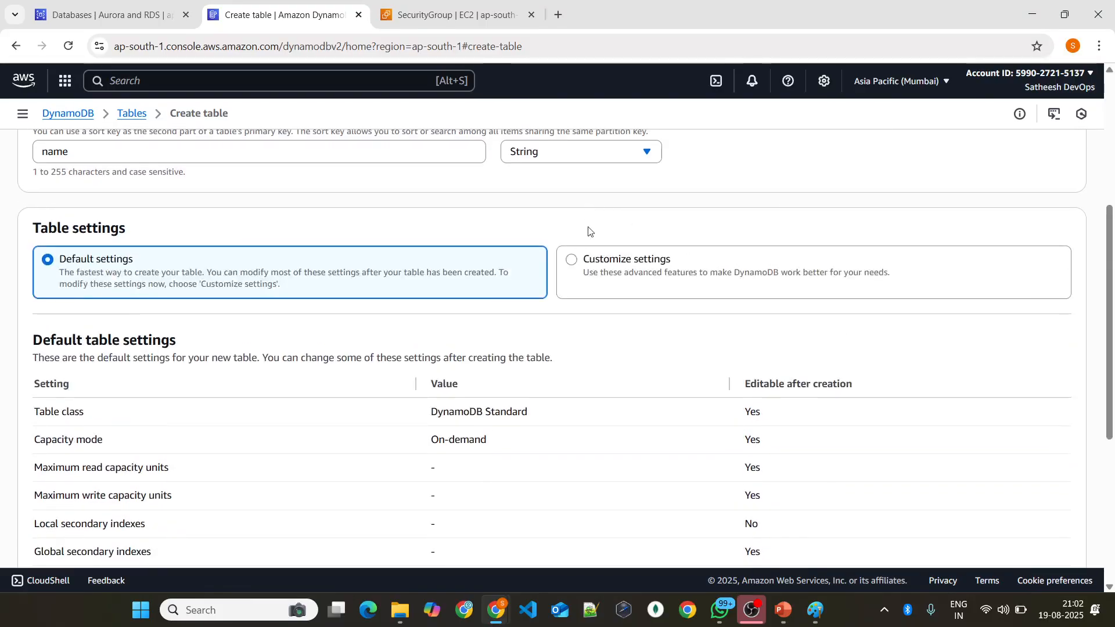
pyautogui.click(609, 265)
# Step: Try the DynamoDB Standard-IA table class and return to DynamoDB Standard
pyautogui.scroll(-1, 181, 321)
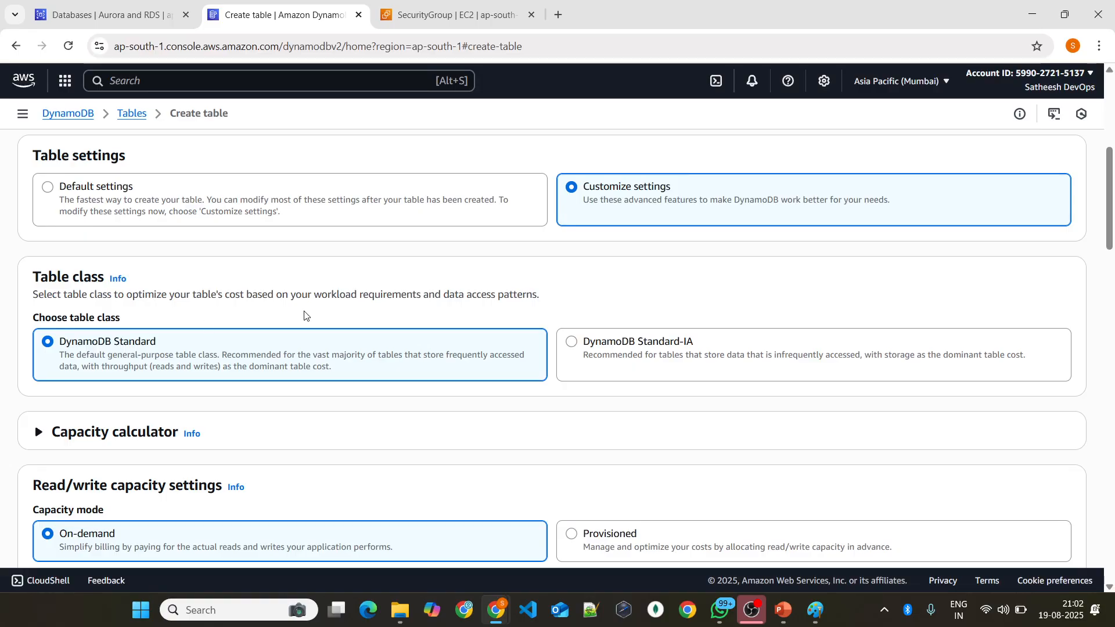
pyautogui.click(642, 354)
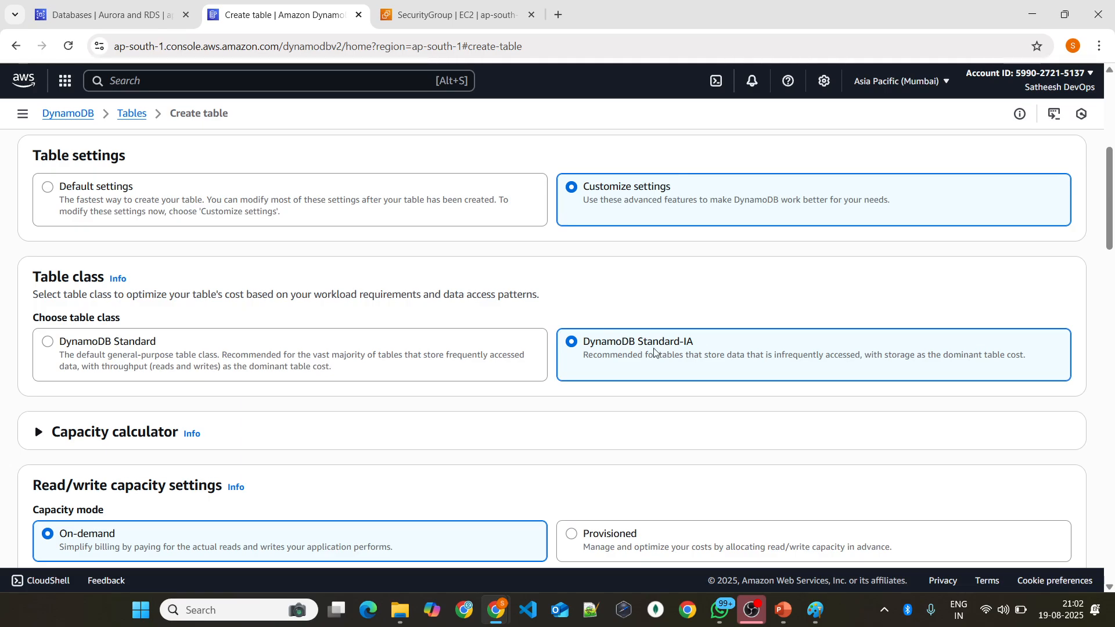
pyautogui.click(496, 356)
# Step: Expand the capacity calculator, examine the item read and write rates and the estimated monthly cost, and collapse it
pyautogui.scroll(-3, 496, 348)
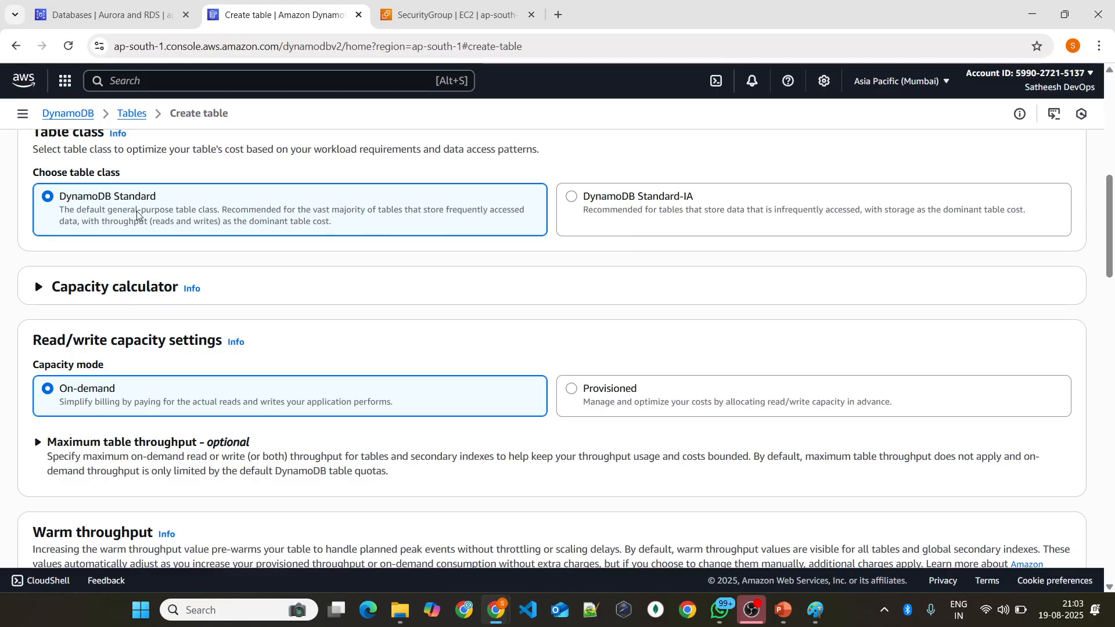
pyautogui.scroll(-1, 204, 244)
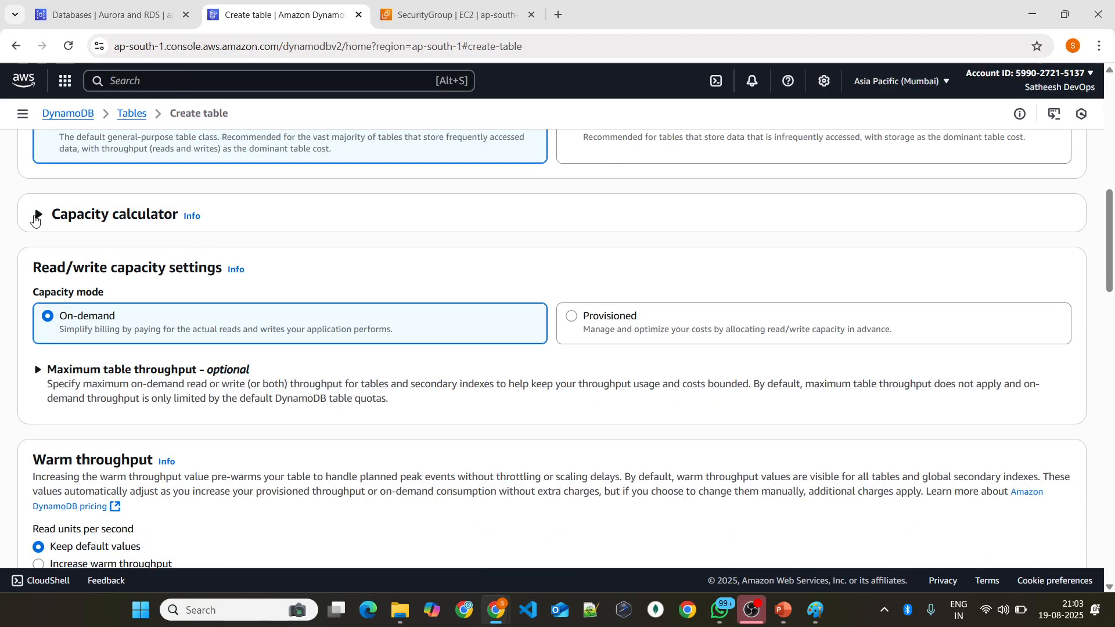
pyautogui.click(37, 215)
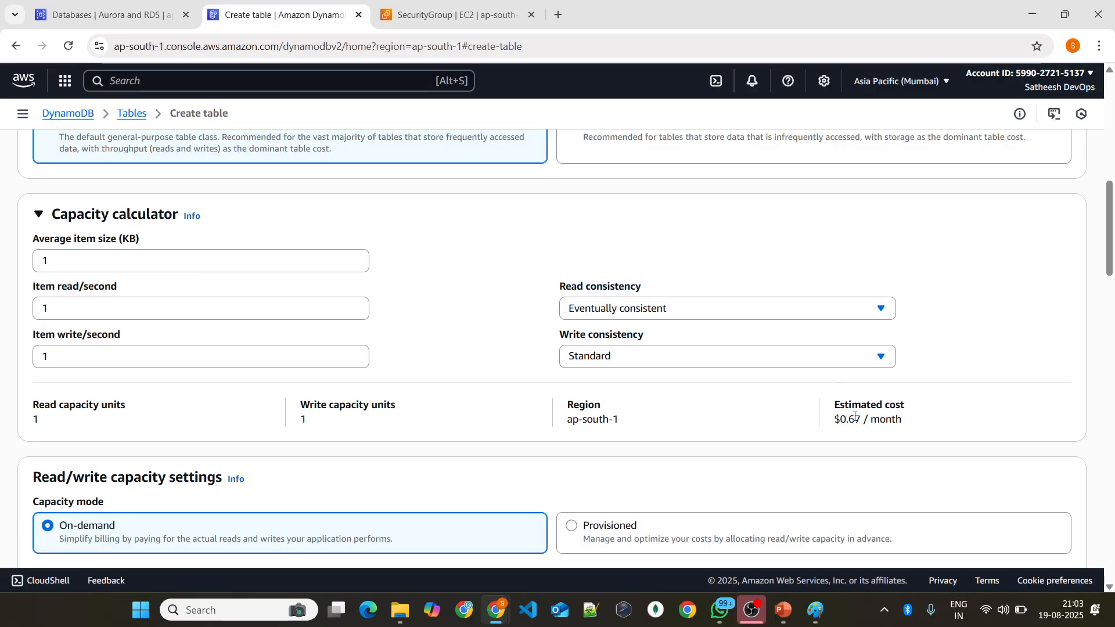
pyautogui.moveTo(831, 419); pyautogui.dragTo(855, 419)
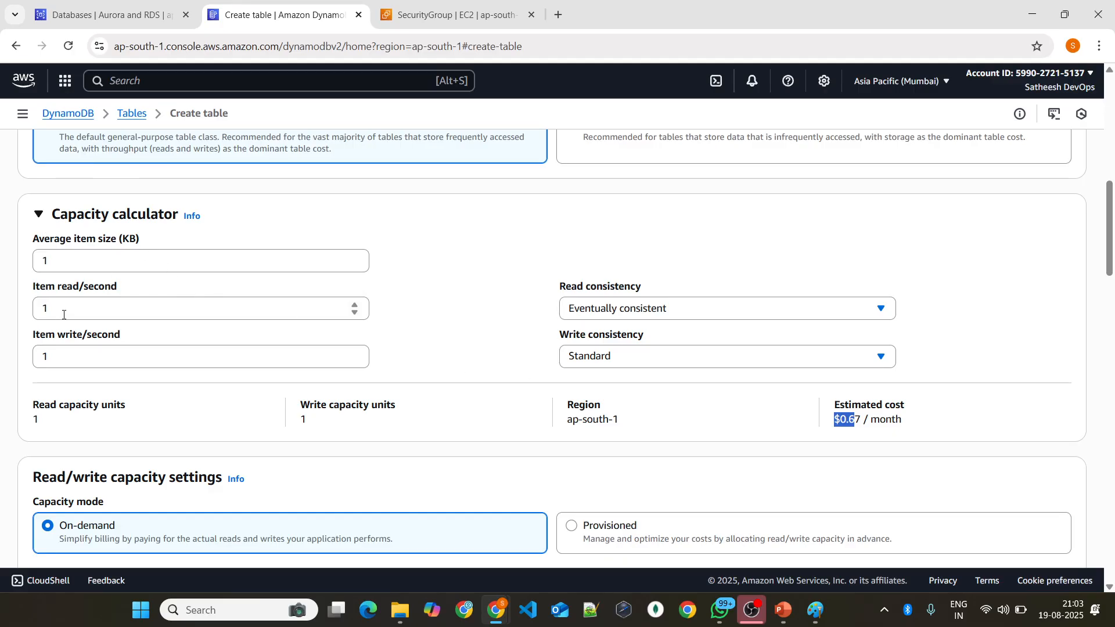
pyautogui.moveTo(63, 311); pyautogui.dragTo(42, 306)
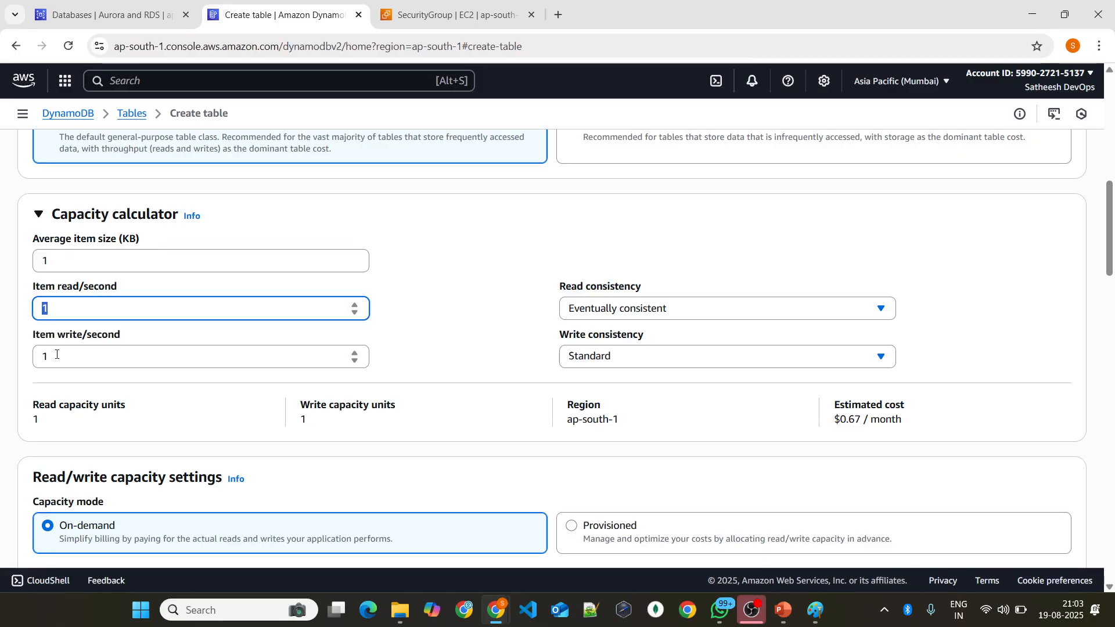
pyautogui.moveTo(57, 354); pyautogui.dragTo(29, 354)
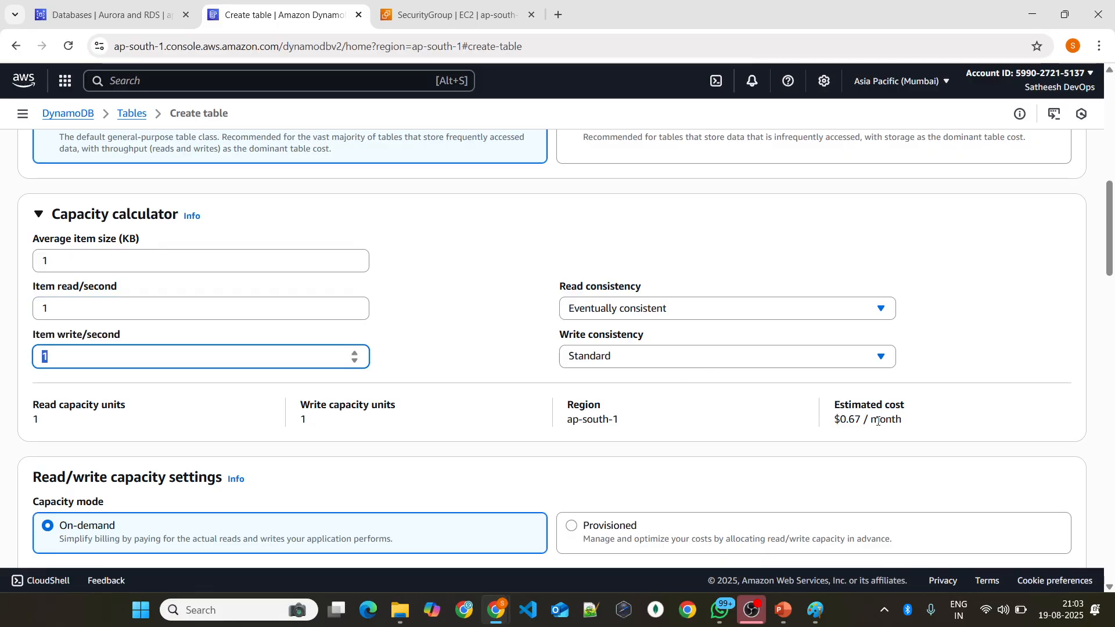
pyautogui.moveTo(834, 427); pyautogui.dragTo(904, 421)
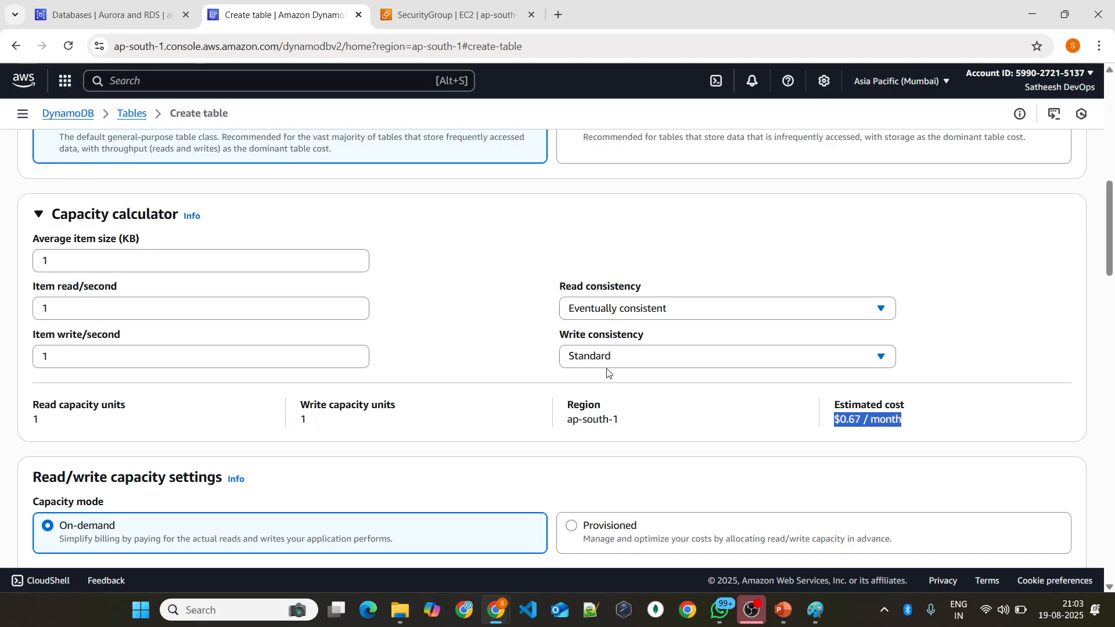
pyautogui.click(30, 217)
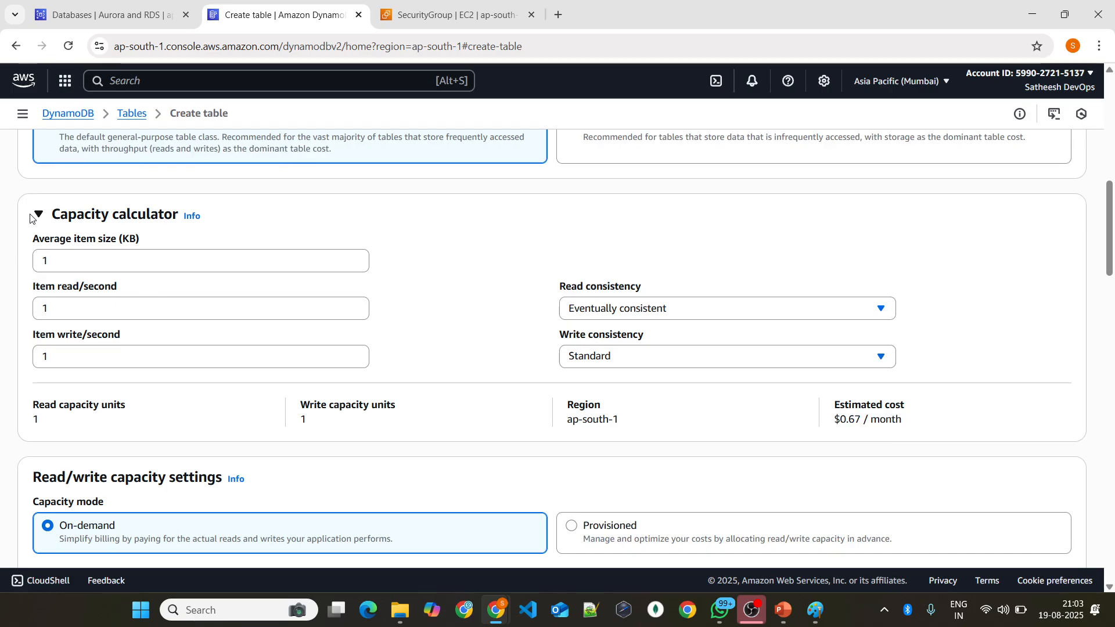
pyautogui.click(36, 215)
# Step: Compare the On-demand and Provisioned capacity modes and set the table's capacity mode to Provisioned
pyautogui.scroll(-1, 391, 232)
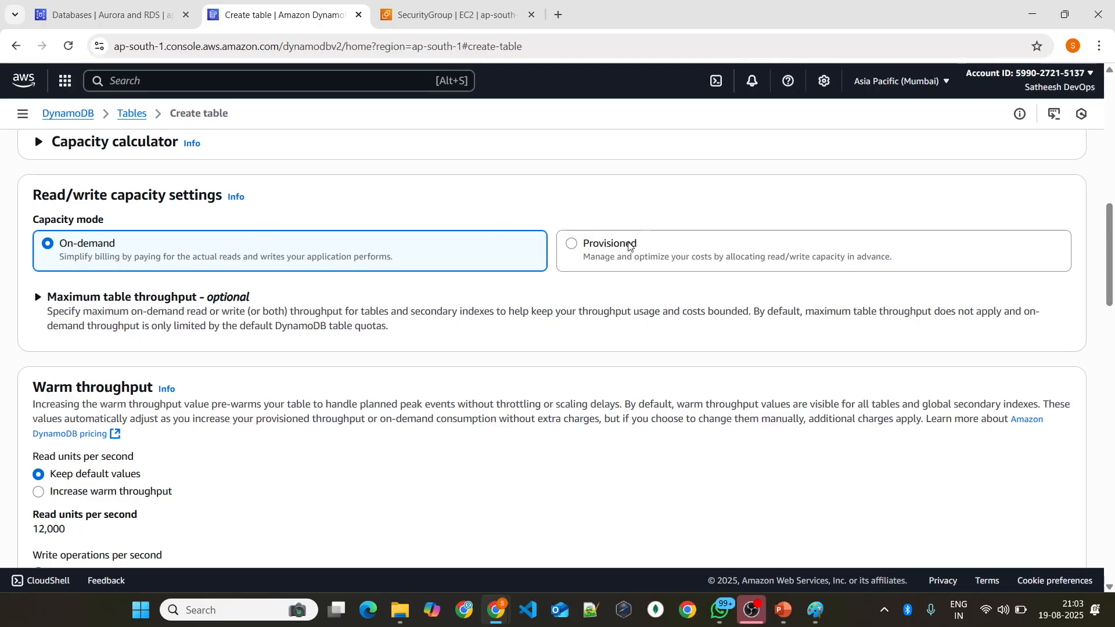
pyautogui.click(601, 250)
pyautogui.click(284, 248)
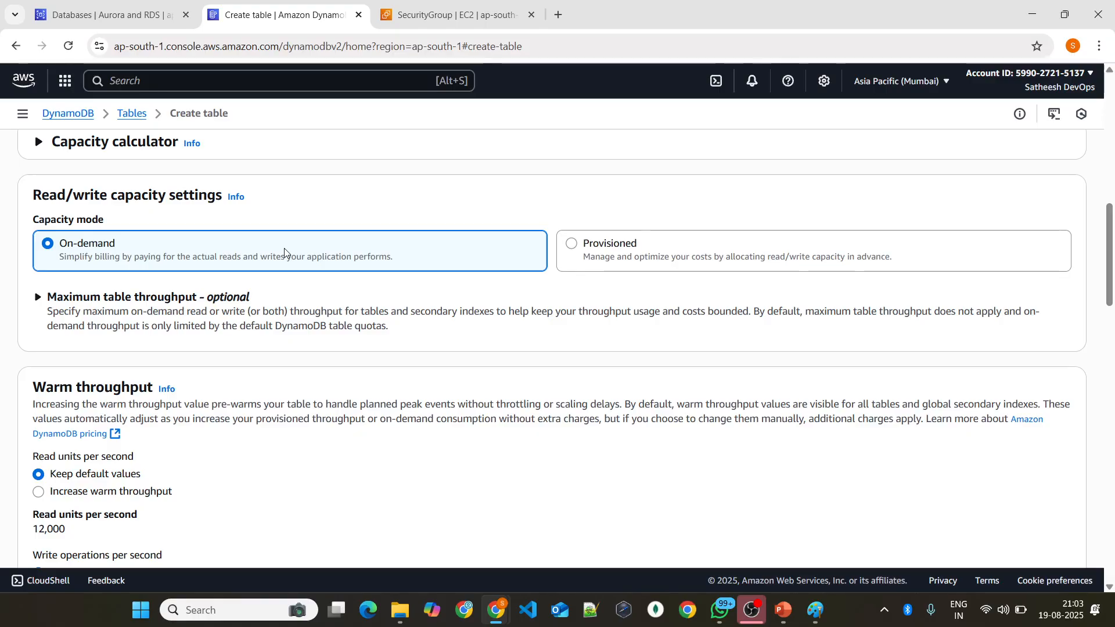
pyautogui.click(672, 263)
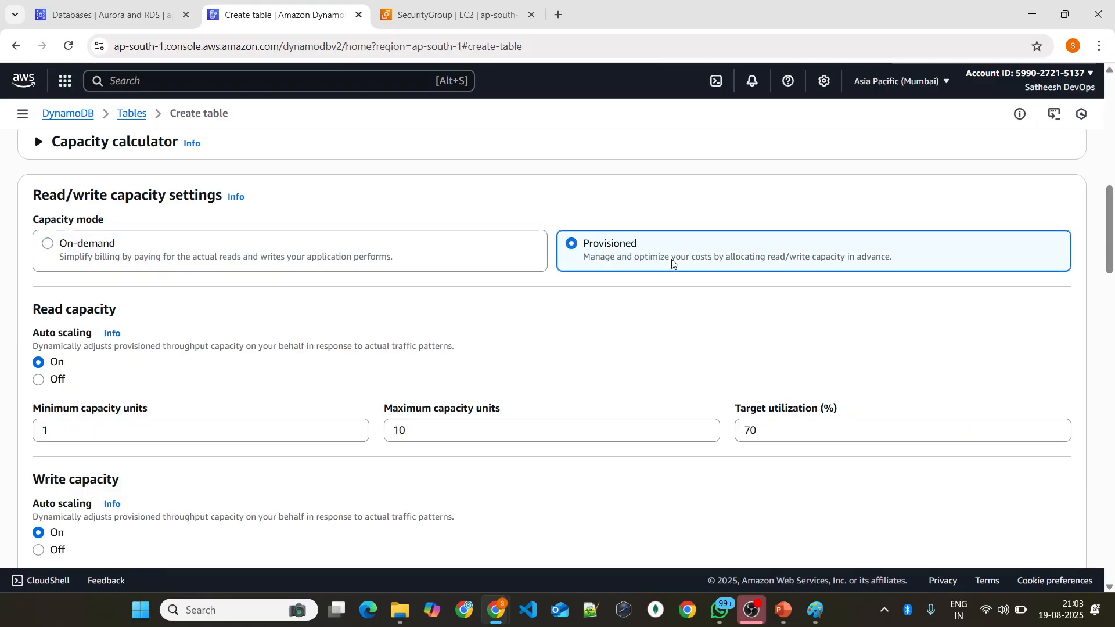
# Step: Turn off auto scaling for read capacity and examine the provisioned read and write capacity settings
pyautogui.scroll(-3, 383, 264)
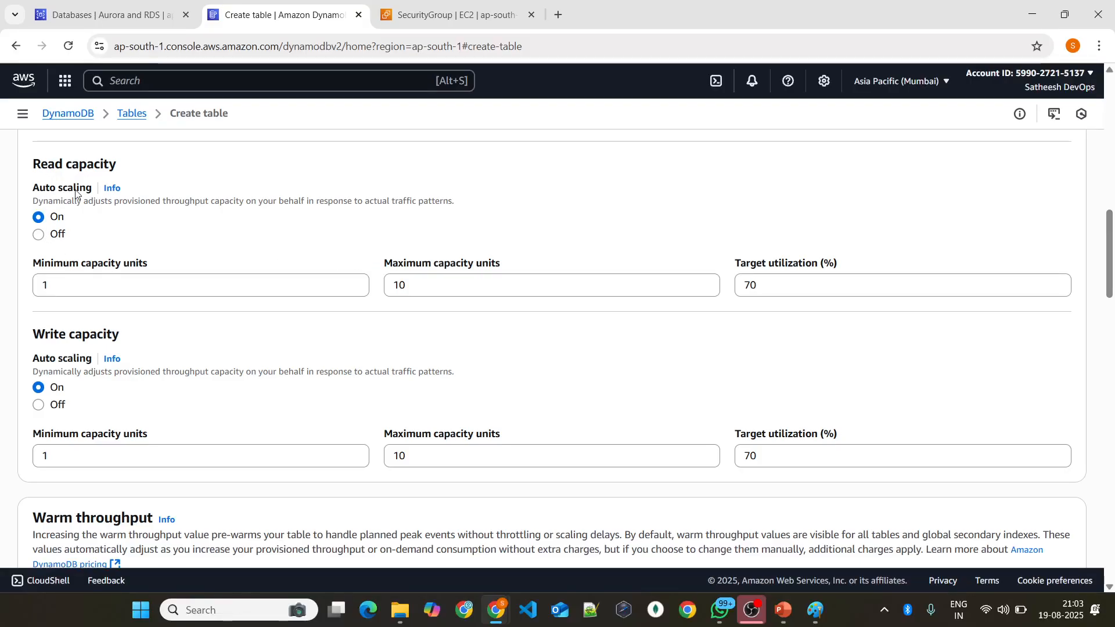
pyautogui.click(47, 235)
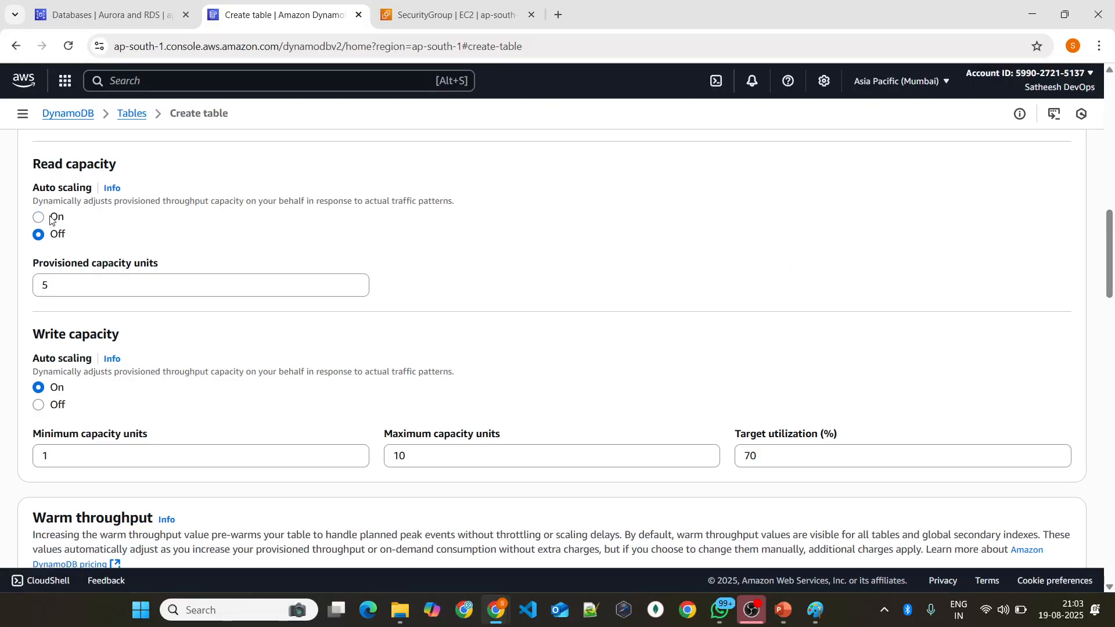
pyautogui.click(51, 218)
pyautogui.click(56, 237)
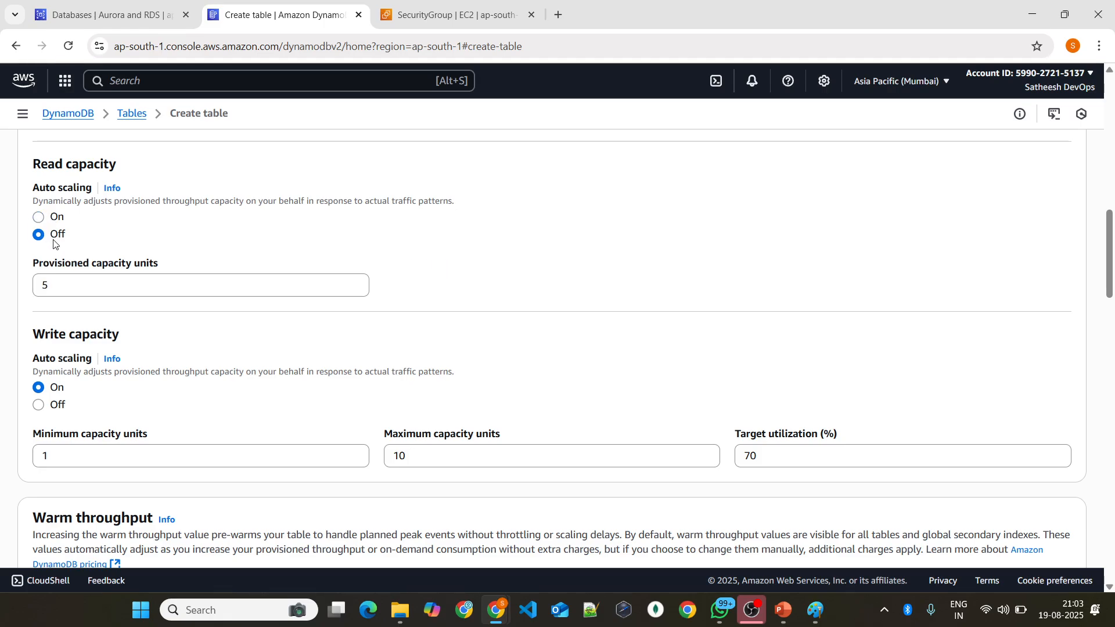
pyautogui.click(64, 287)
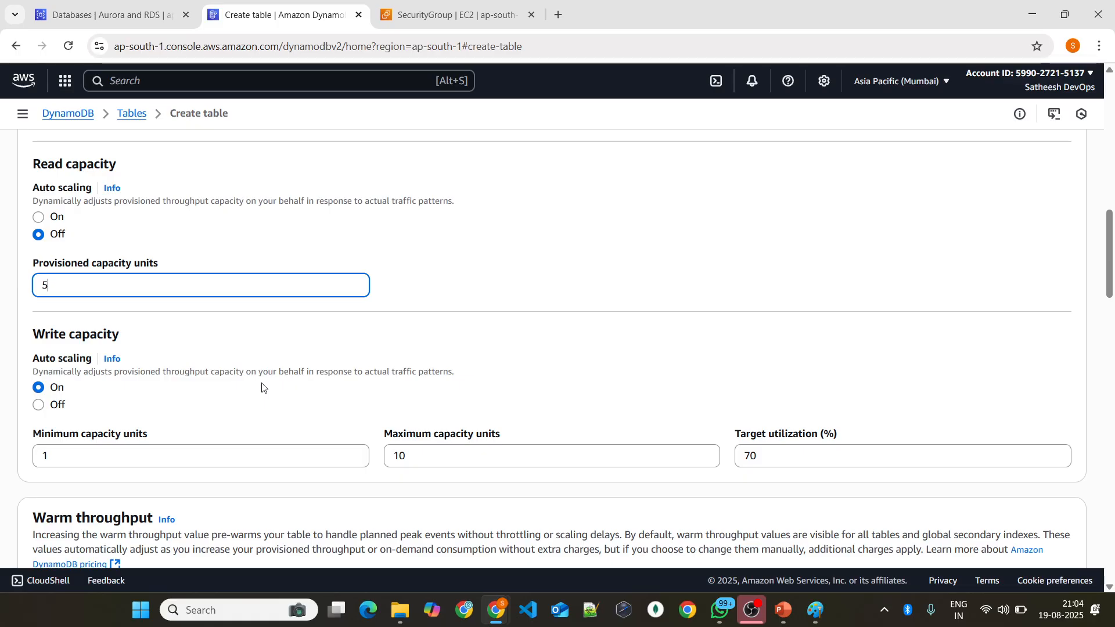
pyautogui.scroll(3, 325, 357)
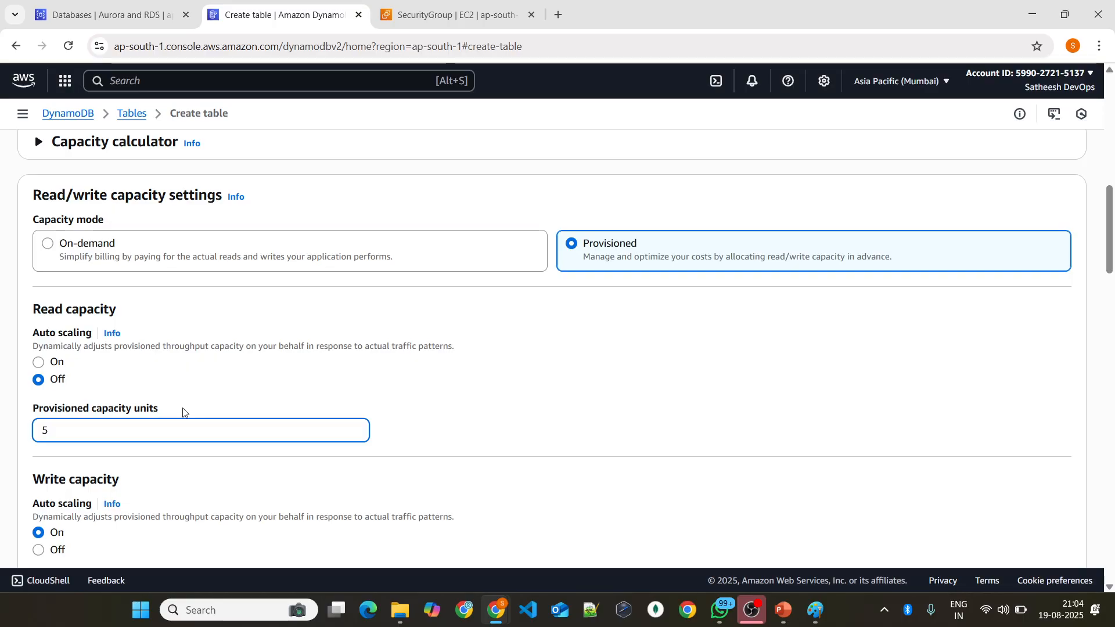
pyautogui.scroll(-3, 36, 191)
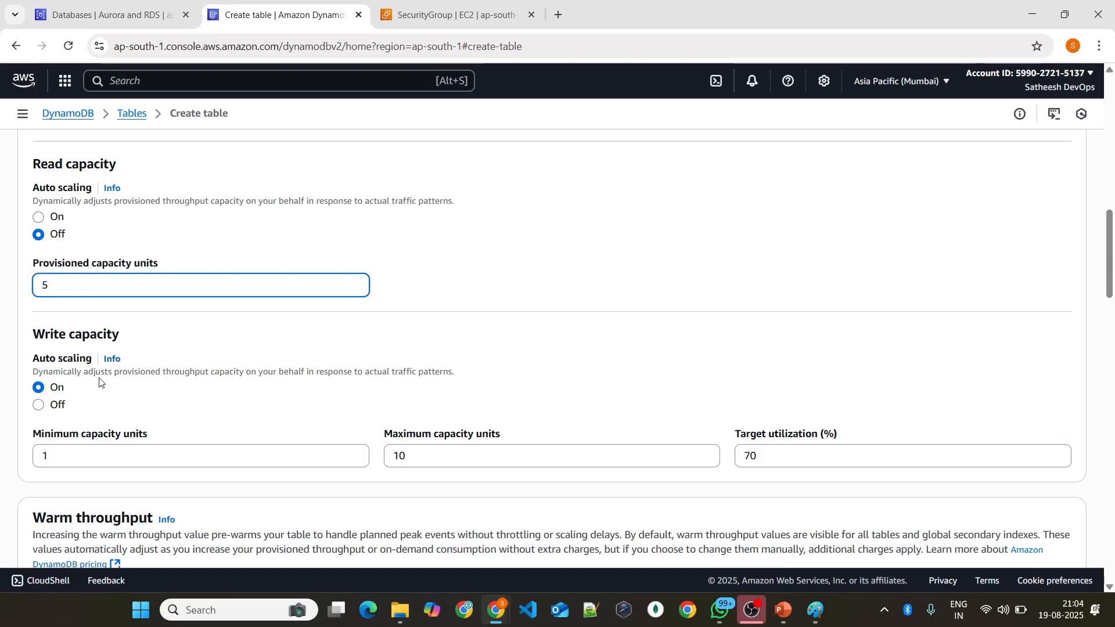
pyautogui.scroll(4, 174, 375)
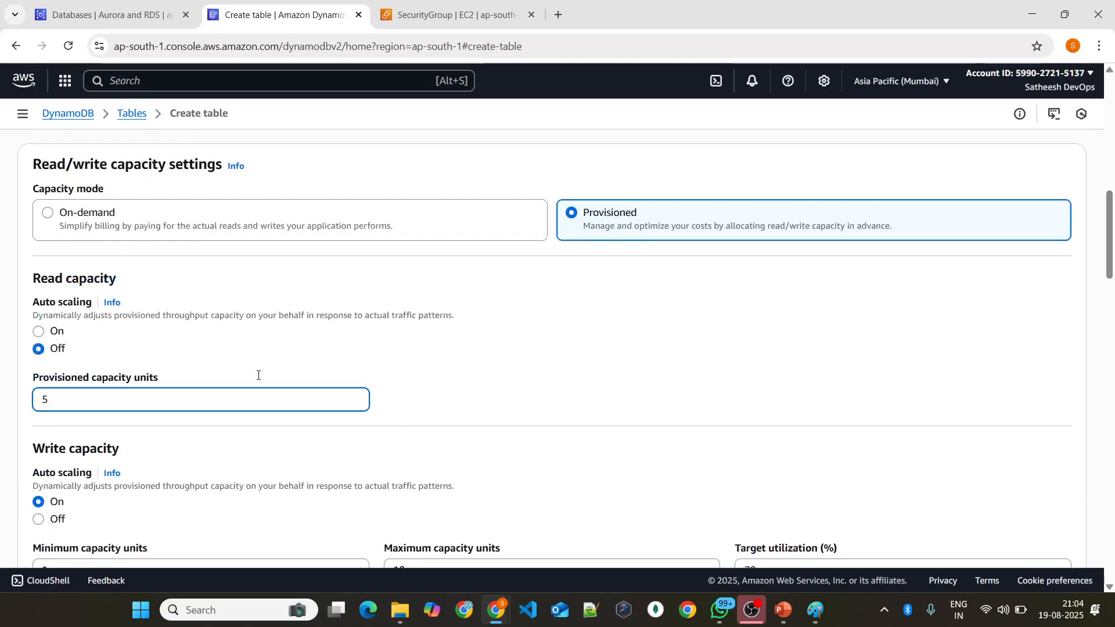
# Step: Compare the Provisioned and On-demand capacity modes again and set the table's capacity mode to On-demand
pyautogui.scroll(-7, 145, 354)
pyautogui.scroll(4, 136, 357)
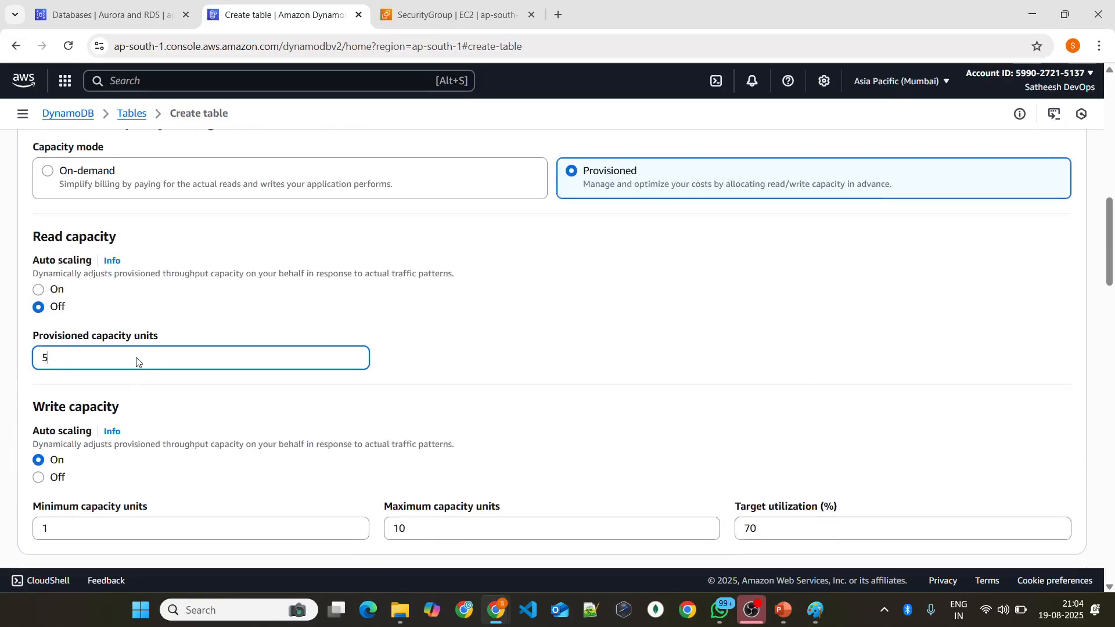
pyautogui.click(47, 172)
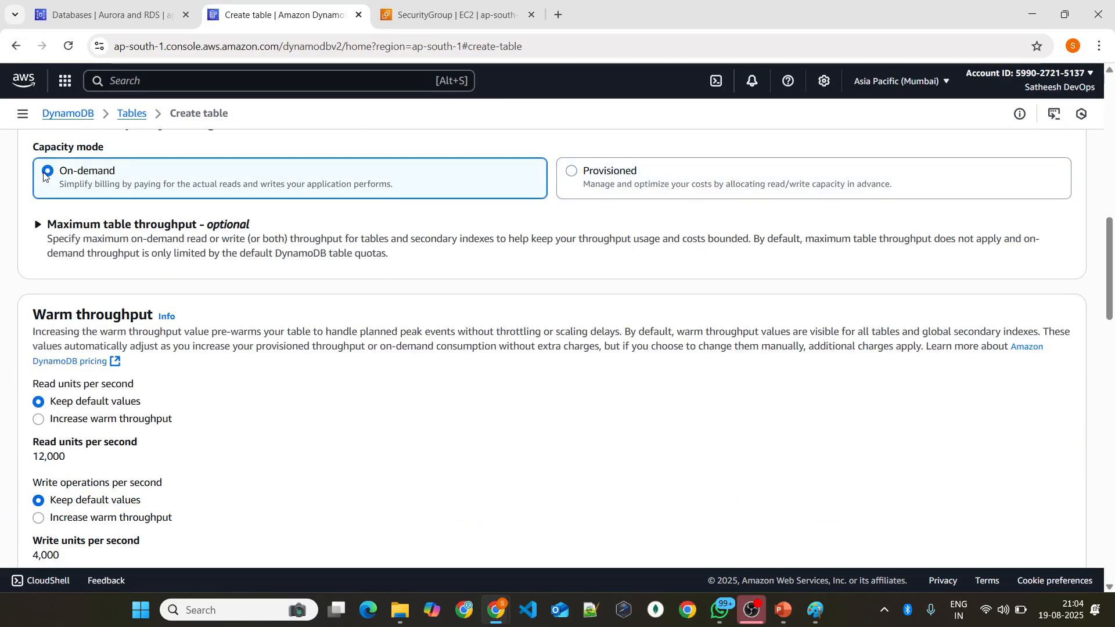
pyautogui.click(632, 181)
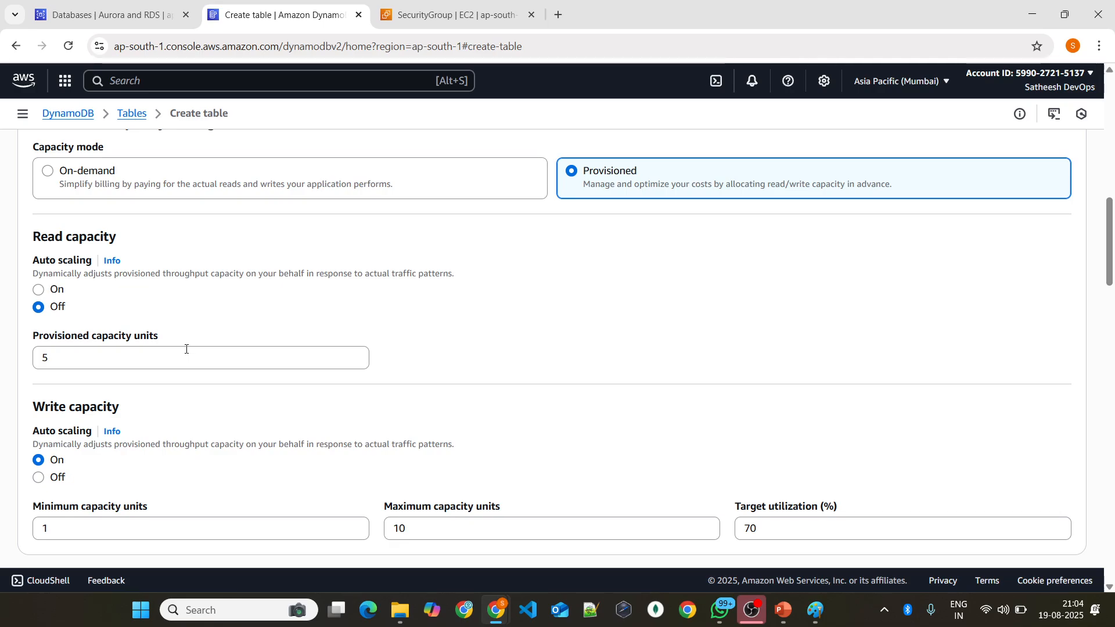
pyautogui.click(125, 187)
pyautogui.scroll(-1, 472, 215)
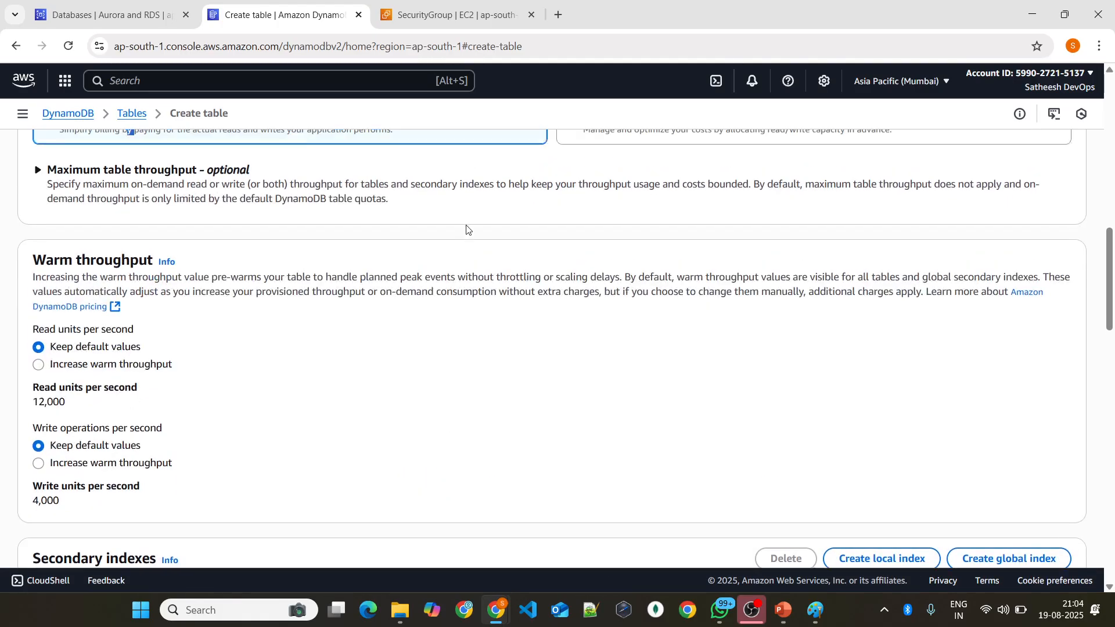
# Step: Examine the default warm throughput values for read units and write units per second
pyautogui.scroll(2, 466, 230)
pyautogui.scroll(-2, 316, 256)
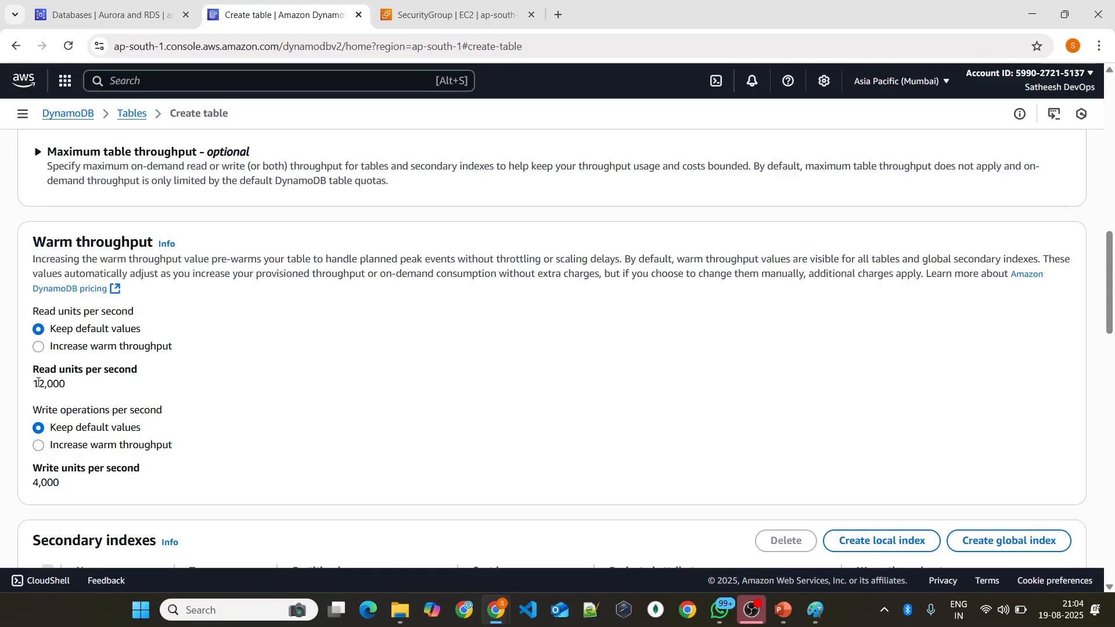
pyautogui.moveTo(33, 370)
pyautogui.mouseDown()
pyautogui.moveTo(123, 371)
pyautogui.moveTo(33, 386)
pyautogui.mouseUp()
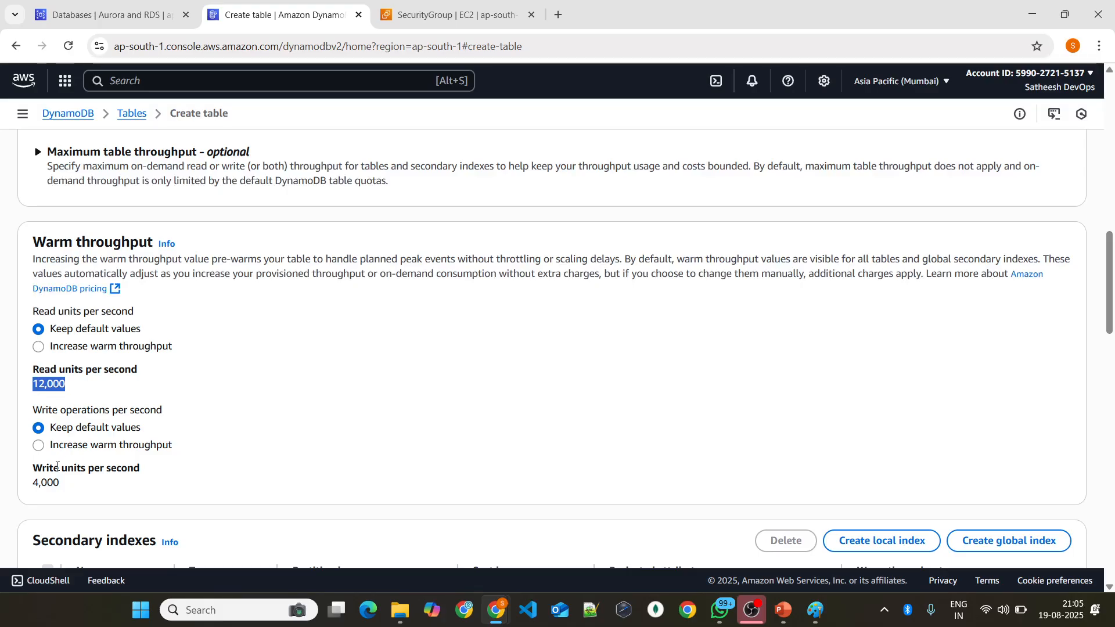
pyautogui.moveTo(53, 467)
pyautogui.mouseDown()
pyautogui.moveTo(95, 458)
pyautogui.moveTo(66, 486)
pyautogui.mouseUp()
pyautogui.click(67, 486)
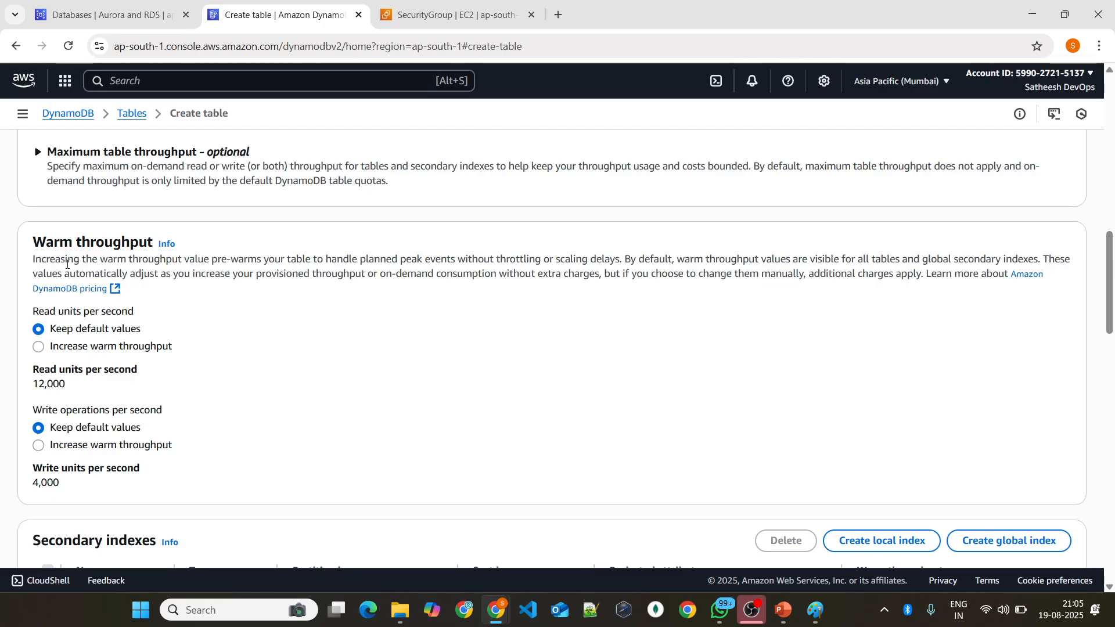
# Step: Try the customer managed key option for encryption at rest, view the available KMS keys, and return to AWS owned key
pyautogui.scroll(-4, 198, 383)
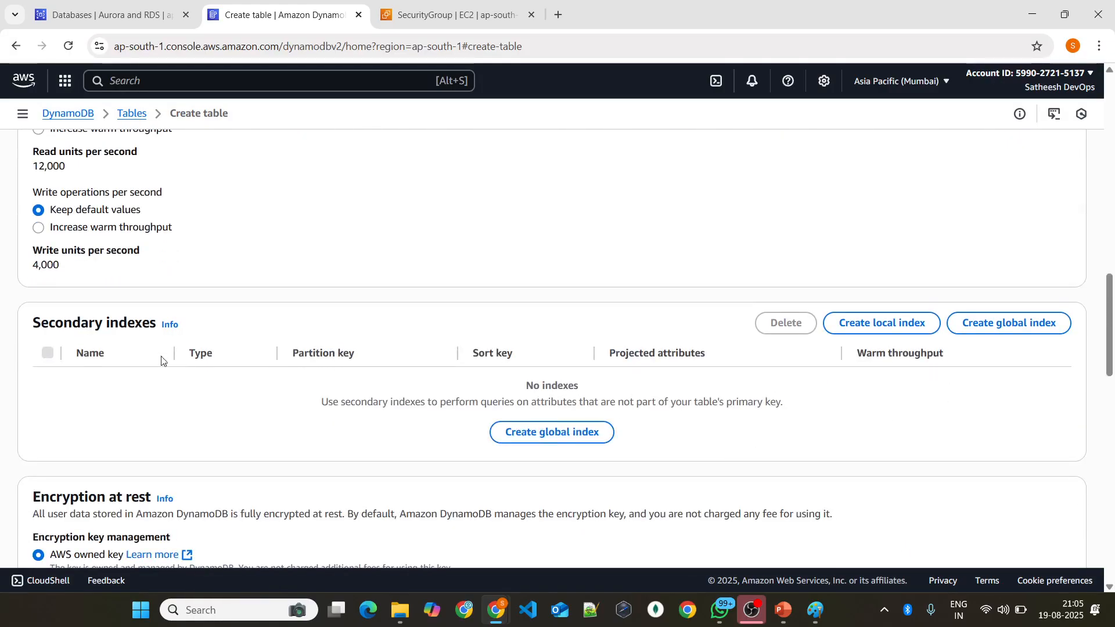
pyautogui.scroll(-2, 412, 367)
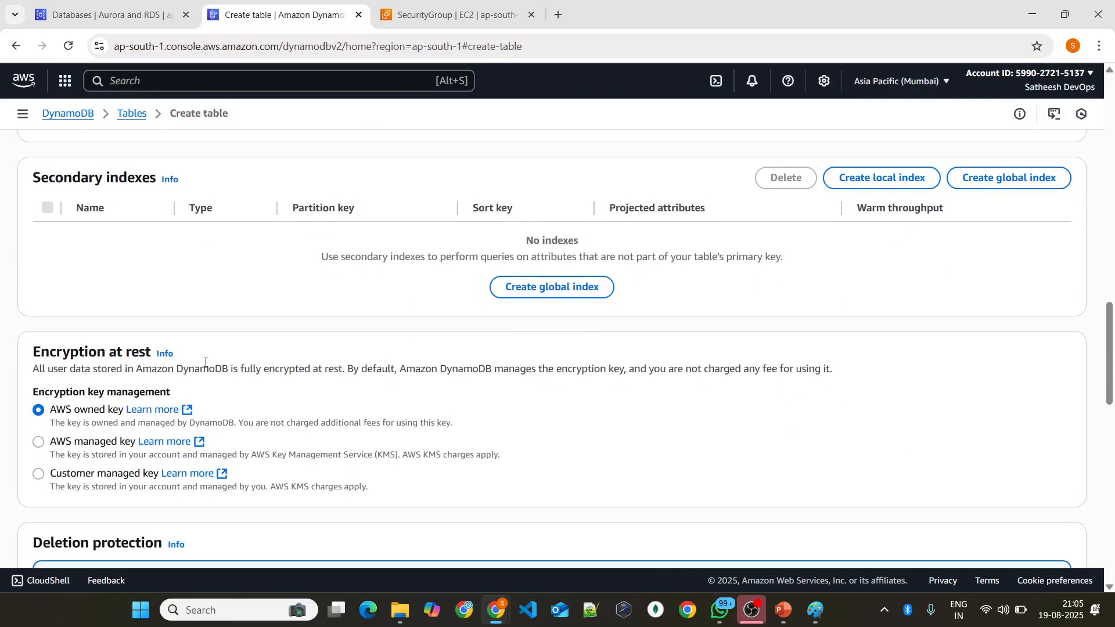
pyautogui.scroll(-2, 205, 362)
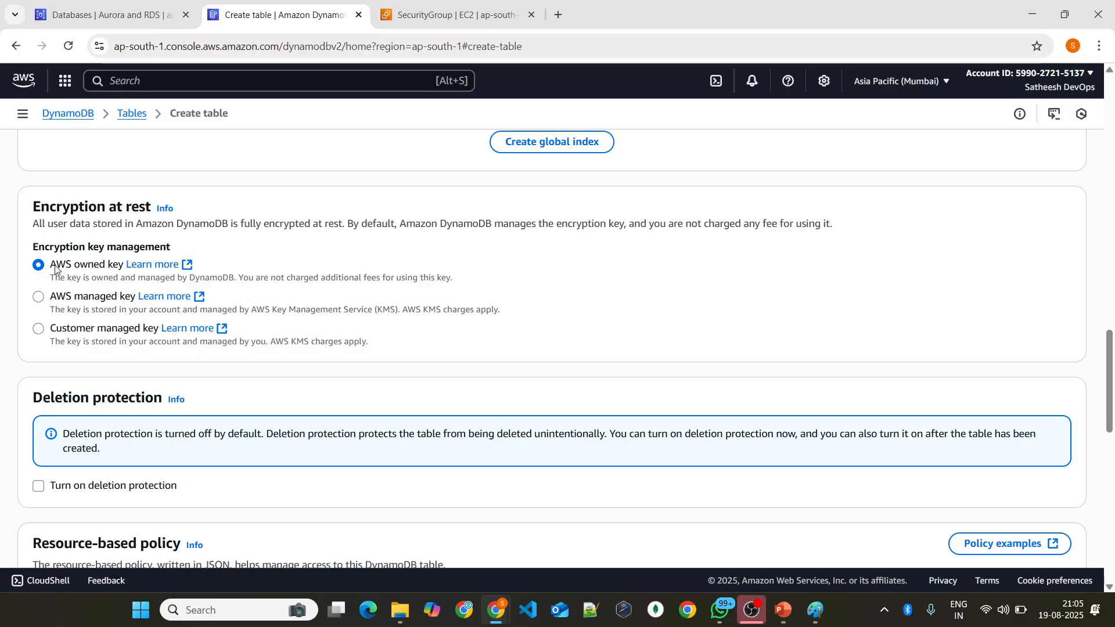
pyautogui.moveTo(55, 267); pyautogui.dragTo(118, 267)
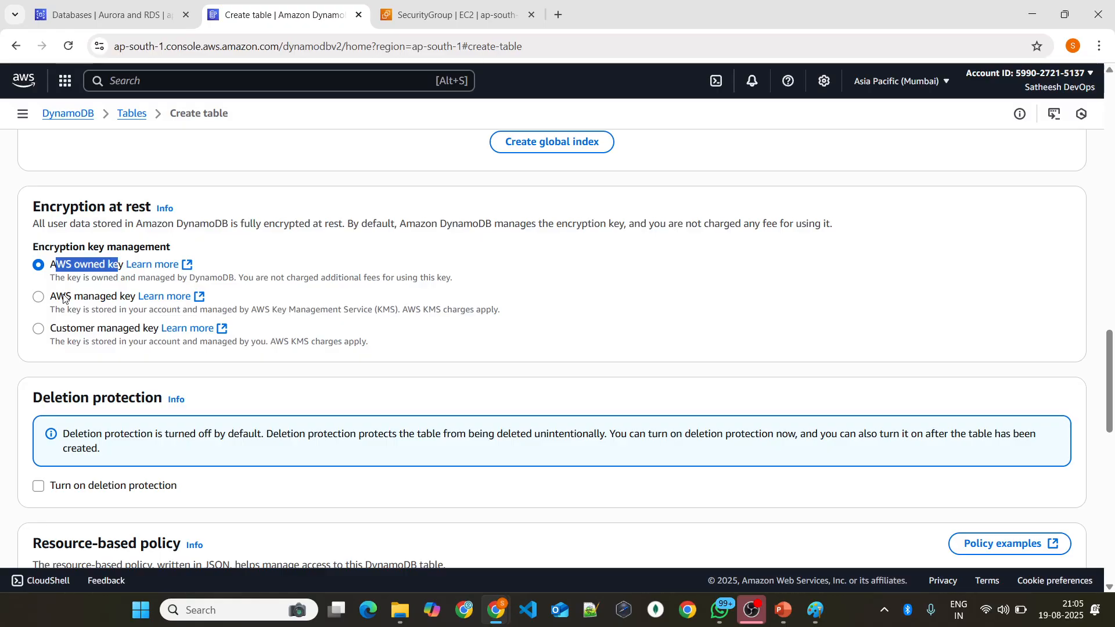
pyautogui.click(55, 268)
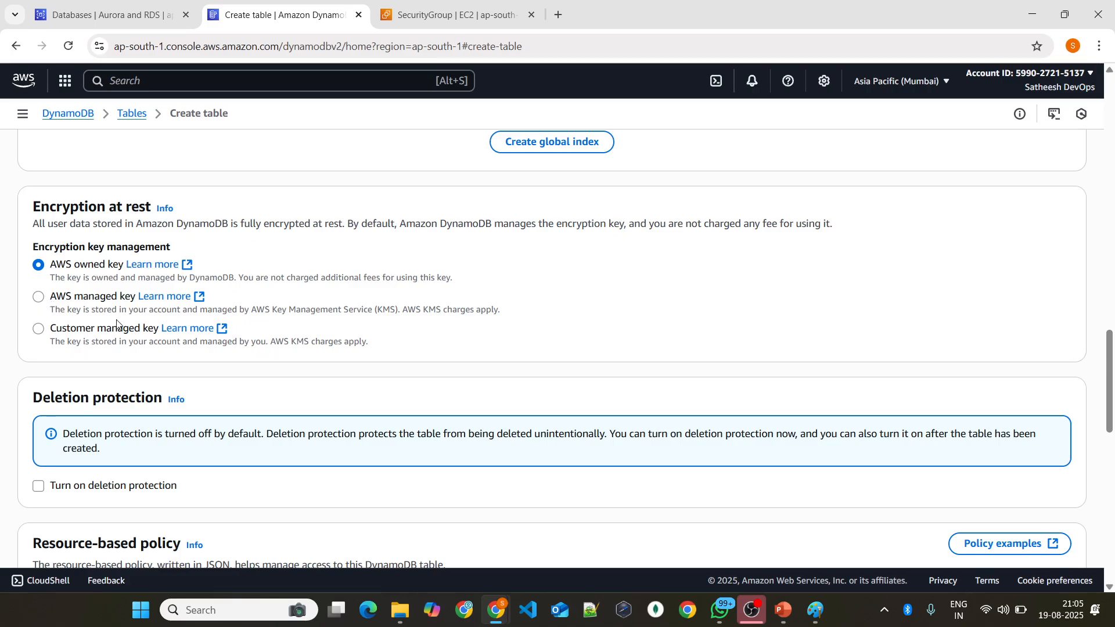
pyautogui.click(89, 337)
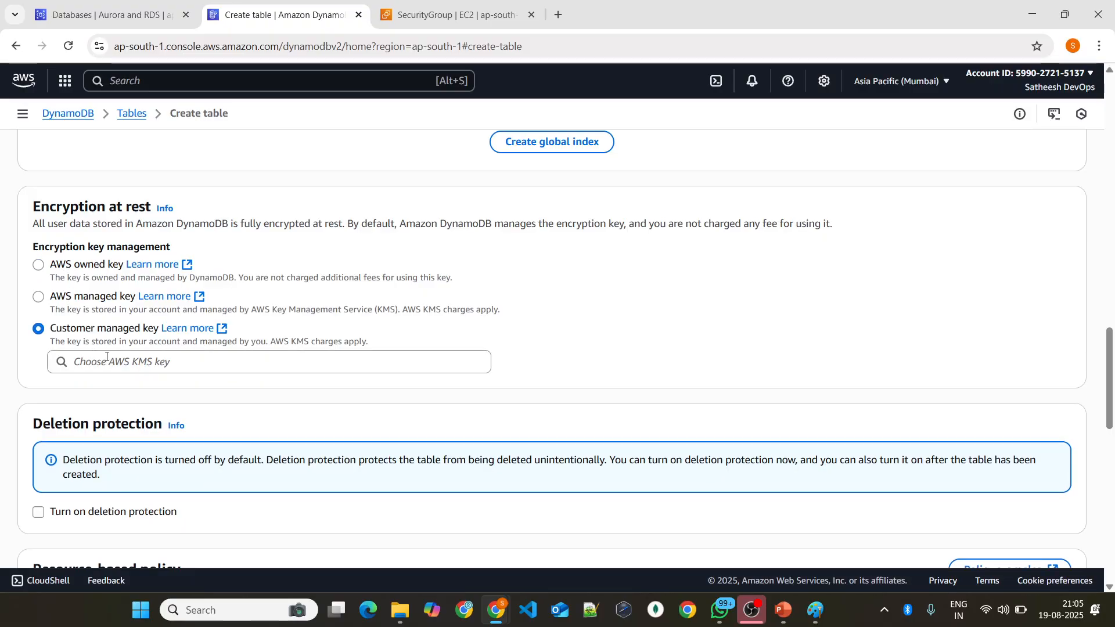
pyautogui.click(132, 355)
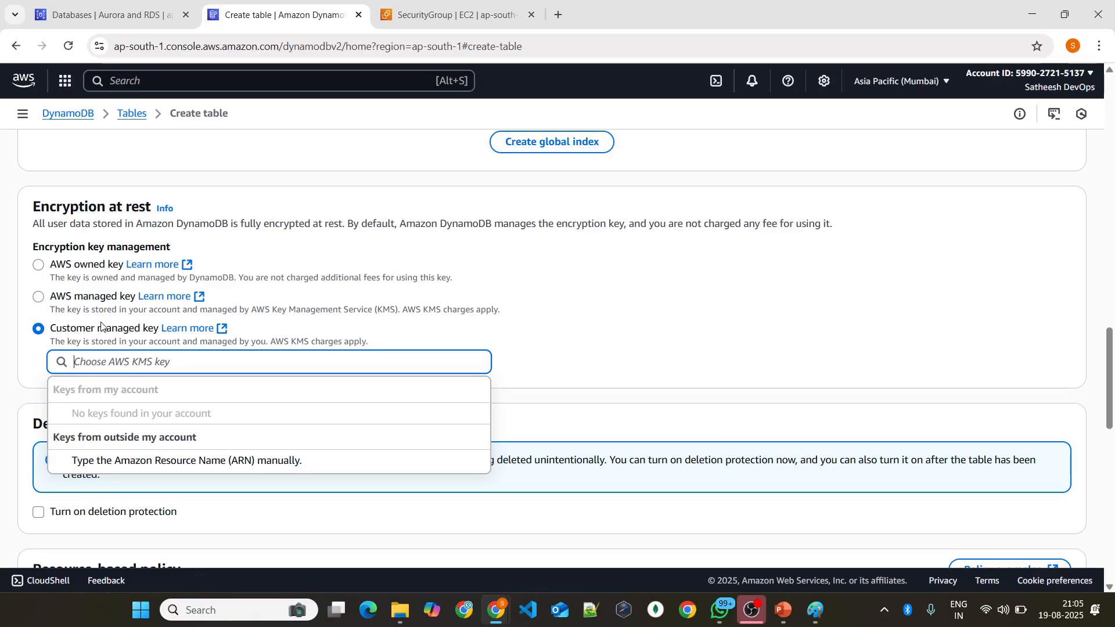
pyautogui.click(84, 262)
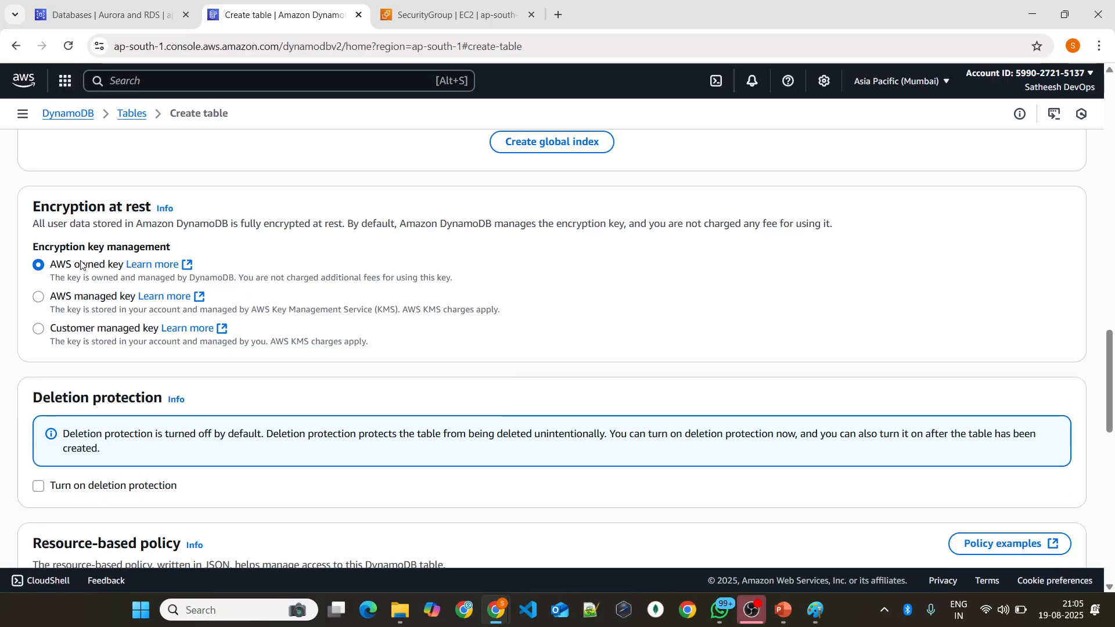
# Step: Review the deletion protection, resource-based policy and tags sections of the table settings
pyautogui.scroll(-2, 123, 299)
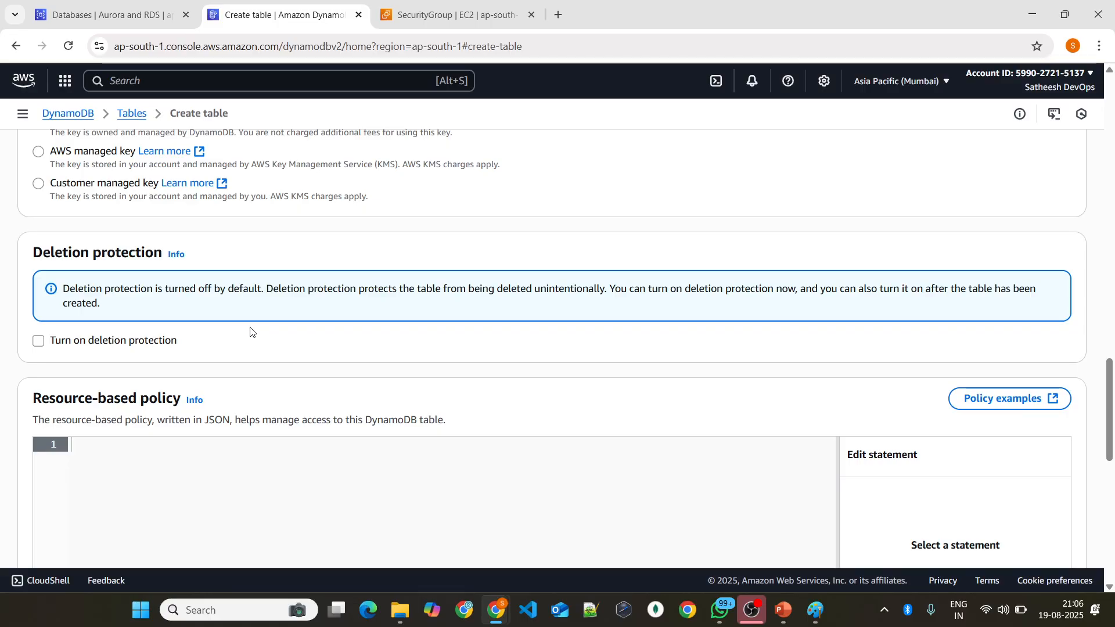
pyautogui.scroll(-6, 480, 346)
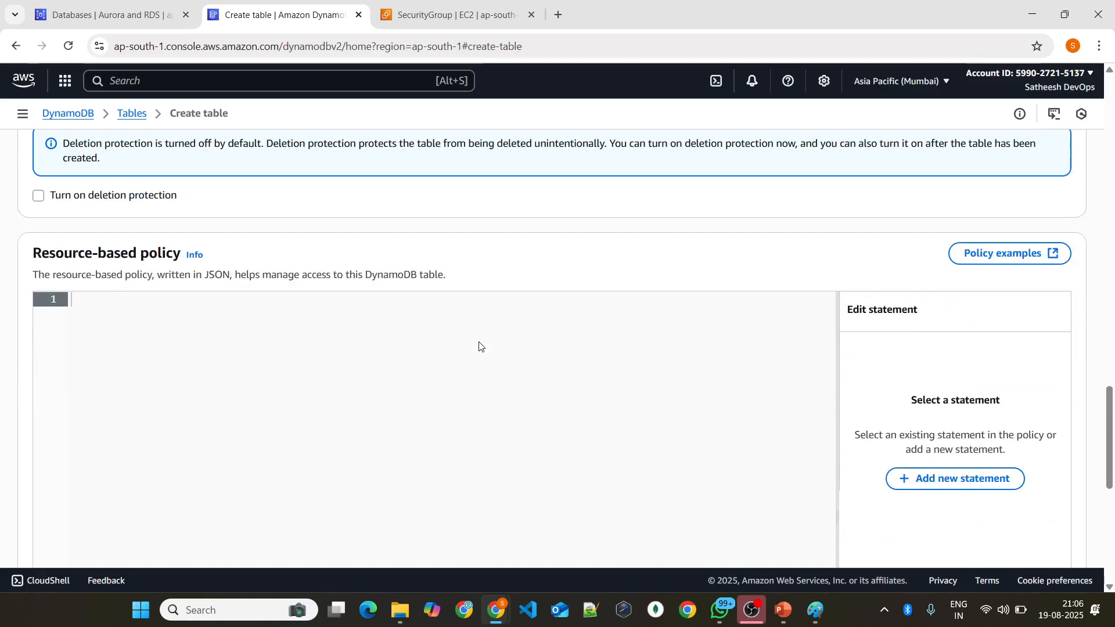
pyautogui.scroll(4, 47, 248)
pyautogui.scroll(-3, 265, 314)
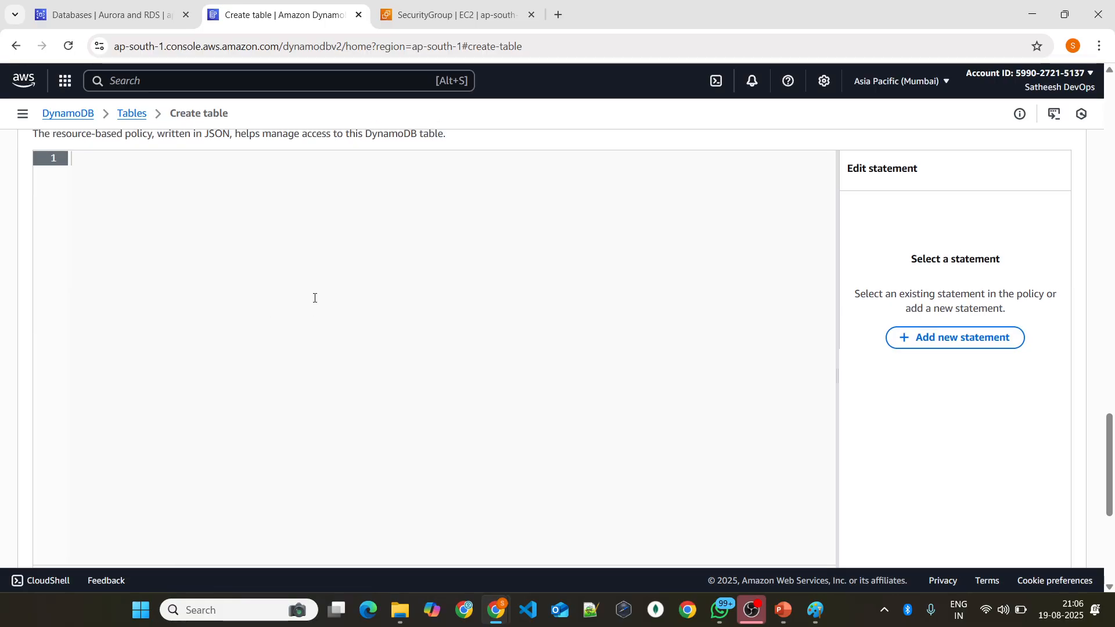
pyautogui.scroll(3, 239, 288)
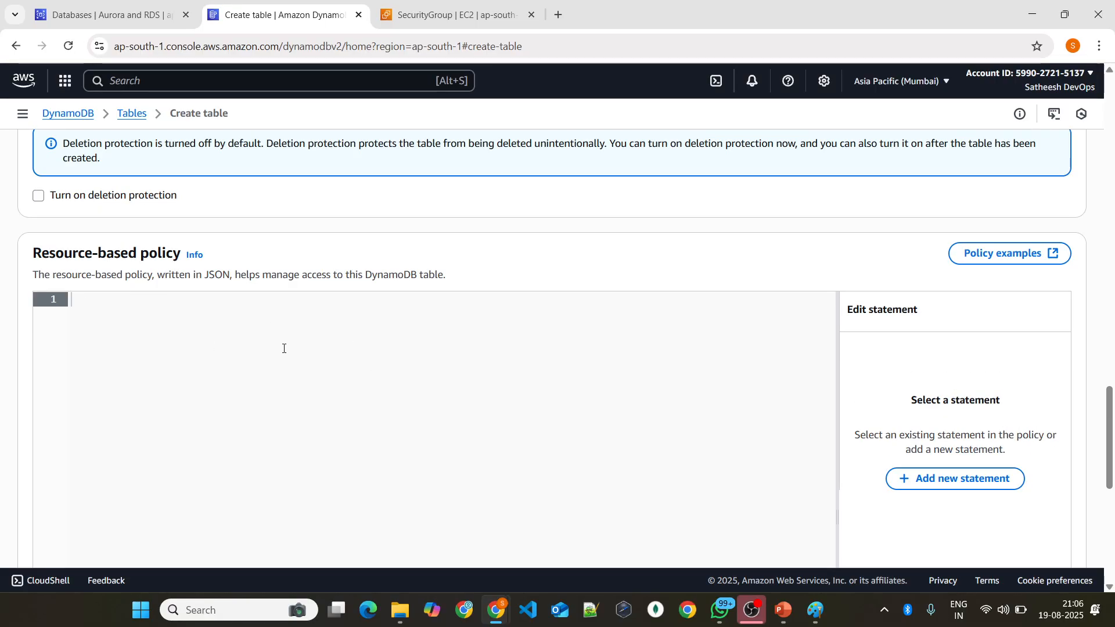
pyautogui.scroll(-7, 389, 435)
pyautogui.scroll(-1, 378, 399)
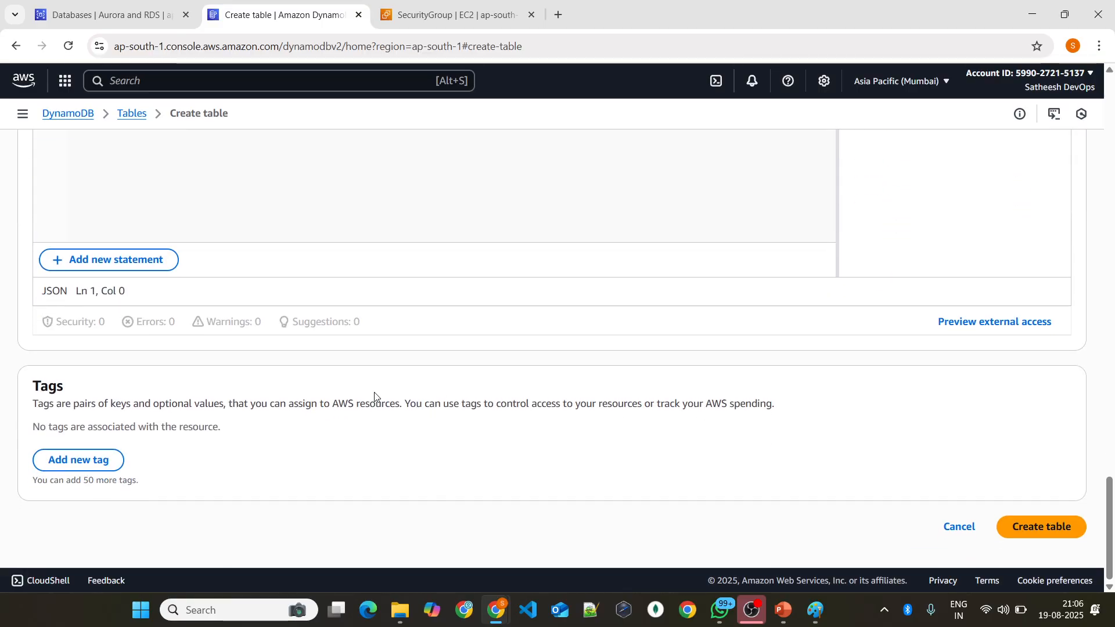
pyautogui.scroll(5, 399, 378)
pyautogui.scroll(-3, 400, 385)
pyautogui.scroll(-2, 807, 414)
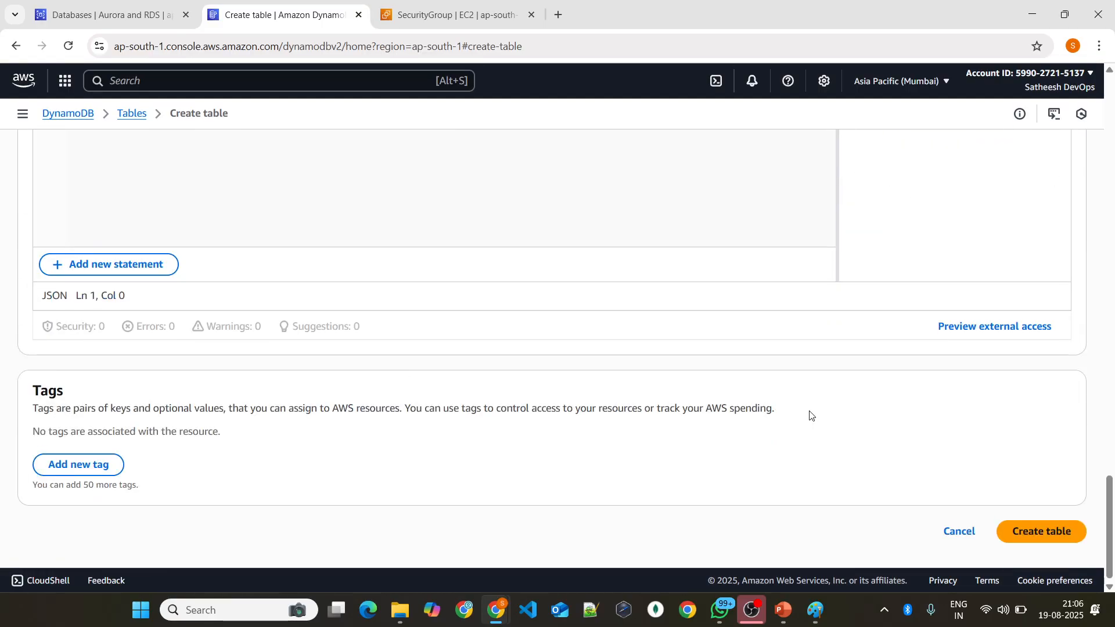
# Step: Create the phoenix-dynamodb table with the configured settings
pyautogui.scroll(11, 807, 413)
pyautogui.scroll(-11, 806, 412)
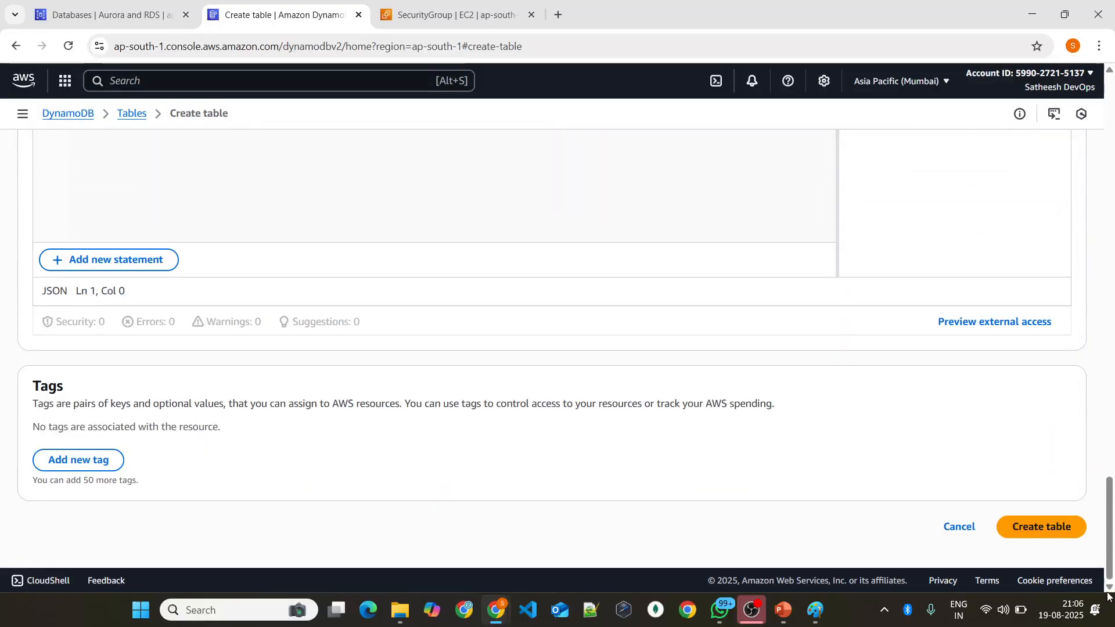
pyautogui.click(1045, 533)
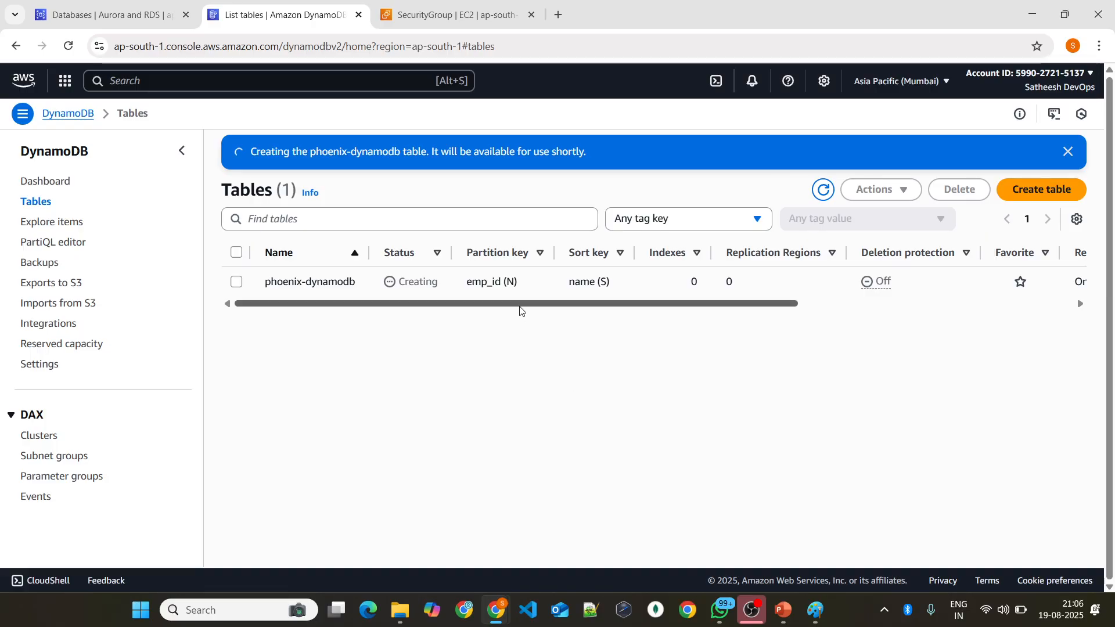
# Step: Check the status of phoenix-database in the RDS database list, then of phoenix-dynamodb in the DynamoDB tables list
pyautogui.moveTo(519, 304); pyautogui.dragTo(176, 301)
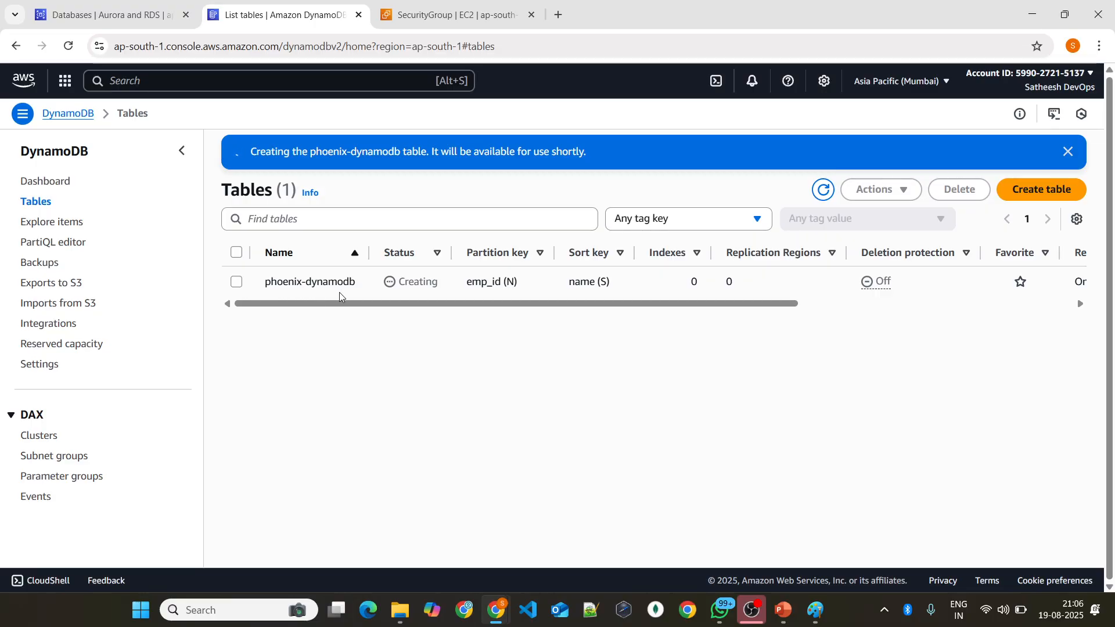
pyautogui.click(96, 5)
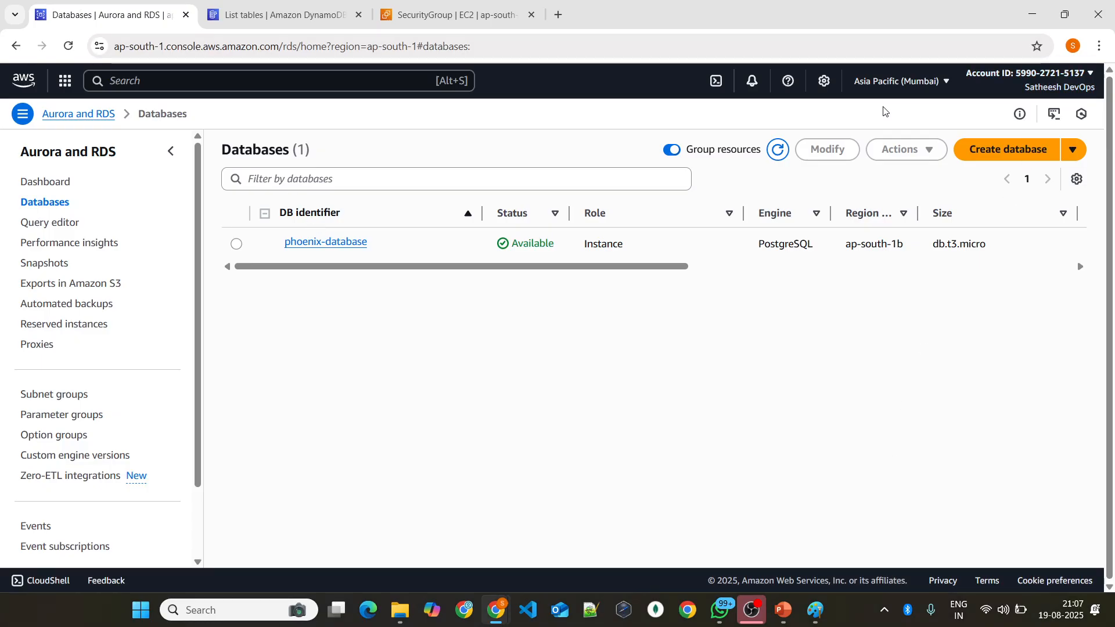
pyautogui.hotkey('ctrl', 'Tab')
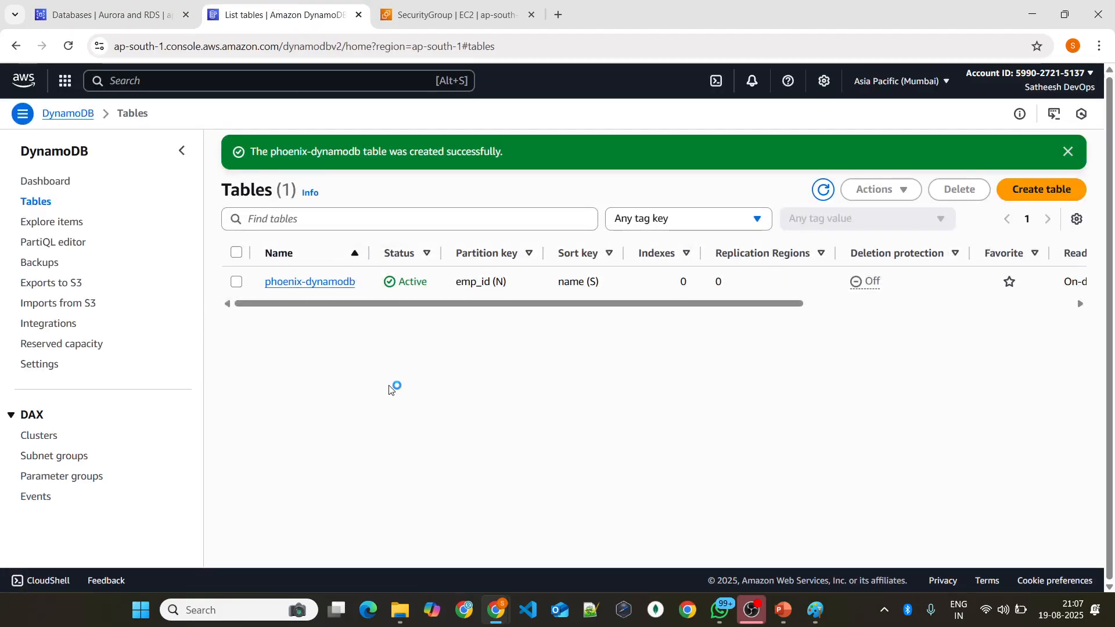
pyautogui.moveTo(383, 297); pyautogui.dragTo(259, 334)
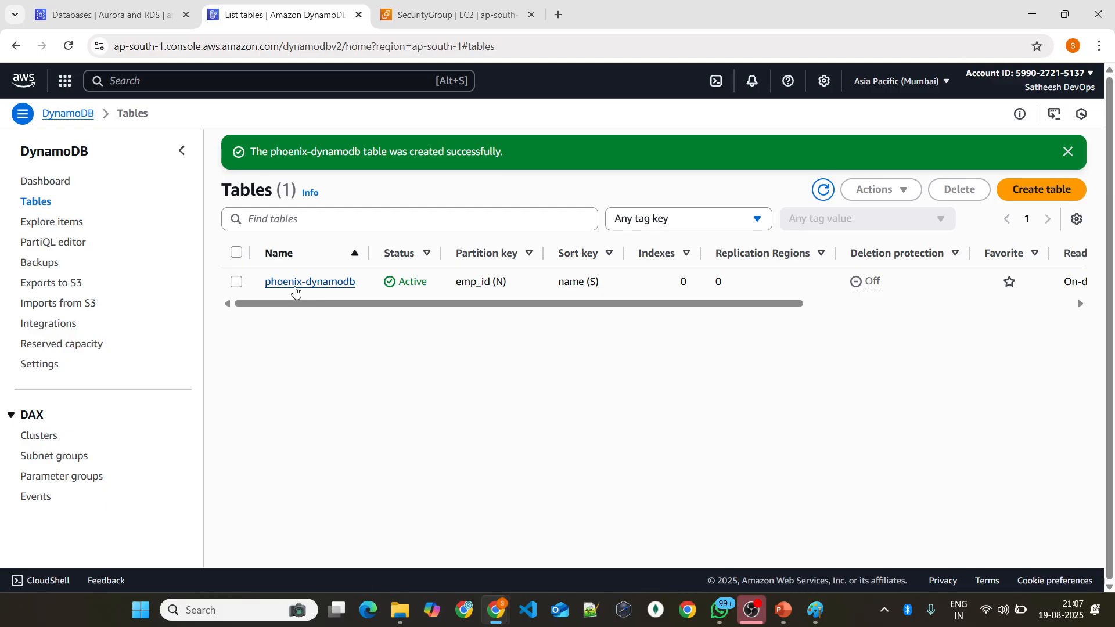
# Step: Open the phoenix-dynamodb table and examine its partition key, sort key and capacity mode
pyautogui.click(295, 282)
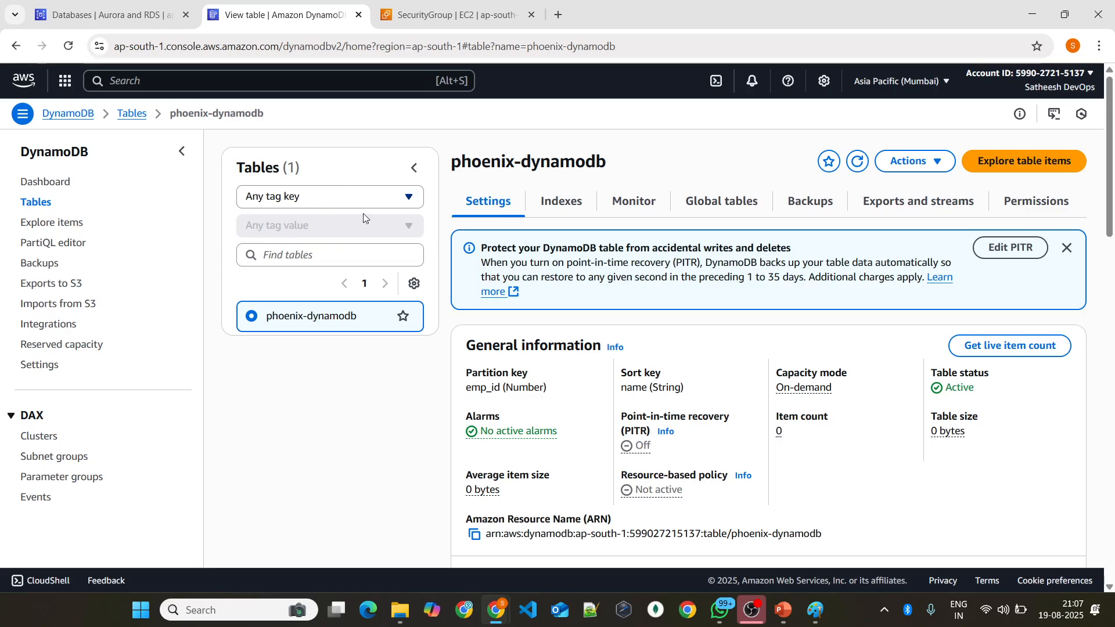
pyautogui.scroll(-1, 549, 284)
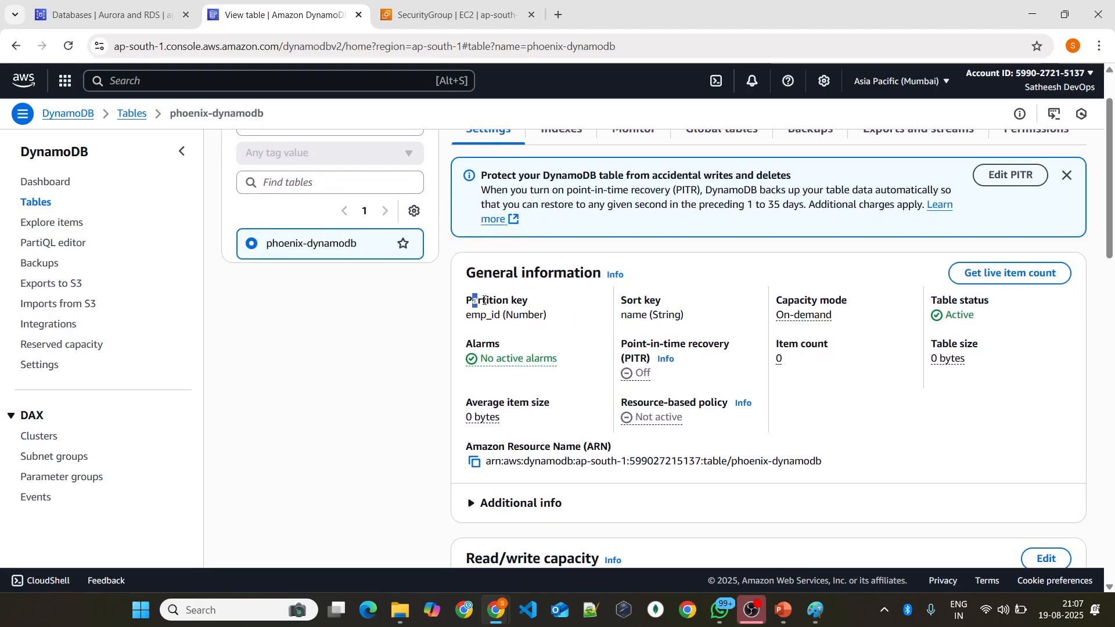
pyautogui.moveTo(471, 300); pyautogui.dragTo(547, 315)
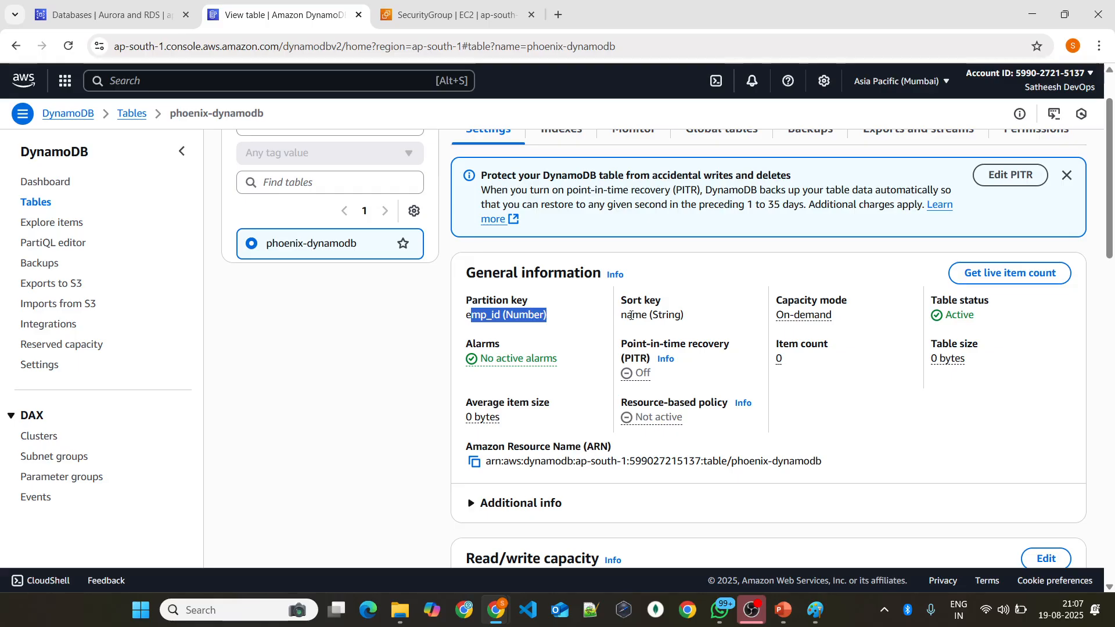
pyautogui.moveTo(620, 315); pyautogui.dragTo(683, 313)
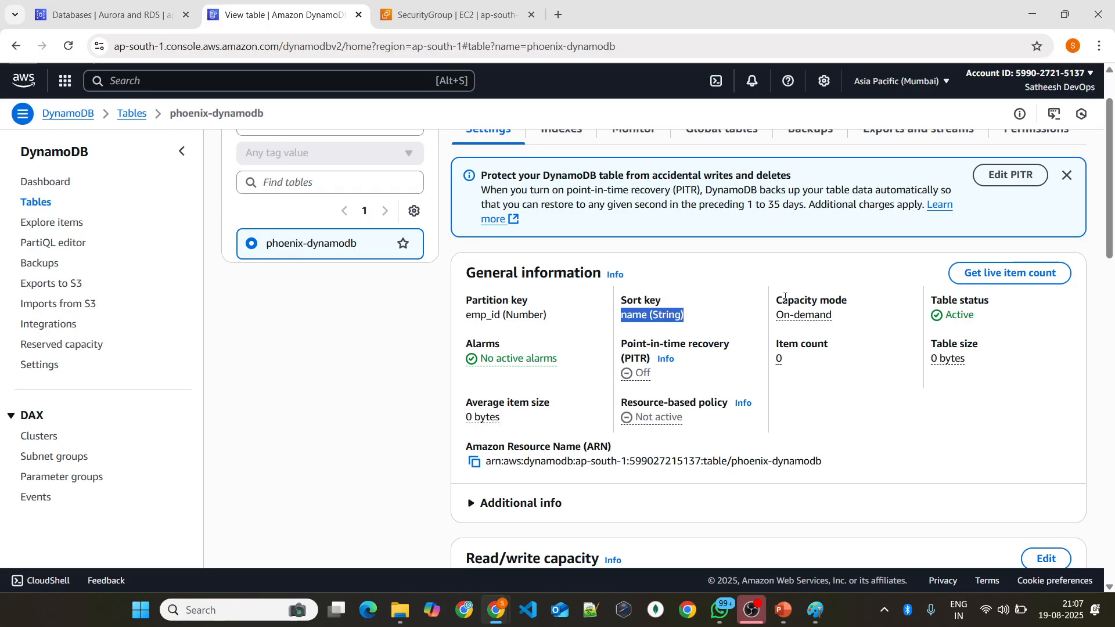
pyautogui.moveTo(782, 299); pyautogui.dragTo(839, 326)
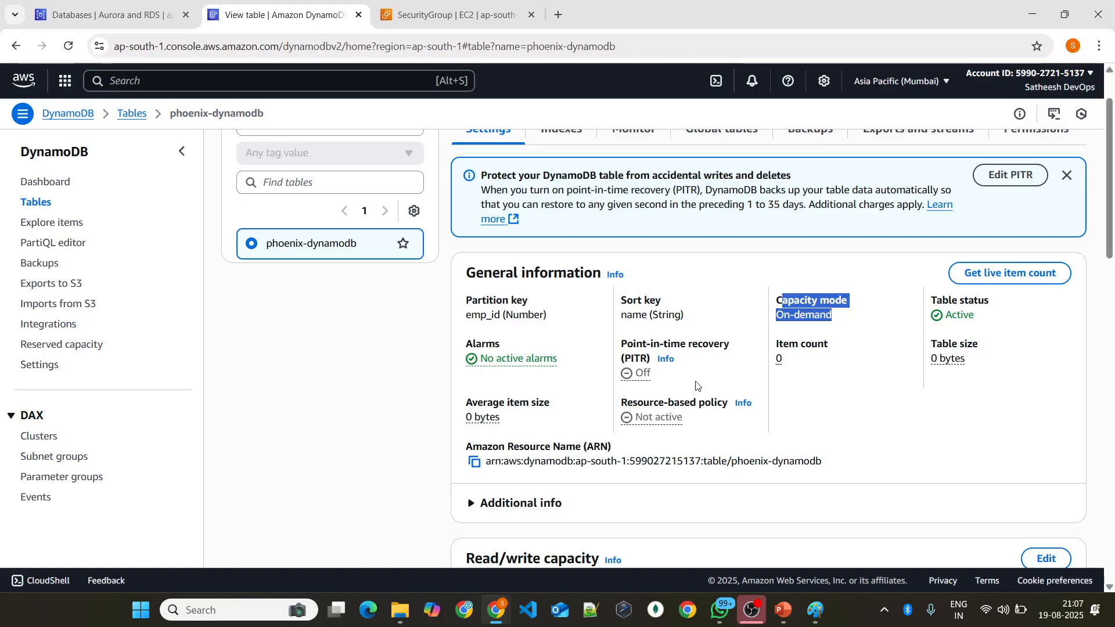
# Step: Review the table's read/write capacity, auto scaling, deletion protection, Time to Live and encryption settings
pyautogui.scroll(-12, 634, 418)
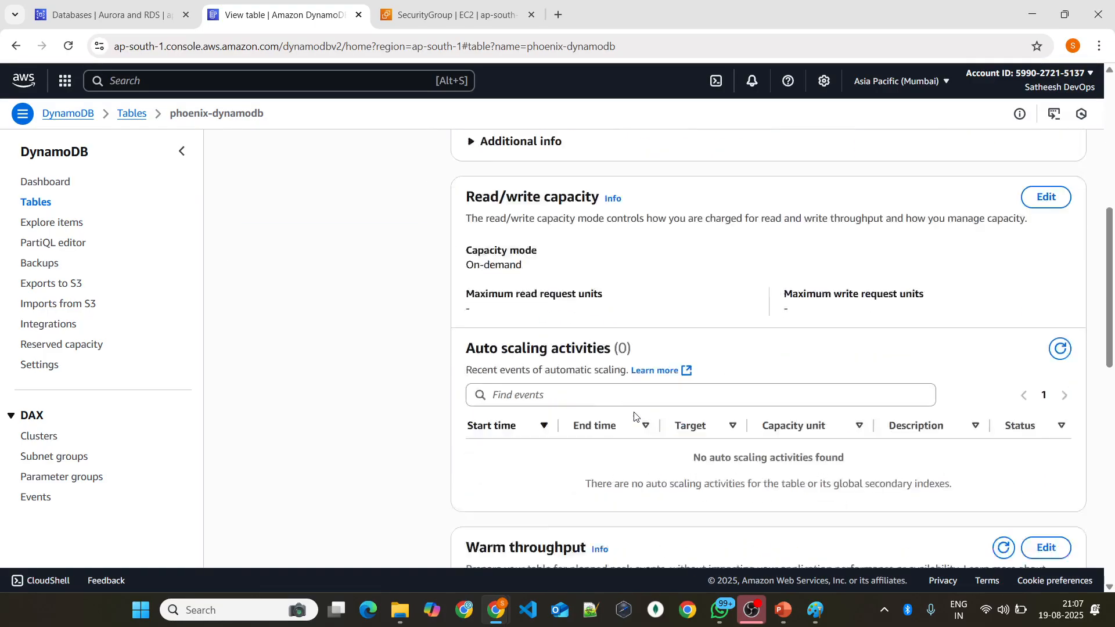
pyautogui.scroll(-3, 634, 418)
pyautogui.scroll(6, 627, 412)
pyautogui.scroll(-8, 625, 409)
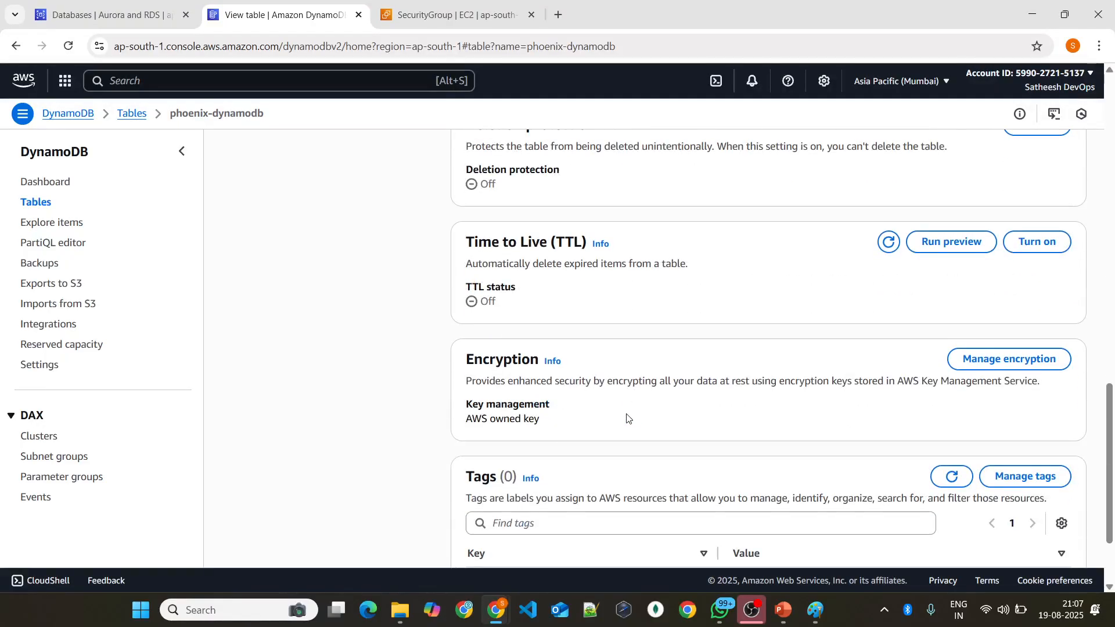
pyautogui.scroll(10, 620, 406)
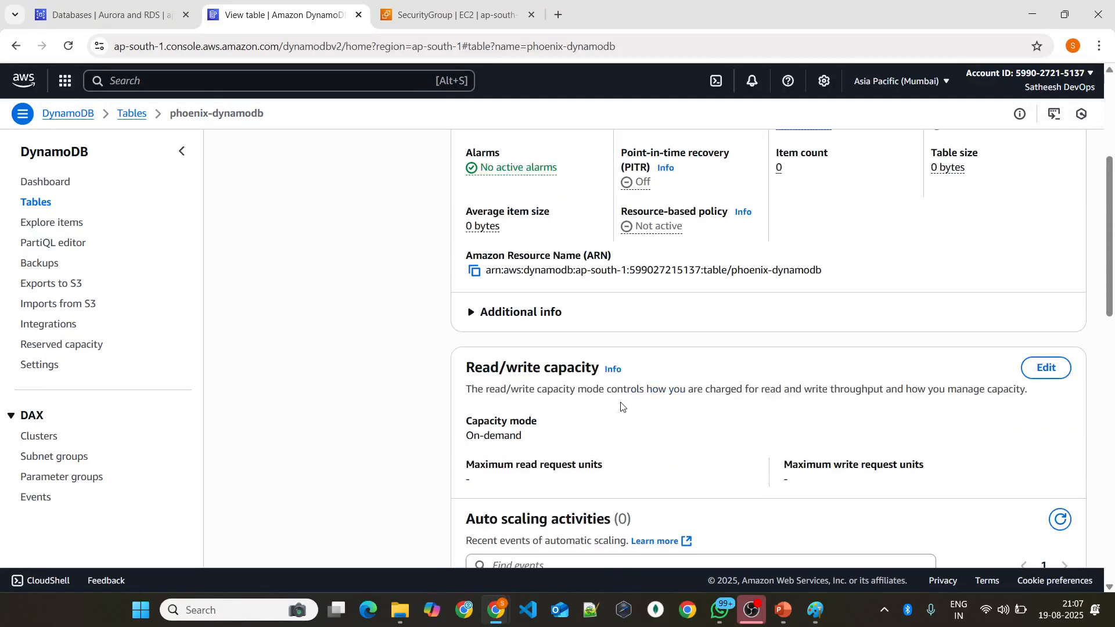
# Step: Dismiss the point-in-time recovery notice and open the item explorer for the phoenix-dynamodb table
pyautogui.scroll(5, 621, 405)
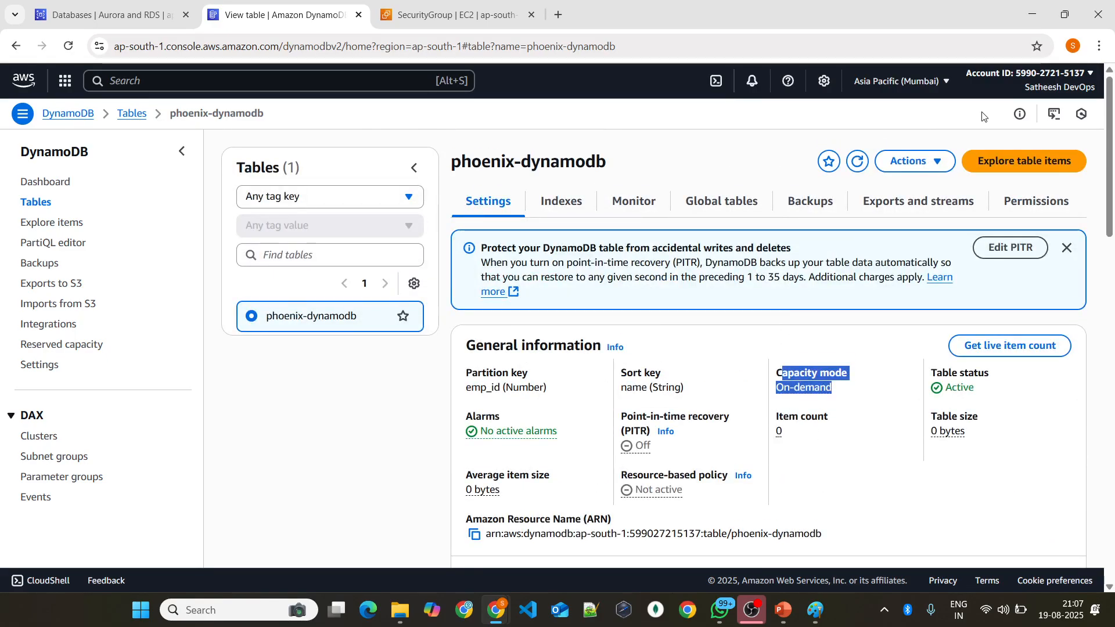
pyautogui.click(1067, 248)
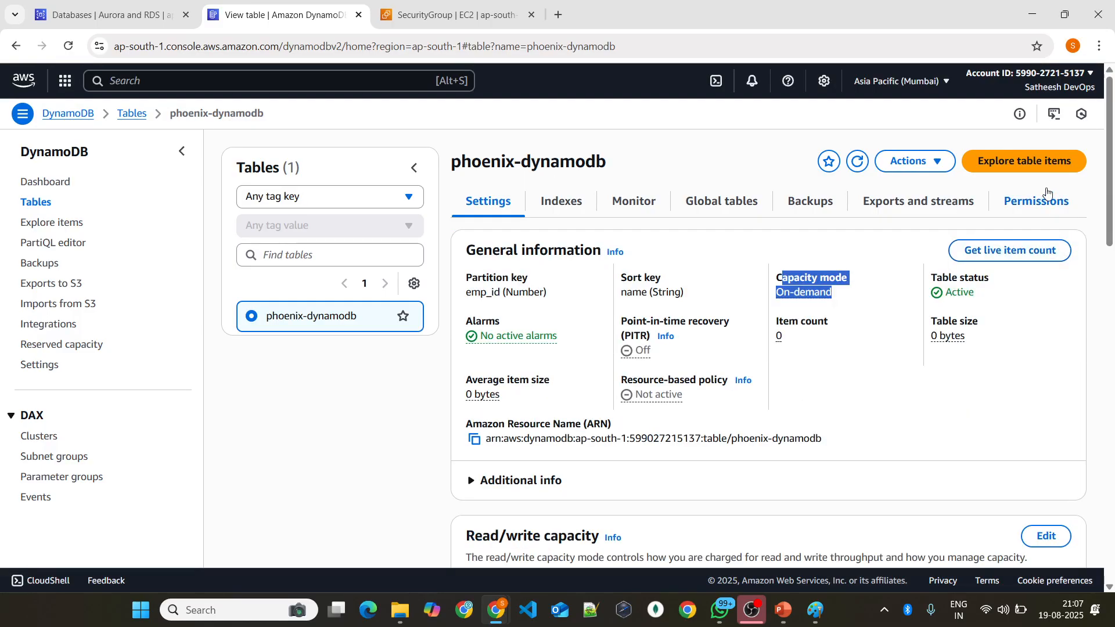
pyautogui.click(996, 169)
pyautogui.scroll(-2, 801, 277)
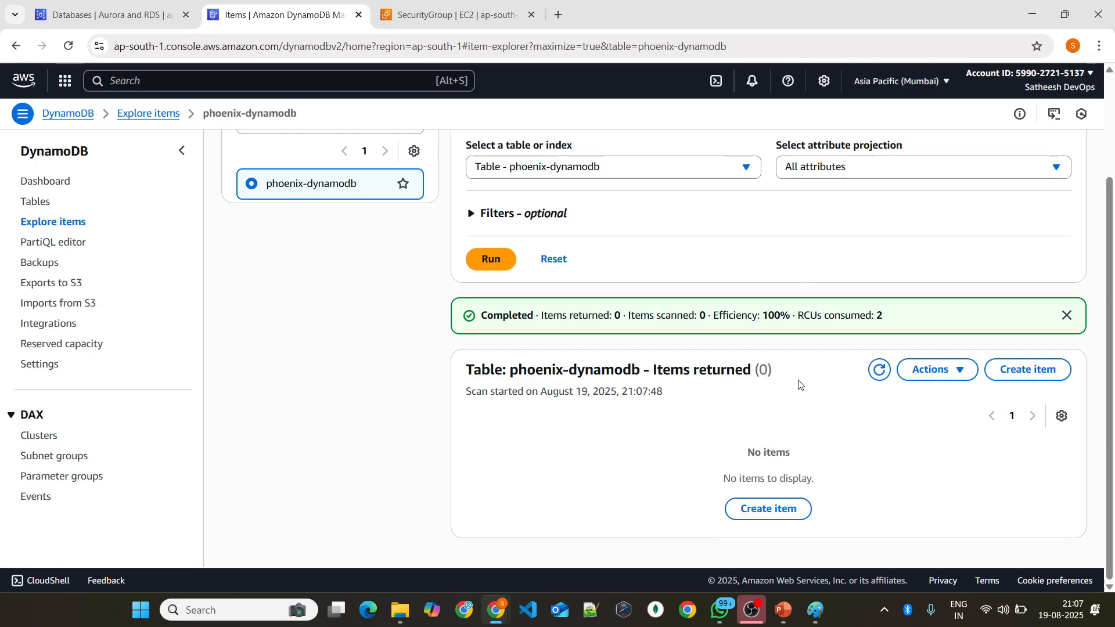
# Step: Start a new item in phoenix-dynamodb with emp_id 100 and the employee's name as the sort key value
pyautogui.click(1022, 370)
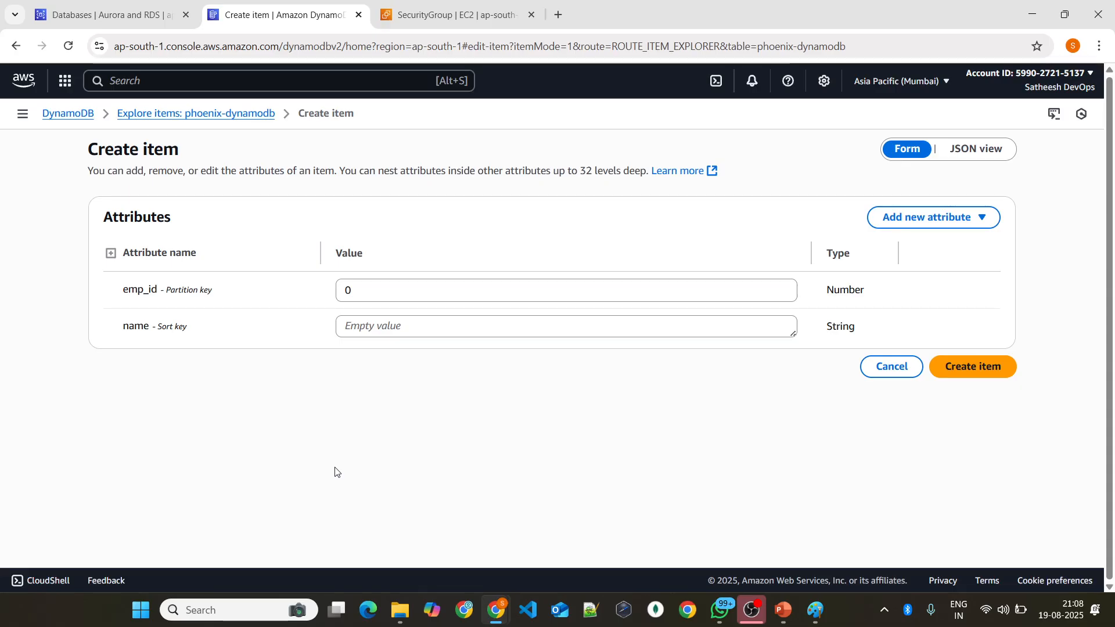
pyautogui.click(395, 288)
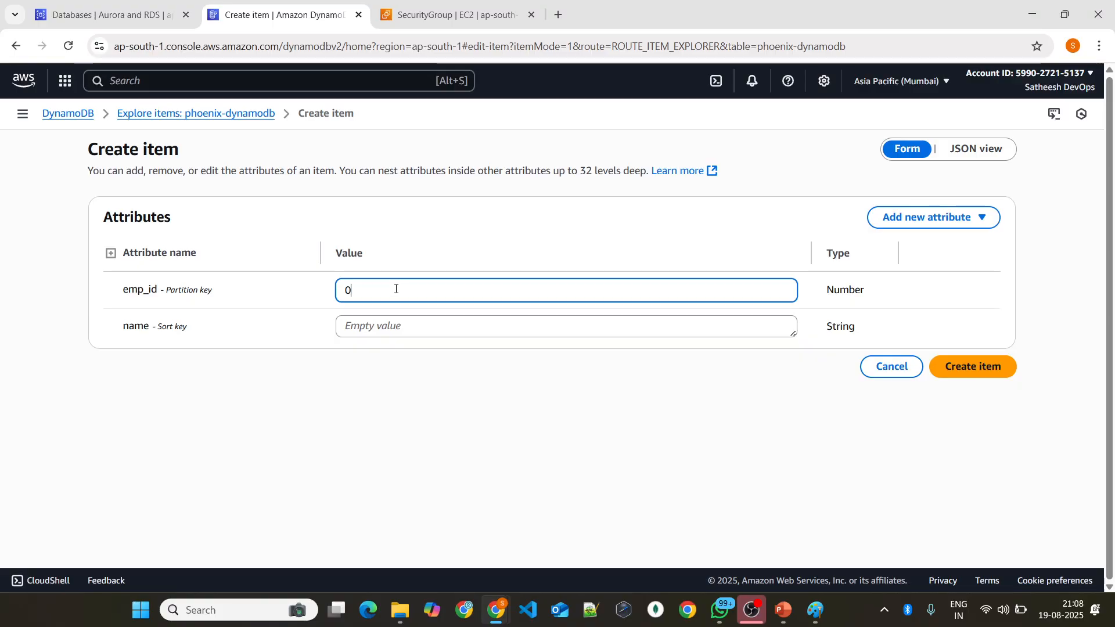
pyautogui.press('BackSpace')
pyautogui.write('100')
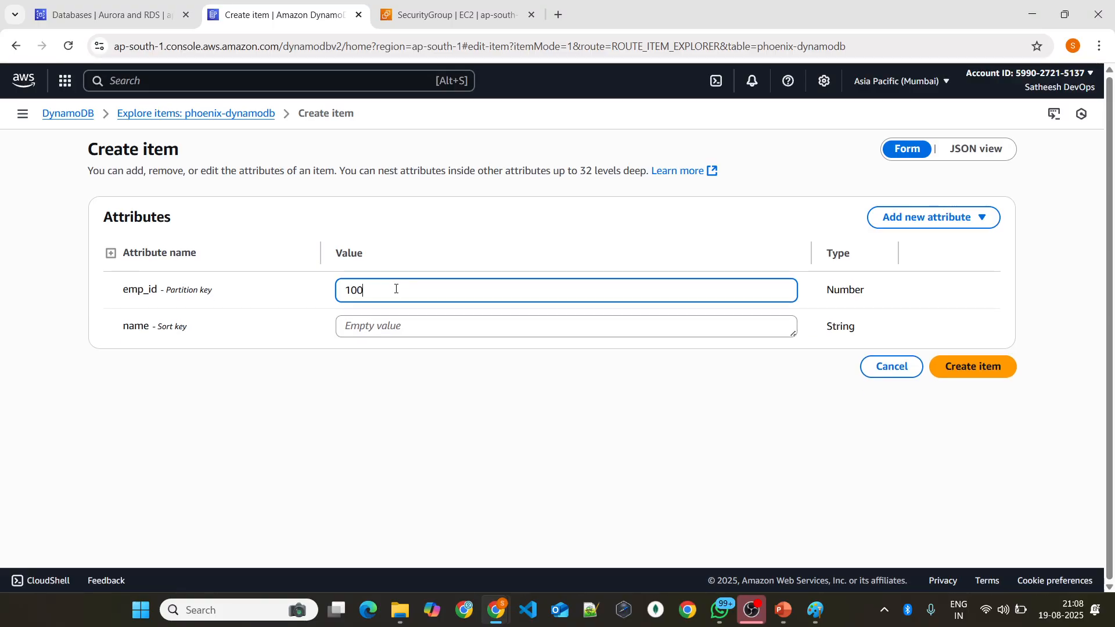
pyautogui.click(408, 324)
pyautogui.write('sath')
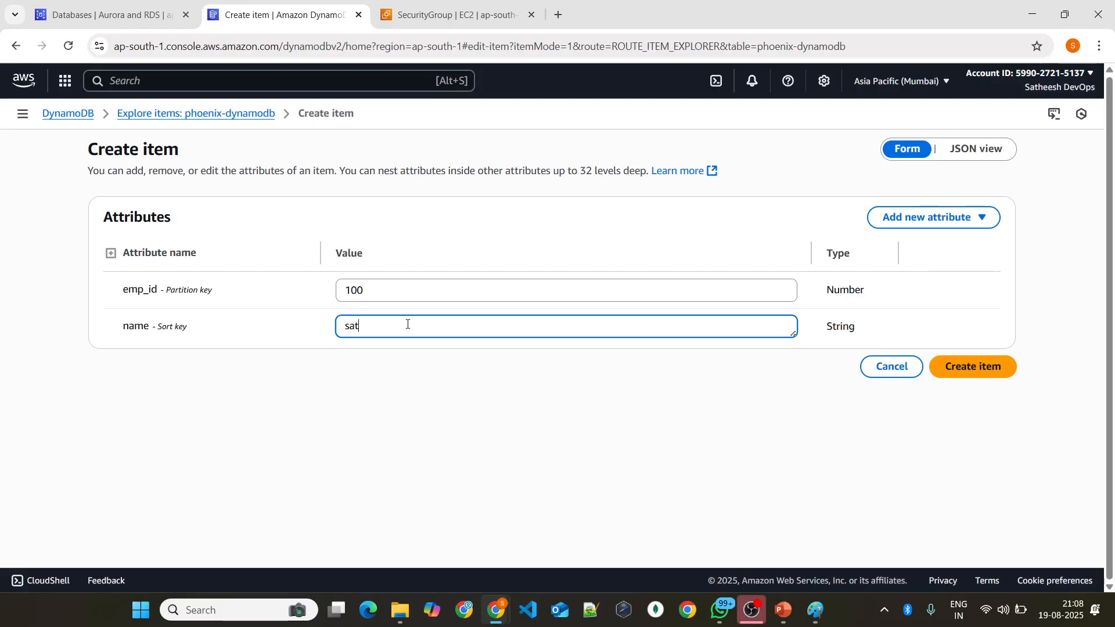
# Step: Add a string attribute named department with the value devops to the item
pyautogui.click(967, 221)
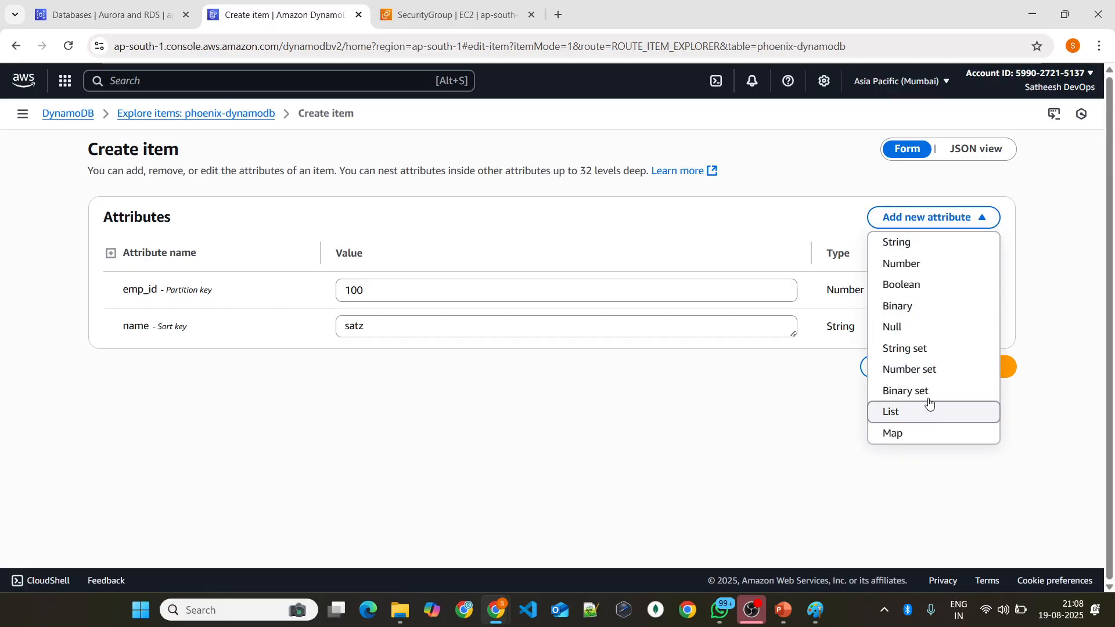
pyautogui.click(922, 254)
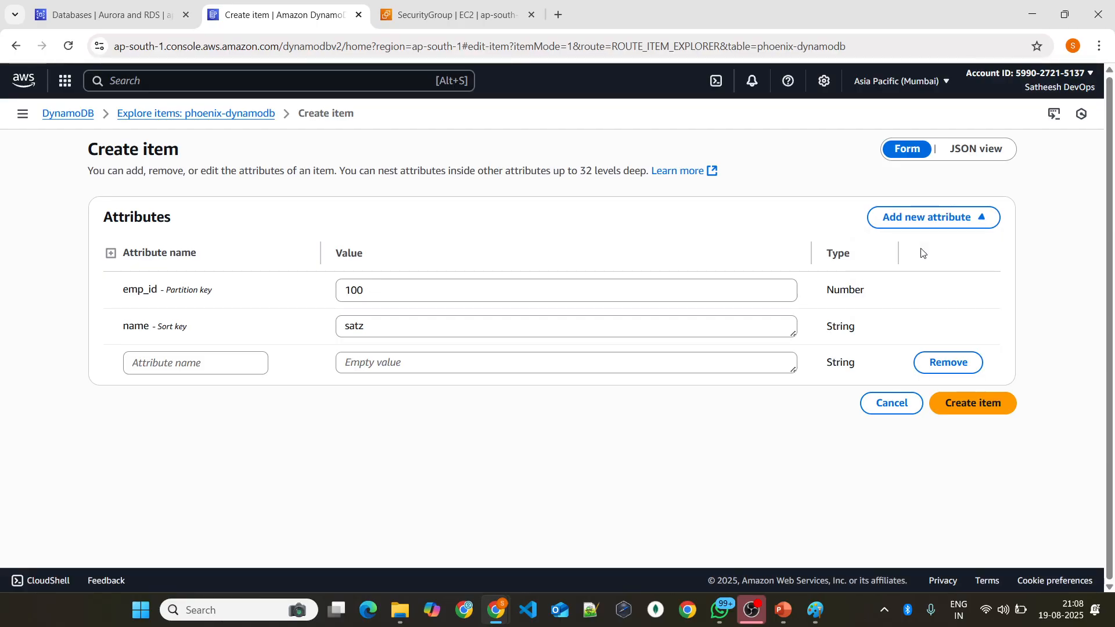
pyautogui.click(224, 364)
pyautogui.write('d')
pyautogui.press('BackSpace')
pyautogui.write('d')
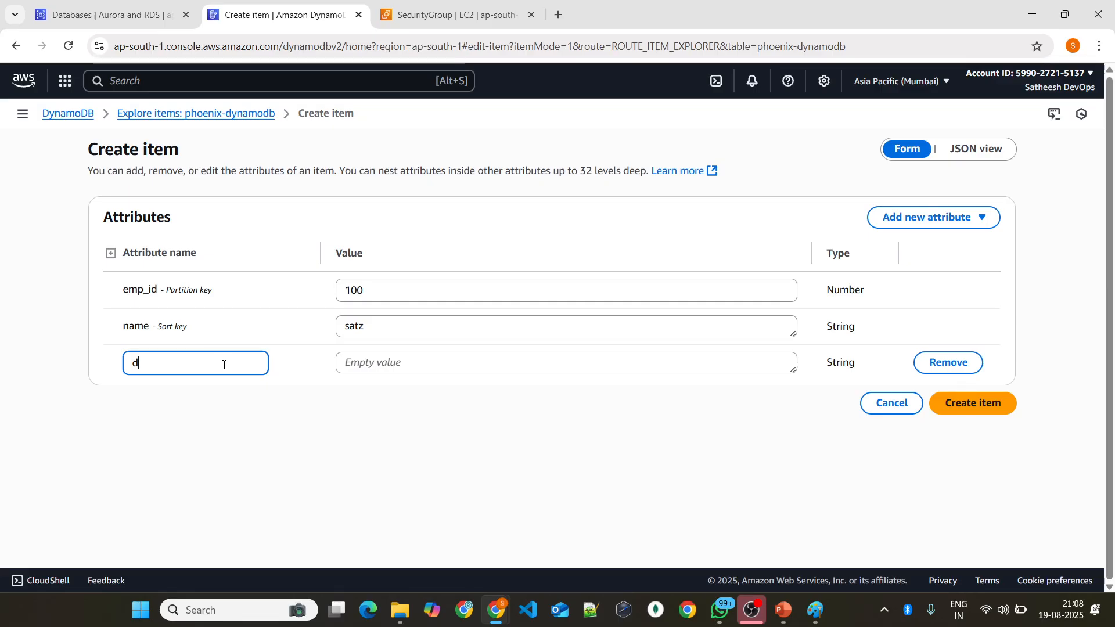
pyautogui.write('epartment')
pyautogui.click(349, 362)
pyautogui.write('dev')
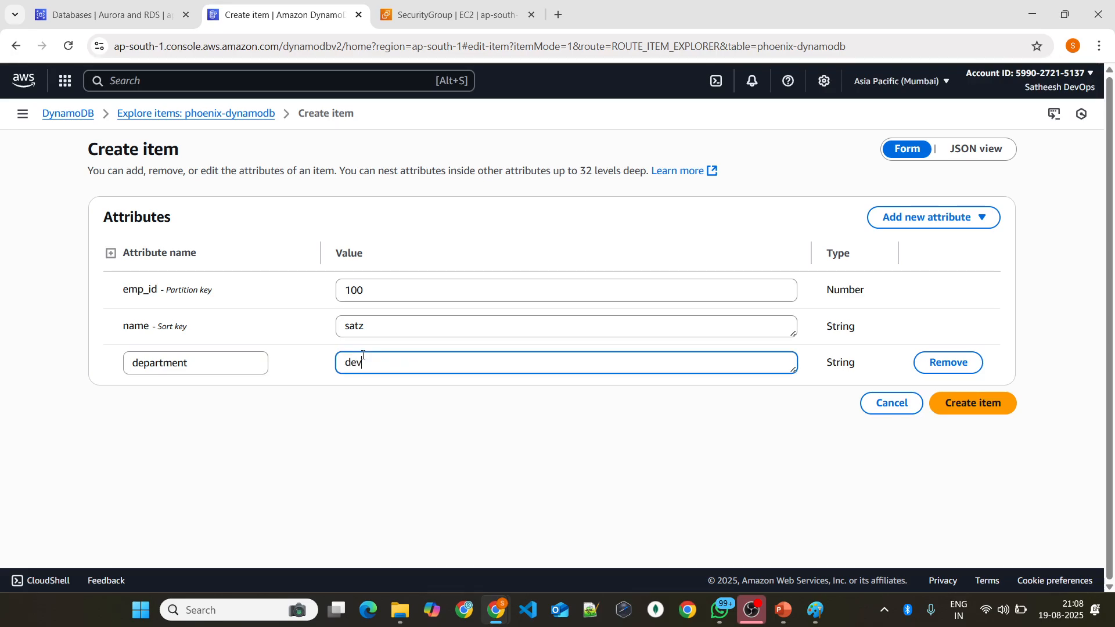
pyautogui.write('ops')
# Step: Show the item as JSON and examine its attribute names and type descriptors
pyautogui.click(978, 151)
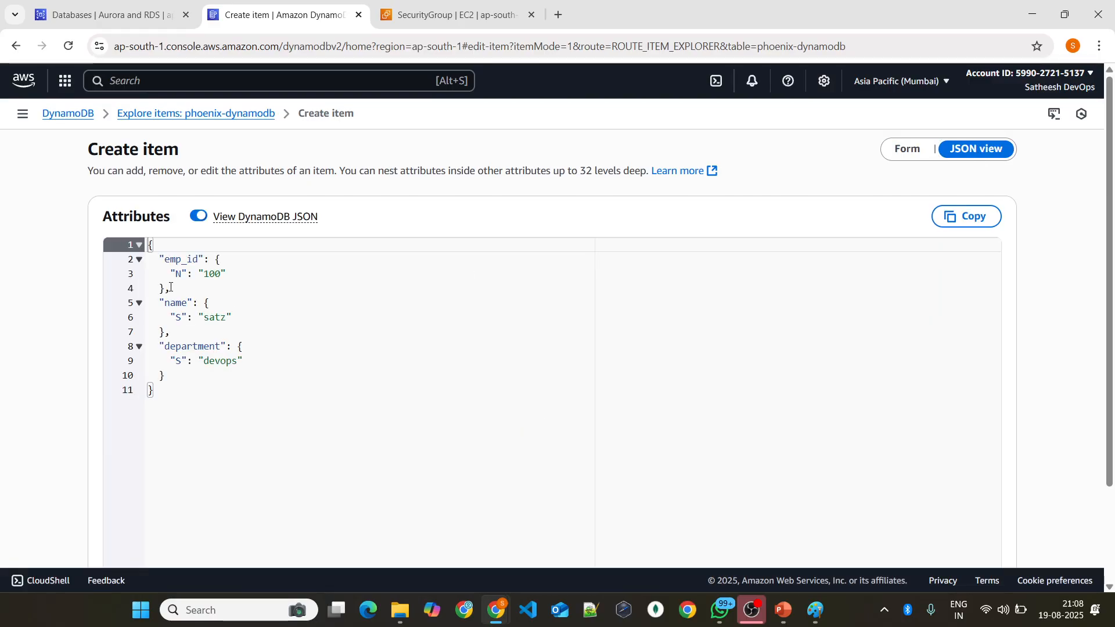
pyautogui.moveTo(163, 383); pyautogui.dragTo(129, 210)
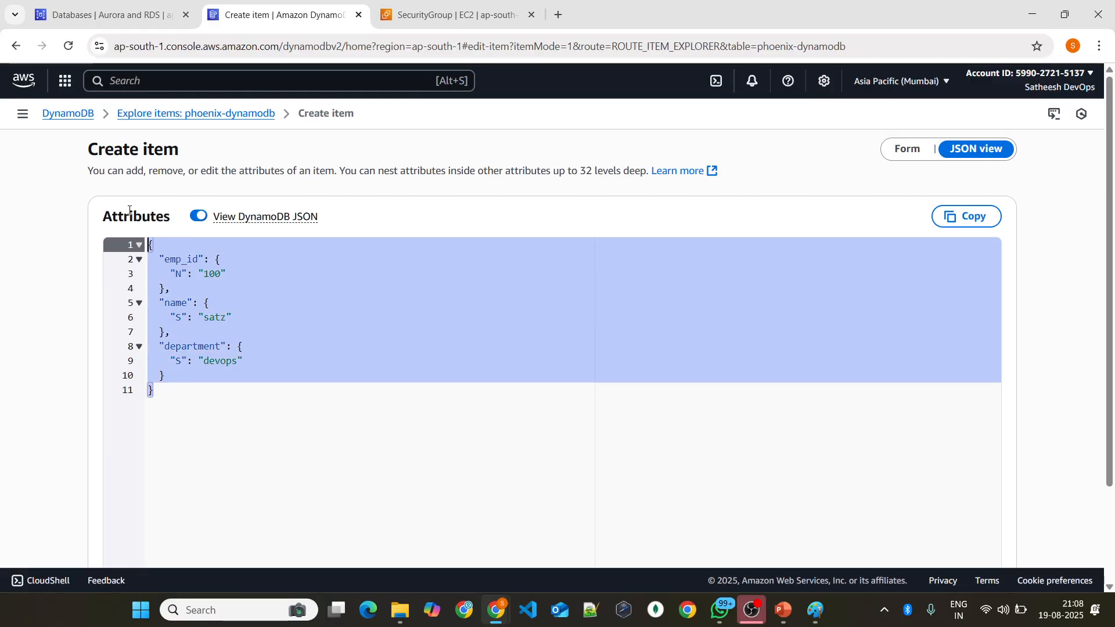
pyautogui.click(186, 259)
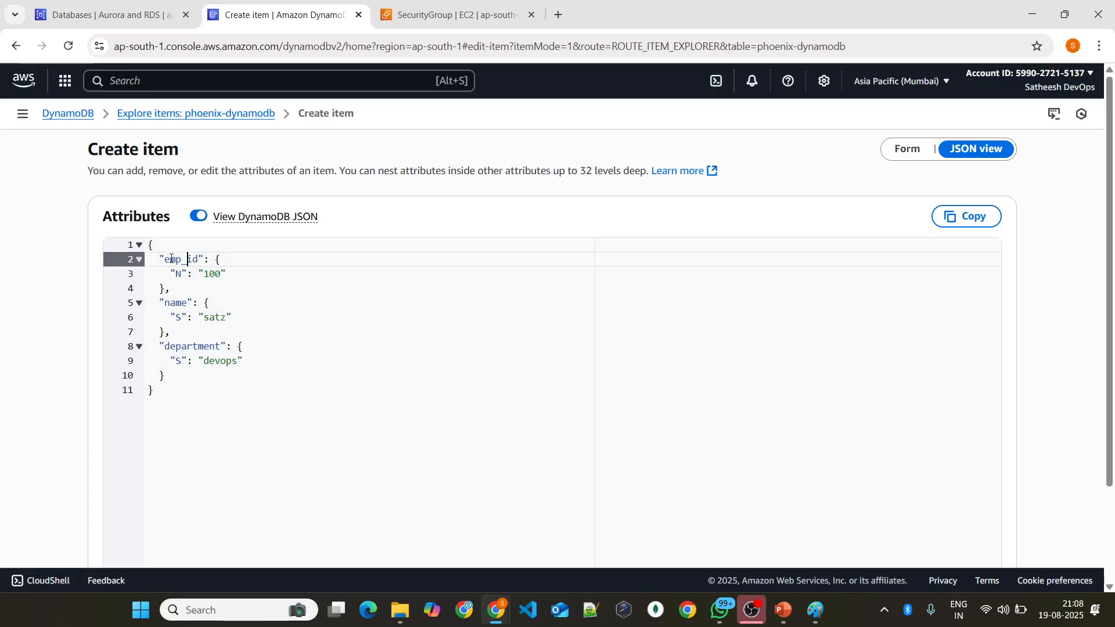
pyautogui.doubleClick(177, 302)
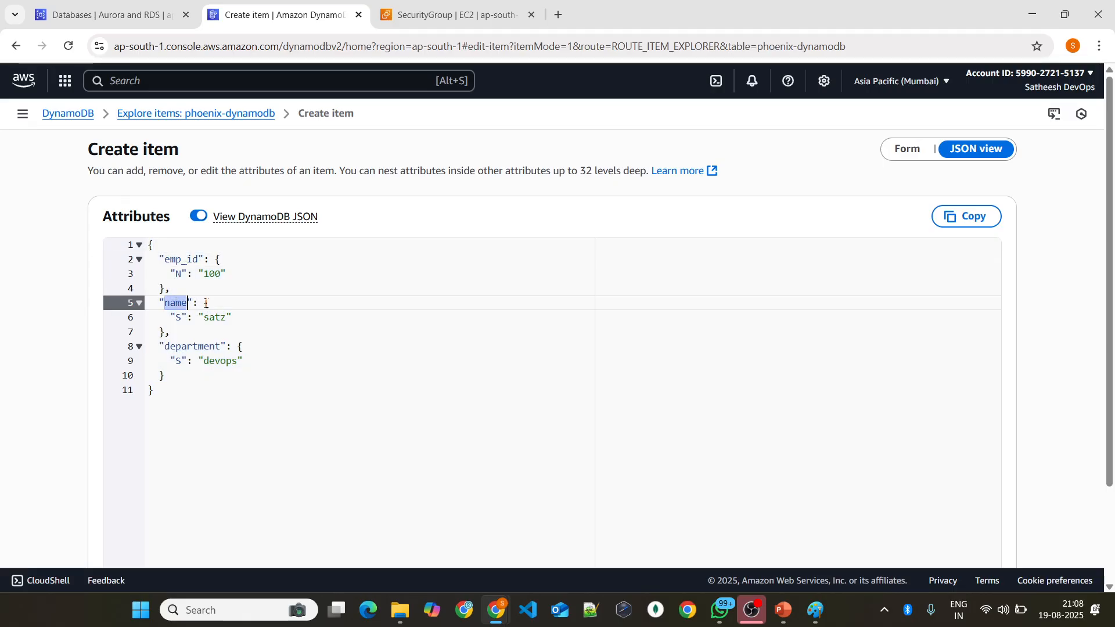
pyautogui.doubleClick(177, 273)
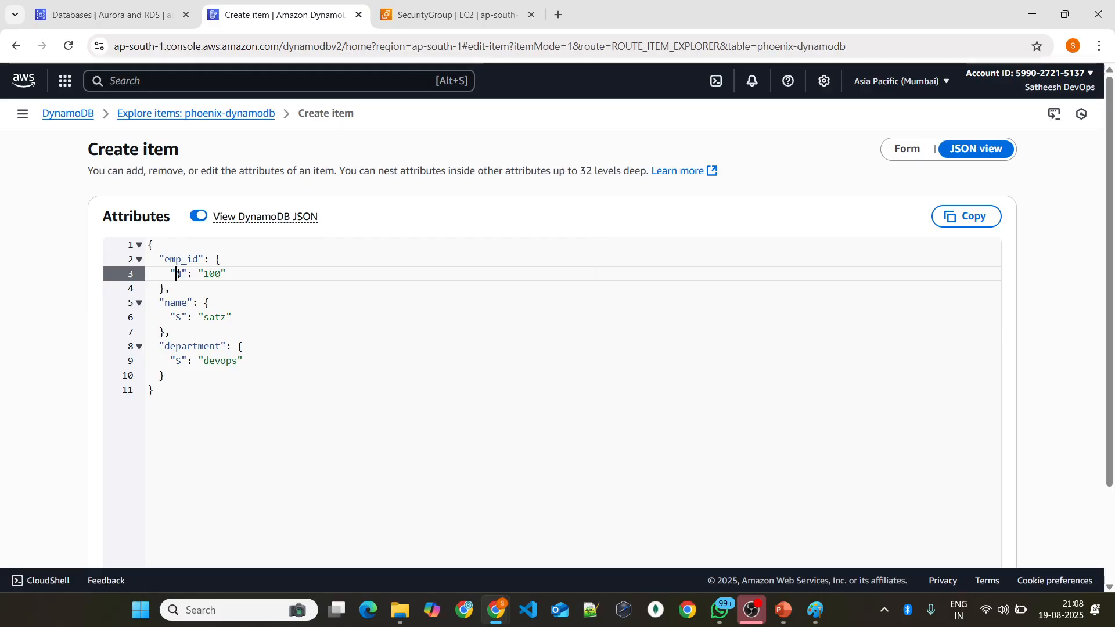
pyautogui.doubleClick(177, 317)
pyautogui.click(177, 359)
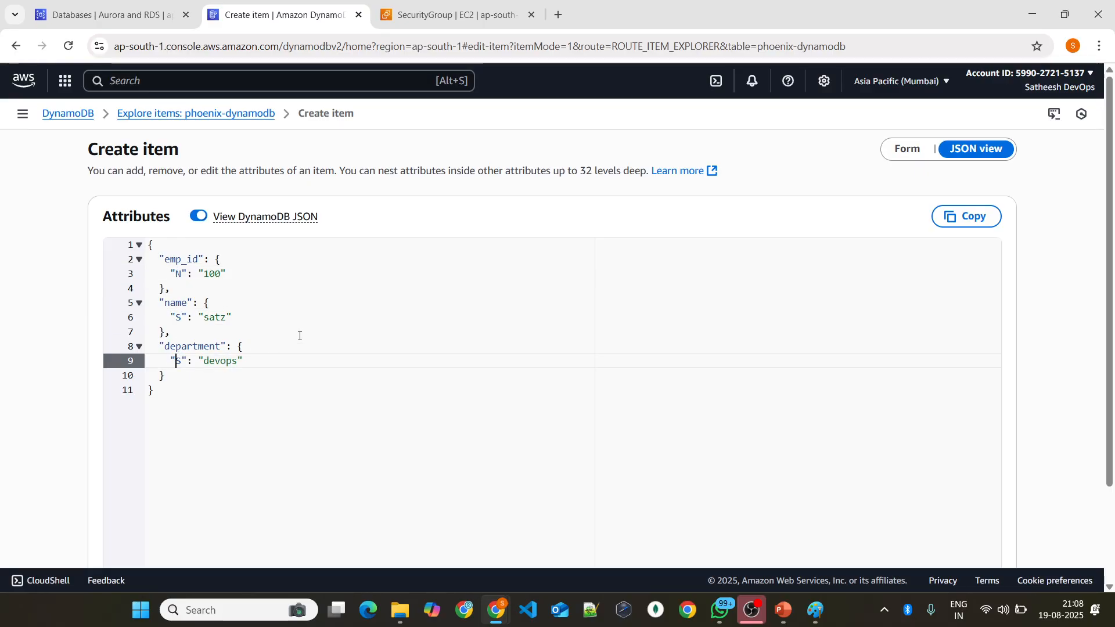
# Step: Return to the form view and create the item
pyautogui.click(906, 150)
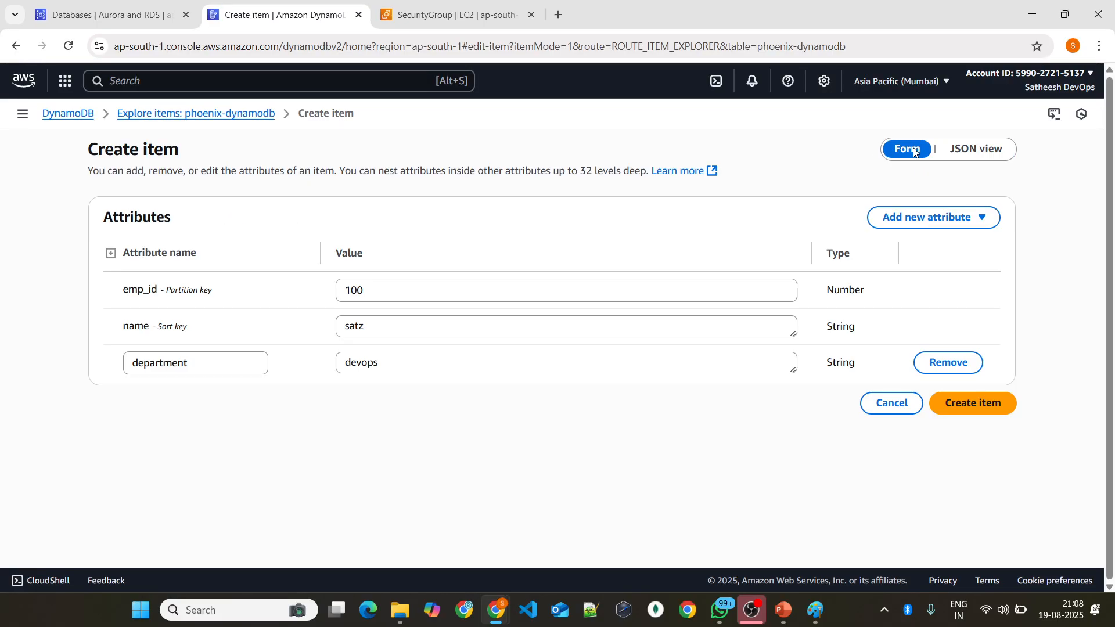
pyautogui.click(973, 404)
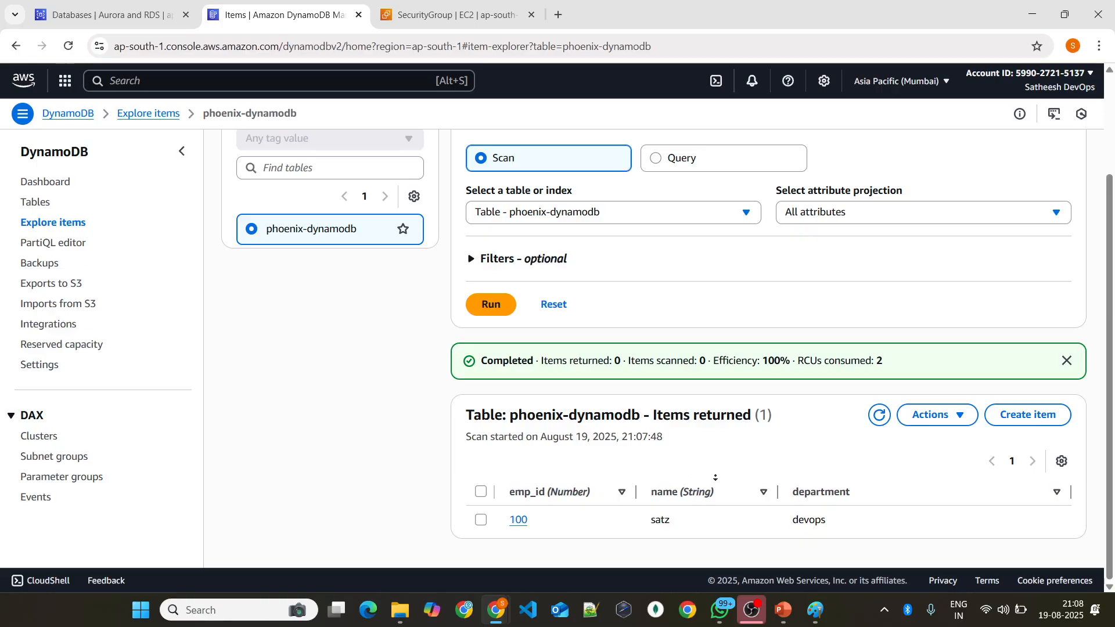
# Step: Start a second item with emp_id 101 and the employee's name as the sort key value
pyautogui.click(1024, 415)
pyautogui.click(407, 296)
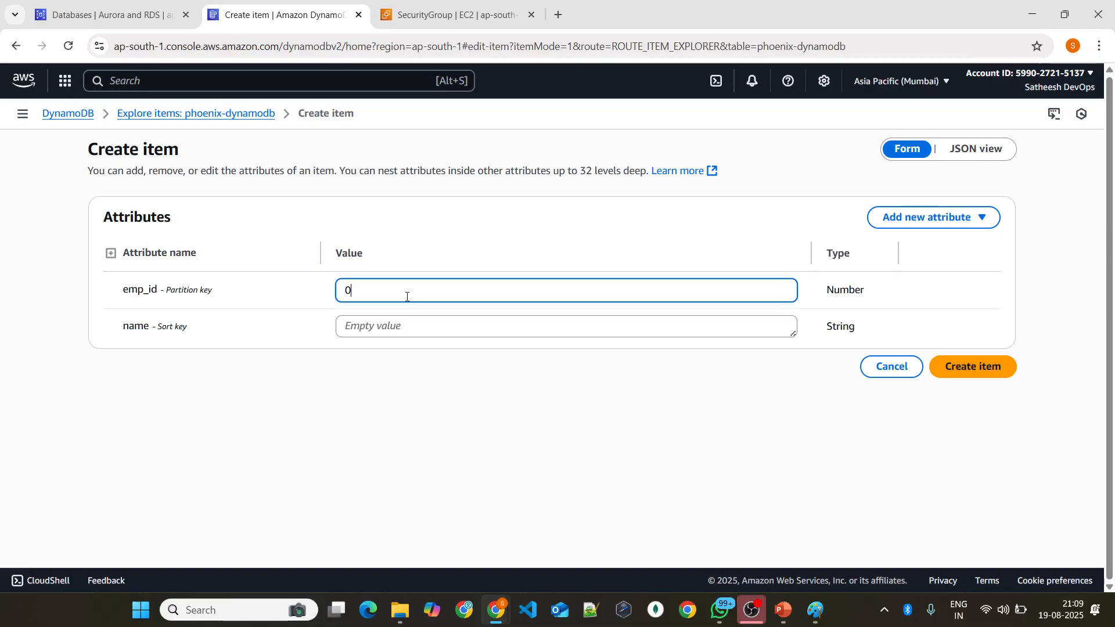
pyautogui.press('BackSpace')
pyautogui.write('101')
pyautogui.click(378, 323)
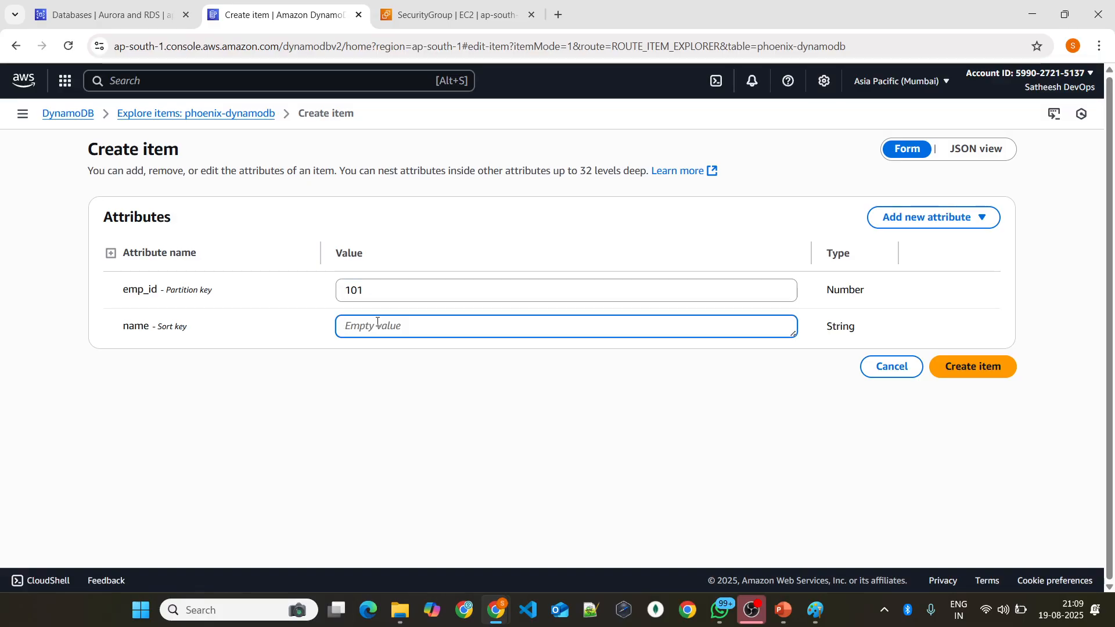
pyautogui.write('loke')
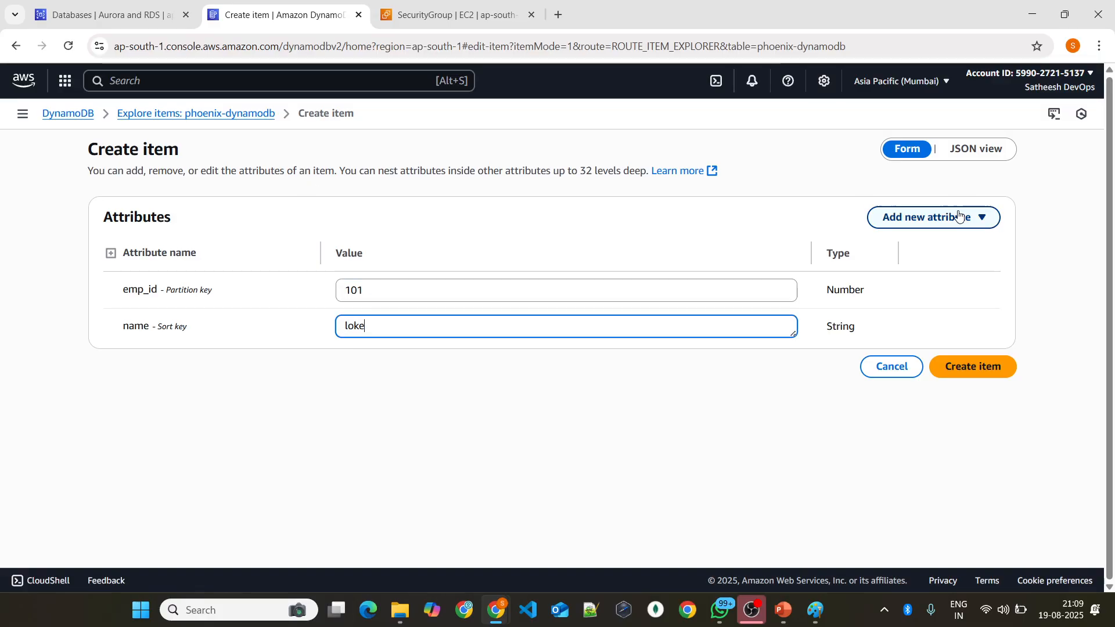
# Step: Add a number attribute named seat with the value 12 and create the second item
pyautogui.click(910, 218)
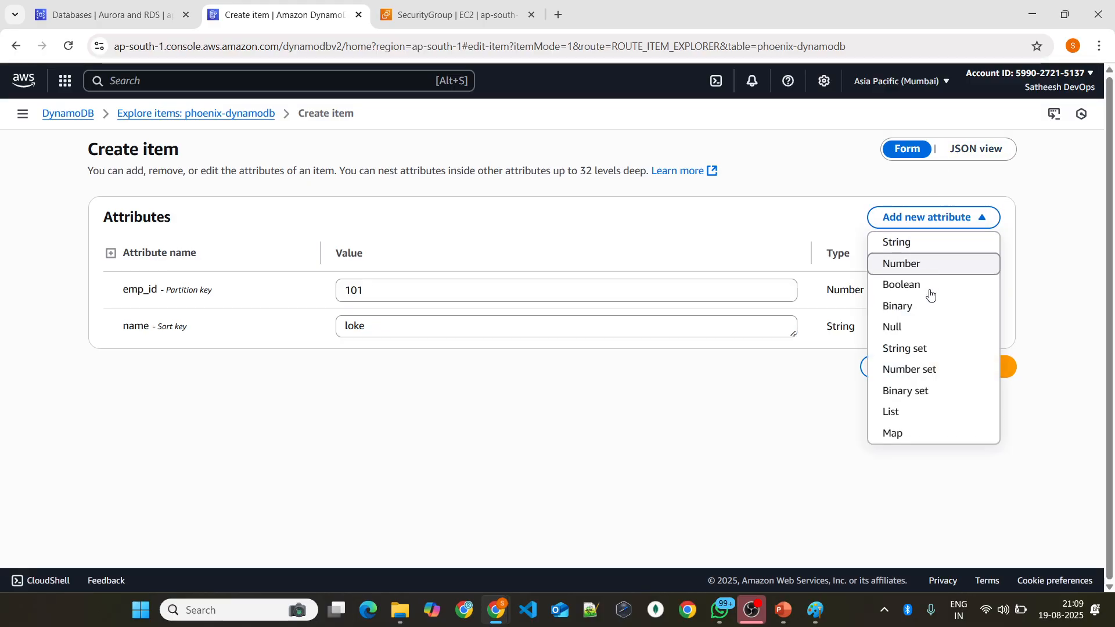
pyautogui.click(199, 364)
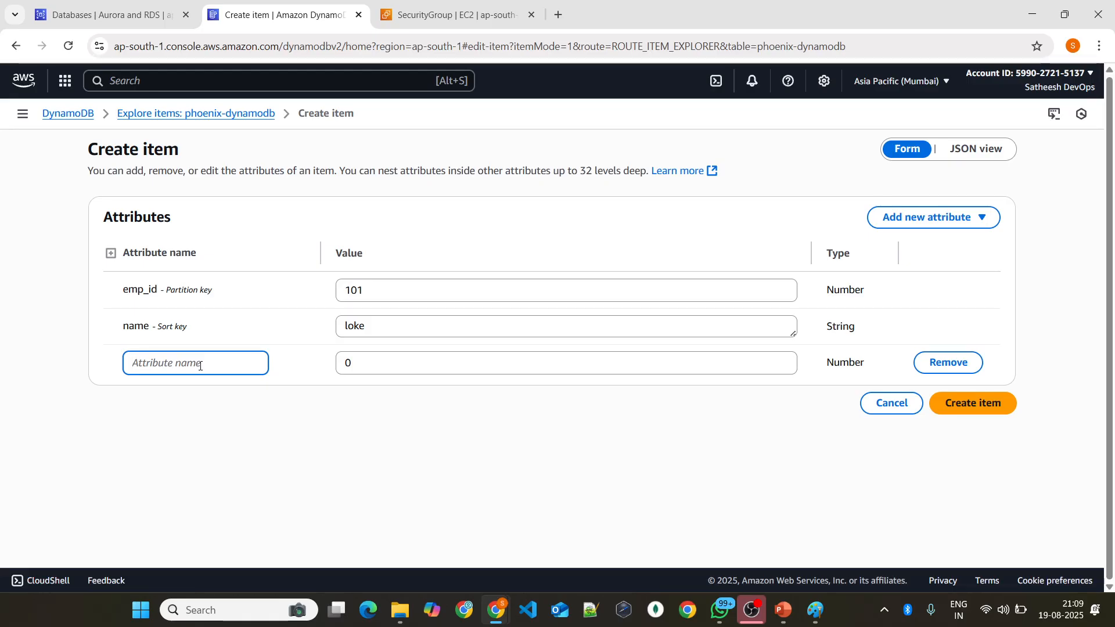
pyautogui.write('seat')
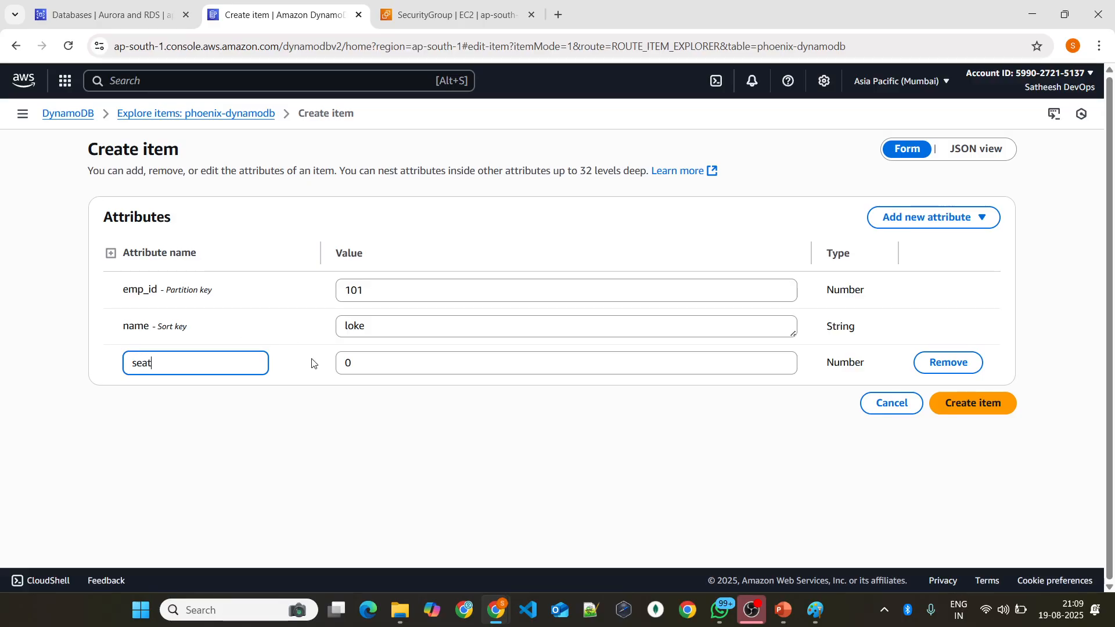
pyautogui.click(366, 357)
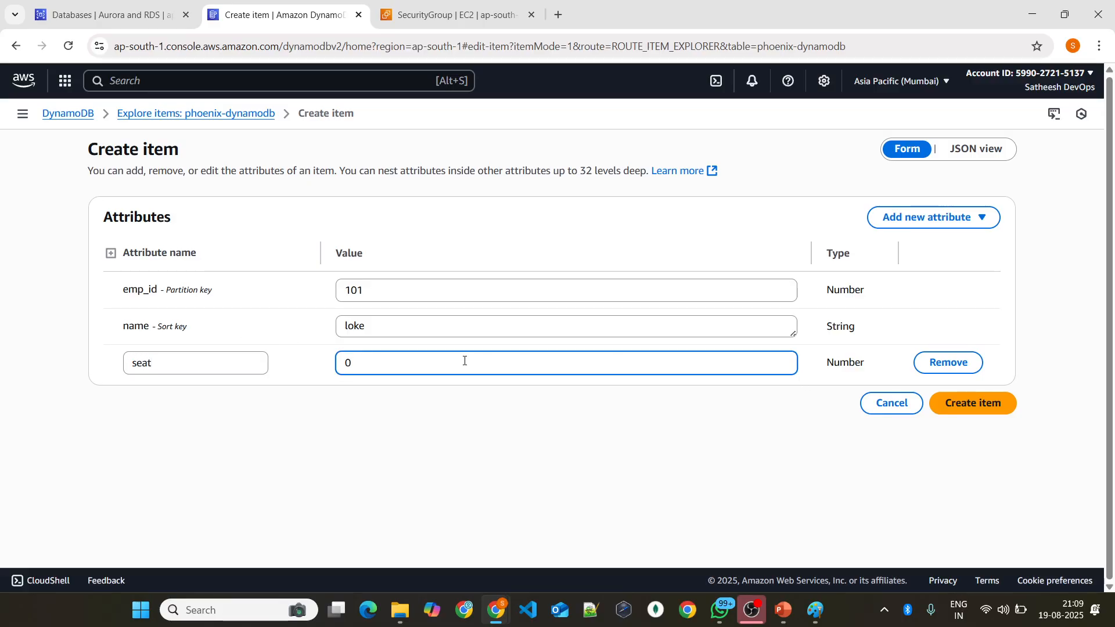
pyautogui.press('BackSpace')
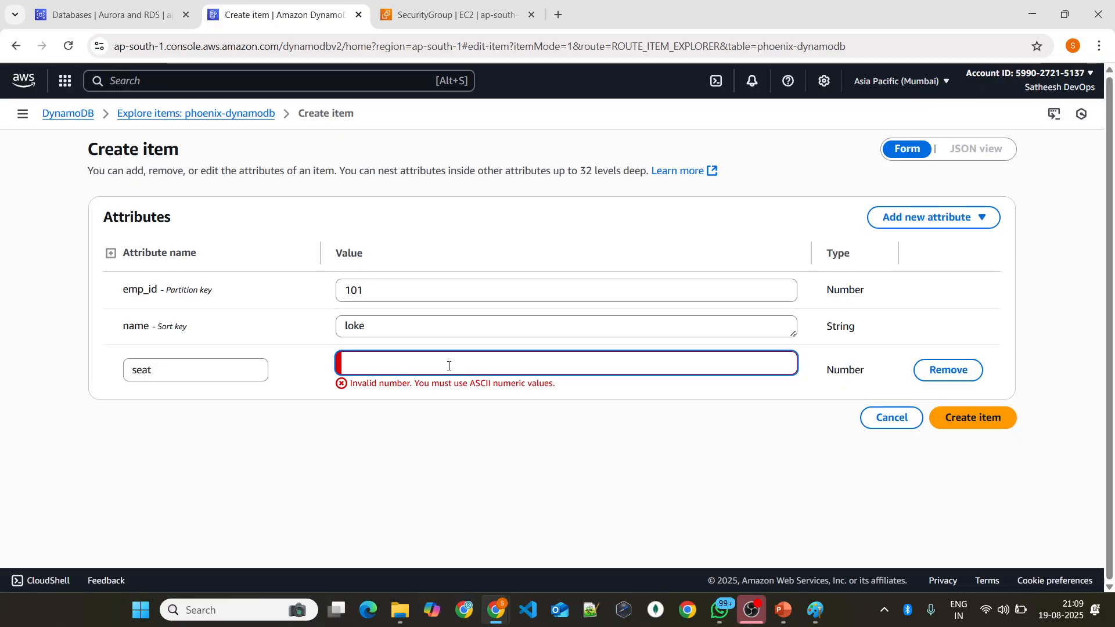
pyautogui.write('1')
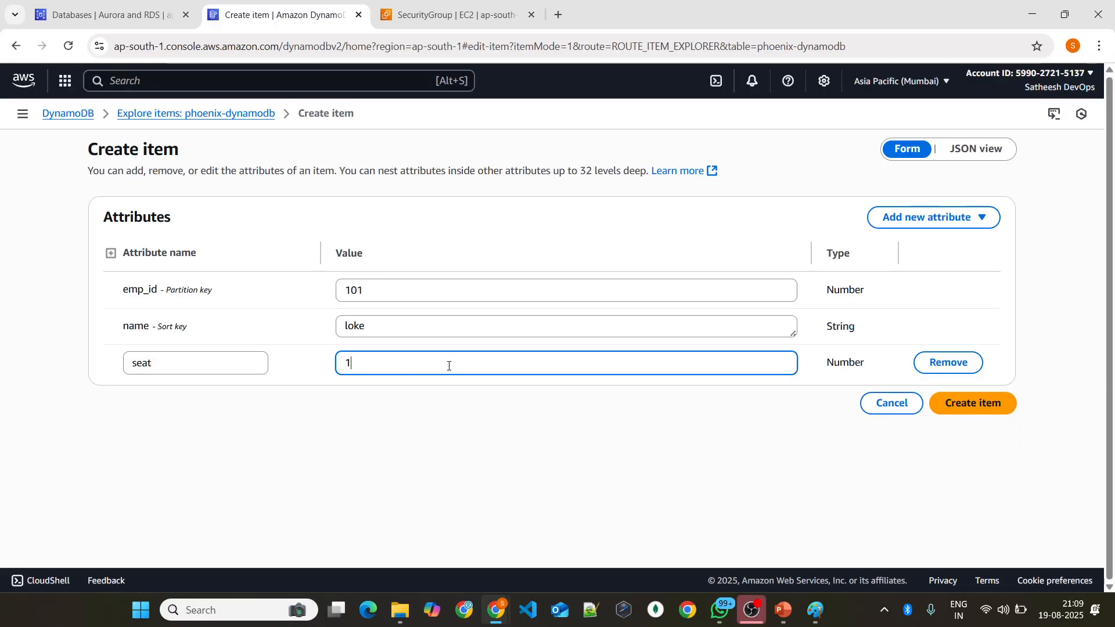
pyautogui.write('2')
pyautogui.click(968, 403)
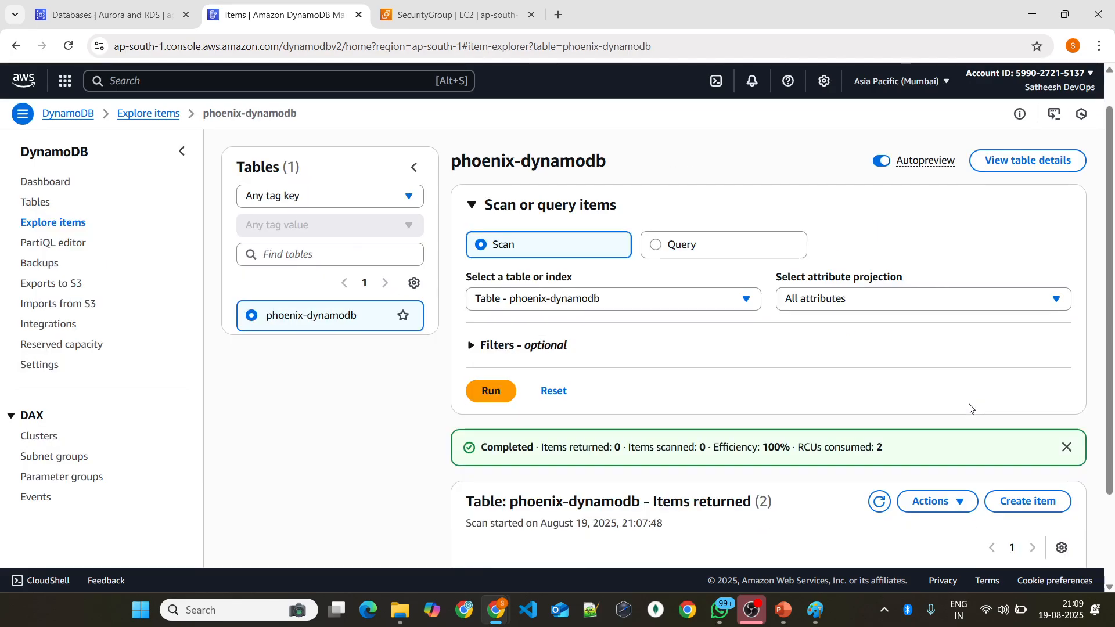
pyautogui.scroll(-2, 851, 378)
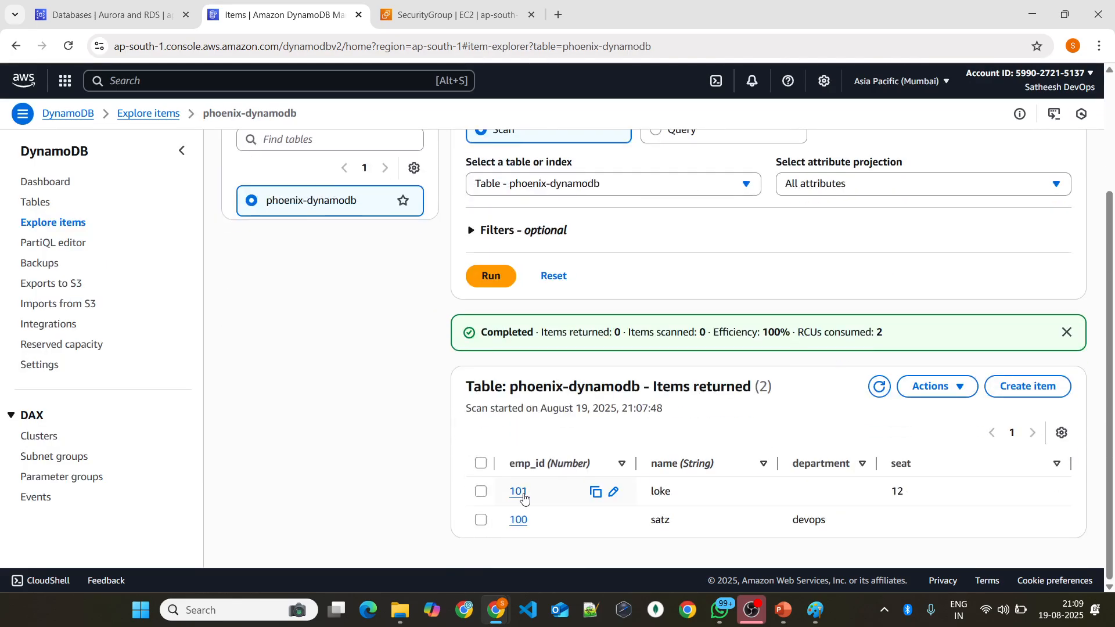
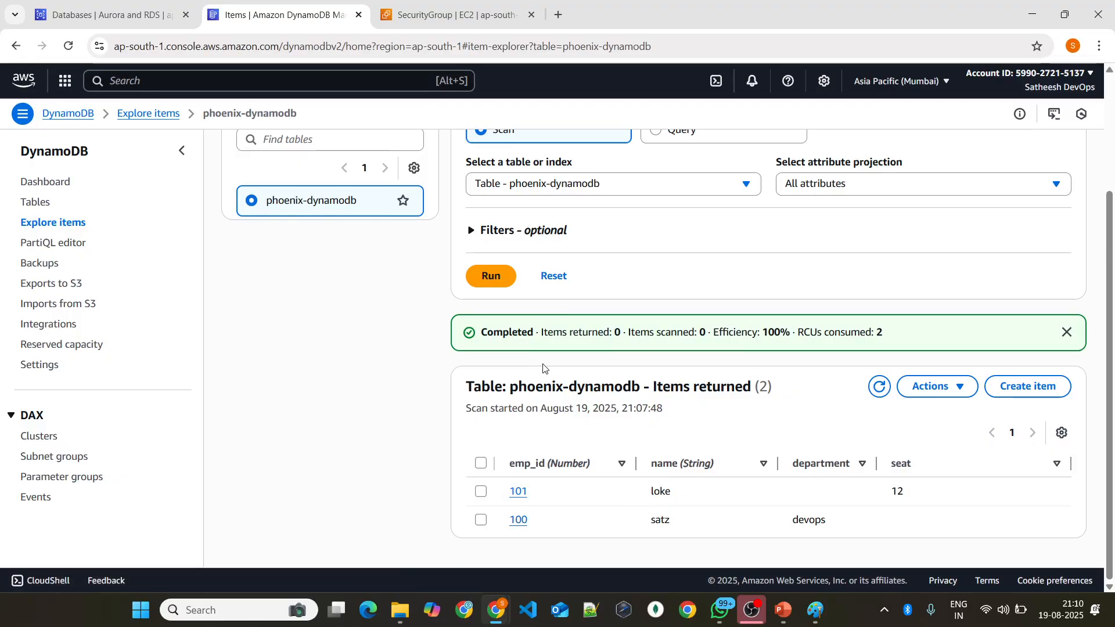
# Step: Open the phoenix-dynamodb table's details from the table list and examine its general and additional information
pyautogui.scroll(3, 575, 351)
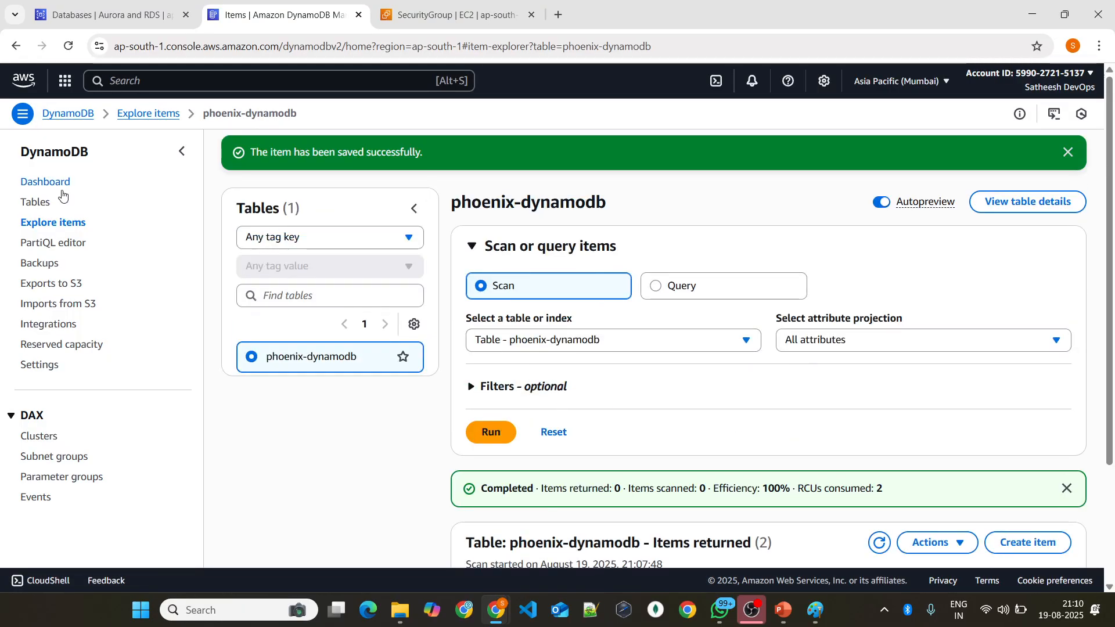
pyautogui.click(48, 207)
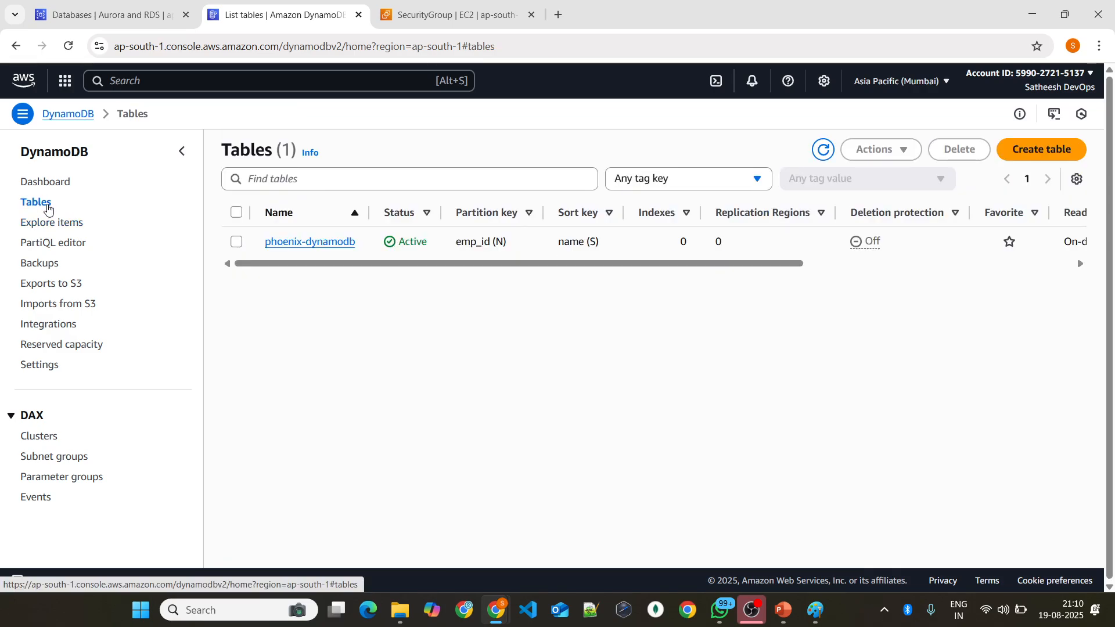
pyautogui.click(287, 242)
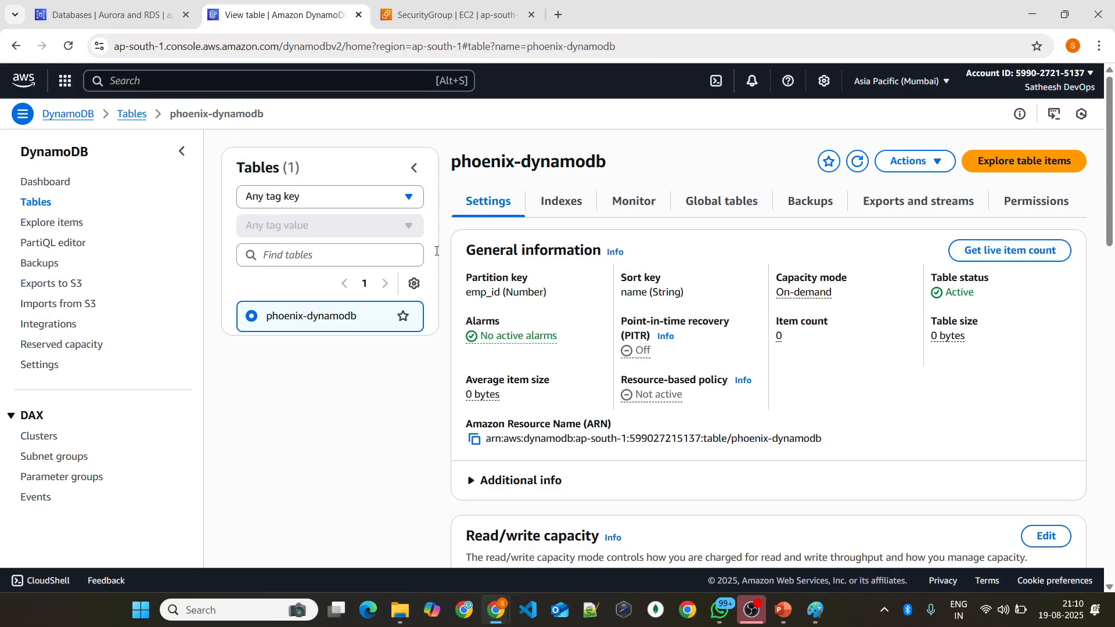
pyautogui.scroll(-3, 594, 284)
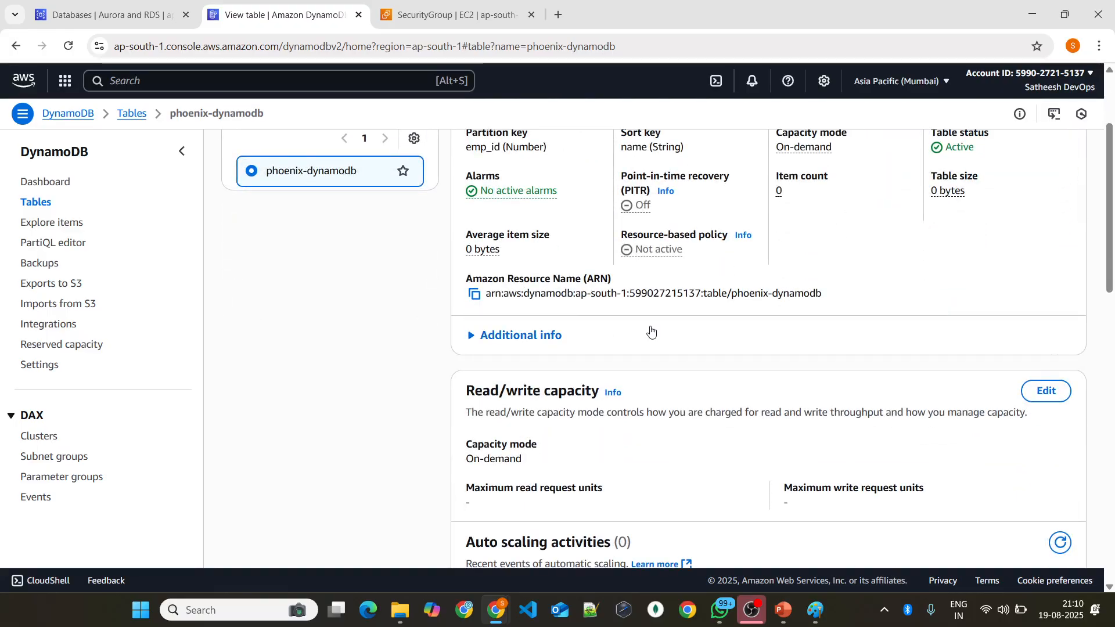
pyautogui.scroll(-1, 650, 331)
pyautogui.click(478, 268)
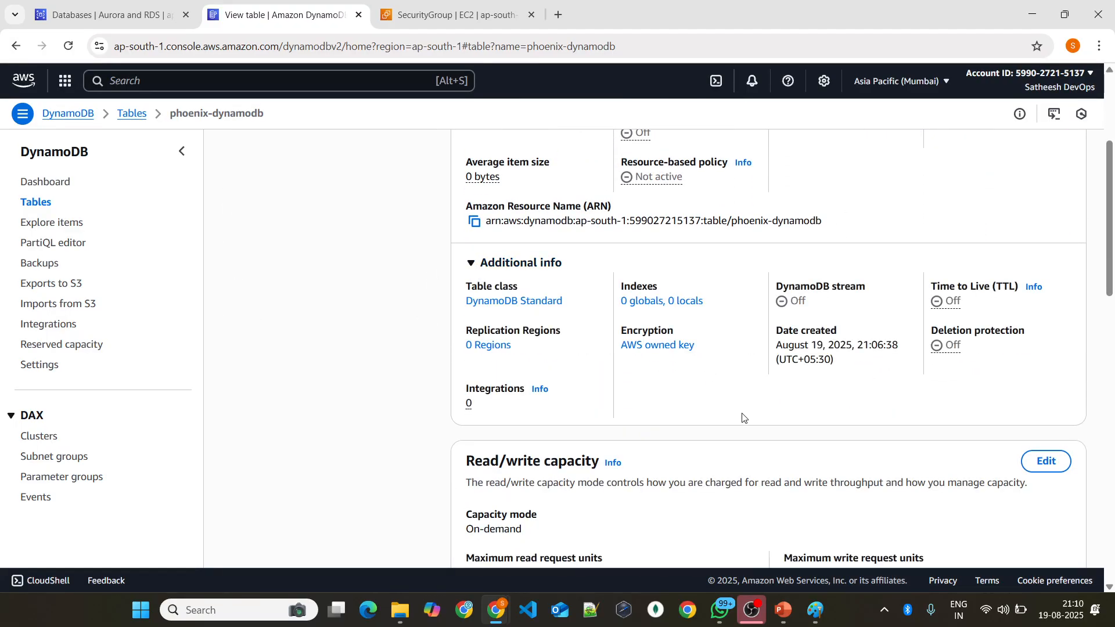
pyautogui.scroll(4, 827, 409)
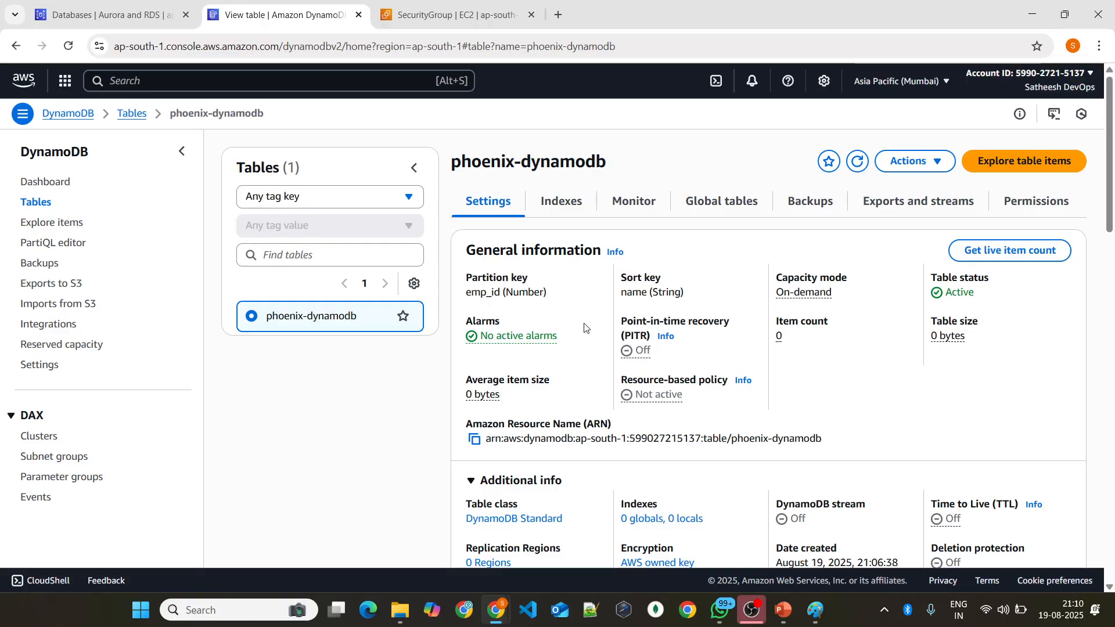
pyautogui.click(569, 200)
pyautogui.click(490, 203)
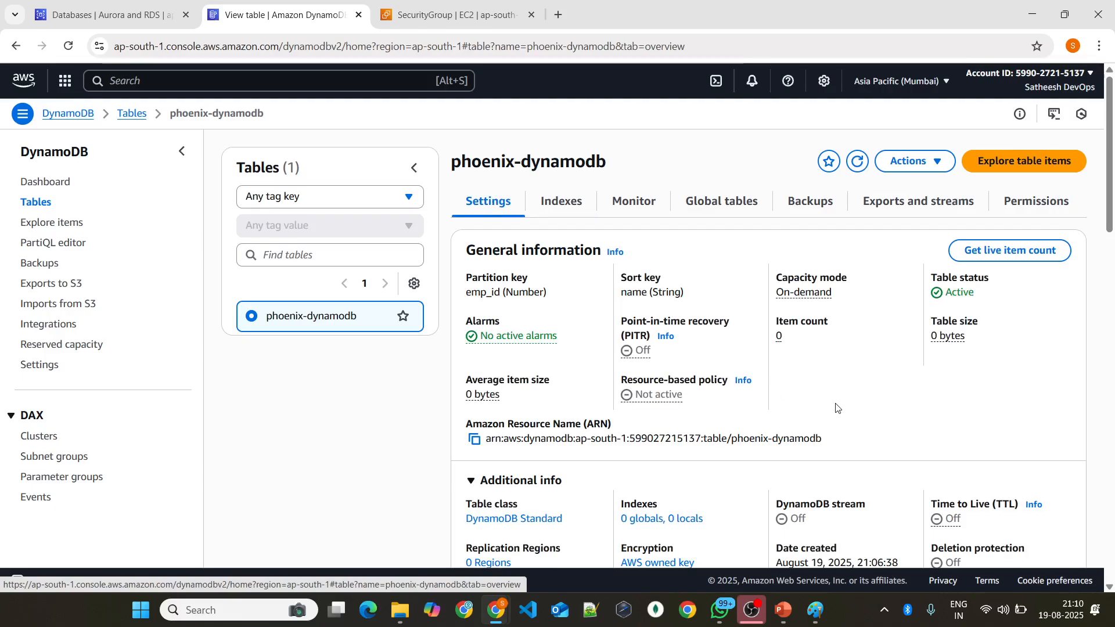
# Step: Switch to Paint and sketch two boxes labelled EC2 and Dynamo beside the NoSQL diagram
pyautogui.moveTo(783, 610)
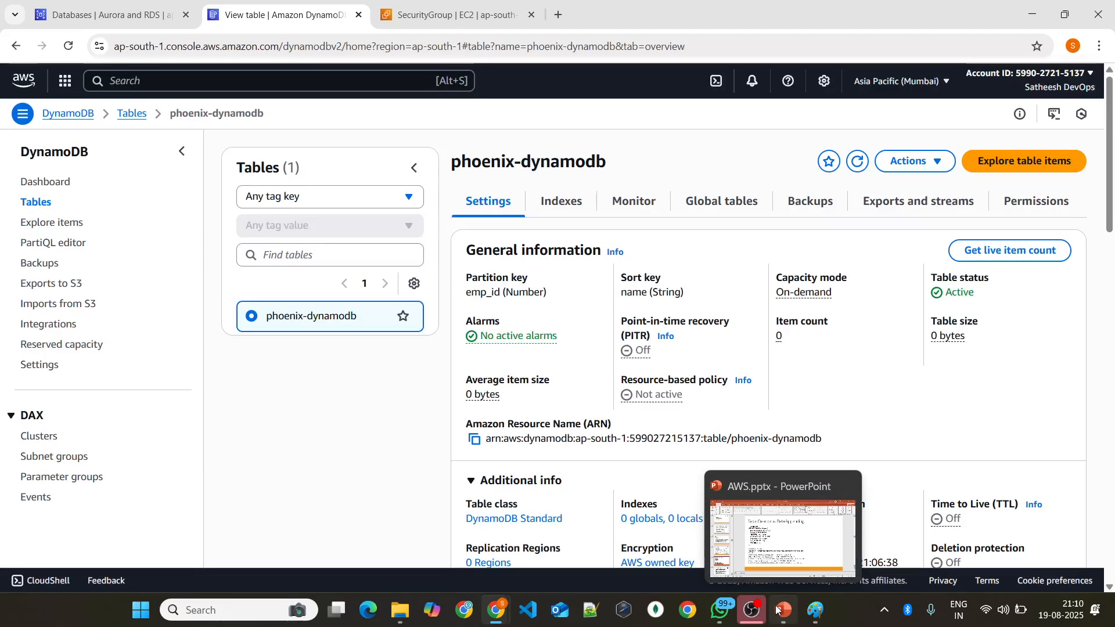
pyautogui.click(815, 610)
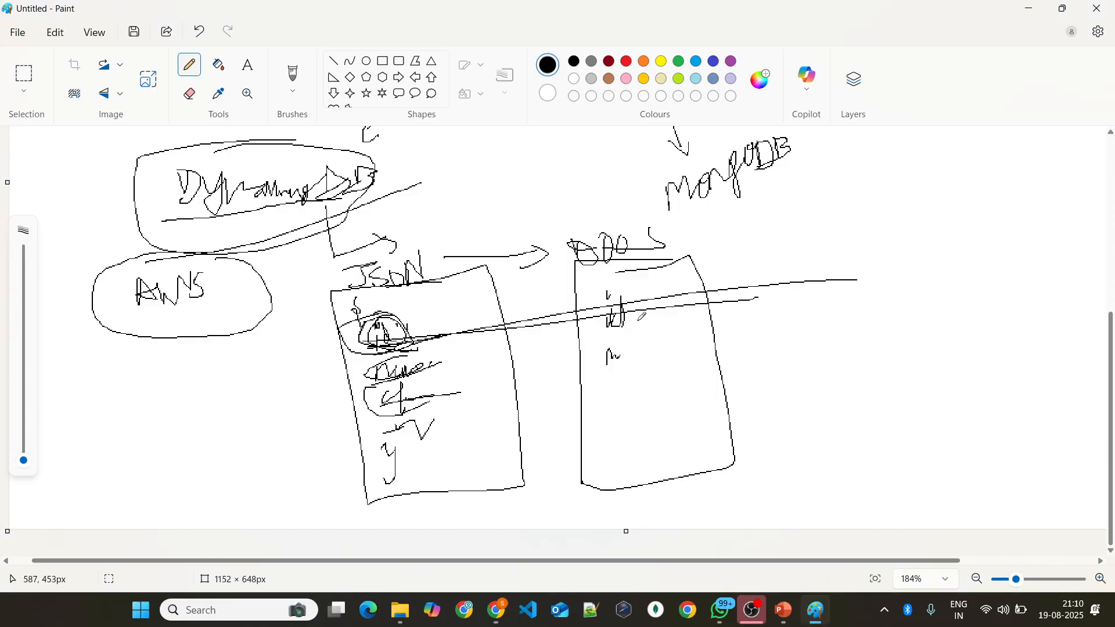
pyautogui.scroll(-3, 842, 351)
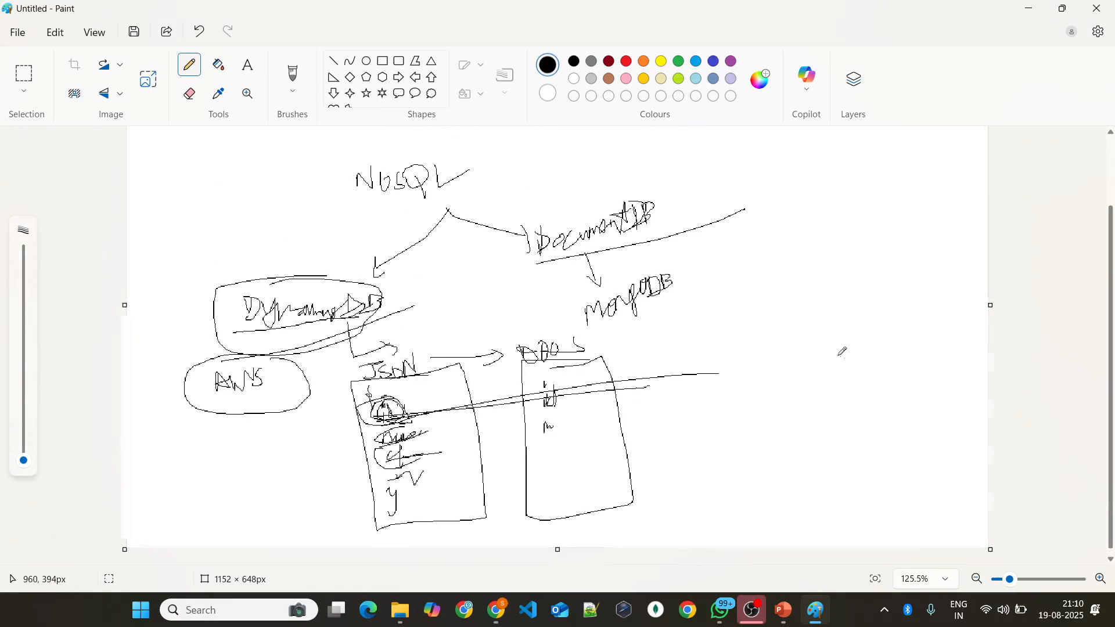
pyautogui.scroll(2, 842, 351)
pyautogui.moveTo(758, 271)
pyautogui.mouseDown()
pyautogui.moveTo(748, 347)
pyautogui.moveTo(840, 268)
pyautogui.moveTo(759, 272)
pyautogui.moveTo(766, 310)
pyautogui.moveTo(791, 294)
pyautogui.moveTo(815, 323)
pyautogui.moveTo(853, 317)
pyautogui.mouseUp()
pyautogui.moveTo(995, 250); pyautogui.dragTo(945, 256)
pyautogui.moveTo(924, 266)
pyautogui.mouseDown()
pyautogui.moveTo(924, 291)
pyautogui.moveTo(987, 337)
pyautogui.moveTo(943, 251)
pyautogui.mouseUp()
pyautogui.moveTo(942, 294)
pyautogui.mouseDown()
pyautogui.moveTo(941, 308)
pyautogui.moveTo(953, 289)
pyautogui.moveTo(1010, 278)
pyautogui.mouseUp()
# Step: Return to the browser, look through the table list columns, and reopen phoenix-dynamodb to review its global tables and settings
pyautogui.hotkey('alt', 'Tab')
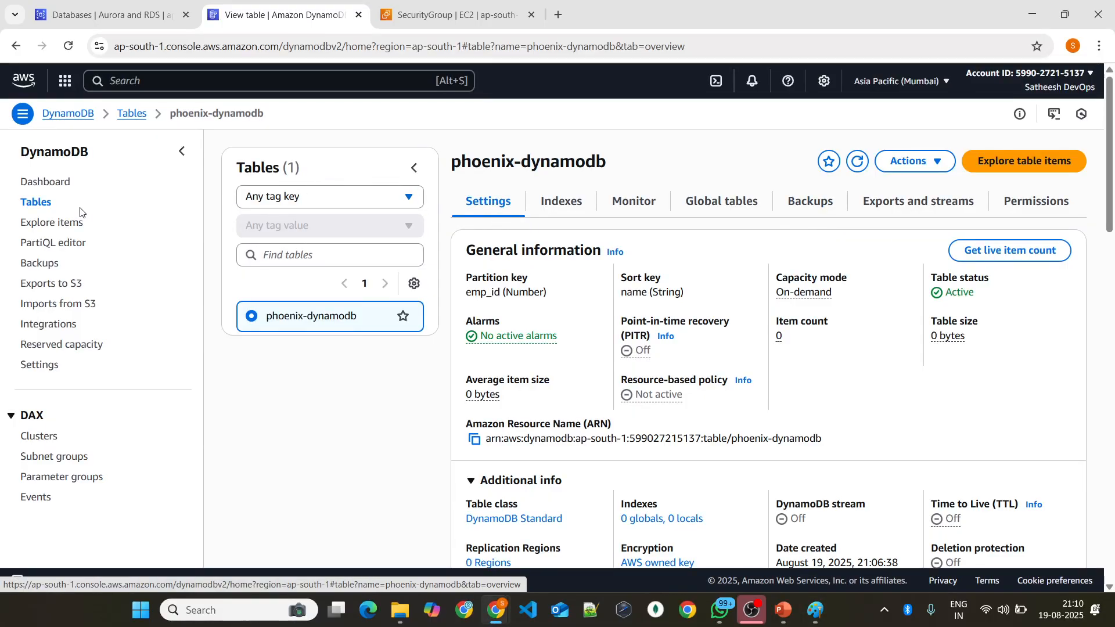
pyautogui.click(36, 202)
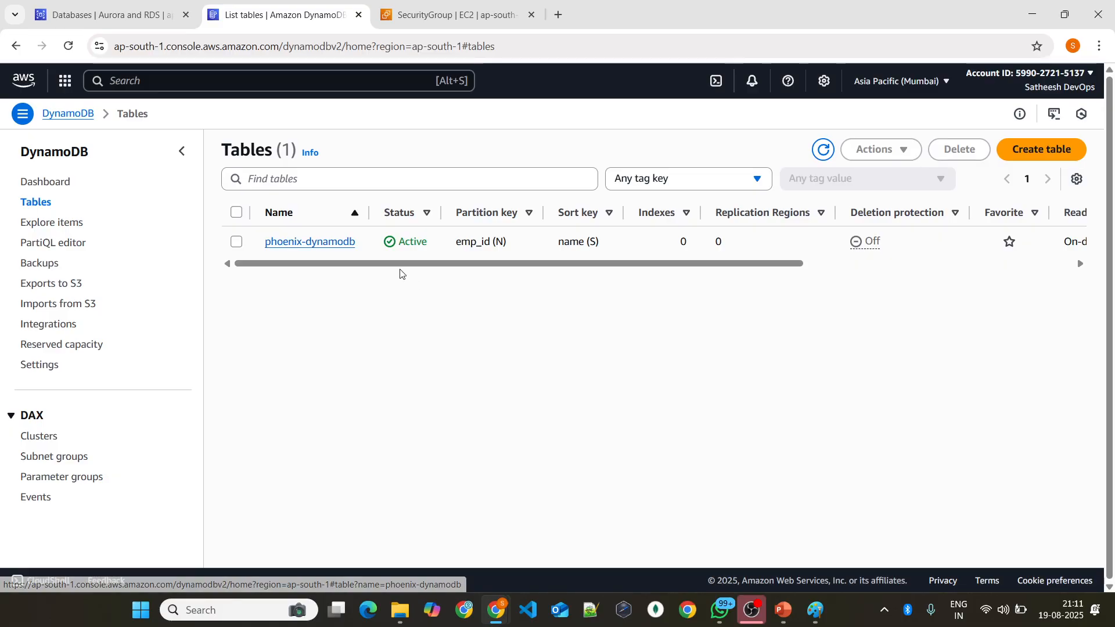
pyautogui.moveTo(349, 264); pyautogui.dragTo(509, 281)
pyautogui.moveTo(621, 264); pyautogui.dragTo(262, 266)
pyautogui.click(313, 240)
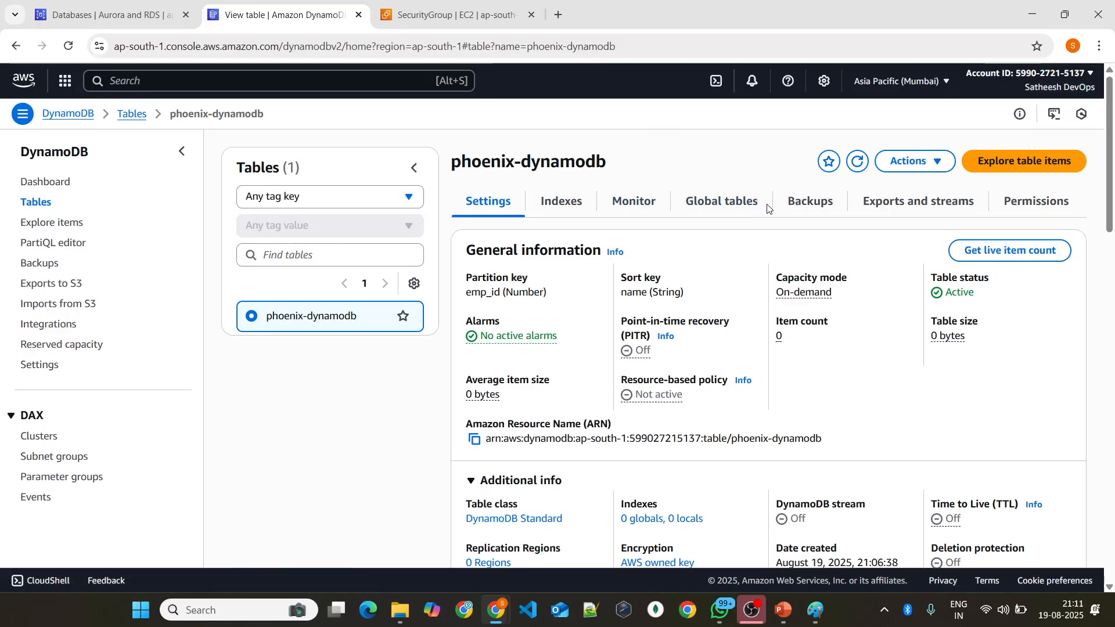
pyautogui.click(728, 196)
pyautogui.click(468, 203)
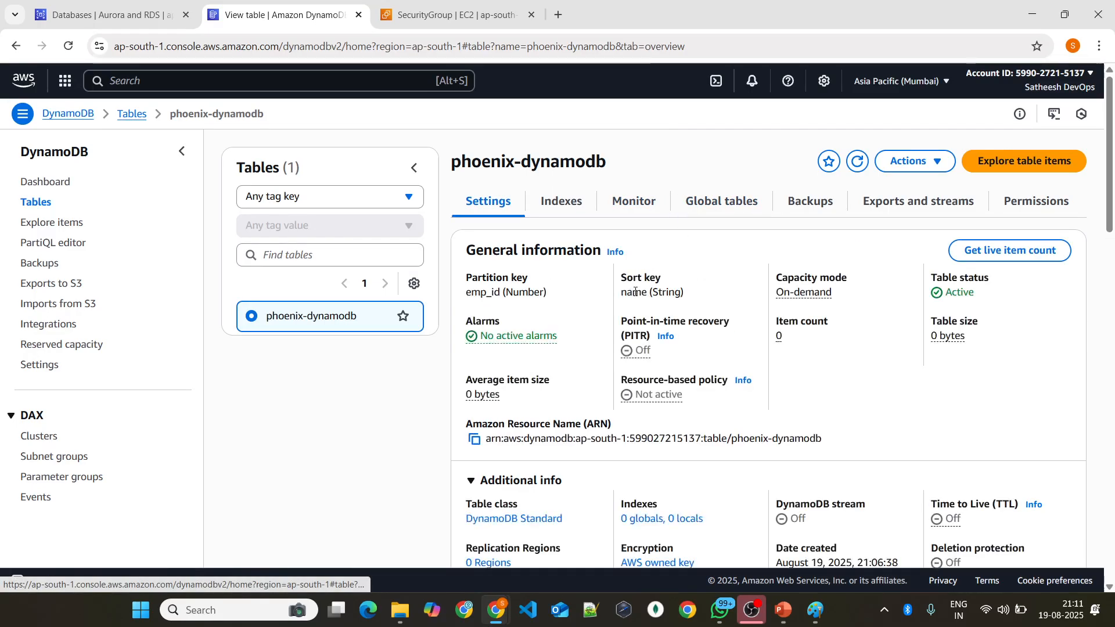
pyautogui.scroll(-1, 580, 295)
pyautogui.scroll(-1, 831, 283)
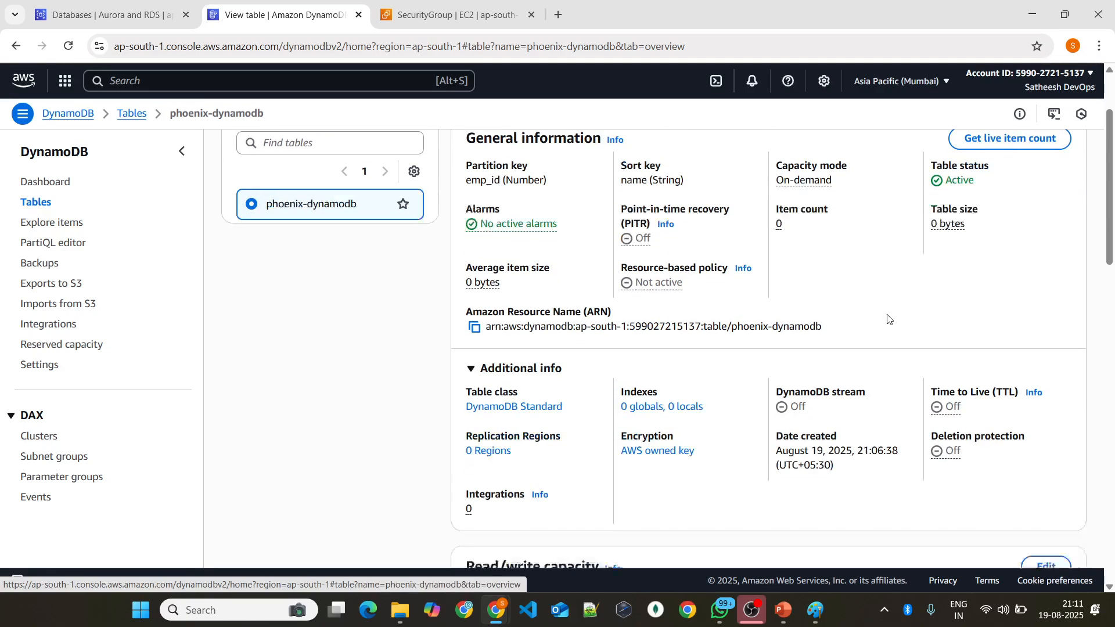
pyautogui.scroll(-1, 824, 307)
pyautogui.scroll(4, 821, 304)
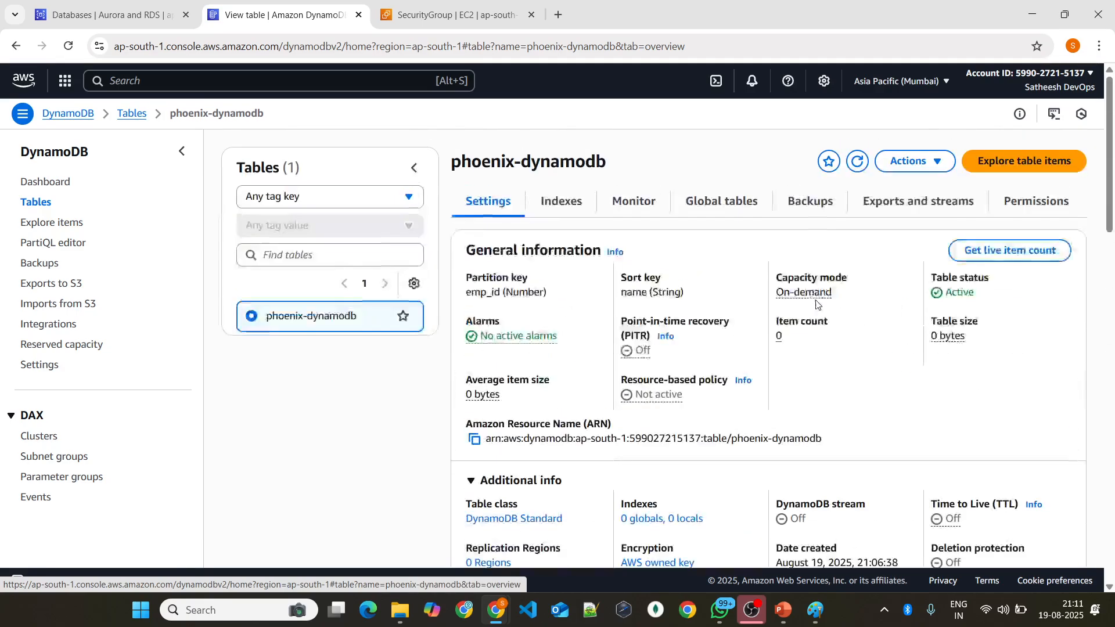
# Step: Switch back to Paint and draw an arrow down from the EC2 box to handwritten role and policy labels
pyautogui.hotkey('alt', 'Tab')
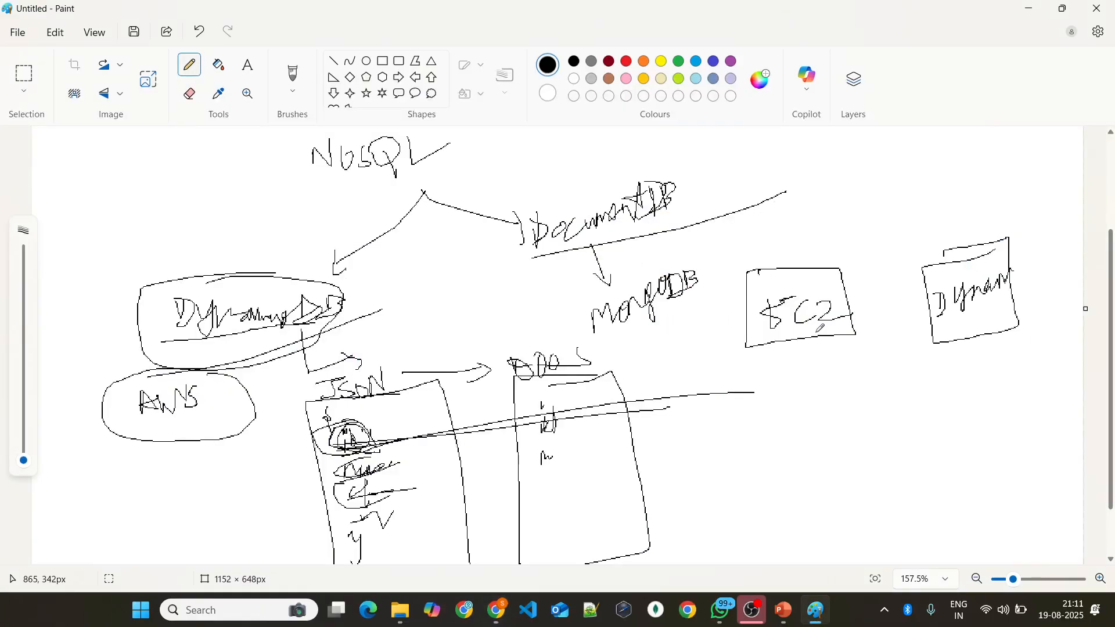
pyautogui.moveTo(807, 333)
pyautogui.mouseDown()
pyautogui.moveTo(781, 437)
pyautogui.moveTo(787, 415)
pyautogui.moveTo(825, 428)
pyautogui.mouseUp()
pyautogui.moveTo(775, 462); pyautogui.dragTo(869, 430)
pyautogui.moveTo(839, 455)
pyautogui.mouseDown()
pyautogui.moveTo(840, 481)
pyautogui.moveTo(904, 433)
pyautogui.moveTo(941, 464)
pyautogui.moveTo(948, 417)
pyautogui.mouseUp()
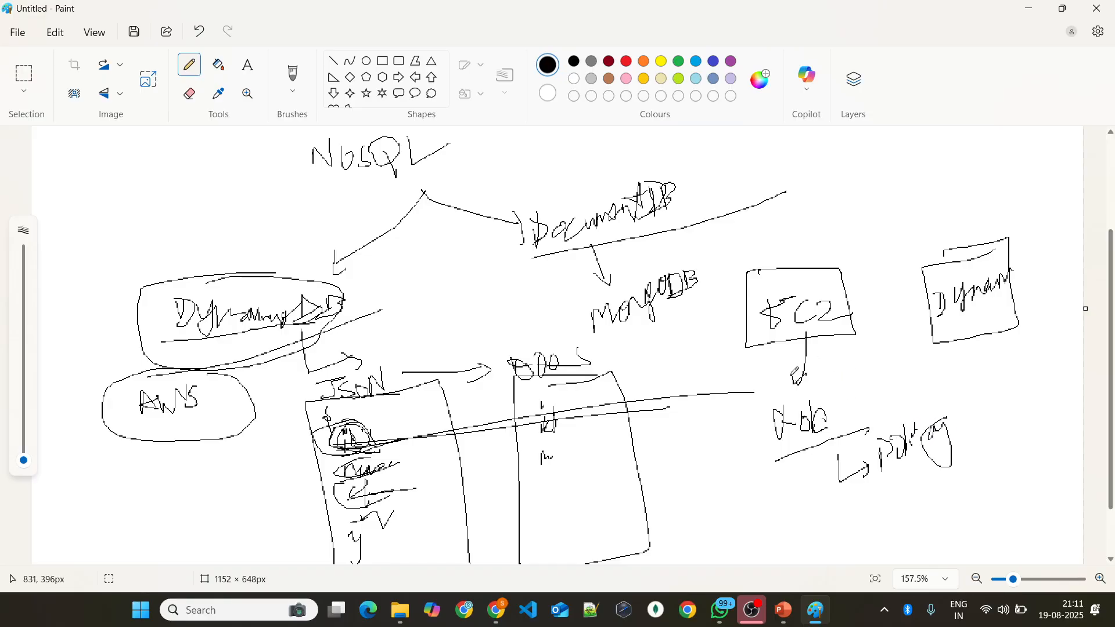
pyautogui.moveTo(792, 374); pyautogui.dragTo(819, 364)
# Step: Draw connecting arrows from the EC2 box to the Dynamo box and add emphasis strokes on the Dynamo box
pyautogui.moveTo(835, 327); pyautogui.dragTo(849, 343)
pyautogui.moveTo(793, 242)
pyautogui.mouseDown()
pyautogui.moveTo(797, 289)
pyautogui.moveTo(807, 274)
pyautogui.moveTo(927, 278)
pyautogui.moveTo(881, 313)
pyautogui.mouseUp()
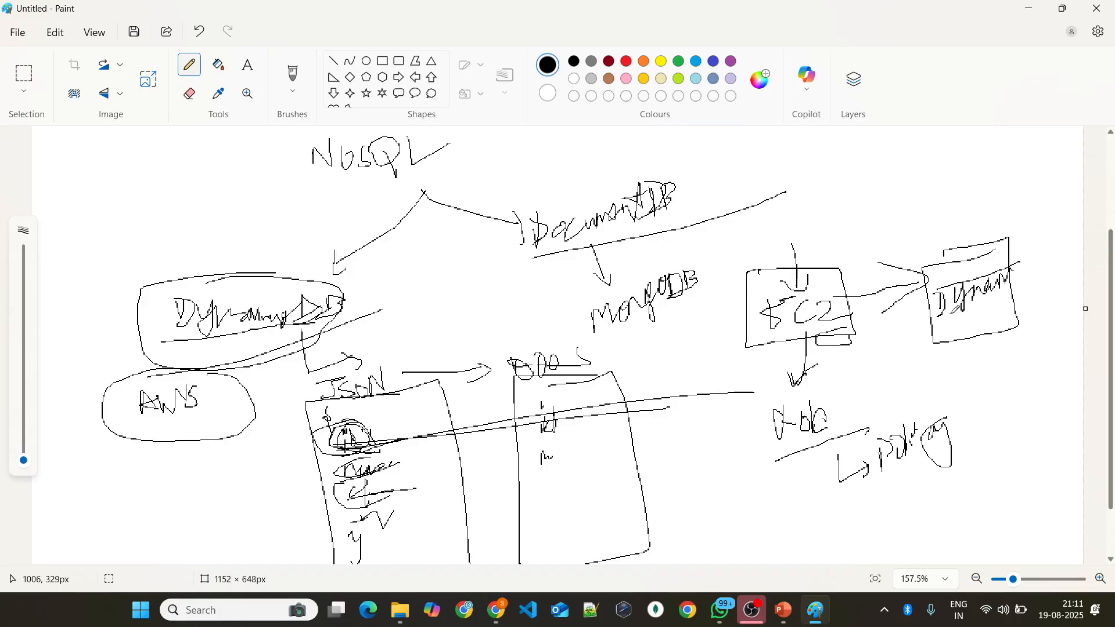
pyautogui.moveTo(963, 312); pyautogui.dragTo(1039, 295)
pyautogui.moveTo(958, 328); pyautogui.dragTo(993, 299)
pyautogui.moveTo(1005, 318); pyautogui.dragTo(998, 351)
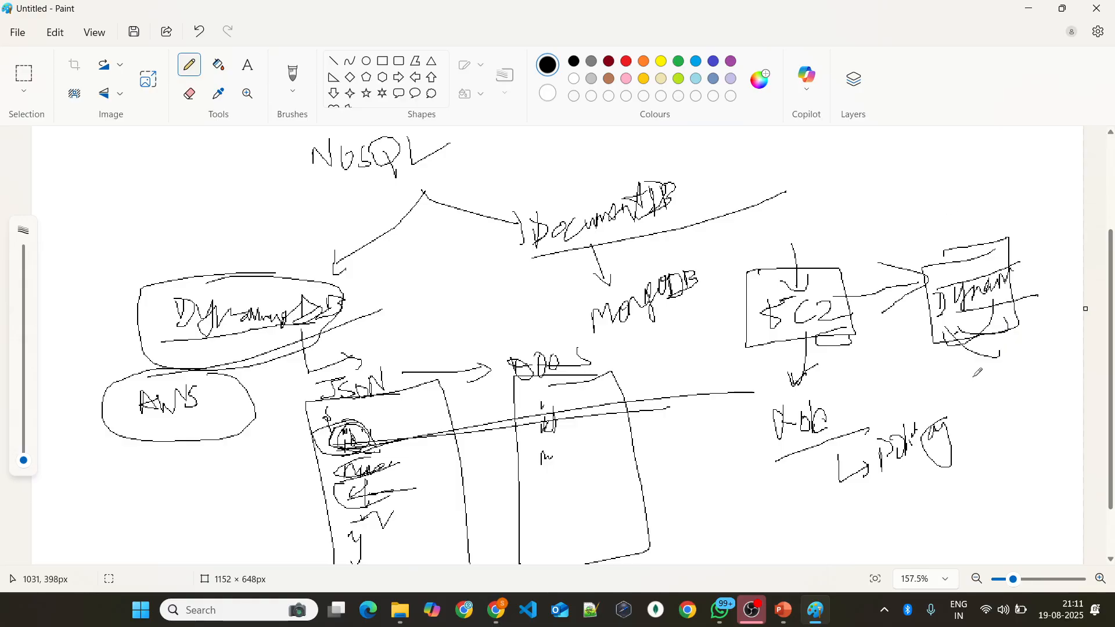
# Step: Return to the browser and examine the table's capacity, auto scaling, warm throughput, deletion protection and Time to Live settings
pyautogui.hotkey('alt', 'Tab')
pyautogui.scroll(-5, 976, 382)
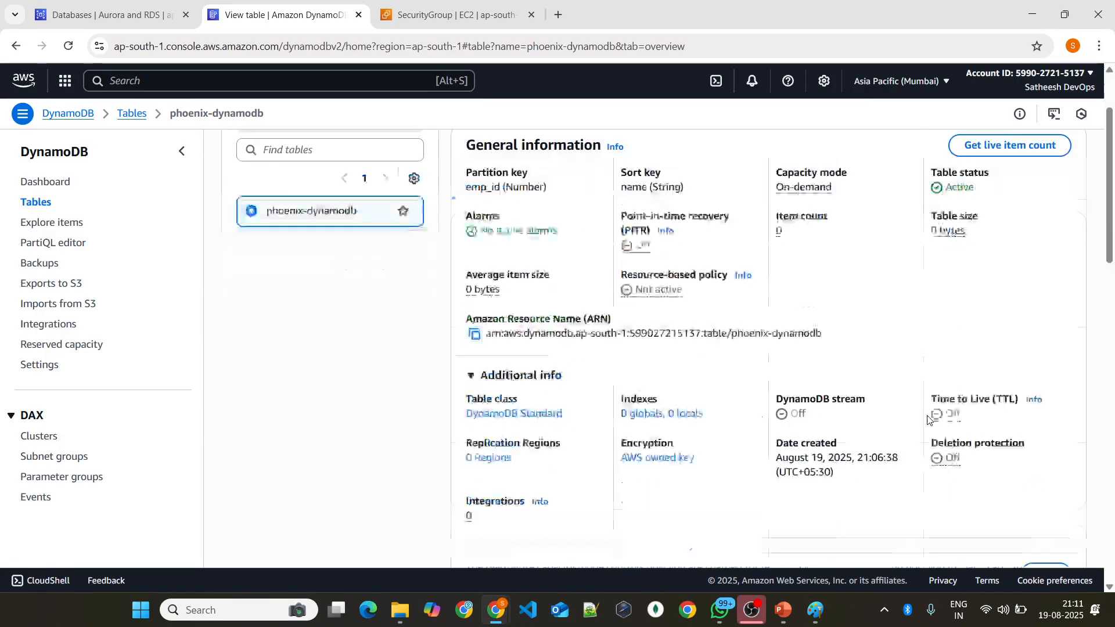
pyautogui.rightClick(927, 414)
pyautogui.scroll(-3, 713, 358)
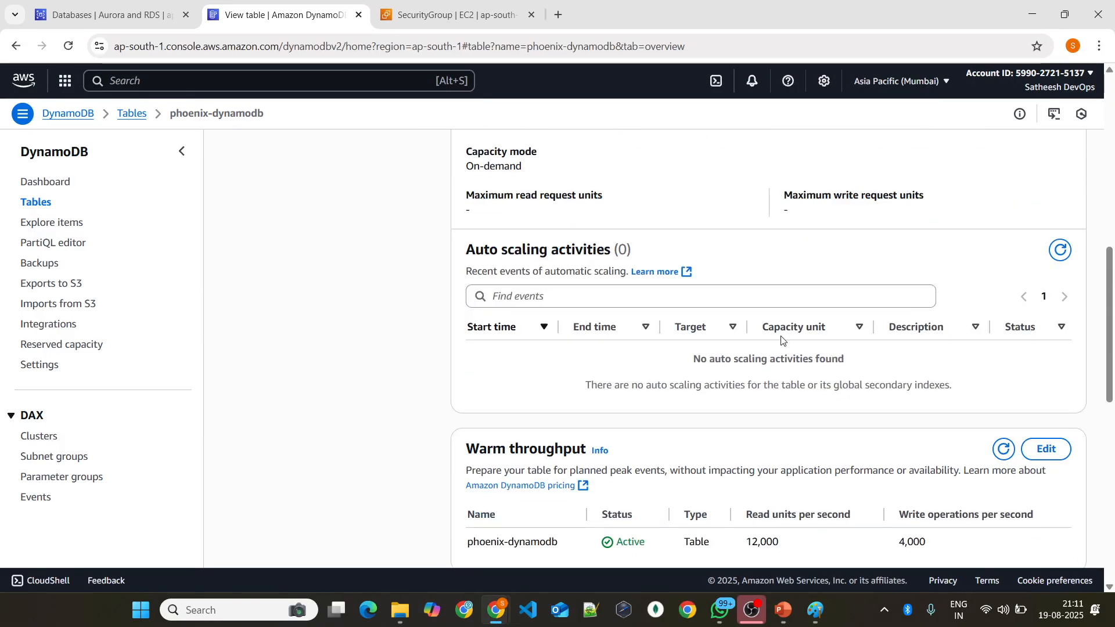
pyautogui.scroll(-3, 781, 343)
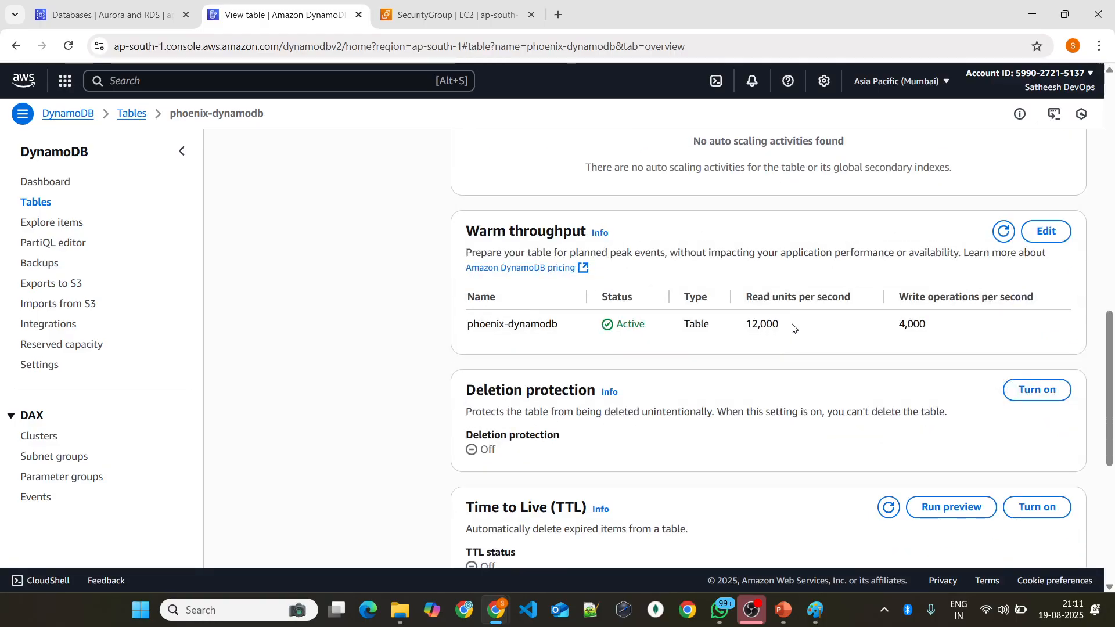
pyautogui.scroll(-4, 795, 323)
pyautogui.scroll(15, 793, 319)
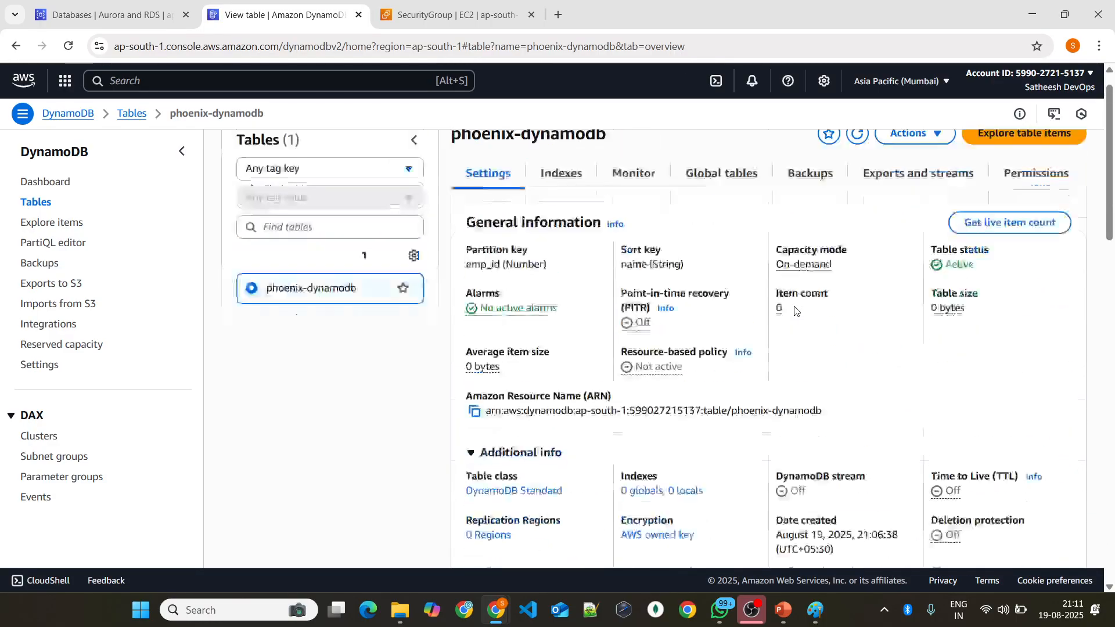
# Step: Review the DAX subnet groups and parameter groups, examining the default.dax1.0 group's description and TTL values
pyautogui.click(46, 456)
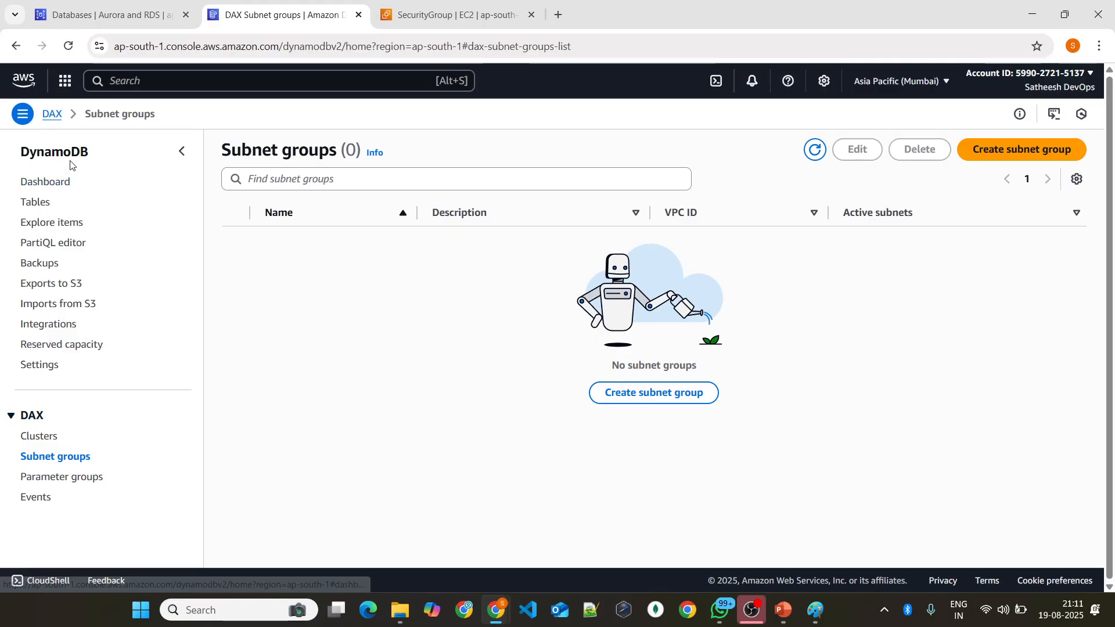
pyautogui.click(46, 476)
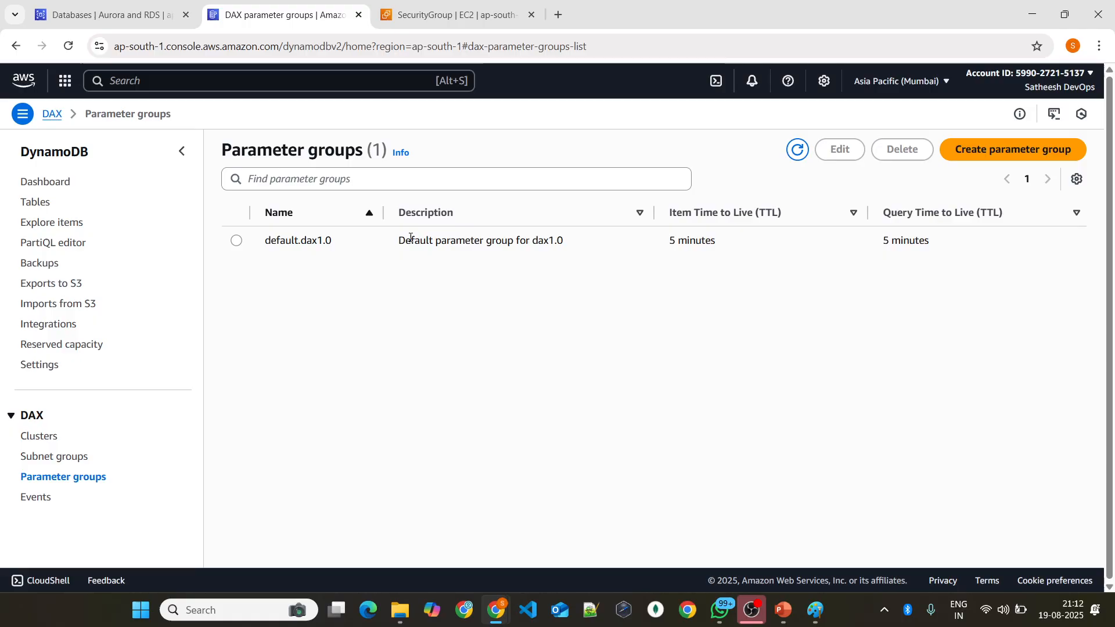
pyautogui.doubleClick(489, 242)
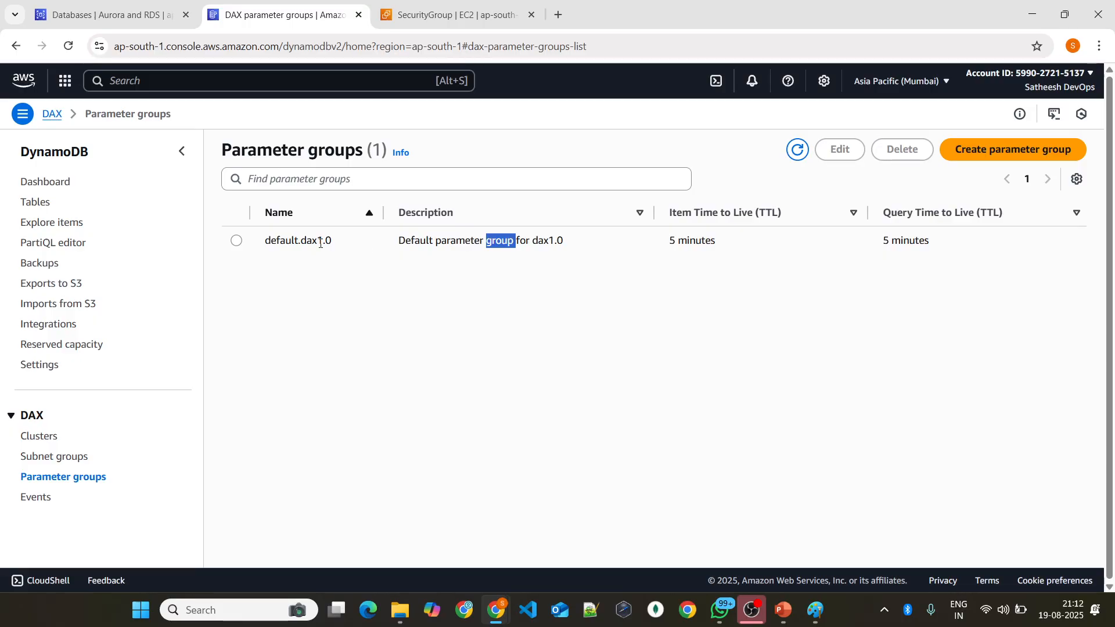
pyautogui.click(236, 241)
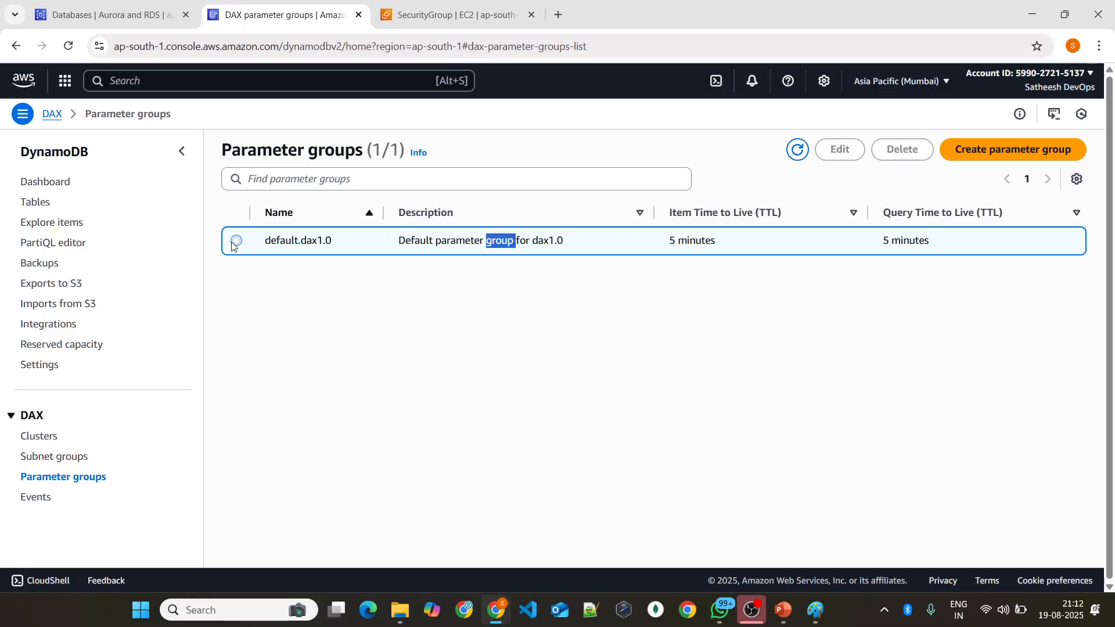
pyautogui.doubleClick(915, 240)
pyautogui.tripleClick(472, 240)
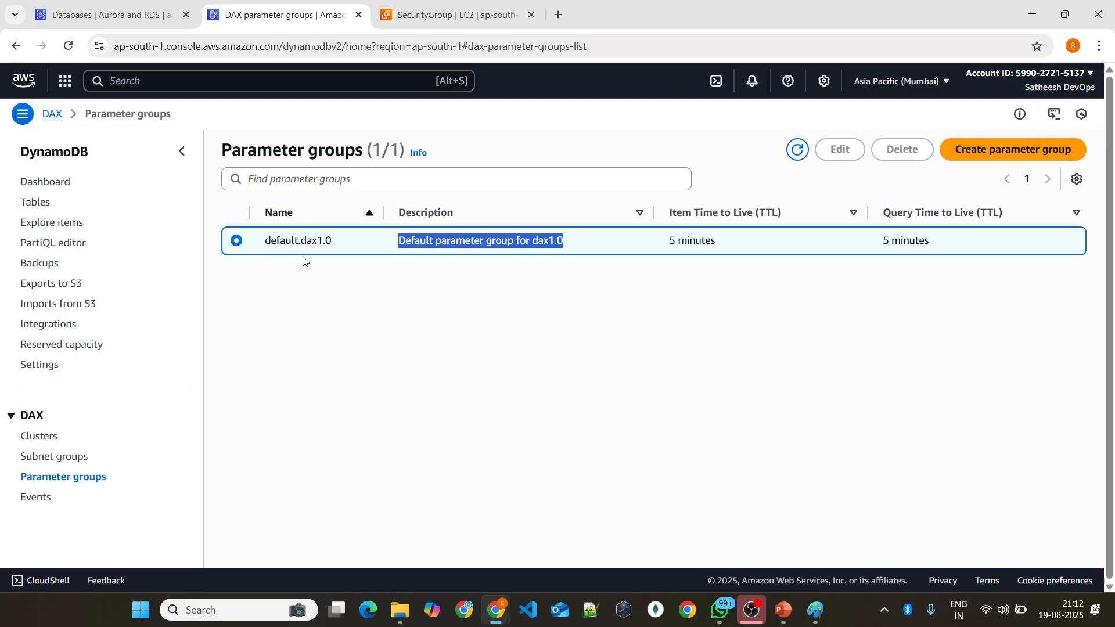
# Step: Examine the default VPC subnet group and its subnets in Aurora and RDS, and open the RDS parameter groups
pyautogui.click(140, 10)
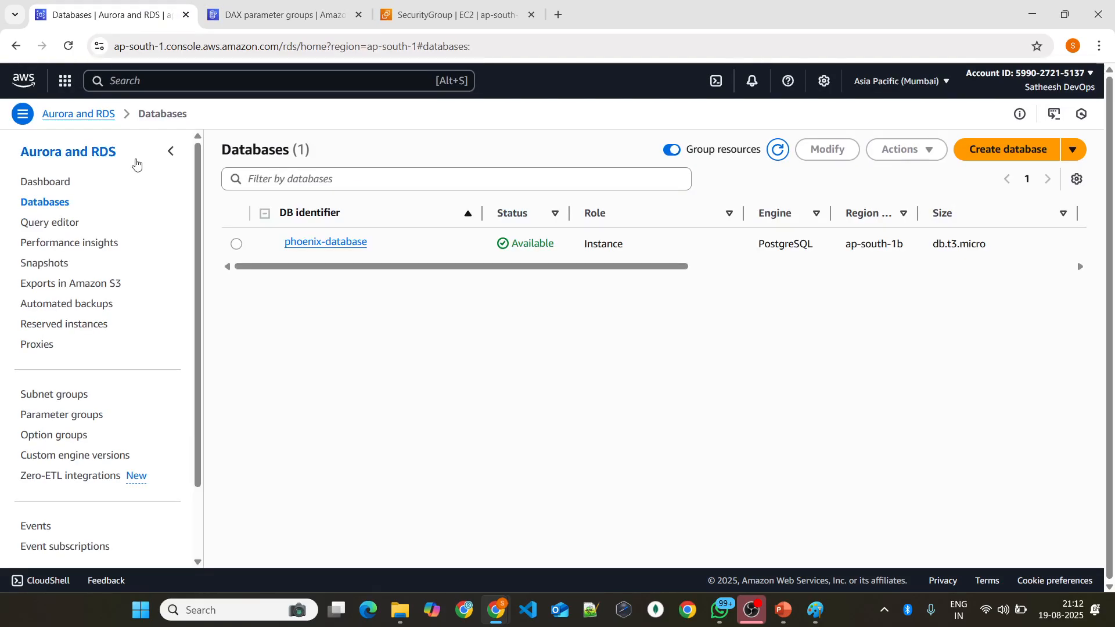
pyautogui.scroll(-2, 112, 220)
pyautogui.scroll(2, 95, 252)
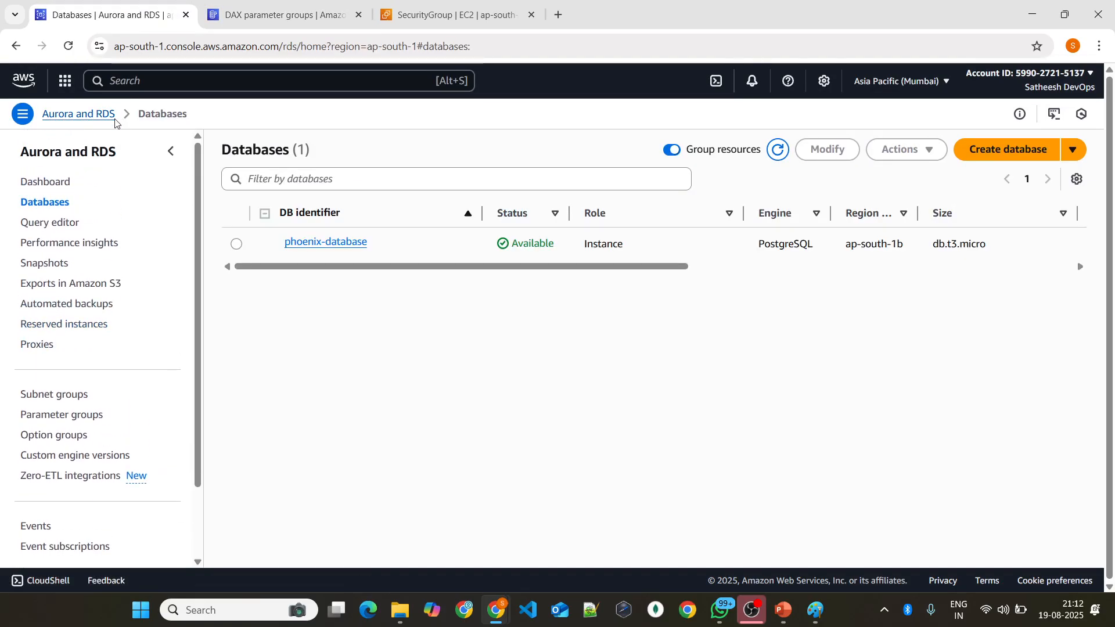
pyautogui.click(36, 396)
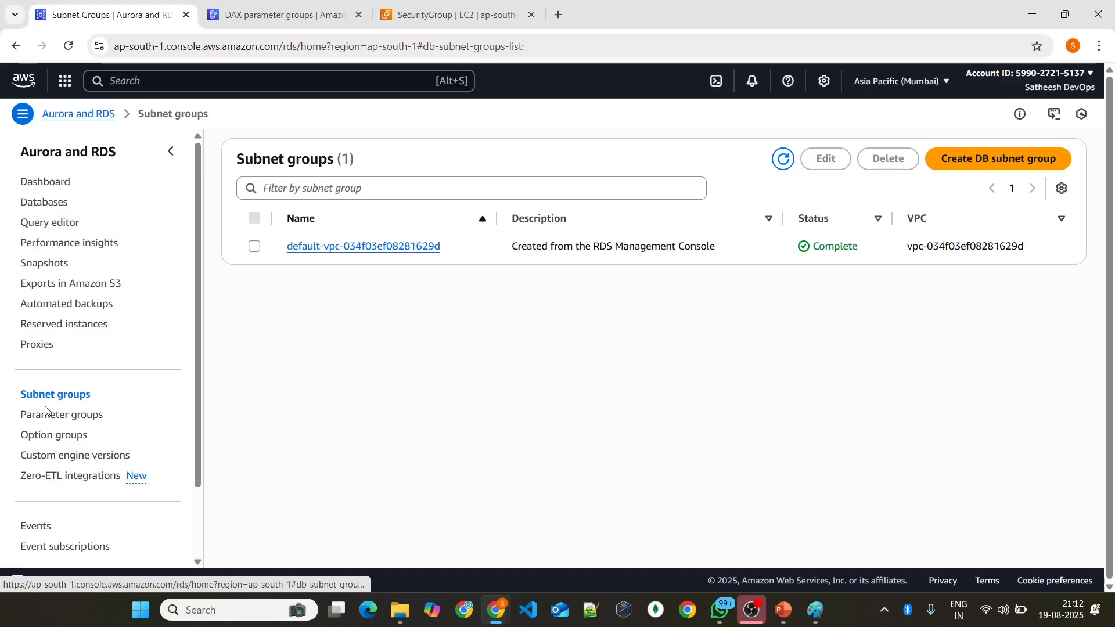
pyautogui.click(325, 250)
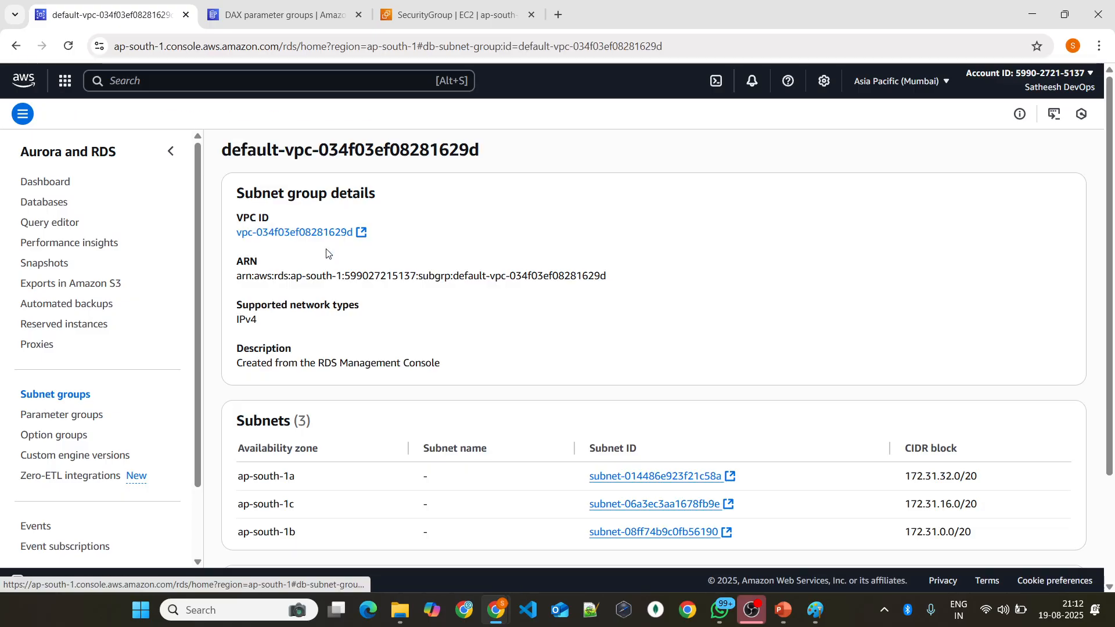
pyautogui.scroll(-3, 372, 320)
pyautogui.scroll(1, 331, 356)
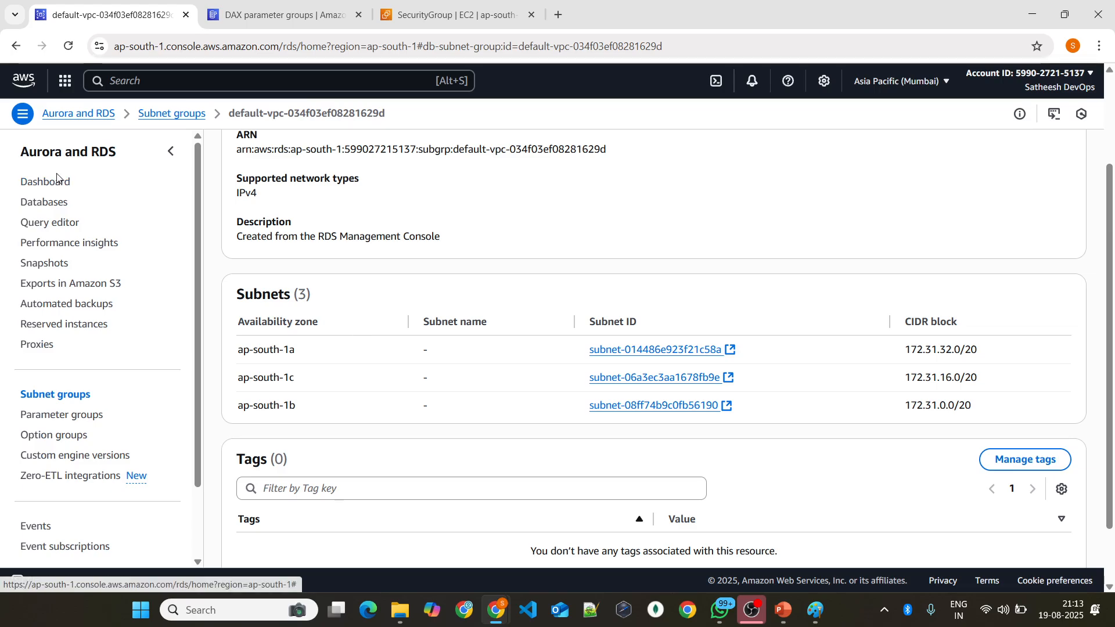
pyautogui.click(87, 413)
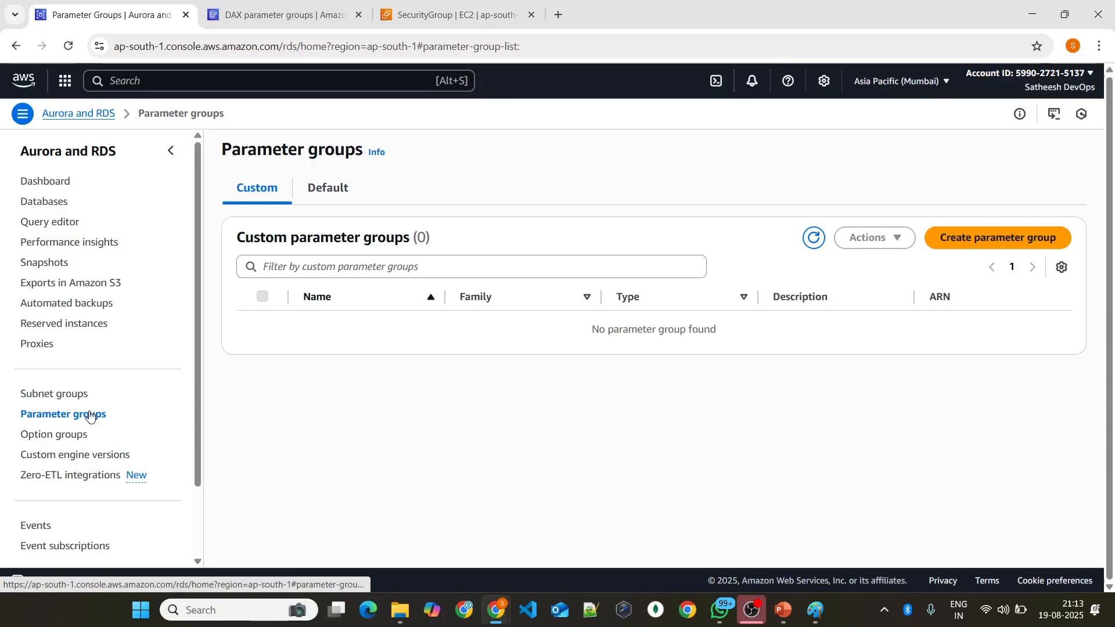
# Step: Open the default.postgres14 parameter group among the default groups and examine its parameters, such as application_name, array_nulls and authentication_timeout
pyautogui.click(333, 198)
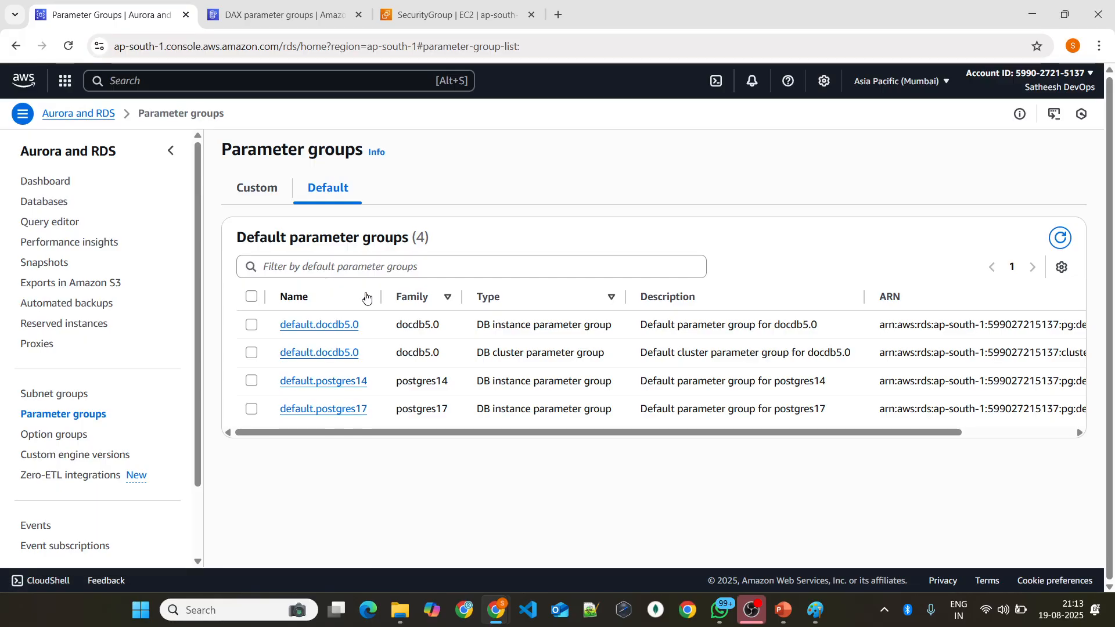
pyautogui.click(309, 383)
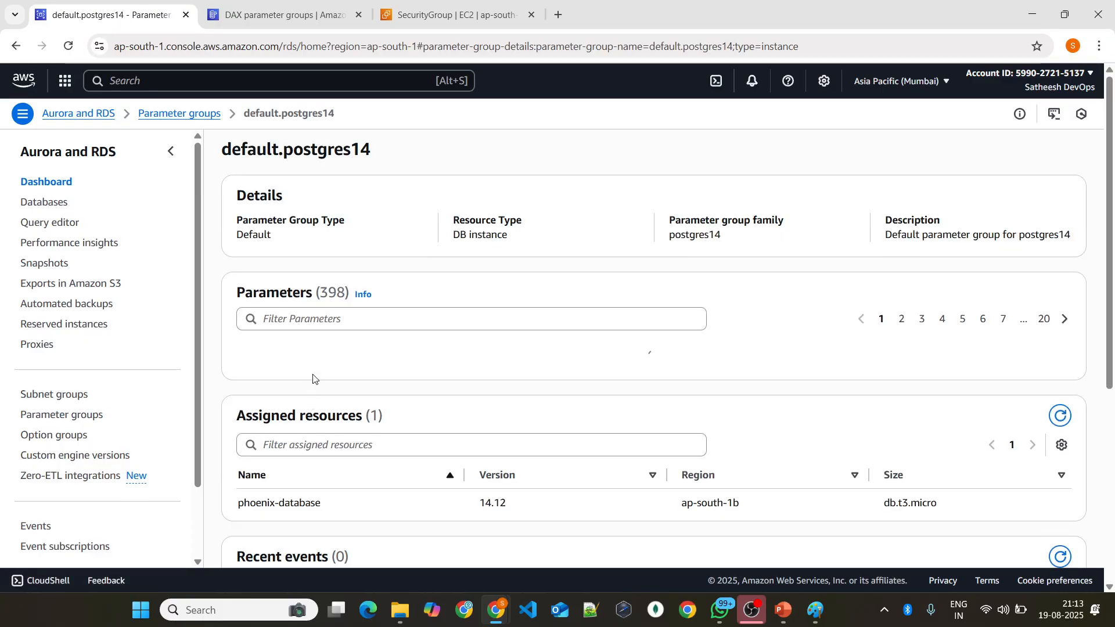
pyautogui.scroll(-2, 325, 314)
pyautogui.moveTo(243, 303); pyautogui.dragTo(347, 303)
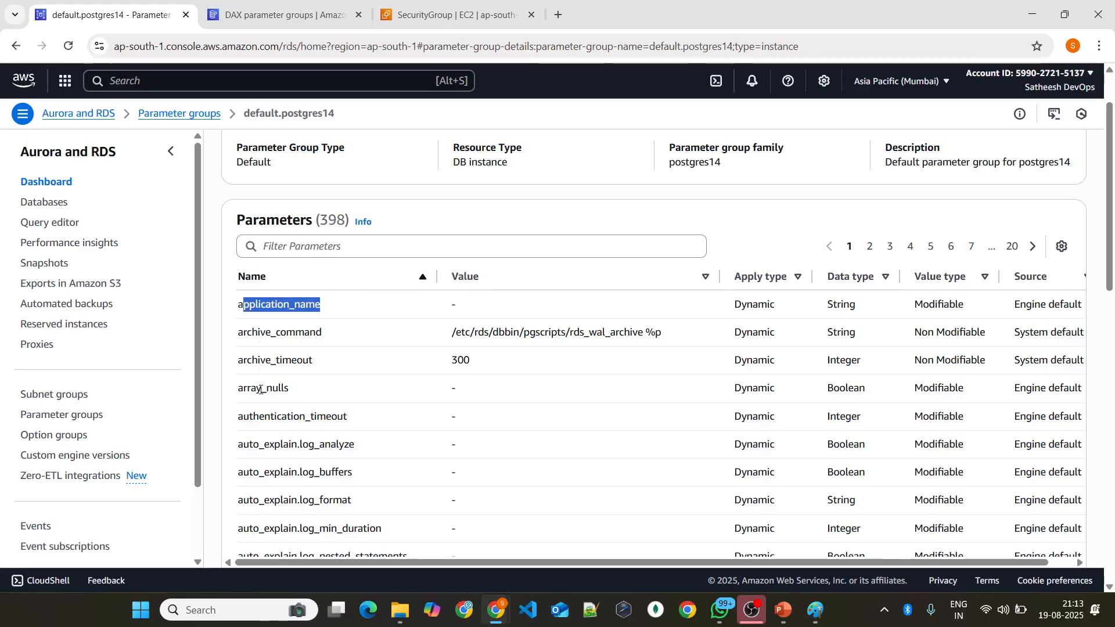
pyautogui.moveTo(243, 388); pyautogui.dragTo(298, 389)
pyautogui.scroll(-3, 297, 378)
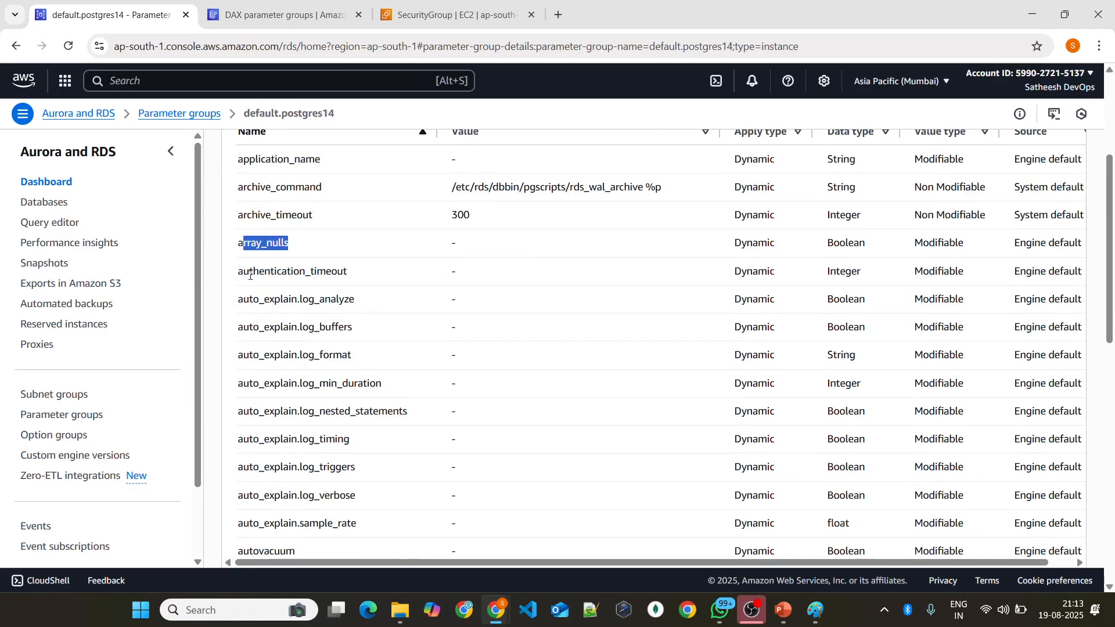
pyautogui.moveTo(250, 276); pyautogui.dragTo(346, 273)
pyautogui.scroll(-3, 317, 394)
pyautogui.moveTo(259, 401); pyautogui.dragTo(341, 378)
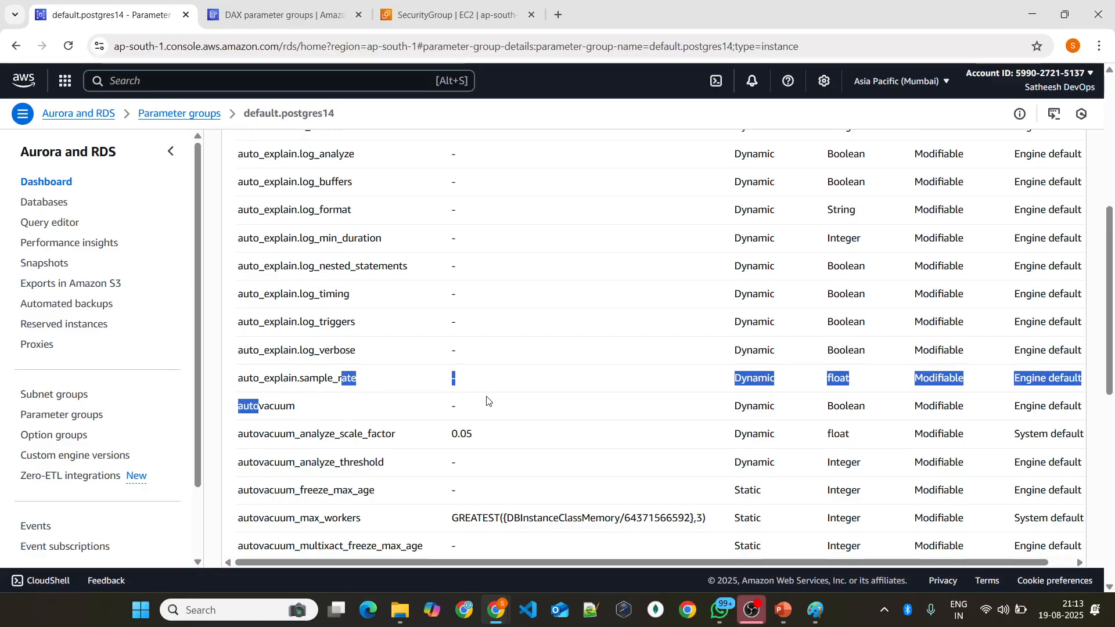
# Step: Review the group's remaining parameters, assigned resources and tags, and return through the parameter groups to the RDS databases list
pyautogui.scroll(8, 656, 346)
pyautogui.scroll(-20, 641, 402)
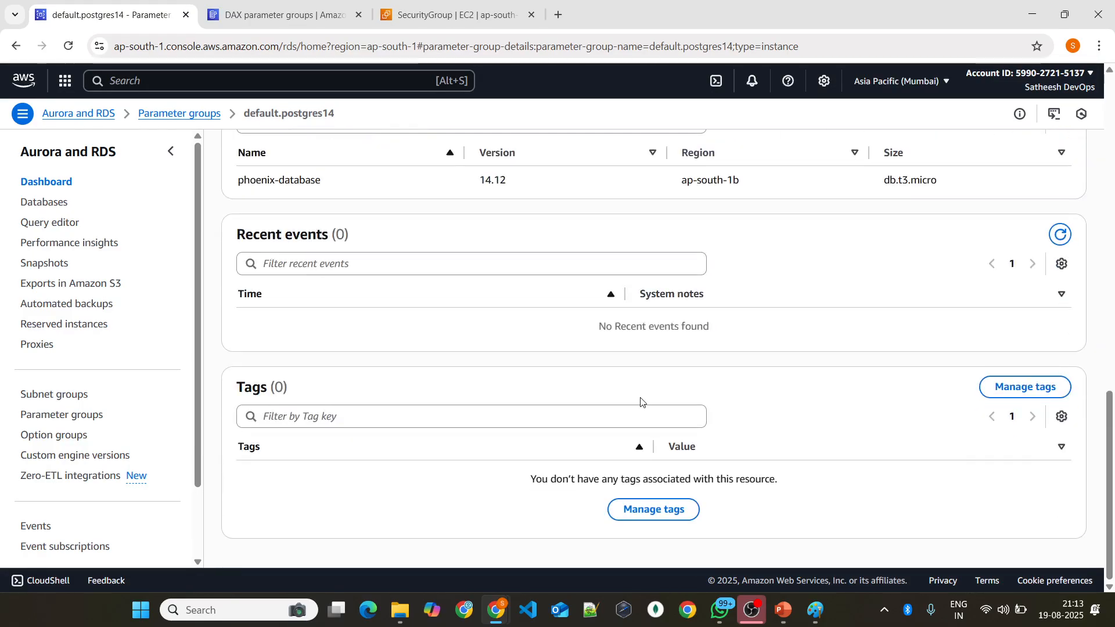
pyautogui.scroll(9, 641, 402)
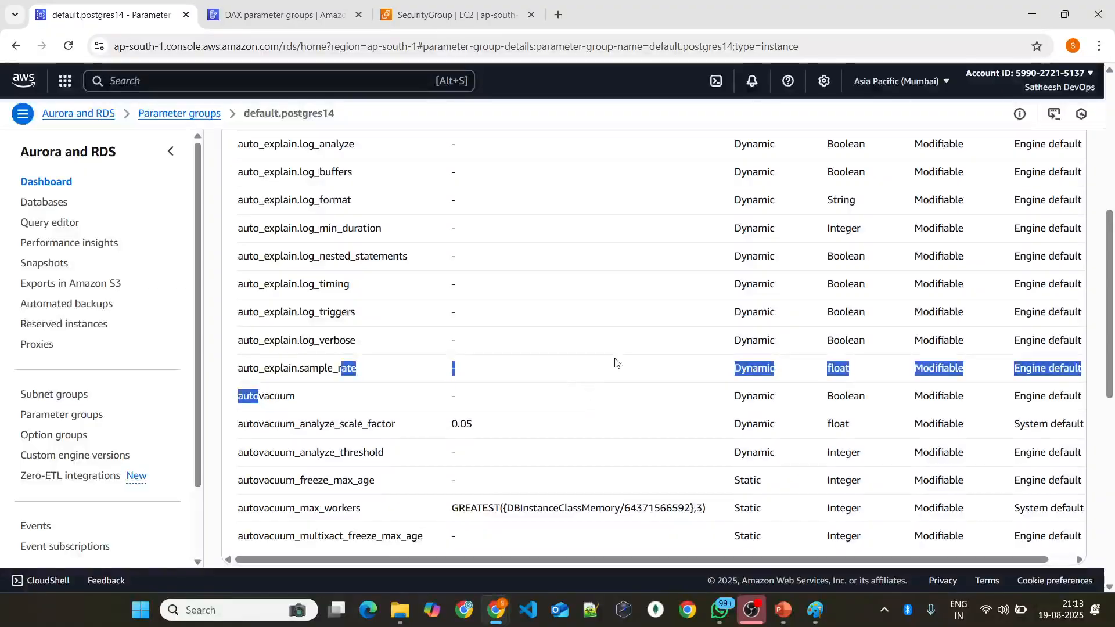
pyautogui.scroll(-3, 666, 418)
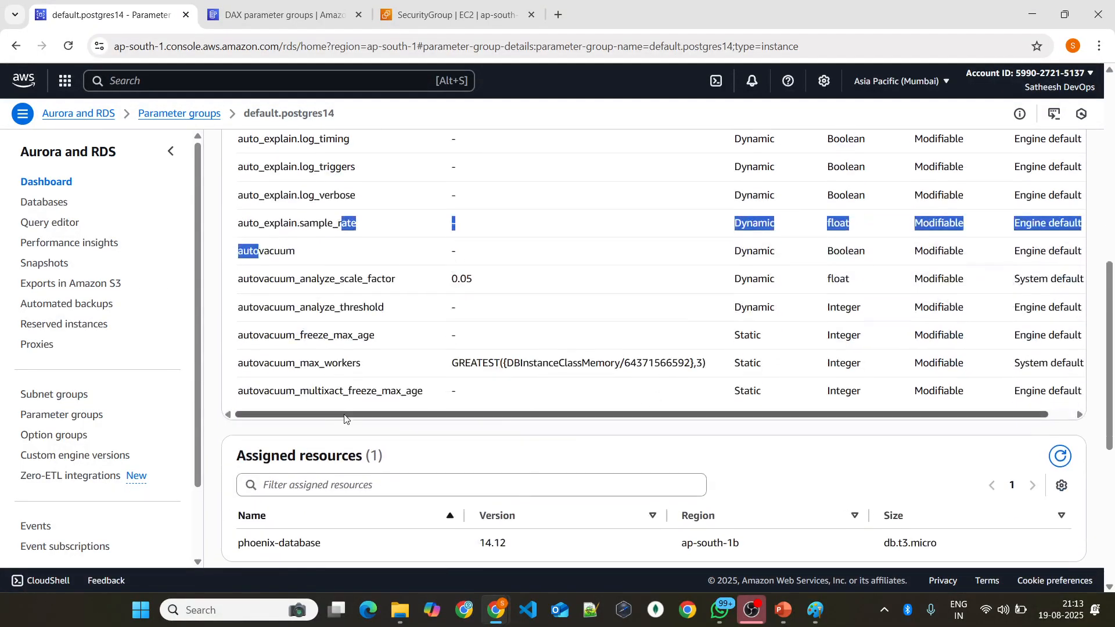
pyautogui.scroll(-5, 344, 418)
pyautogui.scroll(3, 398, 331)
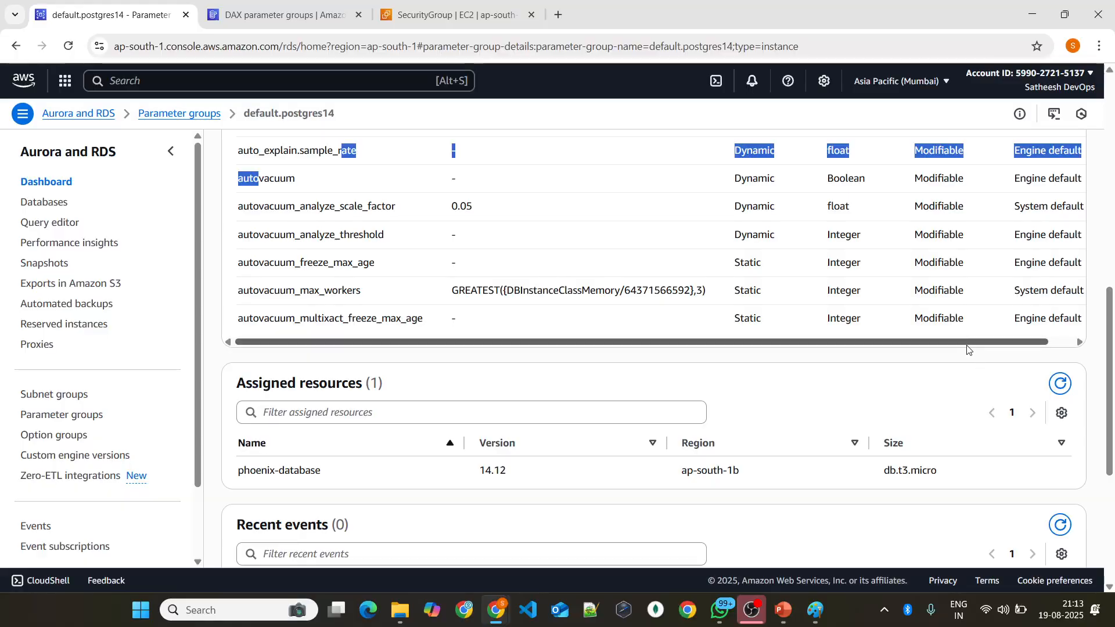
pyautogui.hscroll(1, 967, 348)
pyautogui.click(87, 416)
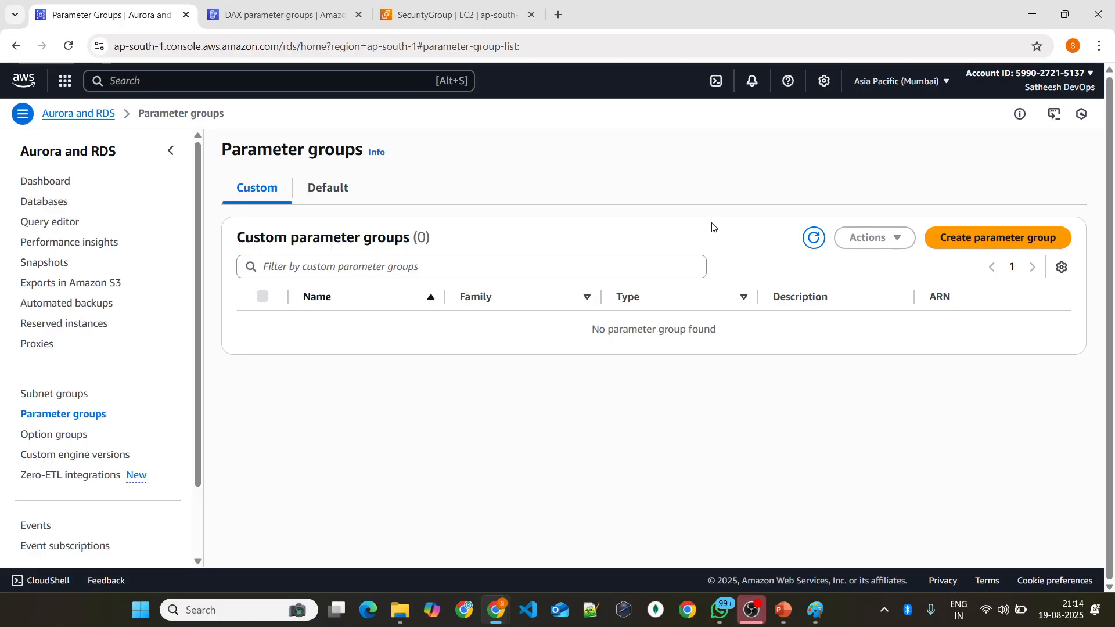
pyautogui.click(62, 208)
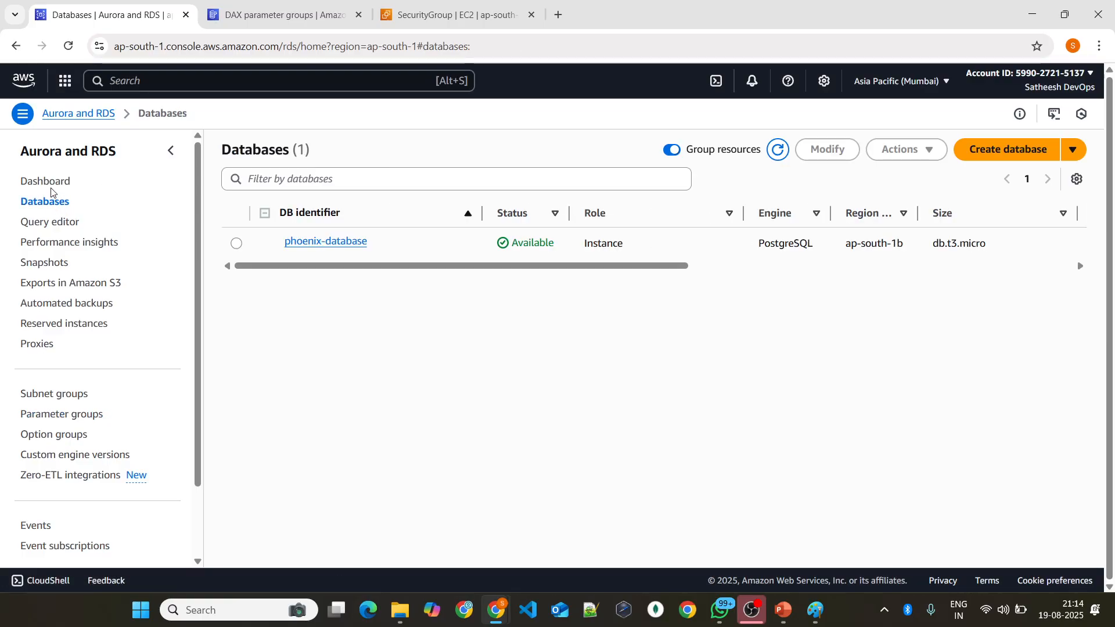
# Step: Delete the phoenix-dynamodb table from DynamoDB, including its CloudWatch alarms, without creating a backup
pyautogui.click(334, 5)
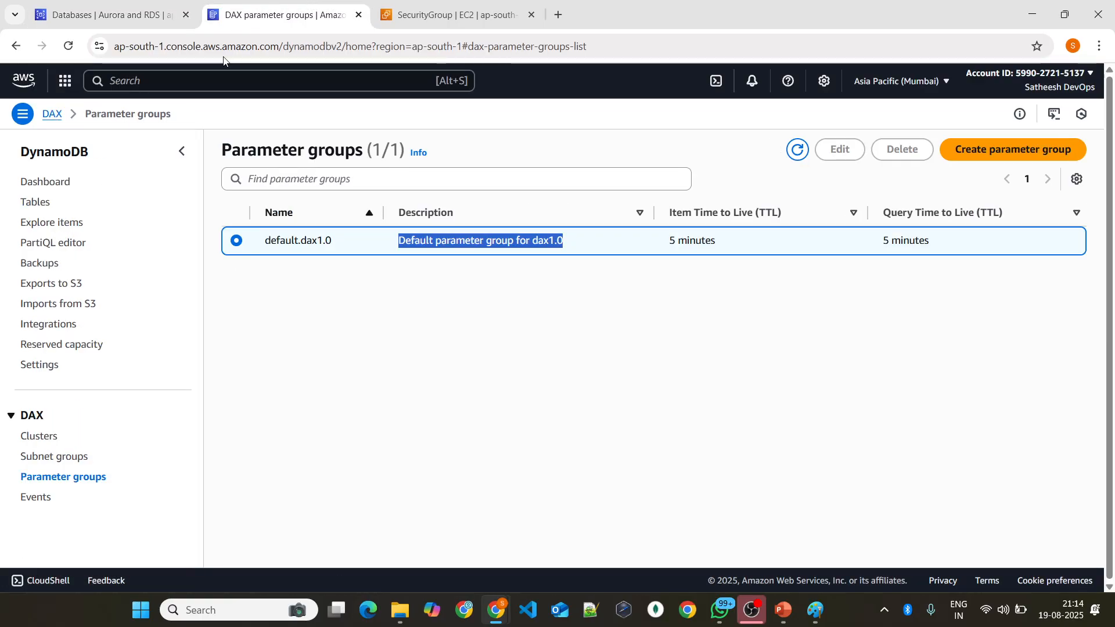
pyautogui.click(36, 201)
pyautogui.click(235, 242)
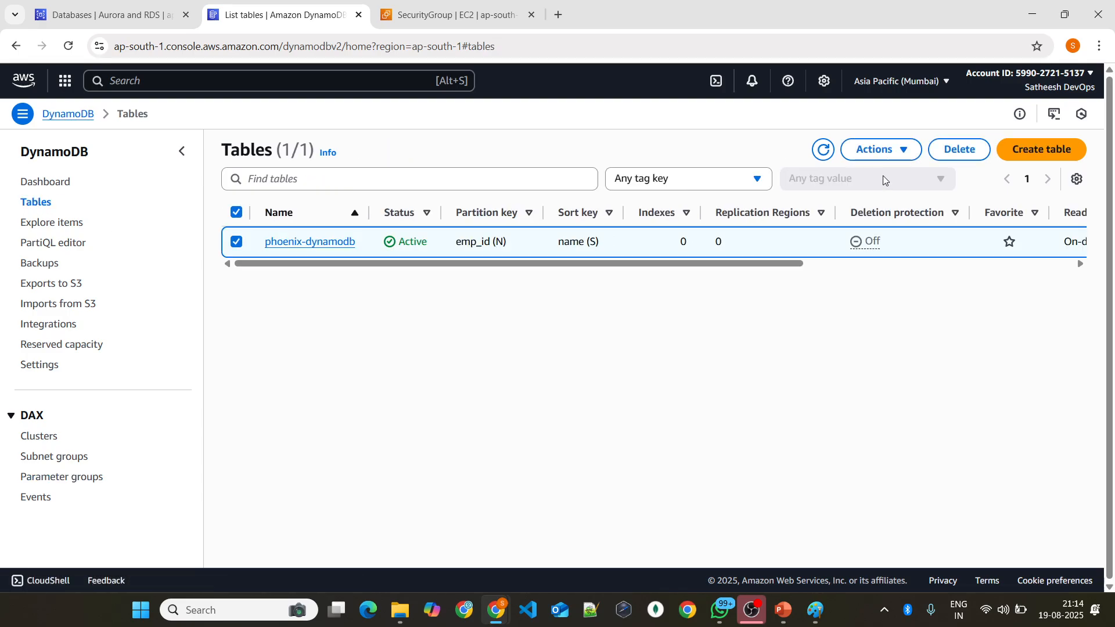
pyautogui.click(959, 149)
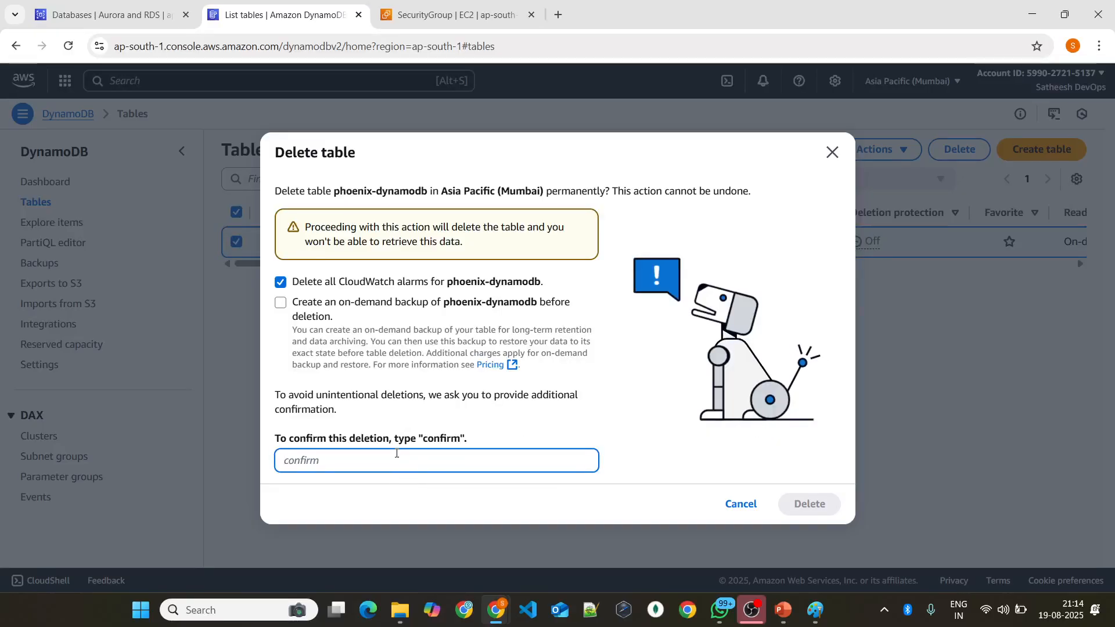
pyautogui.write('confirm')
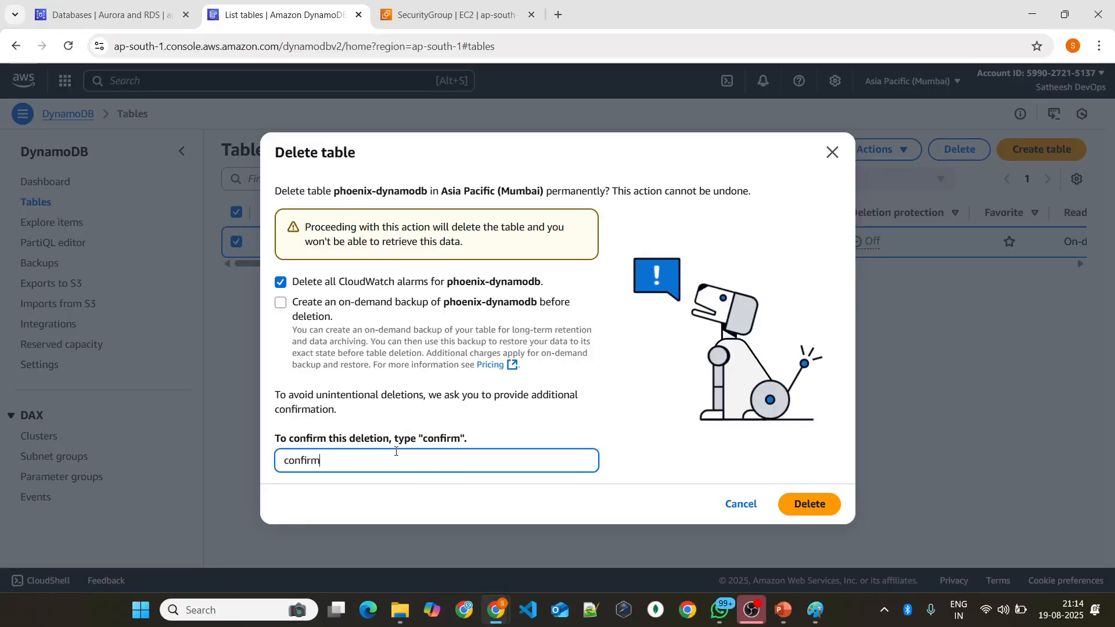
pyautogui.click(803, 508)
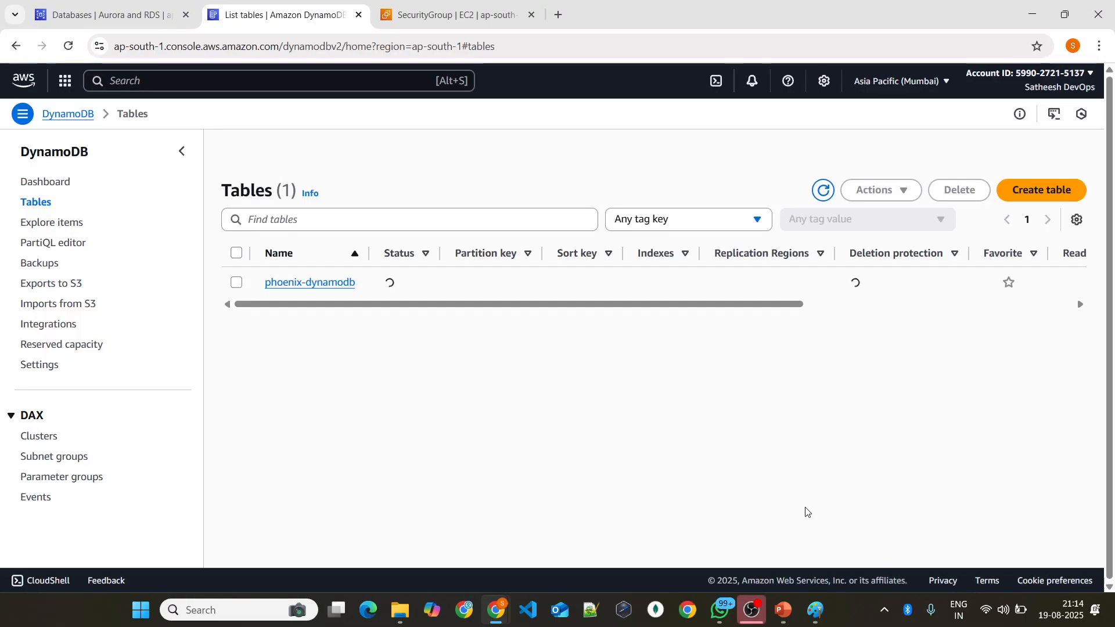
# Step: Open phoenix-database in Aurora and RDS and copy its endpoint from the connectivity details
pyautogui.click(108, 14)
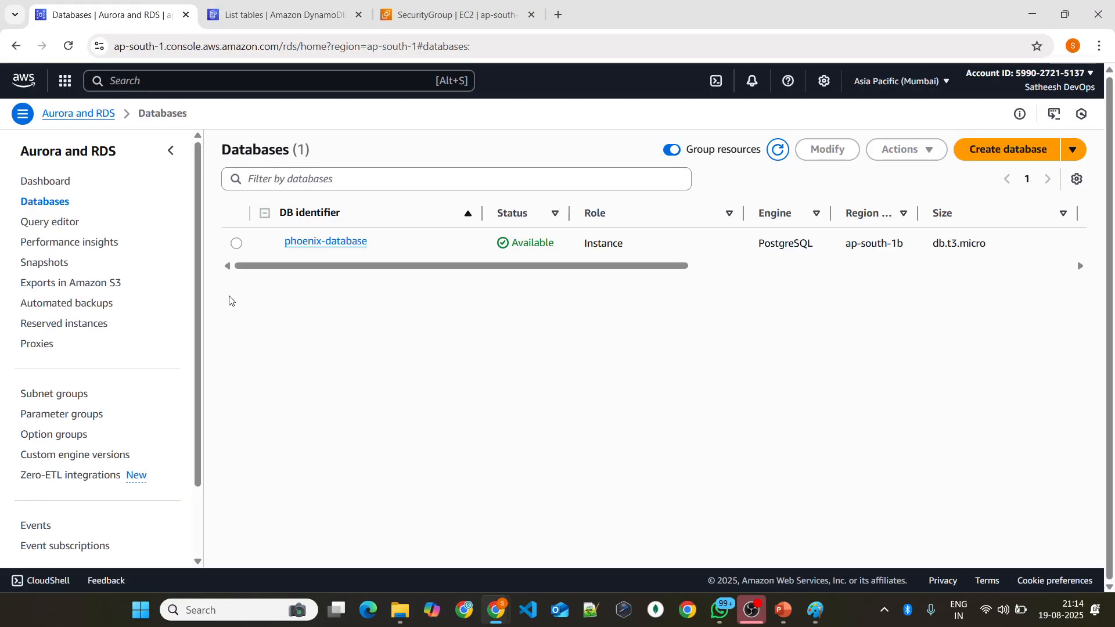
pyautogui.click(236, 244)
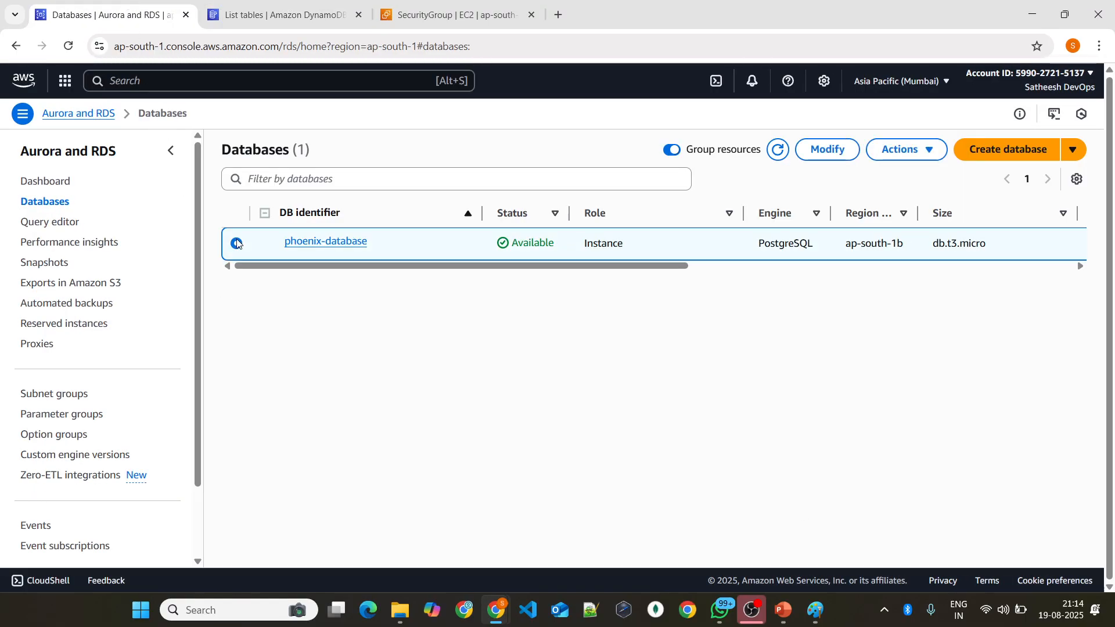
pyautogui.click(339, 246)
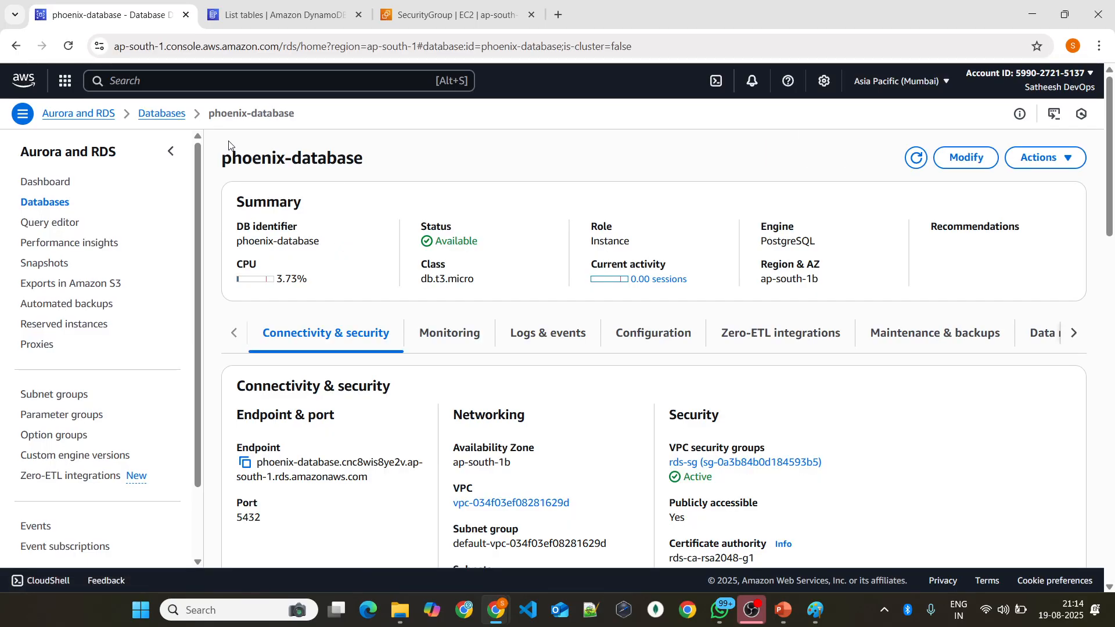
pyautogui.scroll(-1, 325, 291)
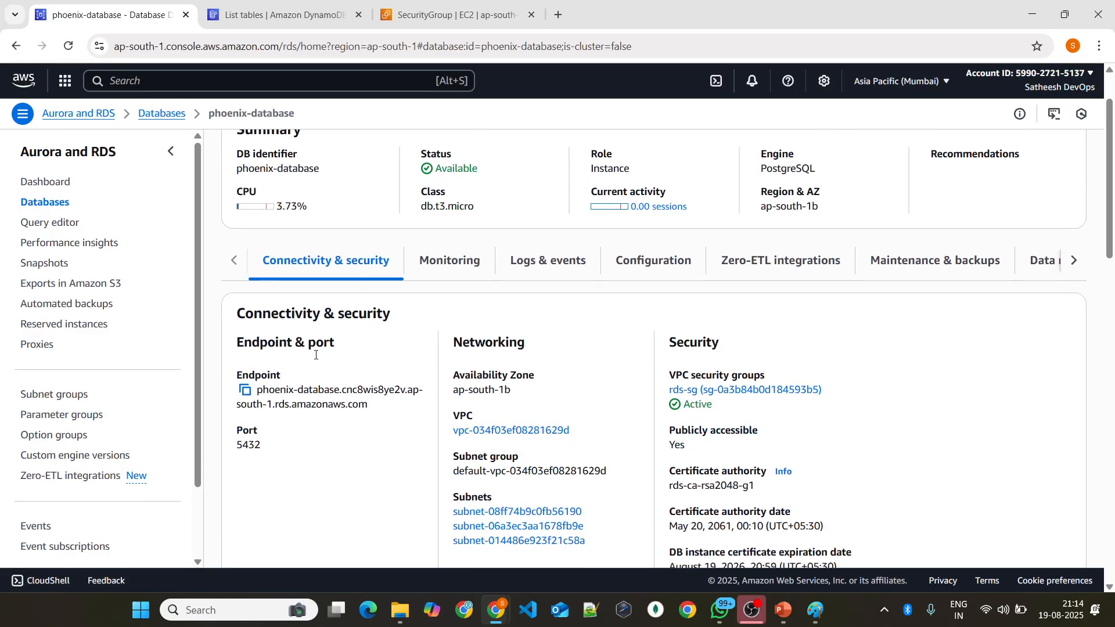
pyautogui.click(245, 390)
# Step: Switch to Paint and handwrite RDS/SQL above the NoSQL diagram, with an arrow to a line of connection details starting with host DNS
pyautogui.click(817, 610)
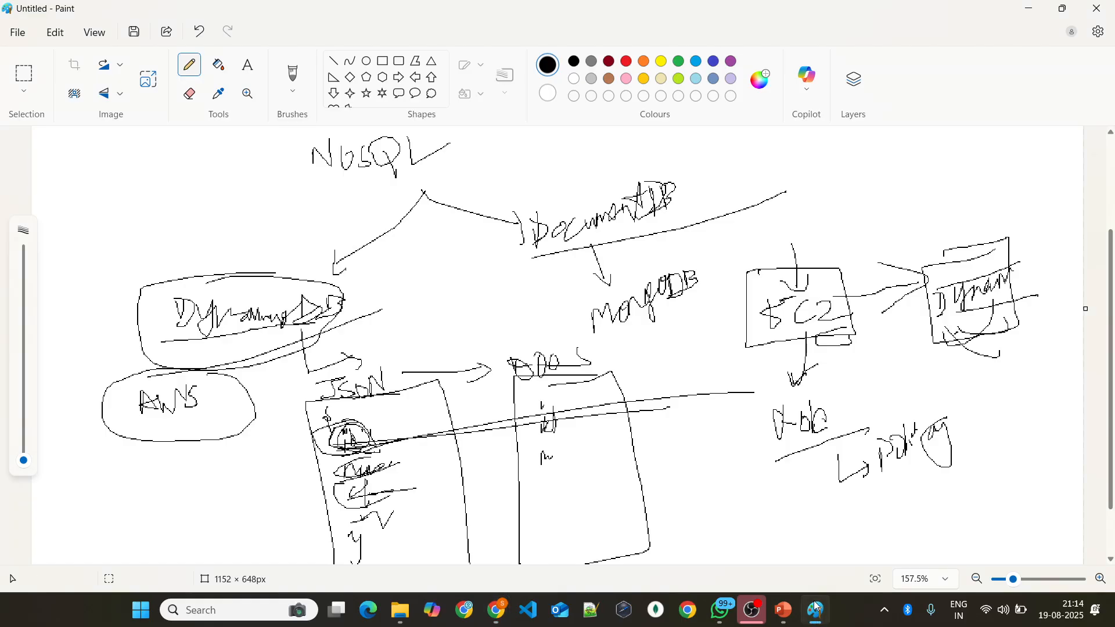
pyautogui.scroll(-2, 481, 365)
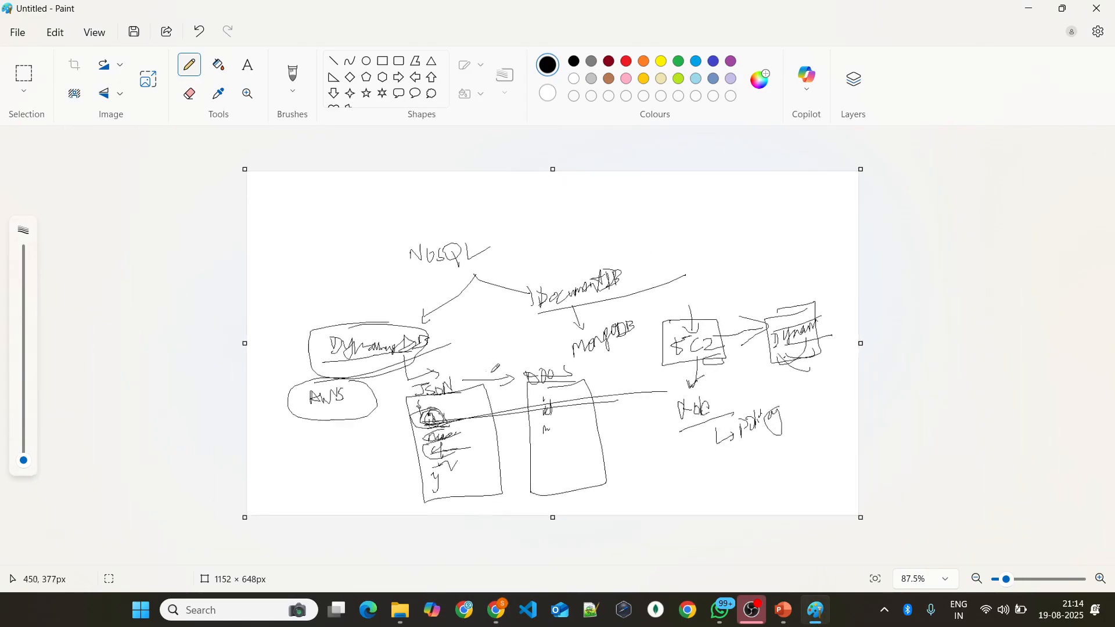
pyautogui.scroll(2, 482, 366)
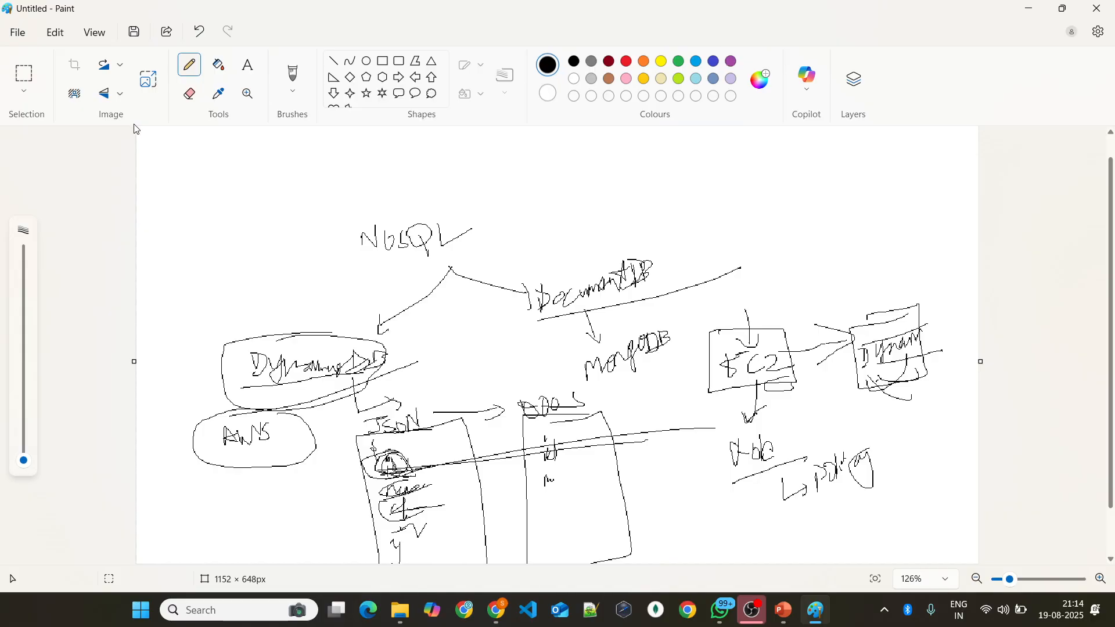
pyautogui.scroll(3, 149, 158)
pyautogui.scroll(-2, 93, 153)
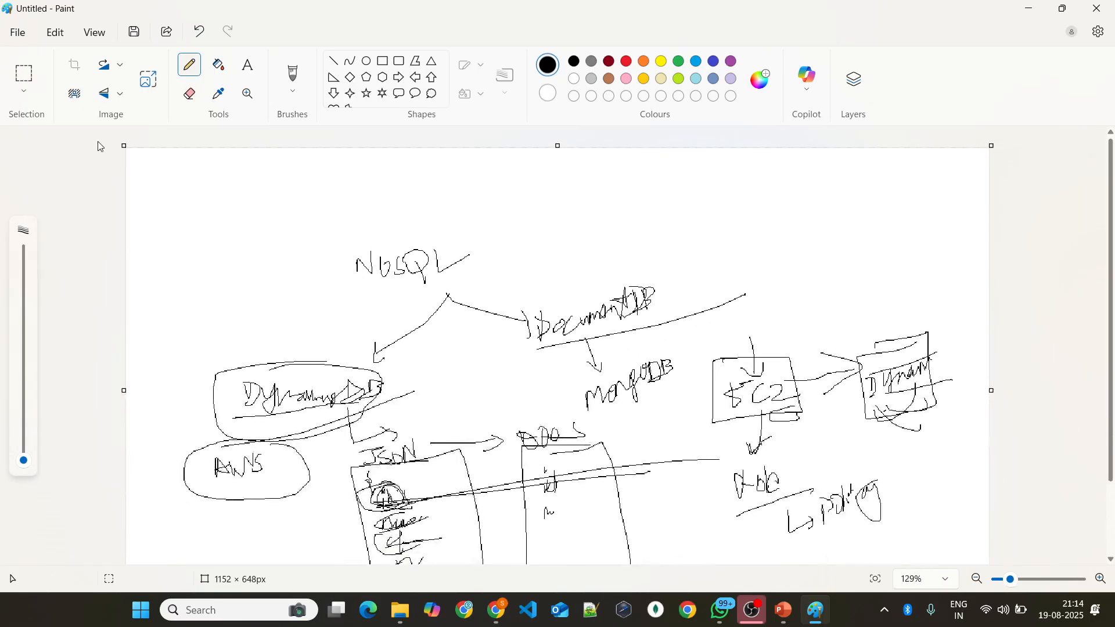
pyautogui.scroll(2, 93, 154)
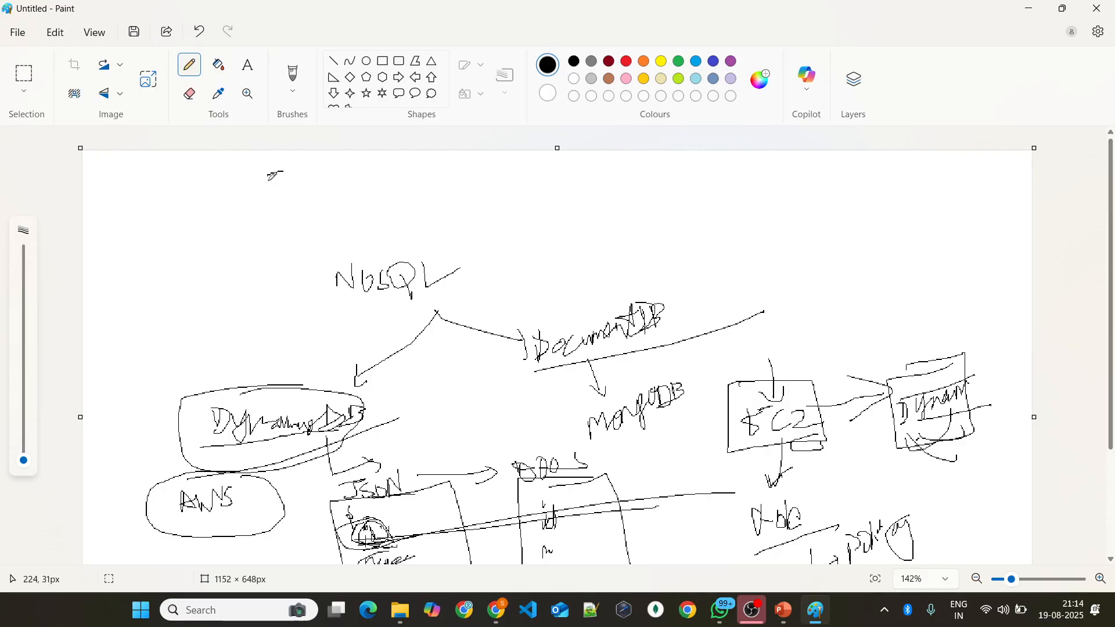
pyautogui.moveTo(268, 174)
pyautogui.mouseDown()
pyautogui.moveTo(318, 169)
pyautogui.moveTo(262, 181)
pyautogui.moveTo(304, 195)
pyautogui.moveTo(331, 174)
pyautogui.moveTo(320, 193)
pyautogui.moveTo(348, 171)
pyautogui.moveTo(357, 187)
pyautogui.moveTo(363, 174)
pyautogui.moveTo(395, 171)
pyautogui.mouseUp()
pyautogui.moveTo(411, 176)
pyautogui.mouseDown()
pyautogui.moveTo(493, 175)
pyautogui.moveTo(478, 190)
pyautogui.moveTo(517, 193)
pyautogui.moveTo(530, 180)
pyautogui.moveTo(591, 187)
pyautogui.moveTo(617, 152)
pyautogui.mouseUp()
pyautogui.moveTo(637, 162)
pyautogui.mouseDown()
pyautogui.moveTo(622, 185)
pyautogui.moveTo(664, 188)
pyautogui.mouseUp()
pyautogui.click(643, 176)
pyautogui.moveTo(673, 164)
pyautogui.mouseDown()
pyautogui.moveTo(683, 179)
pyautogui.moveTo(746, 193)
pyautogui.moveTo(778, 154)
pyautogui.moveTo(743, 192)
pyautogui.moveTo(789, 169)
pyautogui.moveTo(823, 195)
pyautogui.mouseUp()
pyautogui.moveTo(843, 169)
pyautogui.mouseDown()
pyautogui.moveTo(849, 190)
pyautogui.moveTo(865, 174)
pyautogui.moveTo(878, 186)
pyautogui.moveTo(914, 164)
pyautogui.moveTo(942, 168)
pyautogui.mouseUp()
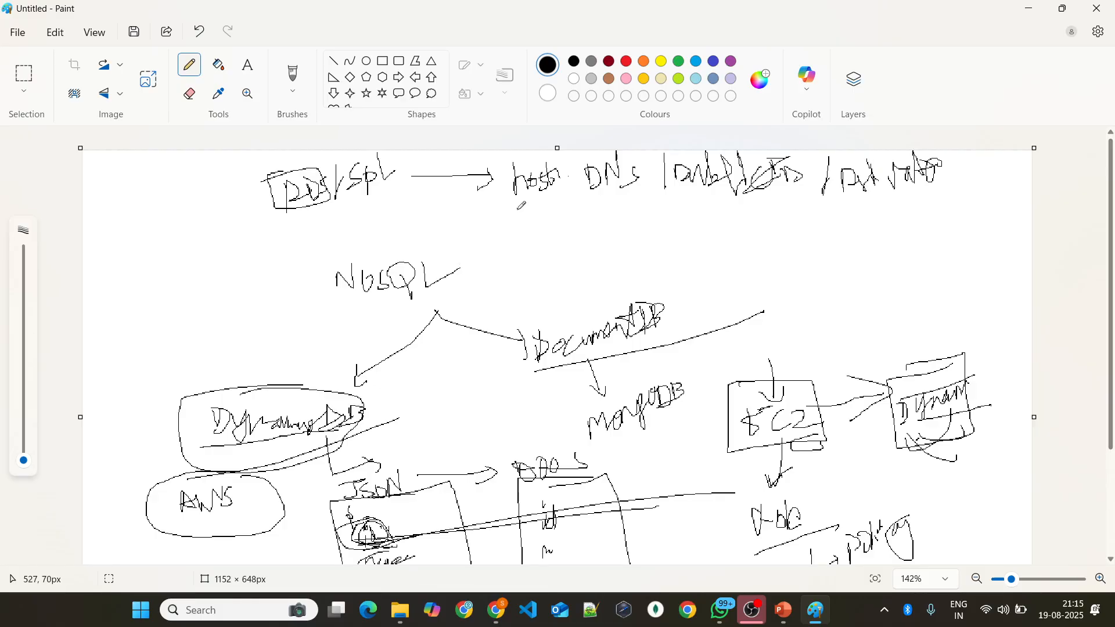
# Step: Underline host and write DB Name below it, and sketch a box labelled Server containing three smaller boxes
pyautogui.moveTo(517, 212)
pyautogui.mouseDown()
pyautogui.moveTo(549, 219)
pyautogui.moveTo(526, 231)
pyautogui.moveTo(560, 215)
pyautogui.moveTo(539, 212)
pyautogui.moveTo(561, 187)
pyautogui.mouseUp()
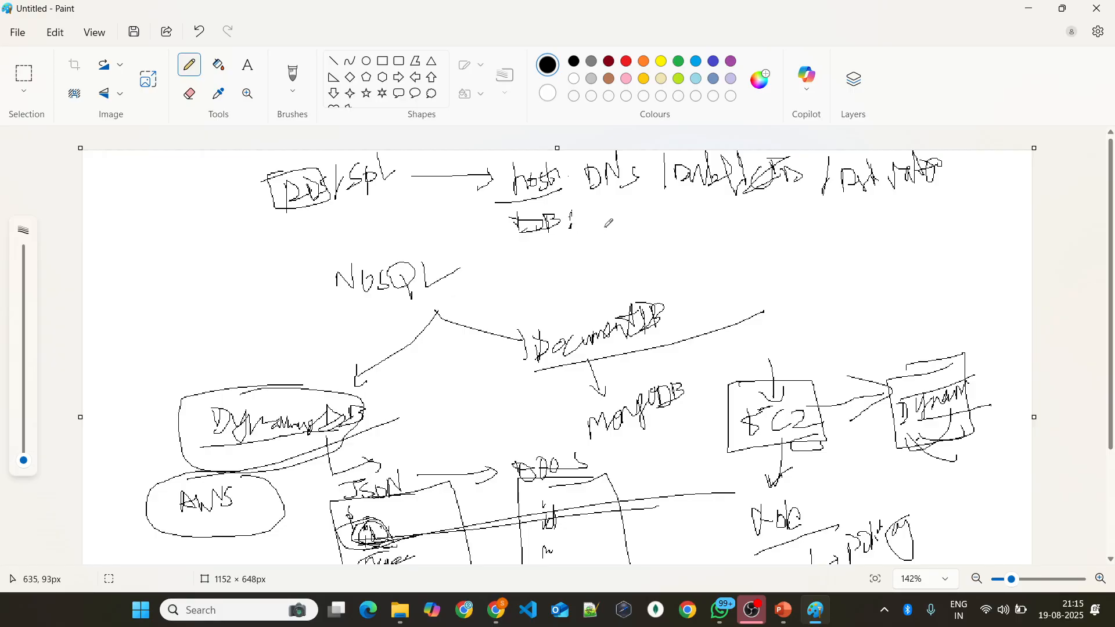
pyautogui.moveTo(569, 209); pyautogui.dragTo(635, 216)
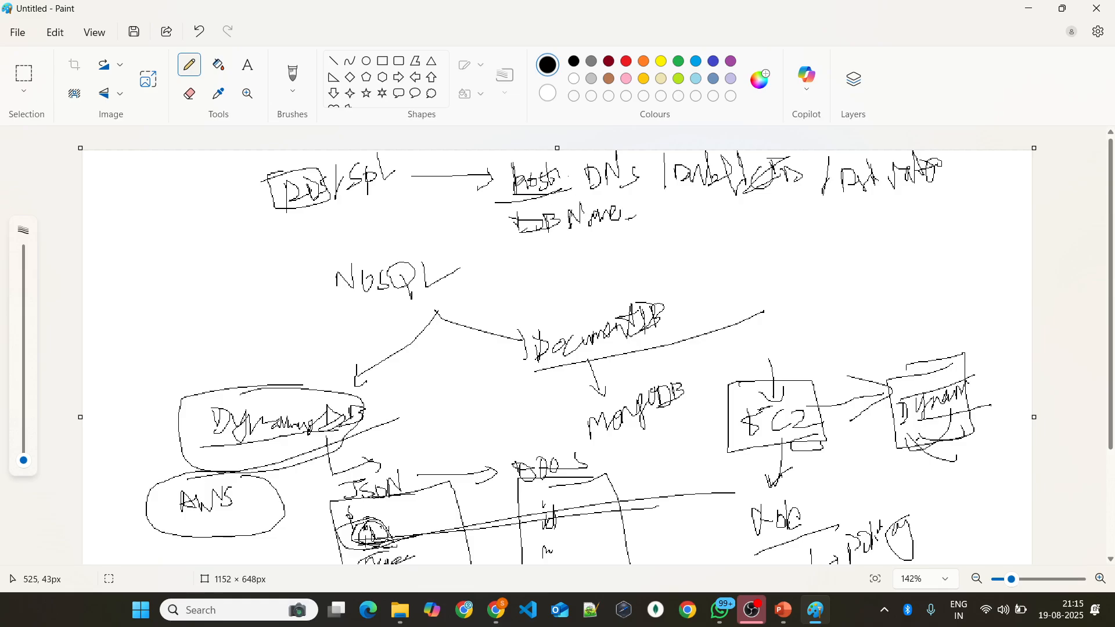
pyautogui.moveTo(115, 237)
pyautogui.mouseDown()
pyautogui.moveTo(118, 247)
pyautogui.moveTo(196, 231)
pyautogui.moveTo(119, 216)
pyautogui.moveTo(114, 241)
pyautogui.mouseUp()
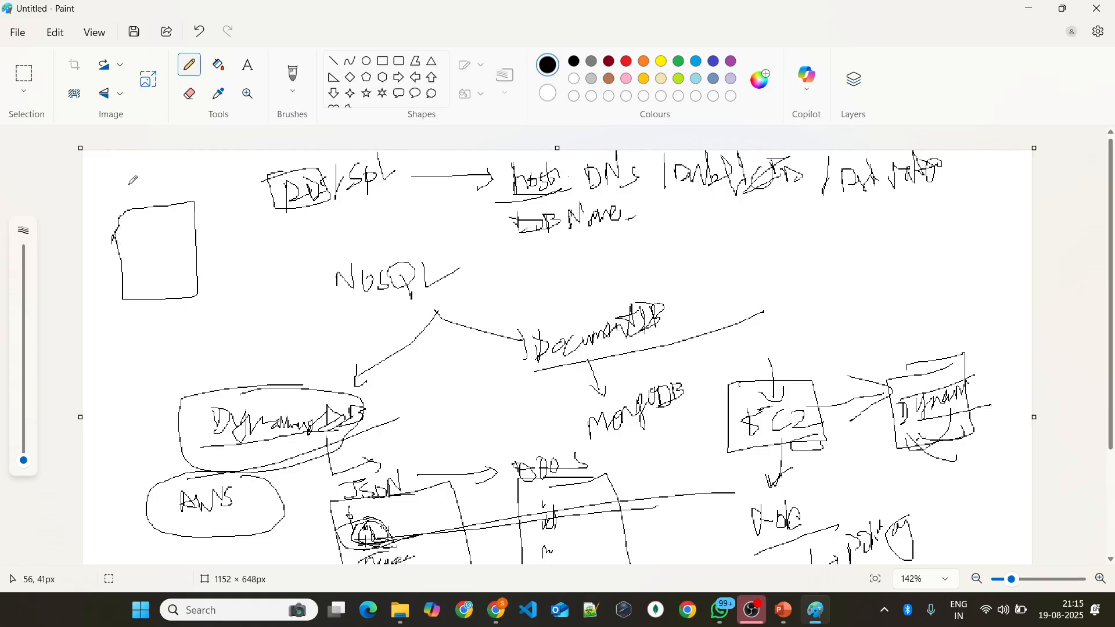
pyautogui.moveTo(129, 184)
pyautogui.mouseDown()
pyautogui.moveTo(145, 200)
pyautogui.moveTo(173, 185)
pyautogui.moveTo(205, 207)
pyautogui.mouseUp()
pyautogui.moveTo(139, 241)
pyautogui.mouseDown()
pyautogui.moveTo(140, 228)
pyautogui.moveTo(136, 265)
pyautogui.moveTo(154, 257)
pyautogui.moveTo(171, 283)
pyautogui.mouseUp()
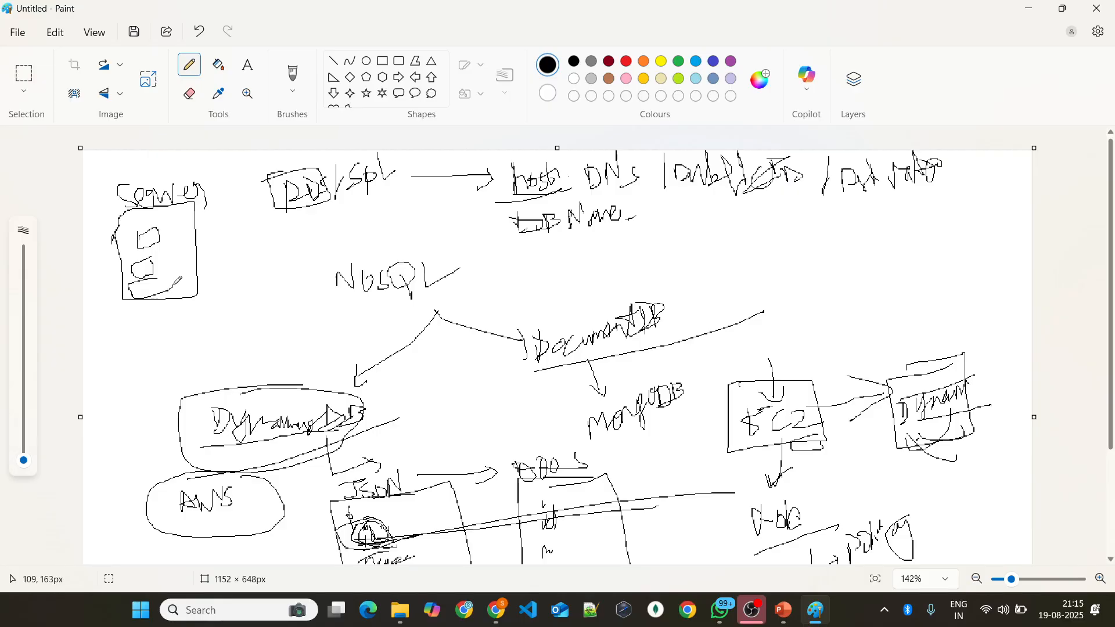
# Step: Handwrite a DB Port line below DB Name with the ports 5432 / 27017
pyautogui.scroll(2, 588, 239)
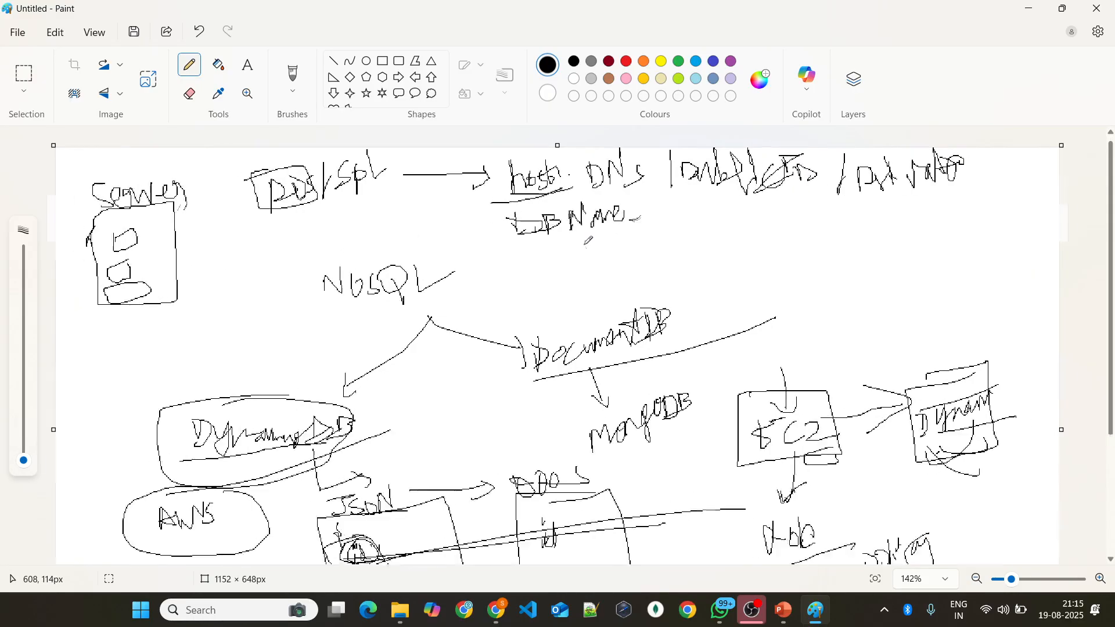
pyautogui.moveTo(530, 246)
pyautogui.mouseDown()
pyautogui.moveTo(530, 258)
pyautogui.moveTo(551, 266)
pyautogui.moveTo(555, 243)
pyautogui.moveTo(568, 238)
pyautogui.moveTo(566, 264)
pyautogui.mouseUp()
pyautogui.moveTo(591, 245)
pyautogui.mouseDown()
pyautogui.moveTo(589, 263)
pyautogui.moveTo(598, 235)
pyautogui.moveTo(610, 249)
pyautogui.moveTo(680, 244)
pyautogui.mouseUp()
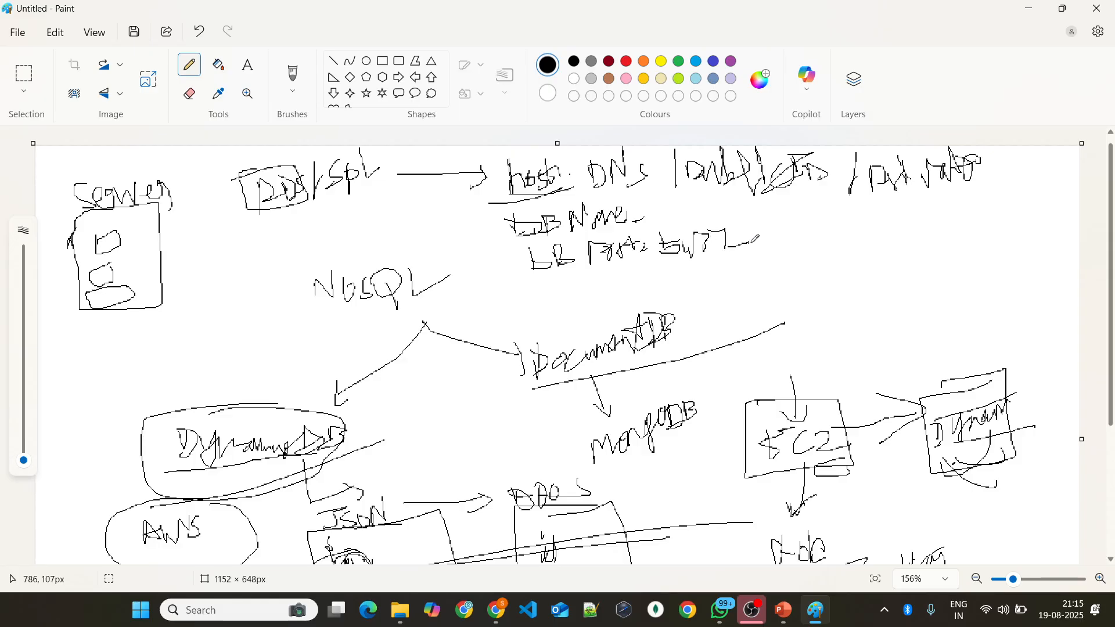
pyautogui.moveTo(782, 209); pyautogui.dragTo(779, 250)
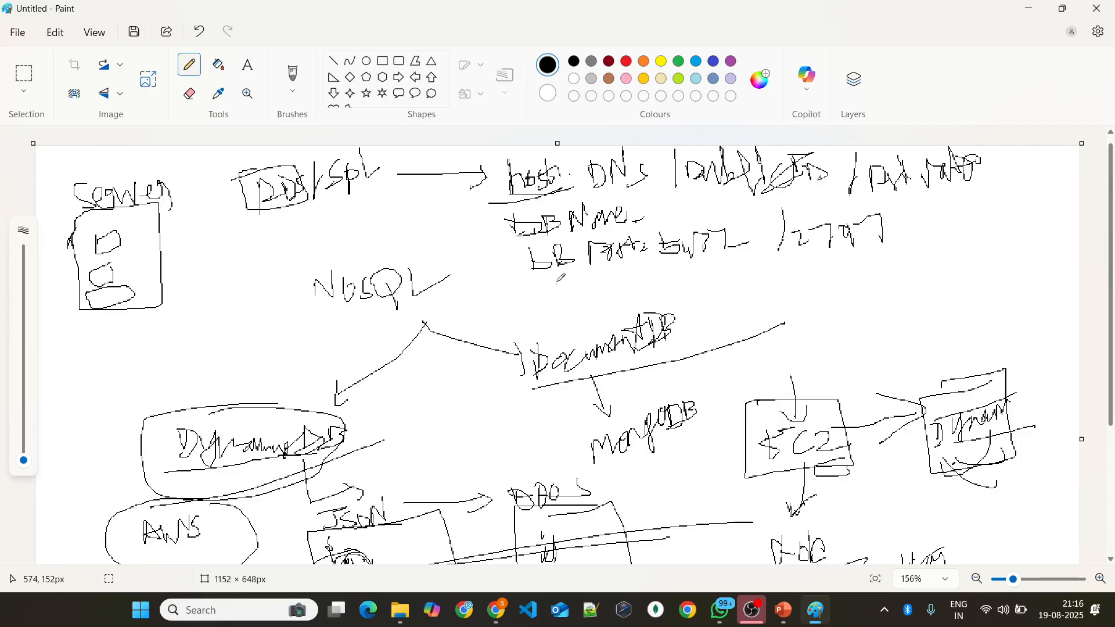
# Step: Handwrite a DB_user: postgres line below the DB Port line, start another DB line beneath it, and box the connection details
pyautogui.scroll(1, 561, 278)
pyautogui.moveTo(557, 302); pyautogui.dragTo(553, 288)
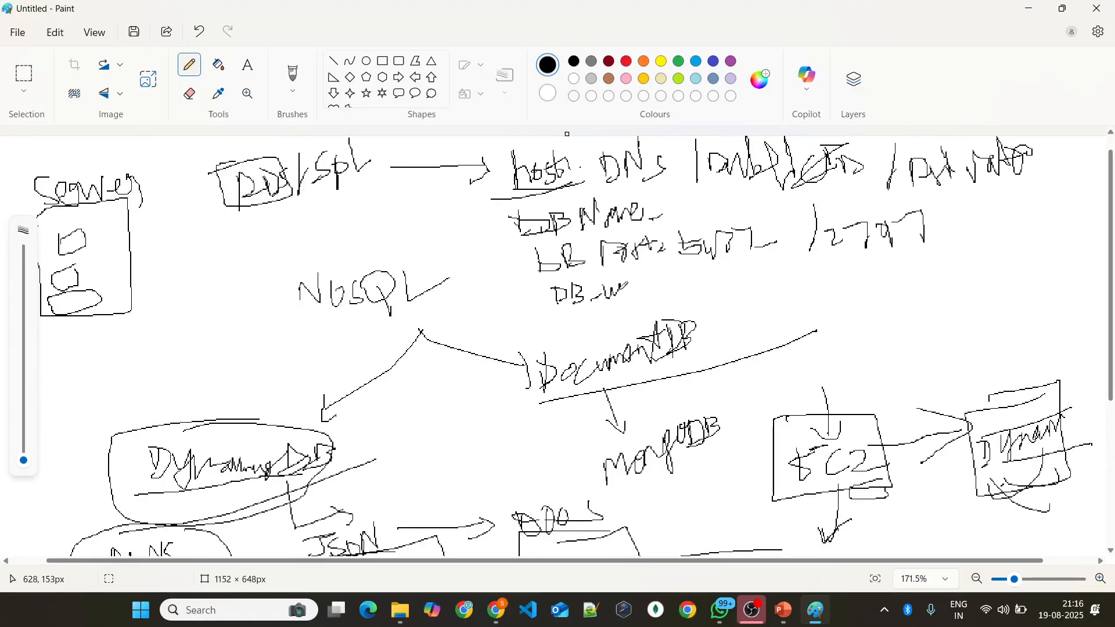
pyautogui.moveTo(631, 290)
pyautogui.mouseDown()
pyautogui.moveTo(670, 297)
pyautogui.moveTo(779, 274)
pyautogui.mouseUp()
pyautogui.moveTo(691, 281)
pyautogui.mouseDown()
pyautogui.moveTo(719, 282)
pyautogui.moveTo(764, 257)
pyautogui.moveTo(698, 284)
pyautogui.mouseUp()
pyautogui.moveTo(574, 315); pyautogui.dragTo(570, 332)
pyautogui.moveTo(568, 317)
pyautogui.mouseDown()
pyautogui.moveTo(584, 323)
pyautogui.moveTo(566, 333)
pyautogui.mouseUp()
pyautogui.moveTo(590, 314); pyautogui.dragTo(586, 332)
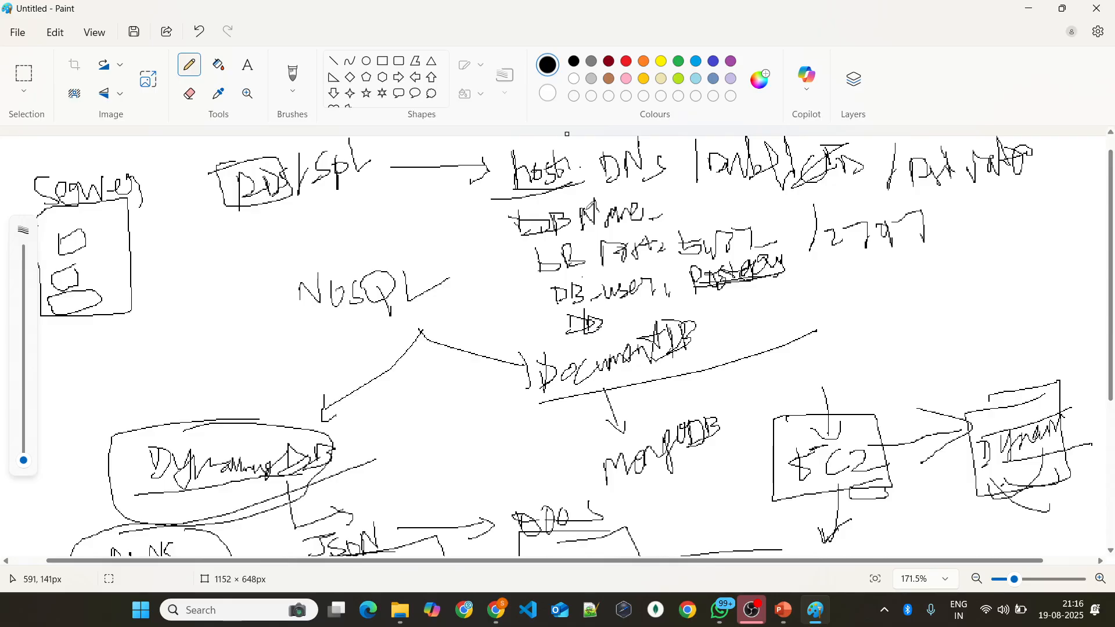
pyautogui.moveTo(654, 138)
pyautogui.mouseDown()
pyautogui.moveTo(499, 319)
pyautogui.moveTo(702, 309)
pyautogui.moveTo(661, 132)
pyautogui.mouseUp()
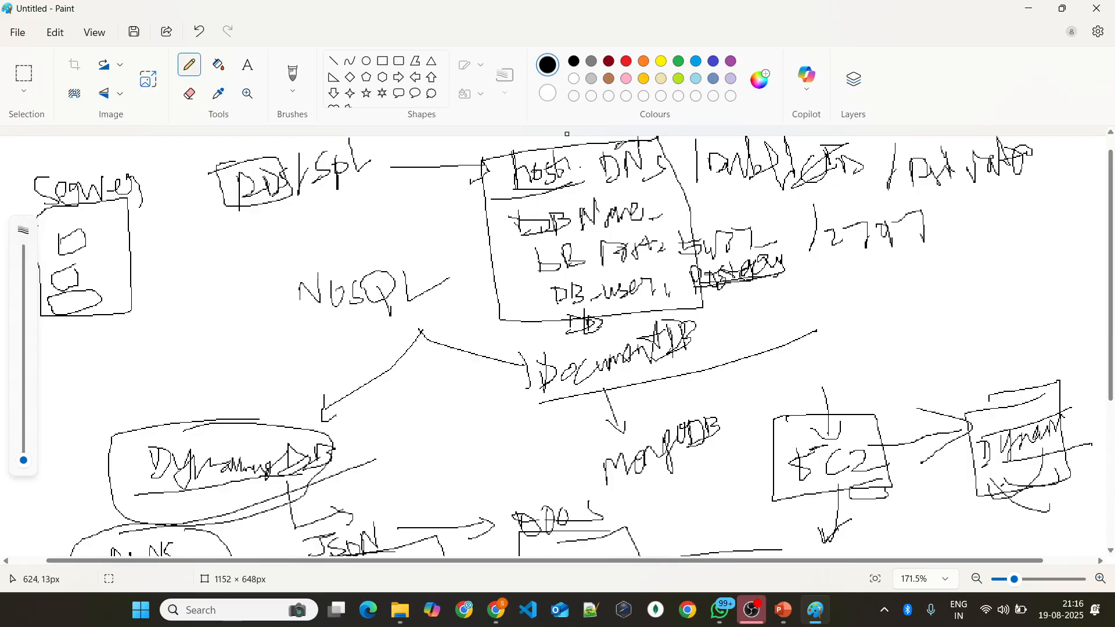
# Step: Switch to the AWS console in Chrome and copy the phoenix-database endpoint again
pyautogui.hotkey('alt', 'Tab')
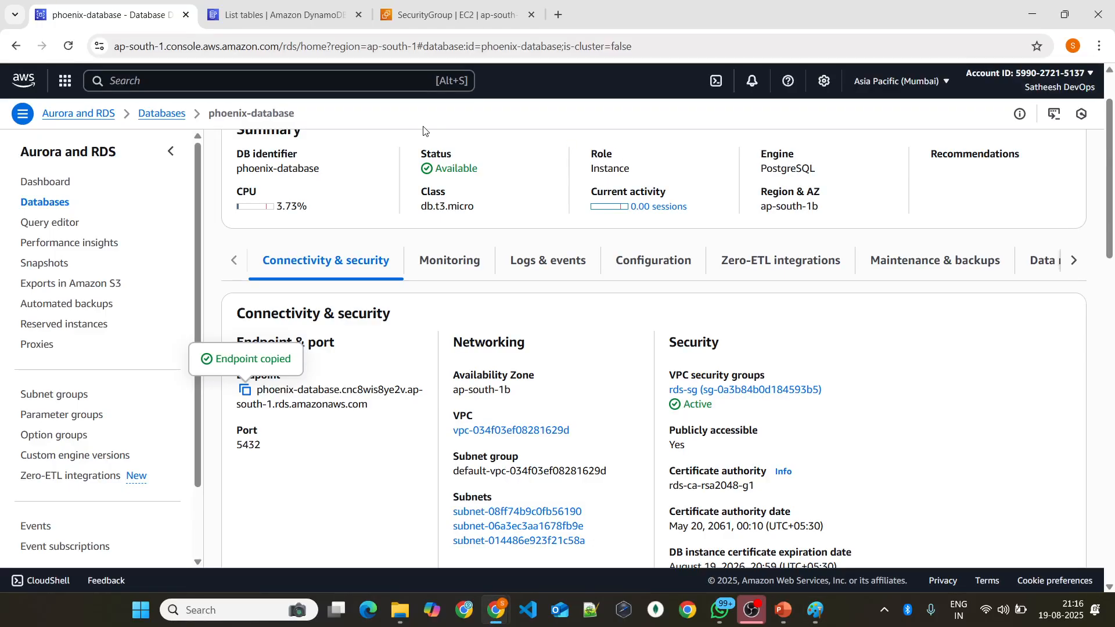
pyautogui.scroll(2, 310, 293)
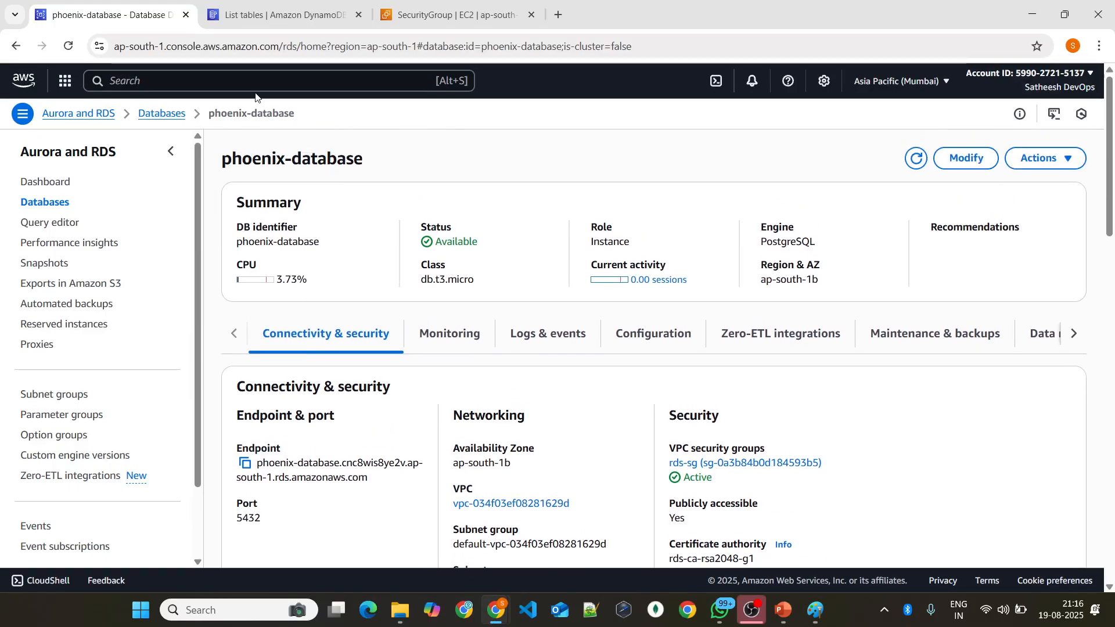
pyautogui.click(245, 463)
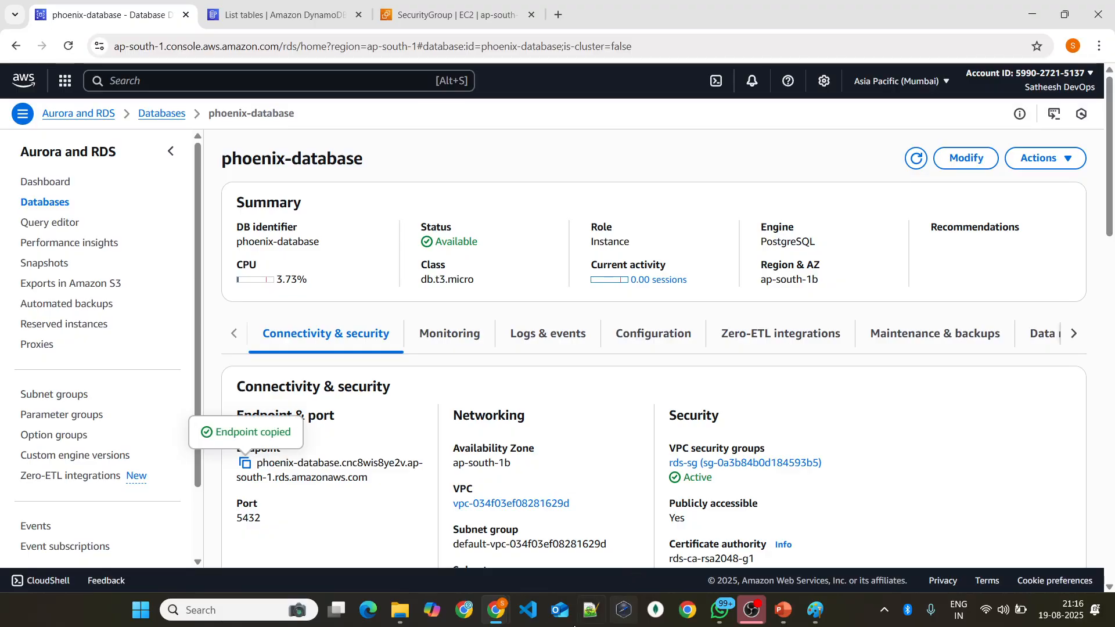
pyautogui.click(258, 611)
pyautogui.write('pg')
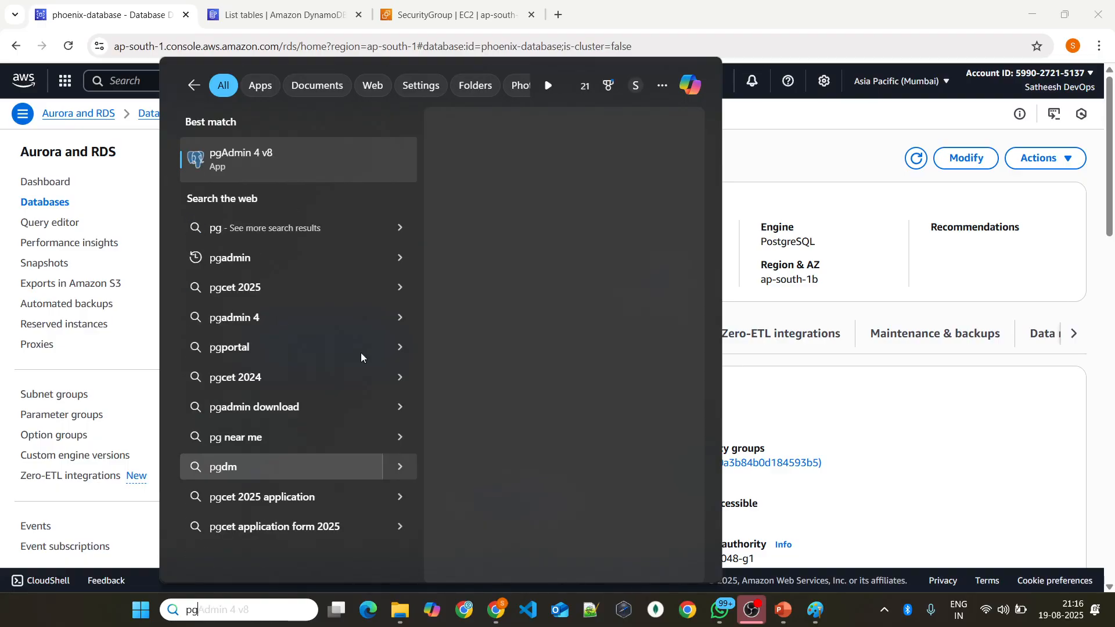
pyautogui.click(322, 148)
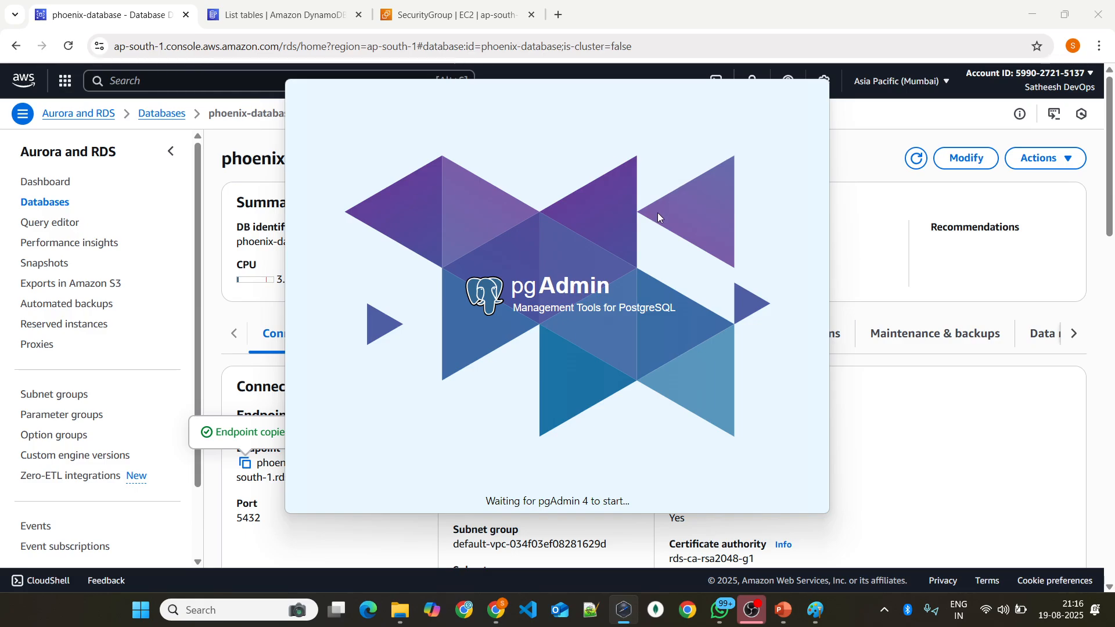
pyautogui.moveTo(585, 221); pyautogui.dragTo(583, 207)
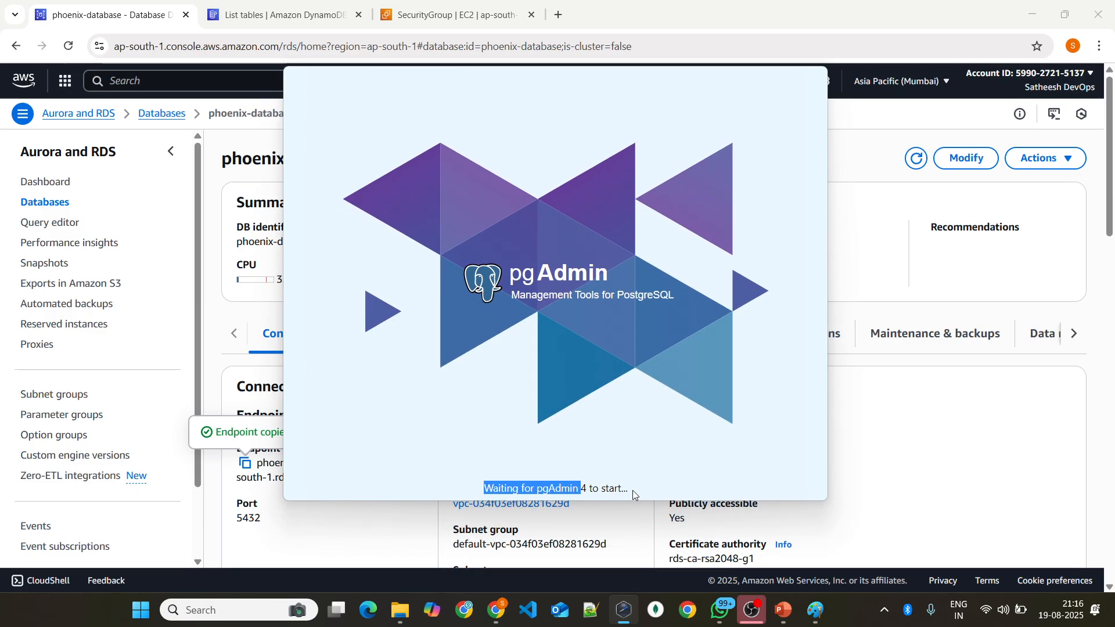
pyautogui.click(604, 398)
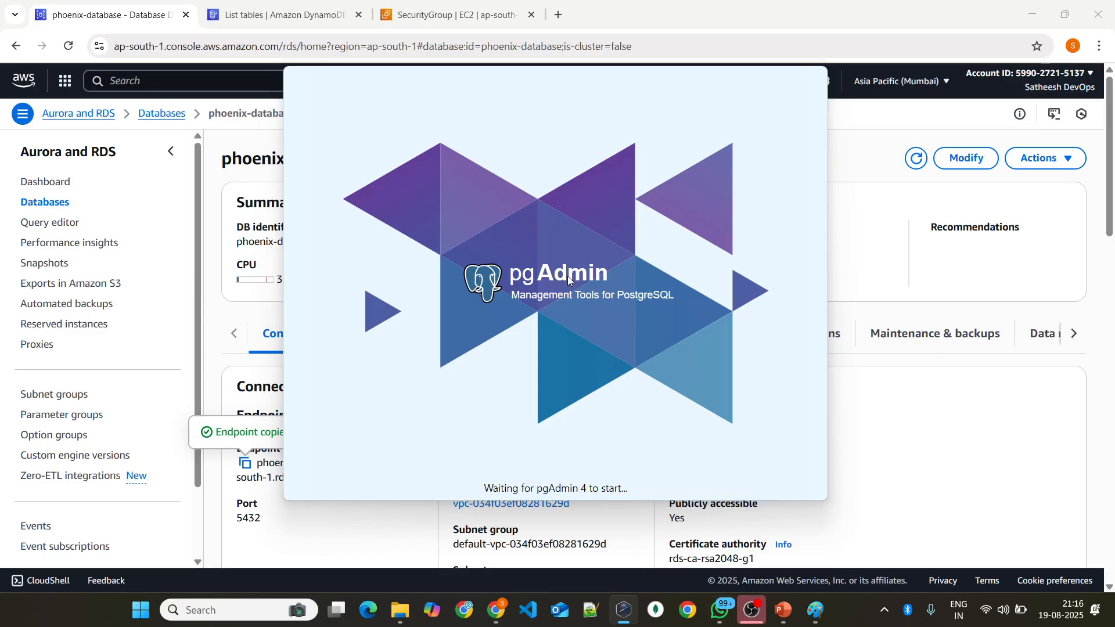
pyautogui.moveTo(563, 245); pyautogui.dragTo(584, 200)
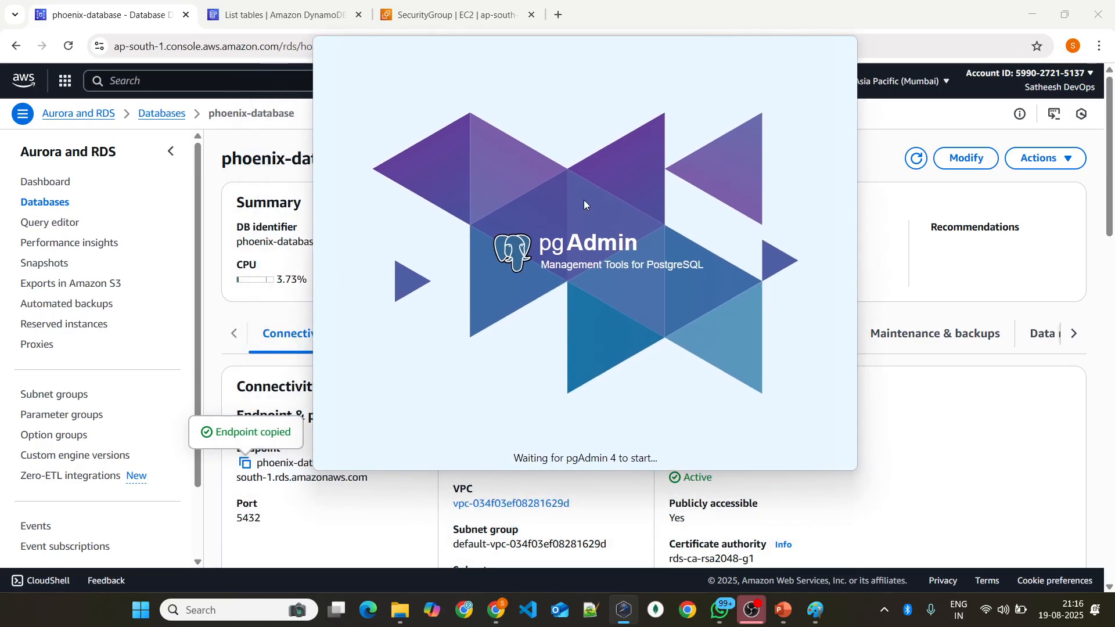
pyautogui.click(627, 614)
pyautogui.click(627, 615)
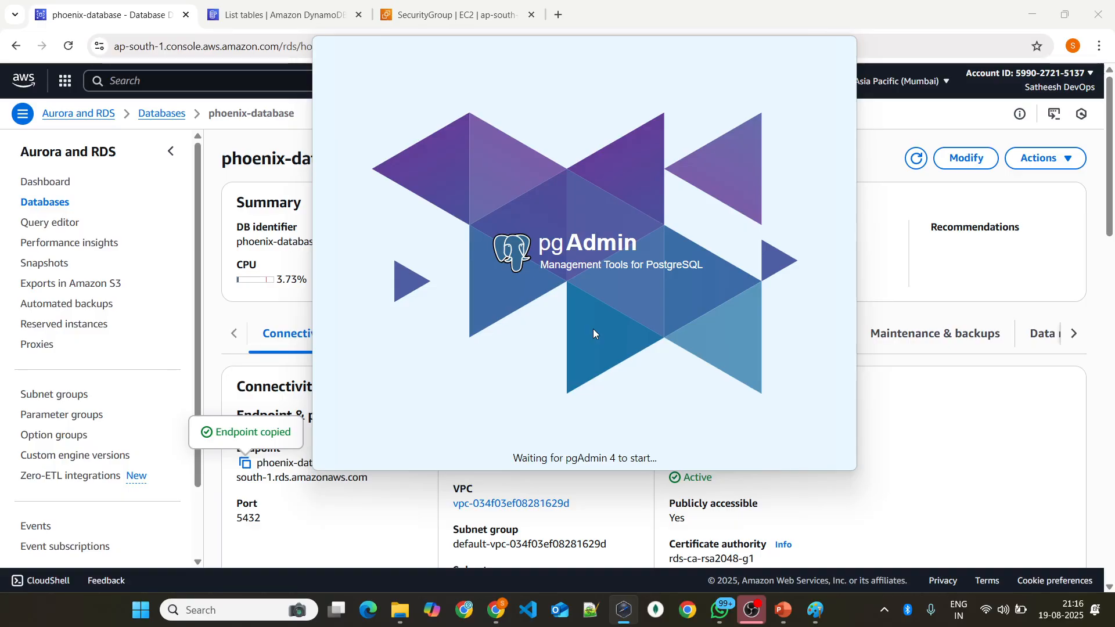
pyautogui.moveTo(632, 231); pyautogui.dragTo(617, 271)
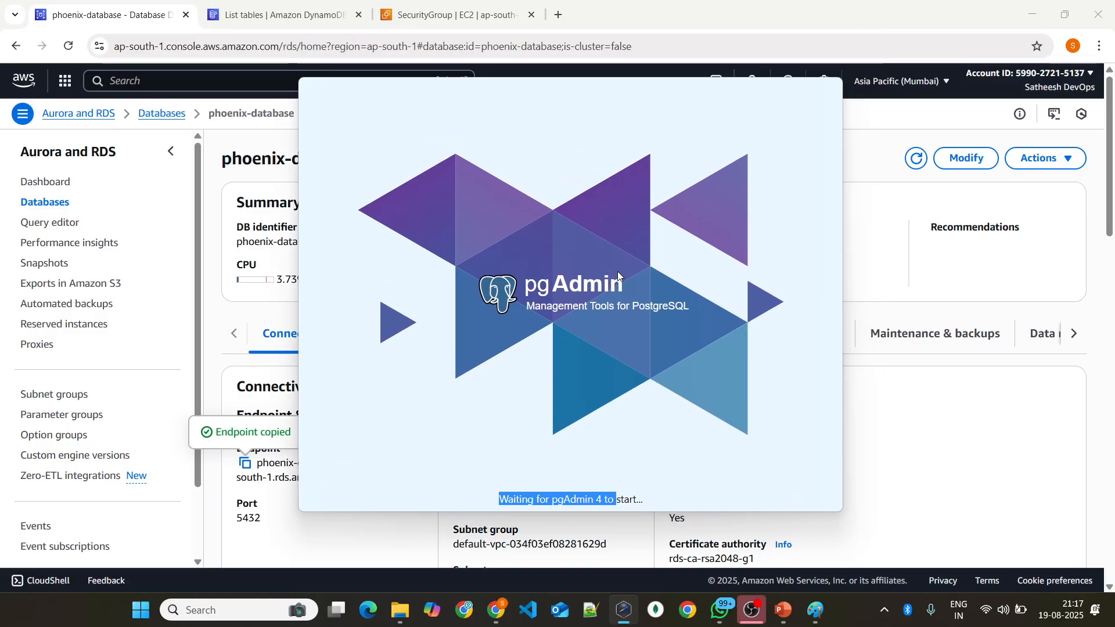
pyautogui.moveTo(517, 348); pyautogui.dragTo(519, 347)
pyautogui.click(619, 412)
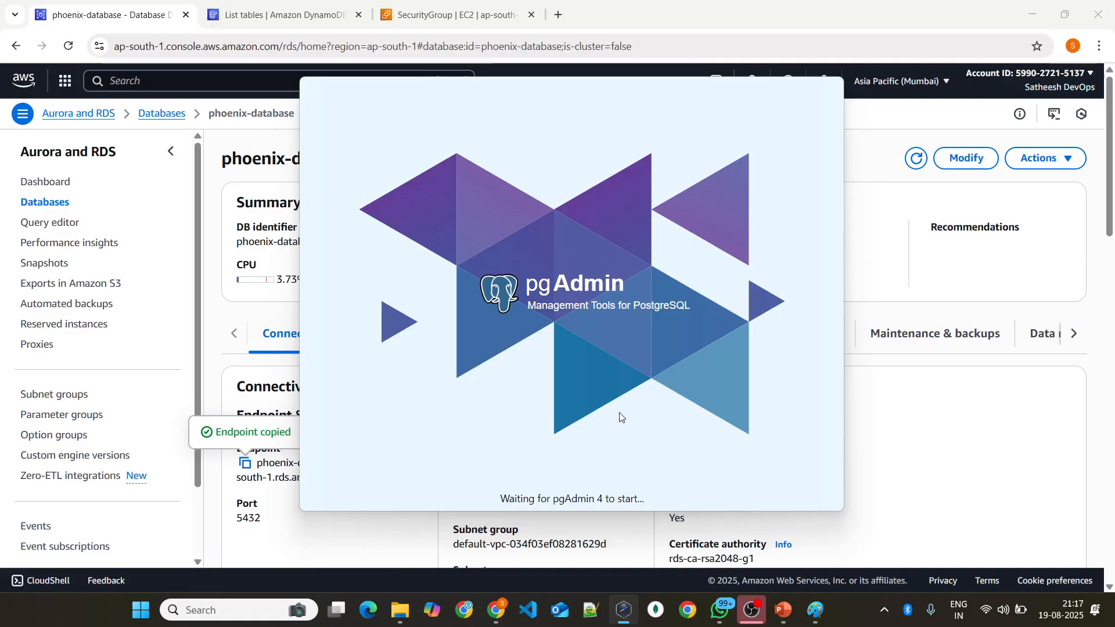
pyautogui.click(852, 423)
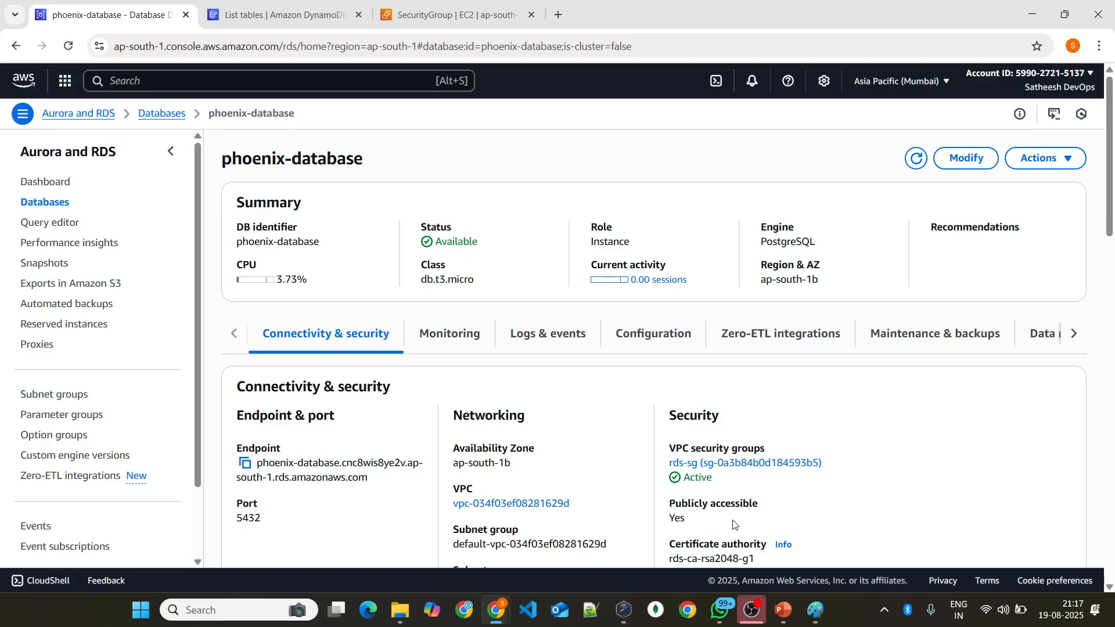
pyautogui.click(623, 609)
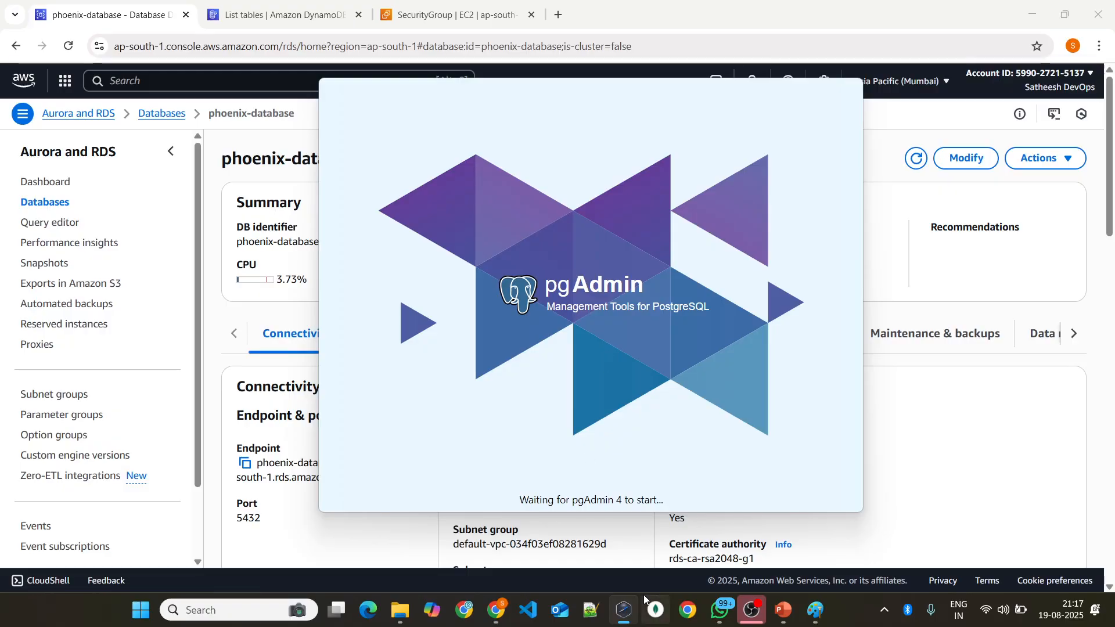
pyautogui.rightClick(629, 610)
pyautogui.click(601, 571)
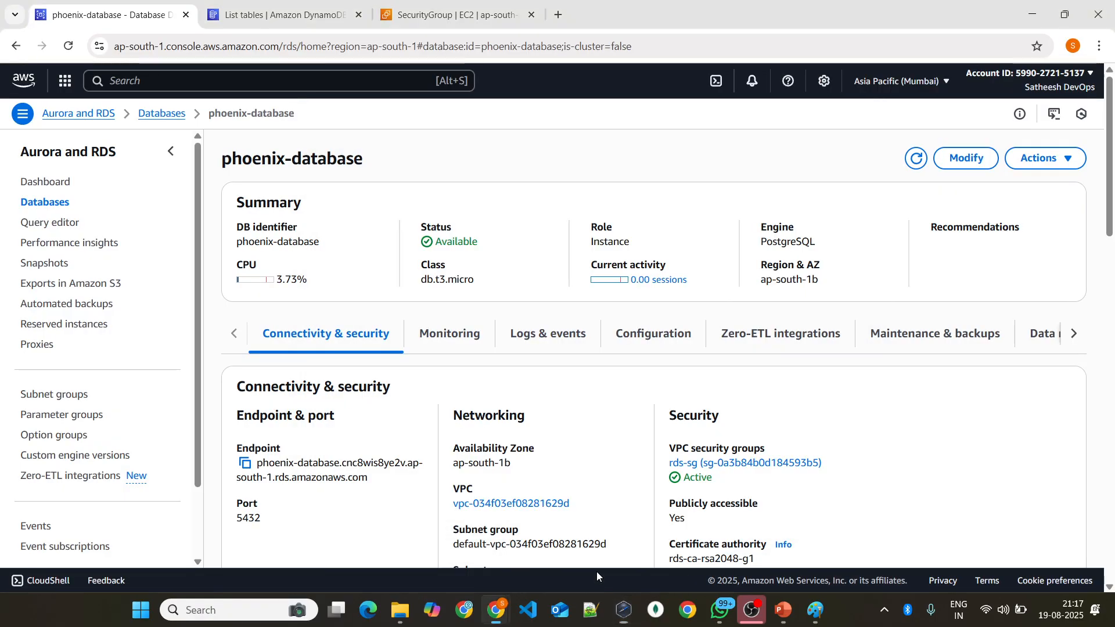
pyautogui.click(235, 607)
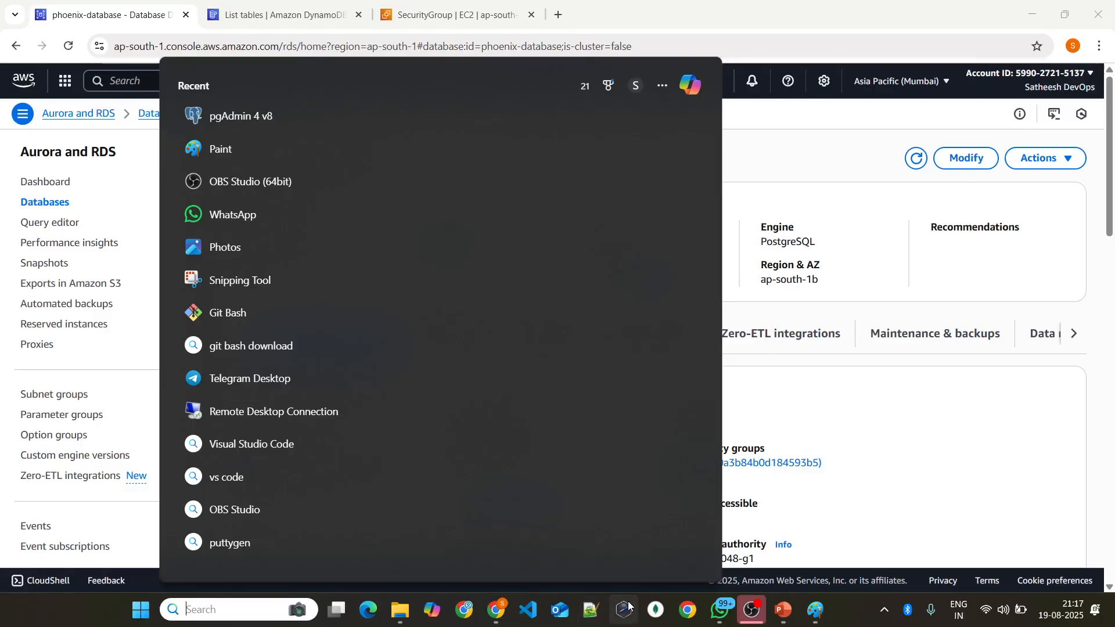
pyautogui.click(628, 606)
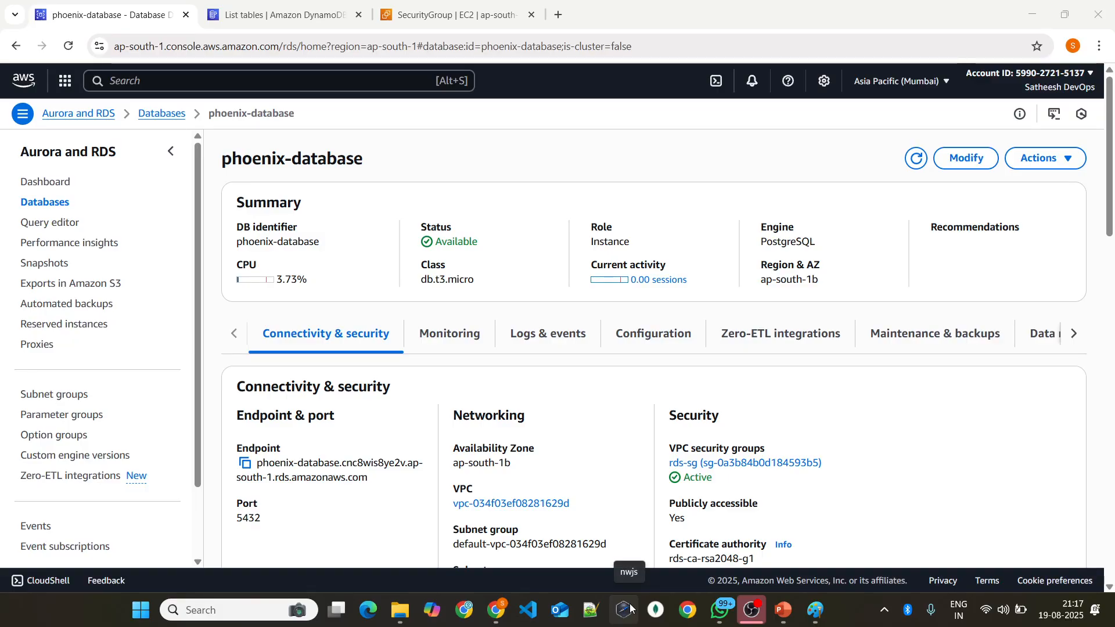
# Step: In the browser page showing the DynamoDB tables, search the AWS services for elastiCache and open the ElastiCache console
pyautogui.click(278, 15)
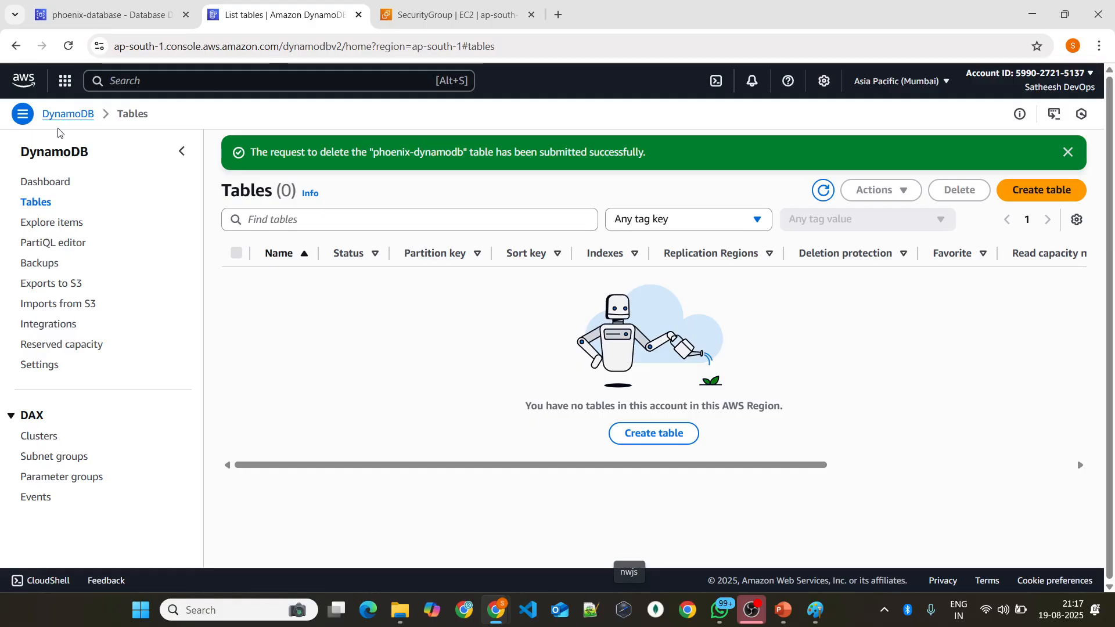
pyautogui.click(138, 78)
pyautogui.write('elastiCache')
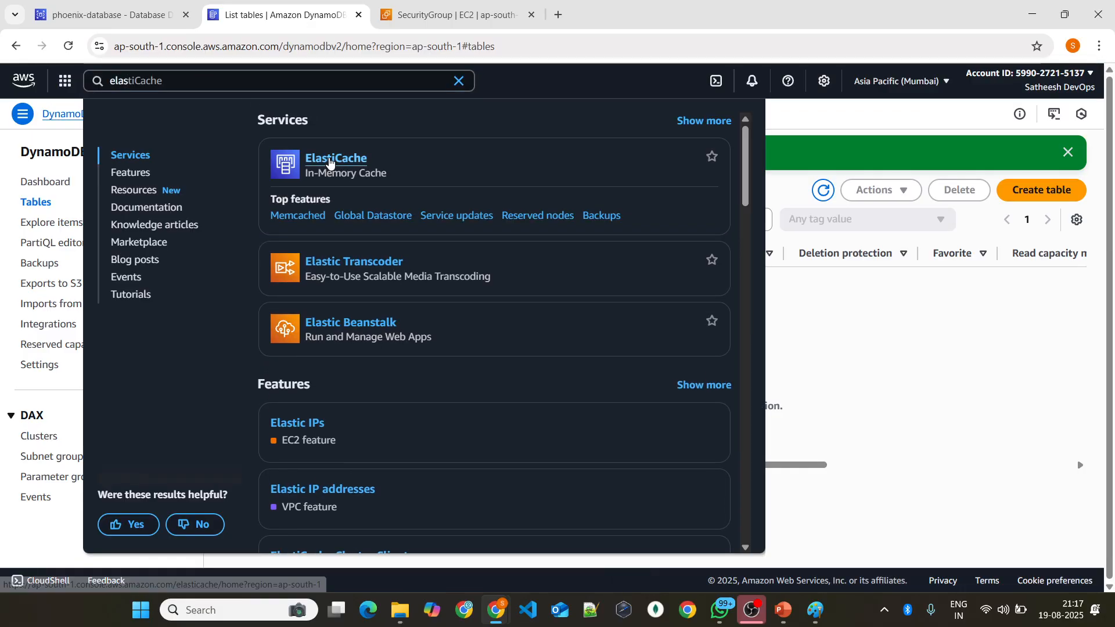
pyautogui.click(329, 162)
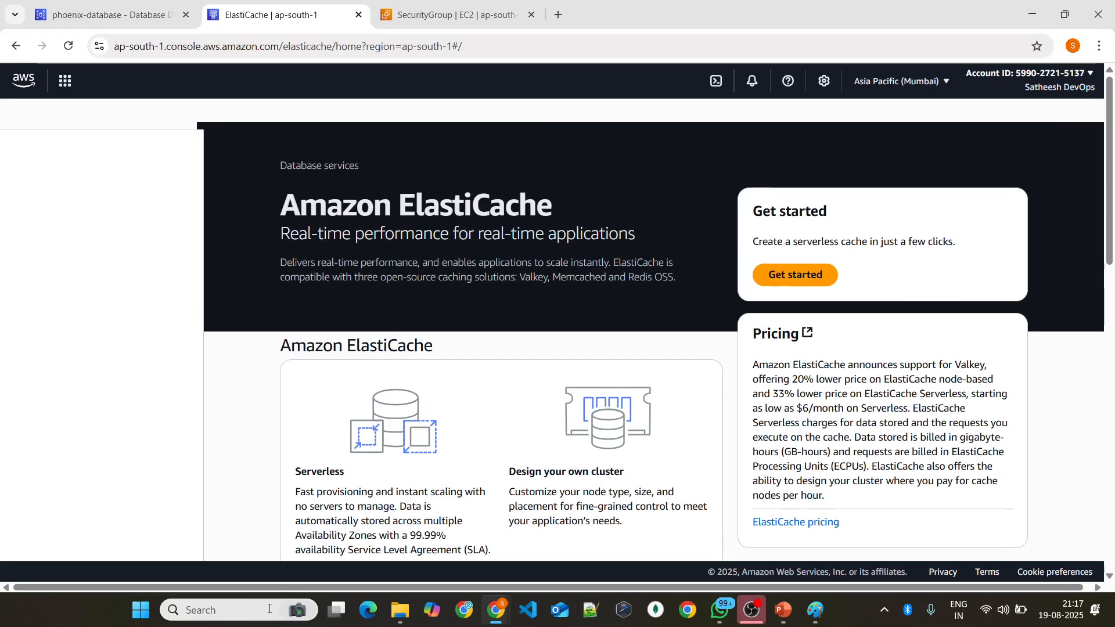
# Step: Launch pgAdmin 4 v8 and bring its window to the front
pyautogui.click(244, 610)
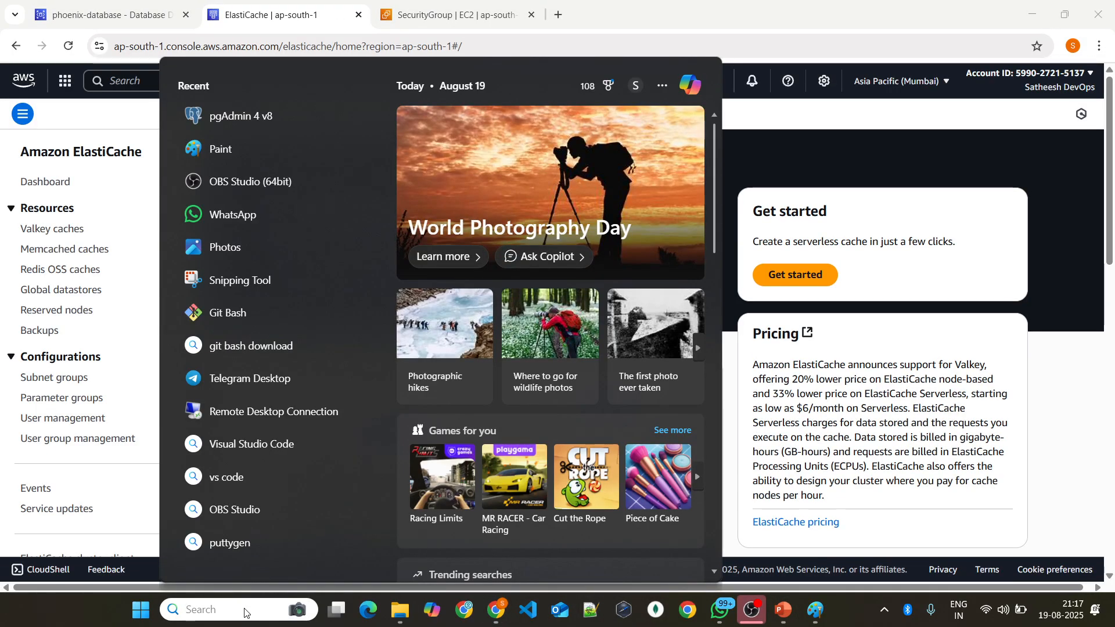
pyautogui.write('p')
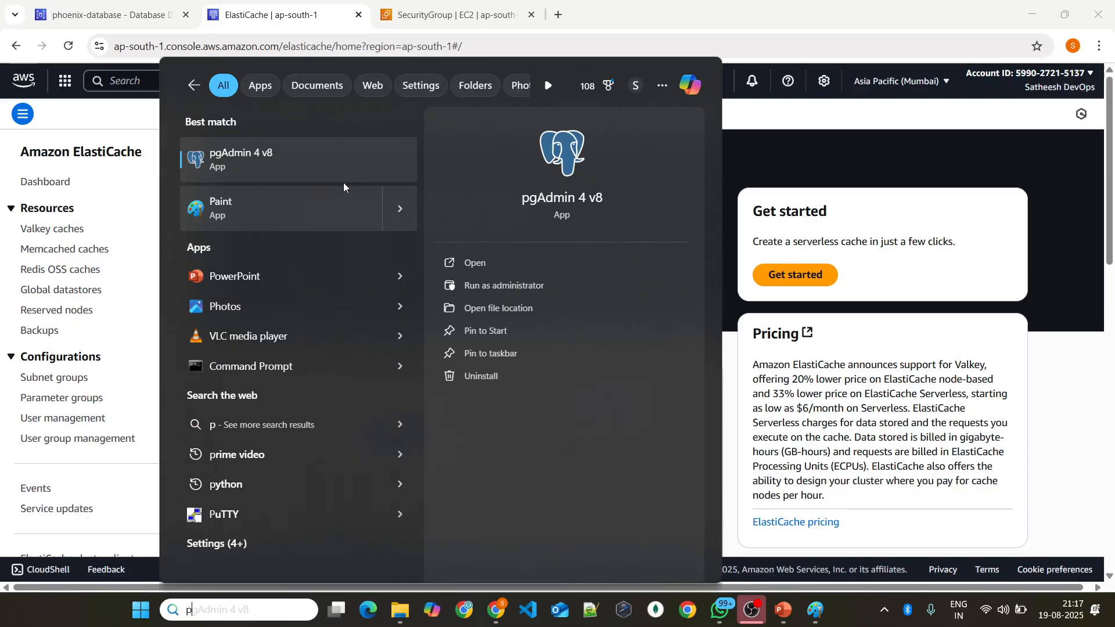
pyautogui.click(322, 165)
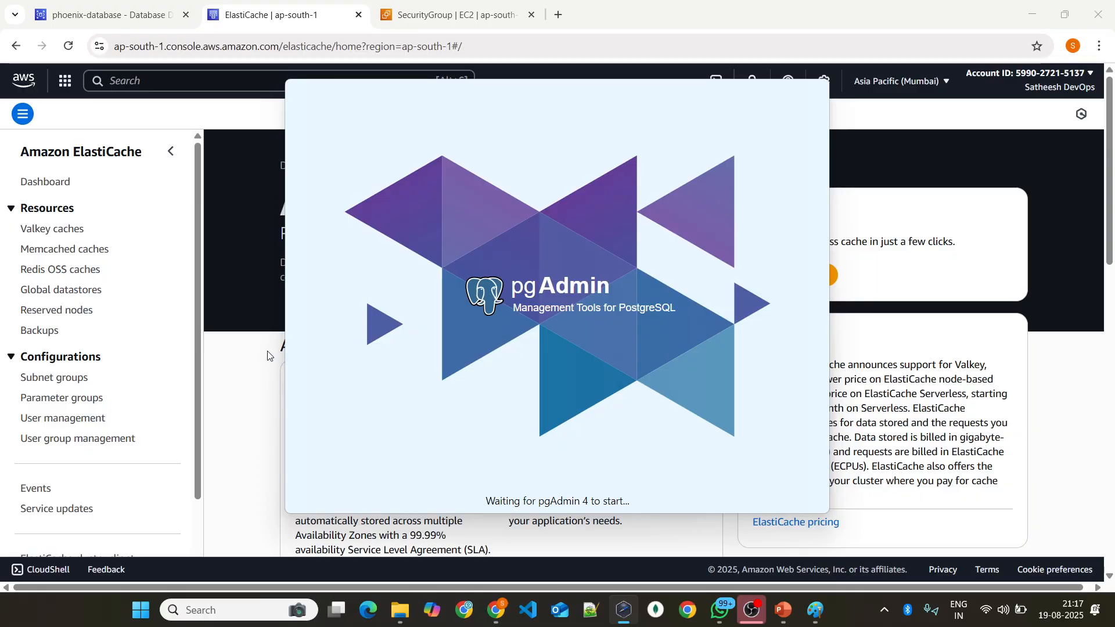
pyautogui.moveTo(544, 293)
pyautogui.mouseDown()
pyautogui.moveTo(523, 287)
pyautogui.moveTo(547, 277)
pyautogui.mouseUp()
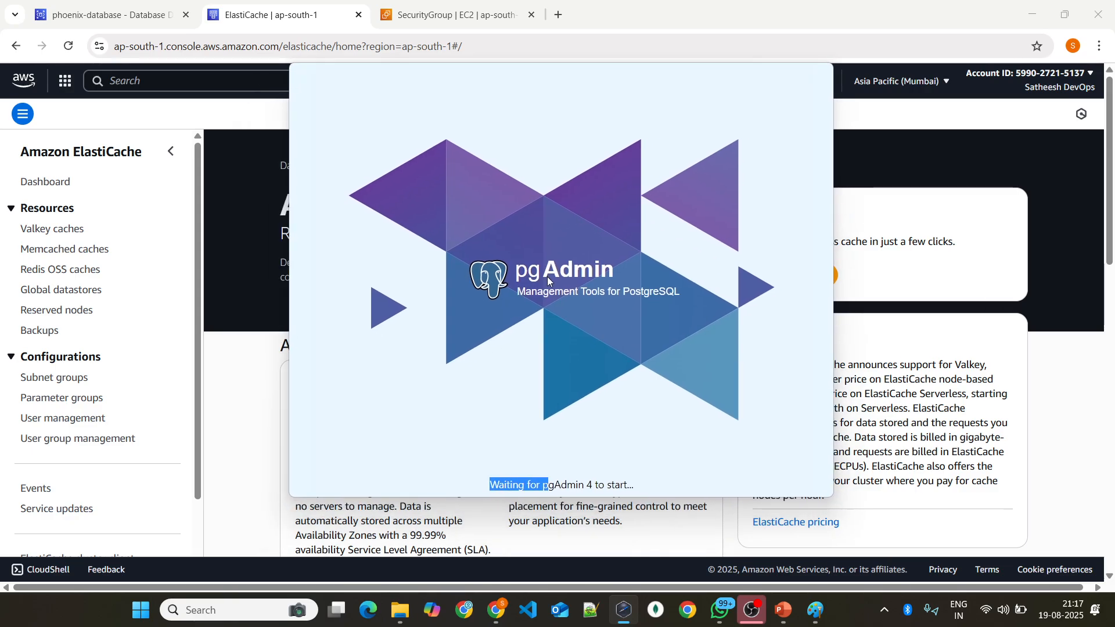
pyautogui.click(604, 317)
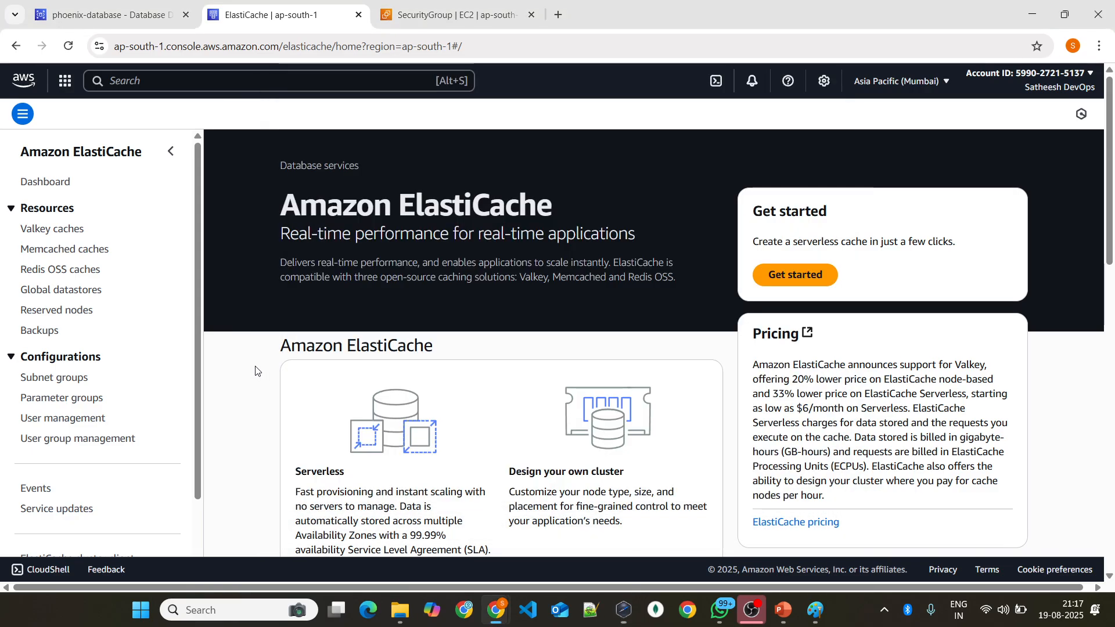
pyautogui.click(142, 5)
pyautogui.click(216, 5)
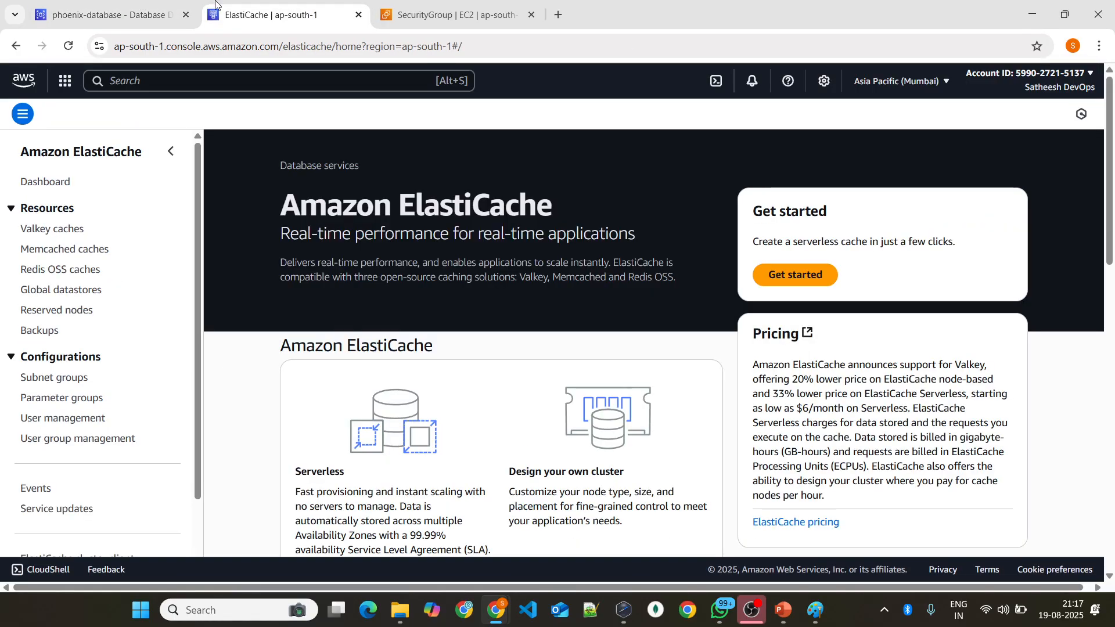
pyautogui.moveTo(782, 607)
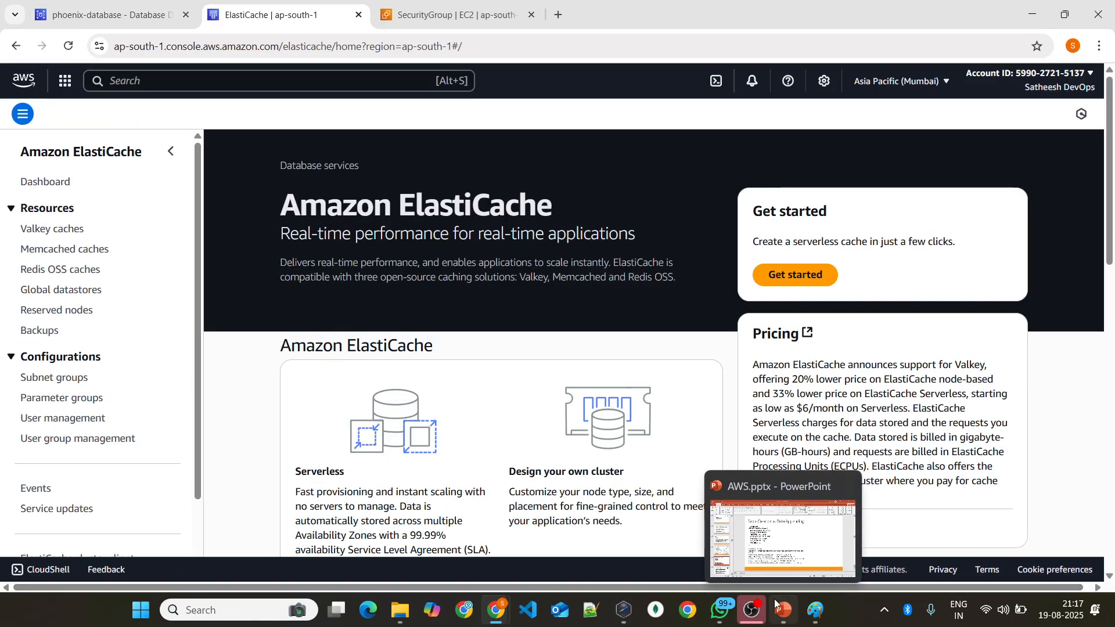
pyautogui.click(629, 613)
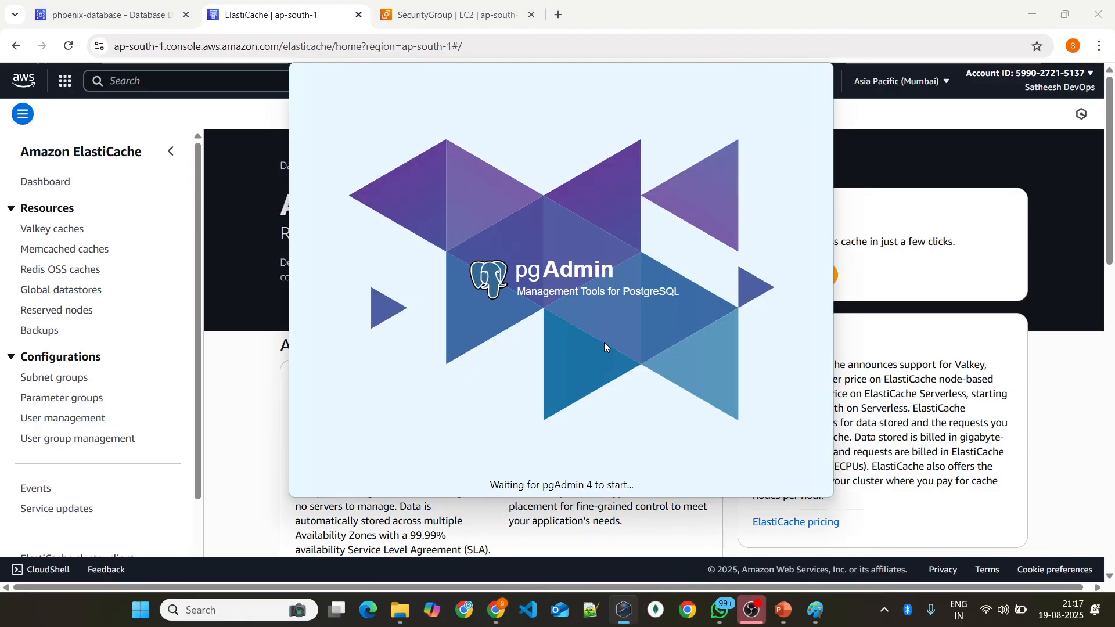
pyautogui.moveTo(627, 180); pyautogui.dragTo(592, 184)
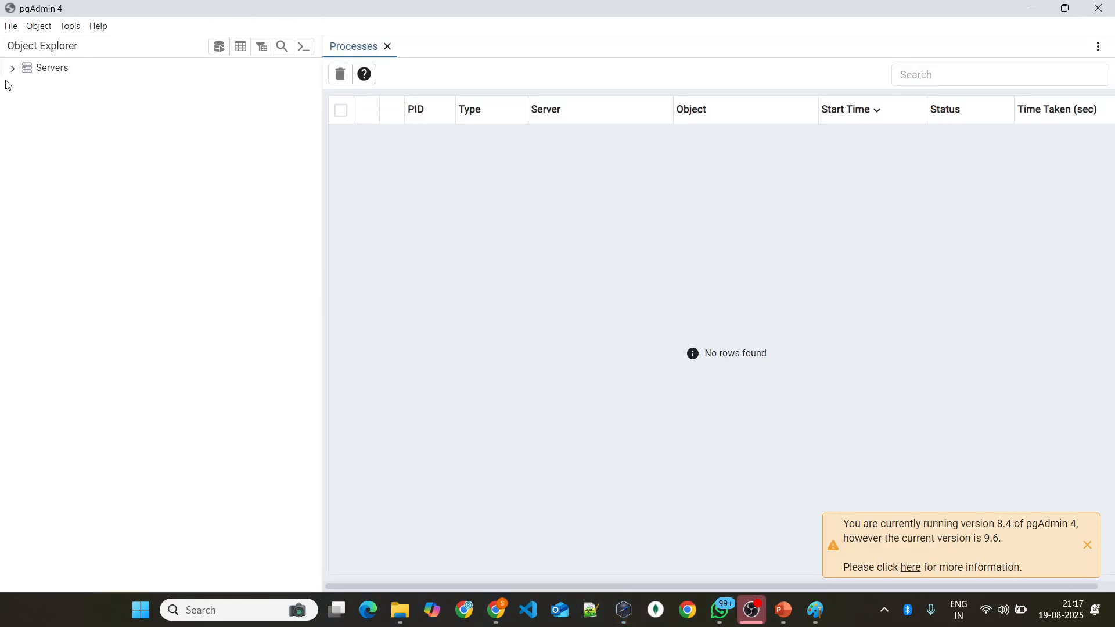
# Step: Expand the Servers group in the object tree and open the form for registering a new server in it
pyautogui.click(12, 68)
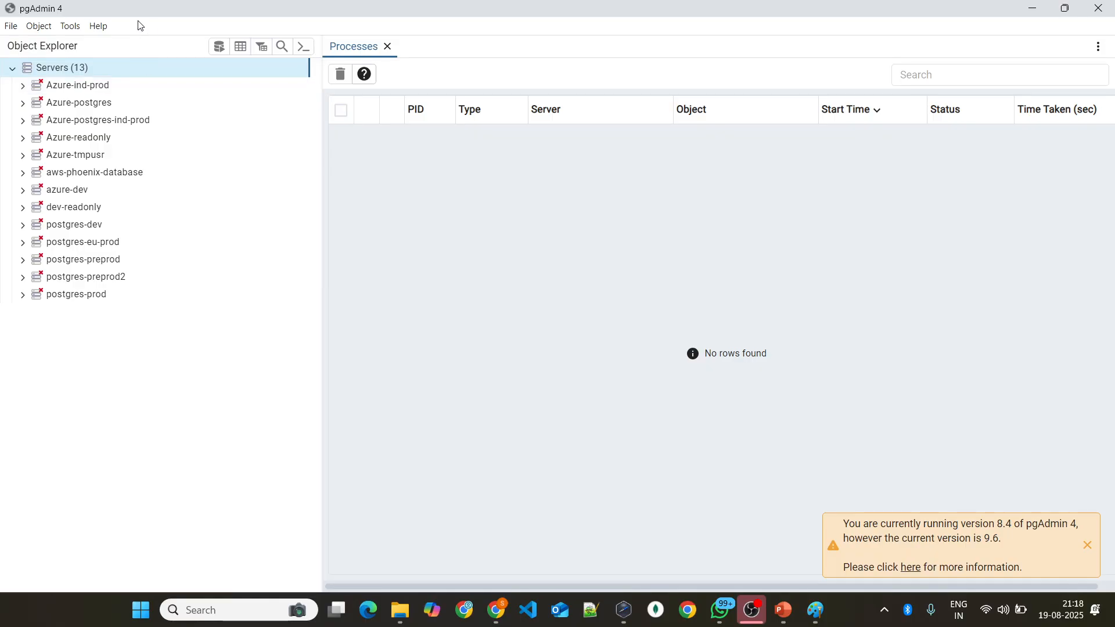
pyautogui.rightClick(164, 70)
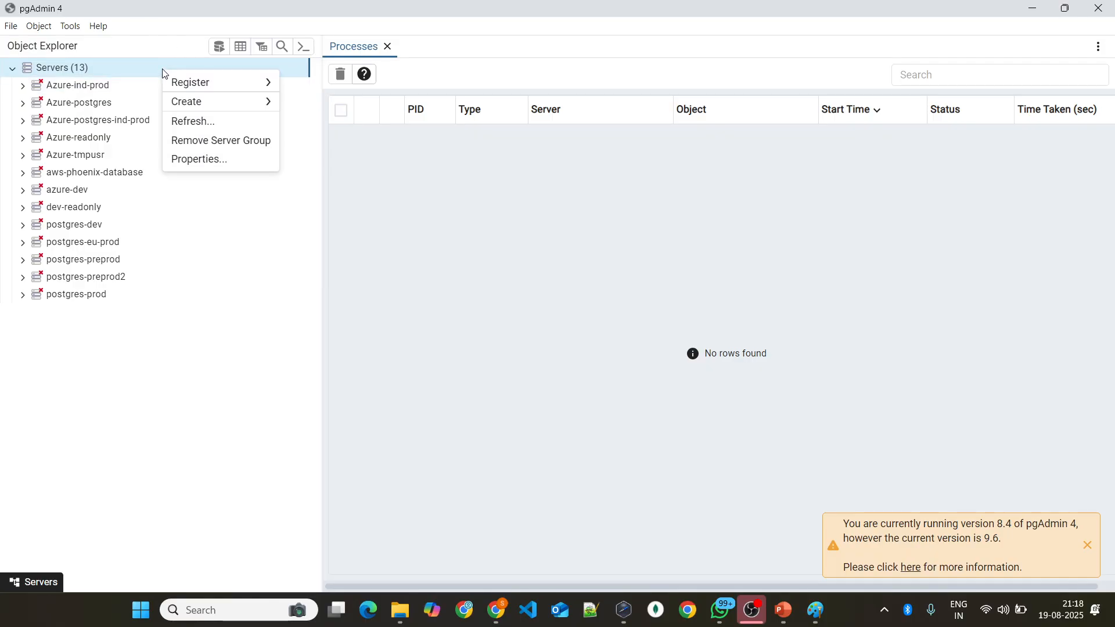
pyautogui.click(118, 387)
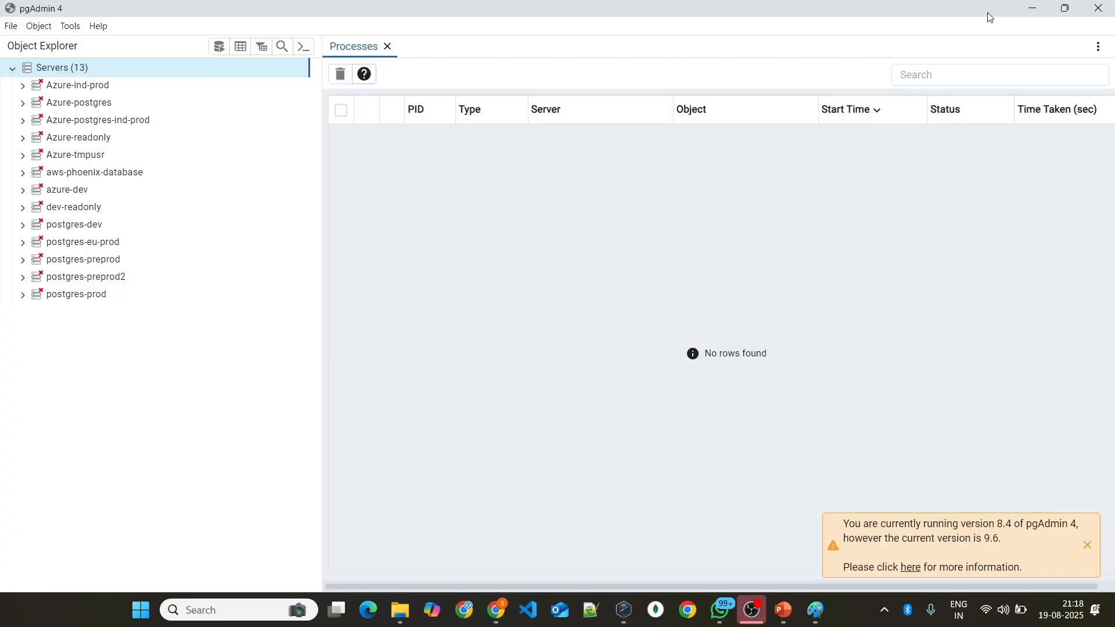
pyautogui.rightClick(104, 70)
pyautogui.moveTo(172, 79)
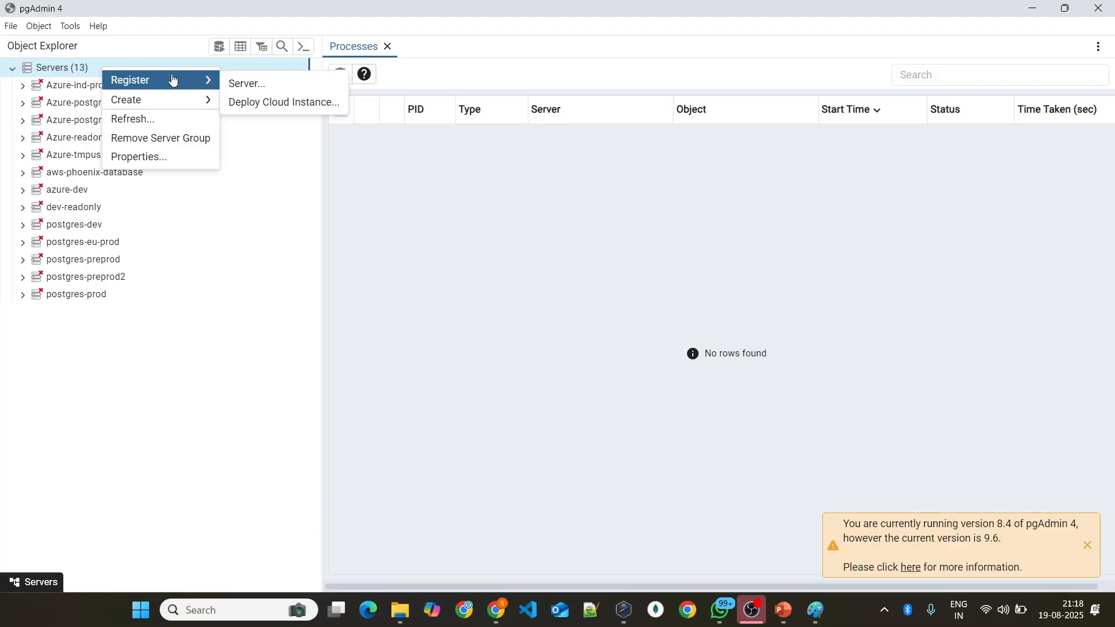
pyautogui.click(243, 85)
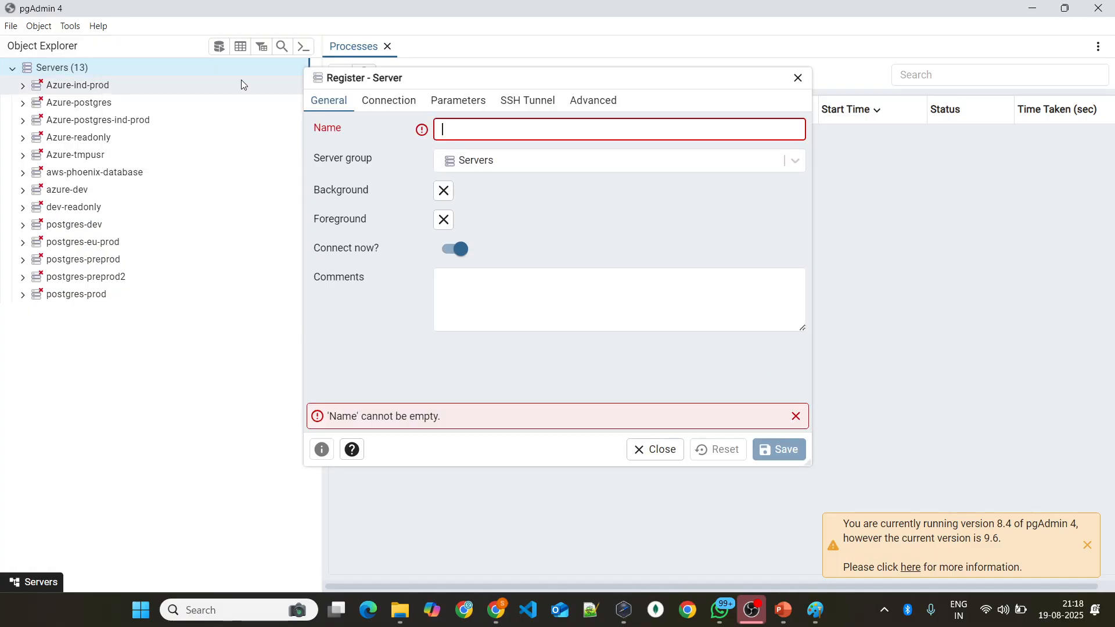
# Step: Name the new server aws-phoenix-database and paste the copied phoenix-database endpoint as its host address
pyautogui.click(537, 129)
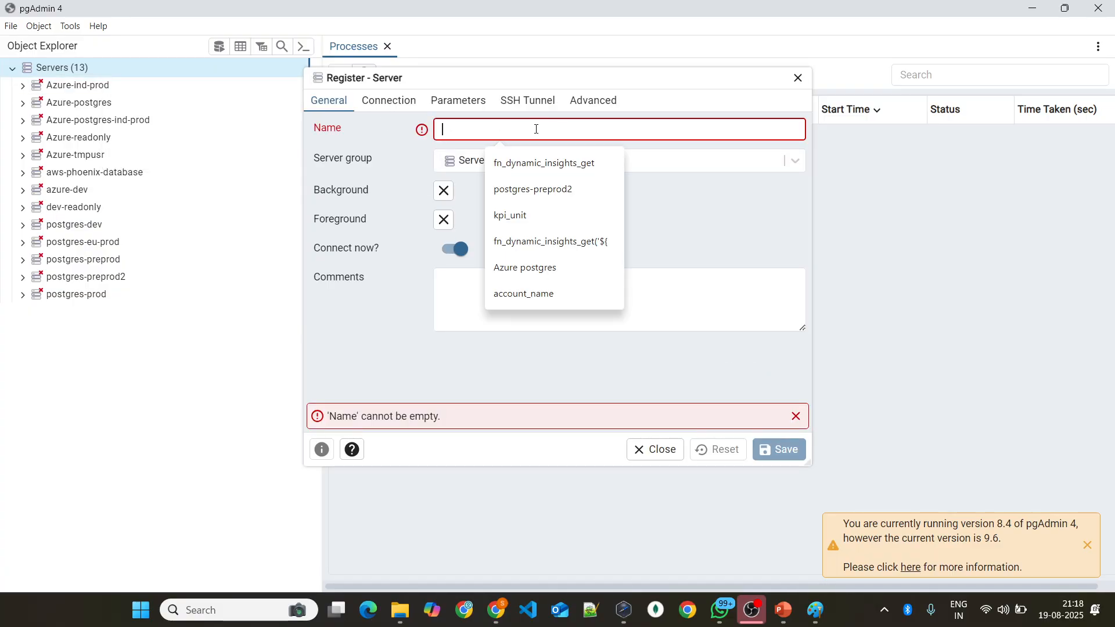
pyautogui.write('aws-phoenix-datana')
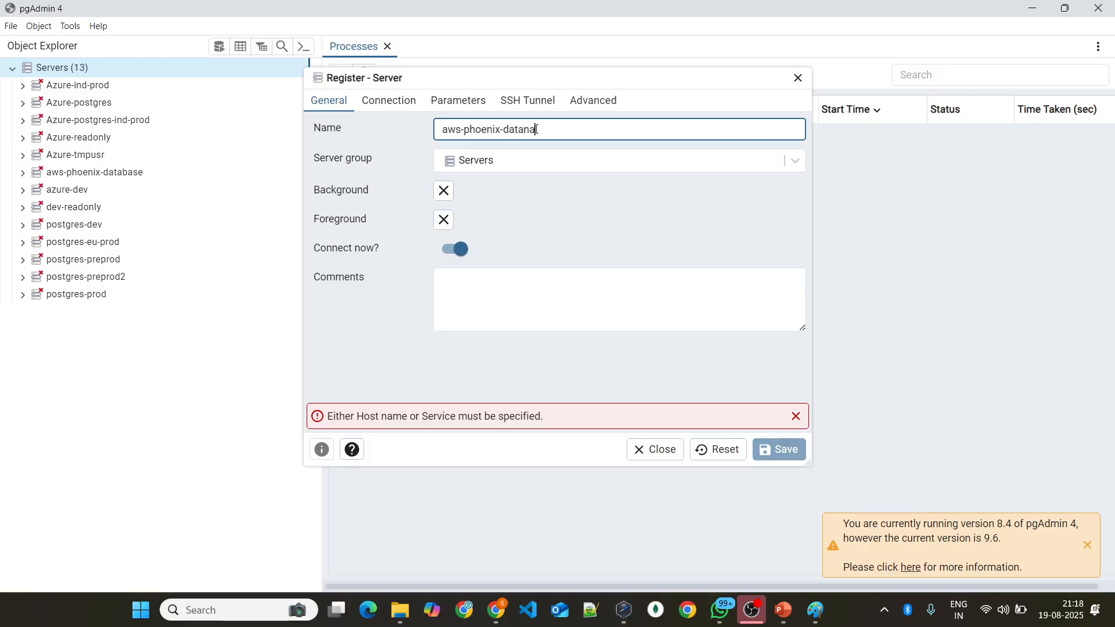
pyautogui.press('BackSpace')
pyautogui.press('BackSpace')
pyautogui.click(367, 104)
pyautogui.click(488, 125)
pyautogui.write('phoenix-database.cmc0mla8ae2r.ap-south-1.rds.amazonaws.com')
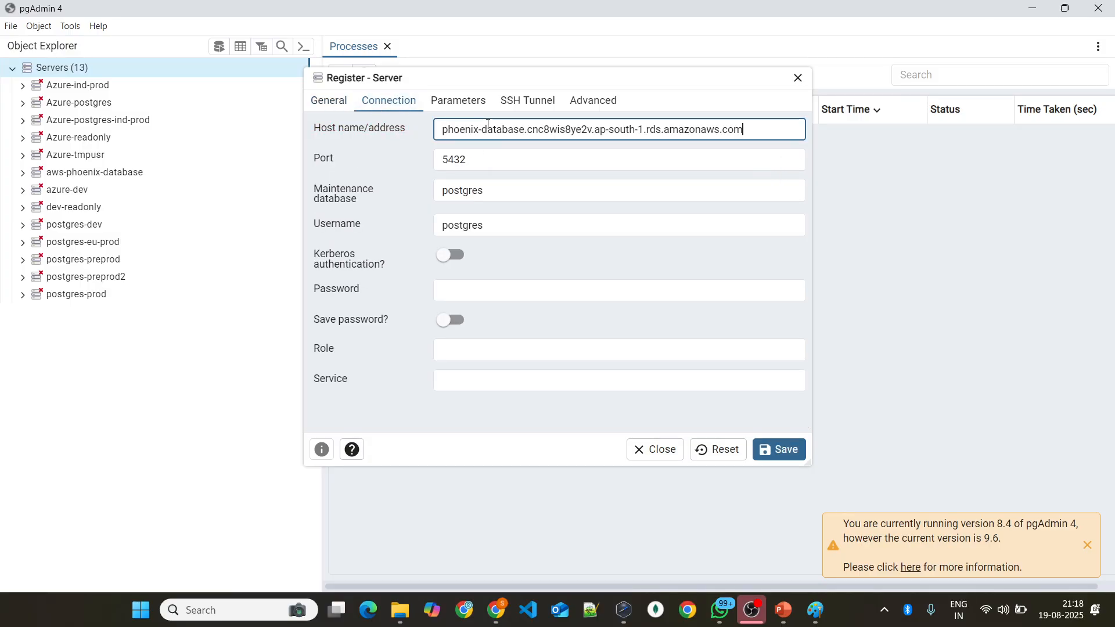
# Step: Copy the phoenix-database endpoint again from its RDS page in Chrome and replace the host address in pgAdmin with it
pyautogui.hotkey('alt', 'Tab')
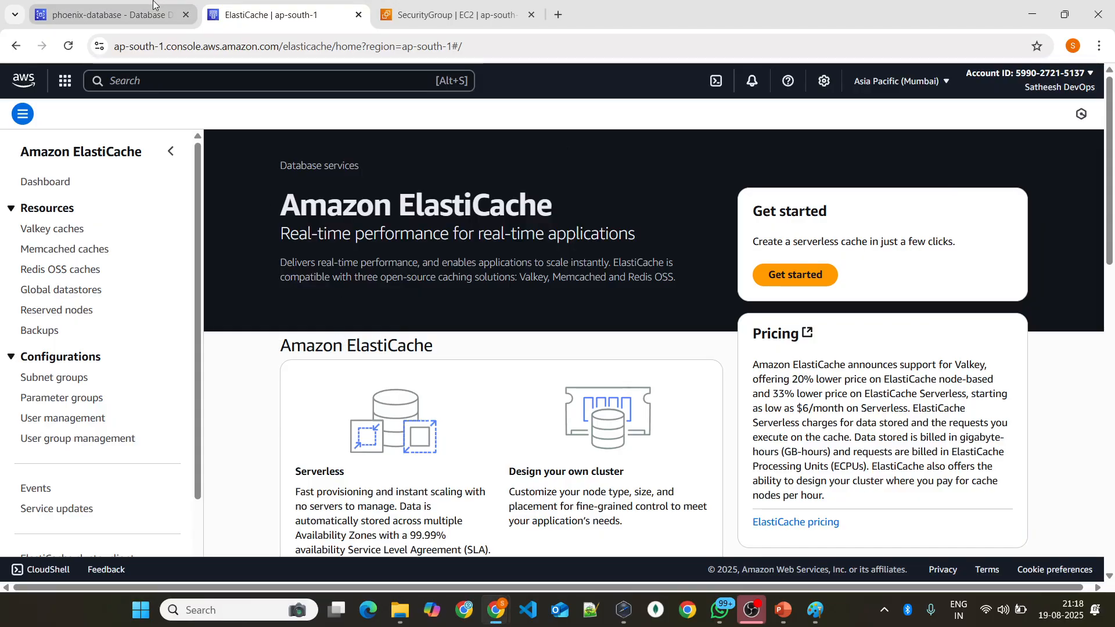
pyautogui.click(110, 15)
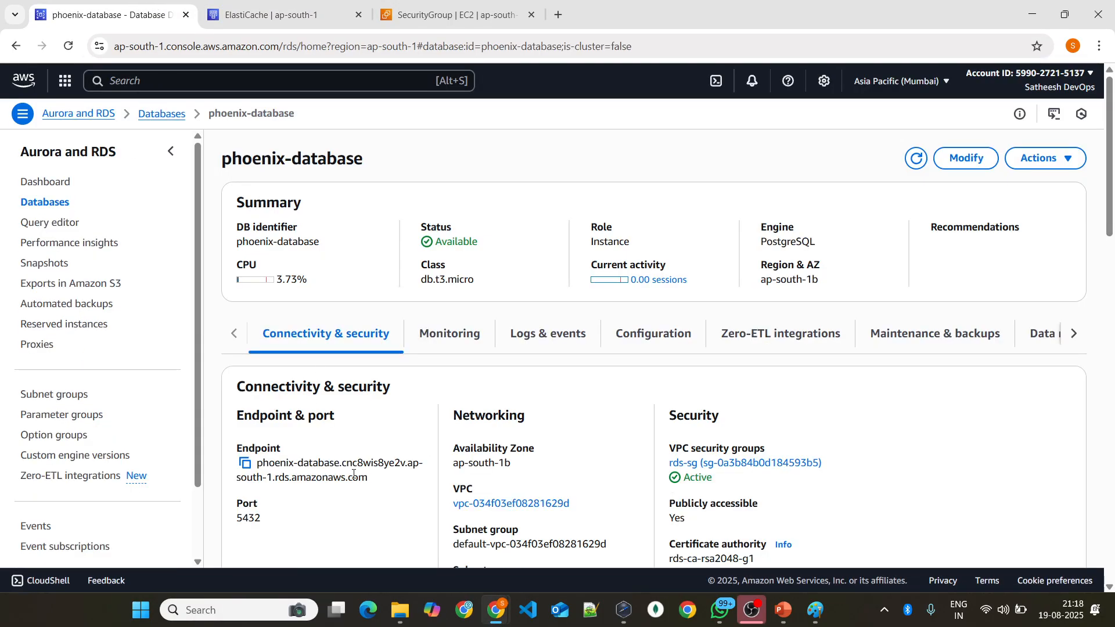
pyautogui.moveTo(369, 479); pyautogui.dragTo(231, 463)
pyautogui.click(245, 464)
pyautogui.hotkey('alt', 'Tab')
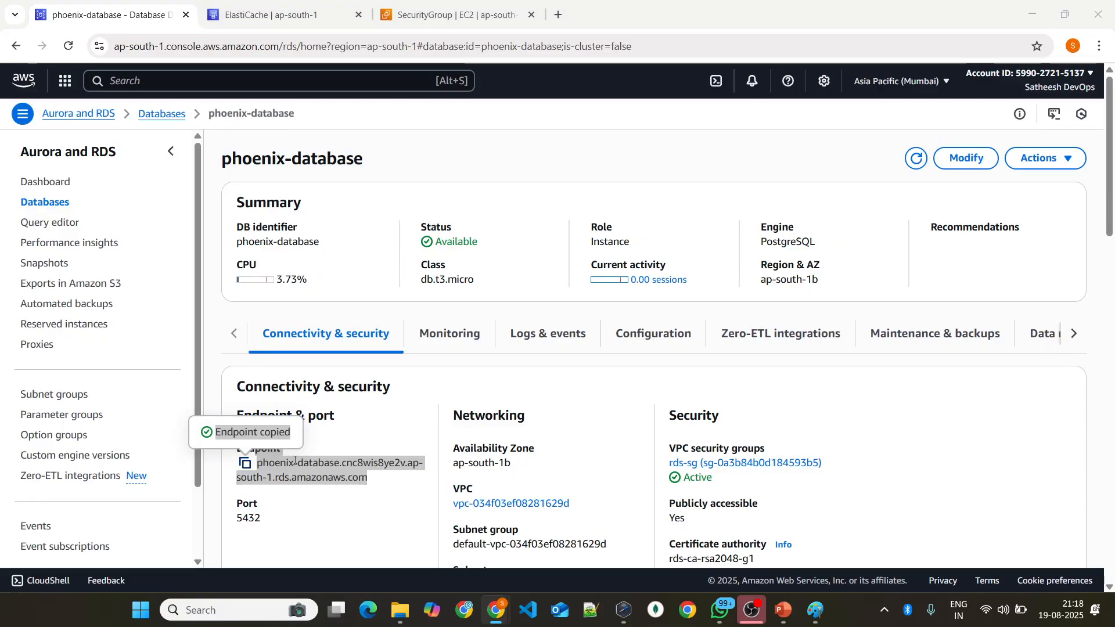
pyautogui.hotkey('ctrl', 'a')
pyautogui.press('BackSpace')
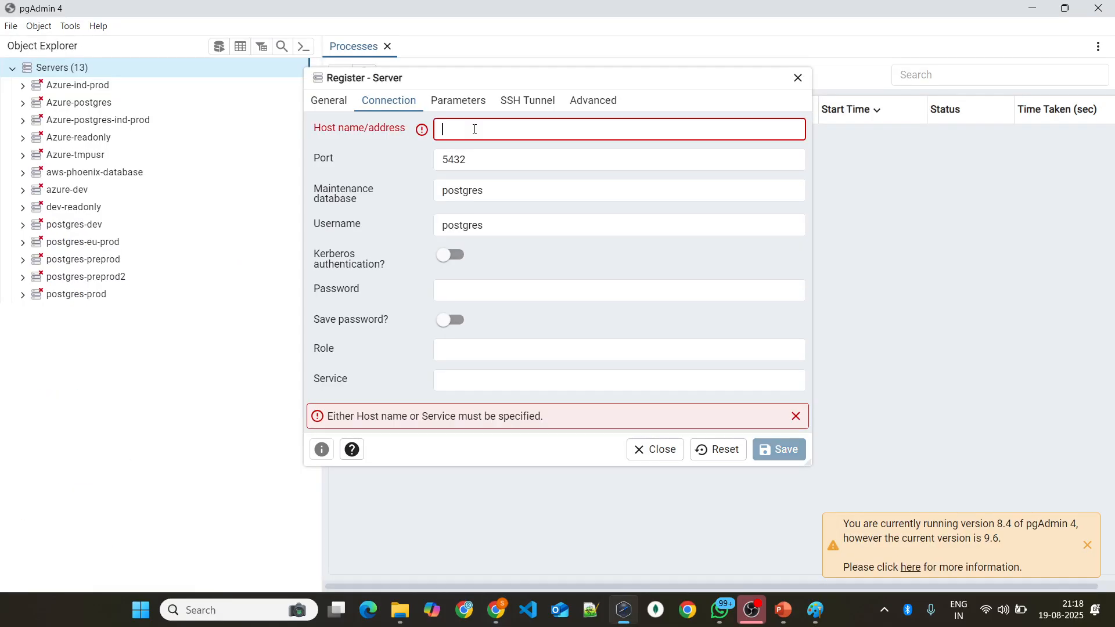
pyautogui.hotkey('ctrl', 'v')
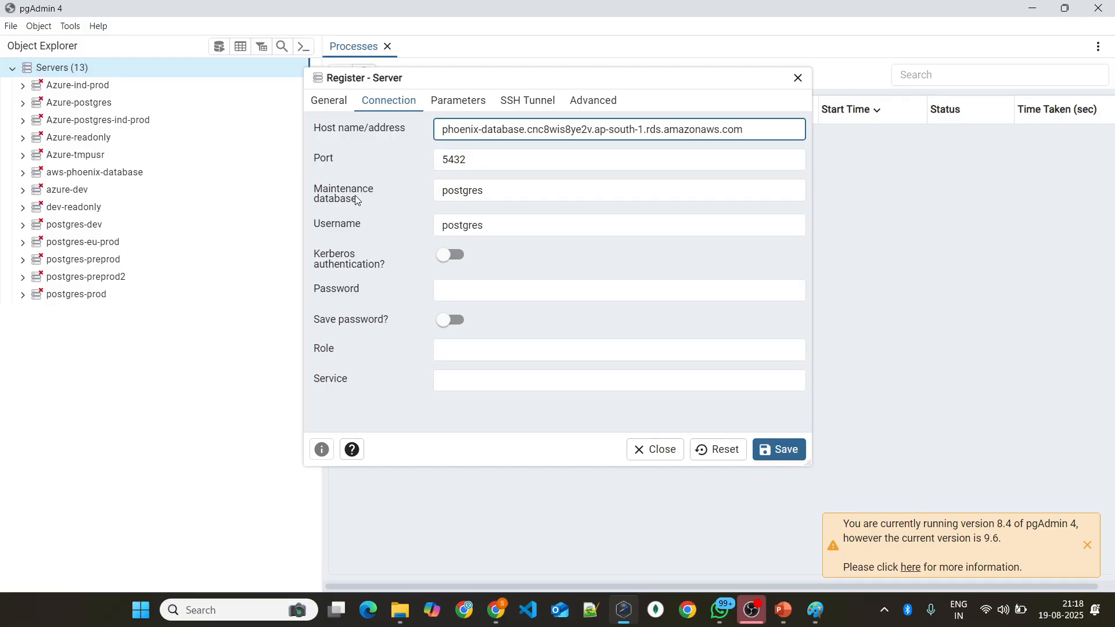
# Step: Switch to the RDS console in Chrome, look over phoenix-database's data migrations, and return to its connectivity and security details
pyautogui.hotkey('alt', 'Tab')
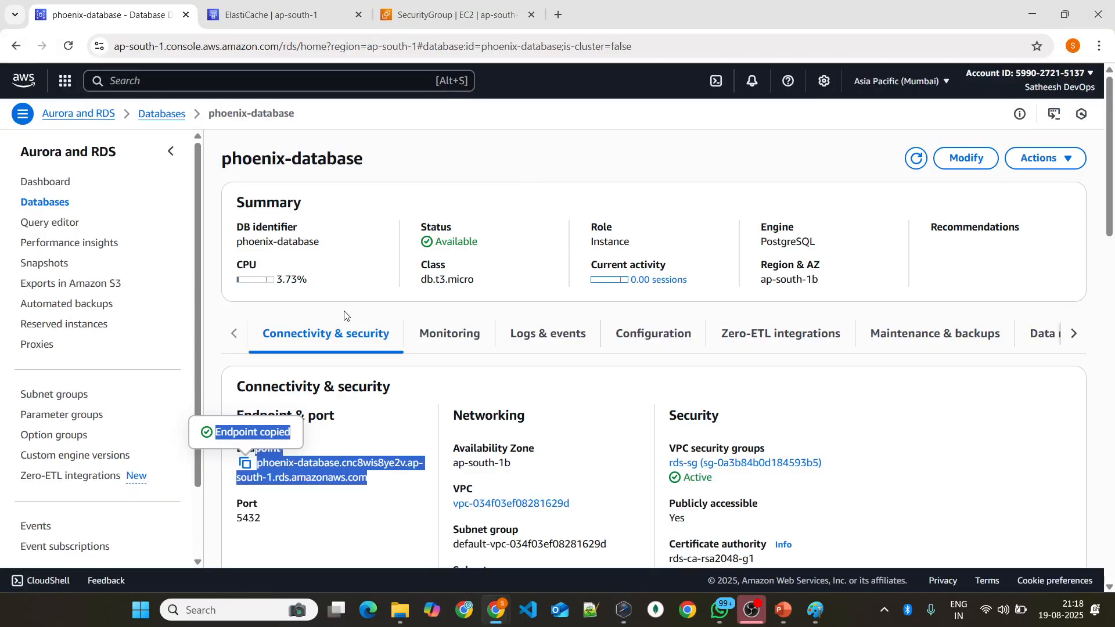
pyautogui.scroll(-8, 592, 334)
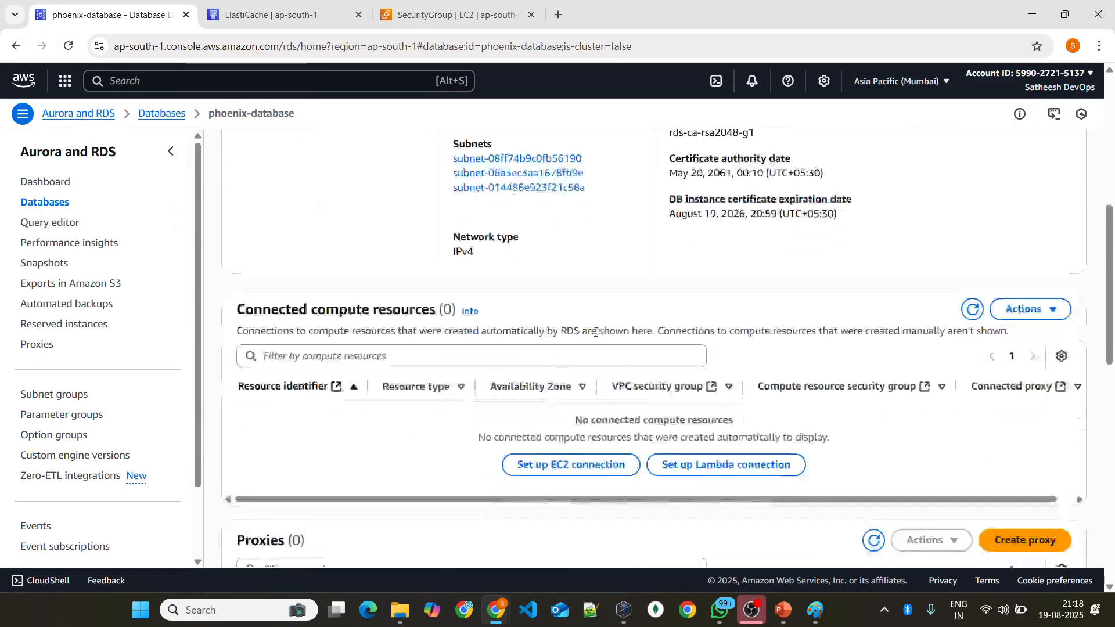
pyautogui.scroll(8, 591, 336)
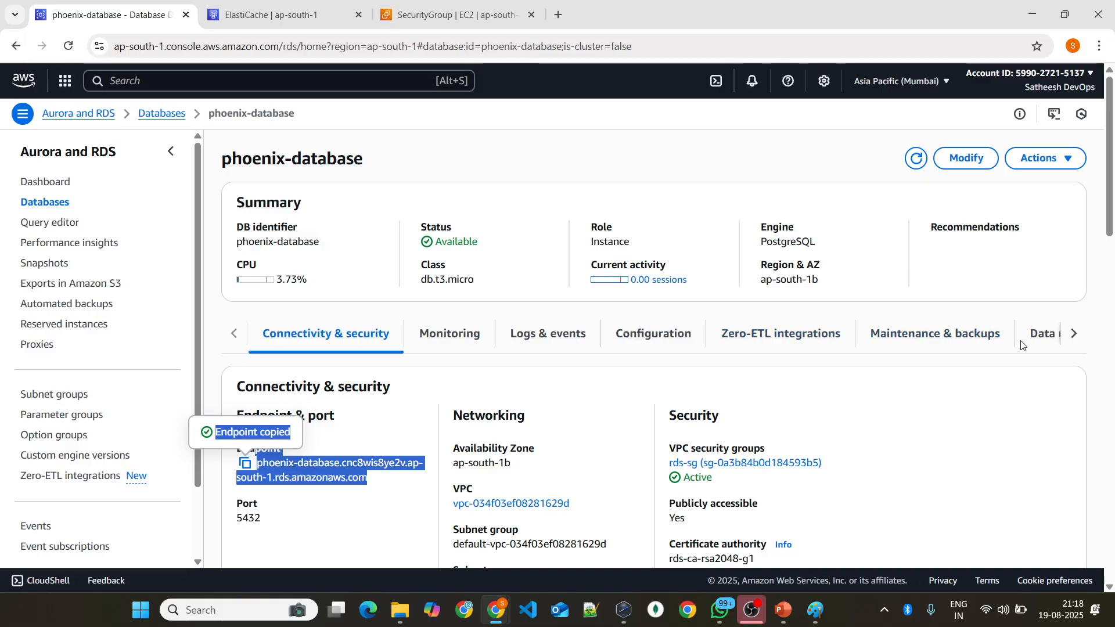
pyautogui.click(1039, 334)
pyautogui.scroll(-3, 559, 423)
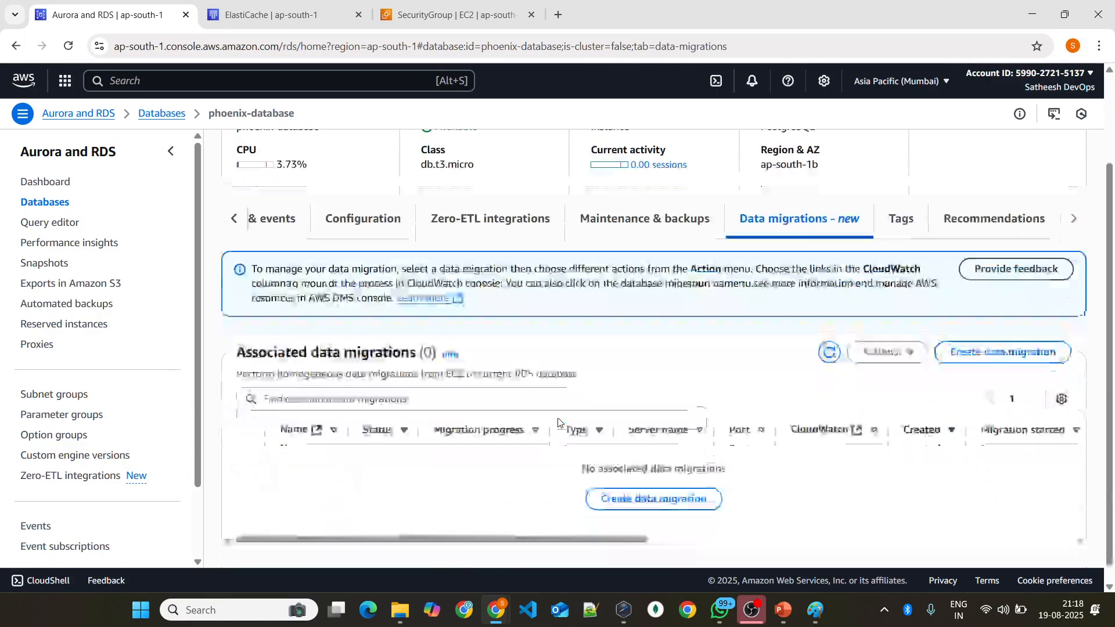
pyautogui.scroll(3, 559, 422)
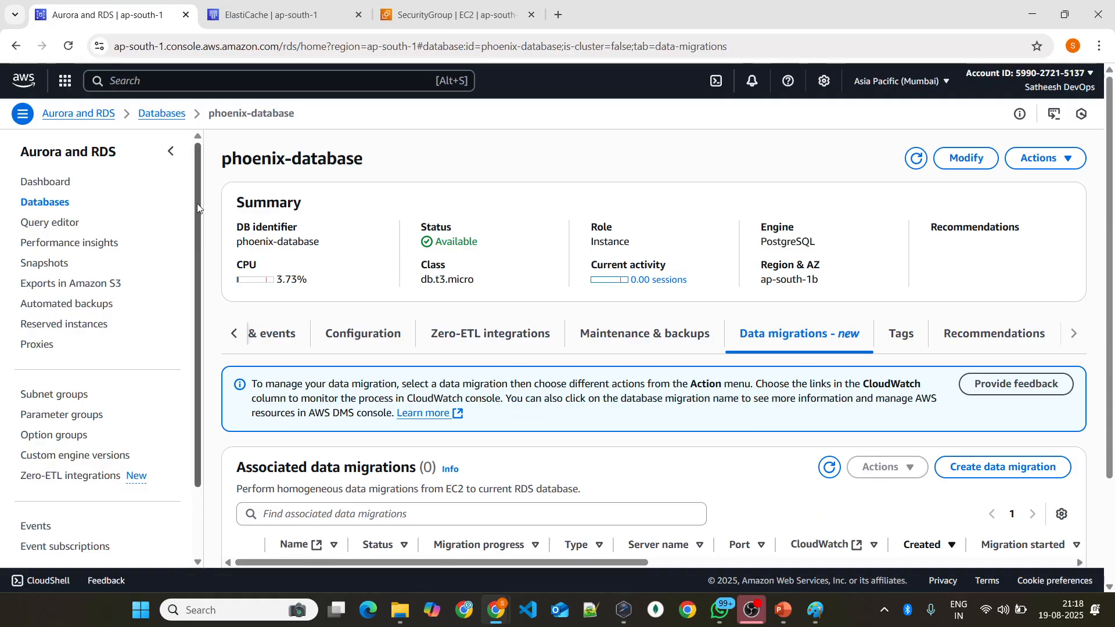
pyautogui.click(234, 333)
pyautogui.click(288, 339)
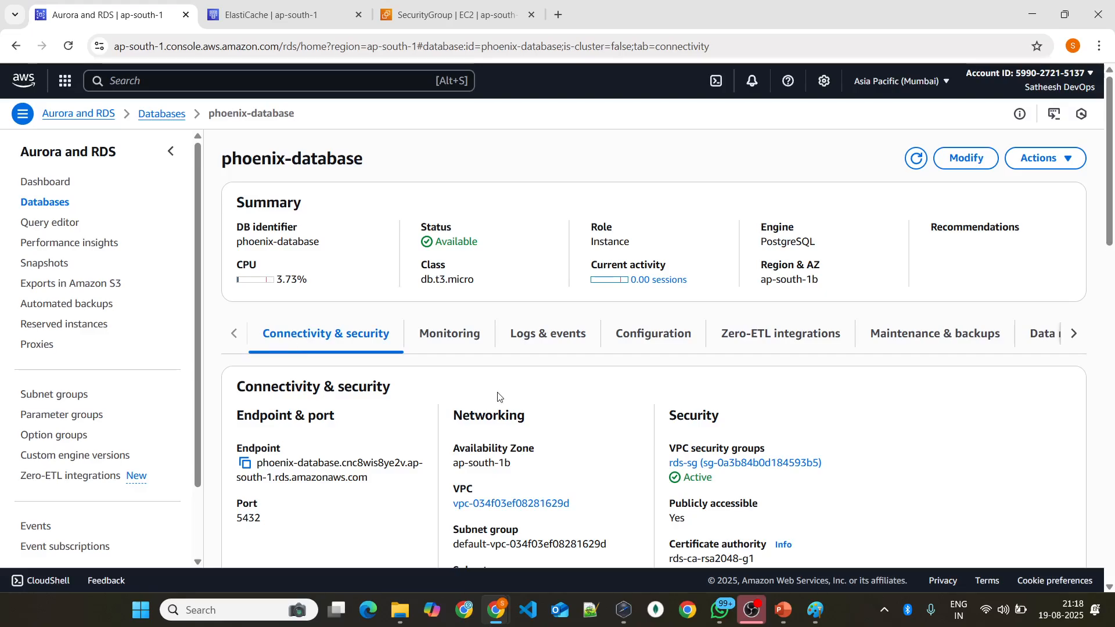
# Step: Examine the networking details, proxies and security group rules of phoenix-database
pyautogui.scroll(-7, 522, 418)
pyautogui.scroll(-10, 525, 418)
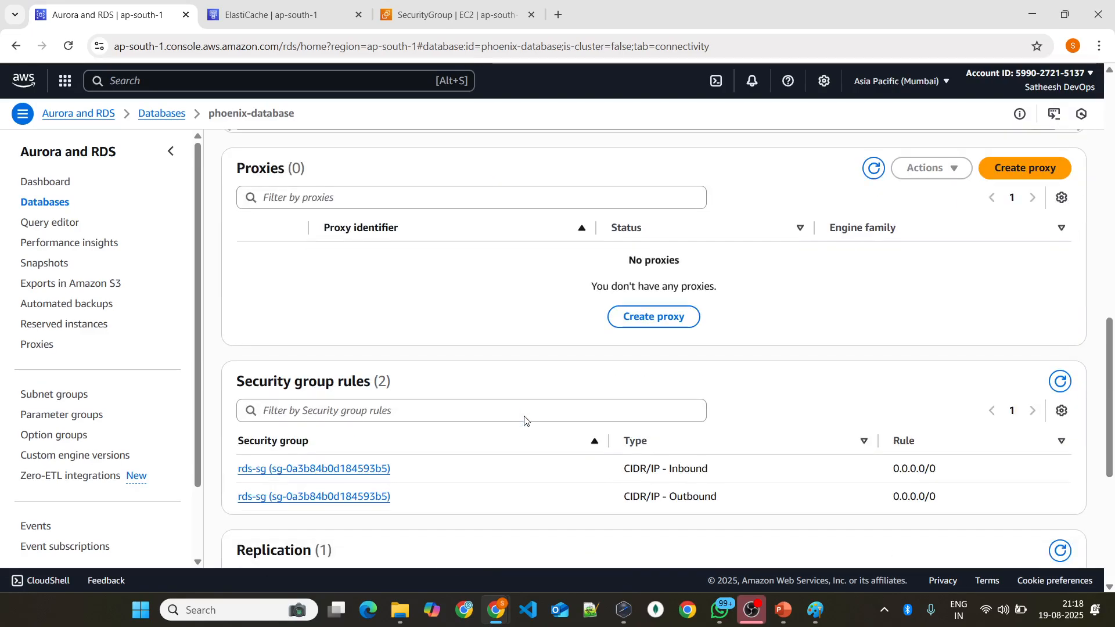
pyautogui.scroll(-1, 525, 419)
pyautogui.scroll(10, 525, 419)
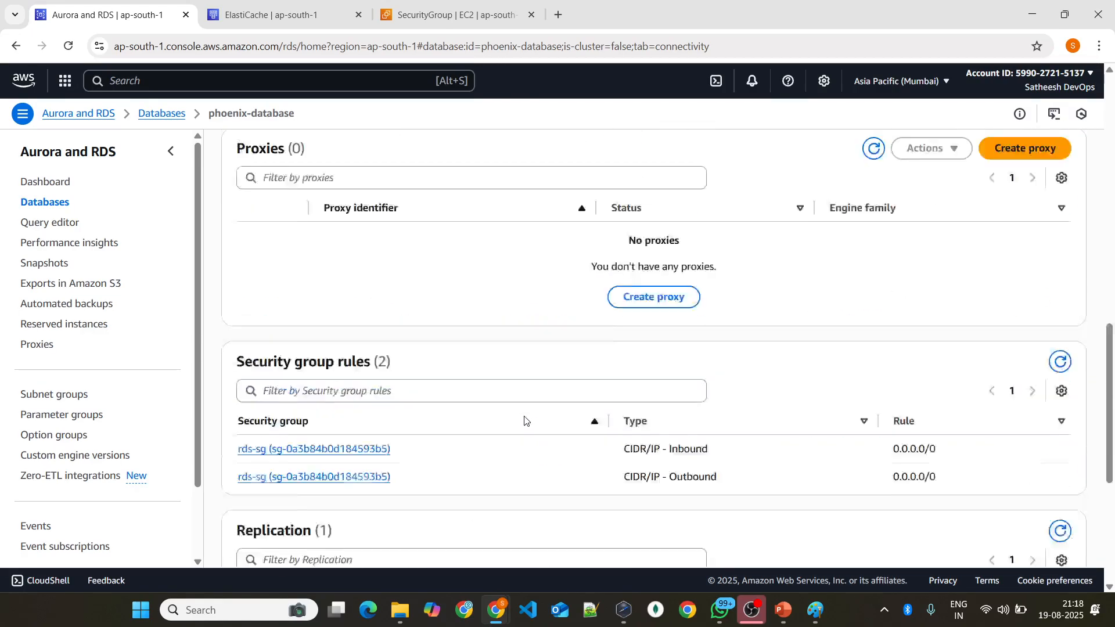
pyautogui.scroll(5, 524, 419)
pyautogui.scroll(-1, 524, 419)
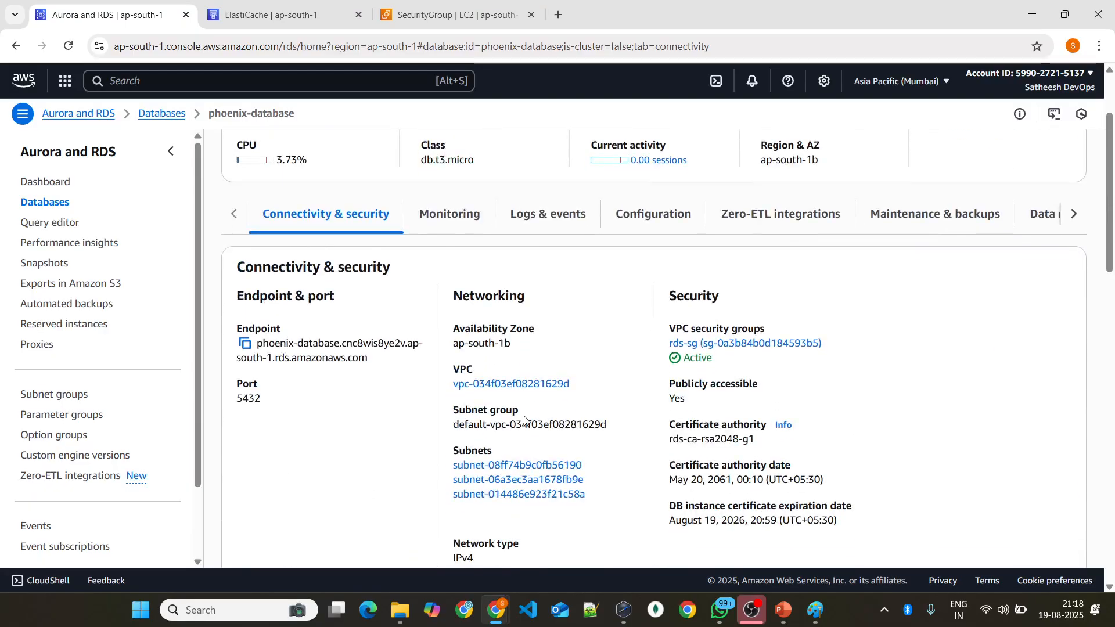
pyautogui.scroll(2, 604, 337)
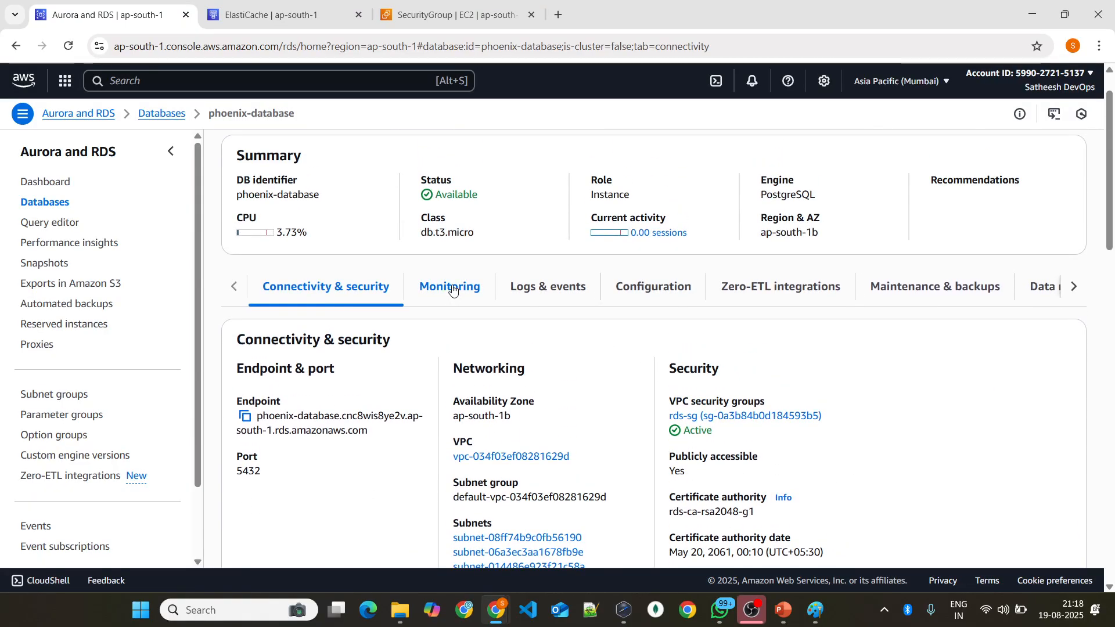
# Step: Look through the CloudWatch monitoring metrics, alarms and recent events of phoenix-database
pyautogui.click(455, 295)
pyautogui.scroll(-2, 545, 316)
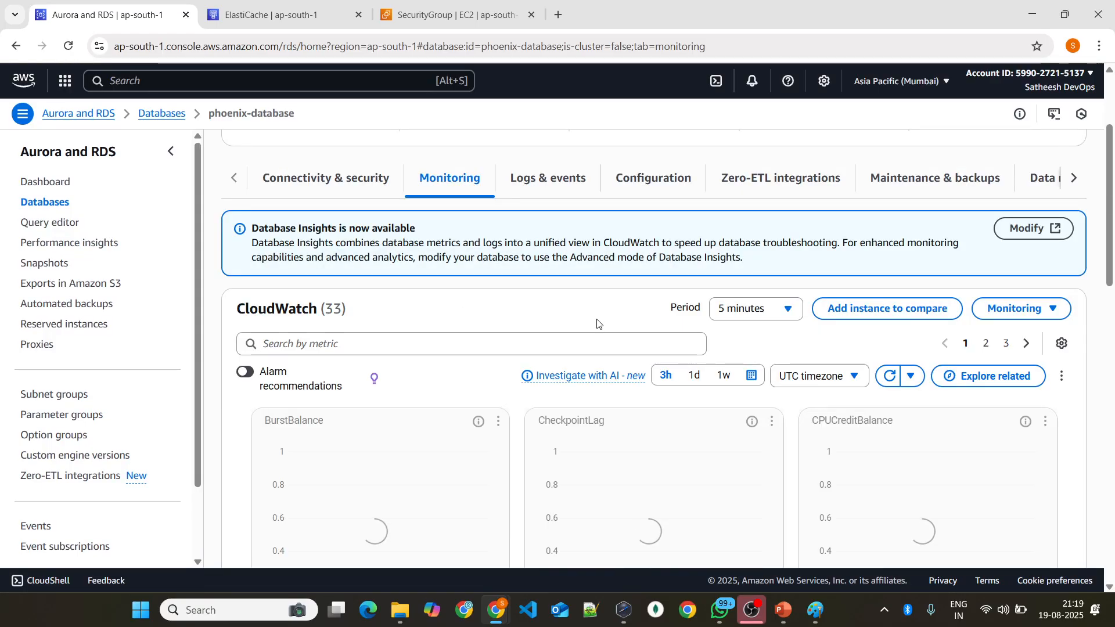
pyautogui.scroll(3, 599, 322)
pyautogui.click(553, 342)
pyautogui.scroll(-5, 580, 343)
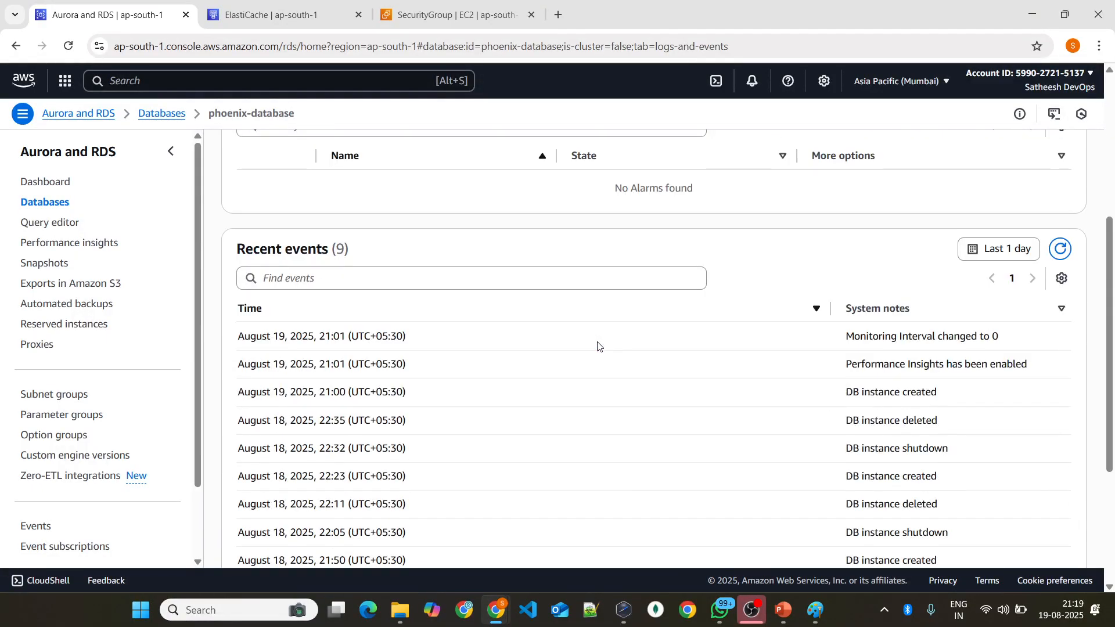
pyautogui.scroll(5, 639, 348)
# Step: Review the maintenance, backup and snapshot settings of phoenix-database
pyautogui.click(1073, 333)
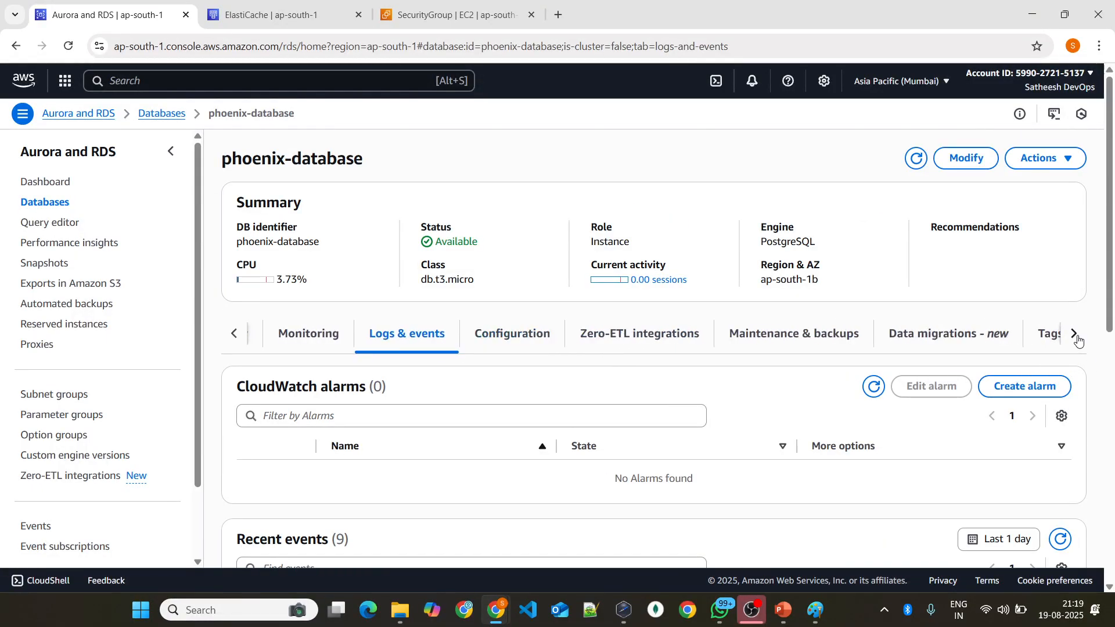
pyautogui.click(1073, 334)
pyautogui.click(631, 330)
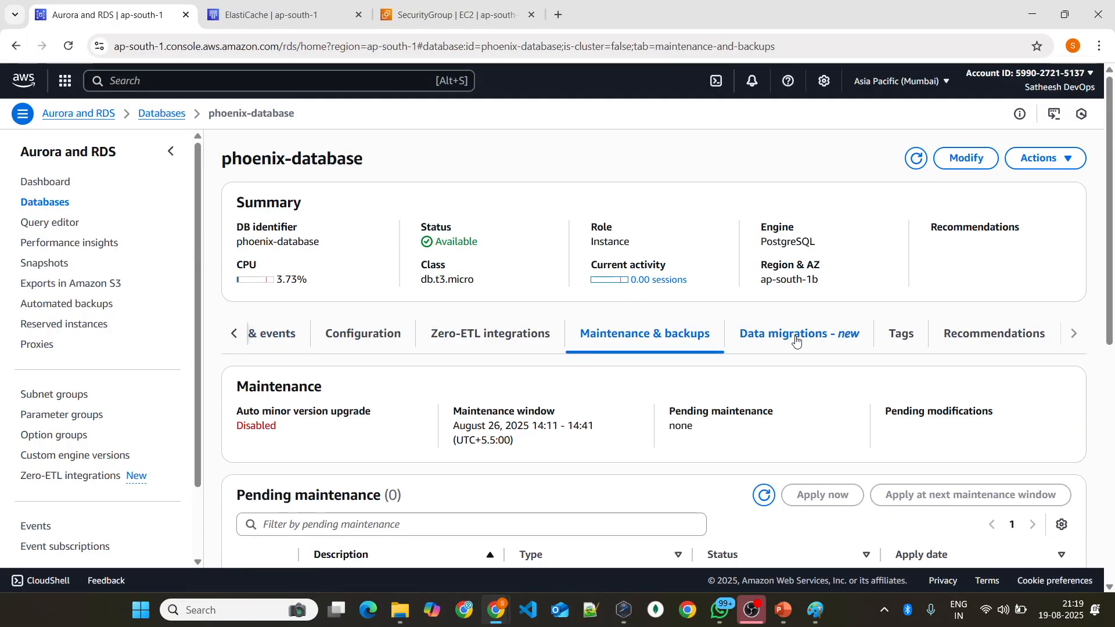
pyautogui.scroll(-2, 781, 371)
pyautogui.scroll(-2, 781, 376)
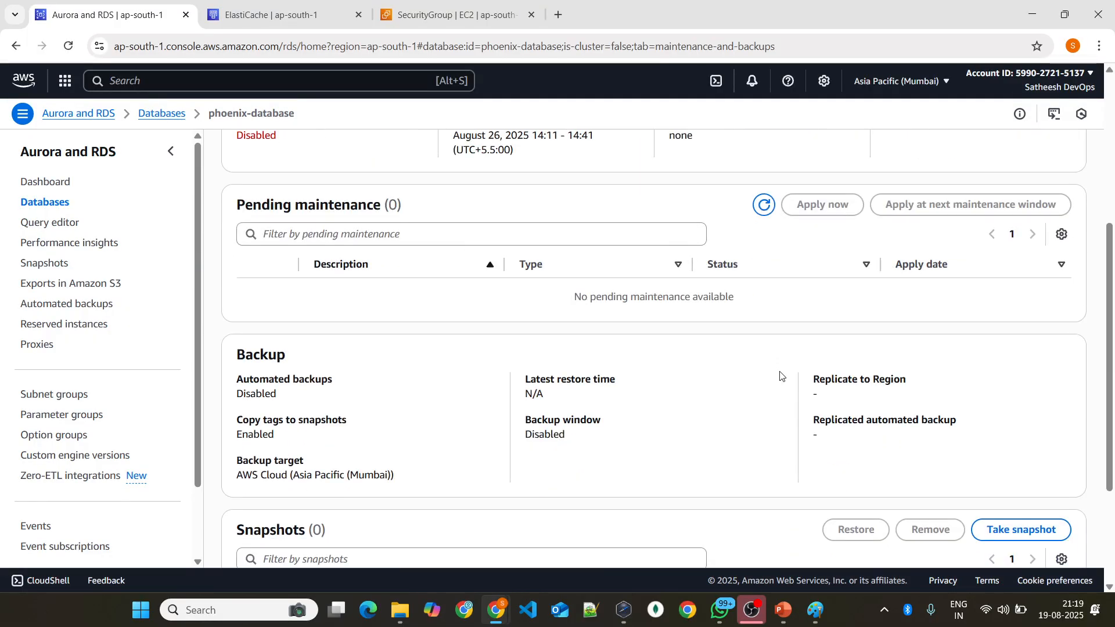
pyautogui.scroll(-2, 778, 378)
pyautogui.scroll(6, 778, 378)
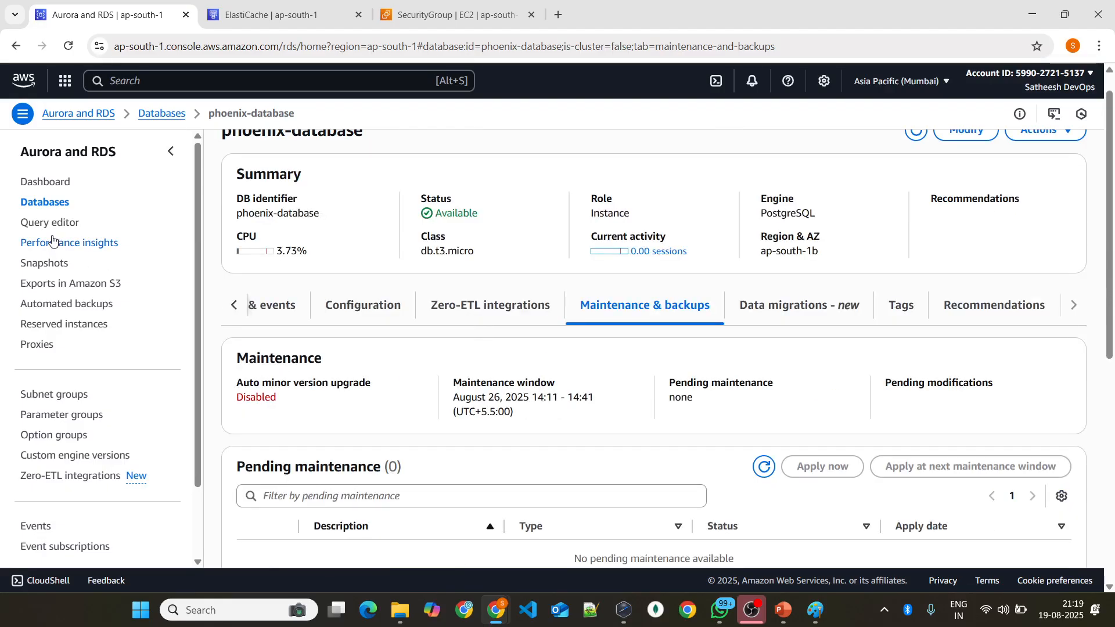
# Step: Return to the RDS databases list, view its remaining columns, and reopen the phoenix-database details
pyautogui.click(48, 205)
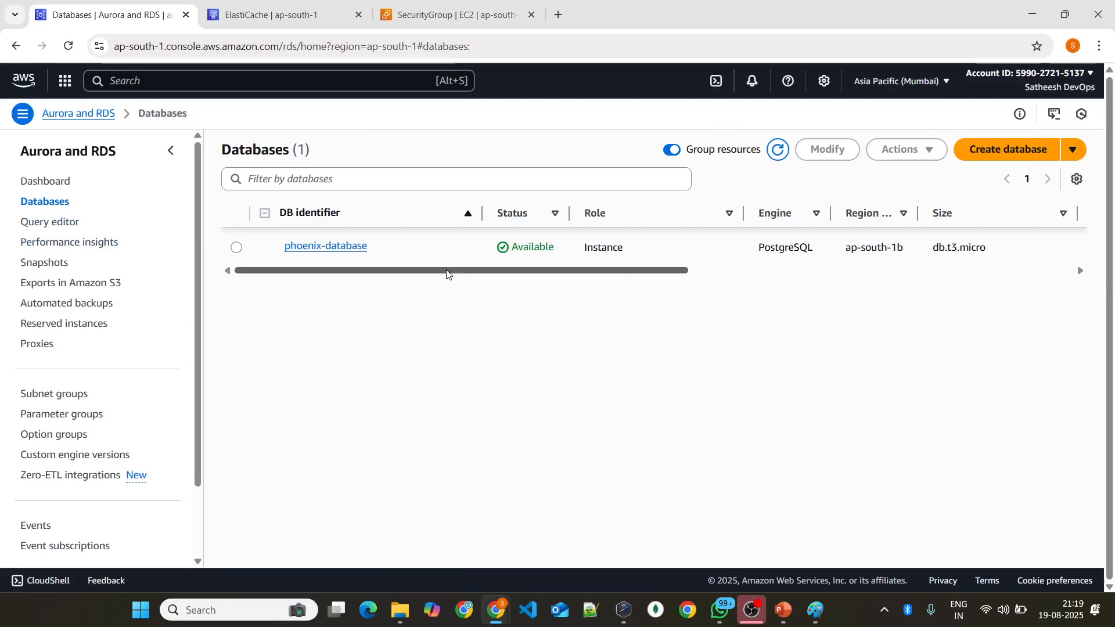
pyautogui.moveTo(445, 271); pyautogui.dragTo(863, 291)
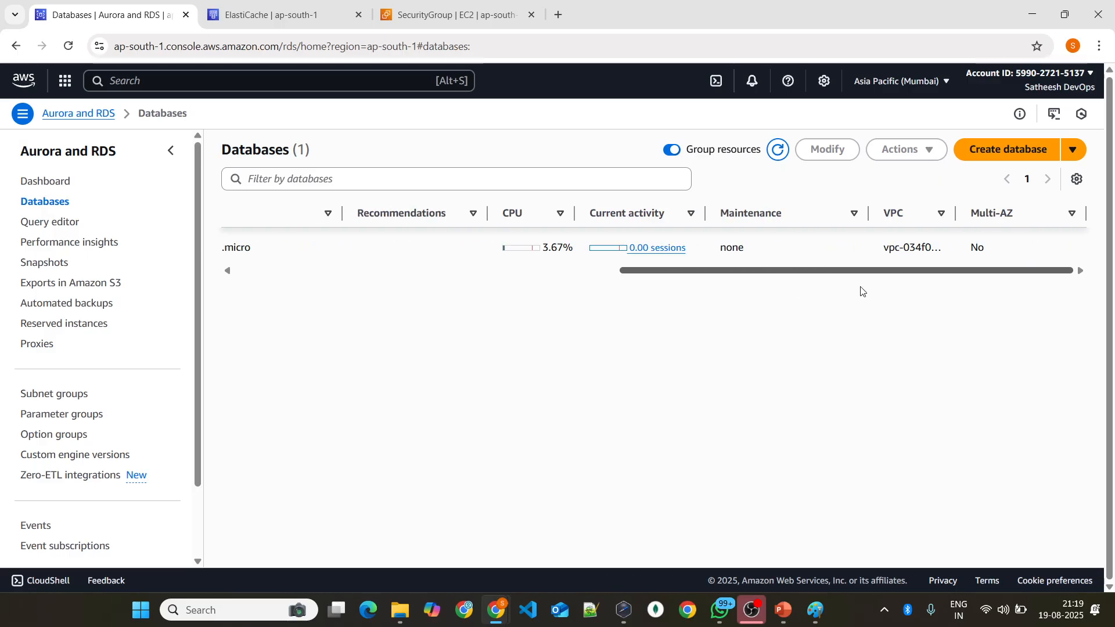
pyautogui.hscroll(-10, 234, 249)
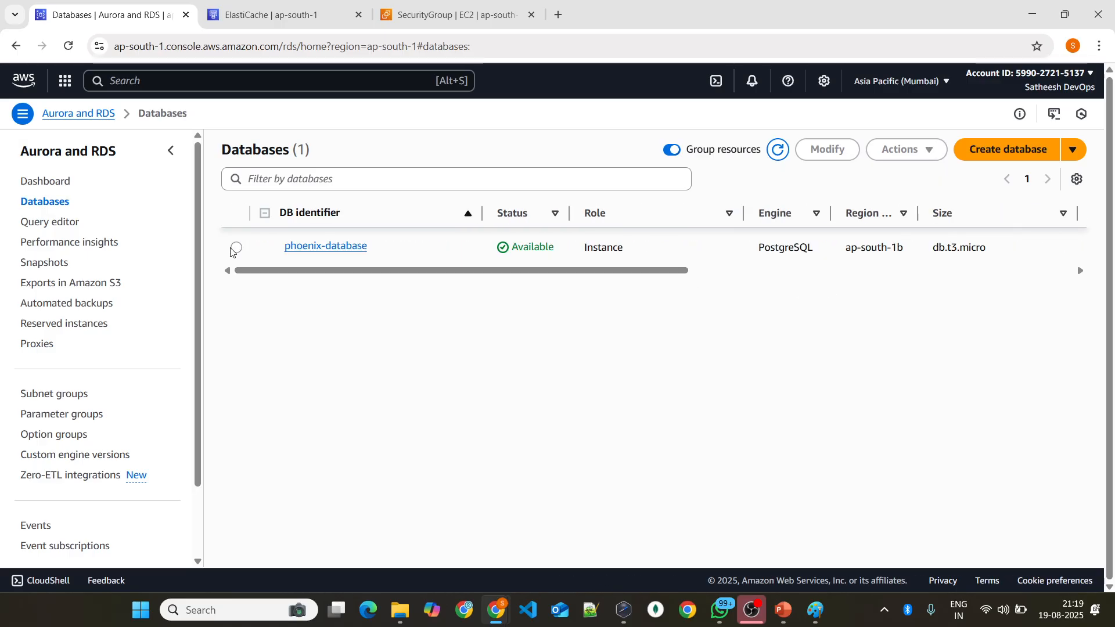
pyautogui.click(327, 251)
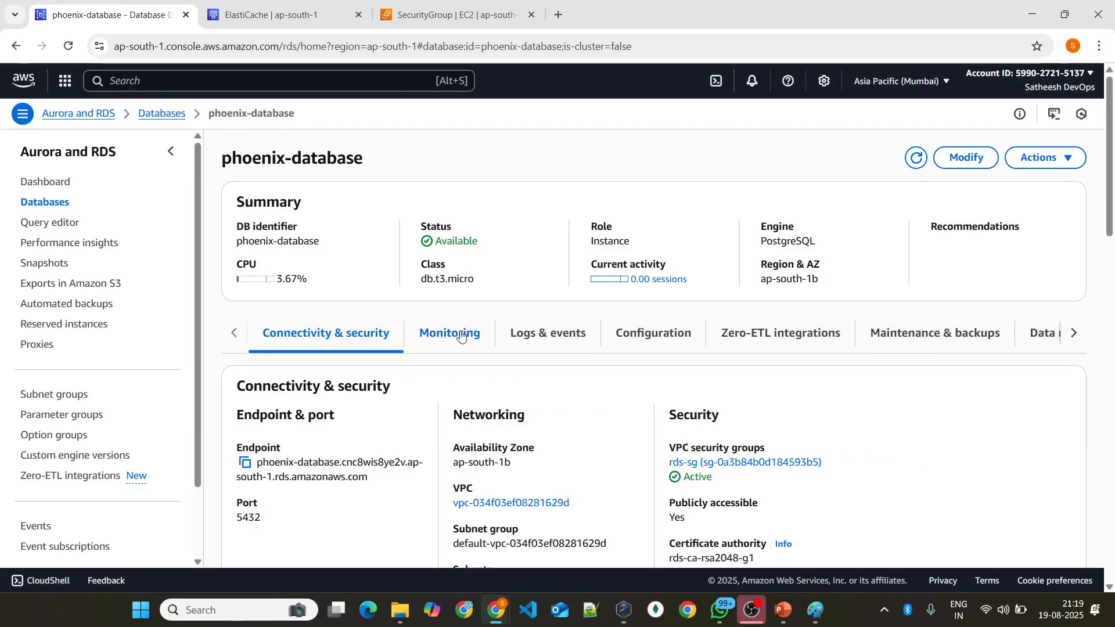
# Step: Examine the connected compute resources of phoenix-database and view its CloudWatch monitoring graphs again
pyautogui.scroll(-2, 592, 335)
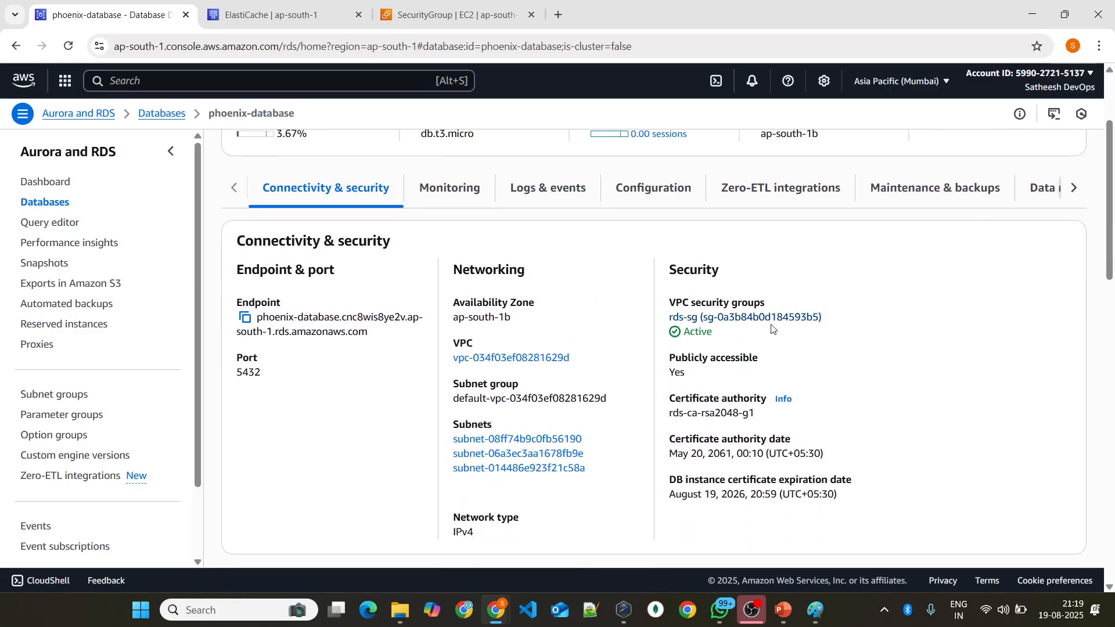
pyautogui.scroll(-2, 811, 340)
pyautogui.scroll(-6, 811, 339)
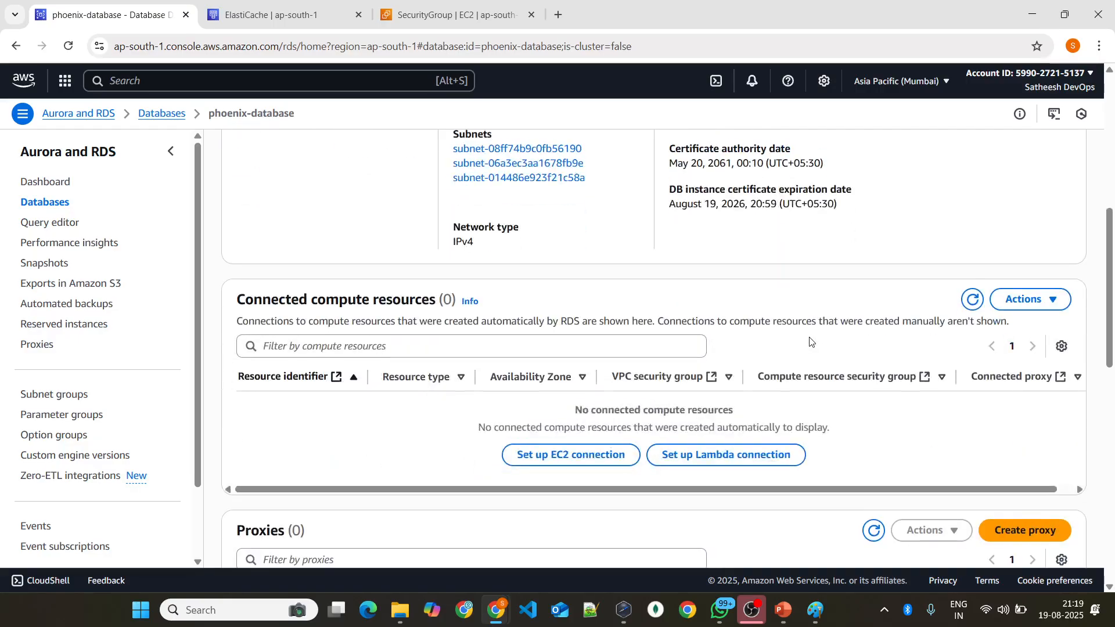
pyautogui.scroll(8, 810, 341)
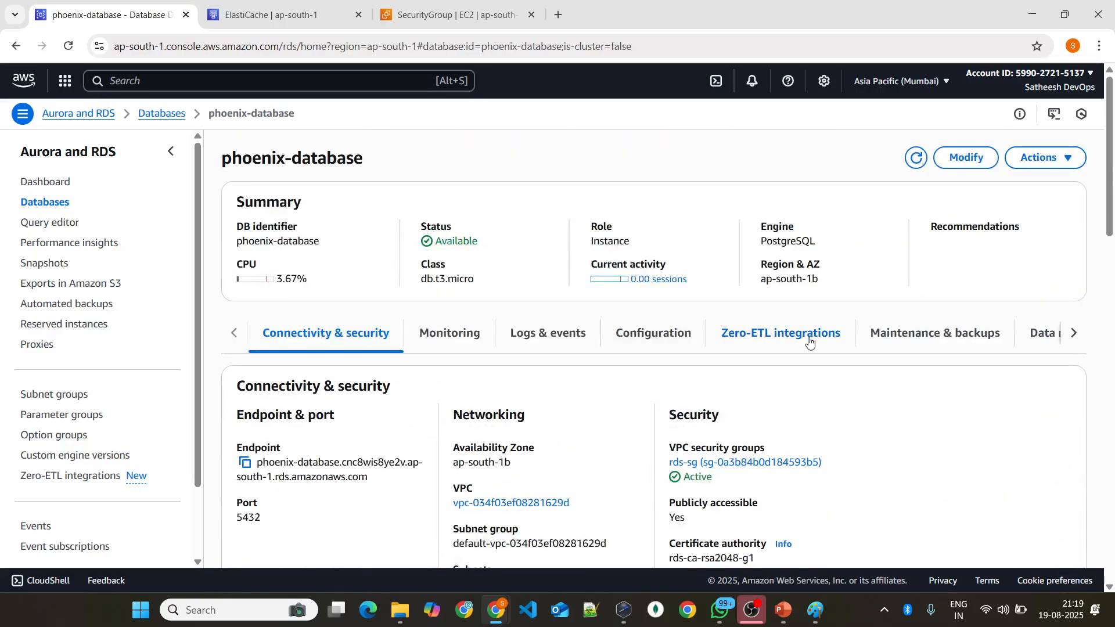
pyautogui.click(456, 342)
pyautogui.scroll(-1, 504, 329)
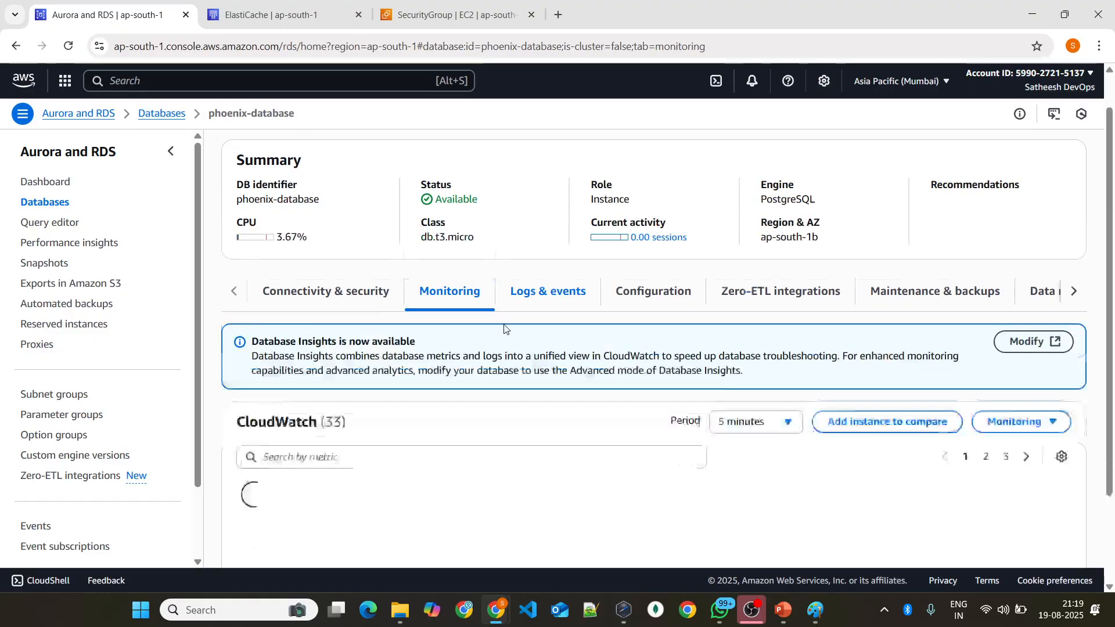
pyautogui.scroll(-2, 504, 329)
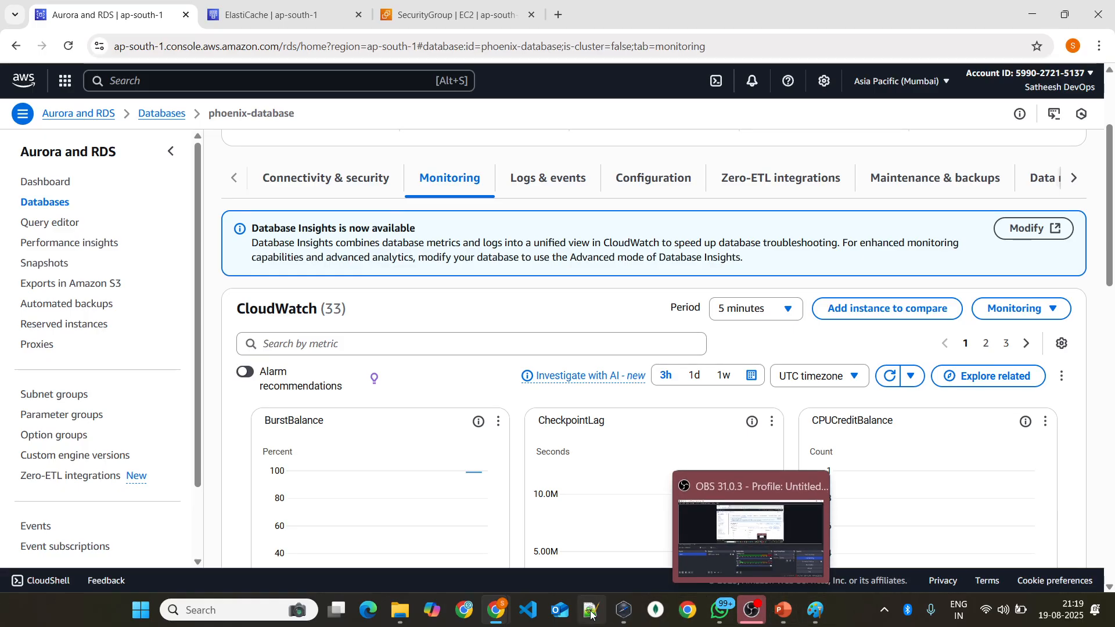
# Step: Switch back to pgAdmin, enter the database password in the server registration form, and save the new server
pyautogui.click(624, 609)
pyautogui.click(480, 296)
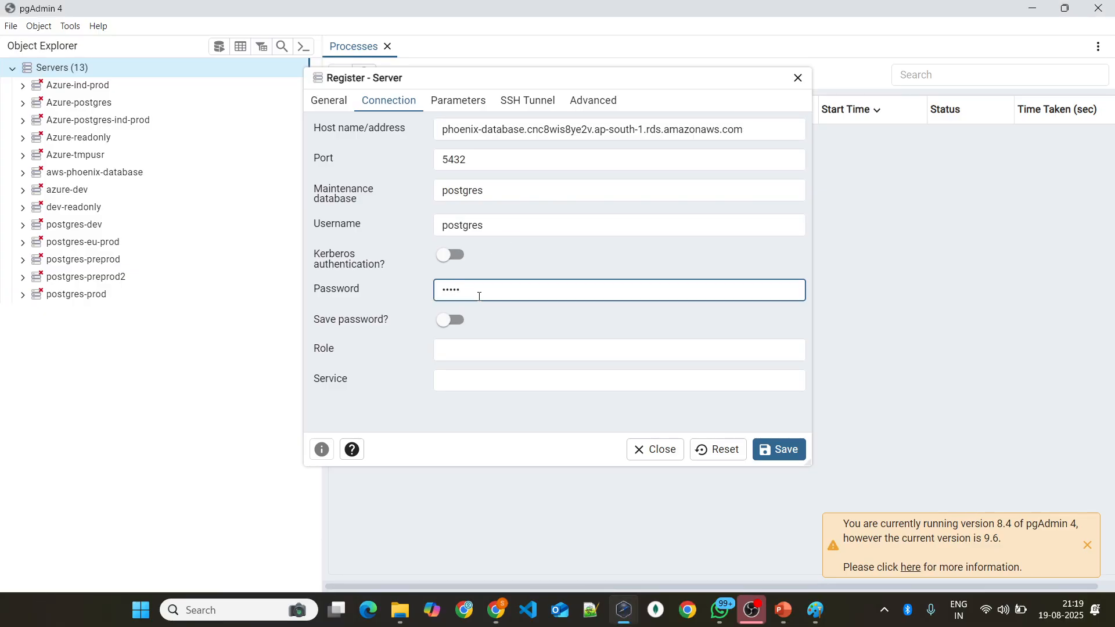
pyautogui.write('••••••••••')
pyautogui.press('BackSpace')
pyautogui.press('BackSpace')
pyautogui.press('BackSpace')
pyautogui.press('BackSpace')
pyautogui.press('BackSpace')
pyautogui.press('BackSpace')
pyautogui.press('BackSpace')
pyautogui.press('BackSpace')
pyautogui.write('••••••••')
pyautogui.click(774, 451)
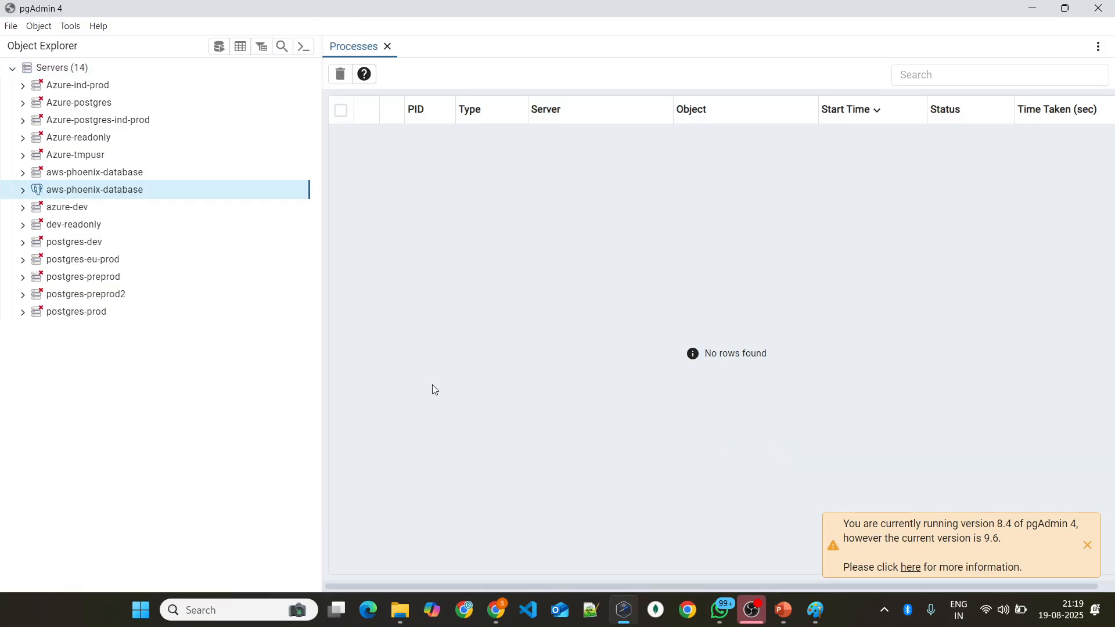
# Step: Review the tablespaces and the login/group roles, including postgres, of the connected aws-phoenix-database server
pyautogui.click(24, 190)
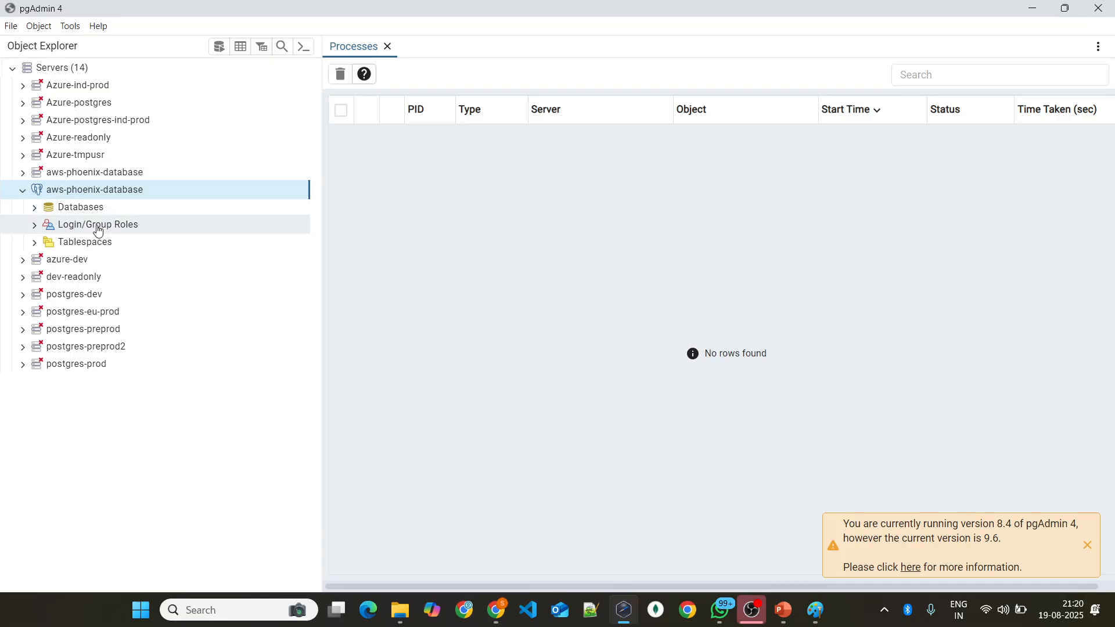
pyautogui.click(35, 242)
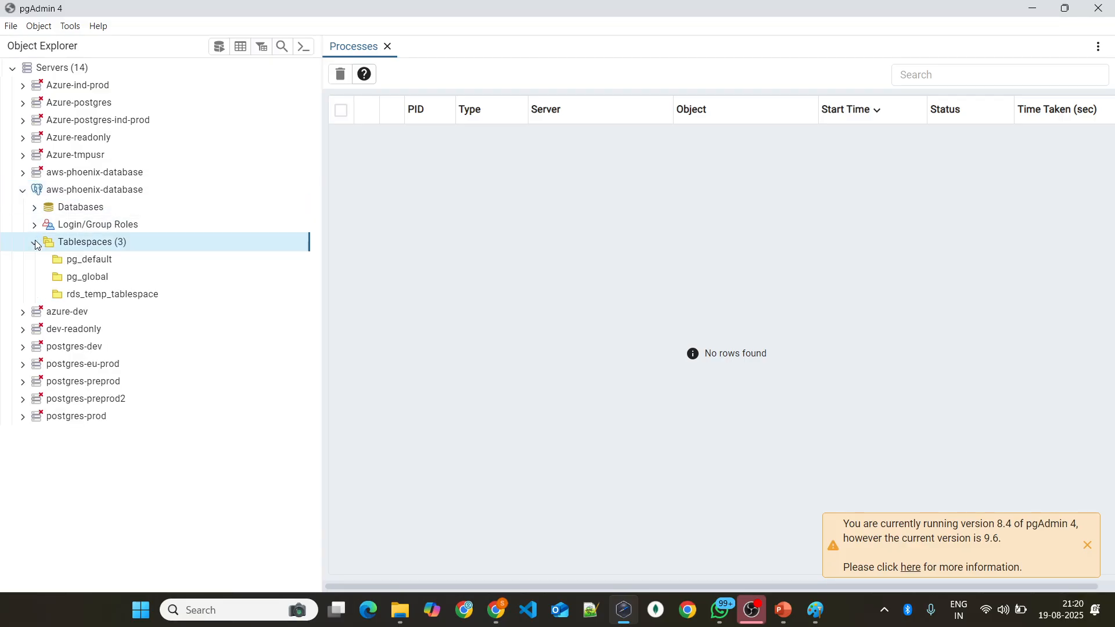
pyautogui.click(33, 225)
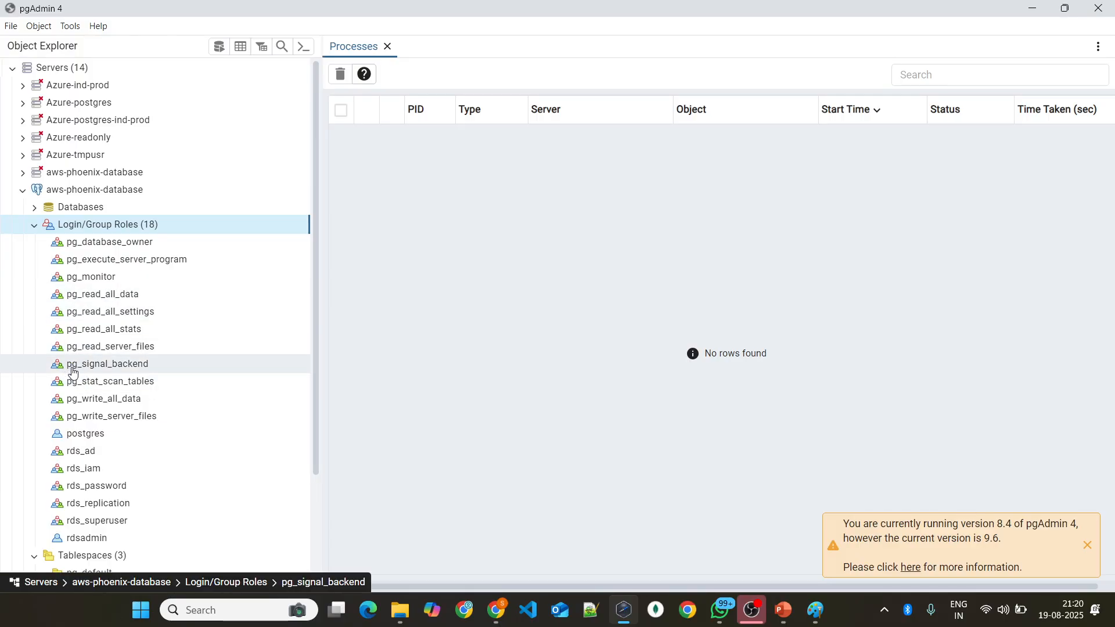
pyautogui.click(87, 433)
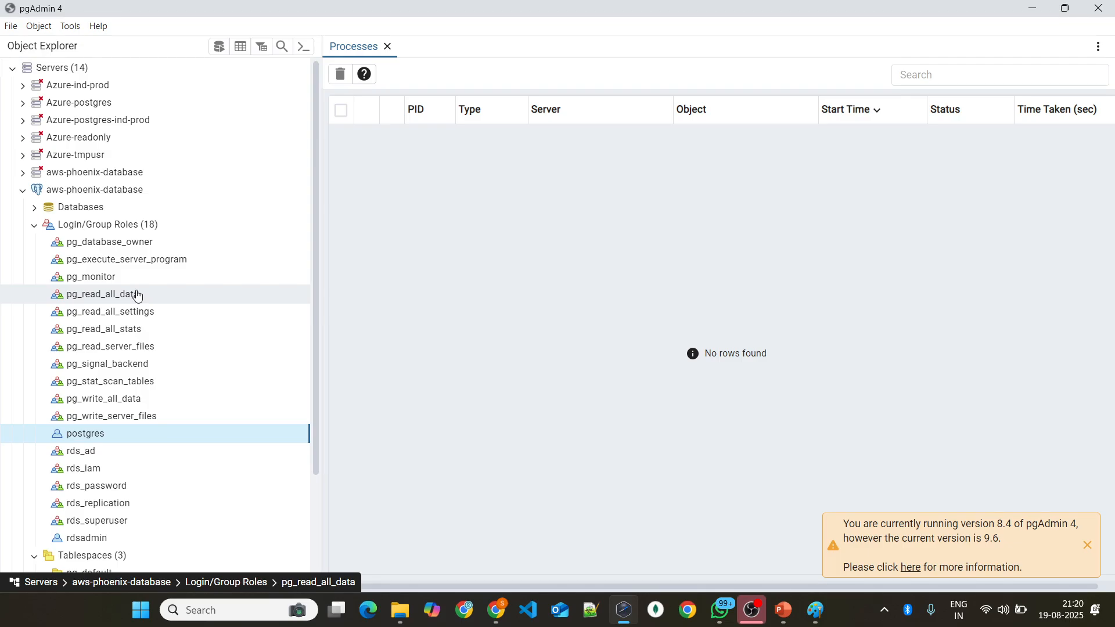
pyautogui.click(35, 227)
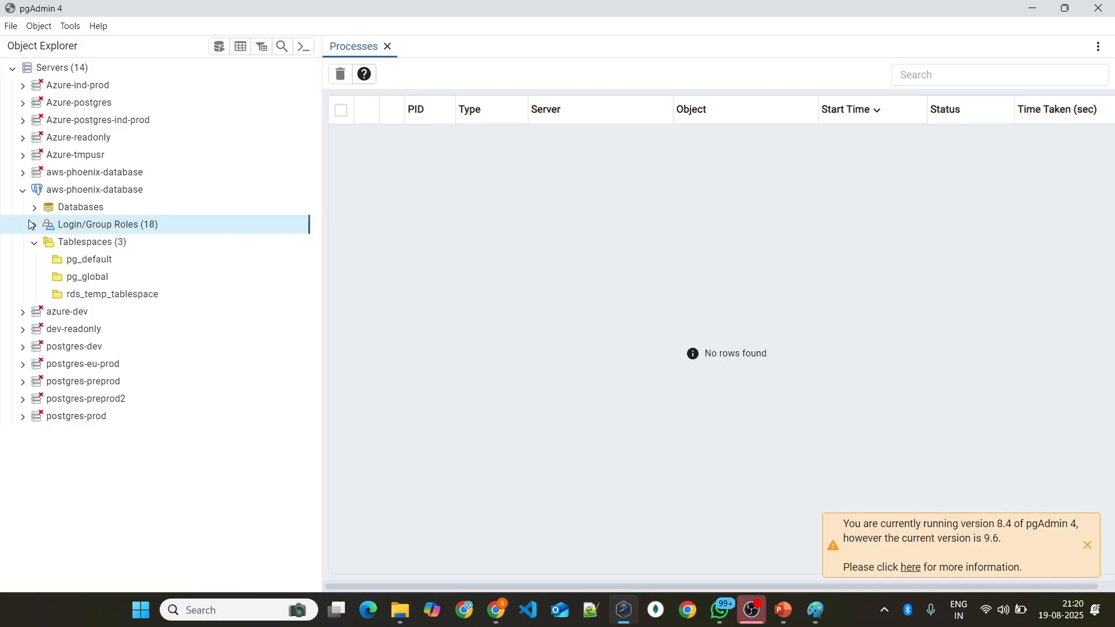
pyautogui.click(34, 242)
# Step: Browse the server's databases and examine the object types in the public schema of the postgres database
pyautogui.click(32, 209)
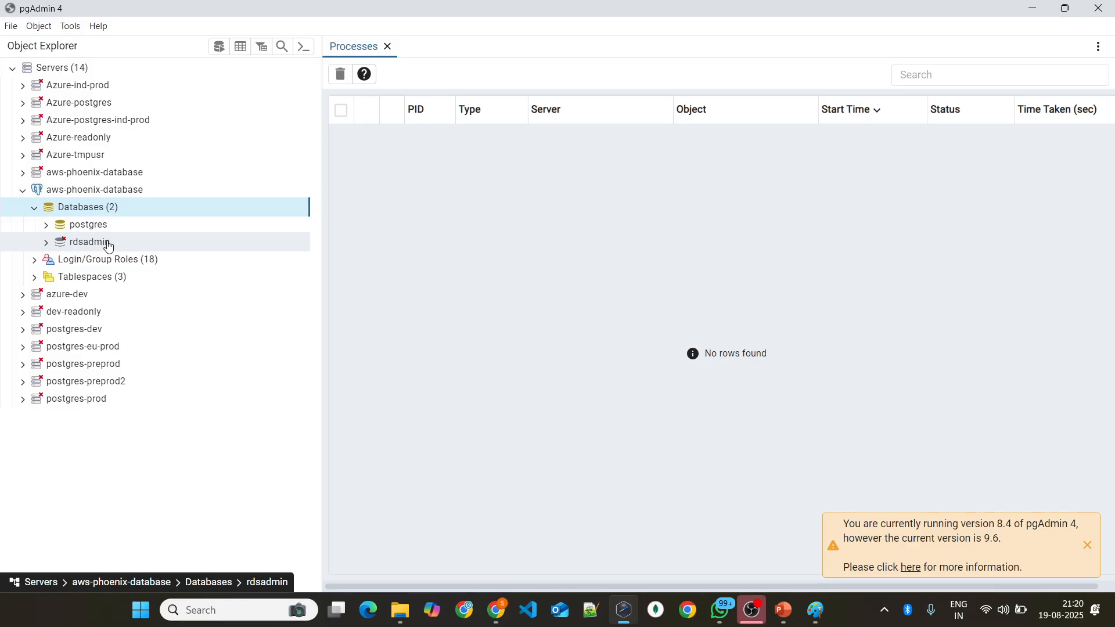
pyautogui.click(47, 227)
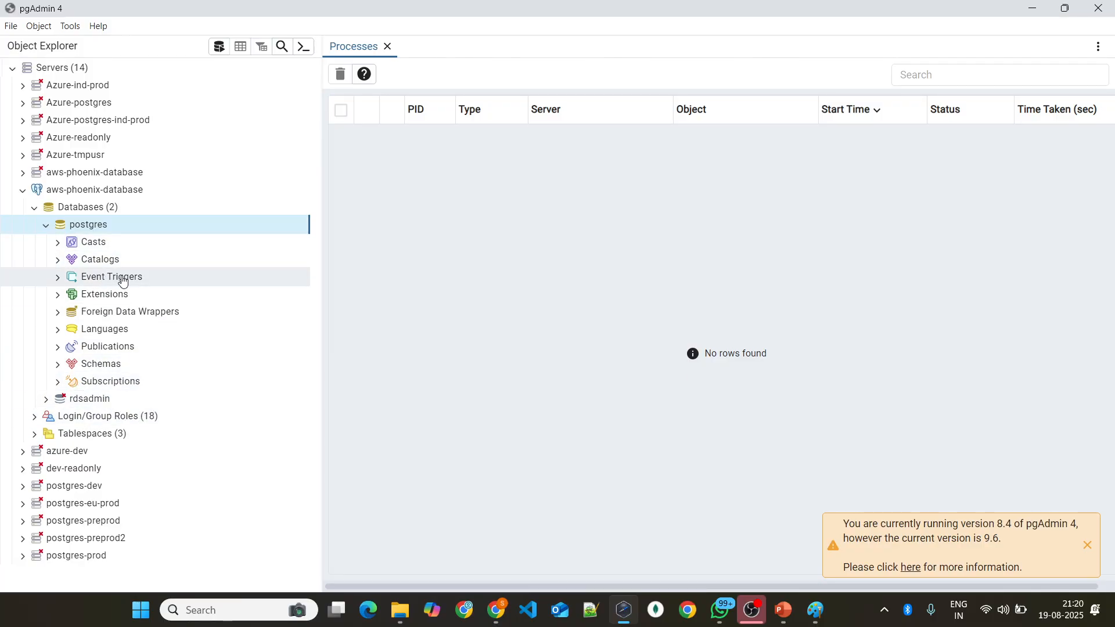
pyautogui.click(58, 365)
pyautogui.scroll(-2, 218, 302)
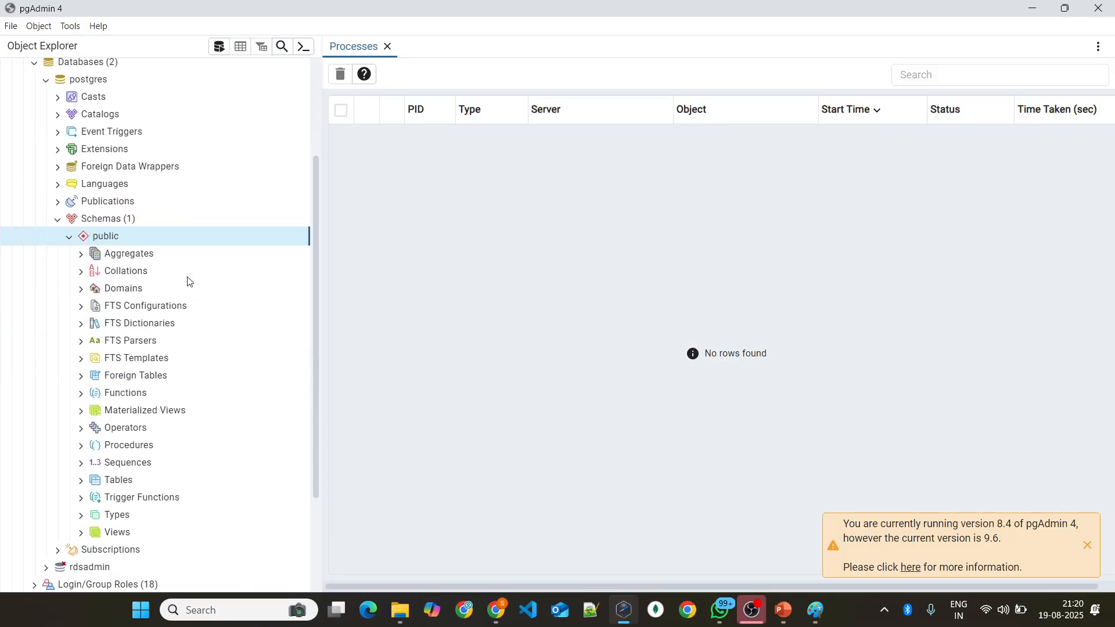
pyautogui.click(74, 240)
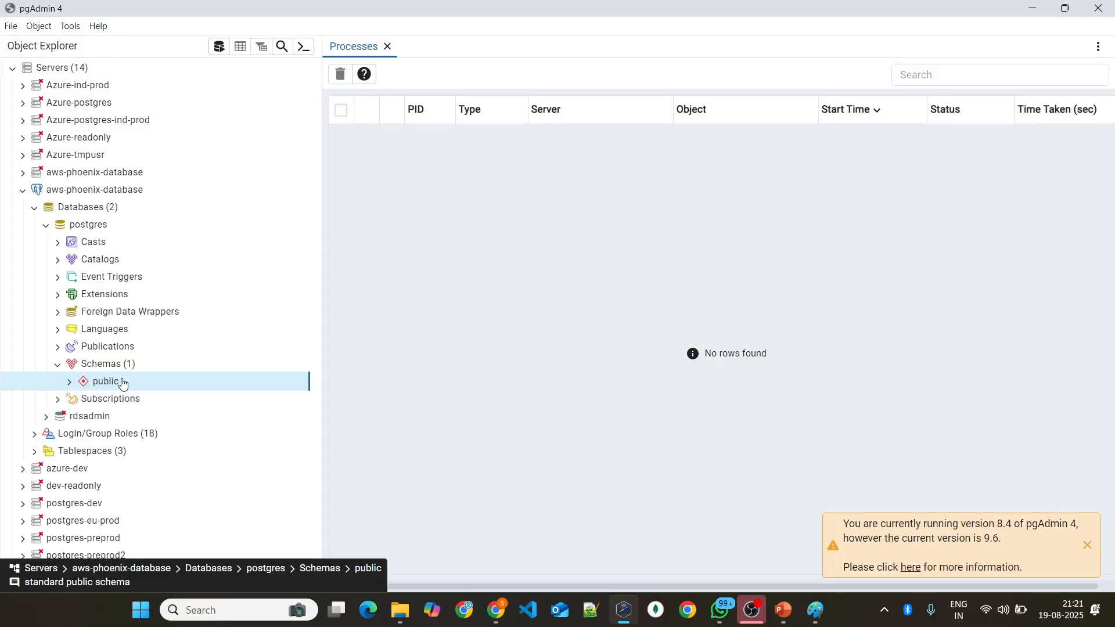
pyautogui.click(70, 382)
pyautogui.scroll(-4, 177, 376)
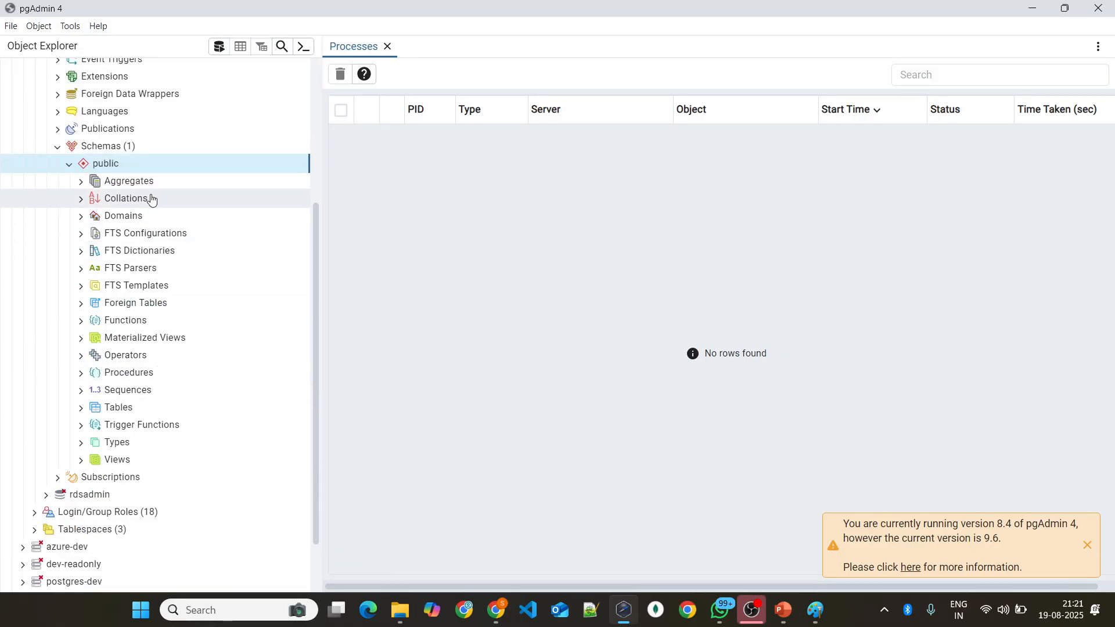
# Step: Check the tables and functions of the public schema, view the table actions, and collapse the postgres database
pyautogui.click(119, 411)
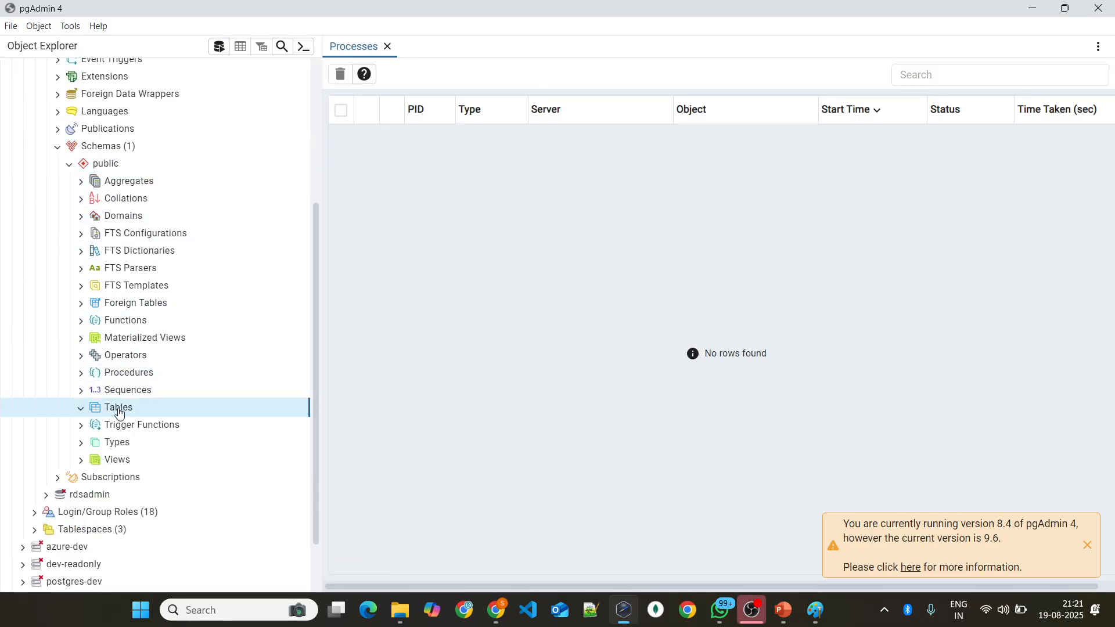
pyautogui.click(84, 321)
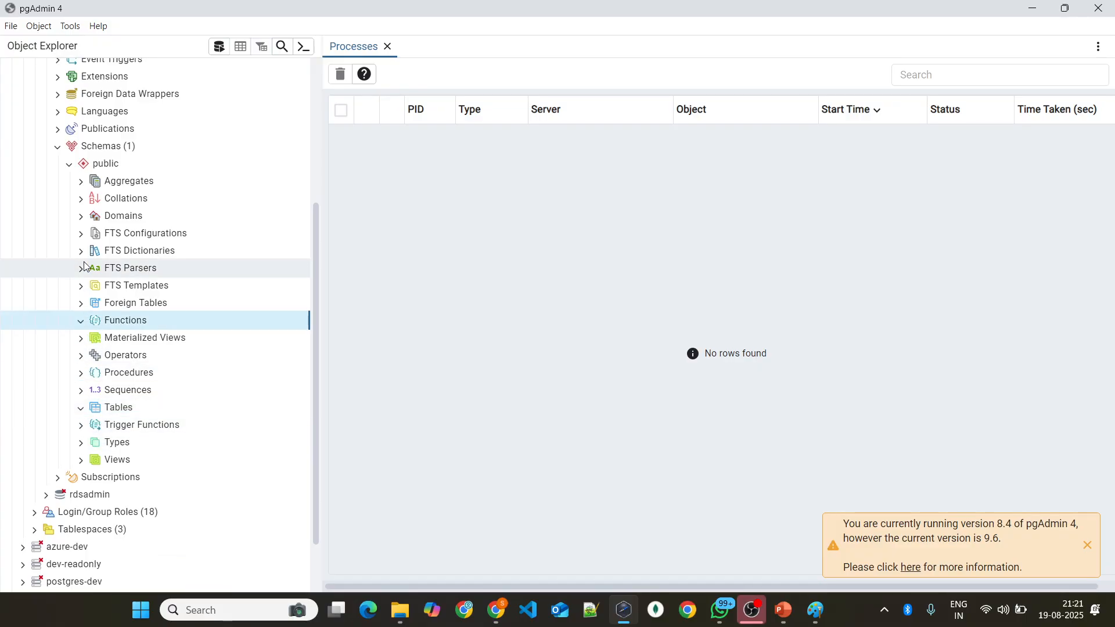
pyautogui.click(78, 413)
pyautogui.rightClick(129, 413)
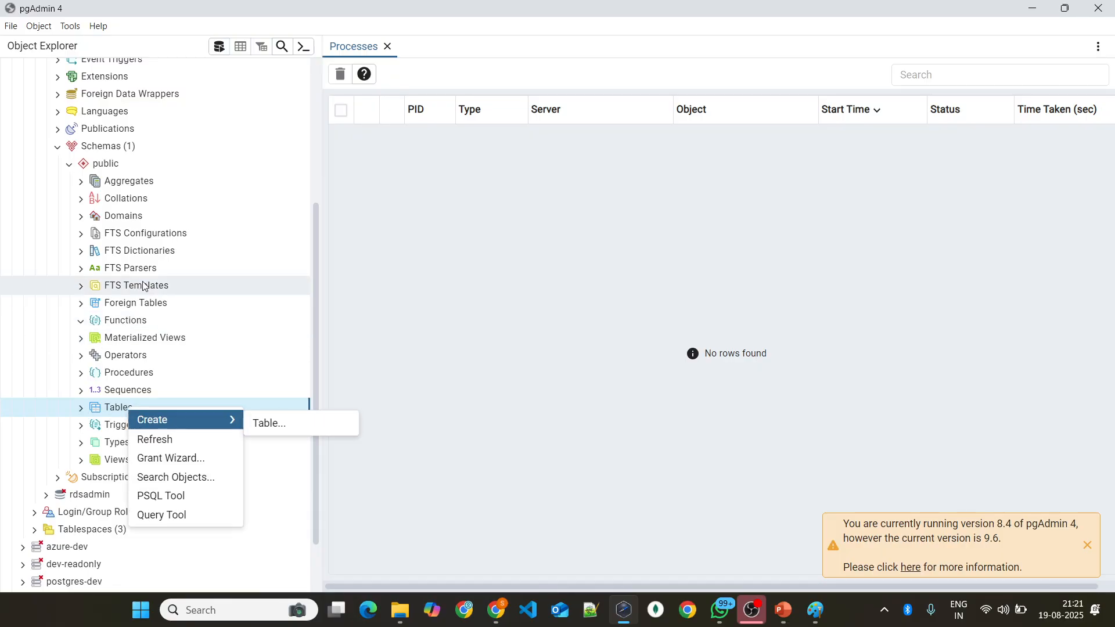
pyautogui.scroll(5, 157, 290)
pyautogui.click(45, 226)
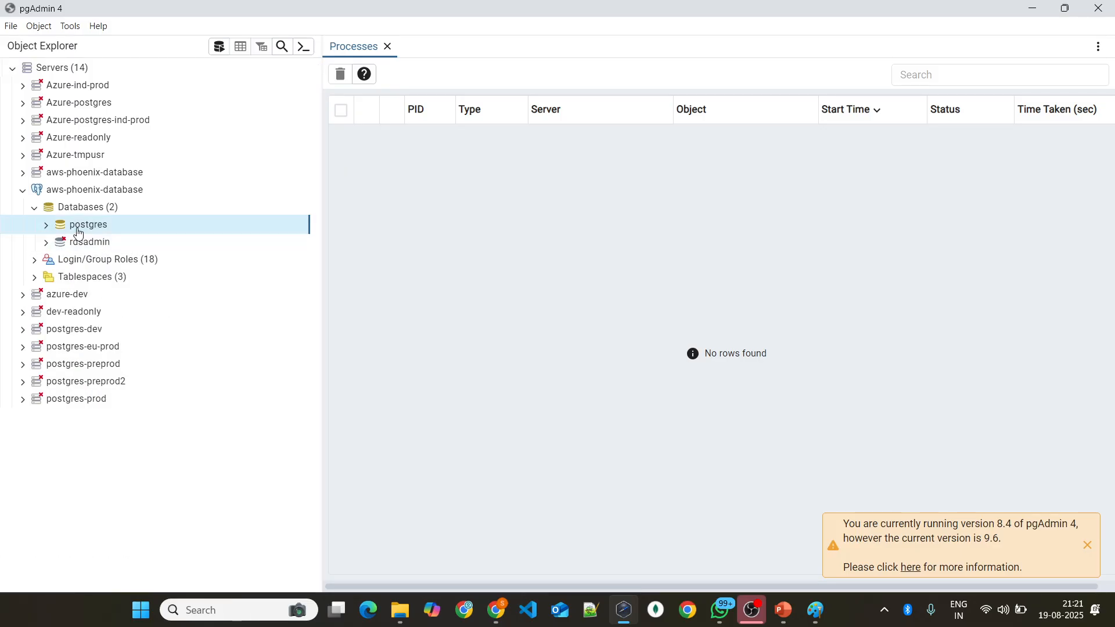
# Step: View the database creation option, check the Table Creation & Data Appending slide in PowerPoint, and return to pgAdmin
pyautogui.click(108, 209)
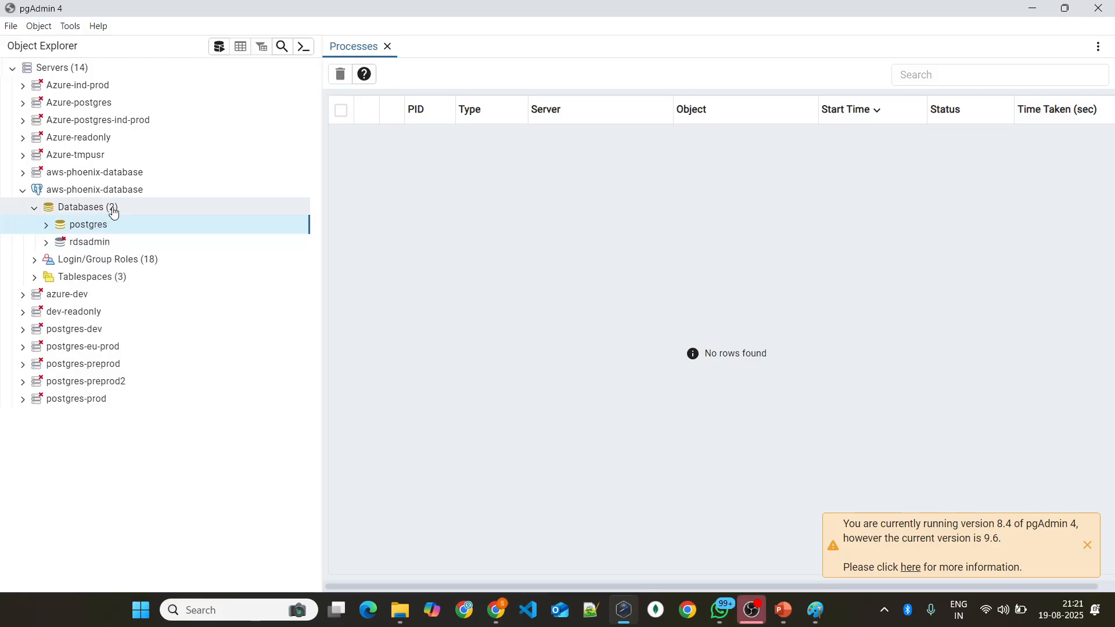
pyautogui.rightClick(149, 207)
pyautogui.moveTo(209, 217)
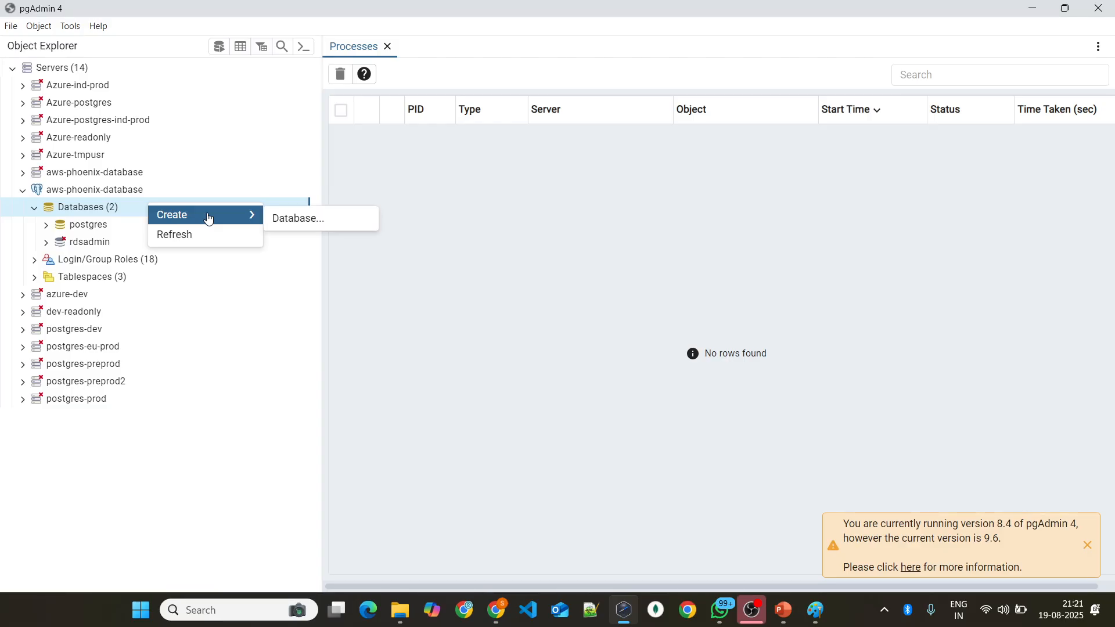
pyautogui.click(107, 211)
pyautogui.rightClick(117, 209)
pyautogui.moveTo(219, 219)
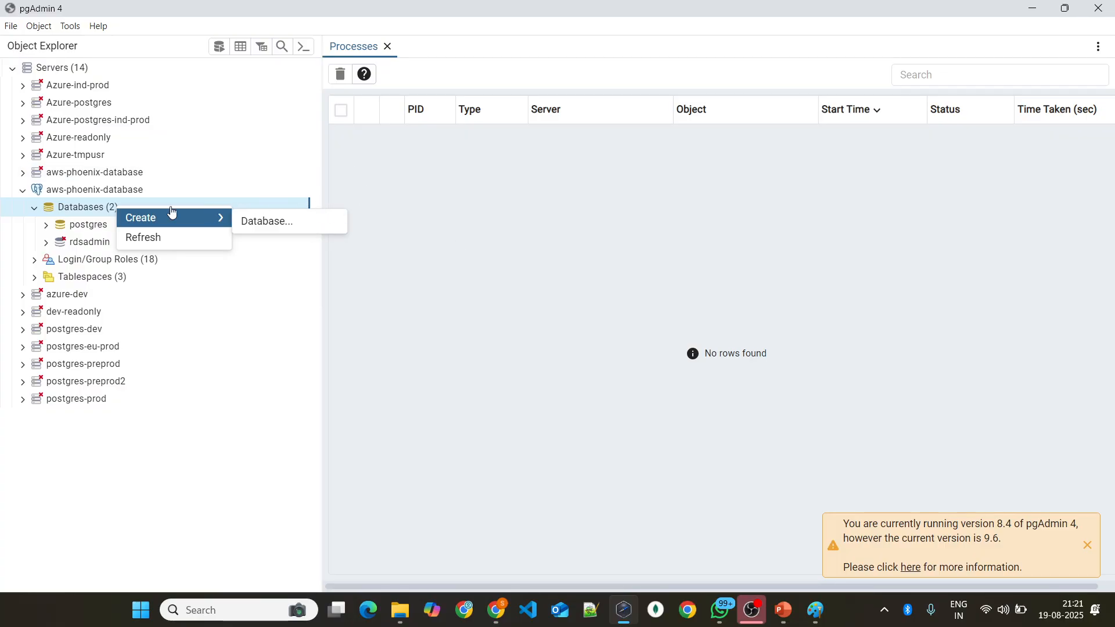
pyautogui.click(786, 610)
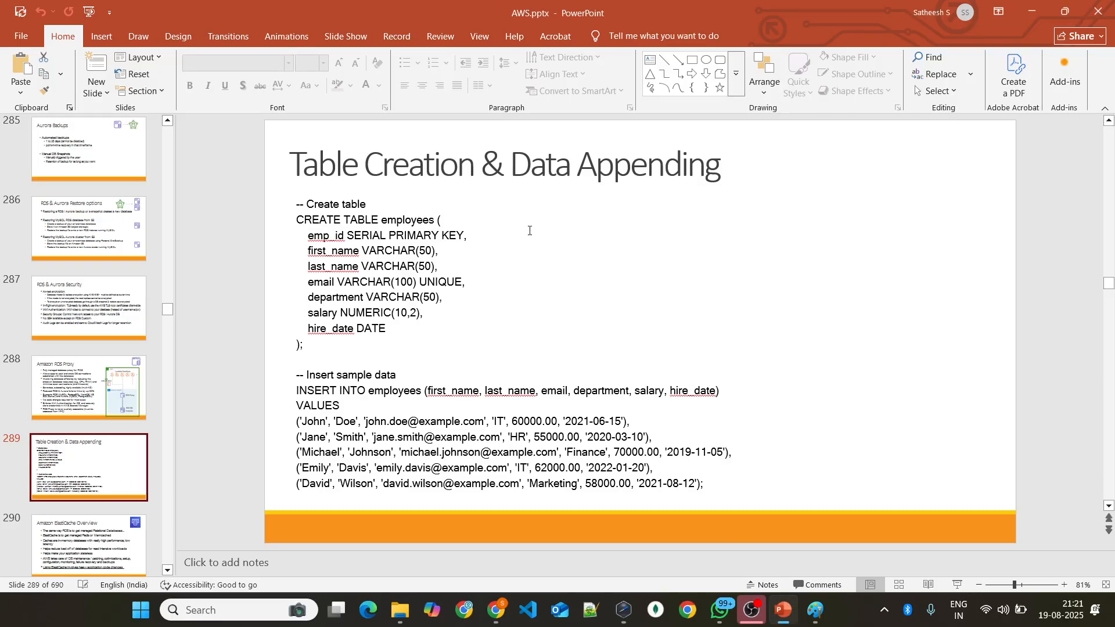
pyautogui.hotkey('alt', 'Tab')
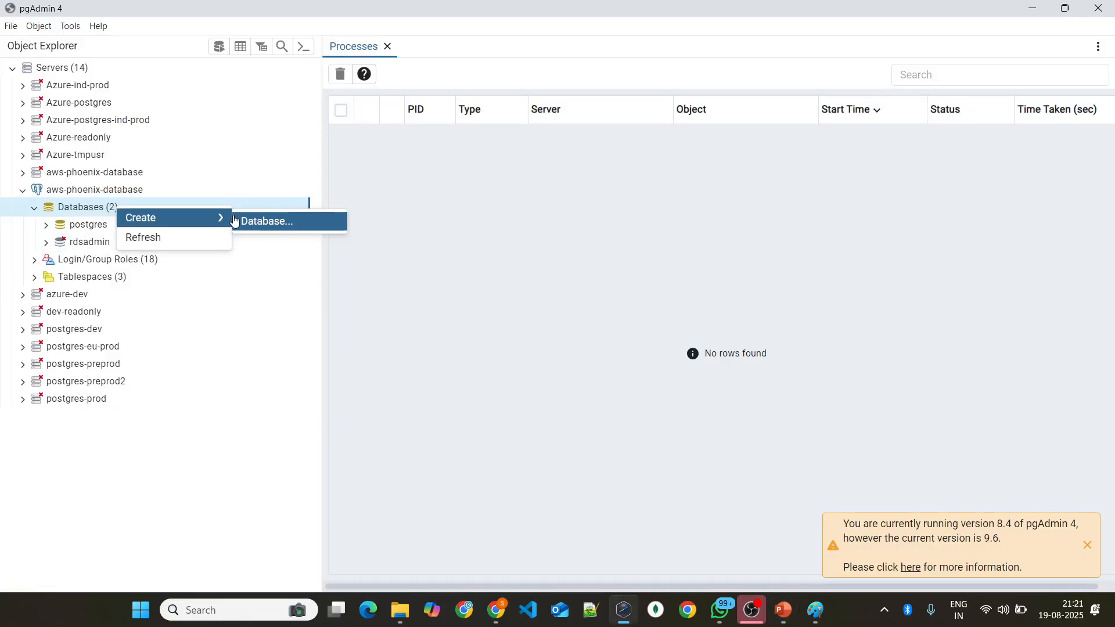
# Step: Create a database named employee_details on the connected aws-phoenix-database server
pyautogui.click(151, 192)
pyautogui.rightClick(152, 208)
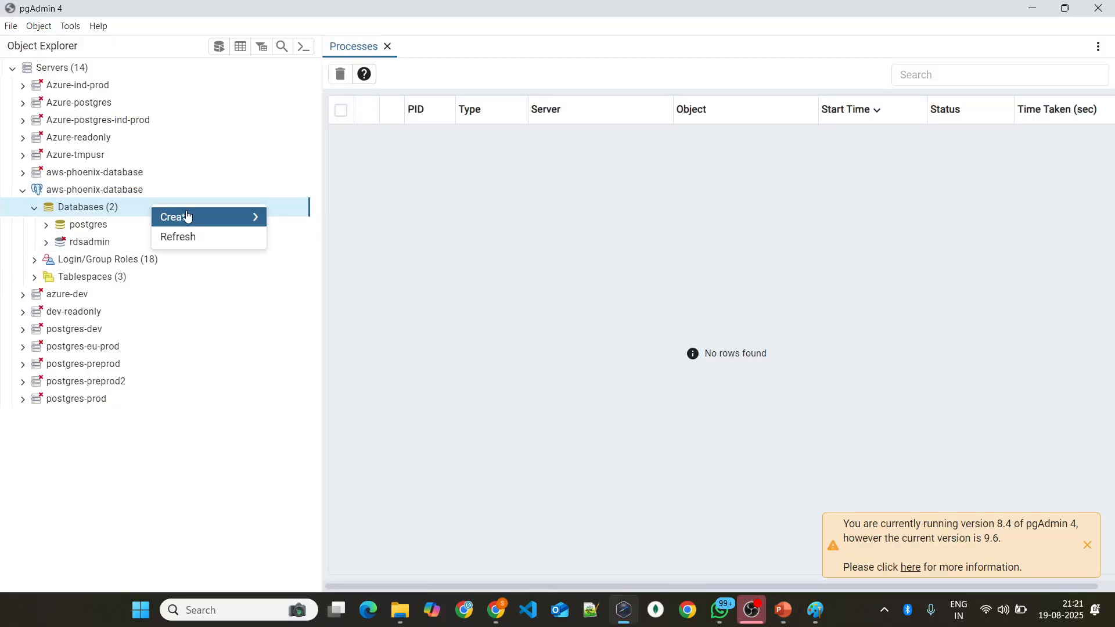
pyautogui.click(297, 223)
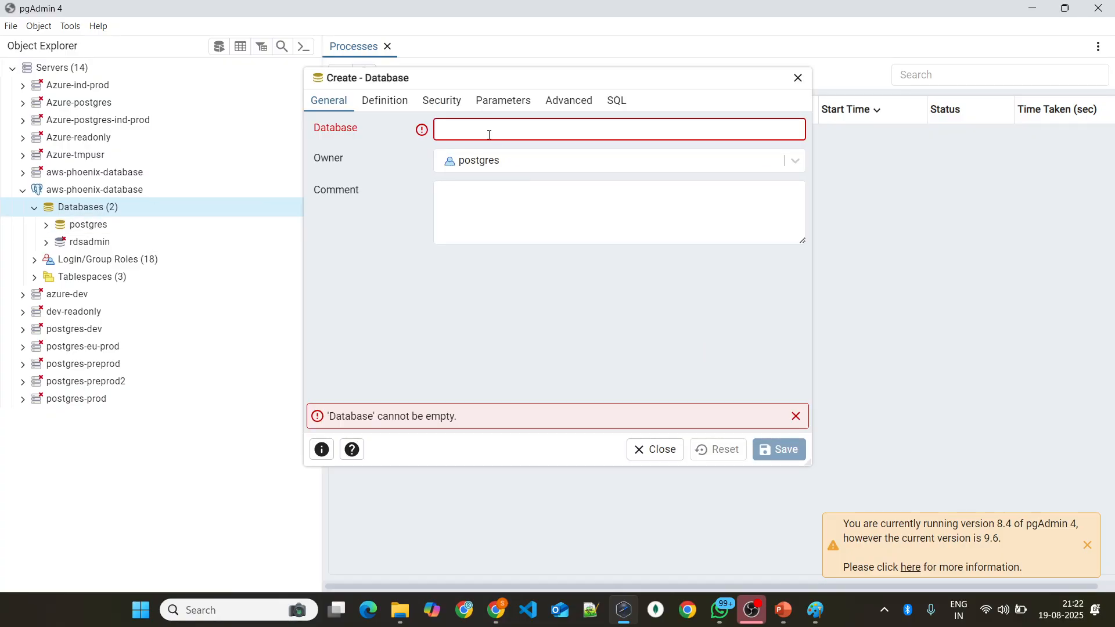
pyautogui.write('emp')
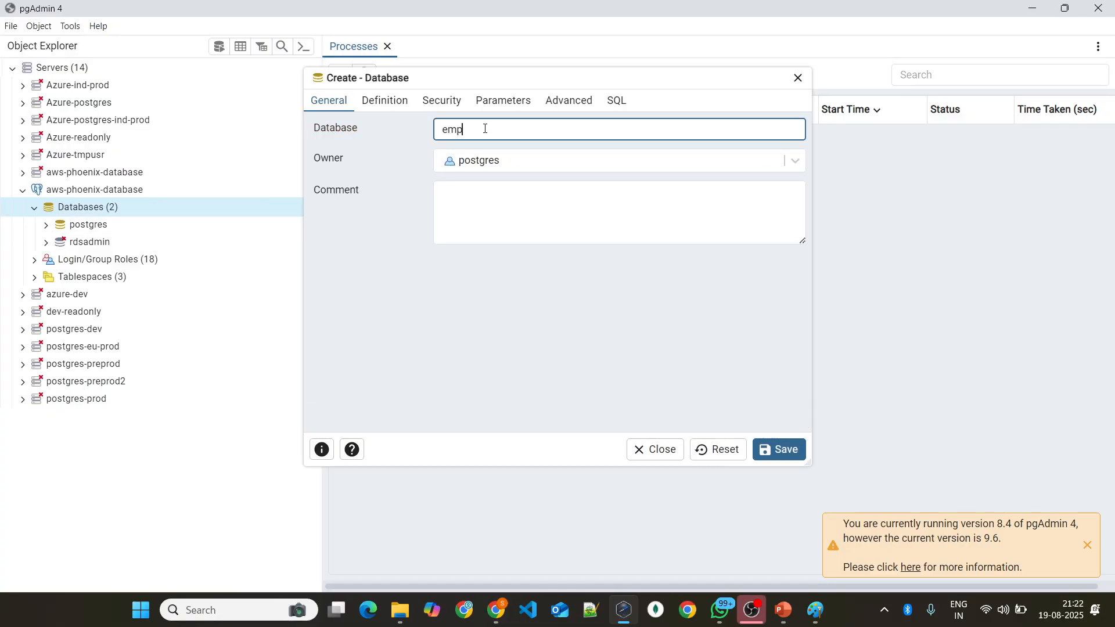
pyautogui.write('loyee_details')
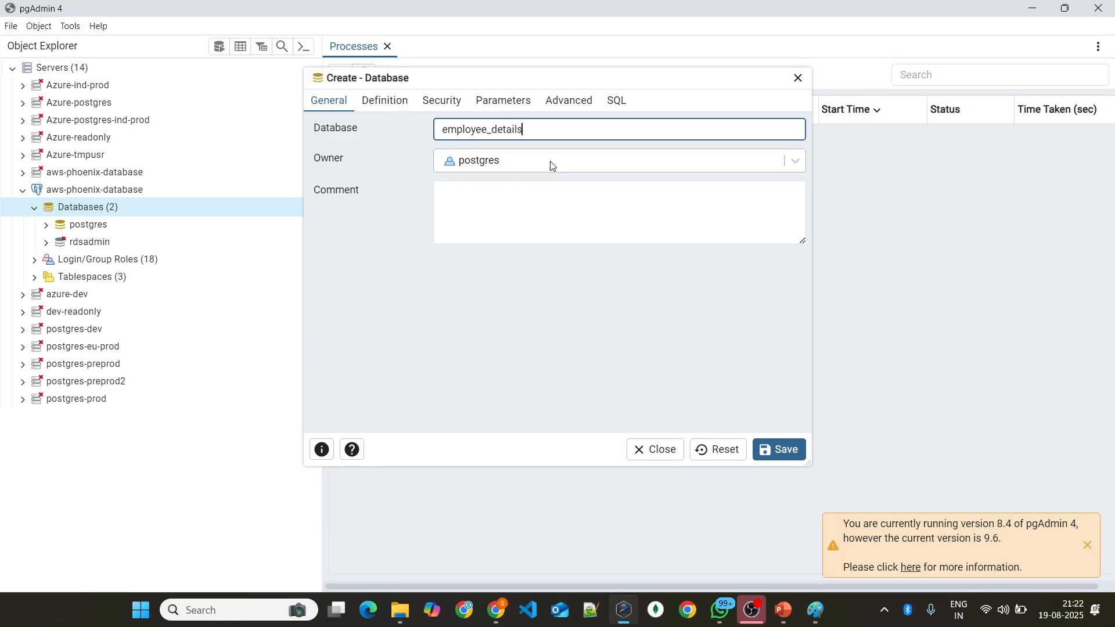
pyautogui.click(775, 447)
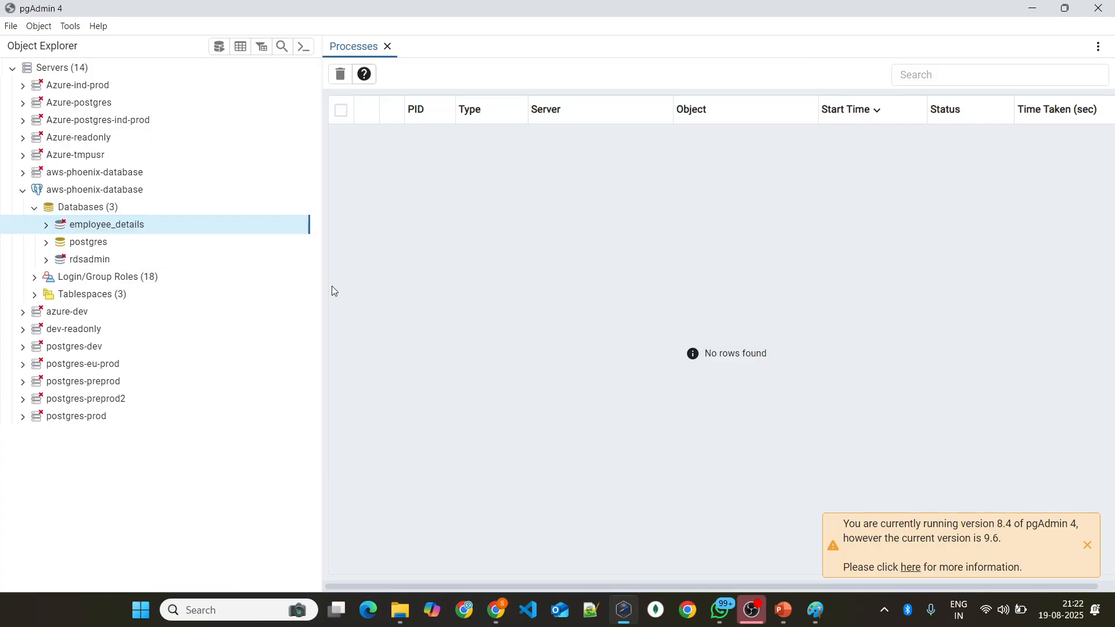
# Step: Browse the schemas of the employee_details database, including its public schema
pyautogui.click(73, 365)
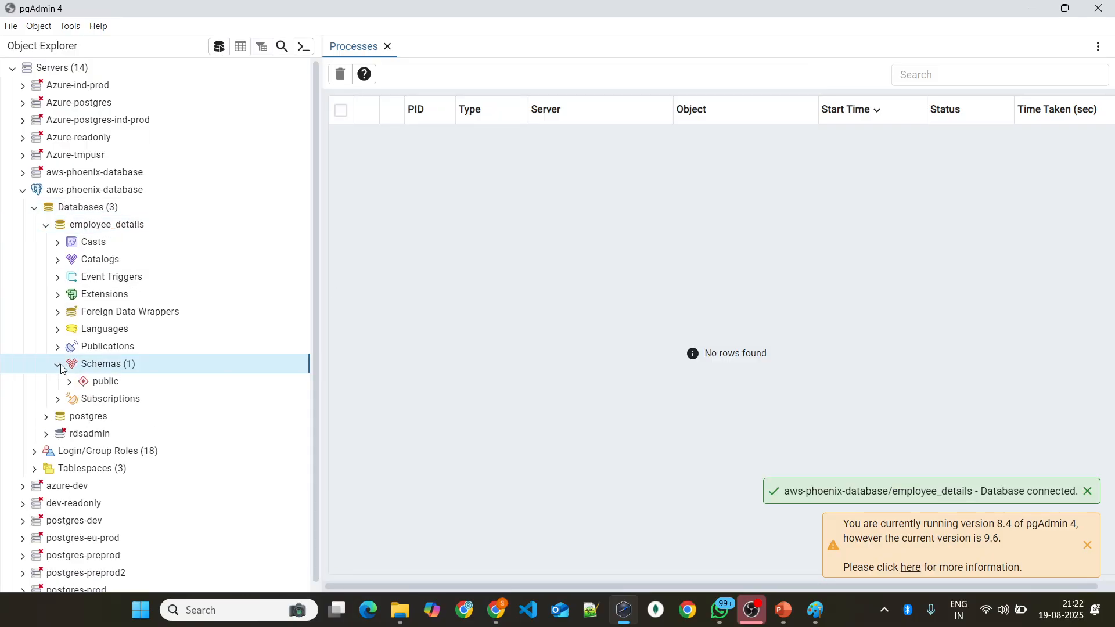
pyautogui.click(69, 382)
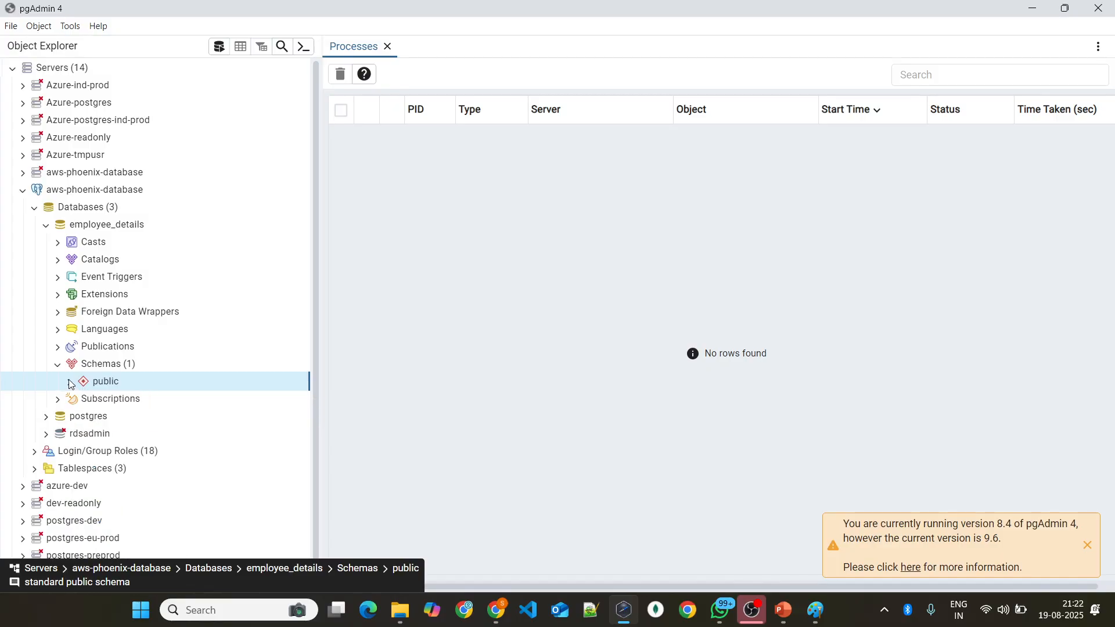
pyautogui.click(48, 224)
pyautogui.click(49, 224)
# Step: Review the actions available for the employee_details database
pyautogui.rightClick(173, 230)
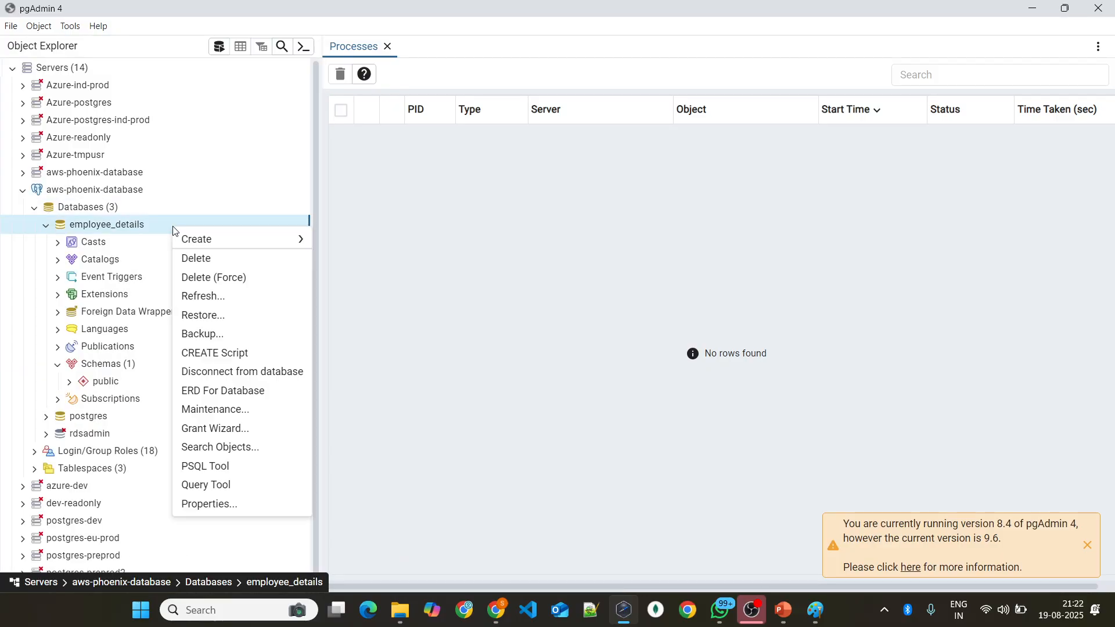
pyautogui.click(155, 224)
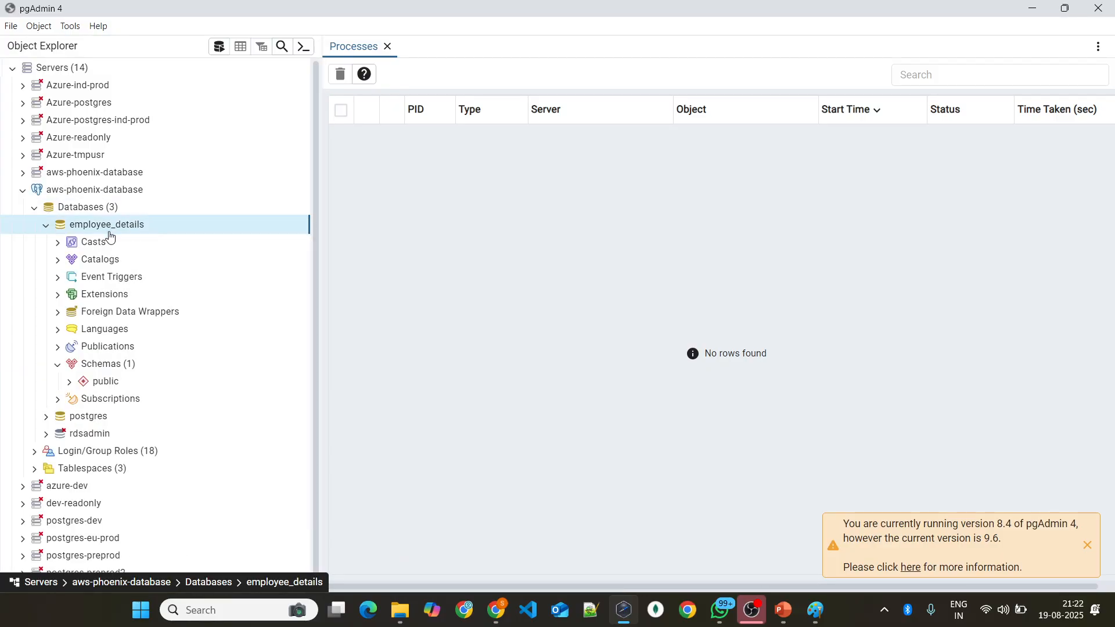
pyautogui.click(47, 225)
pyautogui.click(46, 224)
pyautogui.rightClick(155, 225)
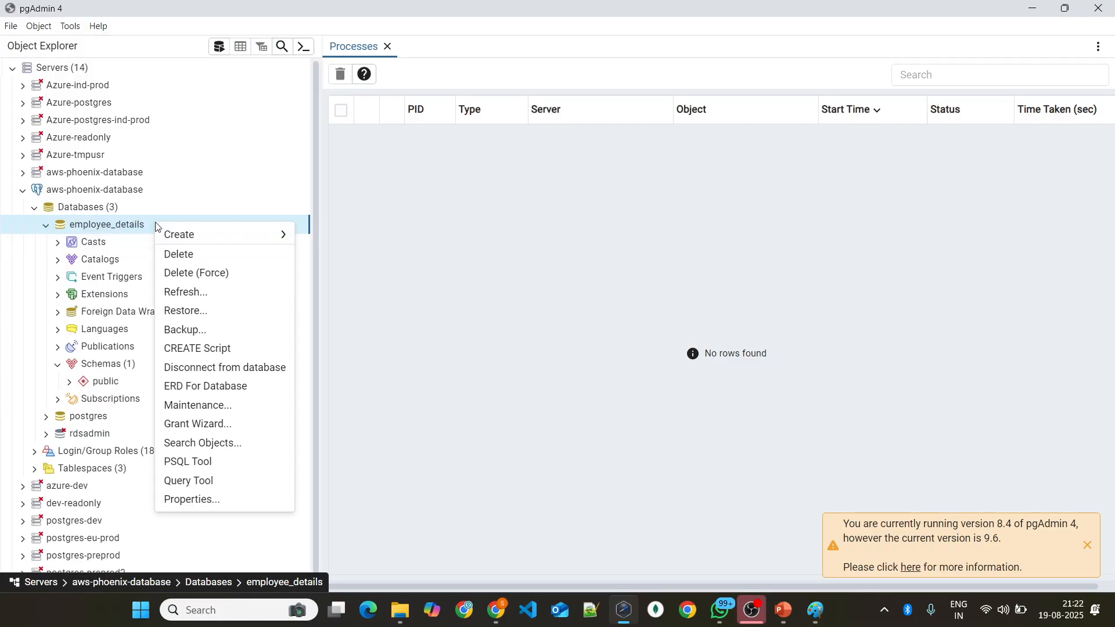
pyautogui.moveTo(189, 234)
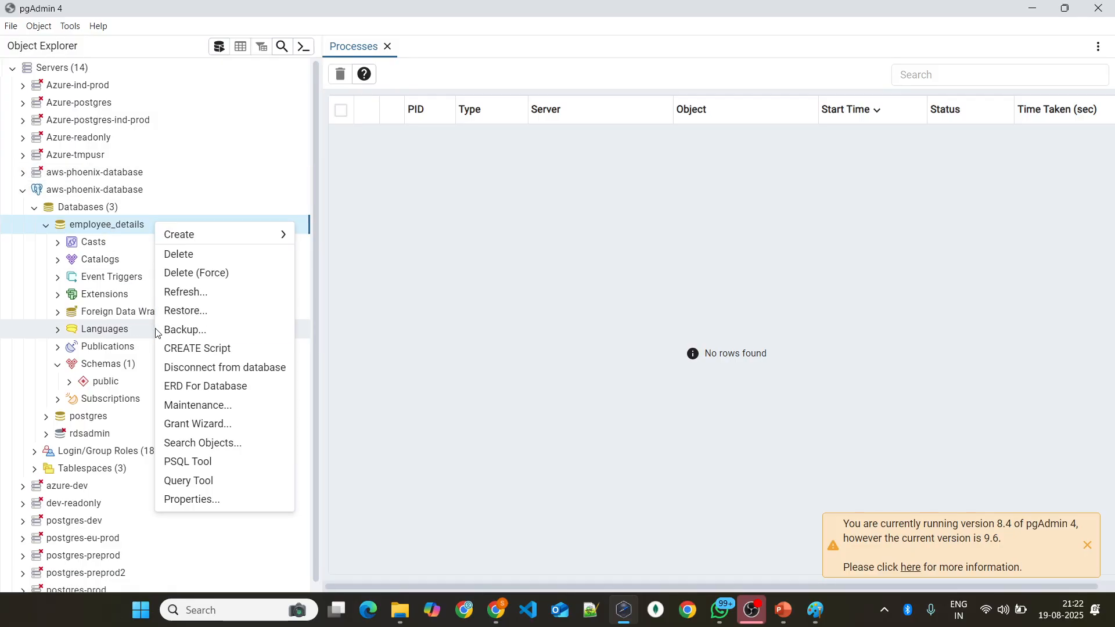
# Step: View the backup settings and file destination dialog for employee_details, close both without backing up, and collapse the database
pyautogui.click(184, 330)
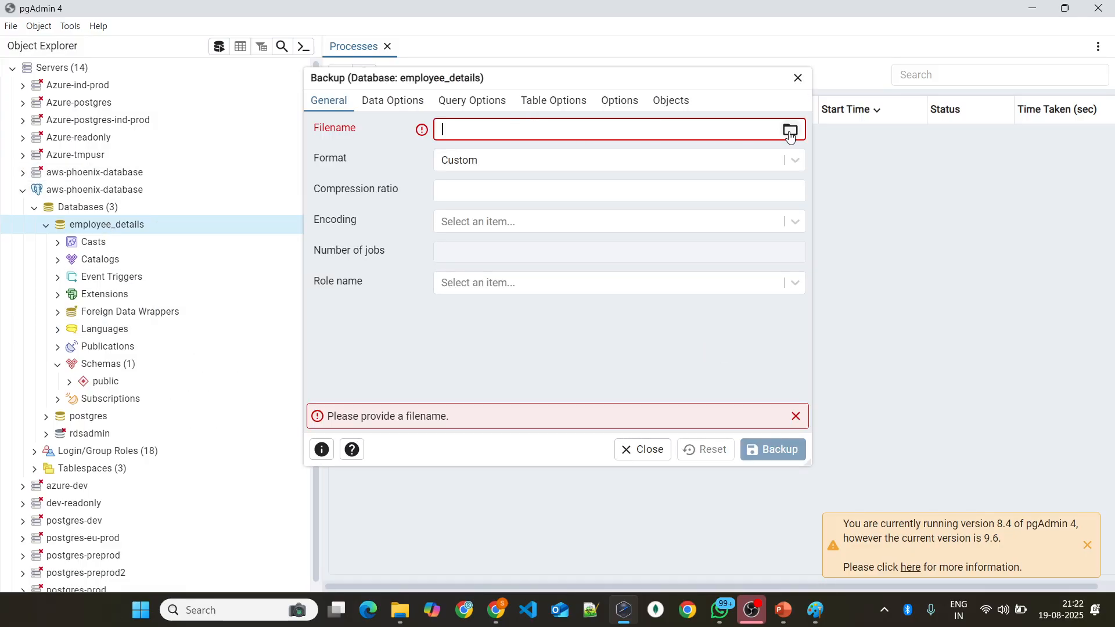
pyautogui.click(790, 130)
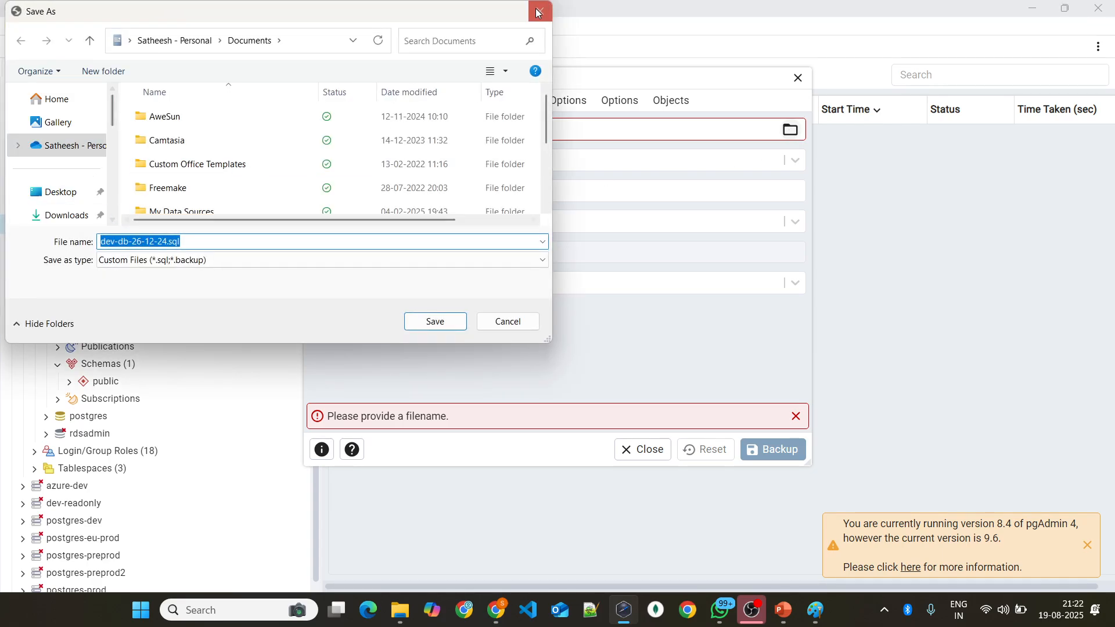
pyautogui.click(539, 13)
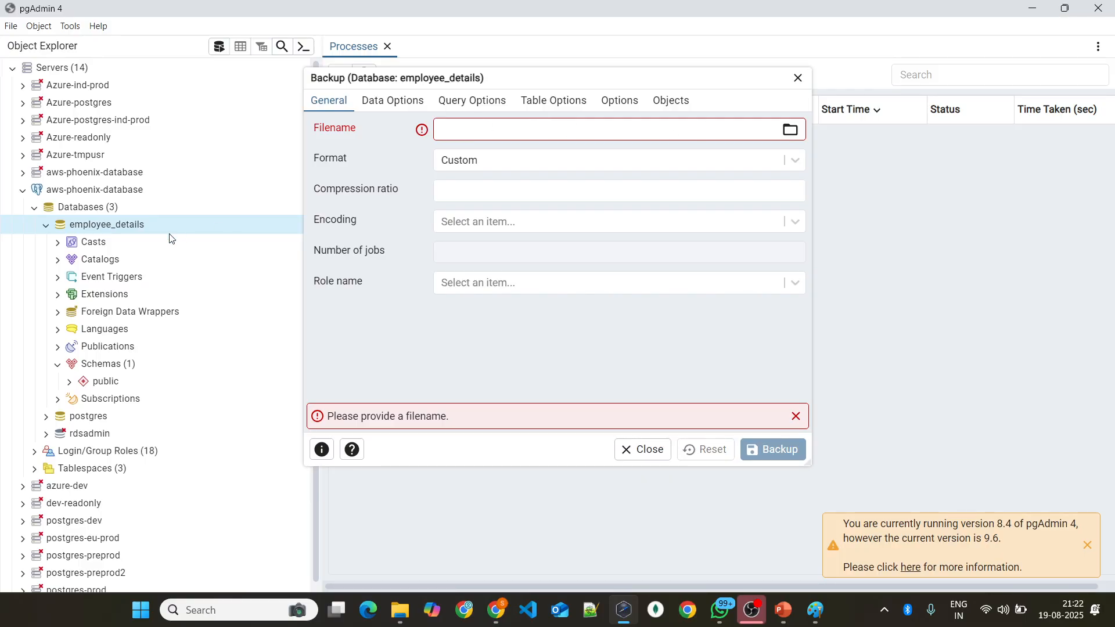
pyautogui.click(797, 80)
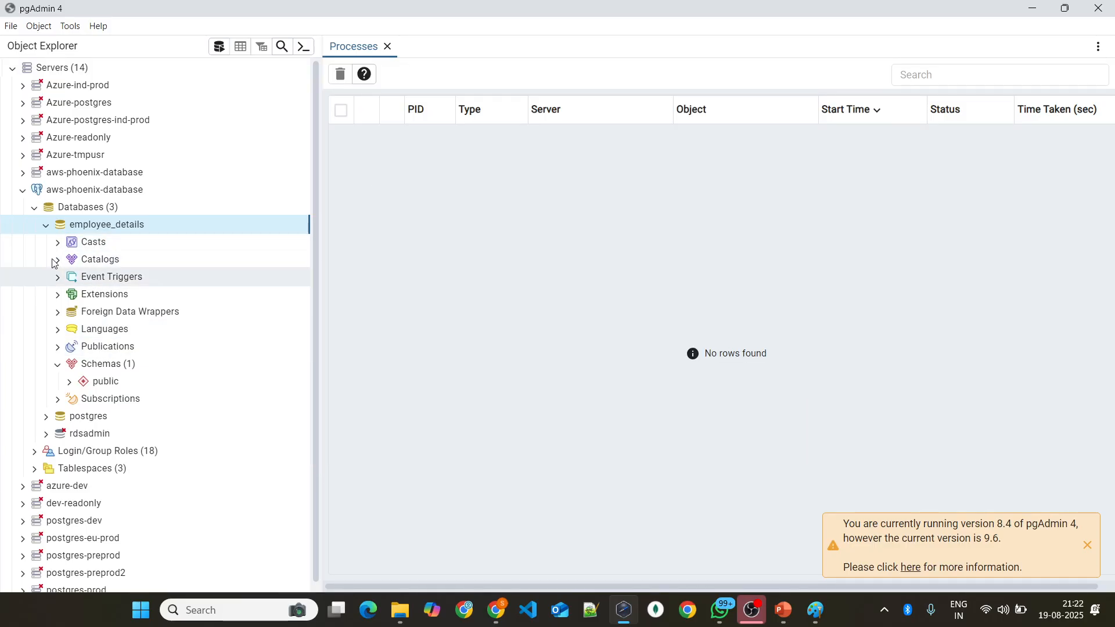
pyautogui.click(47, 225)
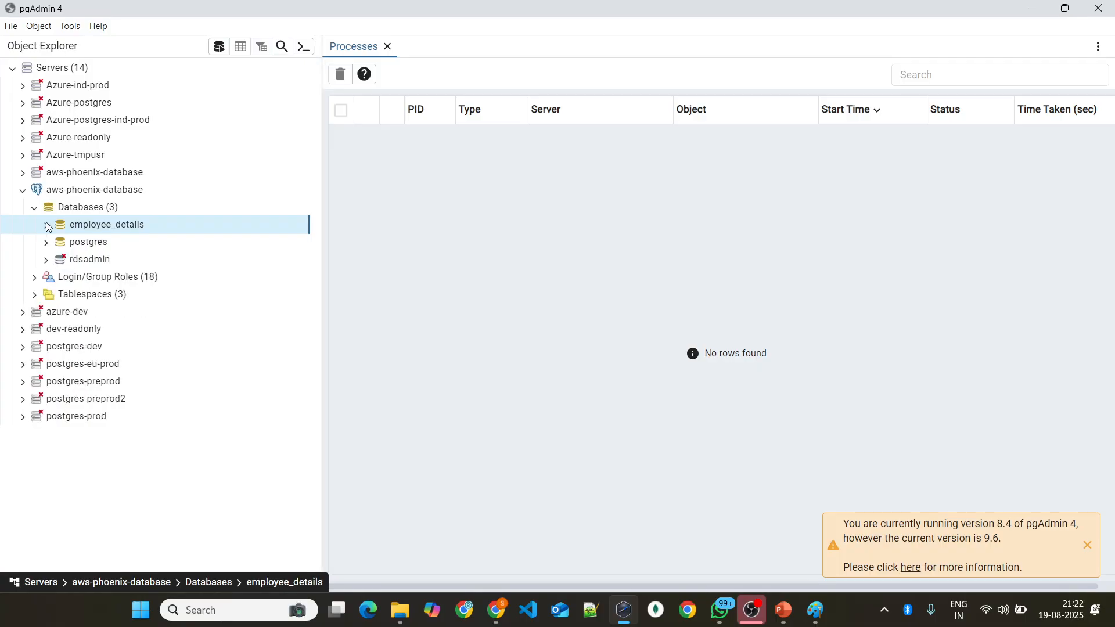
# Step: View the restore settings for the postgres database and close them without restoring anything
pyautogui.click(135, 246)
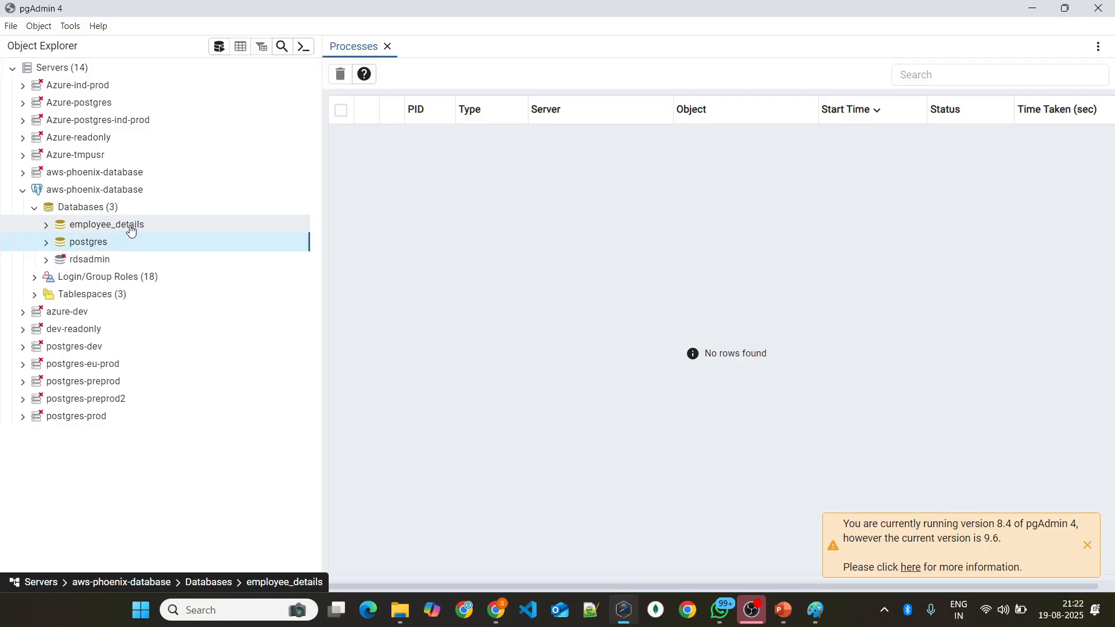
pyautogui.rightClick(133, 244)
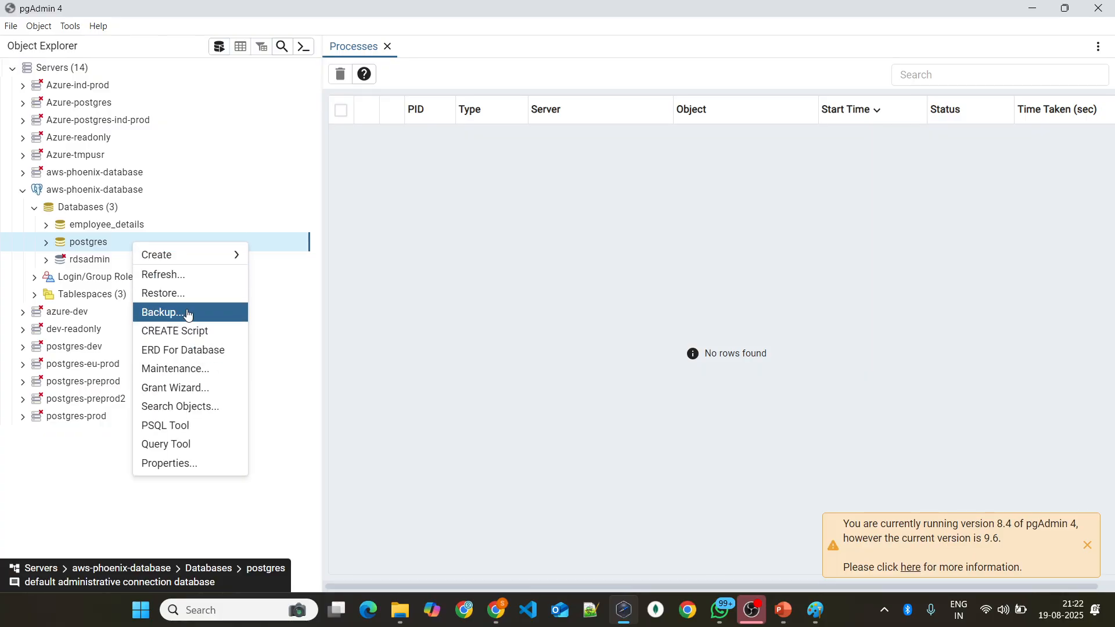
pyautogui.click(174, 293)
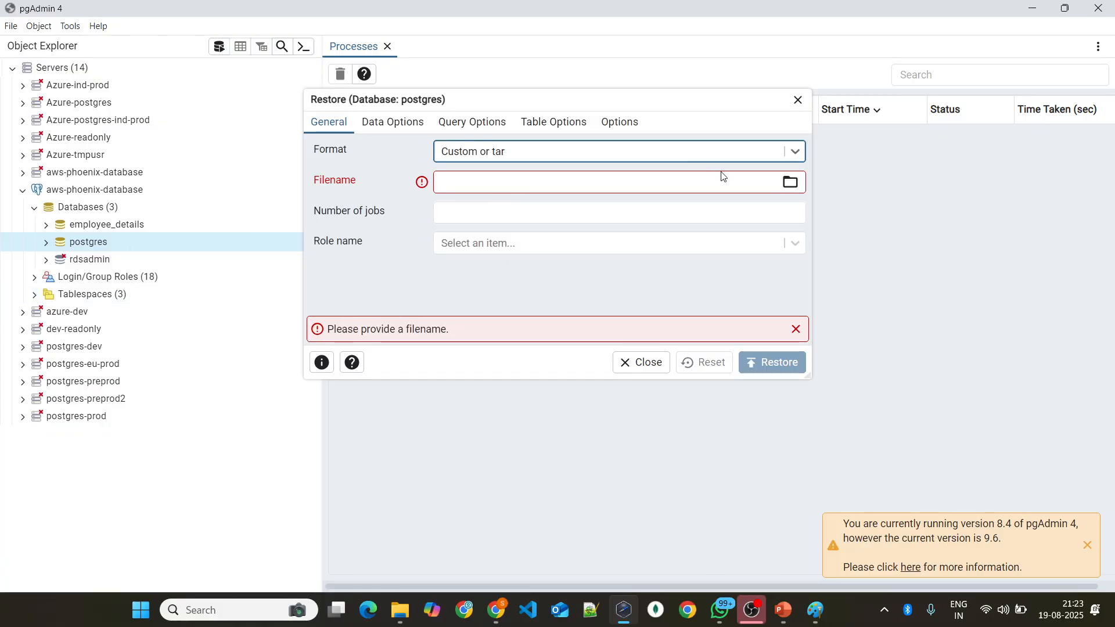
pyautogui.click(798, 100)
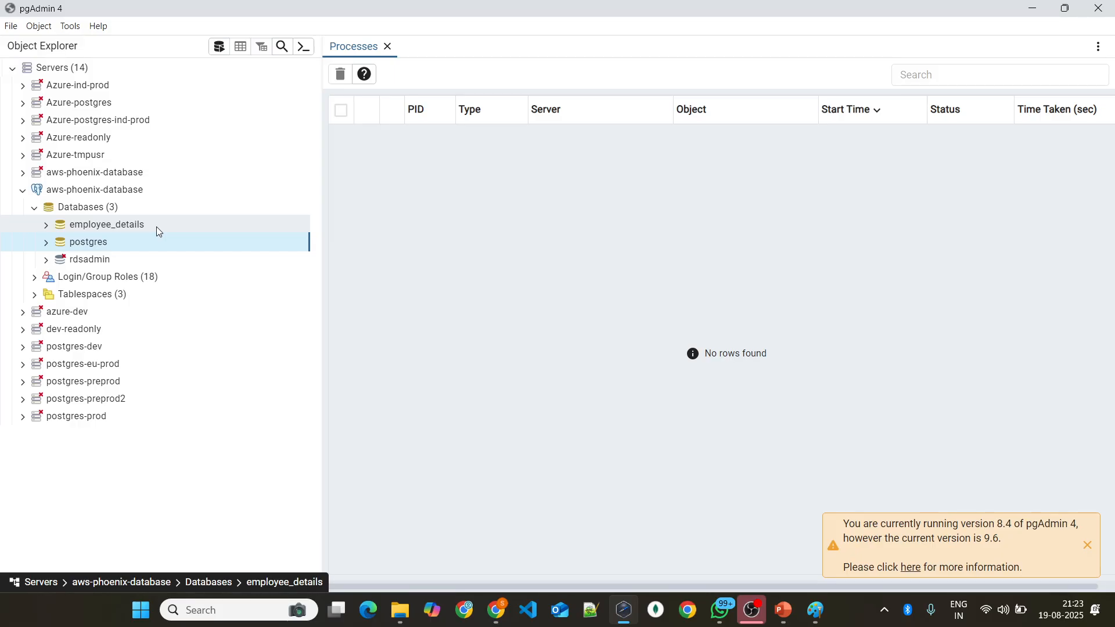
# Step: Open a Query Tool for employee_details, insert the CREATE TABLE employees statement copied from the PowerPoint slide, and enlarge the query editor
pyautogui.click(48, 226)
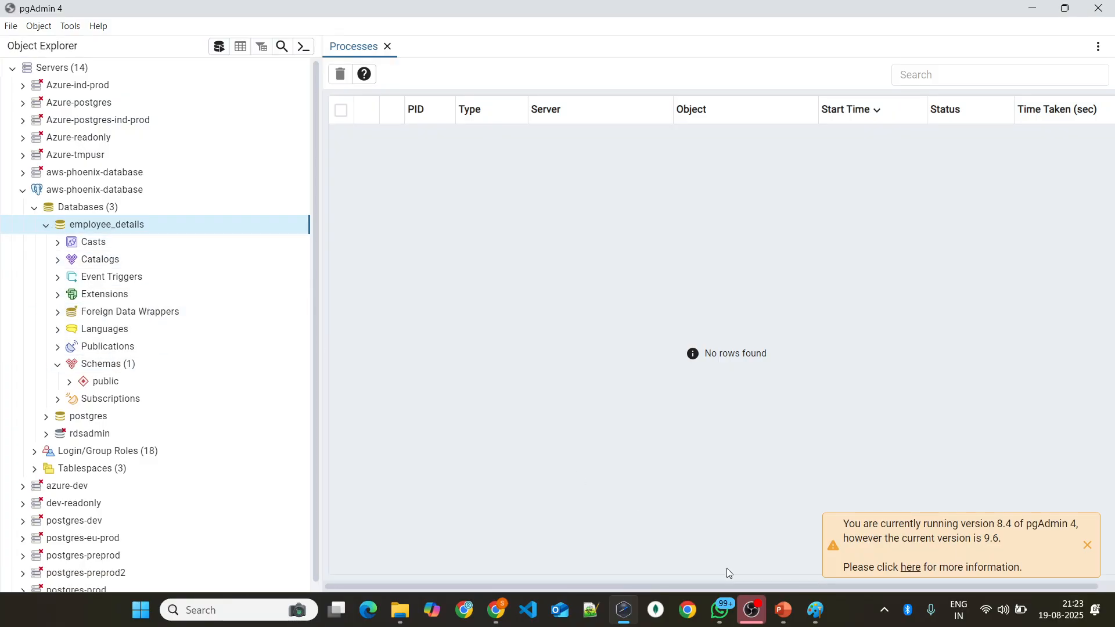
pyautogui.rightClick(137, 227)
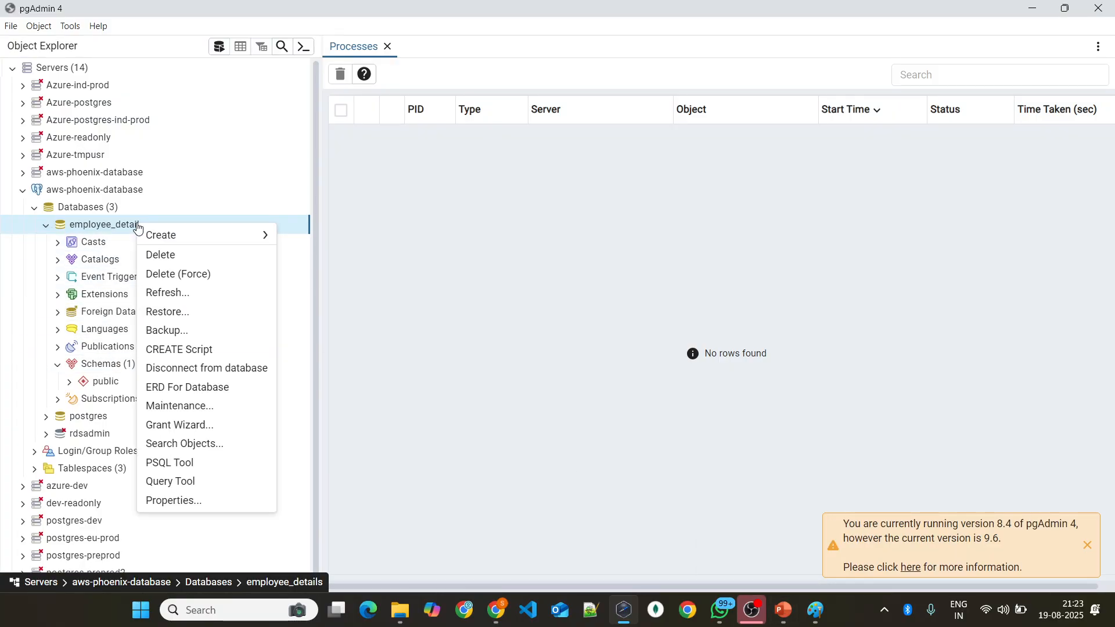
pyautogui.click(201, 489)
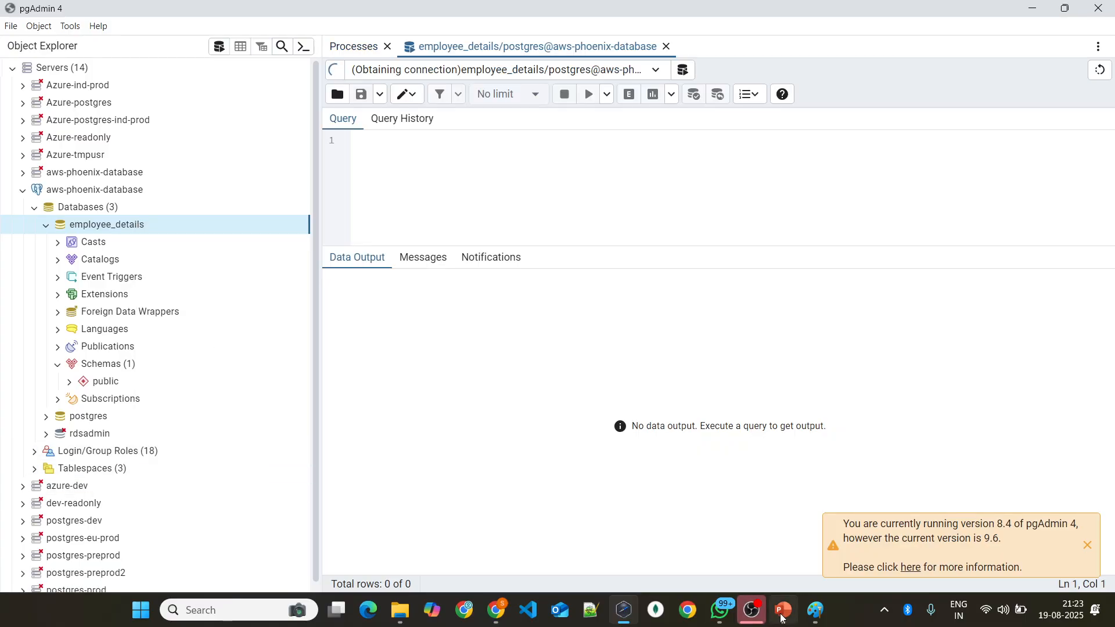
pyautogui.click(784, 610)
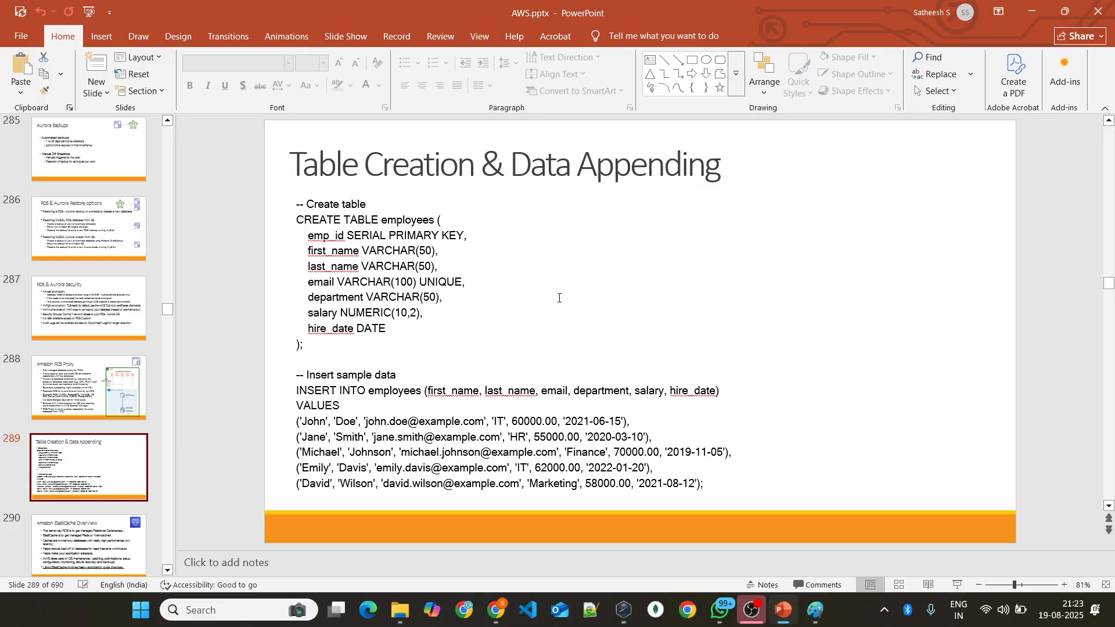
pyautogui.moveTo(312, 345); pyautogui.dragTo(289, 224)
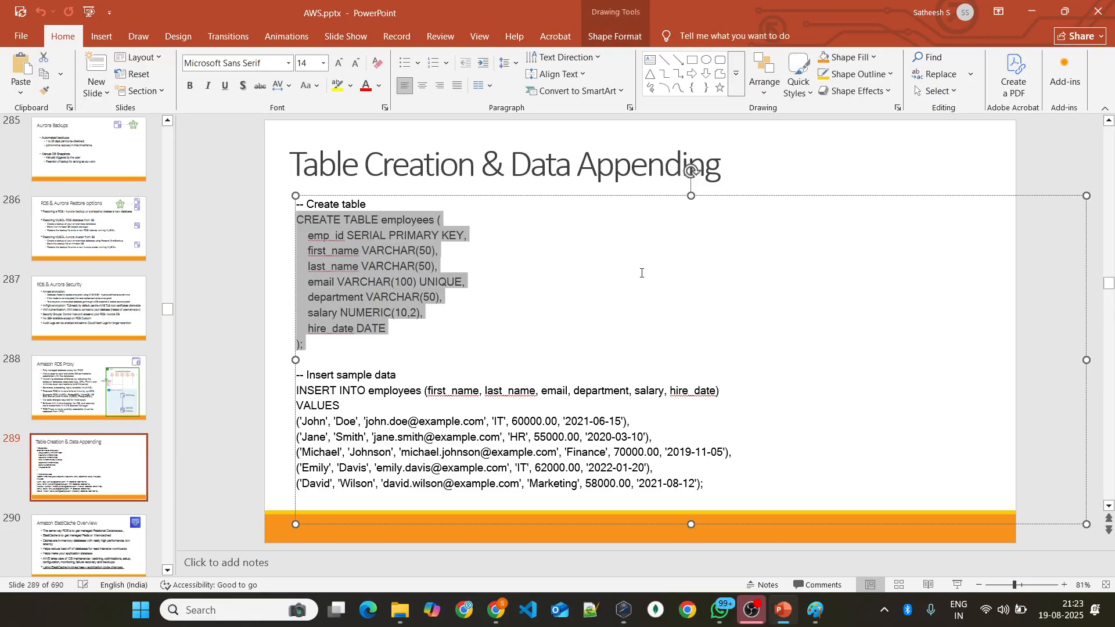
pyautogui.hotkey('ctrl', 'c')
pyautogui.hotkey('alt', 'Tab')
pyautogui.hotkey('ctrl', 'v')
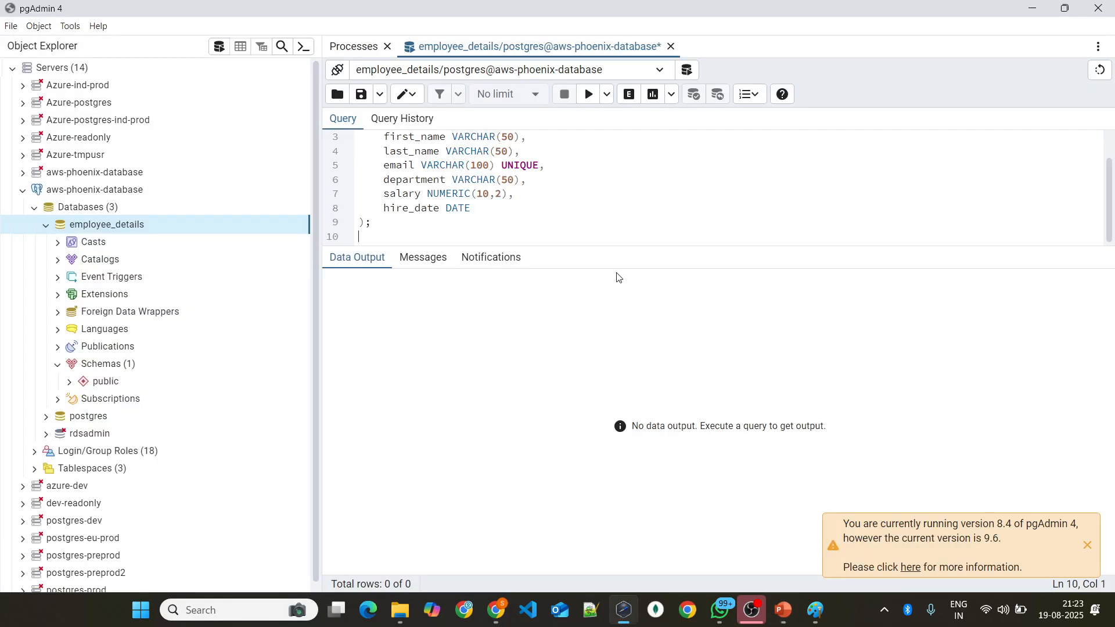
pyautogui.moveTo(605, 249); pyautogui.dragTo(608, 355)
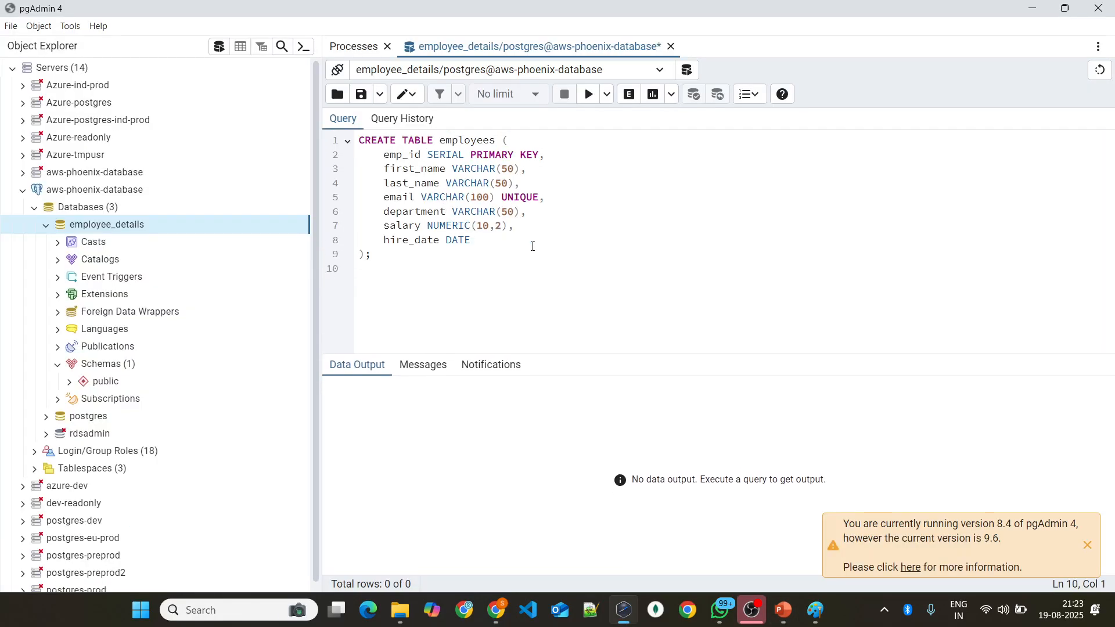
# Step: Review the column definitions in the CREATE TABLE employees script, execute it, and check the resulting message
pyautogui.click(373, 140)
pyautogui.click(470, 141)
pyautogui.doubleClick(411, 154)
pyautogui.click(416, 166)
pyautogui.click(403, 183)
pyautogui.click(396, 198)
pyautogui.click(397, 227)
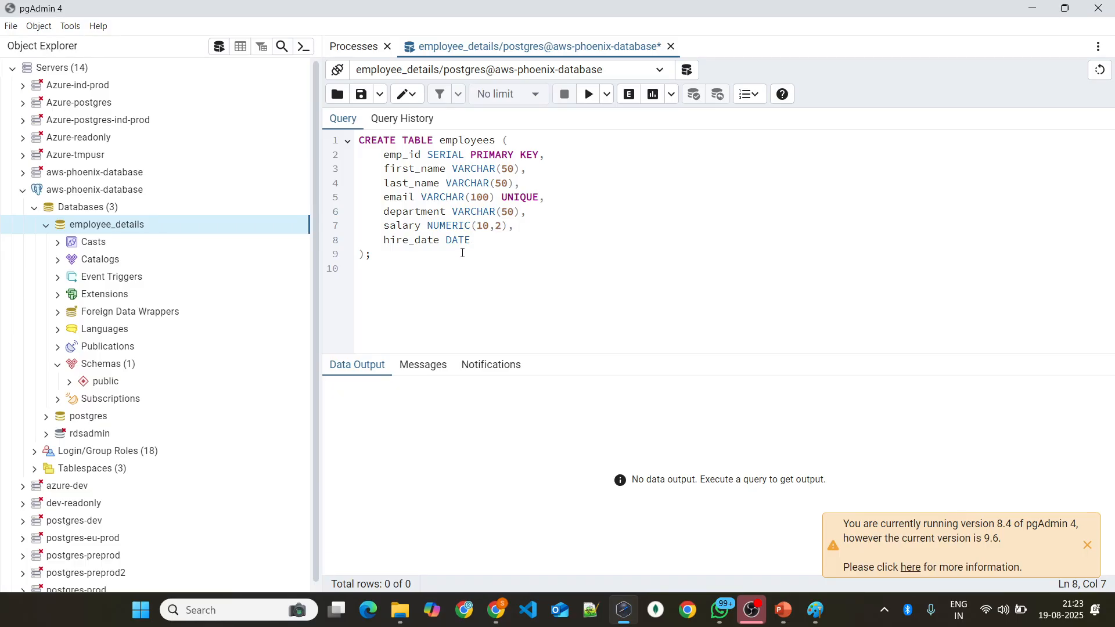
pyautogui.click(589, 94)
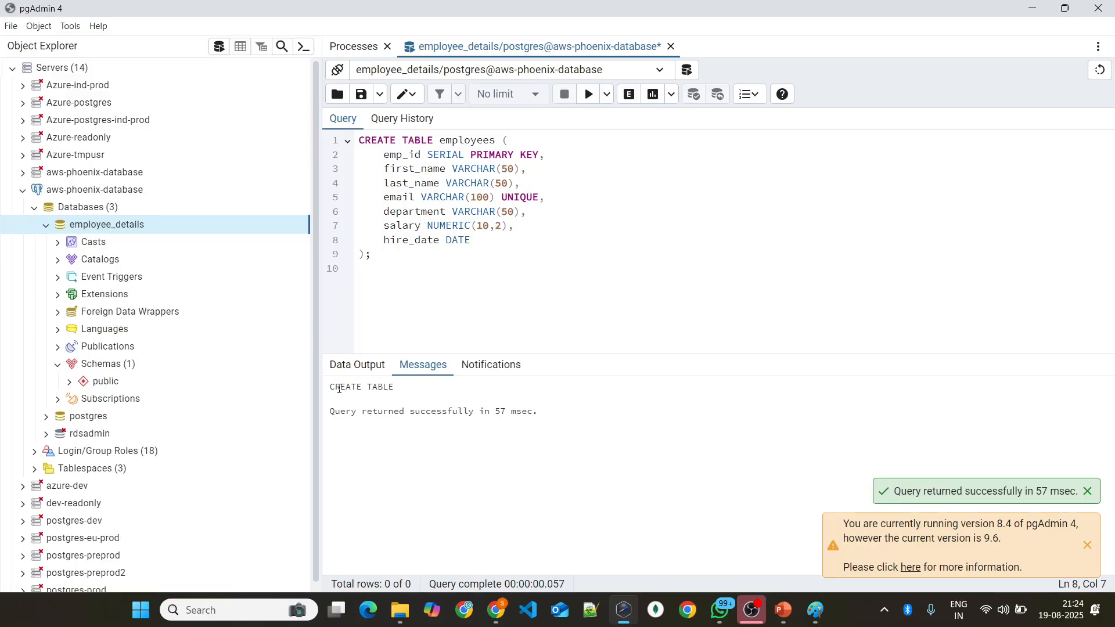
pyautogui.moveTo(346, 411); pyautogui.dragTo(541, 411)
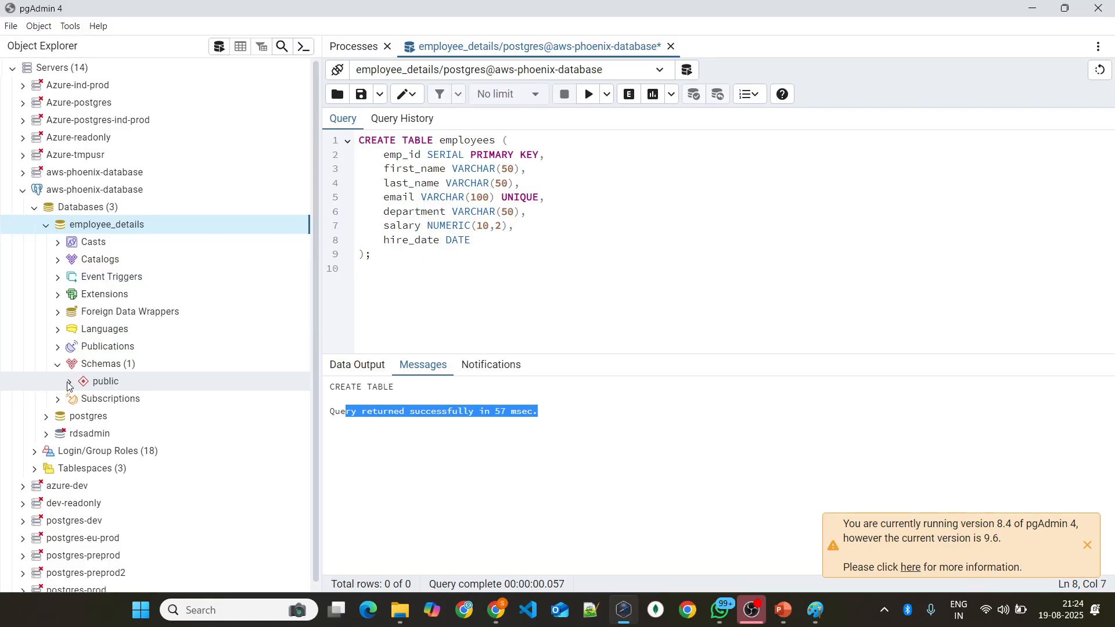
# Step: Expand the public schema and its tables to show the contents of the employees table
pyautogui.click(107, 381)
pyautogui.scroll(-4, 145, 313)
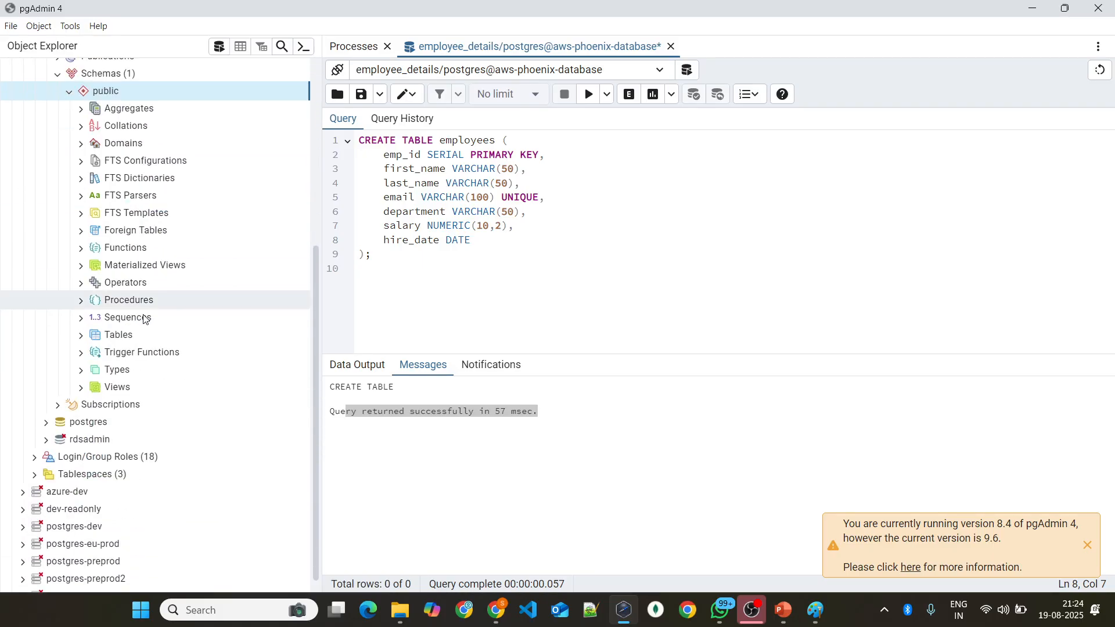
pyautogui.click(125, 335)
pyautogui.click(152, 353)
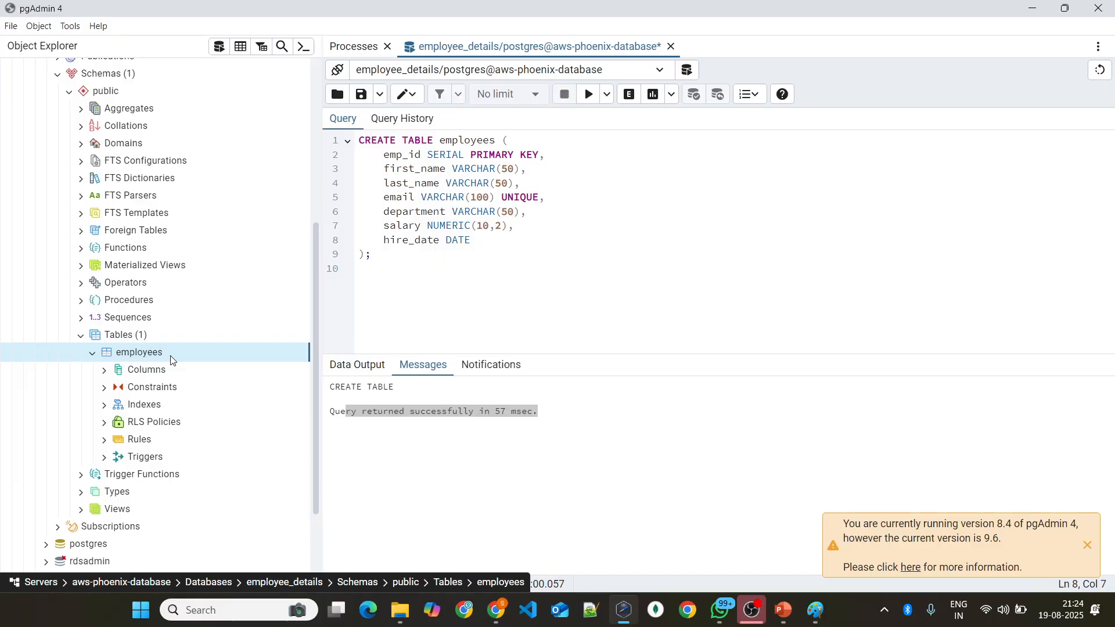
# Step: Generate a SELECT script for the employees table and try to run it with only the table name selected
pyautogui.rightClick(170, 351)
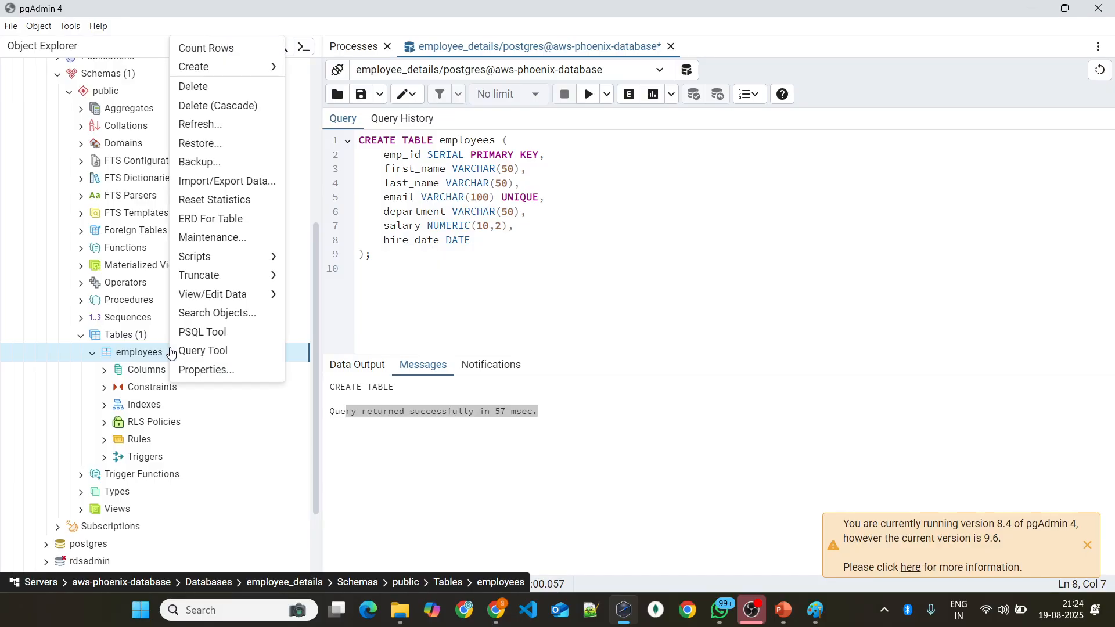
pyautogui.click(155, 353)
pyautogui.rightClick(155, 355)
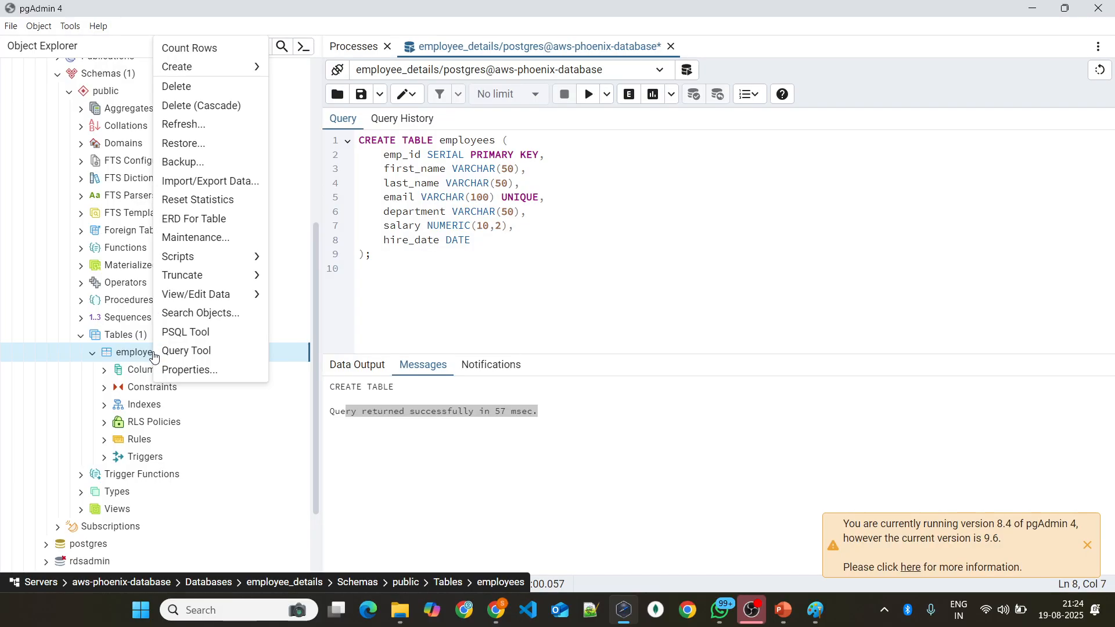
pyautogui.moveTo(205, 264)
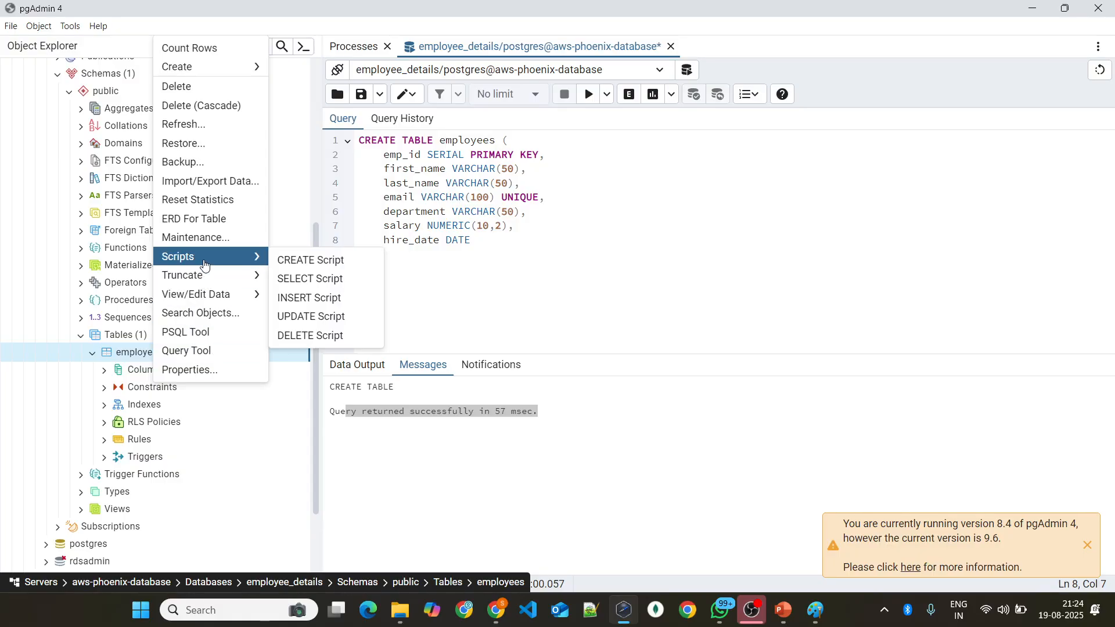
pyautogui.click(314, 279)
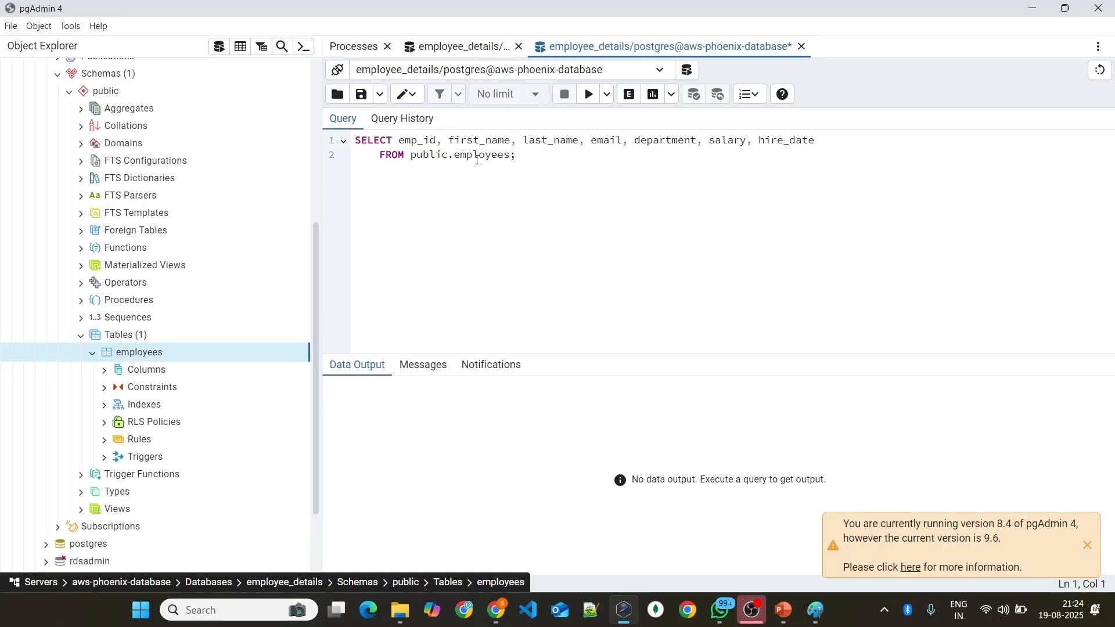
pyautogui.click(423, 155)
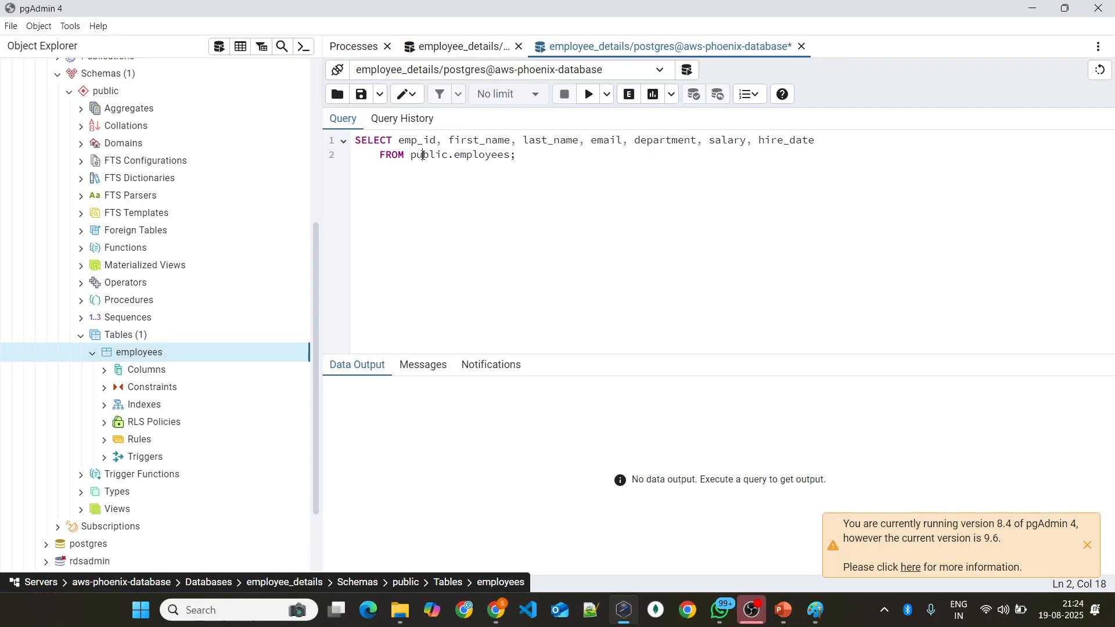
pyautogui.doubleClick(476, 155)
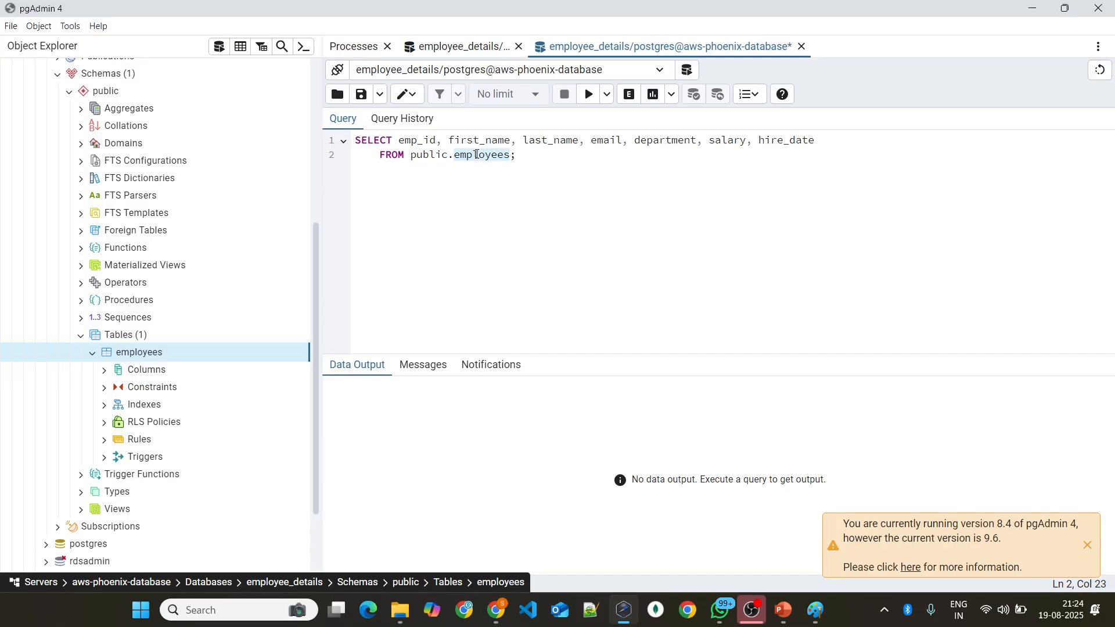
pyautogui.click(590, 95)
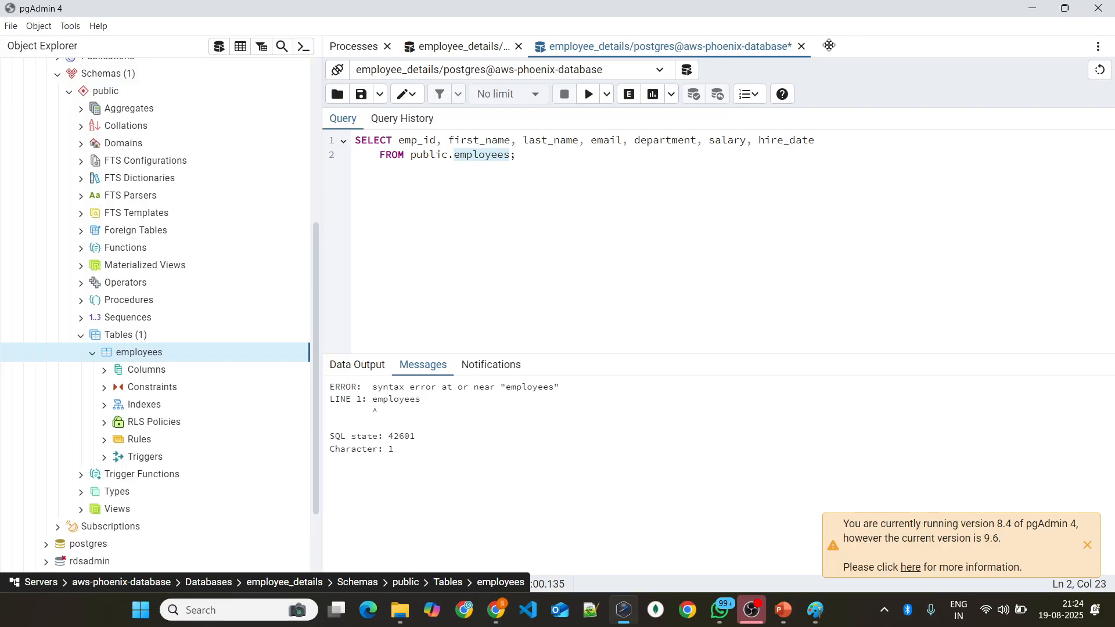
# Step: Replace the CREATE TABLE script with the sample-data INSERT INTO employees statement copied from the PowerPoint slide
pyautogui.click(462, 47)
pyautogui.click(461, 261)
pyautogui.hotkey('ctrl', 'a')
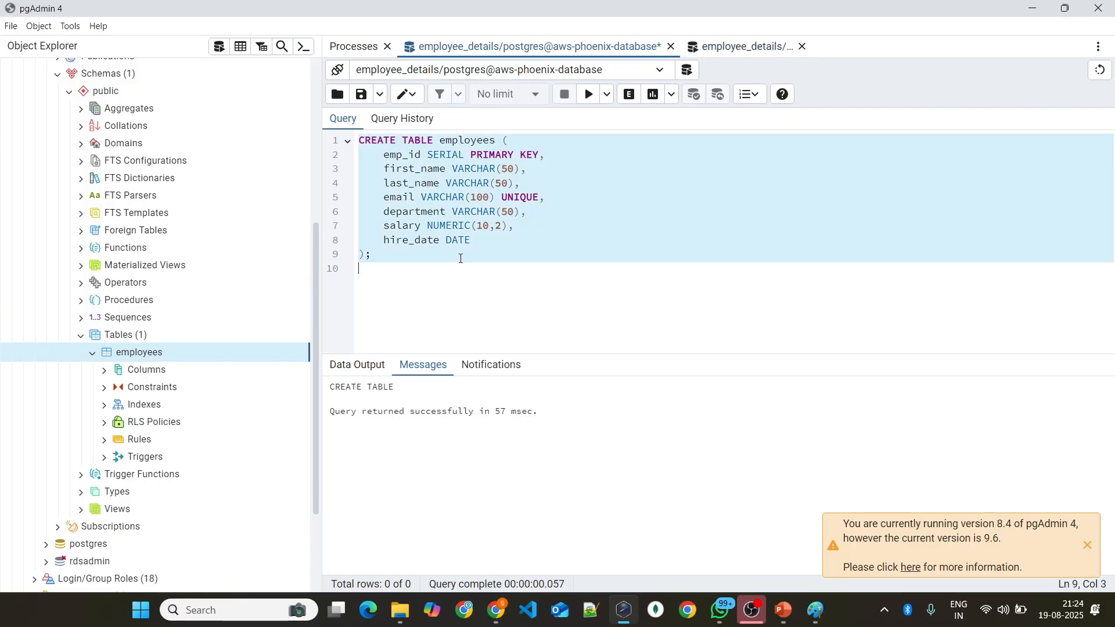
pyautogui.press('Delete')
pyautogui.hotkey('alt', 'Tab')
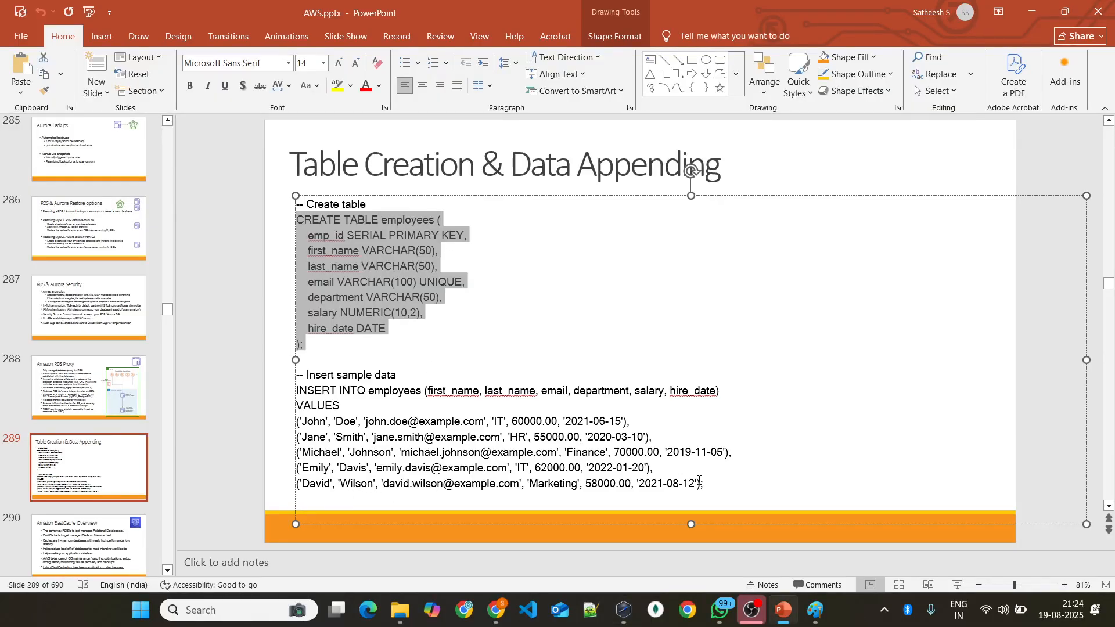
pyautogui.moveTo(733, 490); pyautogui.dragTo(290, 372)
pyautogui.hotkey('ctrl', 'c')
pyautogui.hotkey('alt', 'Tab')
pyautogui.hotkey('ctrl', 'v')
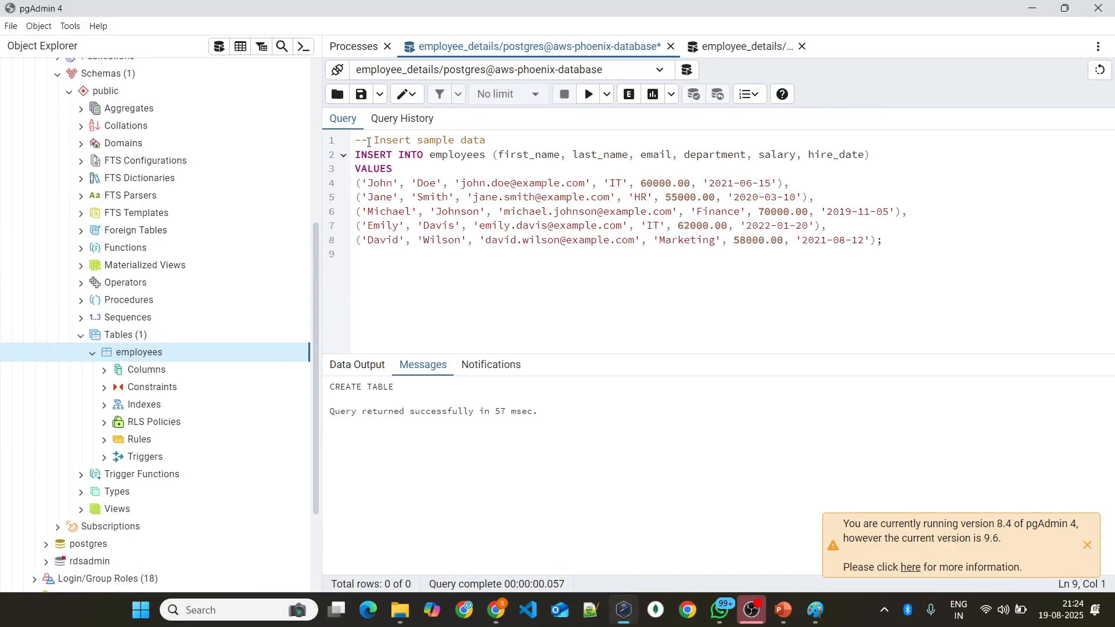
# Step: Review the INSERT statement's comment, target table and columns, and execute it to add the sample rows to employees
pyautogui.moveTo(500, 138); pyautogui.dragTo(355, 140)
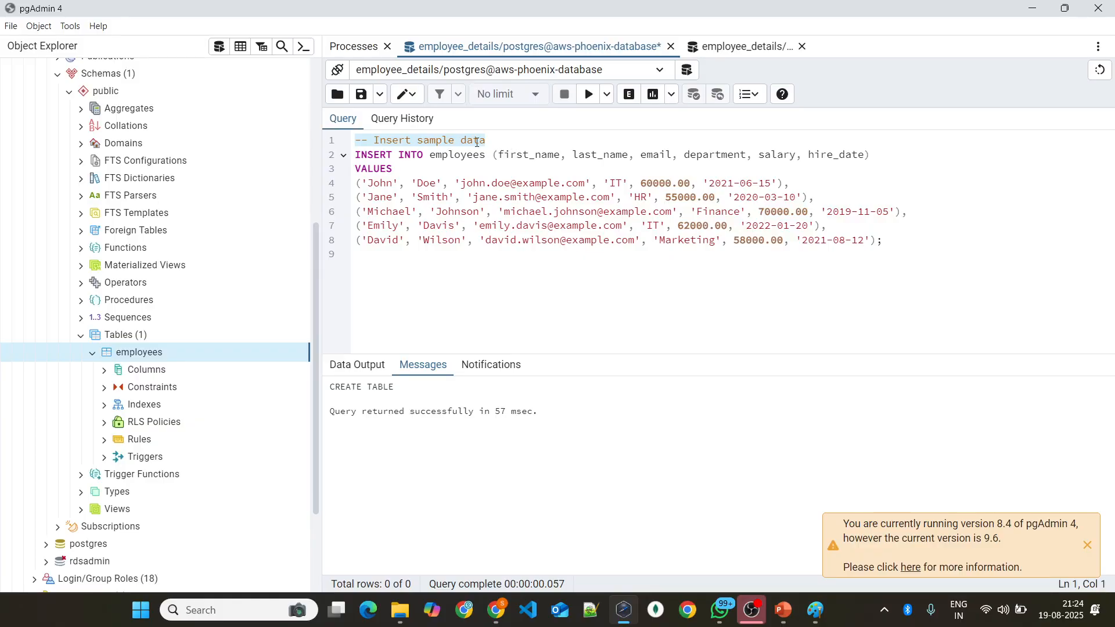
pyautogui.click(370, 156)
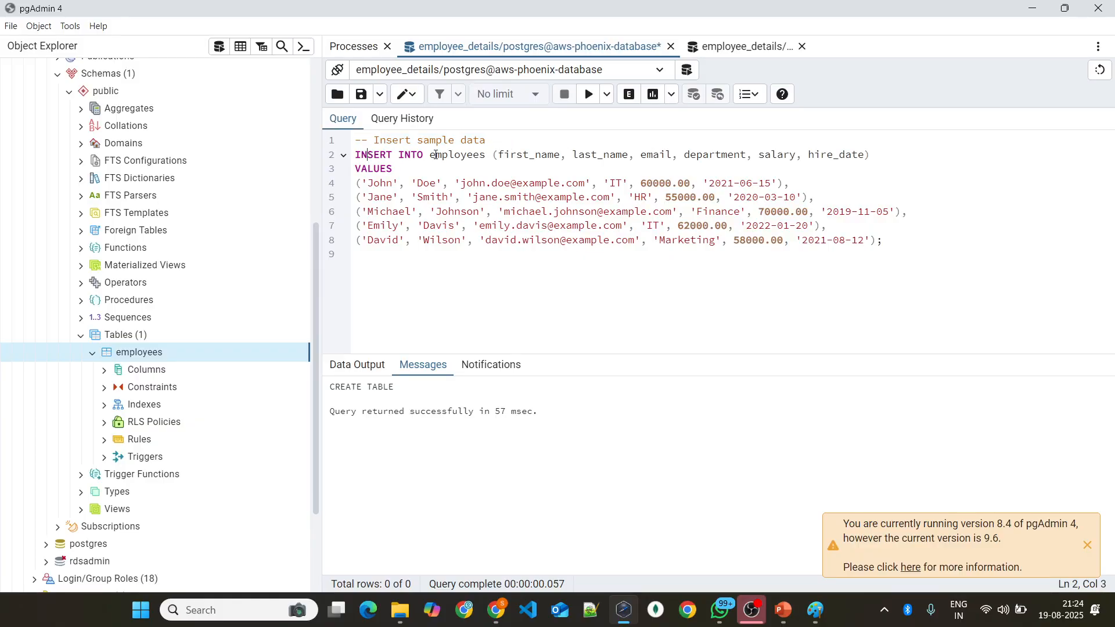
pyautogui.click(514, 154)
pyautogui.click(764, 155)
pyautogui.click(380, 168)
pyautogui.click(584, 109)
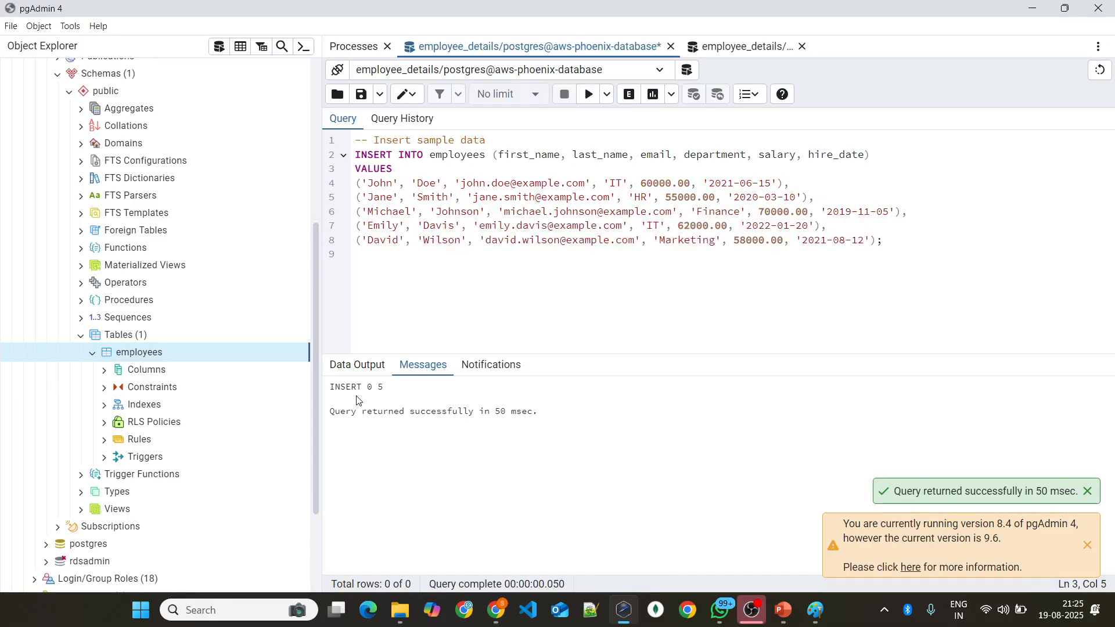
# Step: Generate and run a new SELECT script for the employees table, dismiss the version notice, and compare the rows with the INSERT script
pyautogui.rightClick(204, 356)
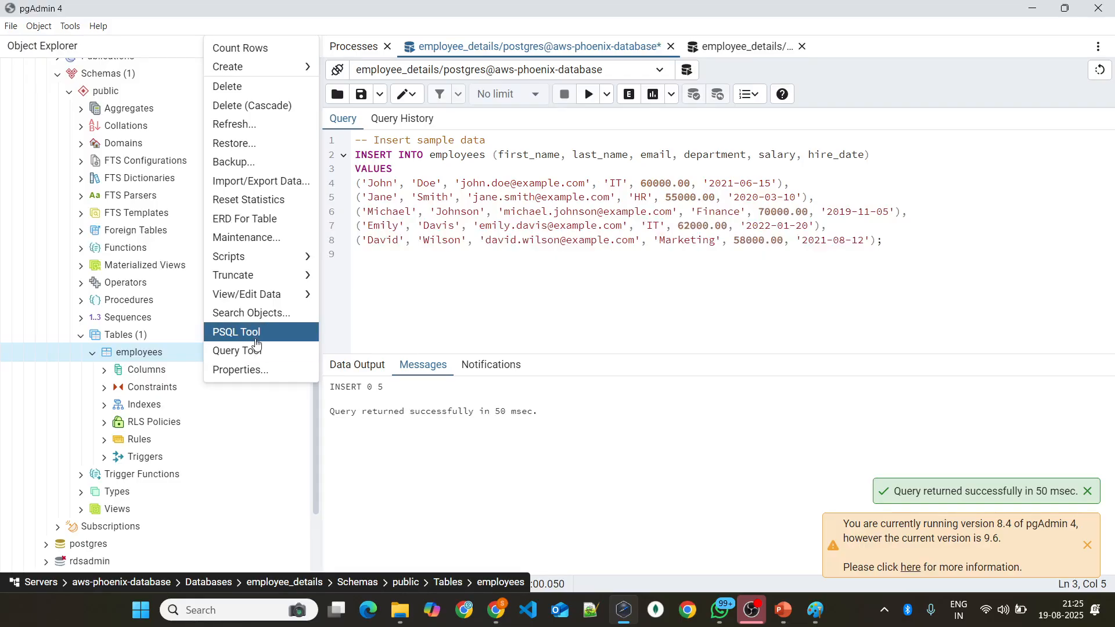
pyautogui.moveTo(265, 257)
pyautogui.click(357, 296)
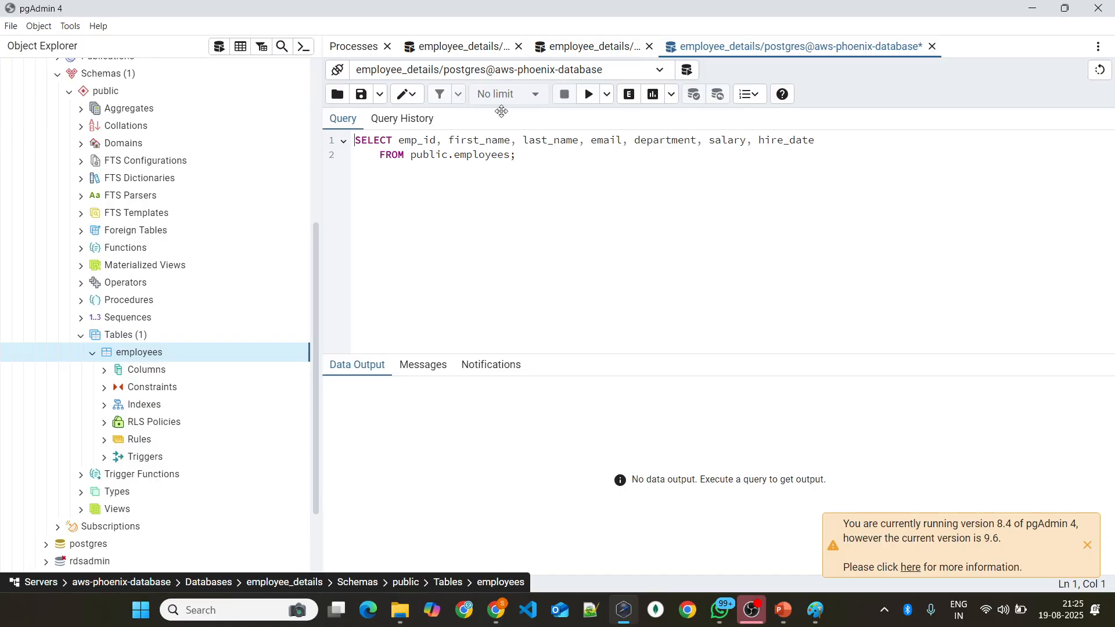
pyautogui.click(589, 94)
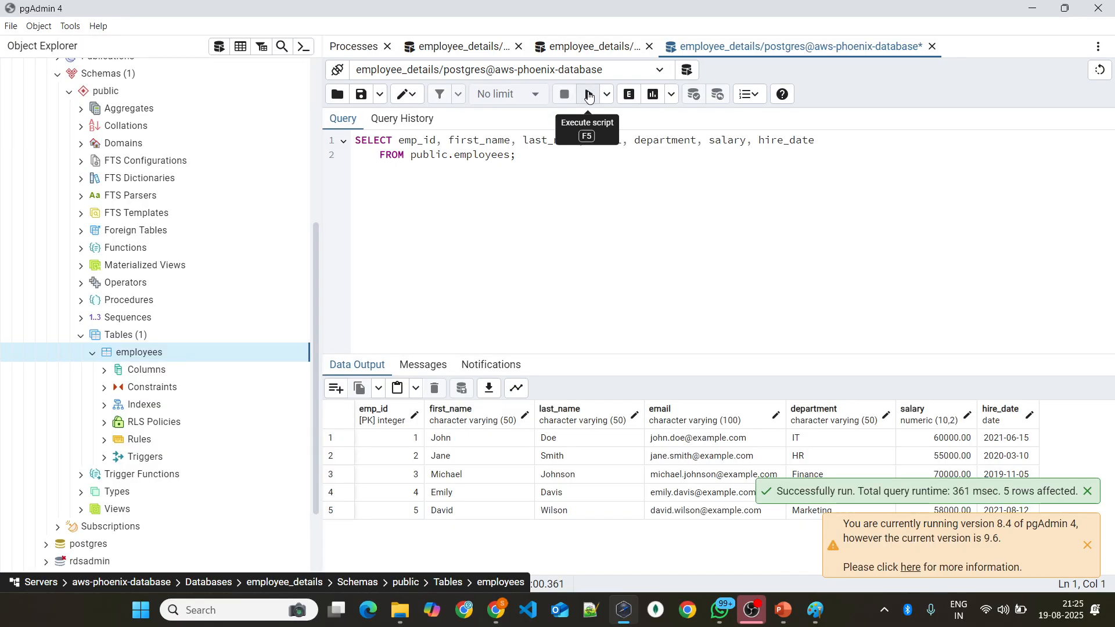
pyautogui.click(1086, 549)
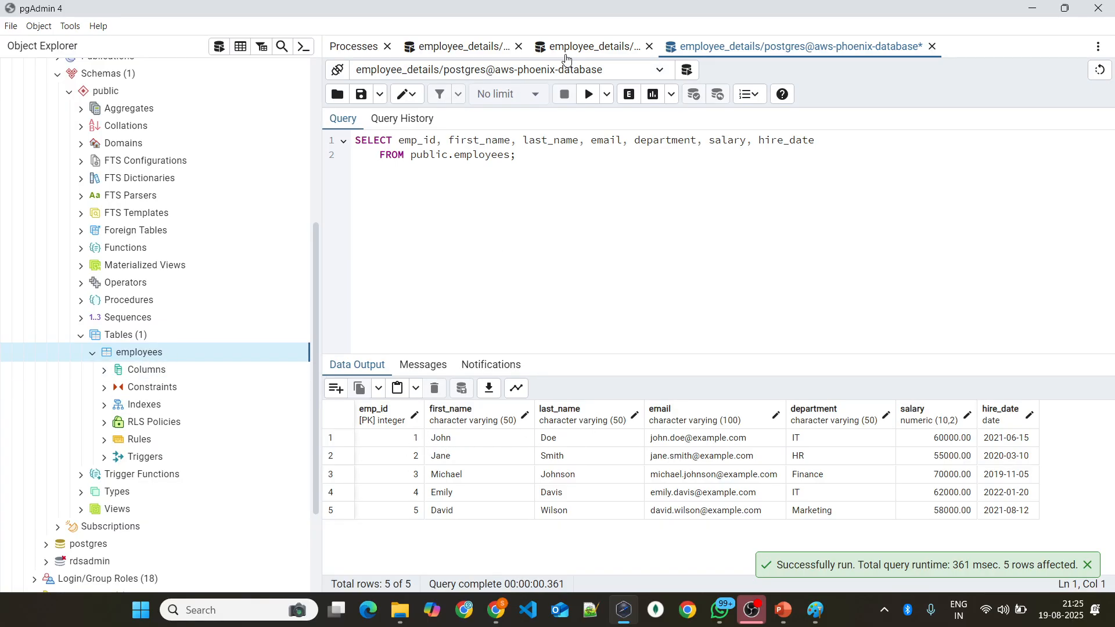
pyautogui.click(486, 48)
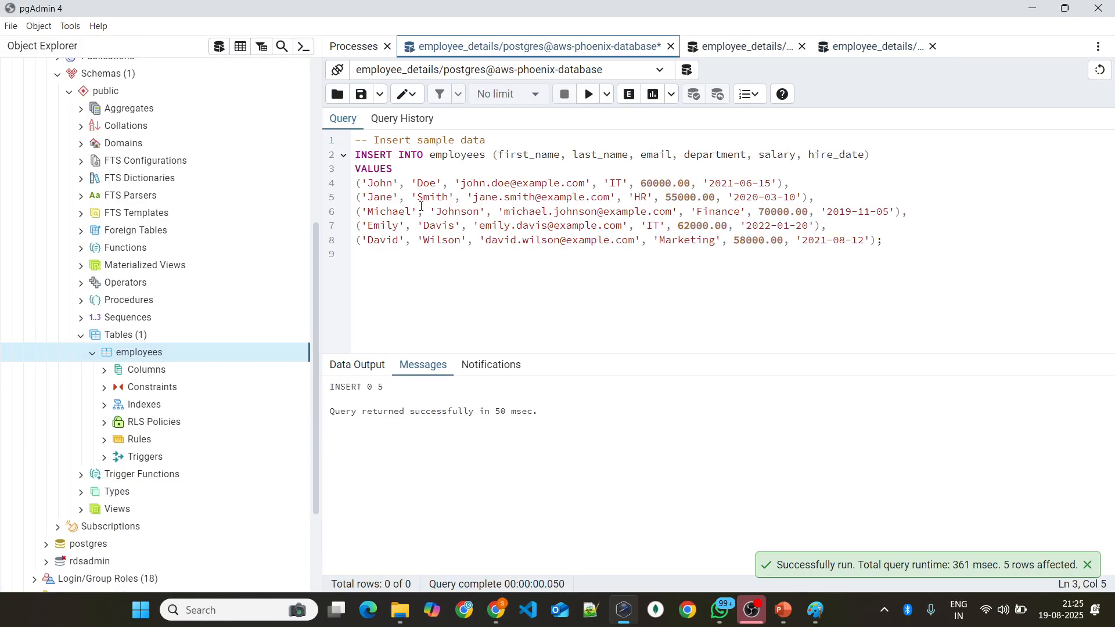
pyautogui.click(855, 47)
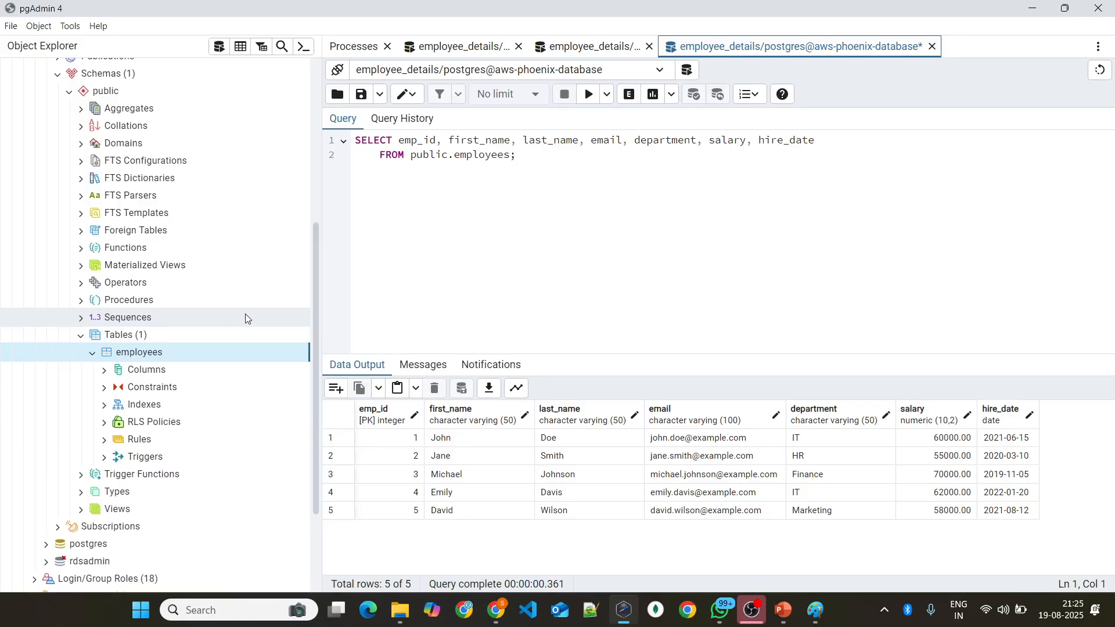
# Step: Switch to the AWS console in Chrome and read the Amazon ElastiCache introduction
pyautogui.click(409, 611)
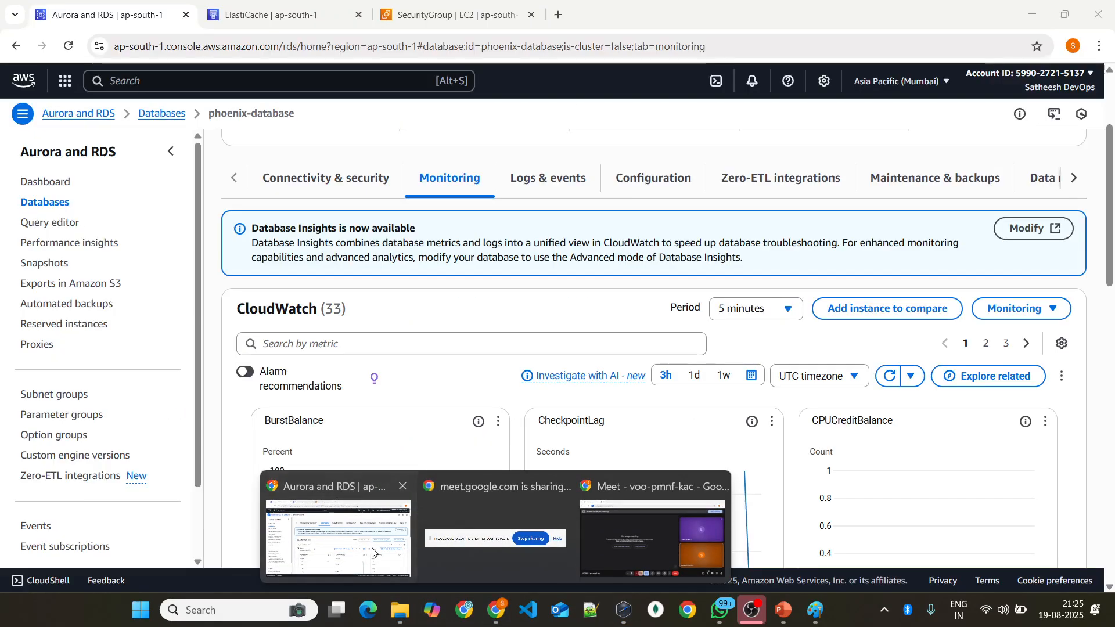
pyautogui.click(348, 552)
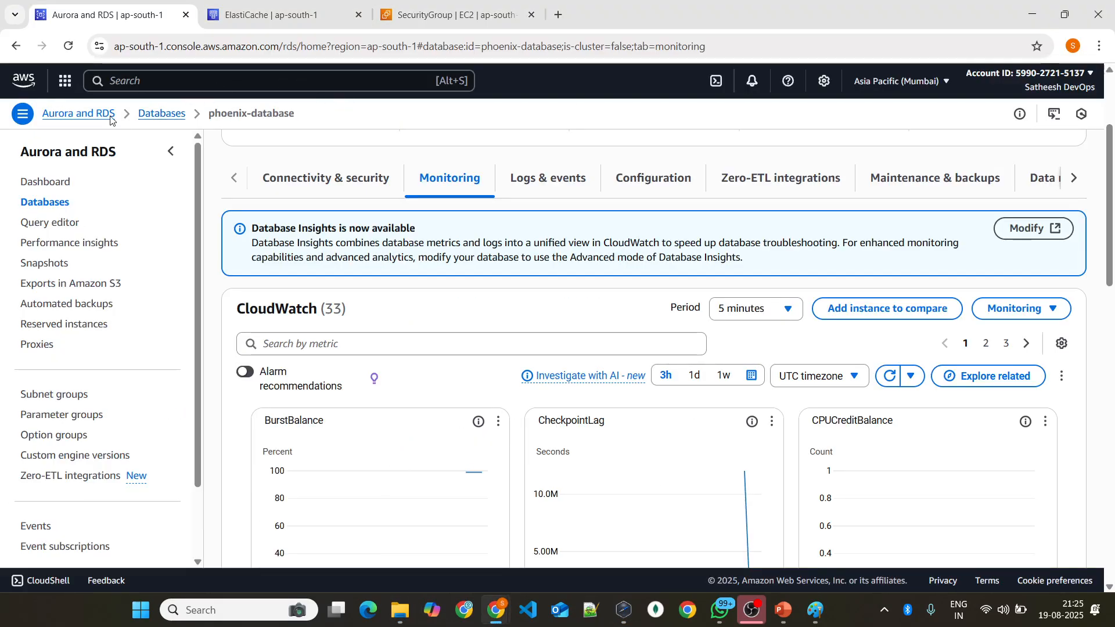
pyautogui.click(259, 16)
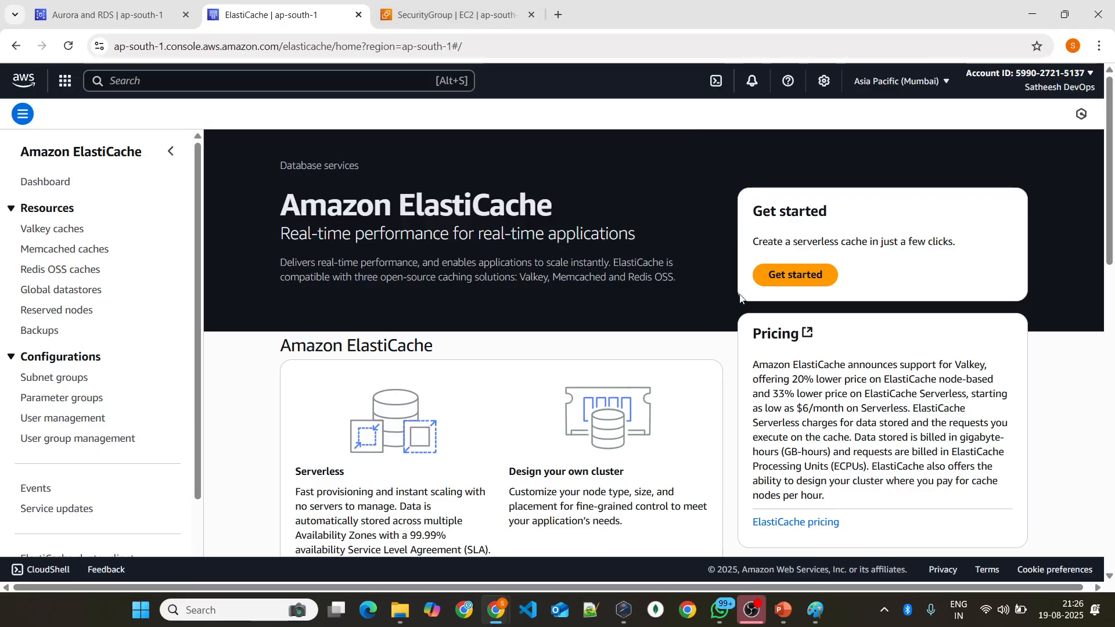
pyautogui.moveTo(668, 270); pyautogui.dragTo(266, 227)
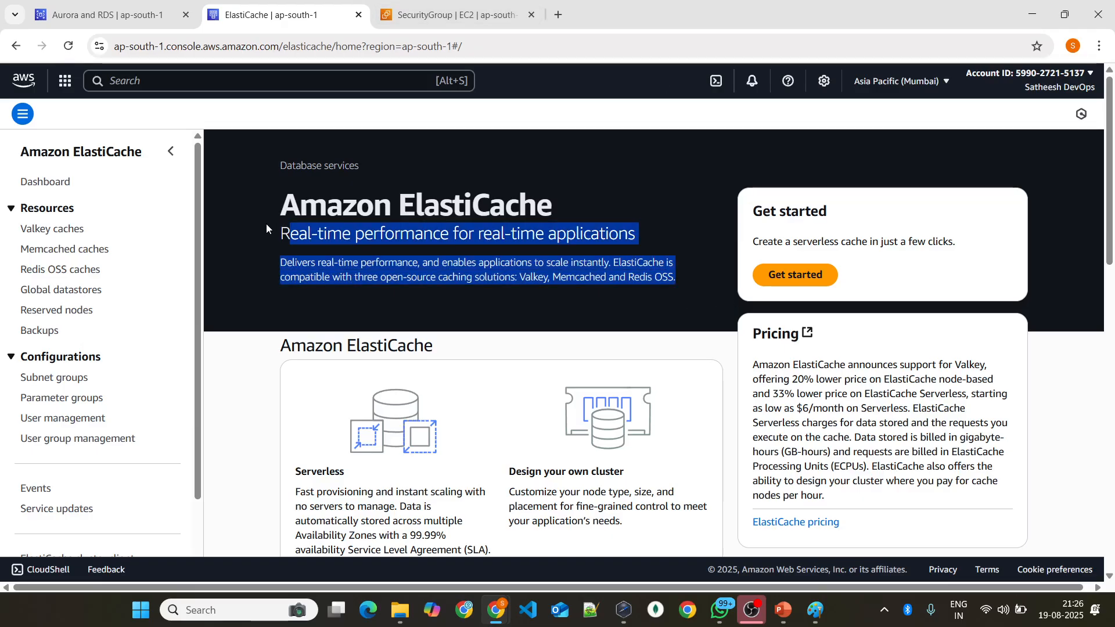
pyautogui.click(437, 313)
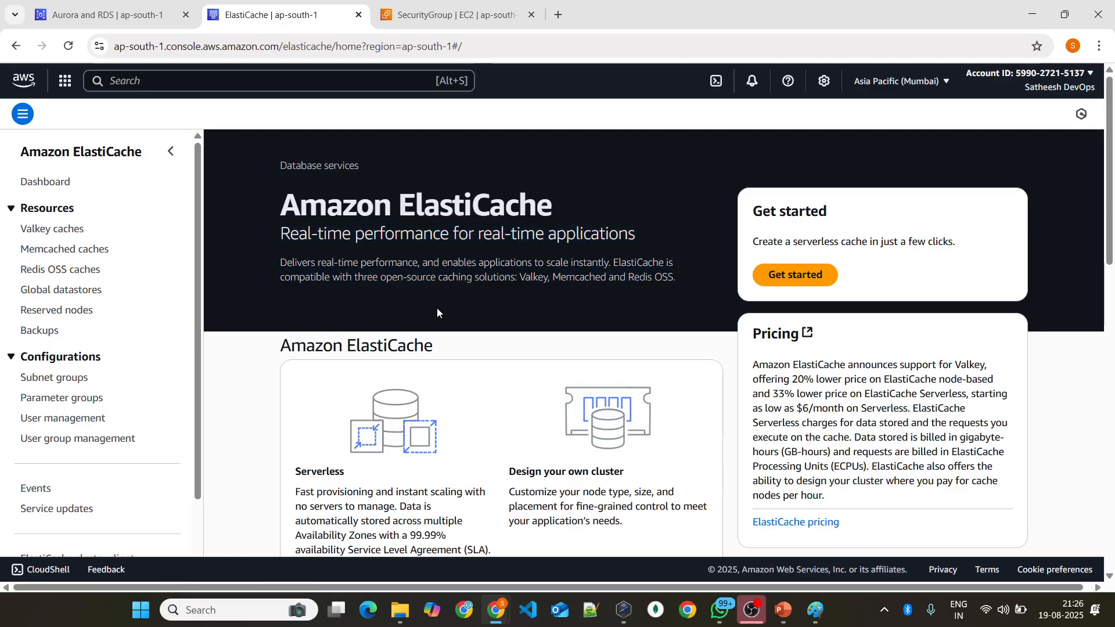
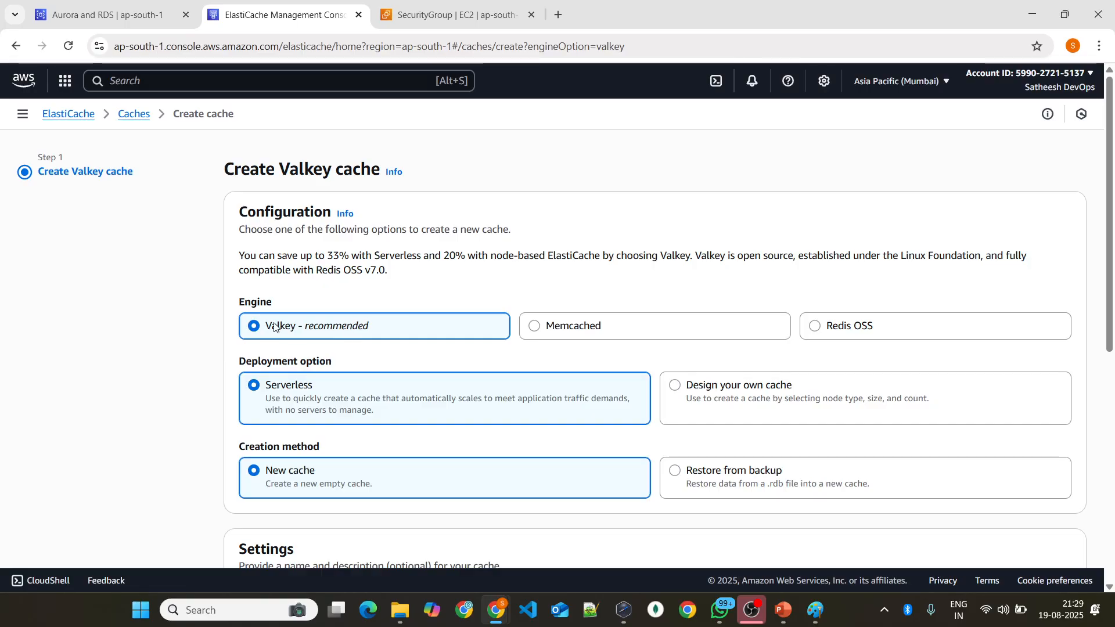
# Step: Choose the Redis OSS engine for the new cache, compare the two deployment options and keep Serverless
pyautogui.click(816, 326)
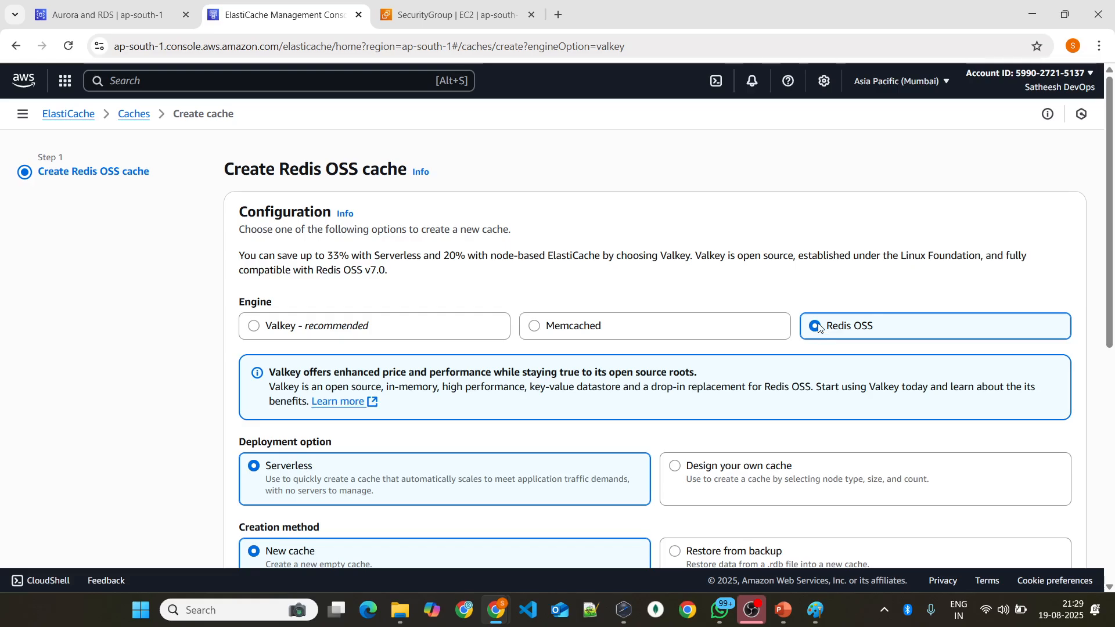
pyautogui.scroll(-2, 772, 305)
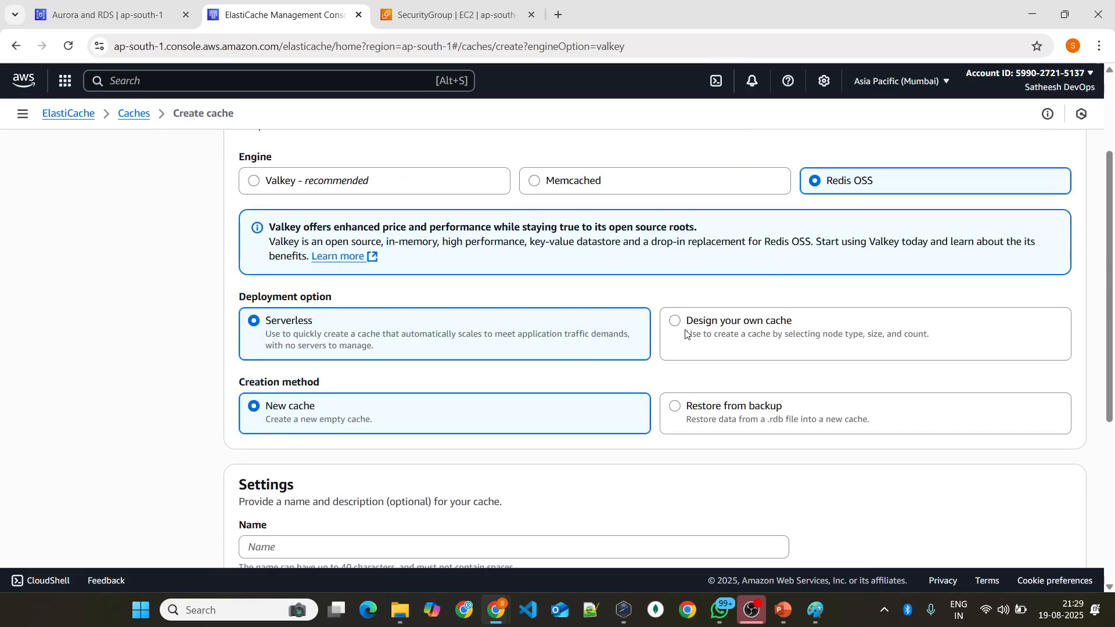
pyautogui.click(674, 322)
pyautogui.click(548, 331)
pyautogui.click(785, 339)
pyautogui.click(578, 336)
pyautogui.scroll(-2, 482, 322)
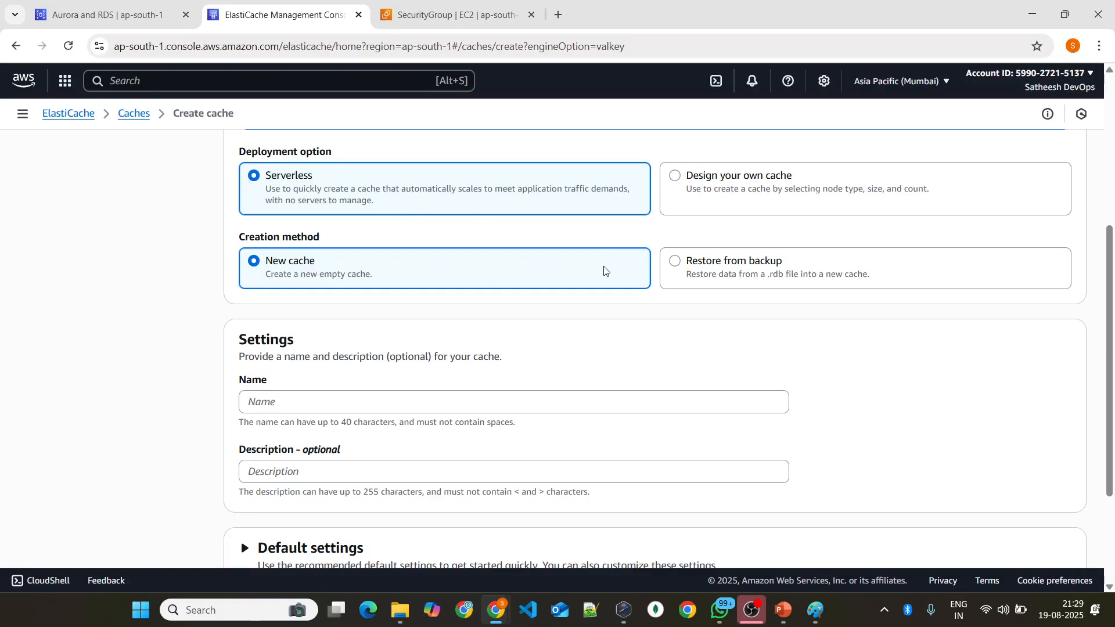
# Step: Name the new cache phoenix-redis
pyautogui.scroll(-2, 447, 272)
pyautogui.click(420, 257)
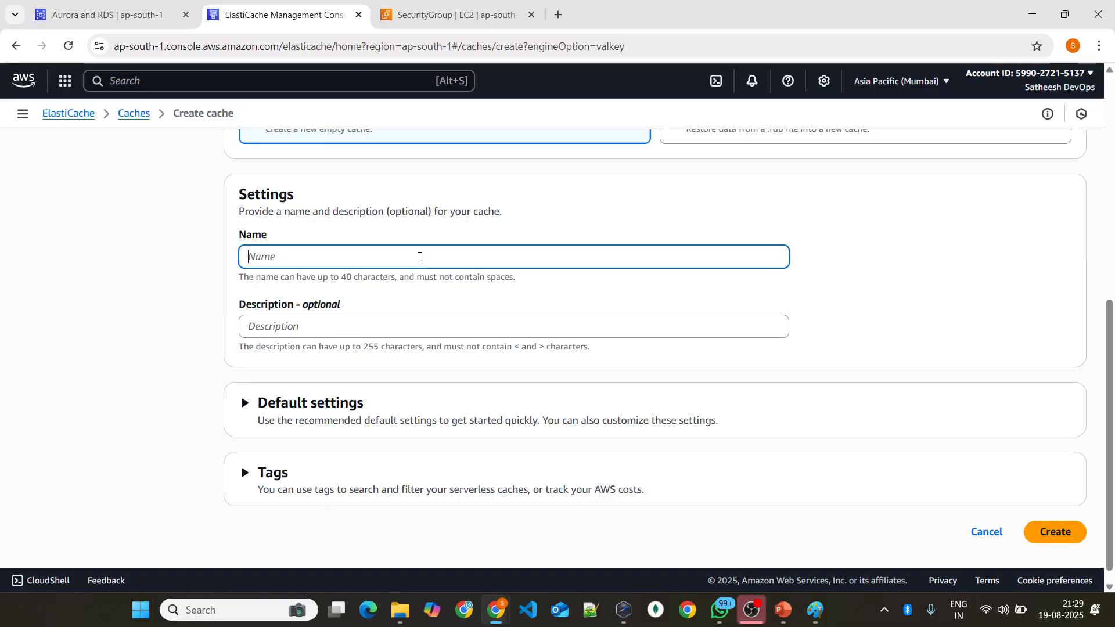
pyautogui.write('phoenix-redis')
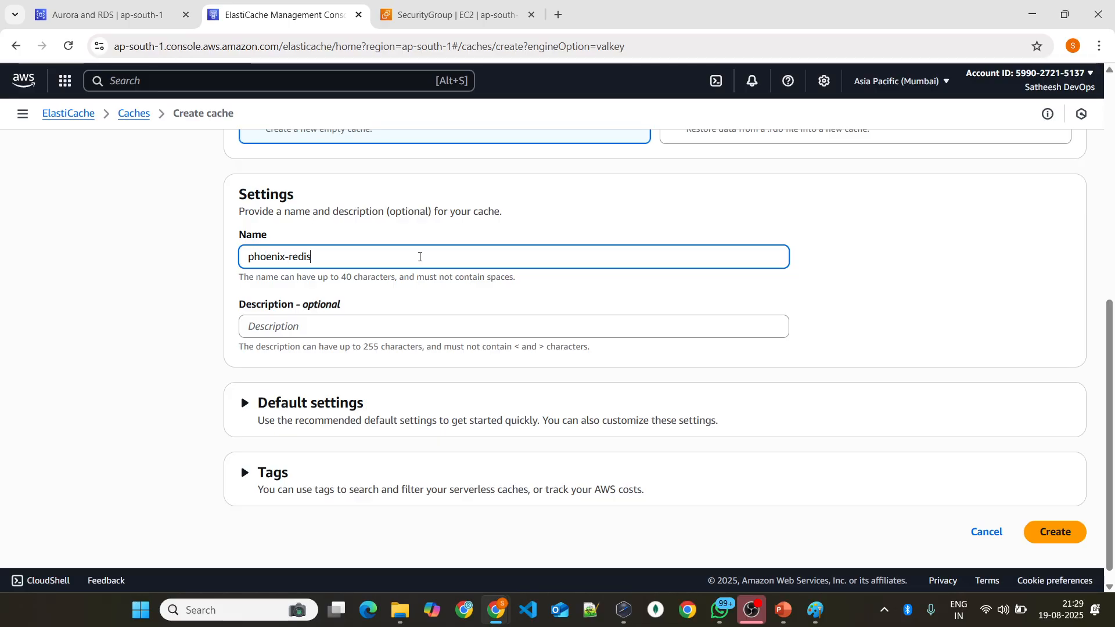
# Step: Expand the cache's default settings and review the engine, engine version, Availability Zones and encryption in transit rows
pyautogui.scroll(-1, 393, 321)
pyautogui.click(264, 387)
pyautogui.scroll(-3, 461, 356)
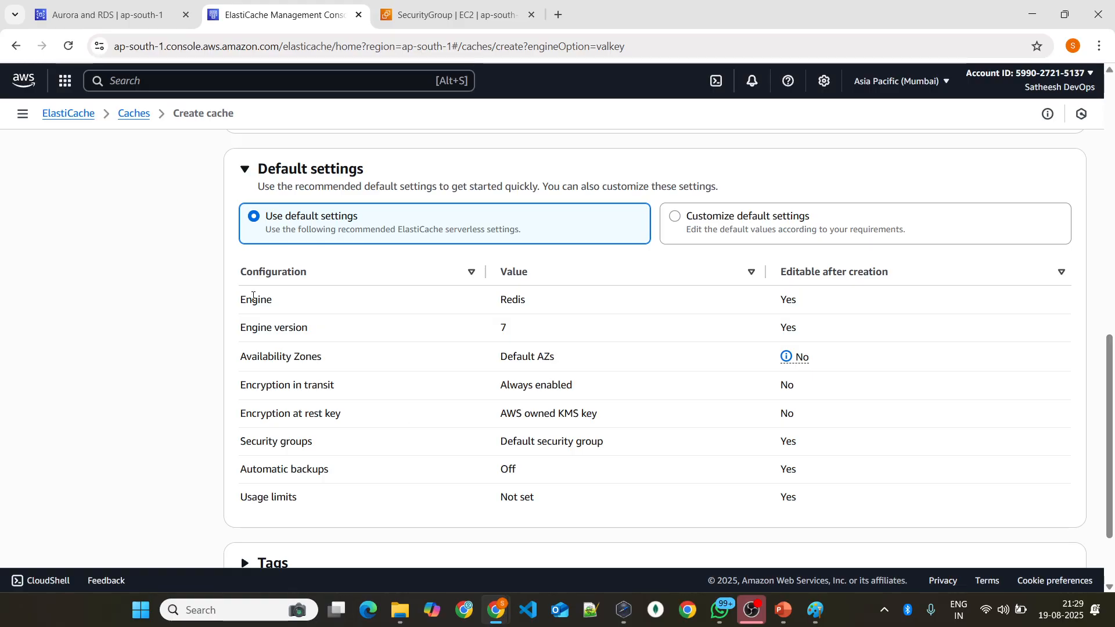
pyautogui.moveTo(309, 301); pyautogui.dragTo(326, 302)
pyautogui.moveTo(229, 330); pyautogui.dragTo(308, 331)
pyautogui.click(233, 365)
pyautogui.moveTo(233, 370); pyautogui.dragTo(360, 366)
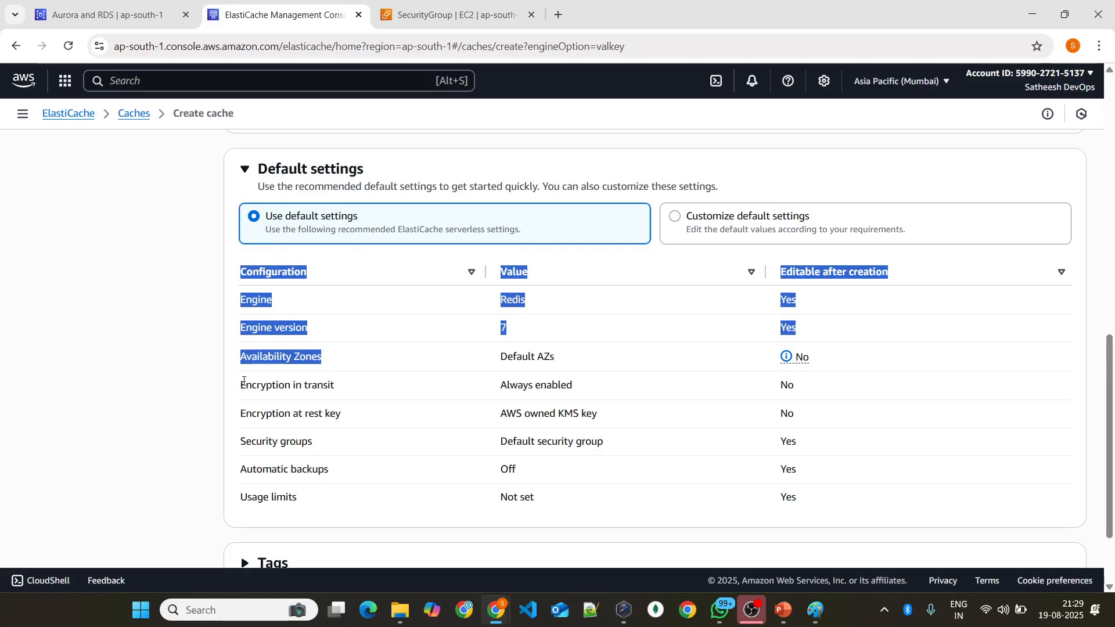
pyautogui.click(544, 360)
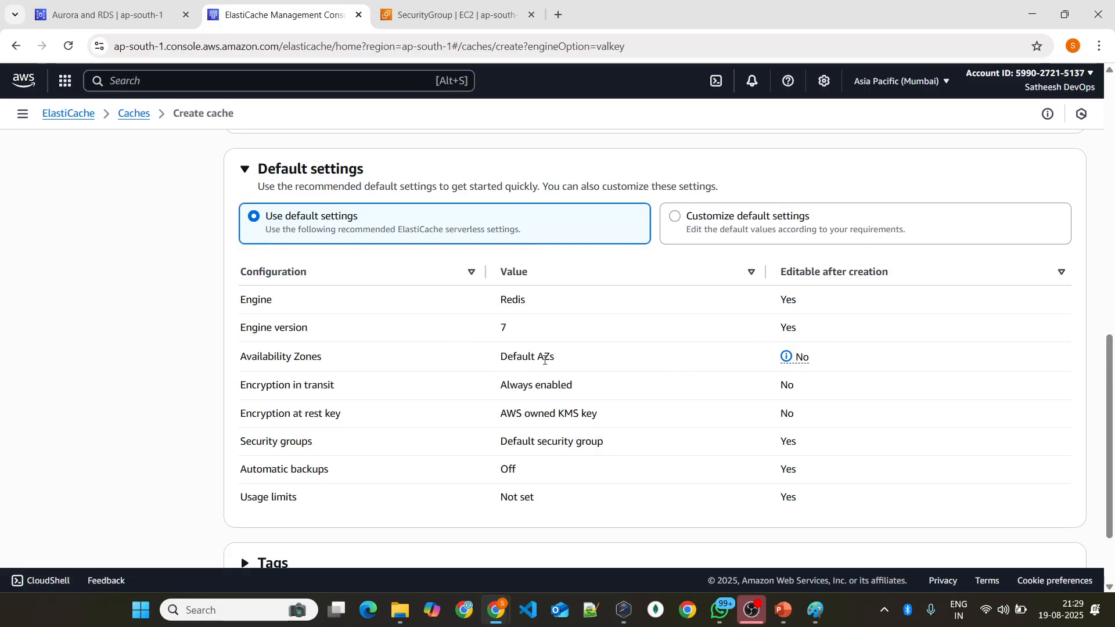
pyautogui.moveTo(245, 391); pyautogui.dragTo(423, 390)
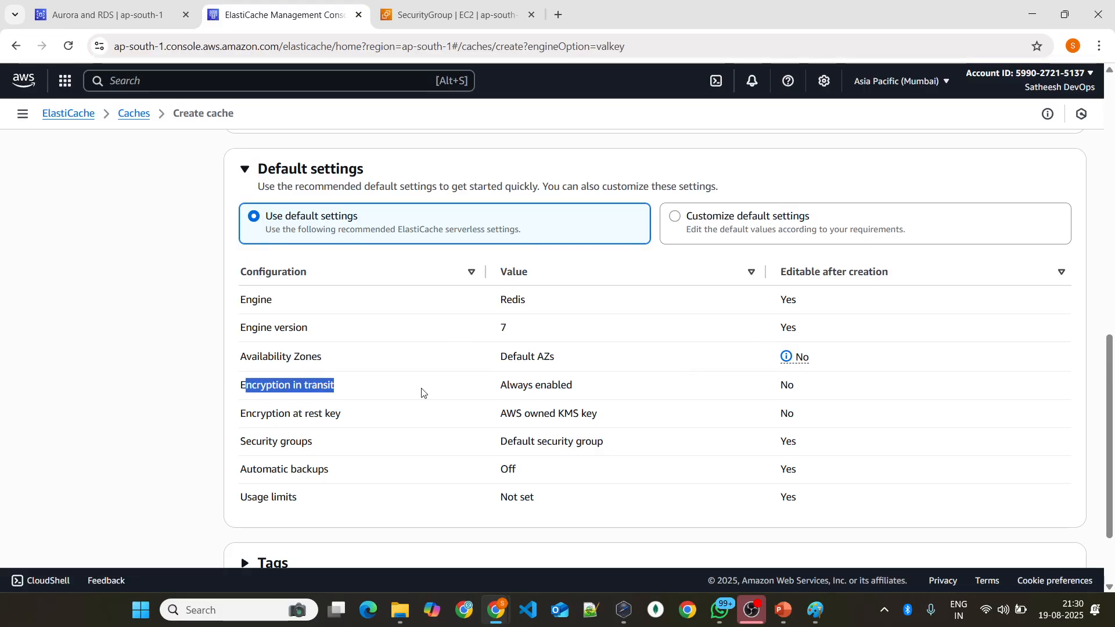
# Step: Switch to Paint and sketch two labelled shapes joined by arrows below the server box to illustrate encryption in transit
pyautogui.click(806, 610)
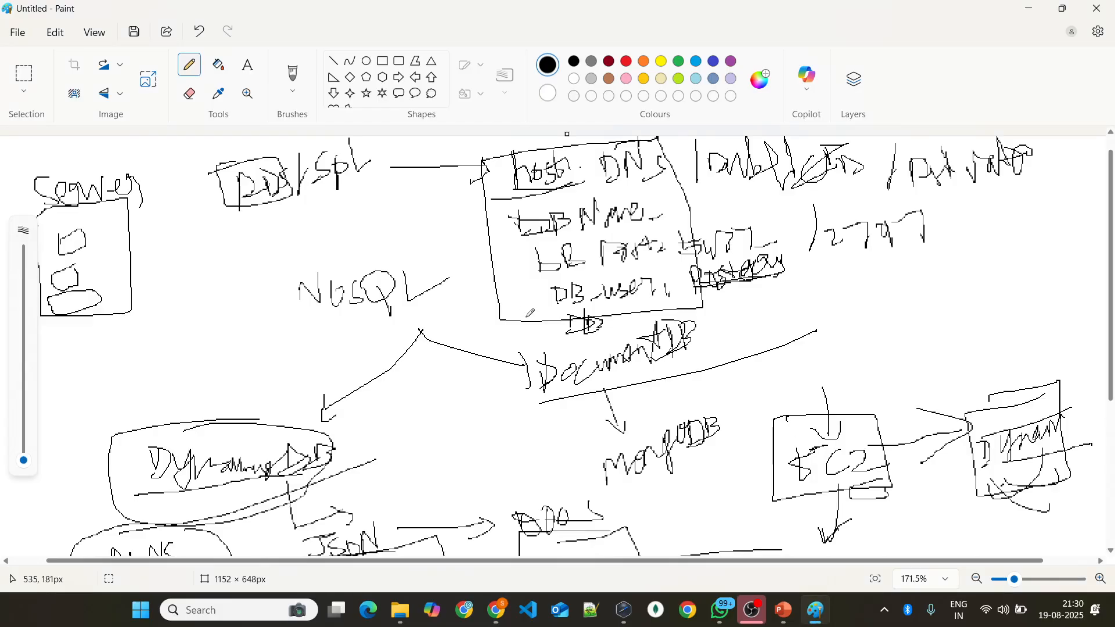
pyautogui.scroll(-3, 427, 267)
pyautogui.scroll(1, 123, 296)
pyautogui.moveTo(152, 317)
pyautogui.mouseDown()
pyautogui.moveTo(119, 359)
pyautogui.moveTo(168, 314)
pyautogui.mouseUp()
pyautogui.moveTo(129, 370)
pyautogui.mouseDown()
pyautogui.moveTo(136, 365)
pyautogui.moveTo(142, 384)
pyautogui.moveTo(158, 363)
pyautogui.moveTo(199, 357)
pyautogui.mouseUp()
pyautogui.moveTo(255, 293)
pyautogui.mouseDown()
pyautogui.moveTo(237, 344)
pyautogui.moveTo(250, 325)
pyautogui.mouseUp()
pyautogui.moveTo(280, 371); pyautogui.dragTo(293, 370)
pyautogui.moveTo(180, 336)
pyautogui.mouseDown()
pyautogui.moveTo(238, 315)
pyautogui.moveTo(235, 330)
pyautogui.mouseUp()
pyautogui.moveTo(167, 334)
pyautogui.mouseDown()
pyautogui.moveTo(201, 281)
pyautogui.moveTo(231, 290)
pyautogui.mouseUp()
pyautogui.moveTo(210, 263)
pyautogui.mouseDown()
pyautogui.moveTo(225, 294)
pyautogui.moveTo(209, 292)
pyautogui.moveTo(259, 290)
pyautogui.moveTo(176, 308)
pyautogui.moveTo(172, 328)
pyautogui.mouseUp()
# Step: Return to the AWS console in Chrome and re-read the Encryption in transit and Encryption at rest key settings
pyautogui.hotkey('alt', 'Tab')
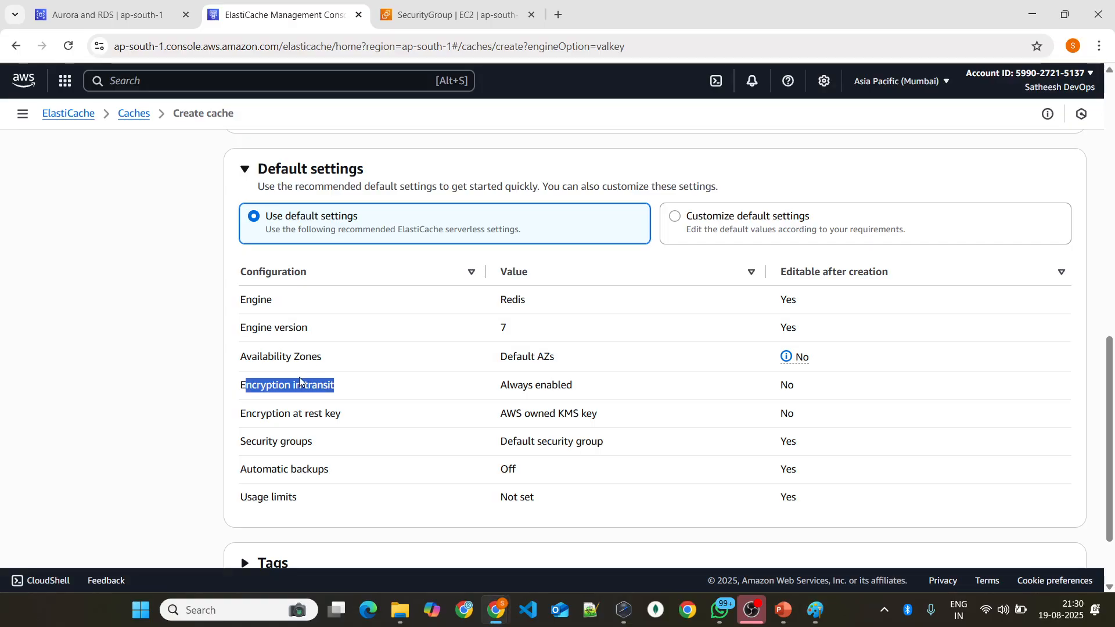
pyautogui.hotkey('alt', 'Tab')
pyautogui.hotkey('alt', 'Tab')
pyautogui.click(283, 355)
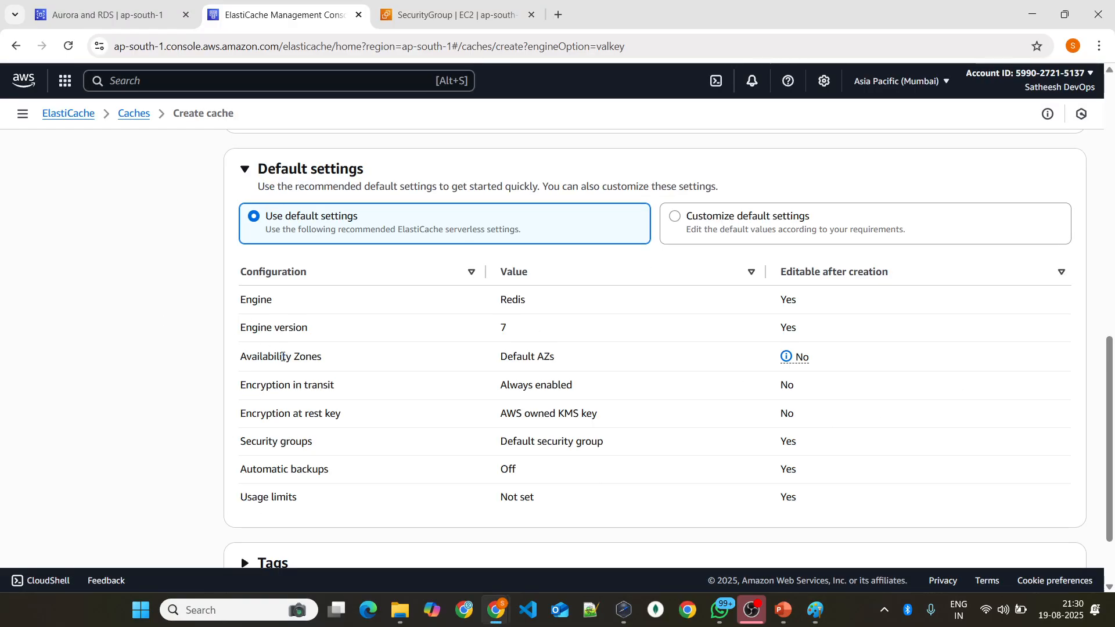
pyautogui.moveTo(242, 383); pyautogui.dragTo(342, 392)
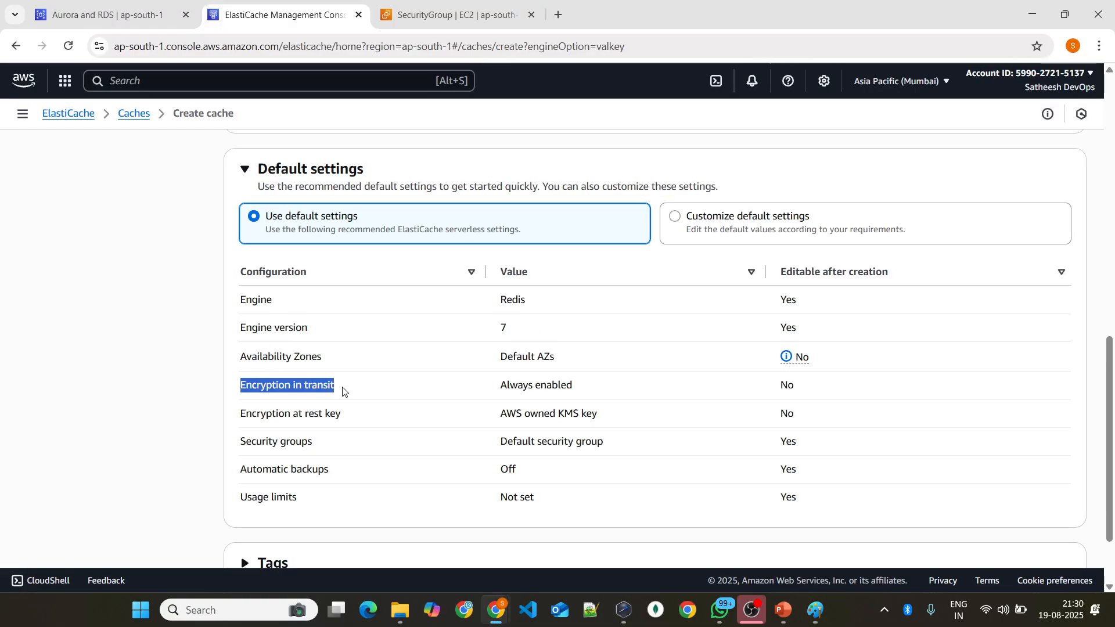
pyautogui.moveTo(240, 413); pyautogui.dragTo(368, 413)
# Step: Switch to Paint and outline the rounded shape above DynamoDB, adding pointer strokes to illustrate encryption at rest
pyautogui.hotkey('alt', 'Tab')
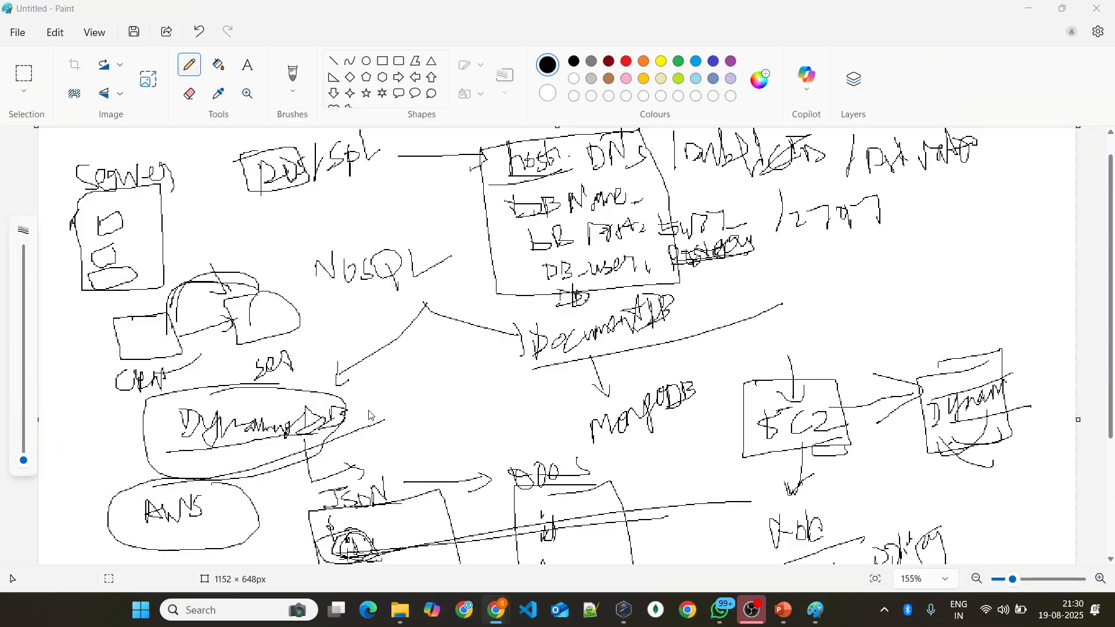
pyautogui.moveTo(279, 287)
pyautogui.mouseDown()
pyautogui.moveTo(231, 342)
pyautogui.moveTo(277, 291)
pyautogui.mouseUp()
pyautogui.moveTo(290, 246)
pyautogui.mouseDown()
pyautogui.moveTo(308, 285)
pyautogui.moveTo(193, 328)
pyautogui.mouseUp()
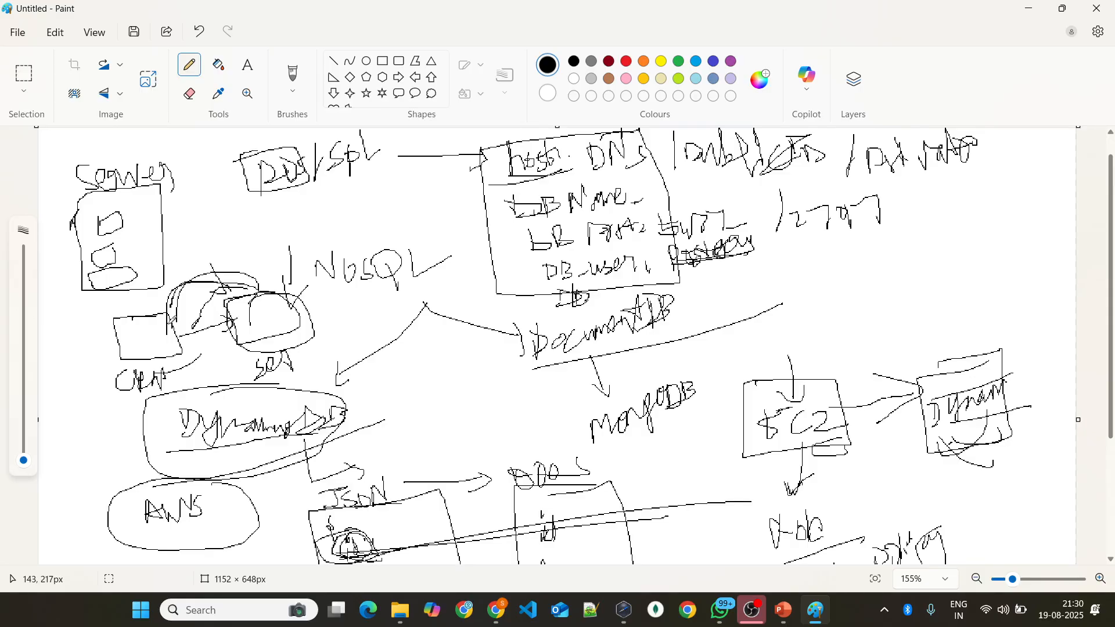
# Step: Return to the AWS console in Chrome and review the encryption, security groups, automatic backups and usage limits defaults
pyautogui.hotkey('alt', 'Tab')
pyautogui.moveTo(501, 386); pyautogui.dragTo(588, 368)
pyautogui.click(270, 394)
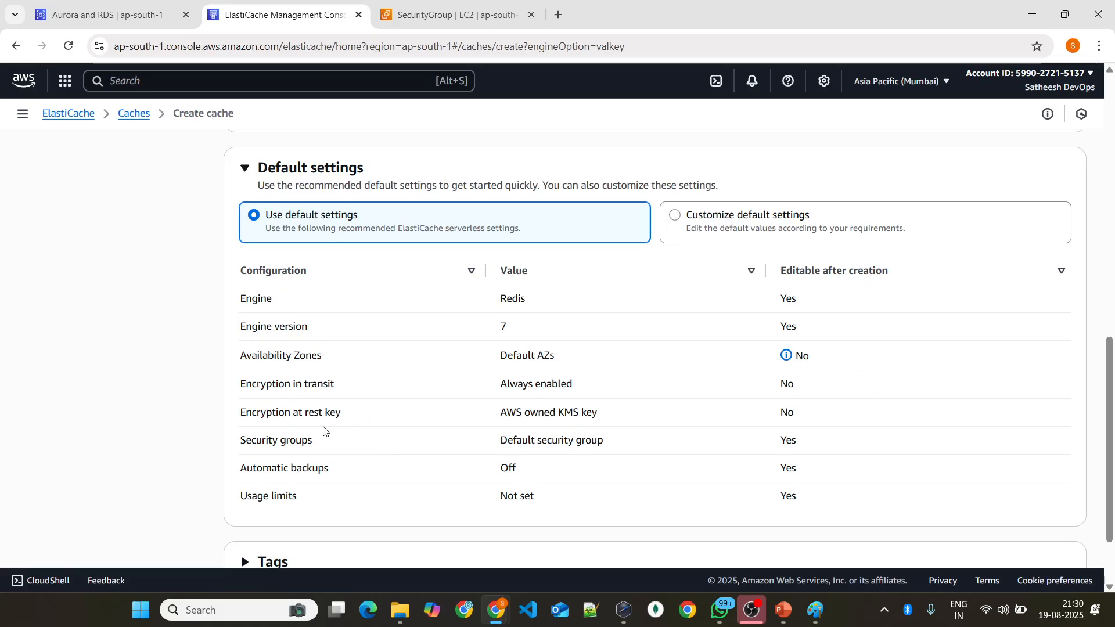
pyautogui.scroll(-2, 321, 430)
pyautogui.moveTo(239, 369); pyautogui.dragTo(519, 361)
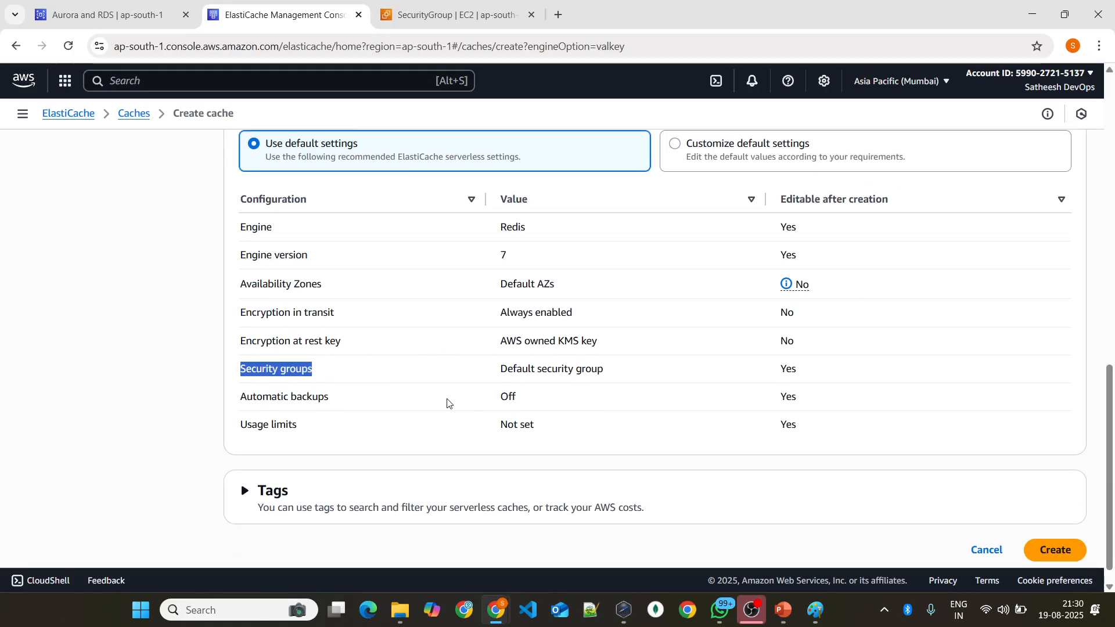
pyautogui.moveTo(247, 397); pyautogui.dragTo(329, 397)
pyautogui.moveTo(260, 425); pyautogui.dragTo(265, 424)
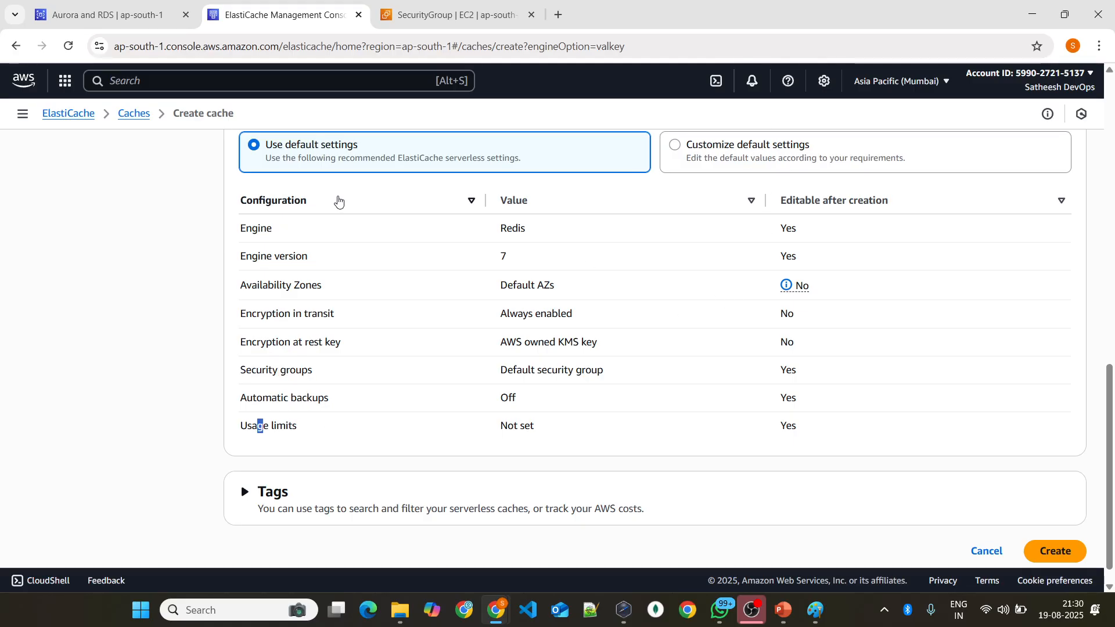
pyautogui.scroll(2, 338, 199)
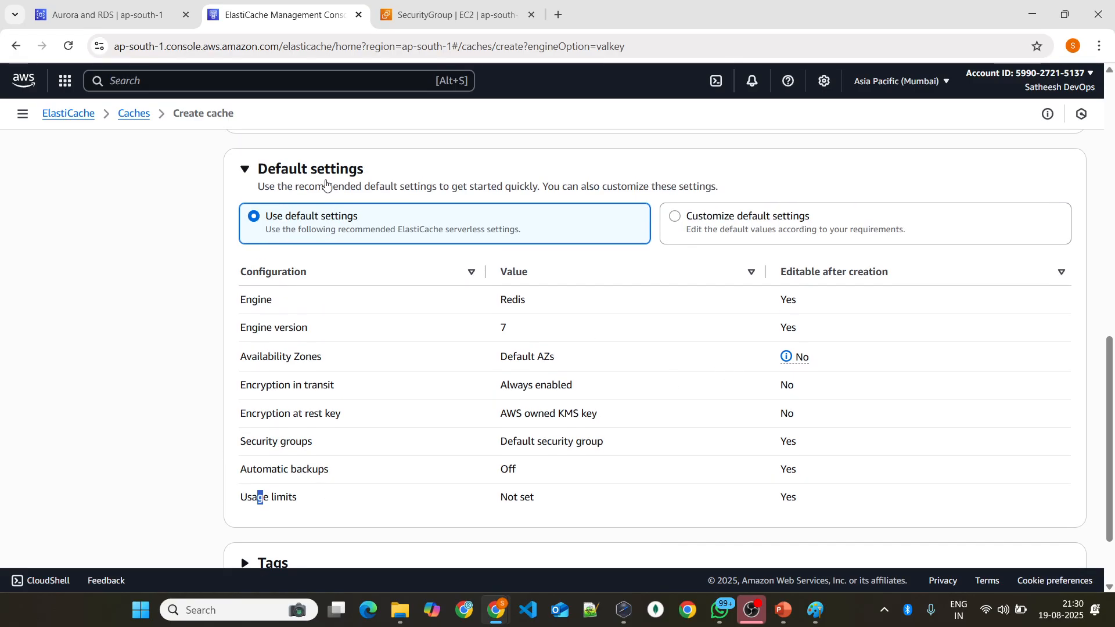
# Step: Select Customize default settings for the cache and review the VPC and Availability Zones options
pyautogui.click(723, 224)
pyautogui.scroll(-3, 695, 224)
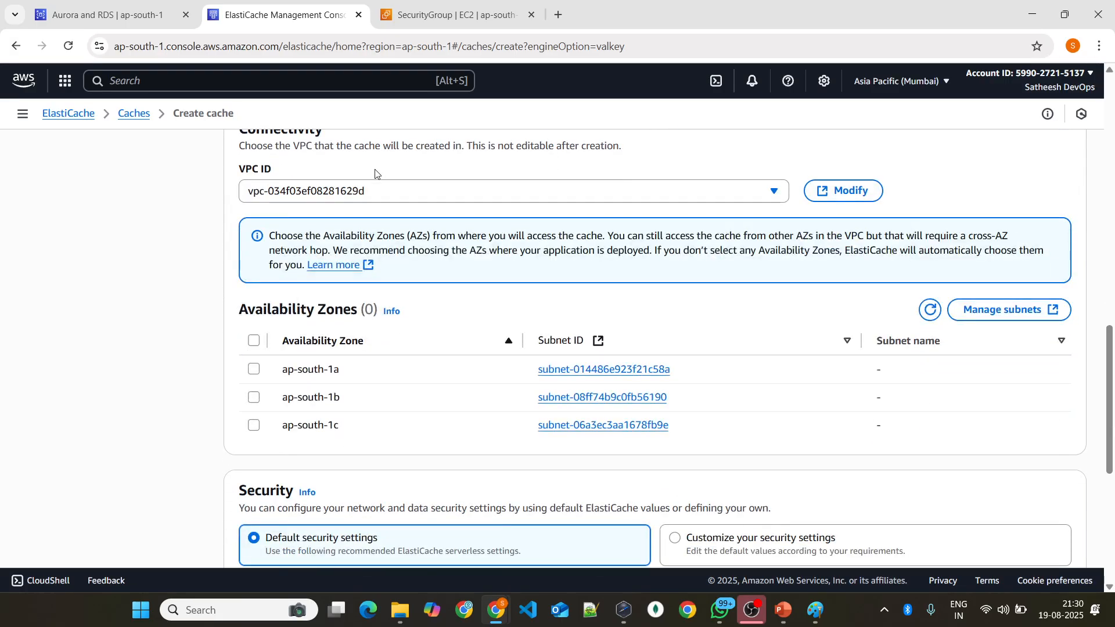
pyautogui.scroll(-2, 344, 245)
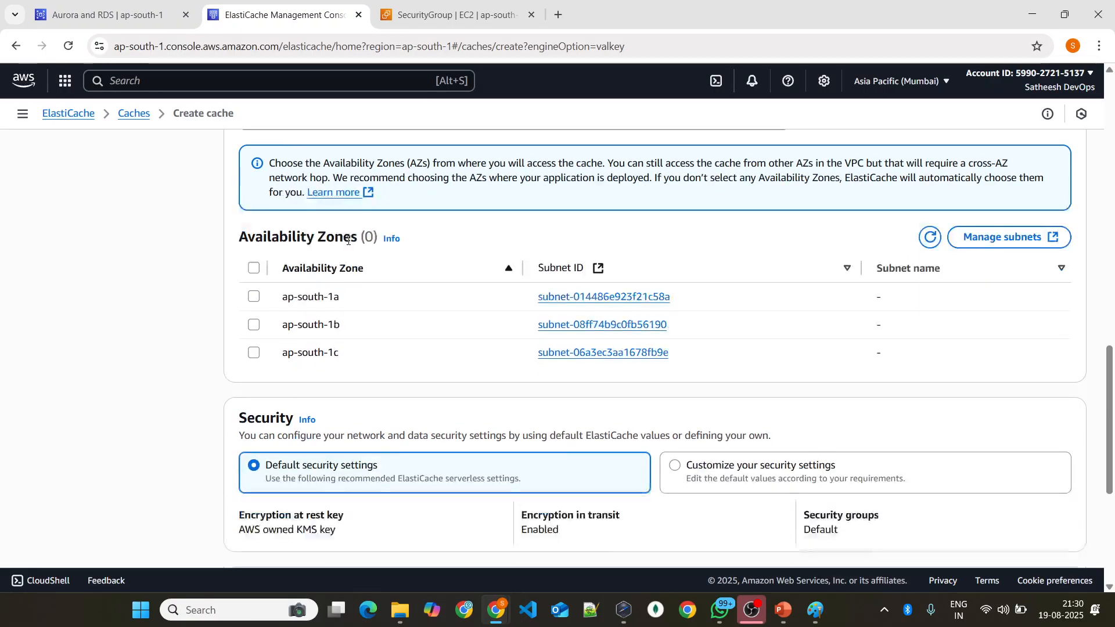
pyautogui.scroll(4, 344, 245)
pyautogui.scroll(-7, 407, 270)
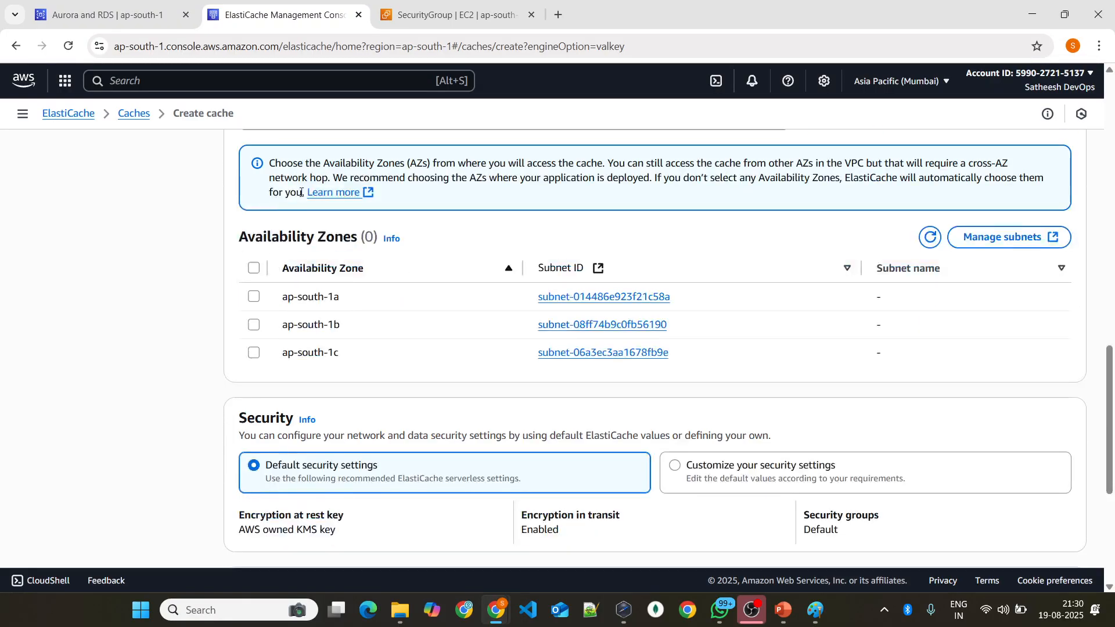
pyautogui.scroll(1, 387, 256)
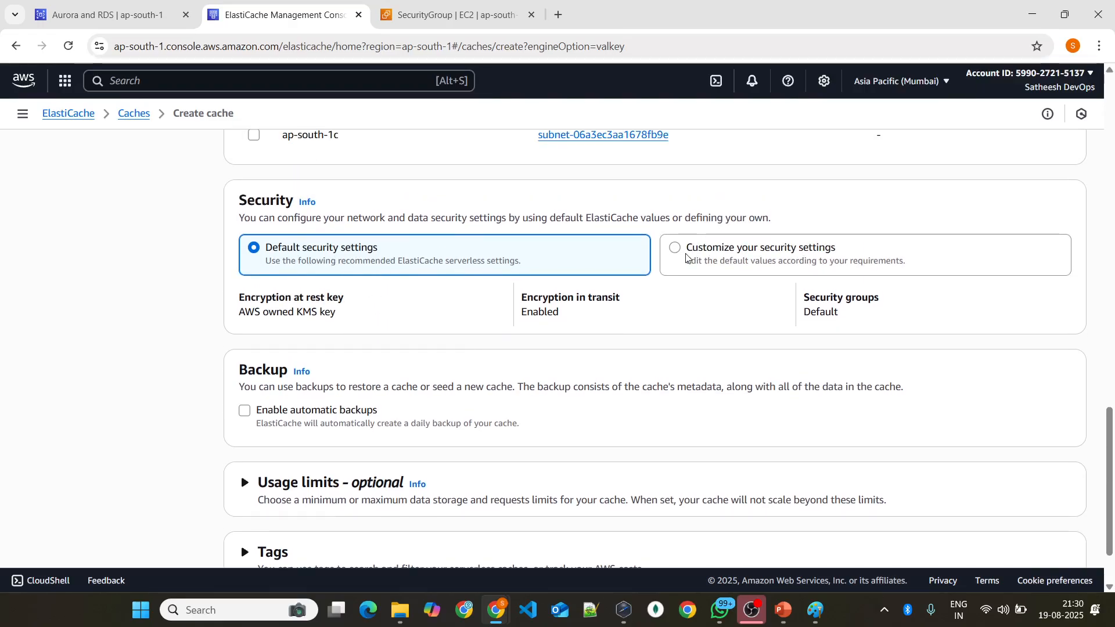
# Step: Try the customized security settings, review the encryption key and access control options, and restore Default security settings
pyautogui.click(777, 261)
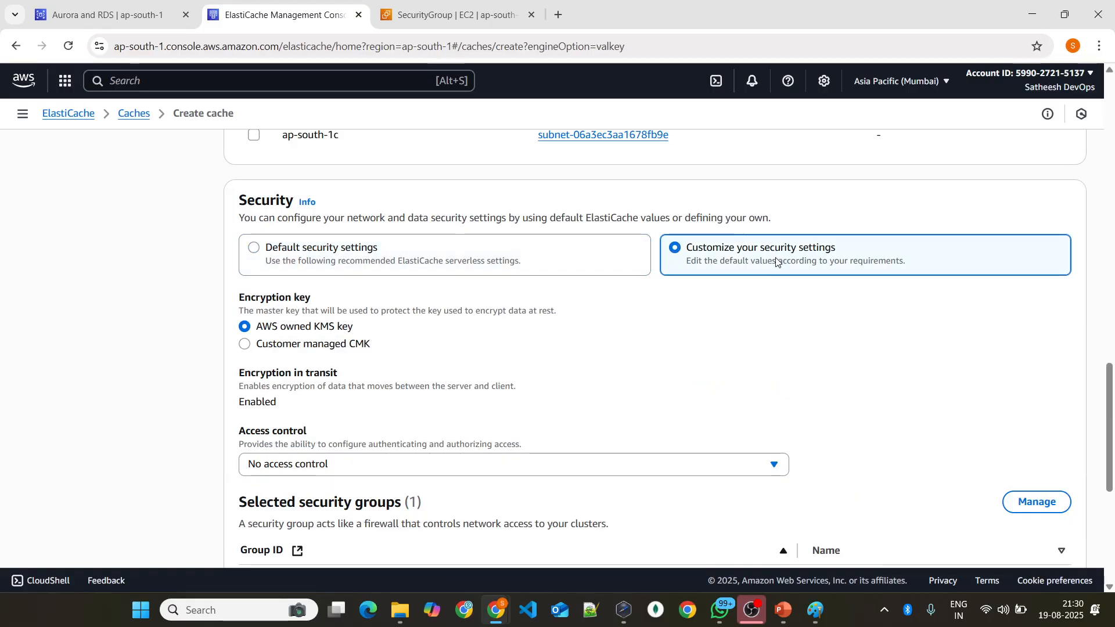
pyautogui.scroll(-1, 321, 254)
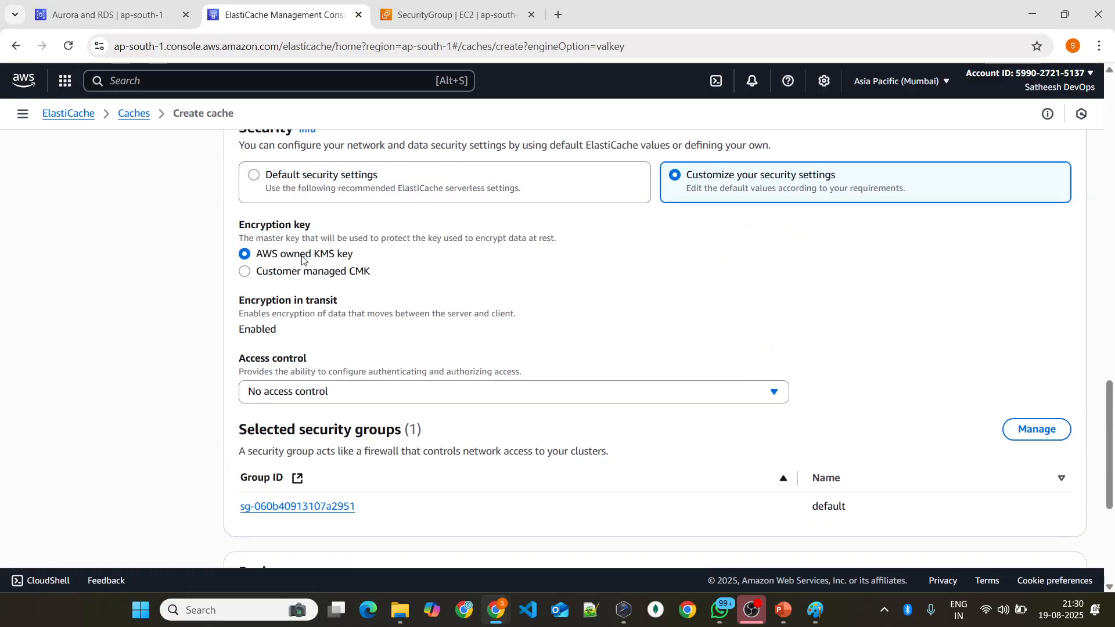
pyautogui.scroll(1, 402, 300)
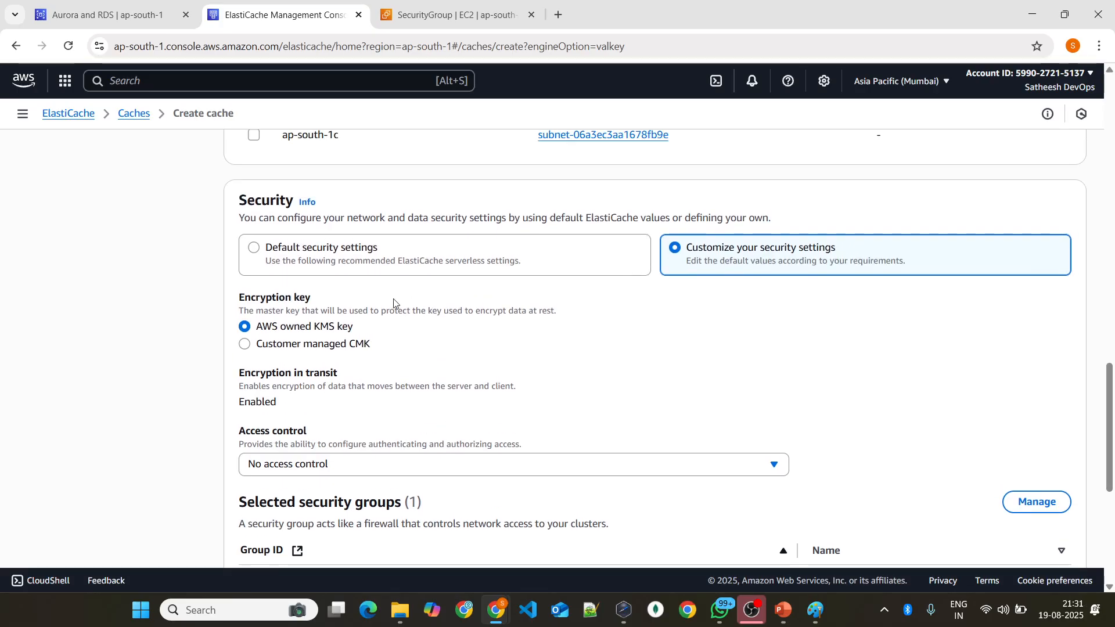
pyautogui.click(372, 270)
# Step: Expand the Usage limits and Tags sections and review the data storage, request limit and tag options
pyautogui.scroll(-1, 450, 272)
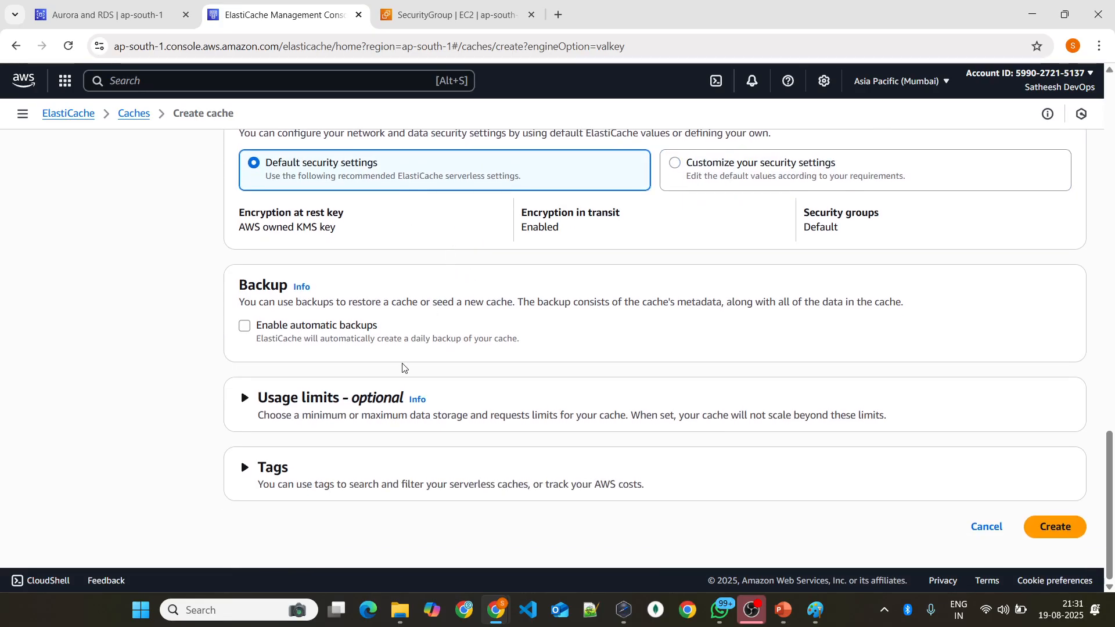
pyautogui.click(245, 399)
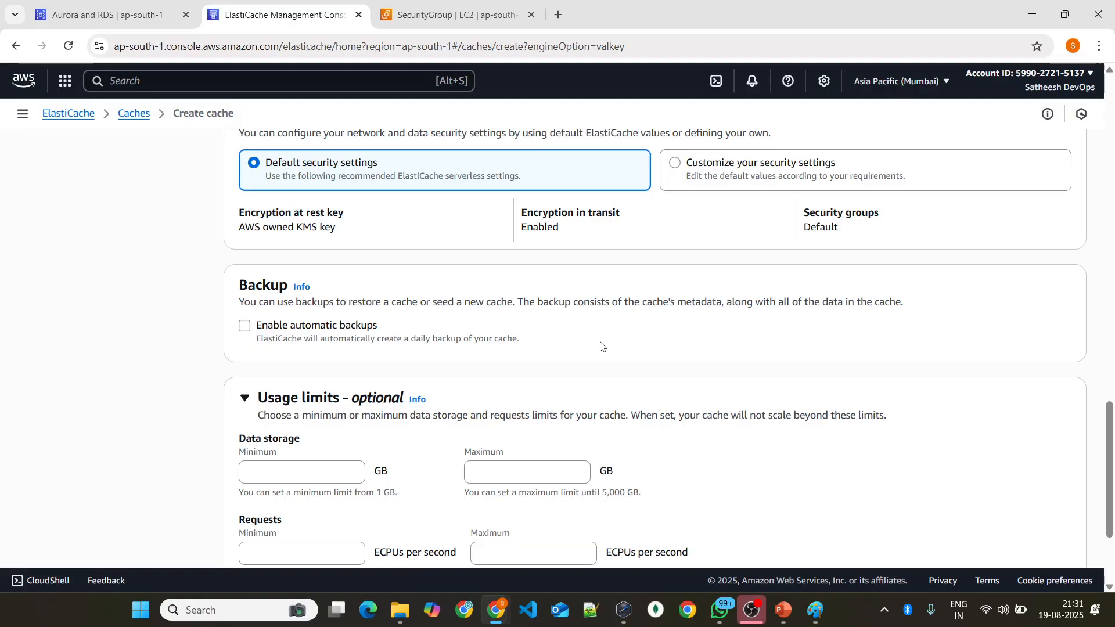
pyautogui.scroll(-3, 601, 347)
pyautogui.click(295, 469)
pyautogui.scroll(-2, 462, 430)
pyautogui.scroll(6, 590, 293)
pyautogui.scroll(-6, 589, 296)
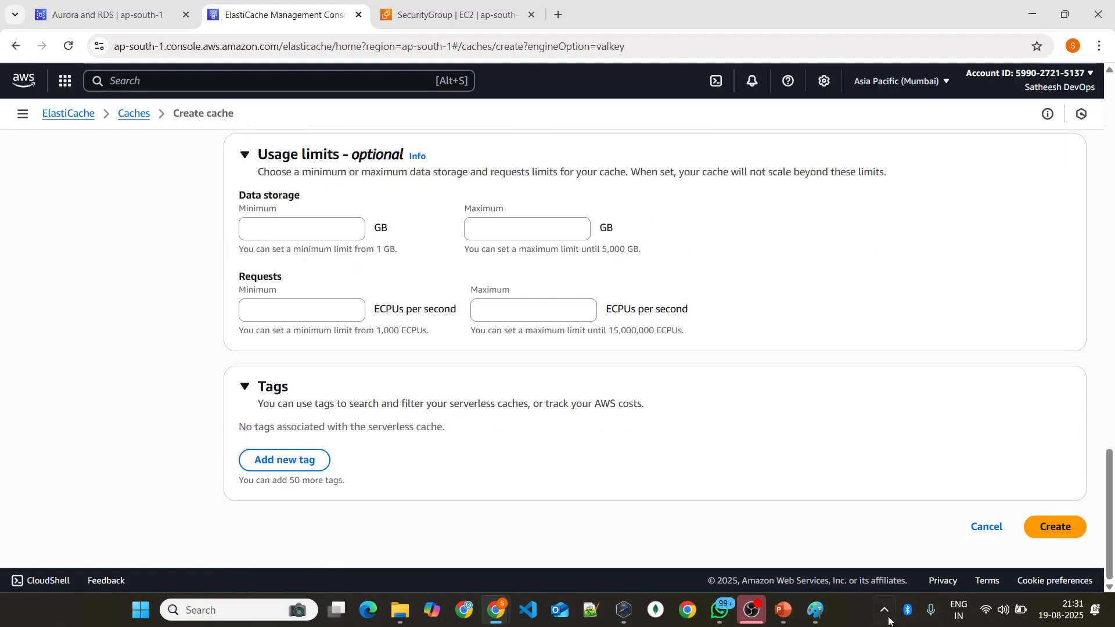
# Step: Switch to Paint and circle the database connection details box, marking its host, DB name and user entries
pyautogui.click(815, 610)
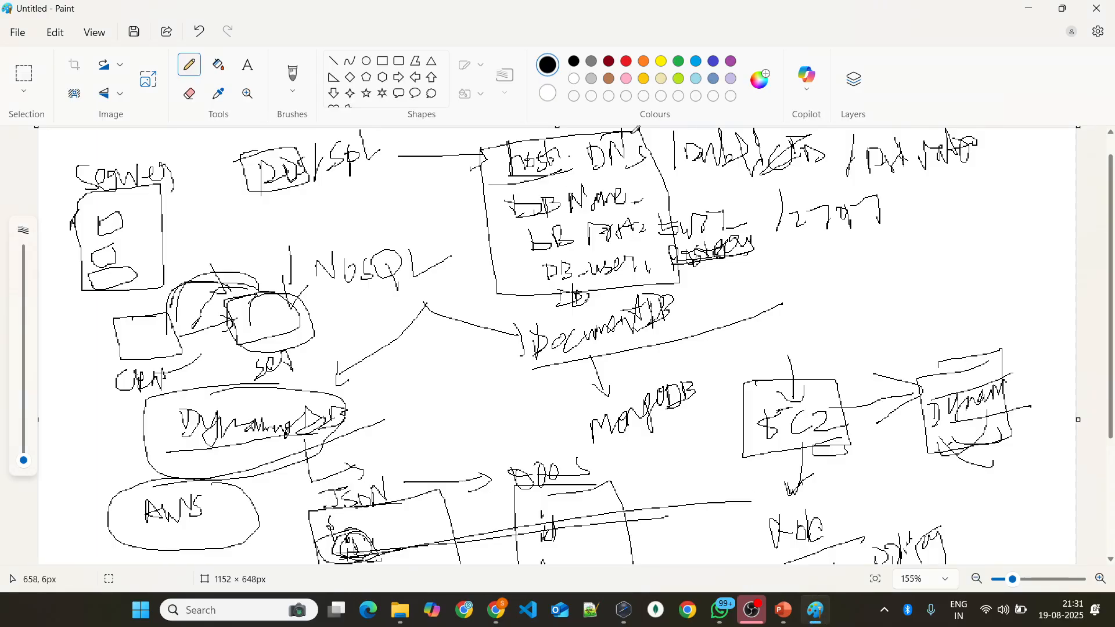
pyautogui.moveTo(603, 132)
pyautogui.mouseDown()
pyautogui.moveTo(506, 149)
pyautogui.moveTo(531, 303)
pyautogui.moveTo(665, 255)
pyautogui.moveTo(525, 145)
pyautogui.moveTo(454, 183)
pyautogui.mouseUp()
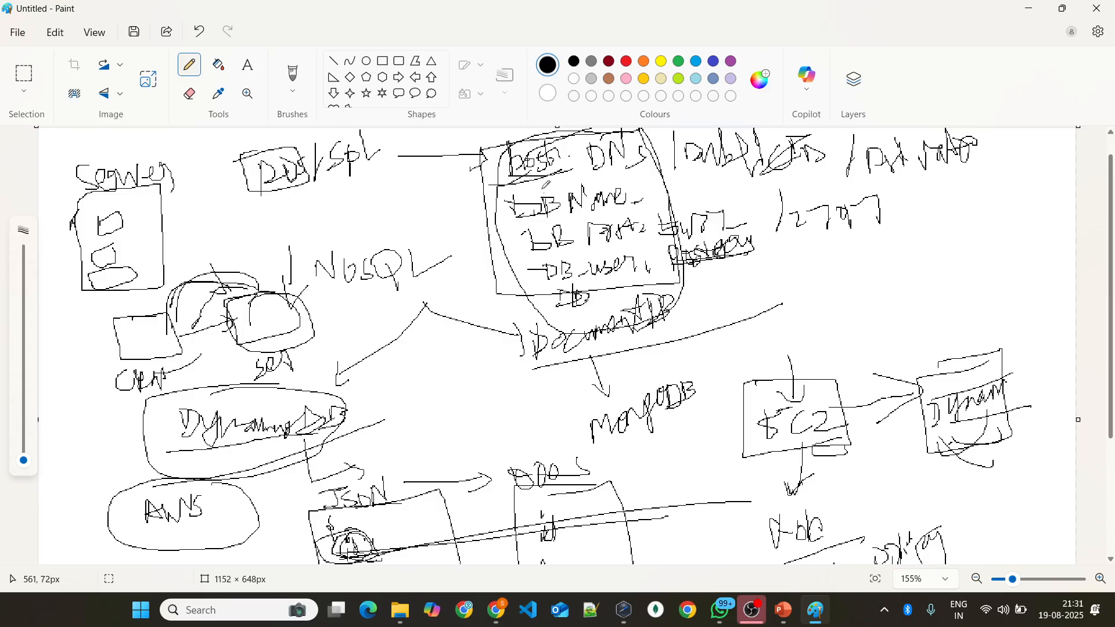
pyautogui.moveTo(527, 193)
pyautogui.mouseDown()
pyautogui.moveTo(548, 307)
pyautogui.moveTo(560, 286)
pyautogui.mouseUp()
# Step: Return to the AWS console in Chrome and leave the cache creation form for the Amazon ElastiCache home page
pyautogui.hotkey('alt', 'Tab')
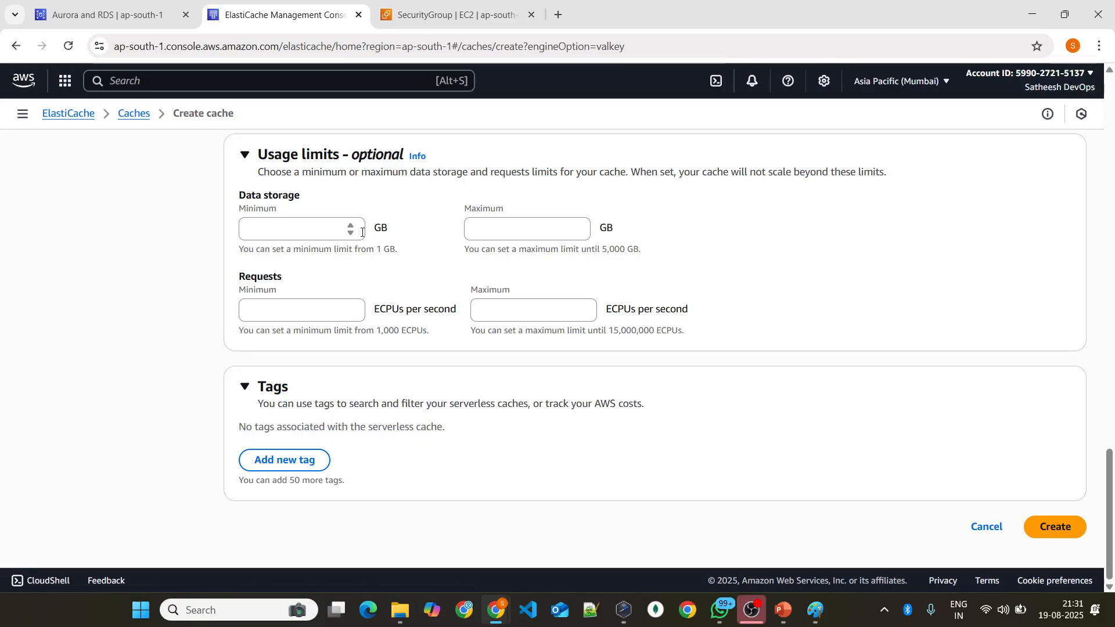
pyautogui.click(141, 116)
pyautogui.click(65, 114)
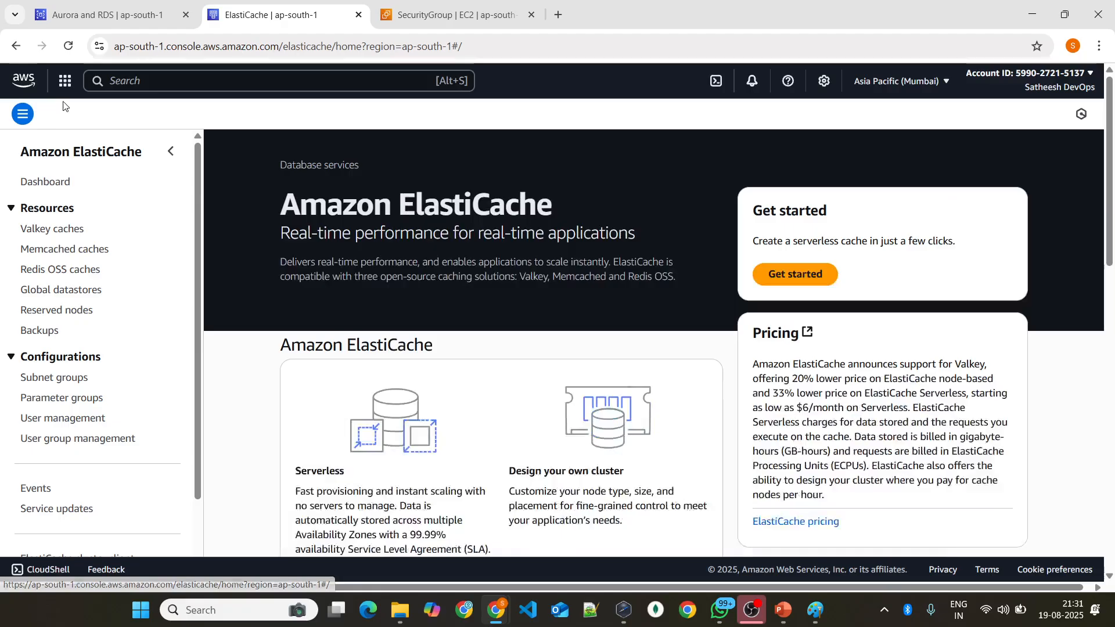
# Step: Switch to the AWS.pptx presentation in PowerPoint and advance past the DynamoDB slides to the Amazon Route 53 title slide
pyautogui.click(783, 610)
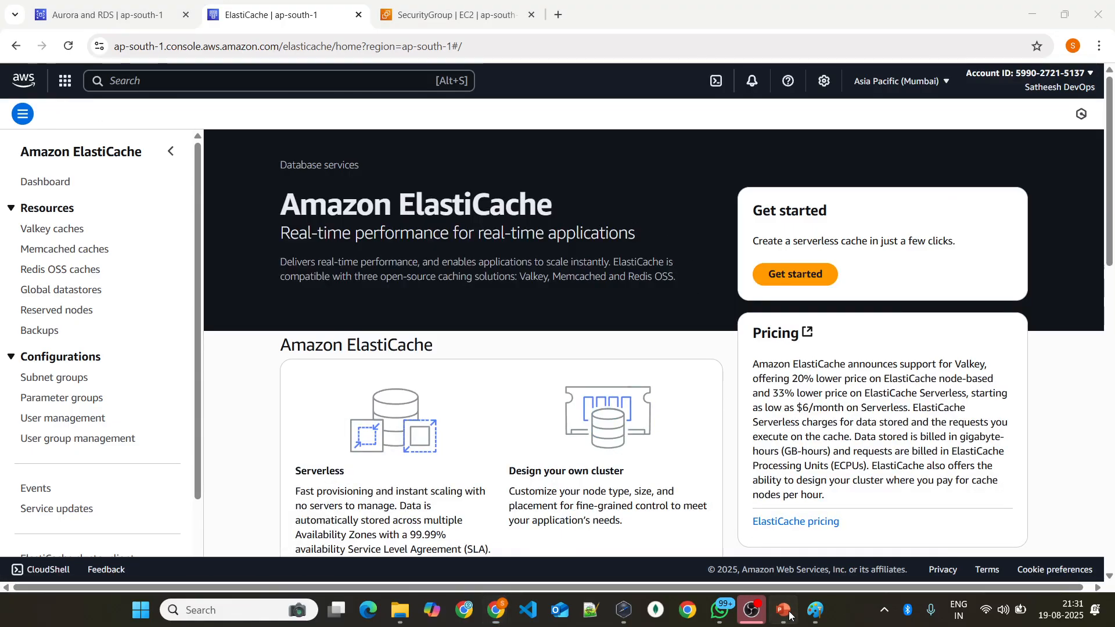
pyautogui.scroll(-8, 522, 259)
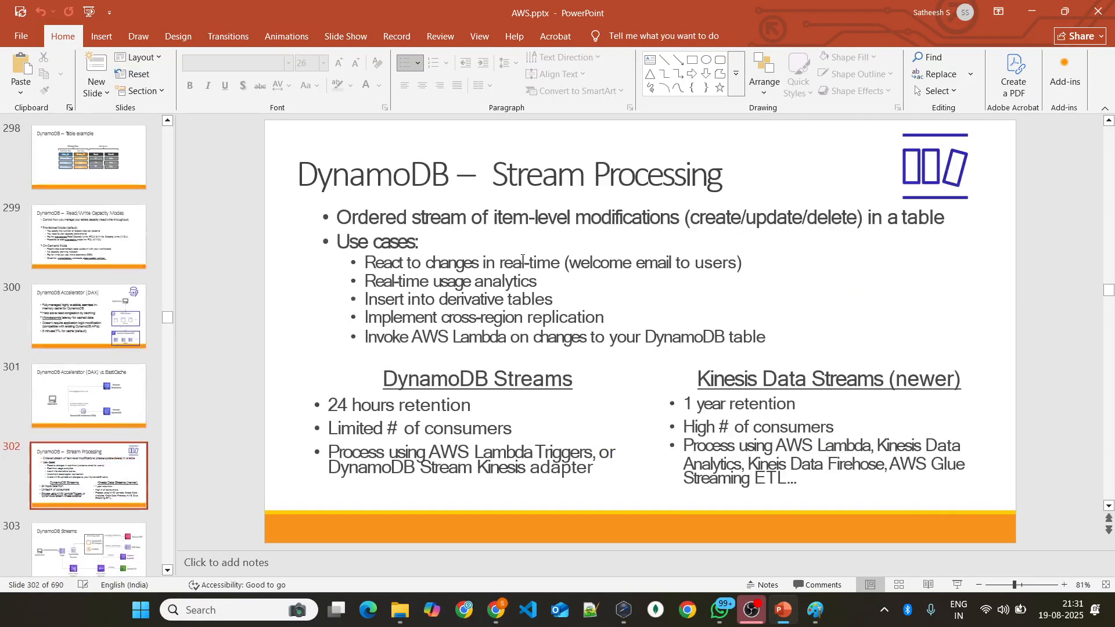
pyautogui.scroll(-3, 522, 254)
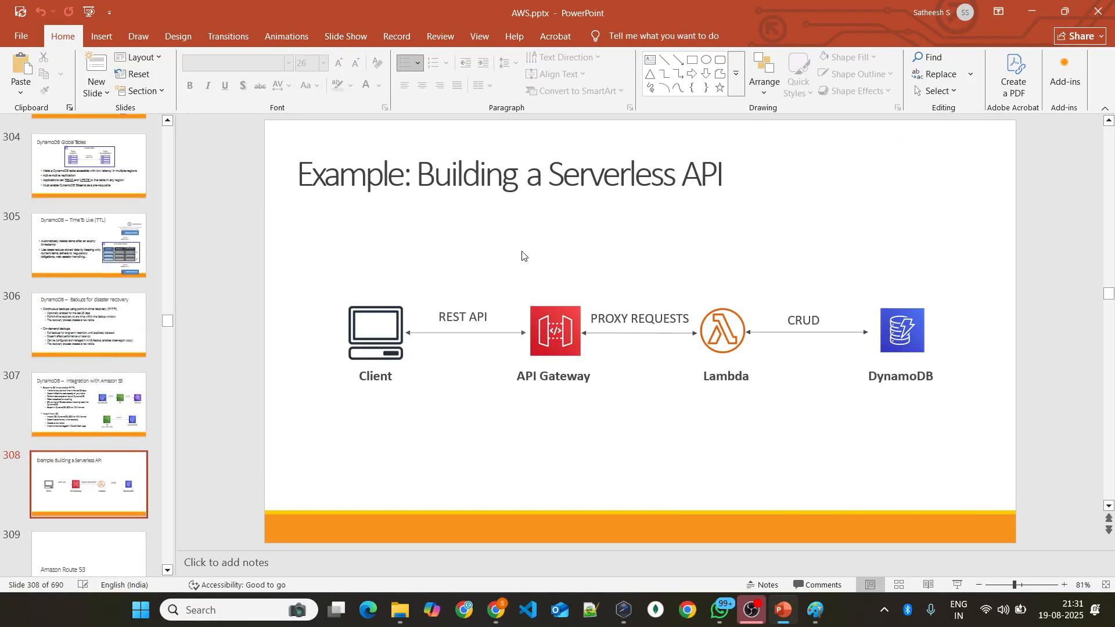
pyautogui.scroll(1, 522, 253)
pyautogui.scroll(-2, 522, 253)
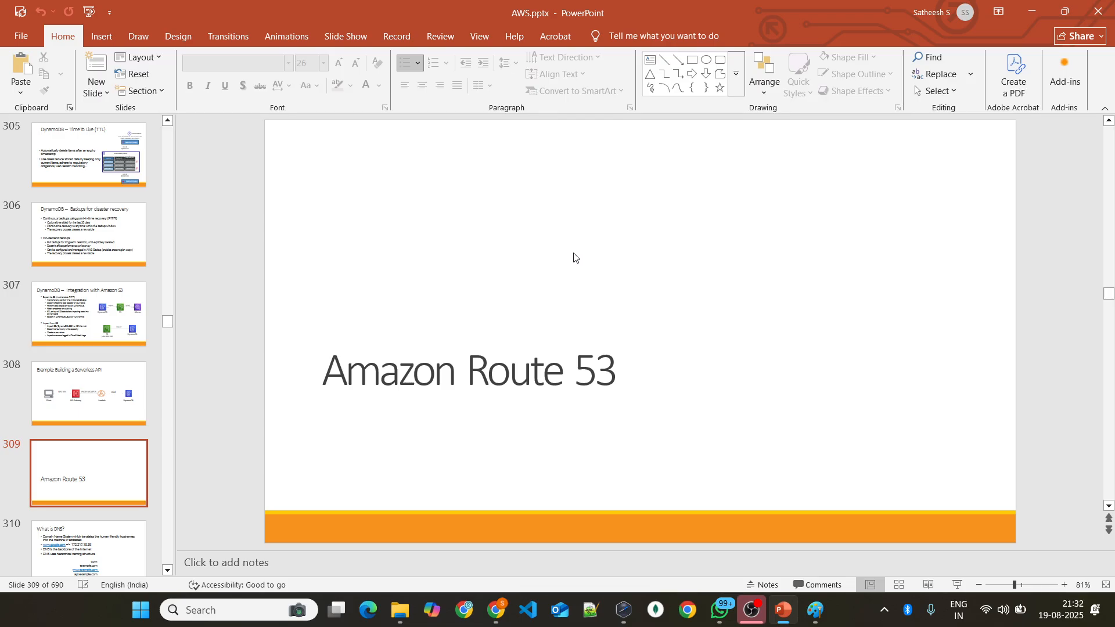
# Step: Switch to Paint, erase the entire old database sketch with a large eraser, and reselect the pencil
pyautogui.hotkey('alt', 'Tab')
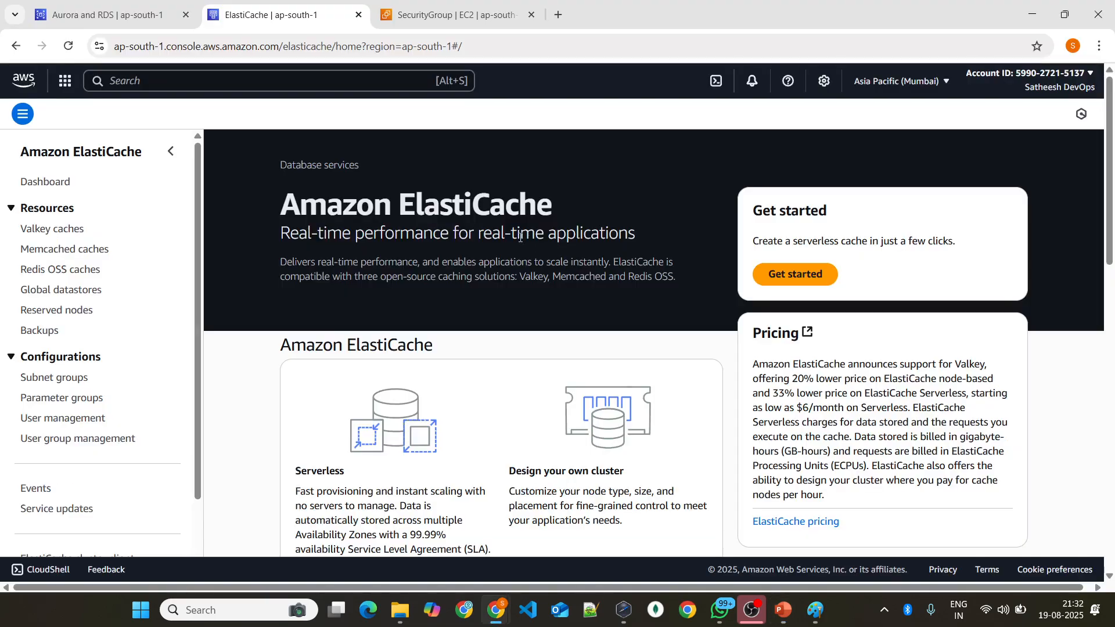
pyautogui.click(821, 612)
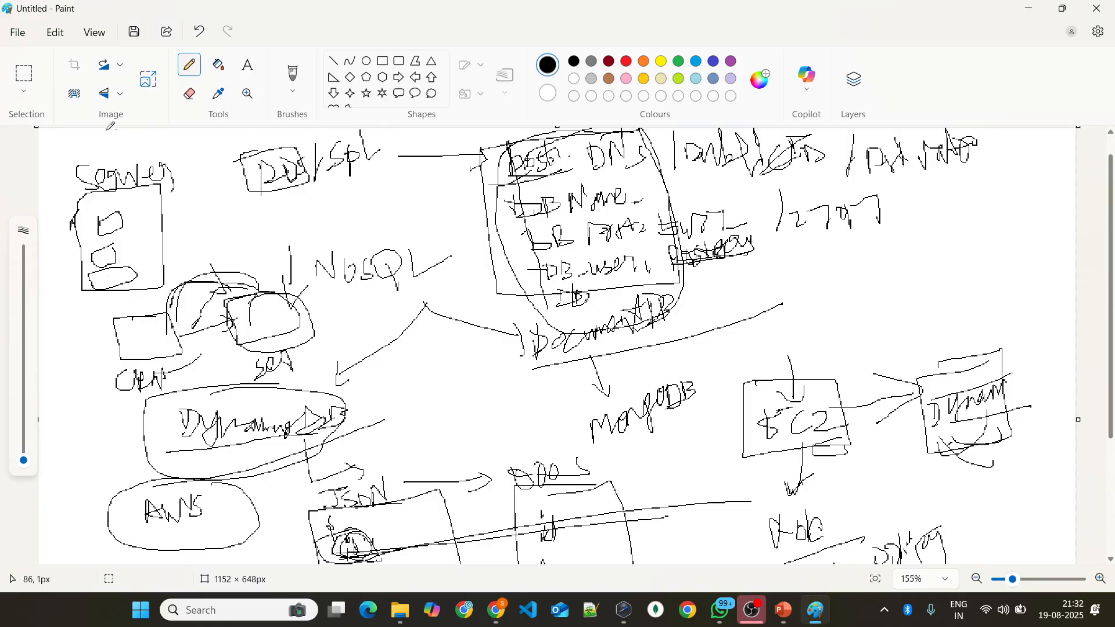
pyautogui.moveTo(23, 461)
pyautogui.mouseDown()
pyautogui.moveTo(23, 251)
pyautogui.moveTo(23, 459)
pyautogui.moveTo(23, 265)
pyautogui.mouseUp()
pyautogui.click(184, 97)
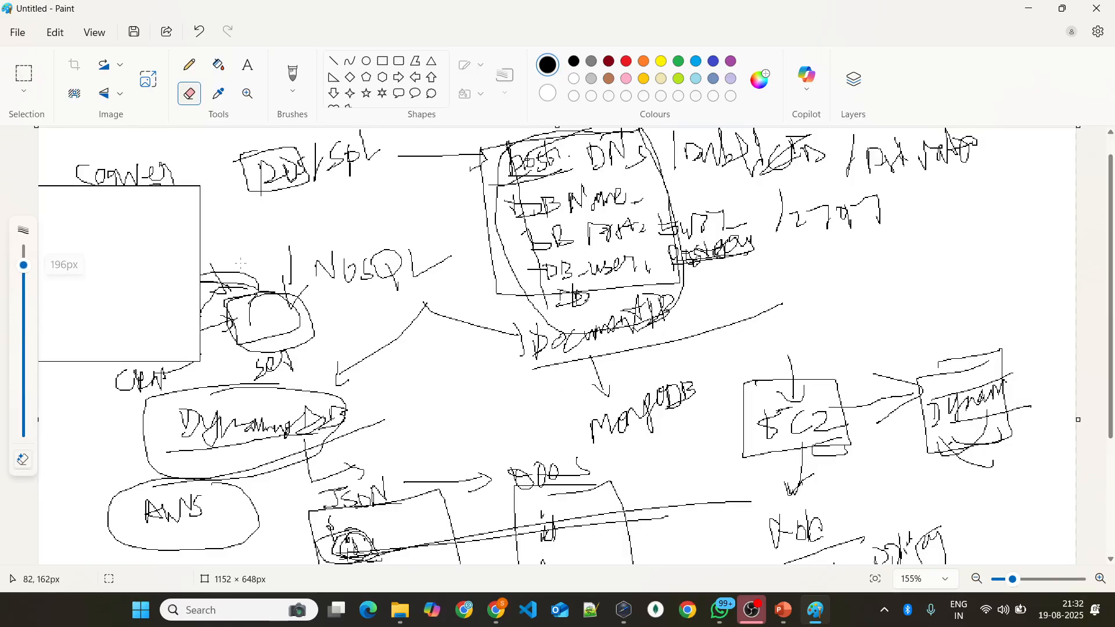
pyautogui.moveTo(119, 169); pyautogui.dragTo(588, 161)
pyautogui.moveTo(407, 171)
pyautogui.mouseDown()
pyautogui.moveTo(557, 345)
pyautogui.moveTo(993, 168)
pyautogui.moveTo(465, 306)
pyautogui.moveTo(1012, 346)
pyautogui.mouseUp()
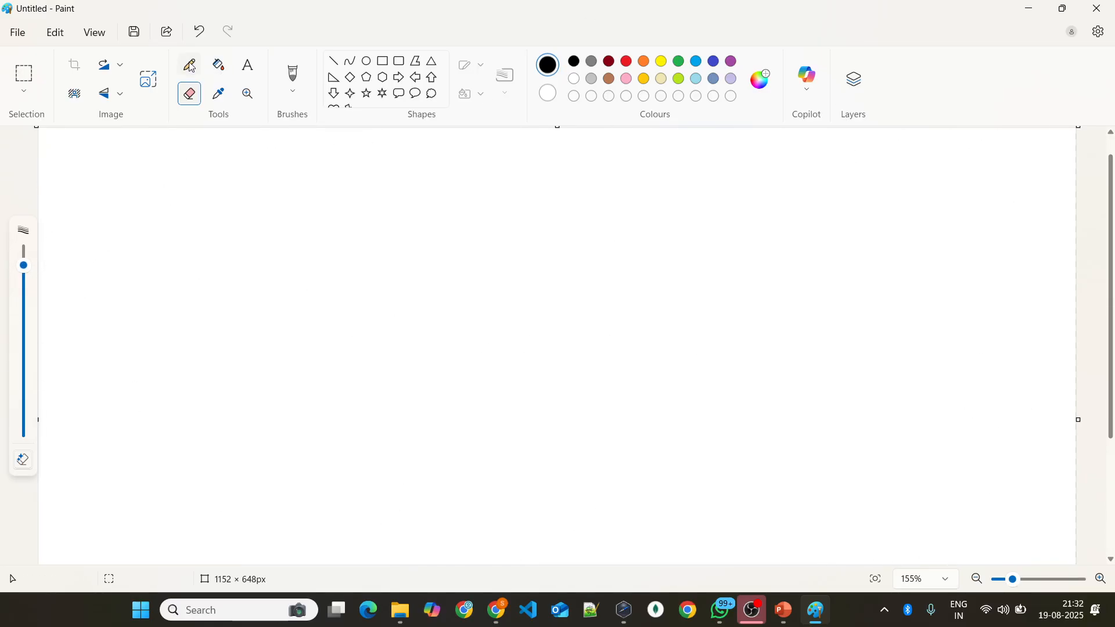
pyautogui.click(190, 65)
# Step: Switch back to PowerPoint to show the Amazon Route 53 title slide
pyautogui.hotkey('alt', 'Tab')
pyautogui.hotkey('alt', 'Tab')
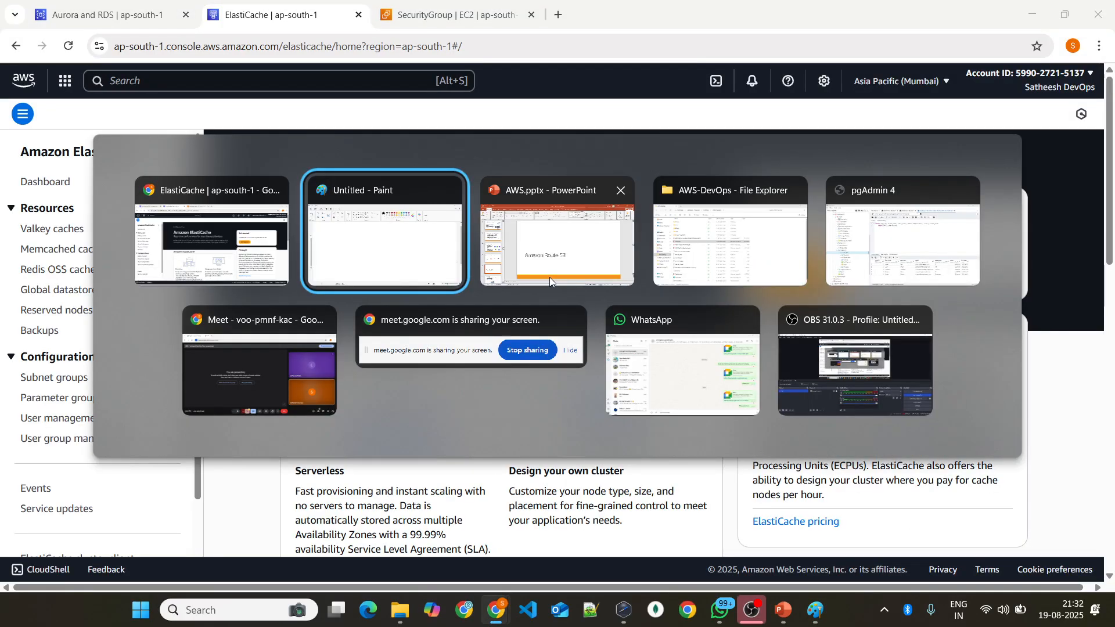
pyautogui.click(550, 277)
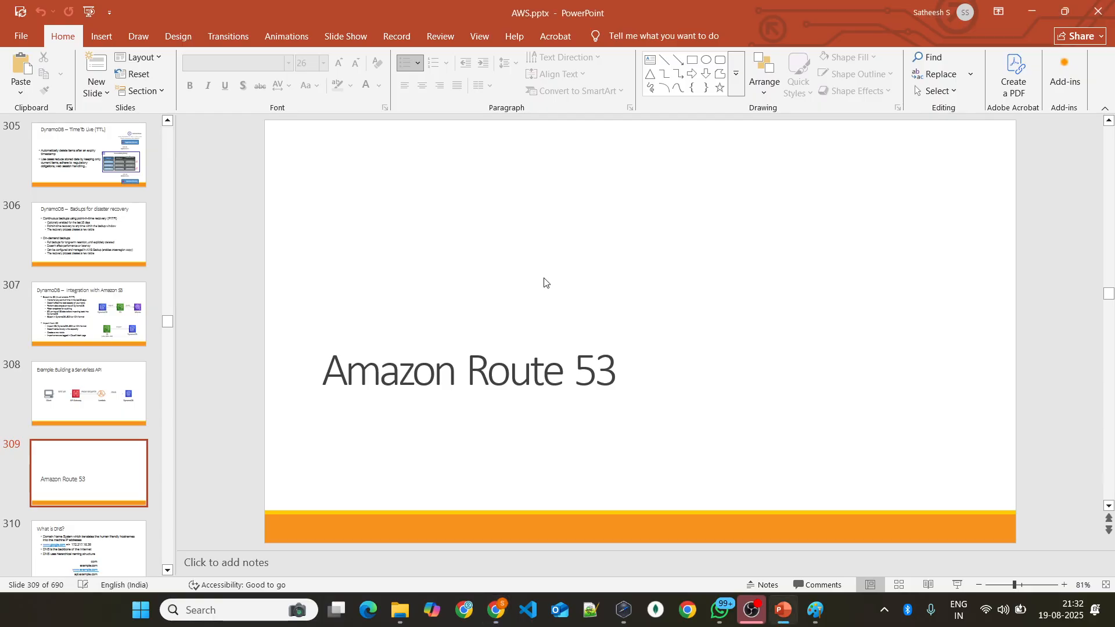
pyautogui.hotkey('alt', 'Tab')
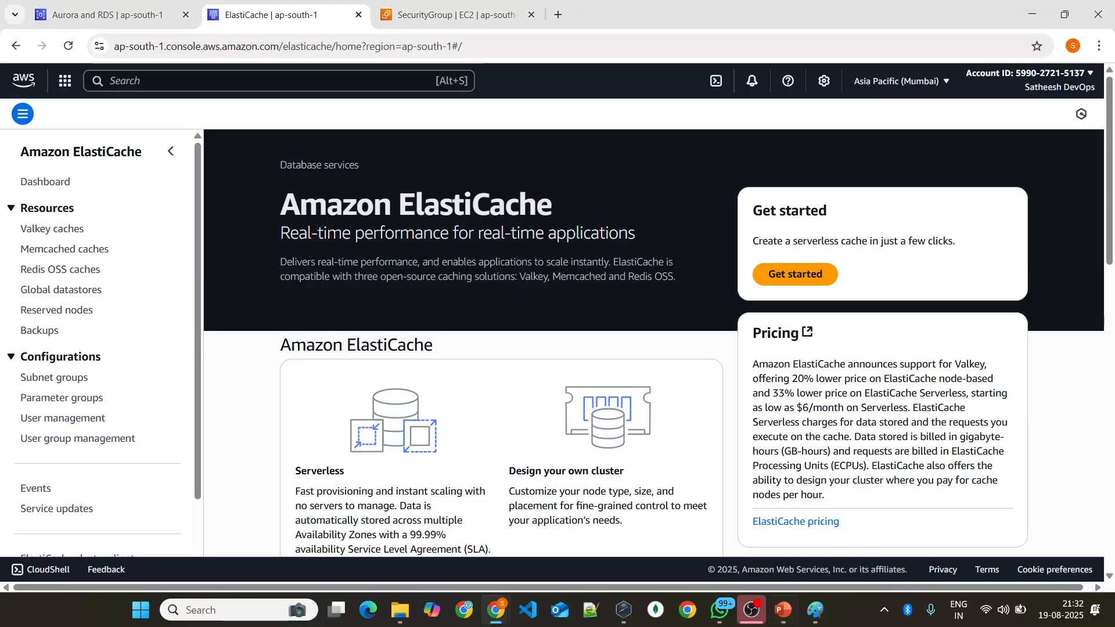
# Step: Return to Paint and handwrite the domain name Phoenix techno.com on the blank canvas, with an underline beneath it
pyautogui.click(815, 610)
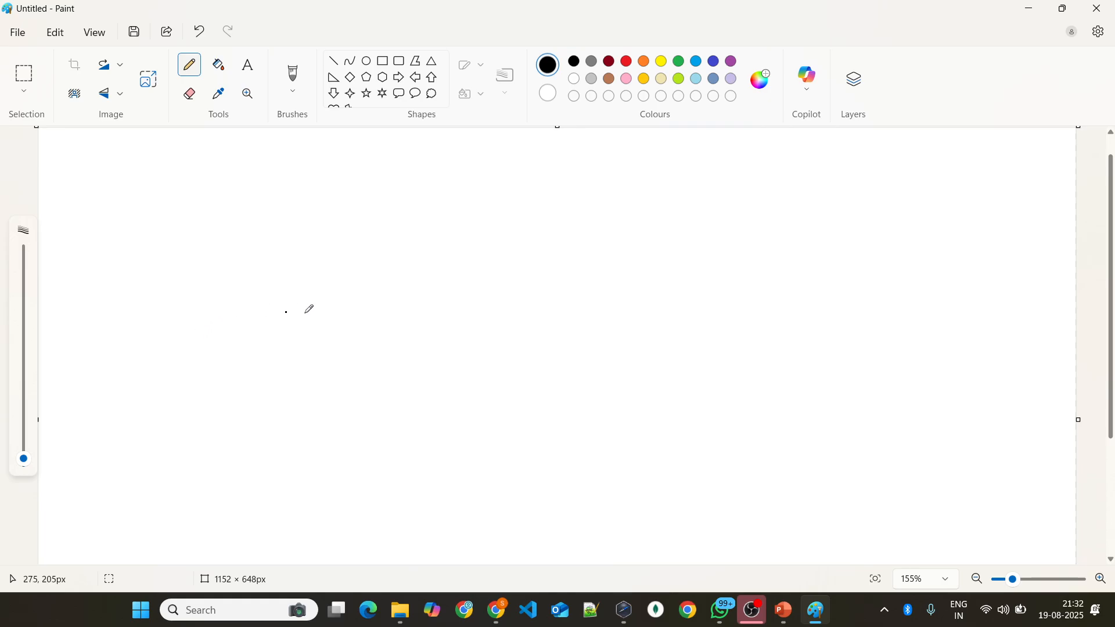
pyautogui.moveTo(227, 285)
pyautogui.mouseDown()
pyautogui.moveTo(227, 300)
pyautogui.moveTo(266, 293)
pyautogui.moveTo(266, 309)
pyautogui.moveTo(324, 286)
pyautogui.moveTo(366, 297)
pyautogui.moveTo(415, 292)
pyautogui.moveTo(420, 278)
pyautogui.moveTo(445, 282)
pyautogui.mouseUp()
pyautogui.moveTo(223, 330); pyautogui.dragTo(451, 290)
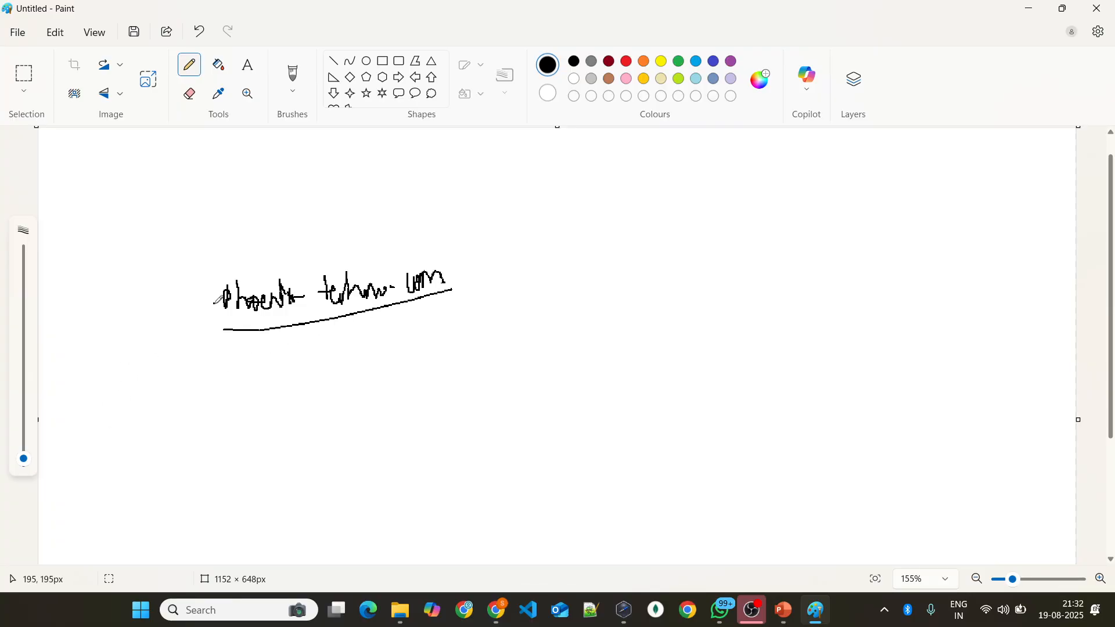
# Step: Draw an elbow arrow from the domain name to a rectangular box and label the box webpage
pyautogui.moveTo(335, 327); pyautogui.dragTo(415, 397)
pyautogui.moveTo(391, 386)
pyautogui.mouseDown()
pyautogui.moveTo(393, 415)
pyautogui.moveTo(465, 443)
pyautogui.moveTo(447, 348)
pyautogui.moveTo(514, 332)
pyautogui.moveTo(530, 314)
pyautogui.moveTo(548, 335)
pyautogui.mouseUp()
pyautogui.moveTo(547, 334); pyautogui.dragTo(566, 305)
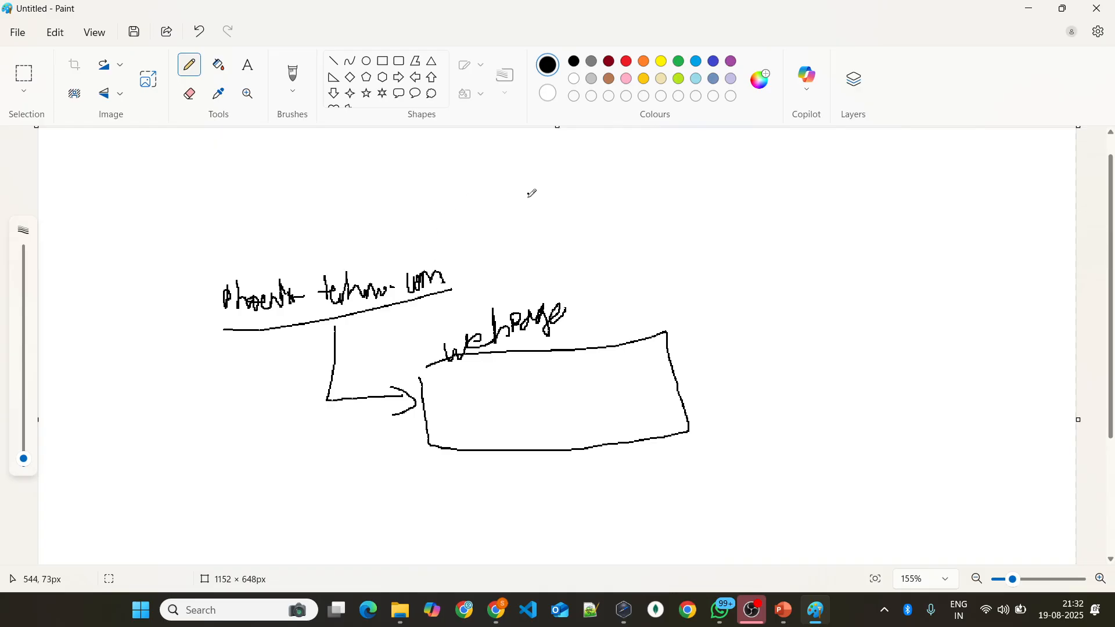
# Step: Draw a box labelled DNS with Public IP written beneath it, underline the domain name again and add an arrow pointing toward the box
pyautogui.moveTo(715, 155)
pyautogui.mouseDown()
pyautogui.moveTo(623, 224)
pyautogui.moveTo(716, 145)
pyautogui.moveTo(759, 192)
pyautogui.mouseUp()
pyautogui.moveTo(752, 174)
pyautogui.mouseDown()
pyautogui.moveTo(805, 168)
pyautogui.moveTo(791, 191)
pyautogui.mouseUp()
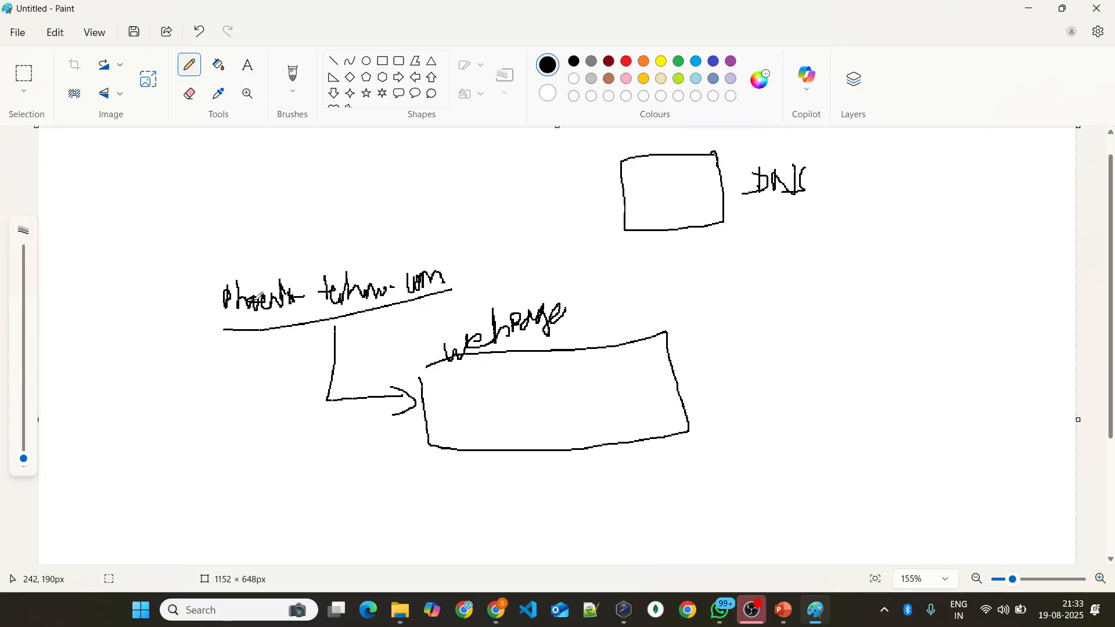
pyautogui.moveTo(220, 322); pyautogui.dragTo(414, 305)
pyautogui.moveTo(643, 254)
pyautogui.mouseDown()
pyautogui.moveTo(644, 276)
pyautogui.moveTo(669, 263)
pyautogui.moveTo(645, 271)
pyautogui.mouseUp()
pyautogui.moveTo(456, 275); pyautogui.dragTo(534, 271)
pyautogui.moveTo(522, 264)
pyautogui.mouseDown()
pyautogui.moveTo(547, 263)
pyautogui.moveTo(510, 287)
pyautogui.mouseUp()
pyautogui.moveTo(672, 256)
pyautogui.mouseDown()
pyautogui.moveTo(676, 269)
pyautogui.moveTo(705, 258)
pyautogui.moveTo(713, 241)
pyautogui.moveTo(769, 256)
pyautogui.moveTo(778, 276)
pyautogui.mouseUp()
pyautogui.moveTo(776, 251)
pyautogui.mouseDown()
pyautogui.moveTo(777, 278)
pyautogui.moveTo(785, 268)
pyautogui.mouseUp()
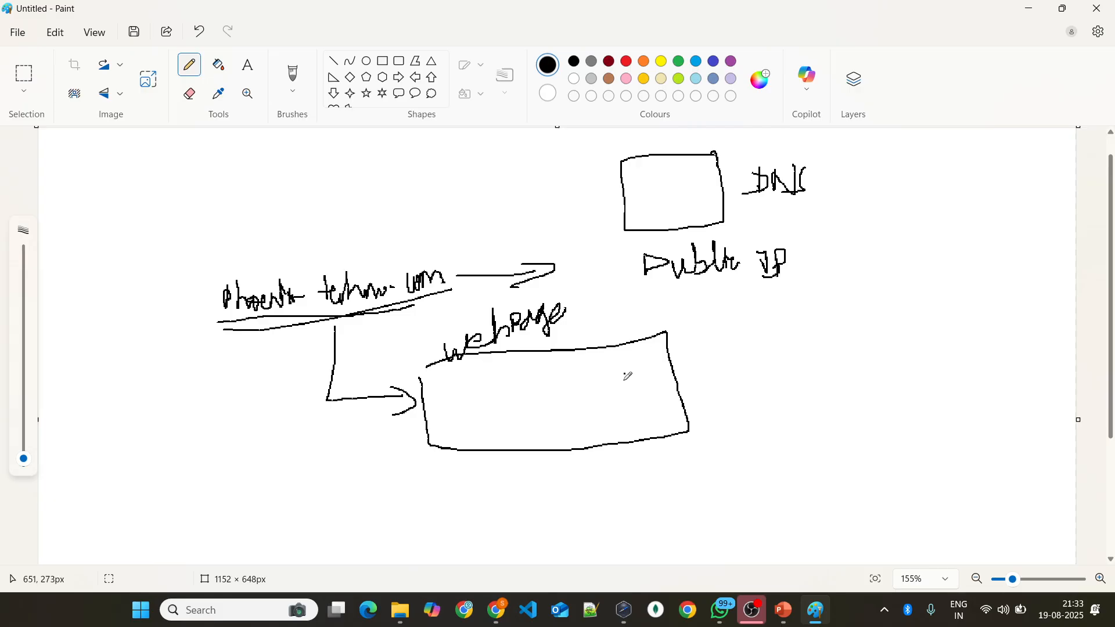
# Step: Circle the DNS box and handwrite a label starting with A to the side of the webpage caption
pyautogui.moveTo(593, 346)
pyautogui.mouseDown()
pyautogui.moveTo(607, 328)
pyautogui.moveTo(611, 344)
pyautogui.mouseUp()
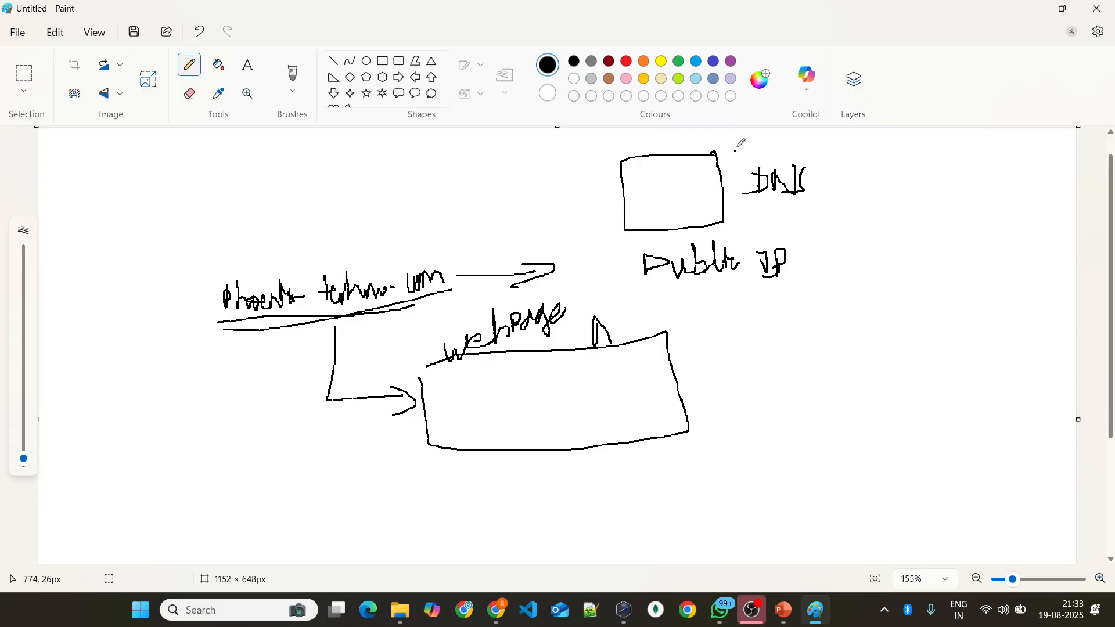
pyautogui.moveTo(720, 149)
pyautogui.mouseDown()
pyautogui.moveTo(674, 149)
pyautogui.moveTo(617, 204)
pyautogui.moveTo(734, 177)
pyautogui.moveTo(691, 150)
pyautogui.mouseUp()
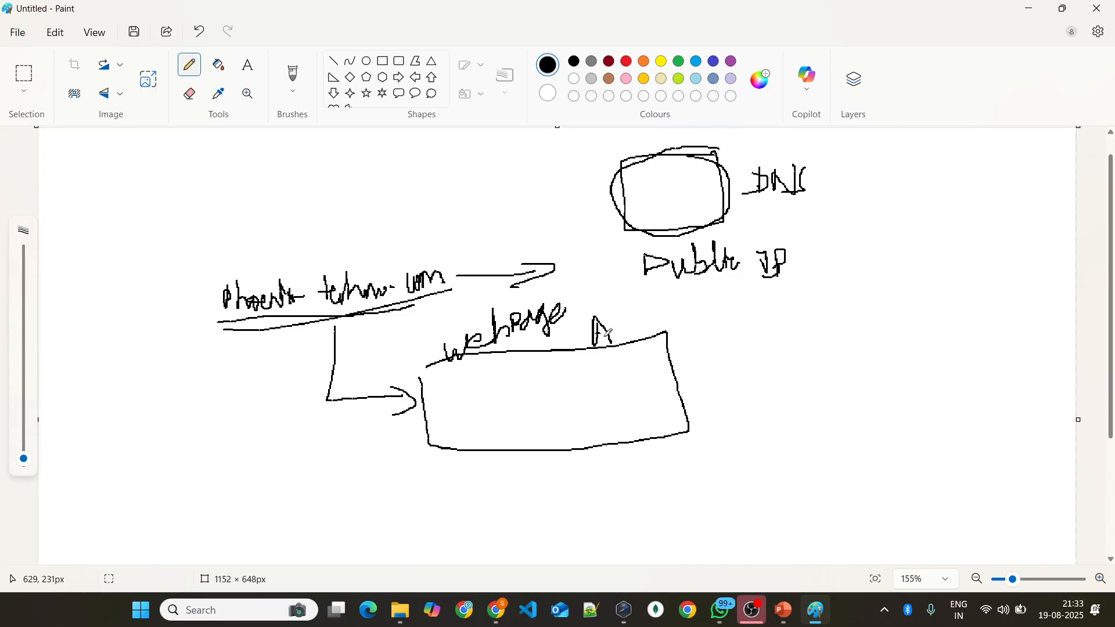
pyautogui.moveTo(612, 323)
pyautogui.mouseDown()
pyautogui.moveTo(636, 333)
pyautogui.moveTo(700, 310)
pyautogui.moveTo(726, 330)
pyautogui.moveTo(772, 307)
pyautogui.moveTo(796, 314)
pyautogui.moveTo(831, 291)
pyautogui.moveTo(845, 302)
pyautogui.moveTo(854, 293)
pyautogui.moveTo(857, 329)
pyautogui.mouseUp()
# Step: Switch to PowerPoint and advance to the What is DNS? slide
pyautogui.hotkey('alt', 'Tab')
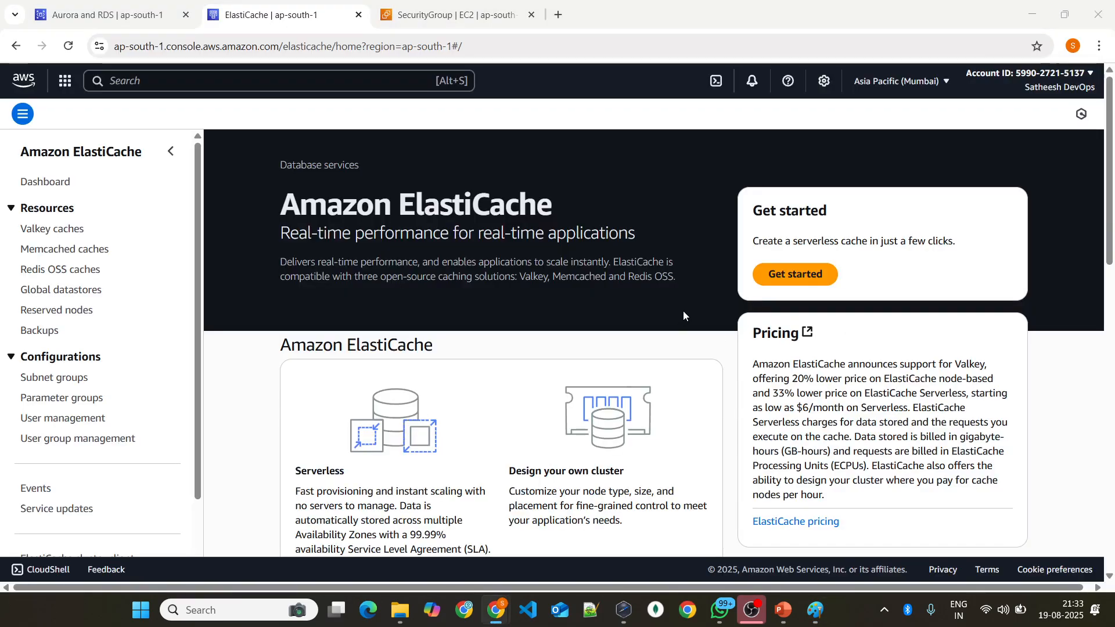
pyautogui.hotkey('alt', 'Tab')
pyautogui.hotkey('alt', 'Tab')
pyautogui.scroll(-1, 554, 316)
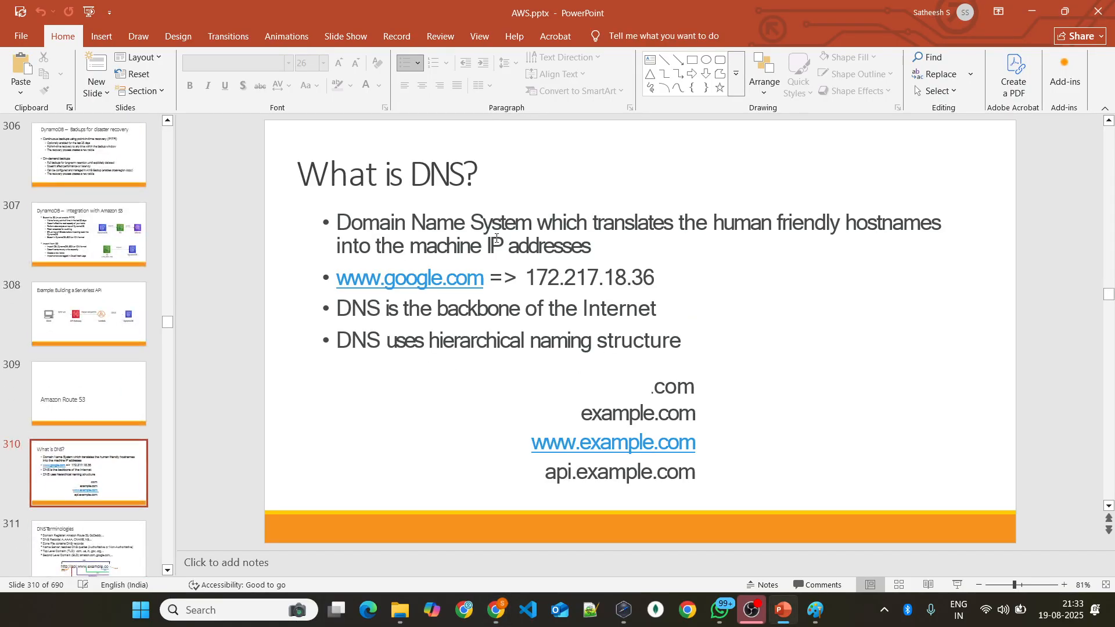
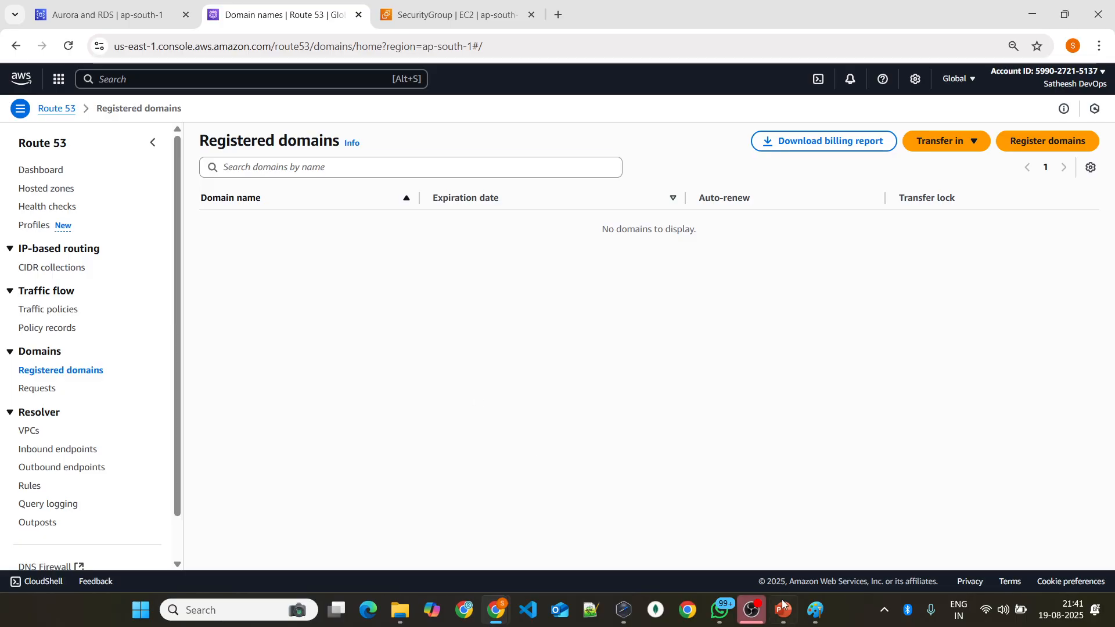
# Step: Switch to Paint to point out the webpage box in the DNS sketch, and return to the Route 53 console in Chrome
pyautogui.click(815, 610)
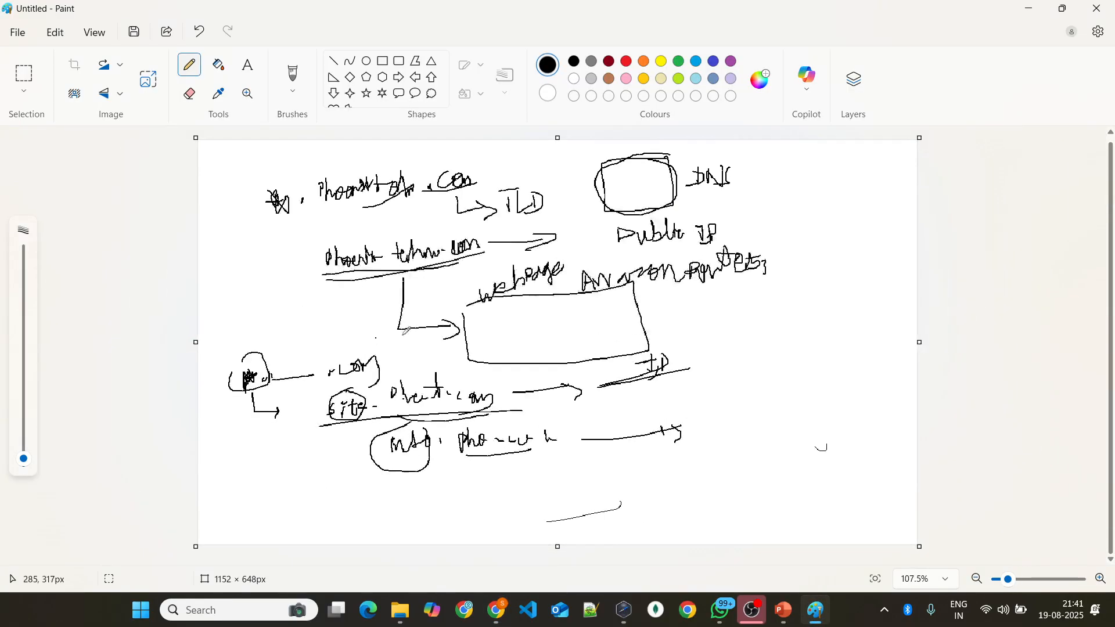
pyautogui.scroll(3, 613, 305)
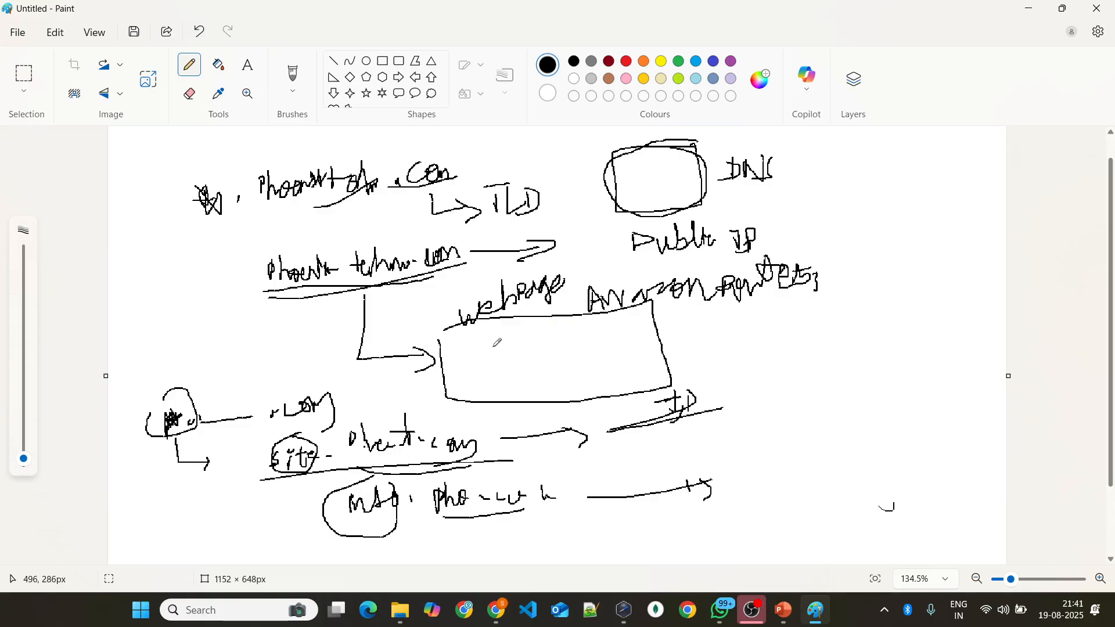
pyautogui.moveTo(662, 368)
pyautogui.mouseDown()
pyautogui.moveTo(685, 360)
pyautogui.moveTo(727, 397)
pyautogui.moveTo(742, 376)
pyautogui.mouseUp()
pyautogui.hotkey('alt', 'Tab')
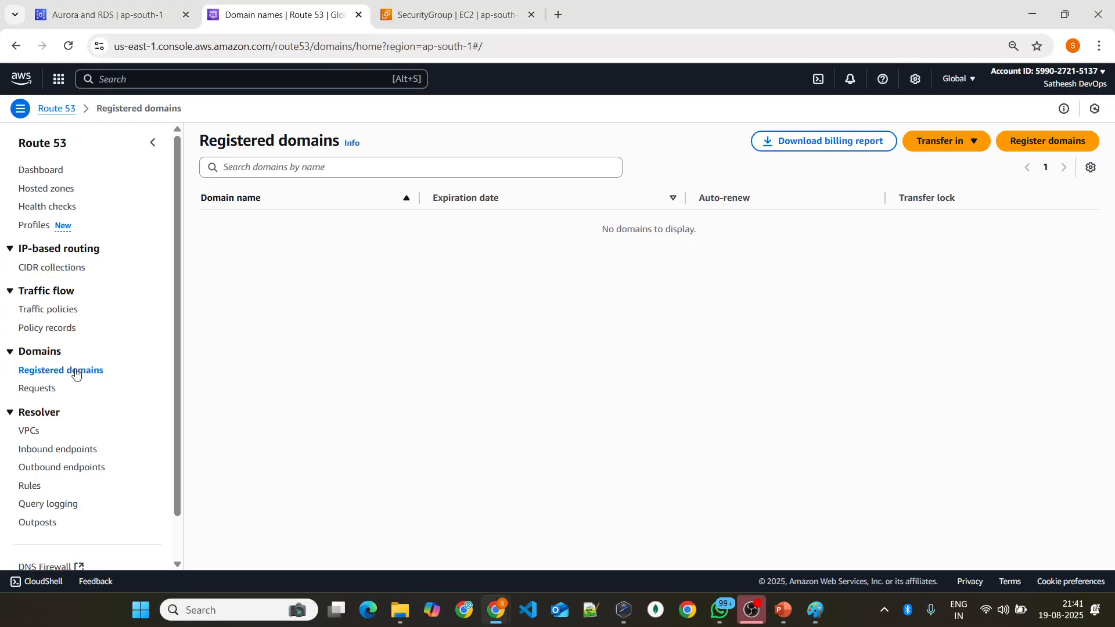
# Step: Open the Route 53 domain registration page from Registered domains and highlight the domain availability check
pyautogui.click(123, 79)
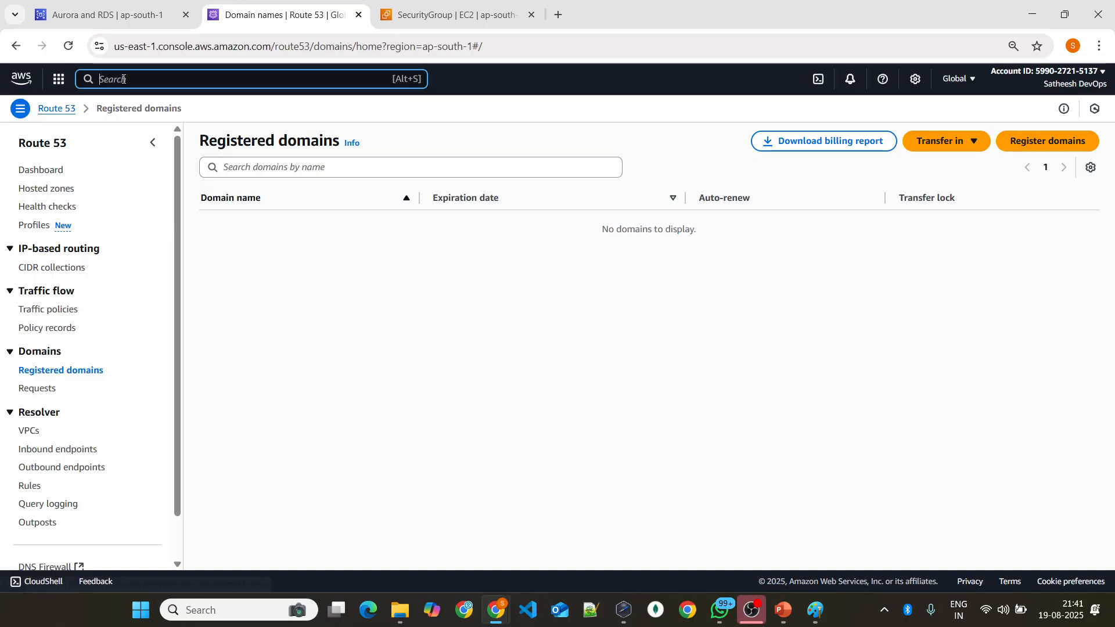
pyautogui.click(61, 371)
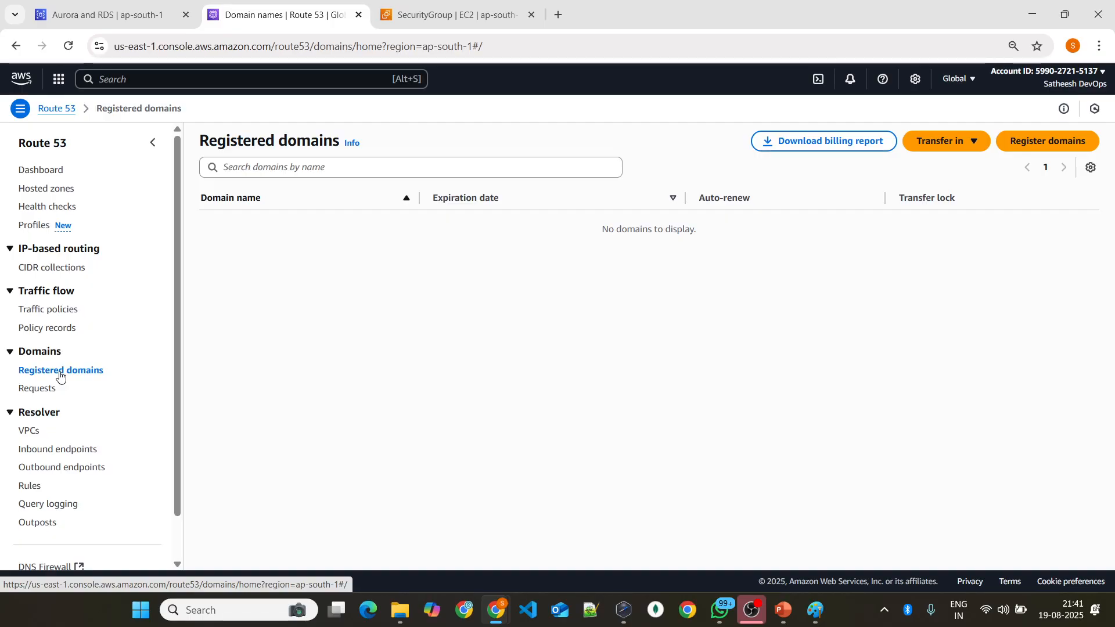
pyautogui.click(1034, 142)
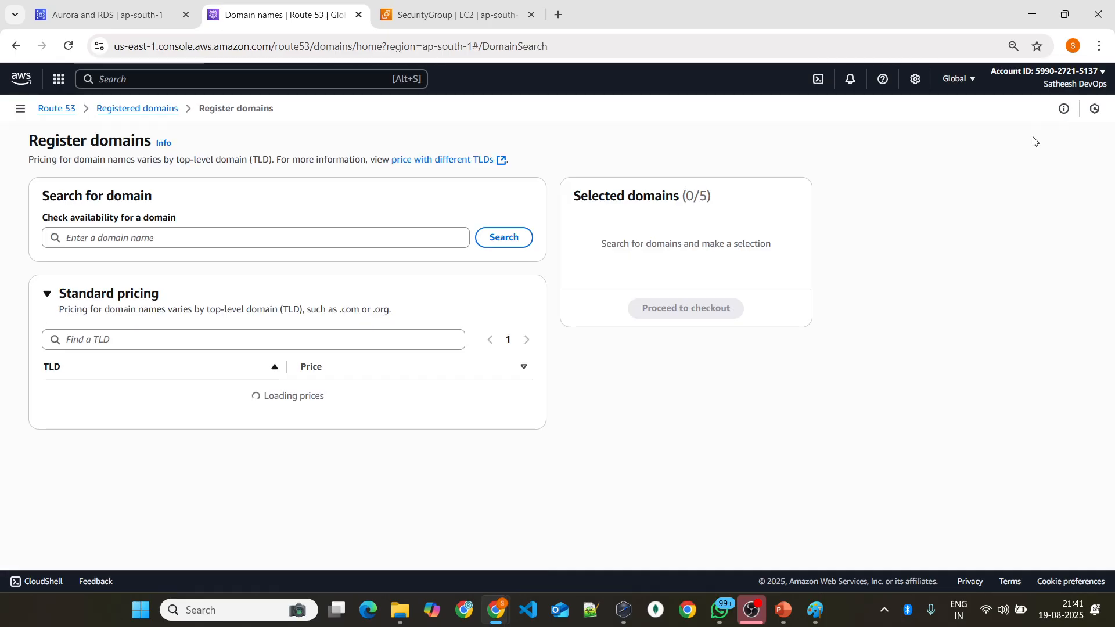
pyautogui.click(153, 233)
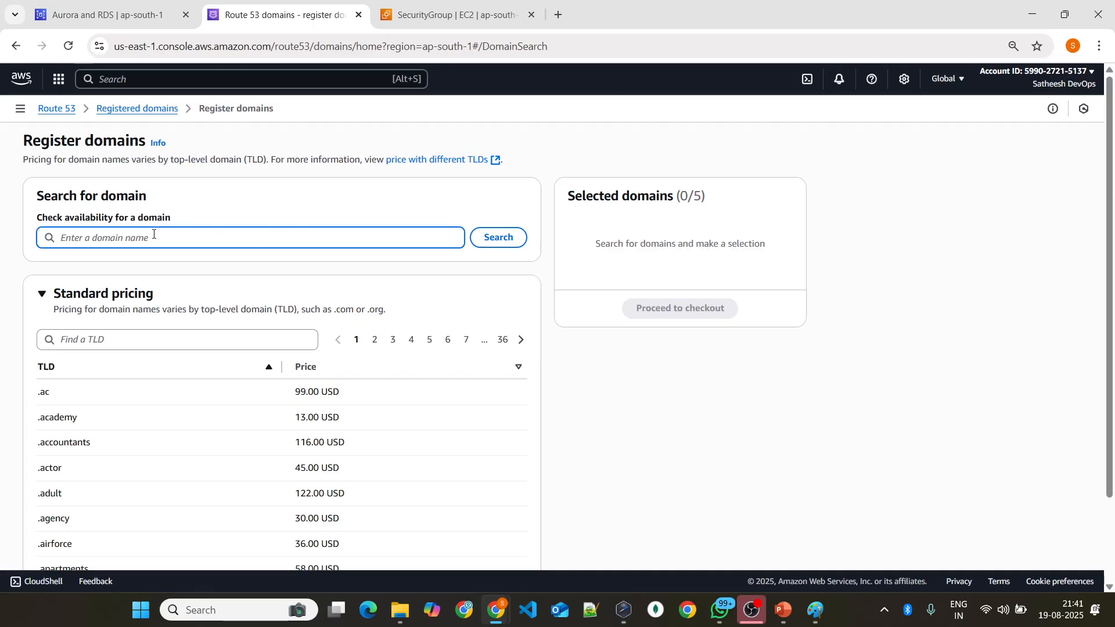
pyautogui.moveTo(44, 221); pyautogui.dragTo(174, 216)
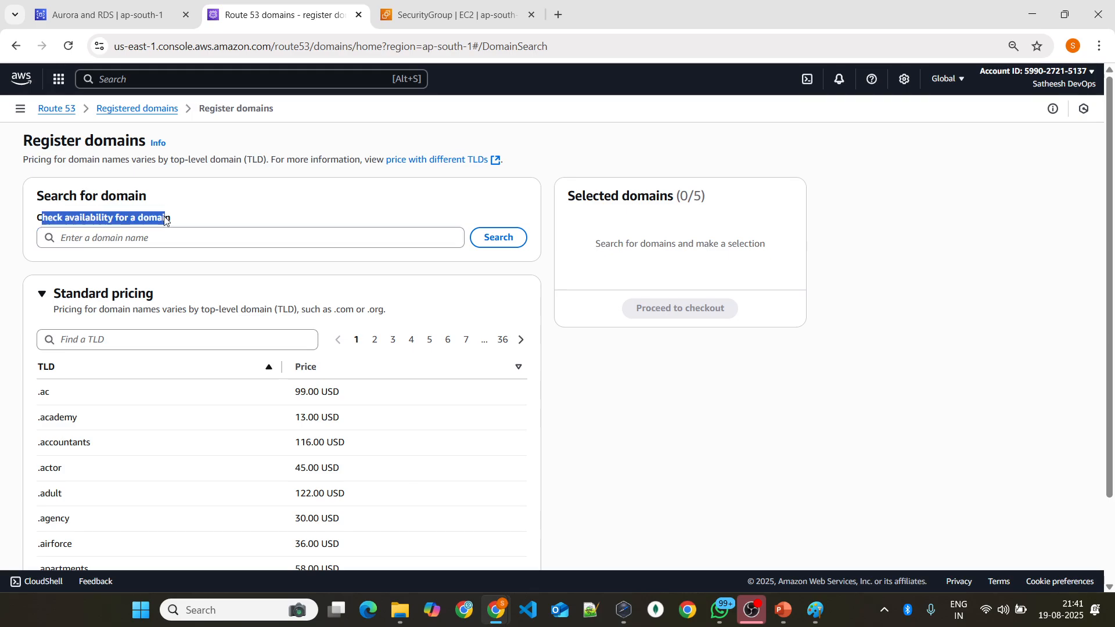
# Step: Examine the standard pricing table, pointing out the yearly prices of TLDs such as .actor, .ac, .associates and .apartments
pyautogui.scroll(-2, 251, 278)
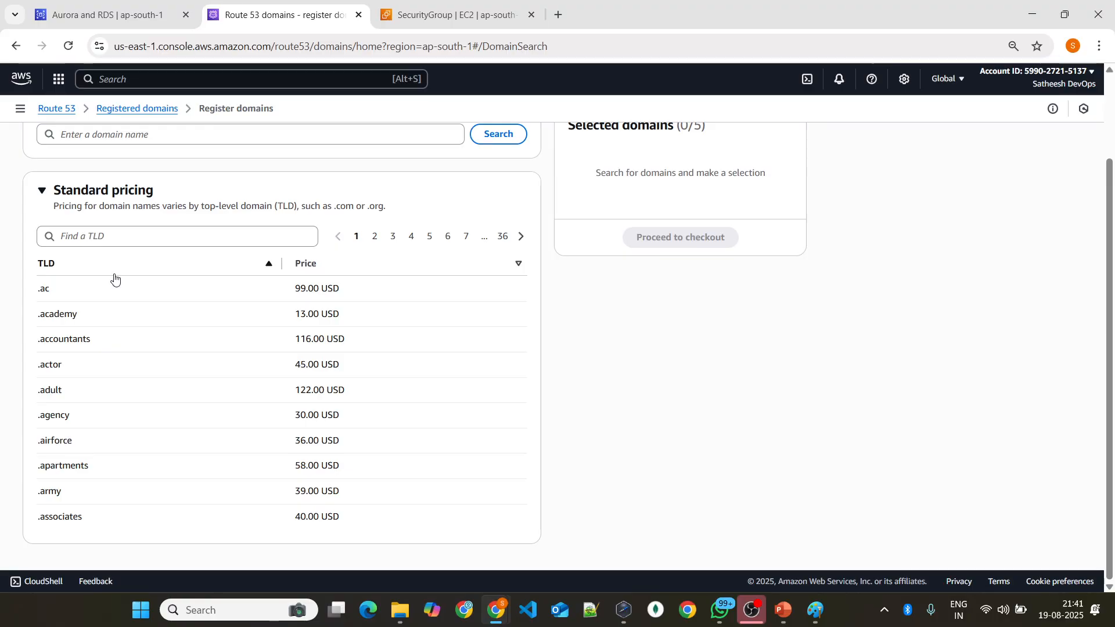
pyautogui.moveTo(308, 360); pyautogui.dragTo(340, 364)
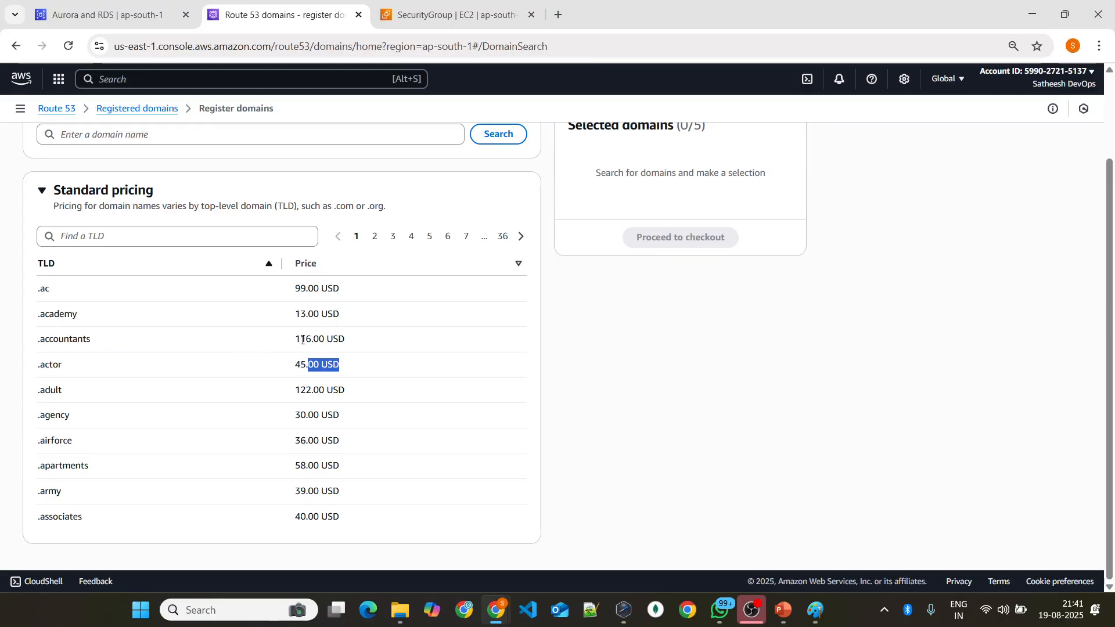
pyautogui.doubleClick(42, 288)
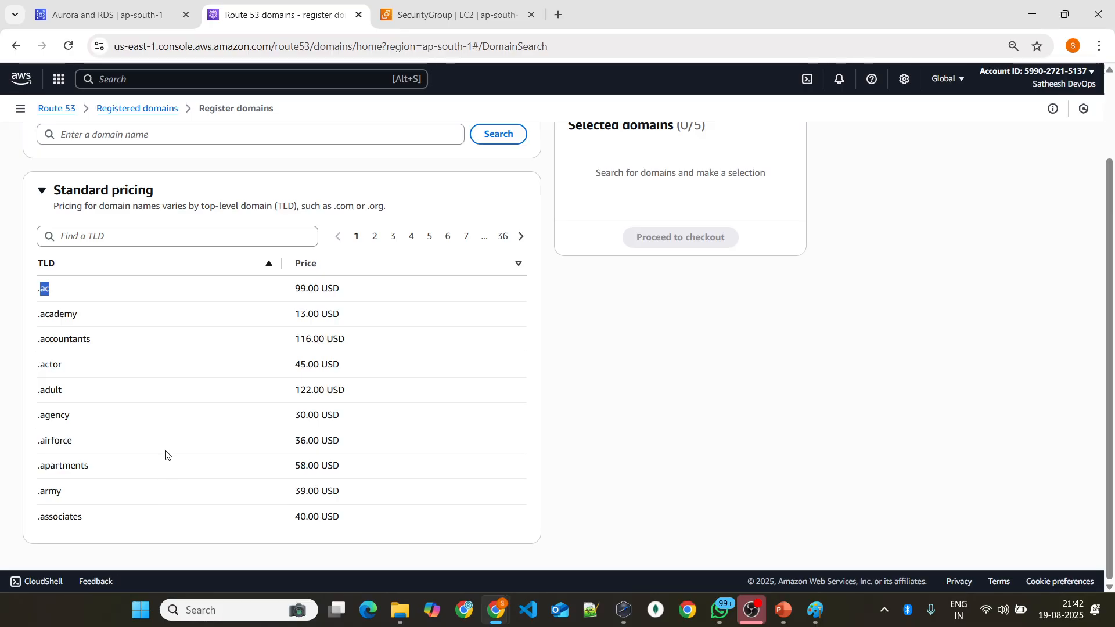
pyautogui.doubleClick(297, 517)
pyautogui.click(299, 493)
pyautogui.doubleClick(299, 493)
pyautogui.tripleClick(303, 465)
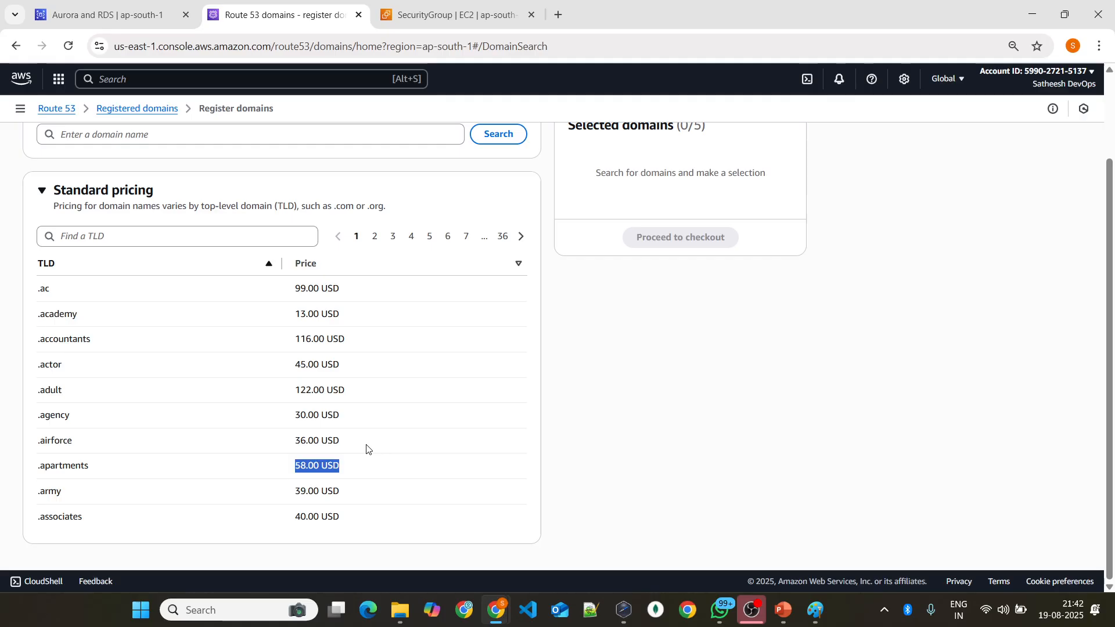
pyautogui.scroll(2, 216, 212)
pyautogui.scroll(-2, 303, 342)
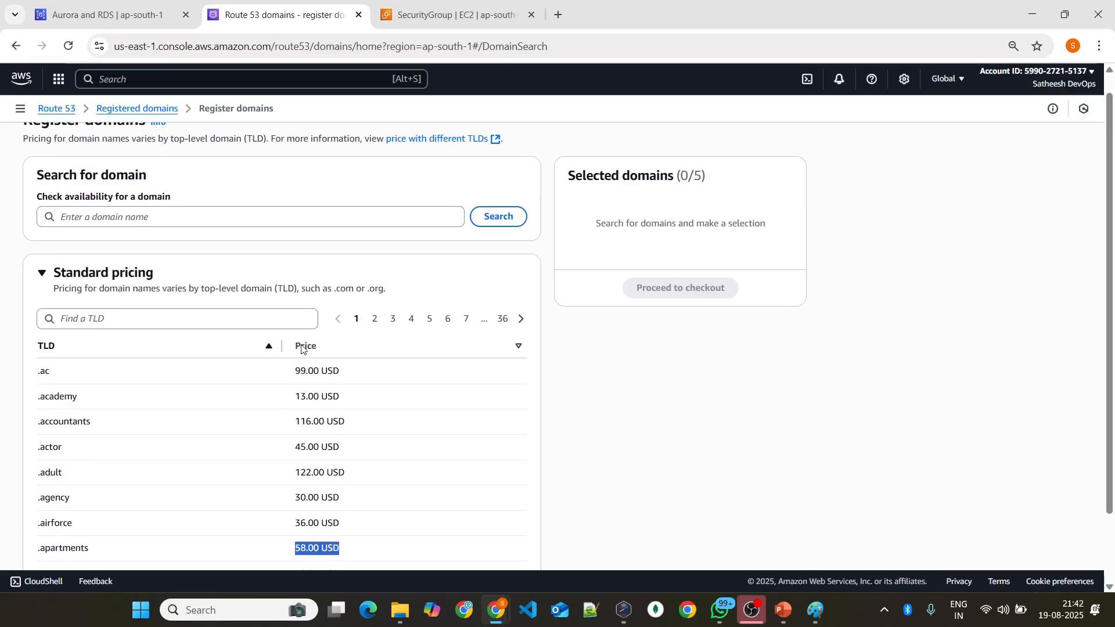
pyautogui.scroll(2, 304, 342)
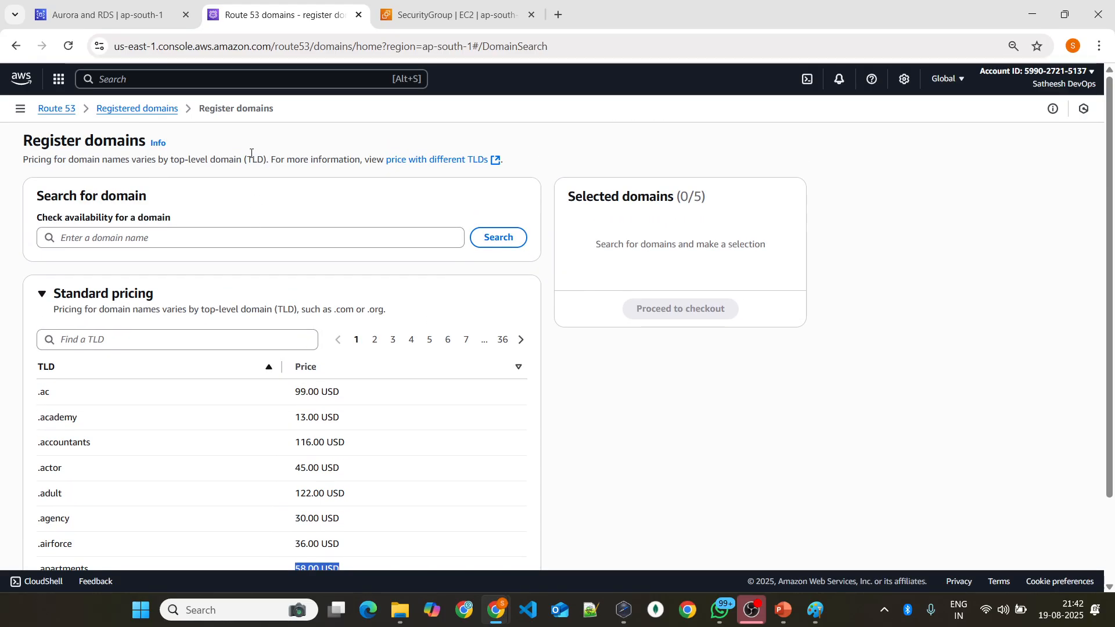
# Step: Reopen the domain registration page from Registered domains, check the availability of phoenix-techno.com and review the suggested domains
pyautogui.click(139, 109)
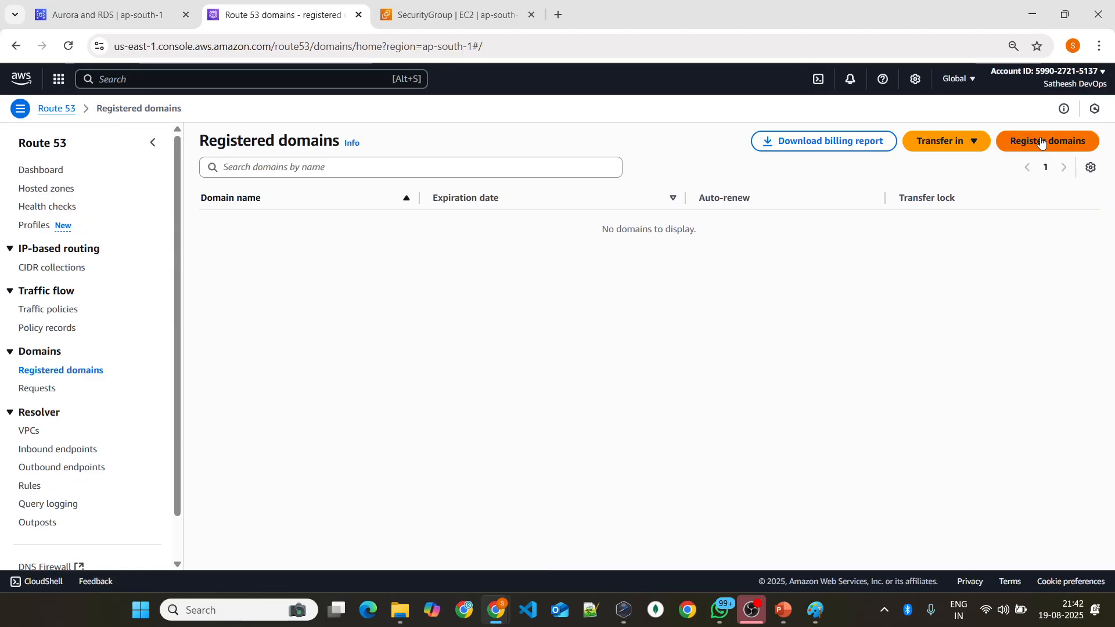
pyautogui.click(1022, 141)
pyautogui.click(259, 240)
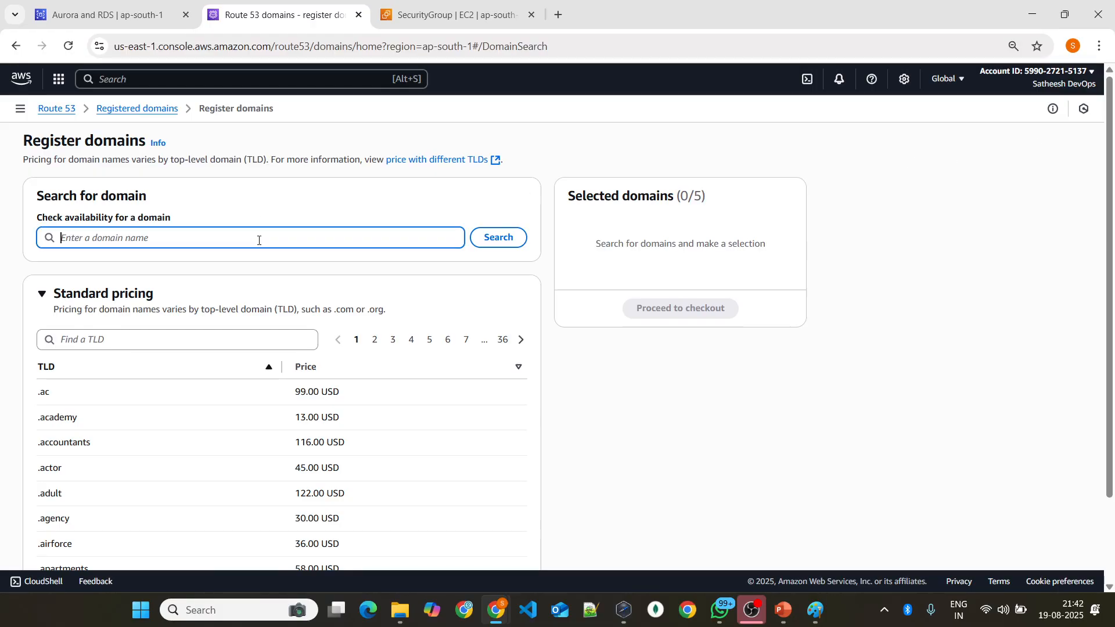
pyautogui.write('\\phoen')
pyautogui.hotkey('ctrl', 'a')
pyautogui.press('BackSpace')
pyautogui.write('p')
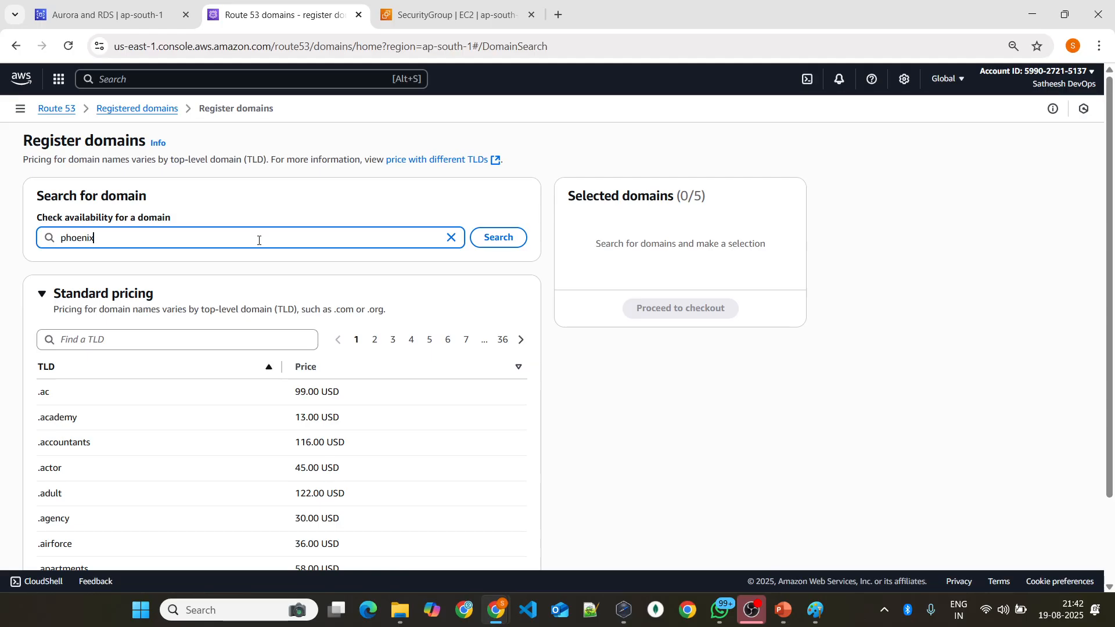
pyautogui.write('hoenix-techno.com')
pyautogui.click(494, 237)
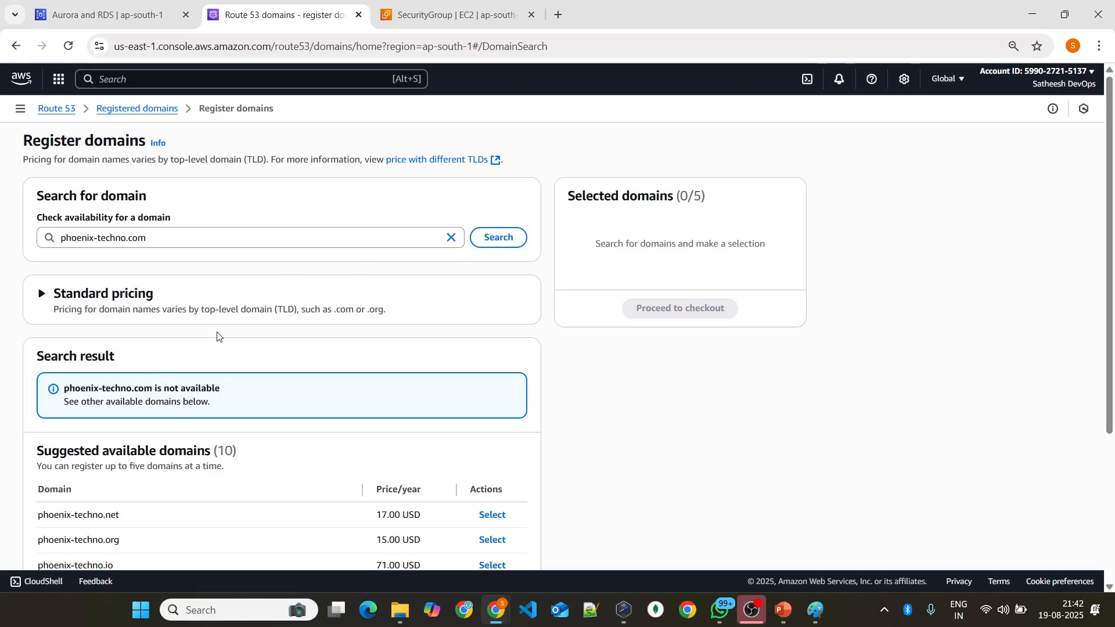
pyautogui.scroll(-2, 172, 381)
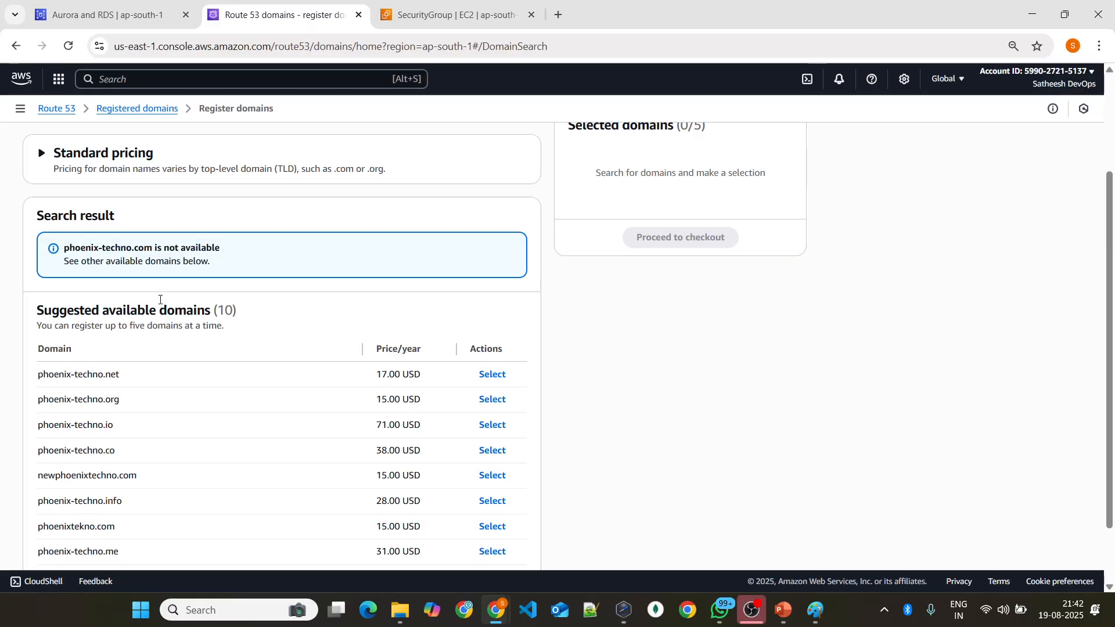
# Step: Change the searched domain name to phoenix-techno.net and check its availability
pyautogui.scroll(3, 166, 235)
pyautogui.click(166, 233)
pyautogui.press('BackSpace')
pyautogui.press('BackSpace')
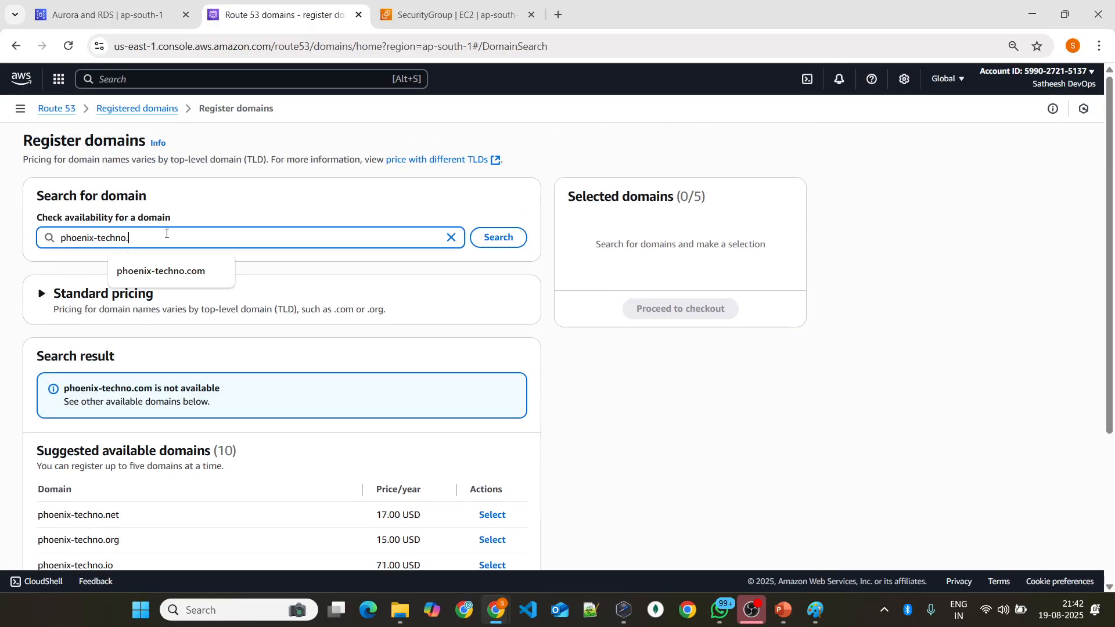
pyautogui.write('net')
pyautogui.press('Return')
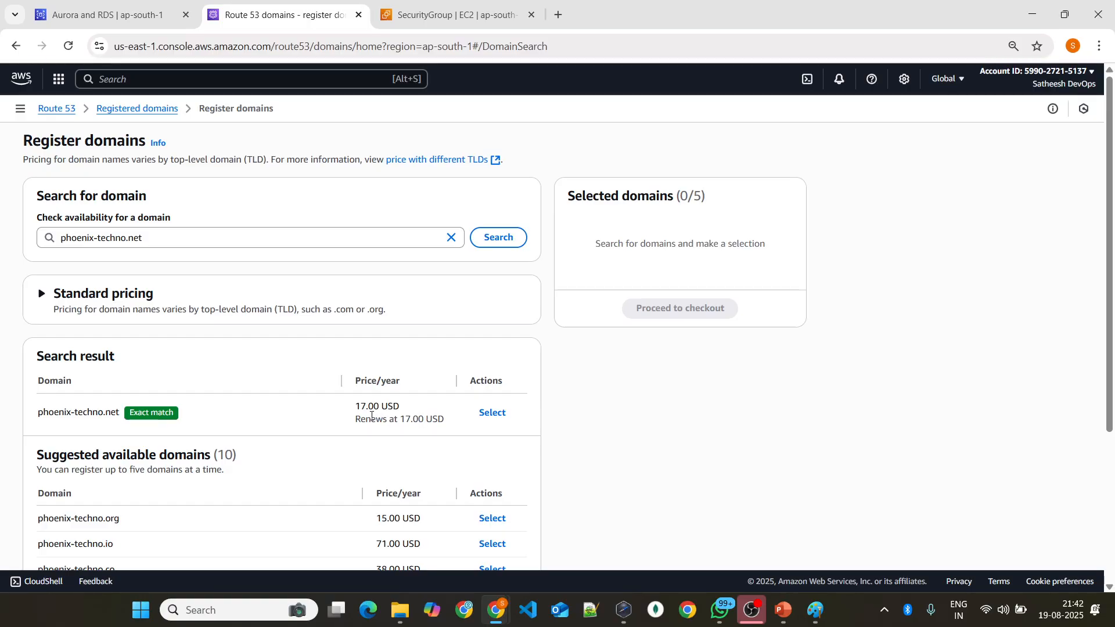
# Step: Examine the yearly price of phoenix-techno.net, the standard pricing section and the suggested available domains
pyautogui.moveTo(359, 407); pyautogui.dragTo(409, 410)
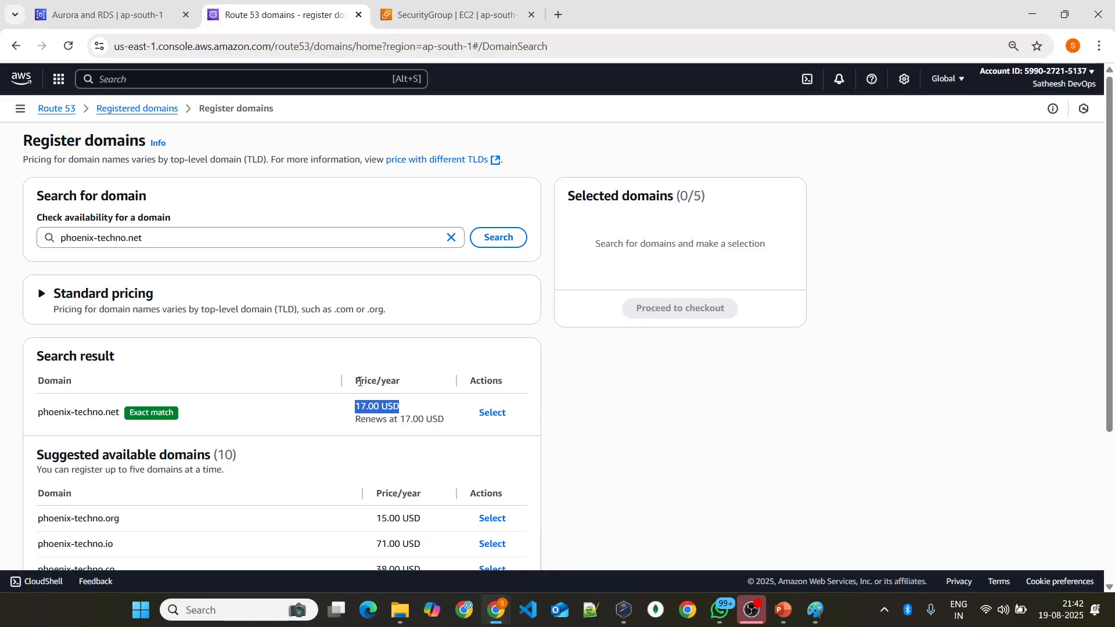
pyautogui.scroll(-4, 348, 372)
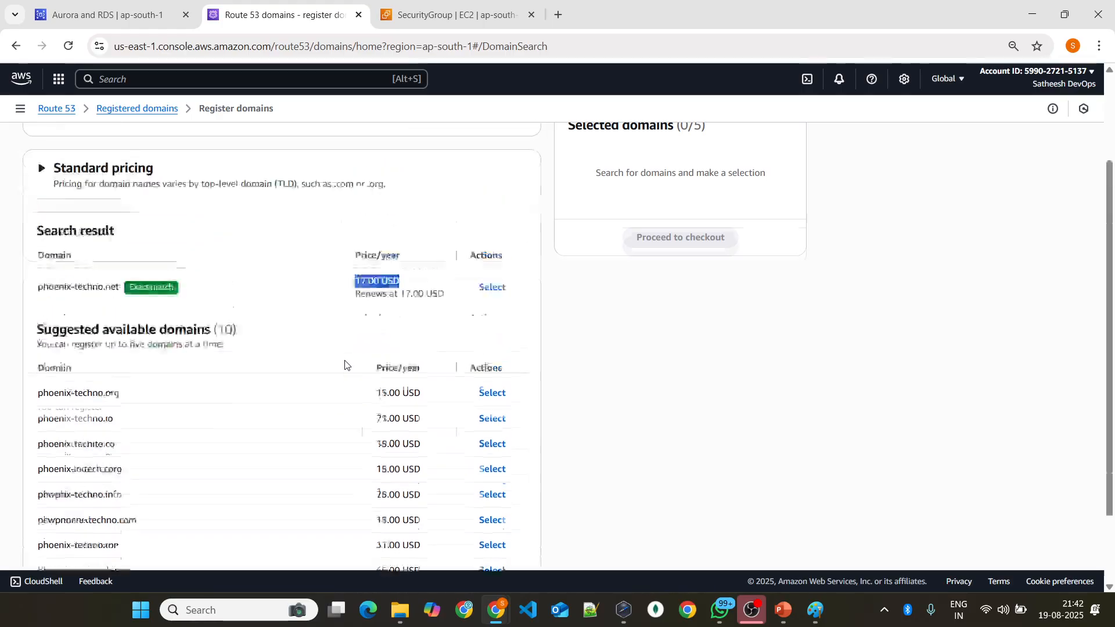
pyautogui.scroll(2, 344, 364)
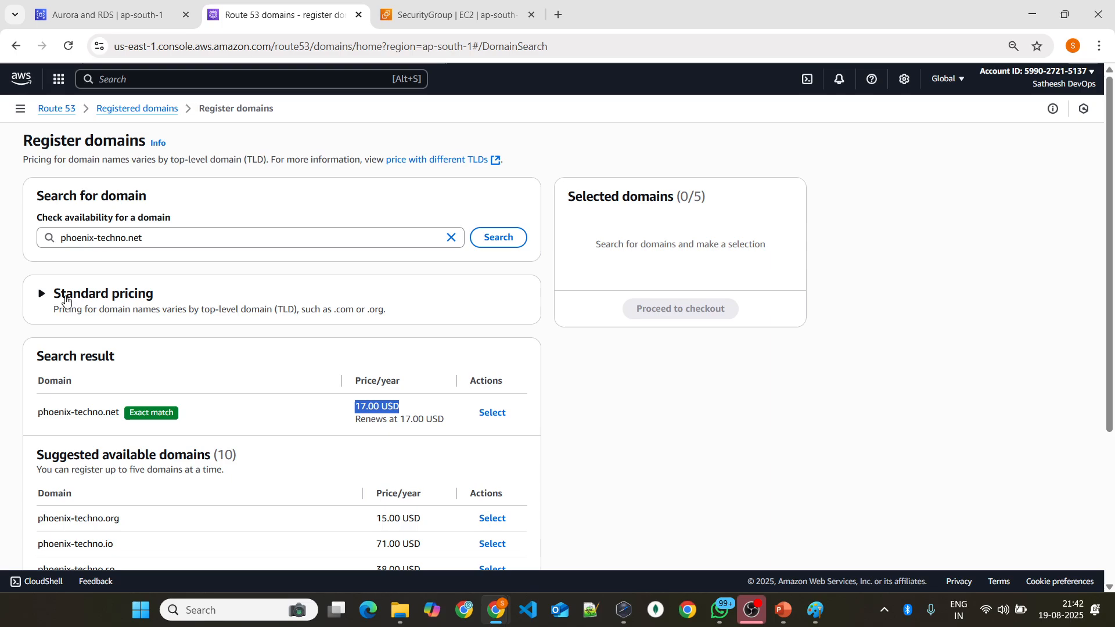
pyautogui.click(42, 294)
pyautogui.click(42, 294)
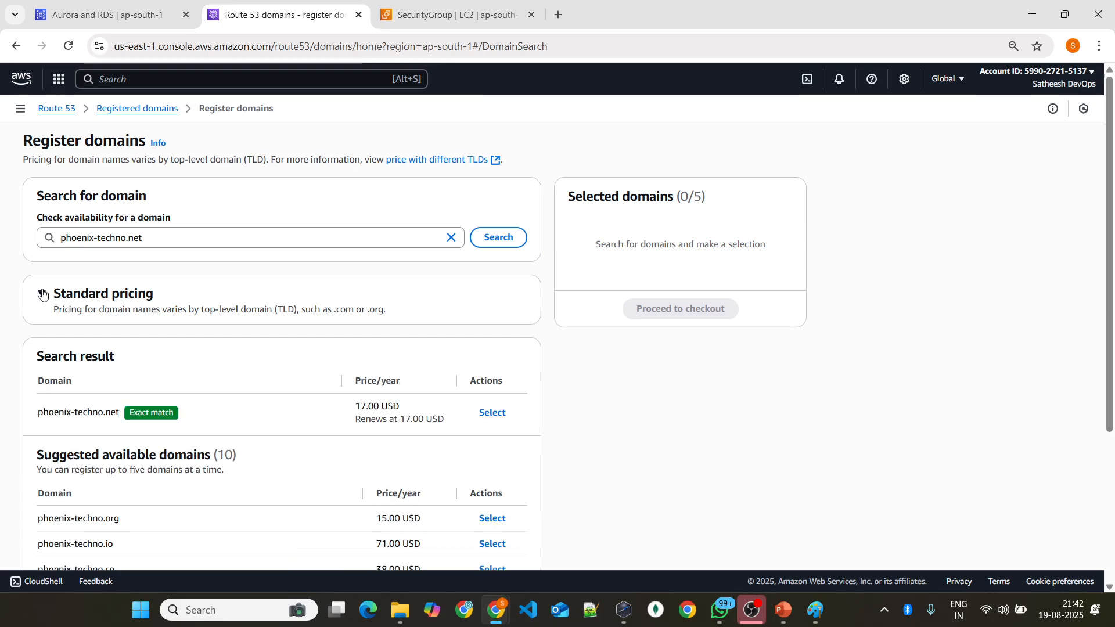
pyautogui.scroll(-3, 281, 336)
pyautogui.scroll(3, 406, 333)
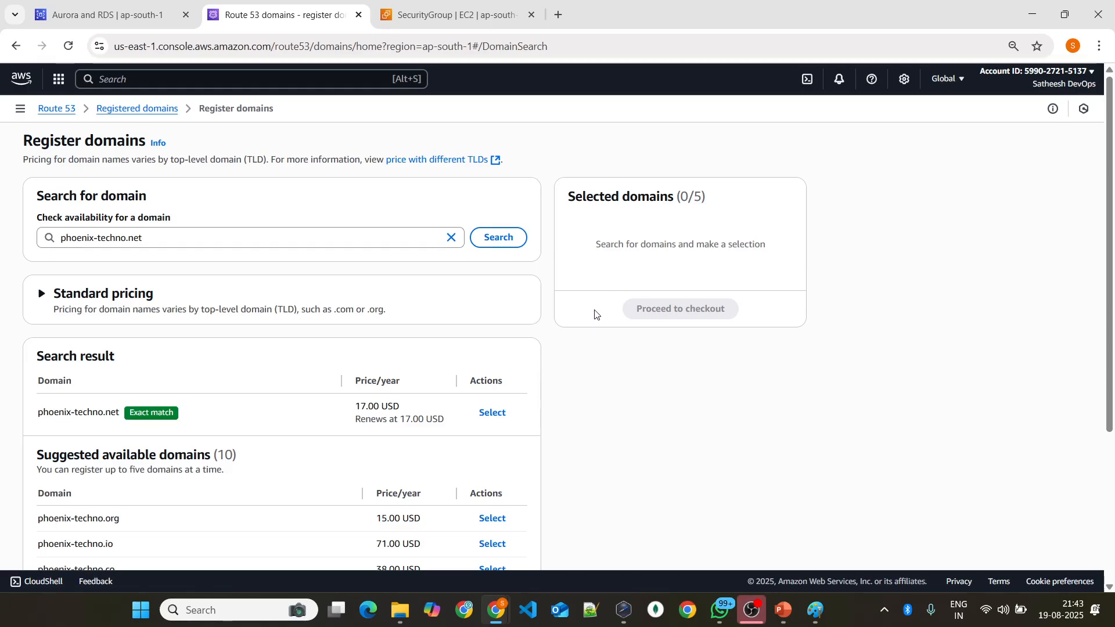
pyautogui.scroll(-2, 273, 349)
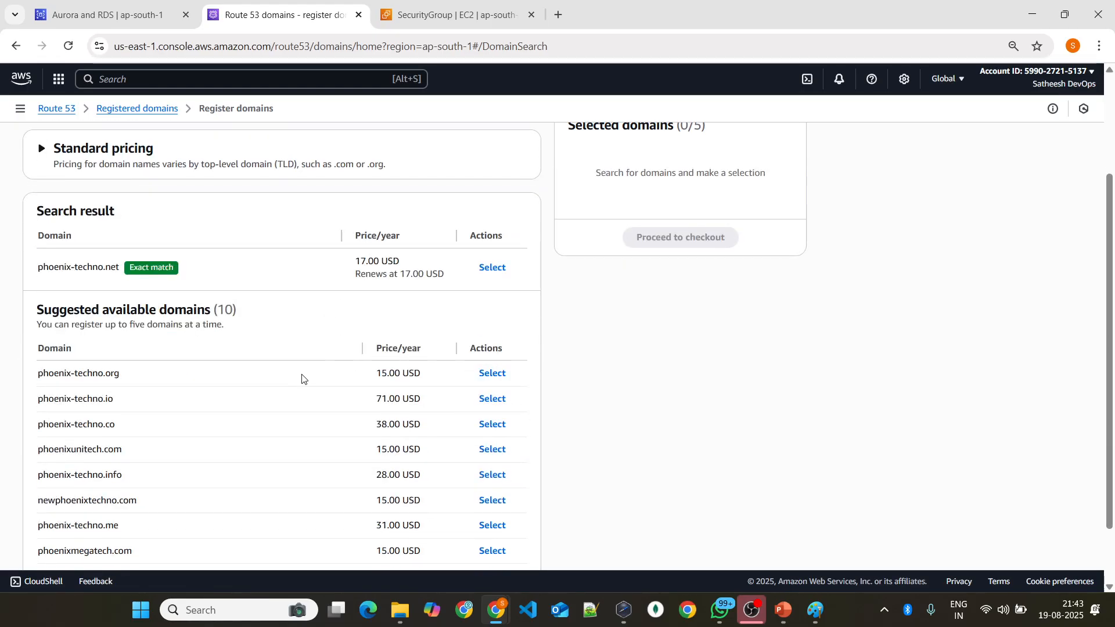
pyautogui.scroll(2, 348, 357)
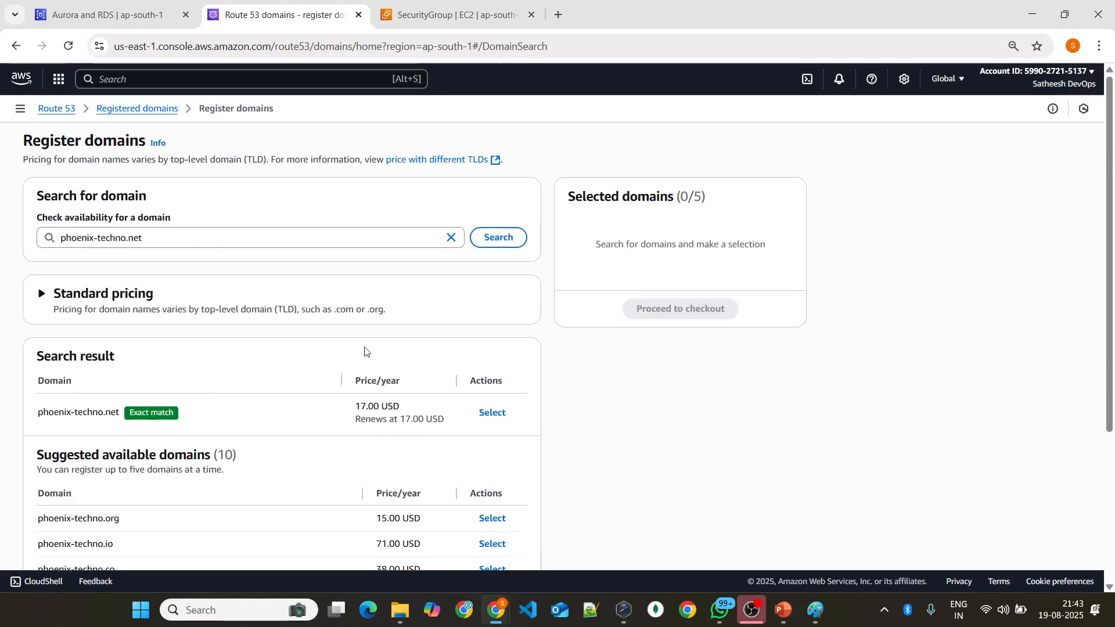
# Step: Select phoenix-techno.net for registration, and leave for the Registered domains list without checking out
pyautogui.click(491, 413)
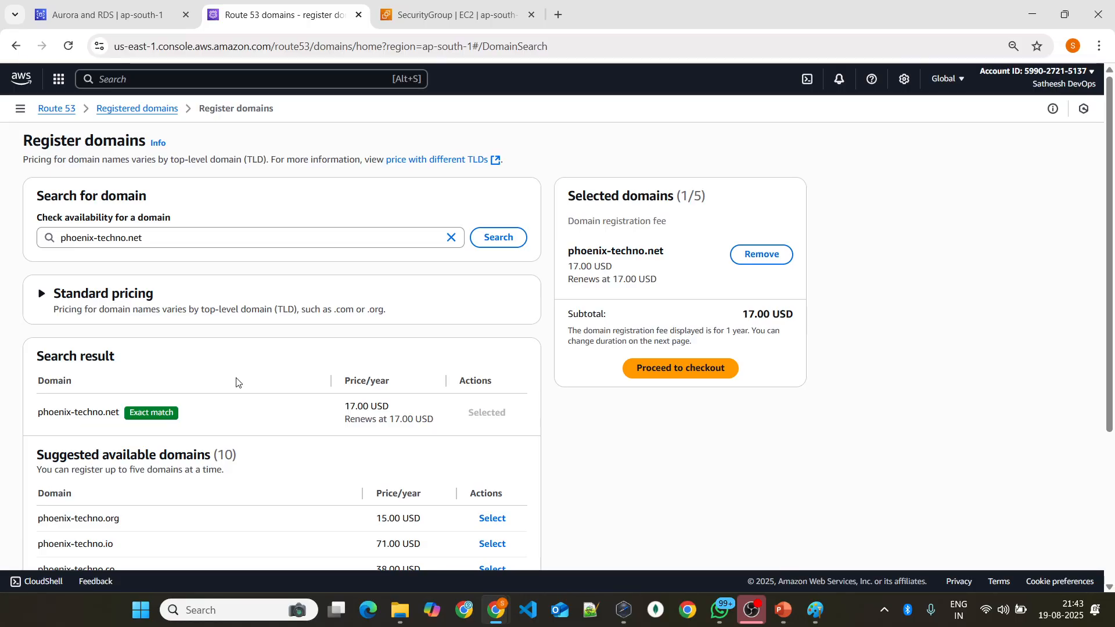
pyautogui.click(125, 111)
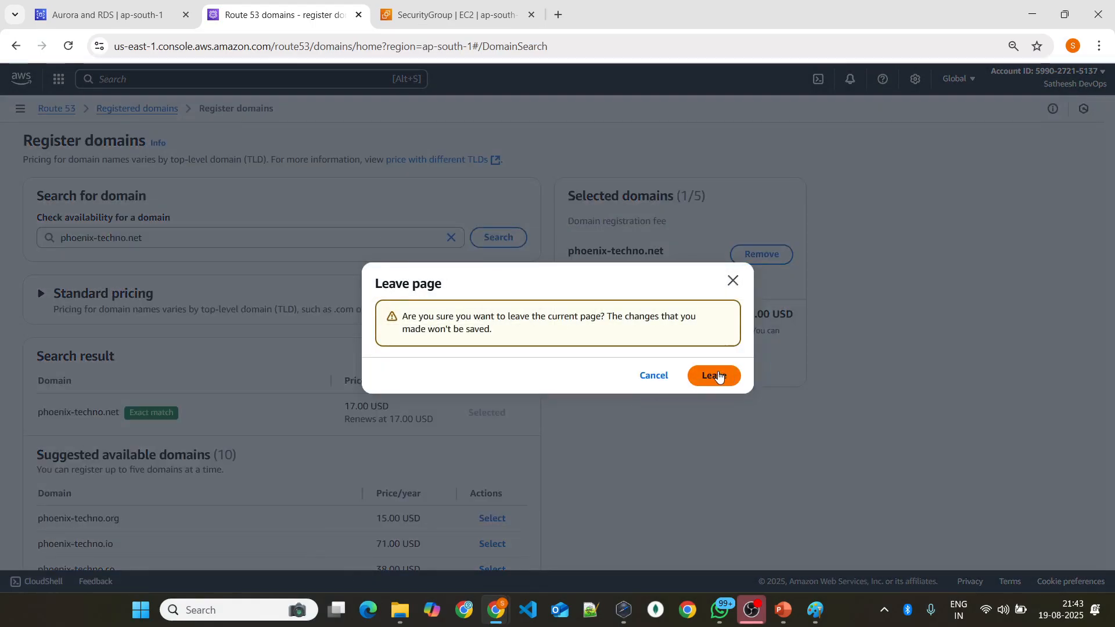
pyautogui.click(719, 376)
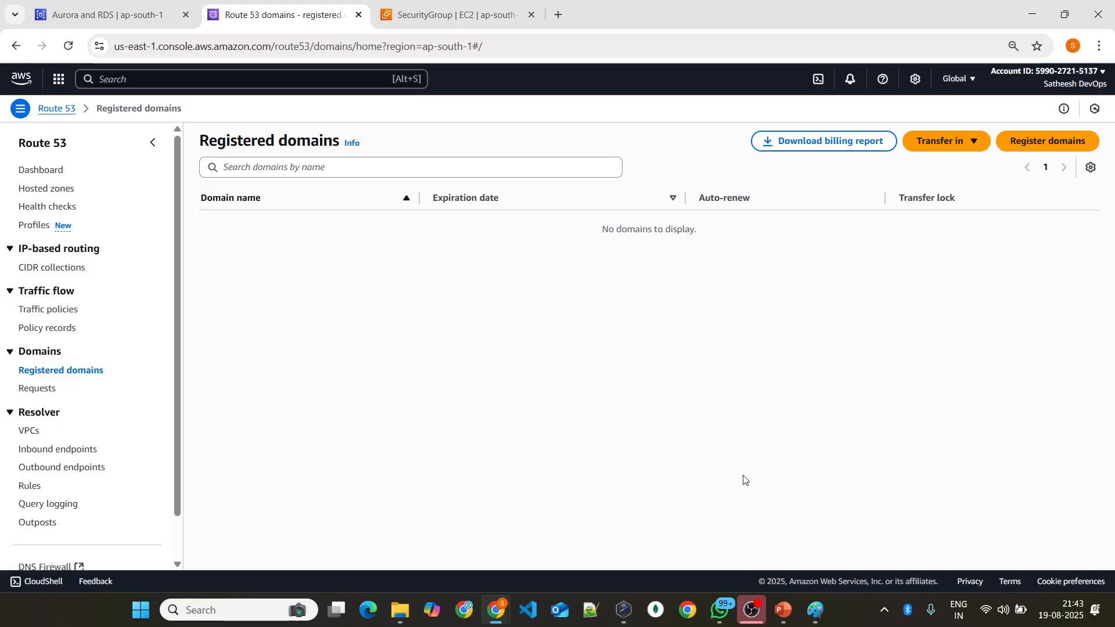
# Step: Search Google for godaddy in a new browser tab
pyautogui.click(558, 14)
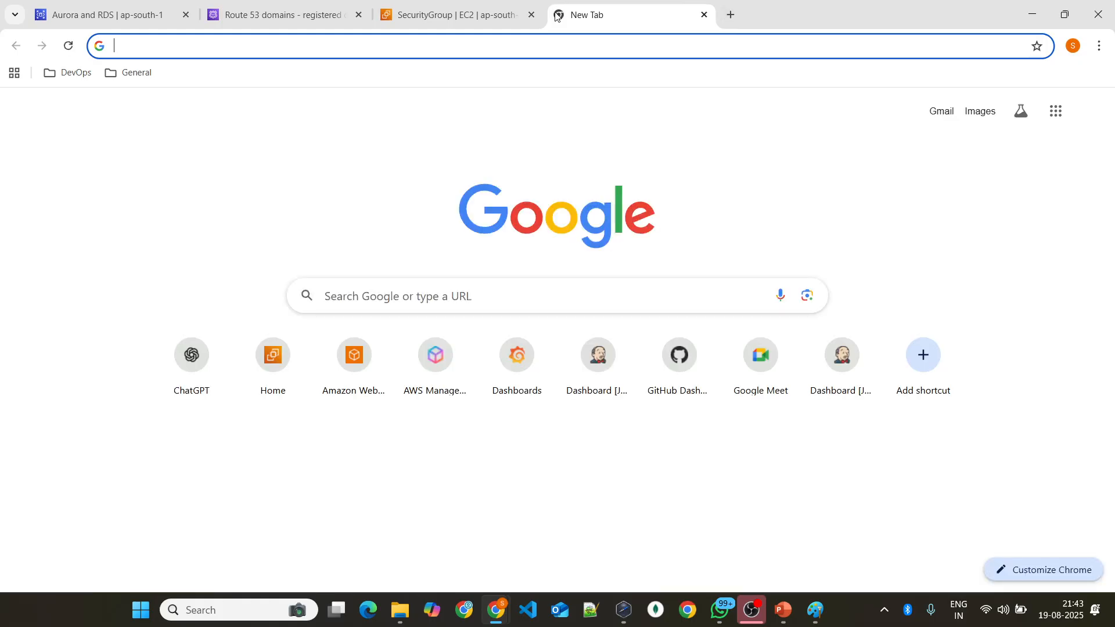
pyautogui.write('goda')
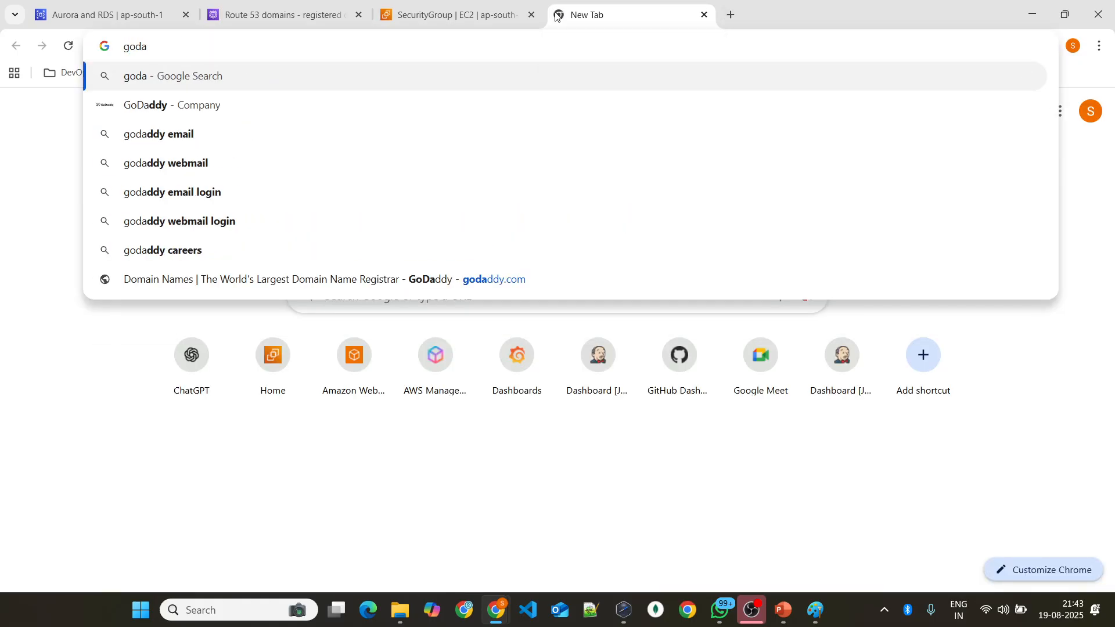
pyautogui.write('ddy')
pyautogui.press('Return')
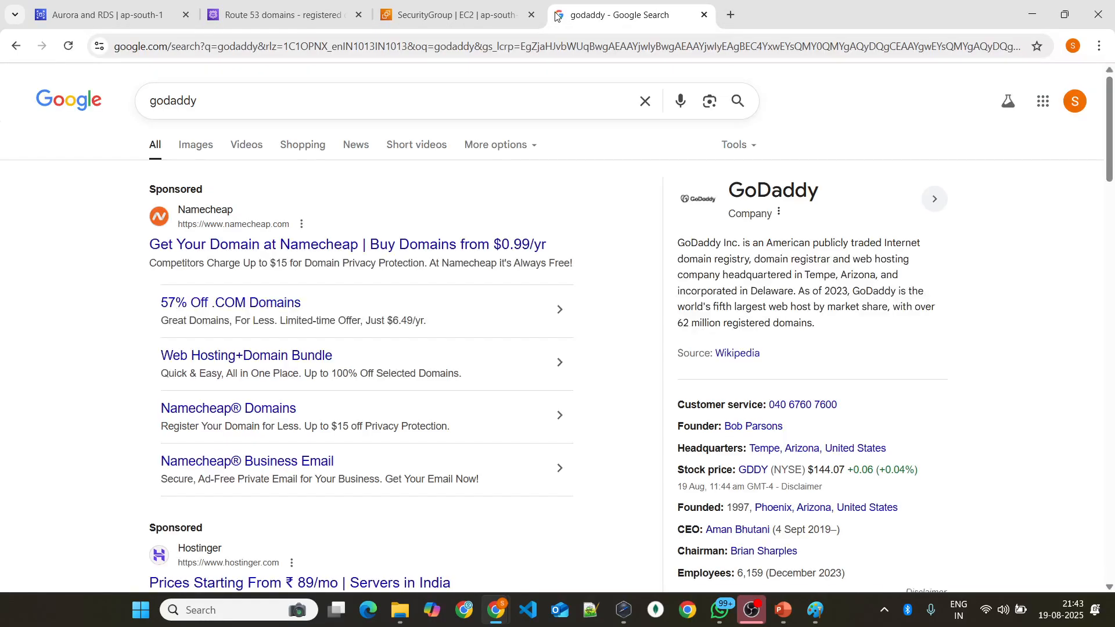
# Step: Examine the Google results for the domain registrars Namecheap, Hostinger, Wix and GoDaddy
pyautogui.scroll(-3, 227, 106)
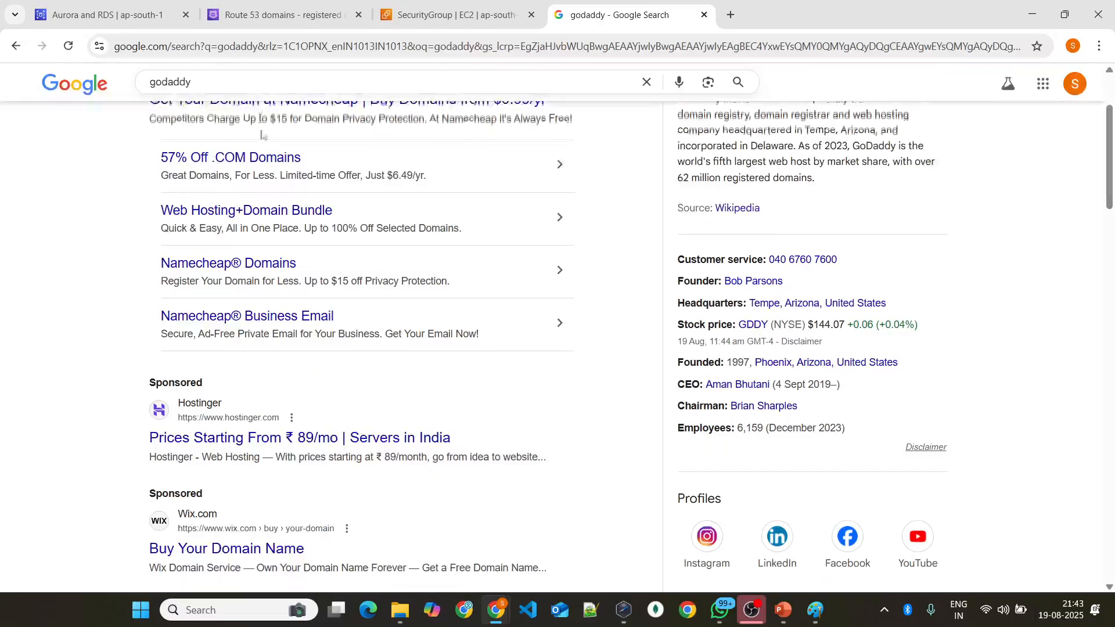
pyautogui.scroll(3, 232, 169)
pyautogui.scroll(-5, 300, 419)
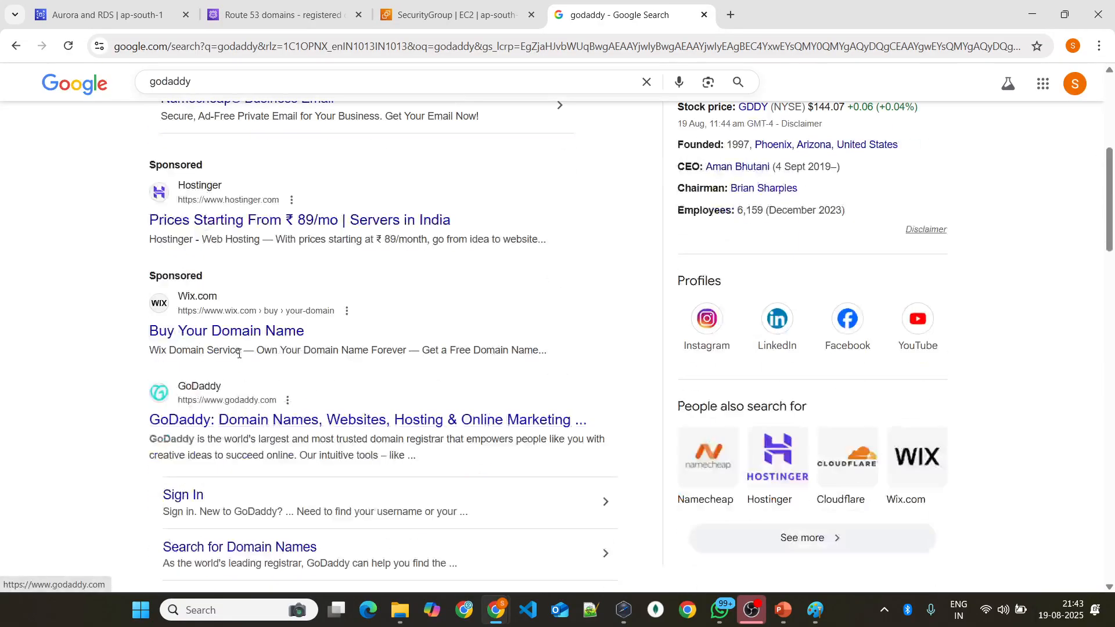
pyautogui.scroll(5, 236, 296)
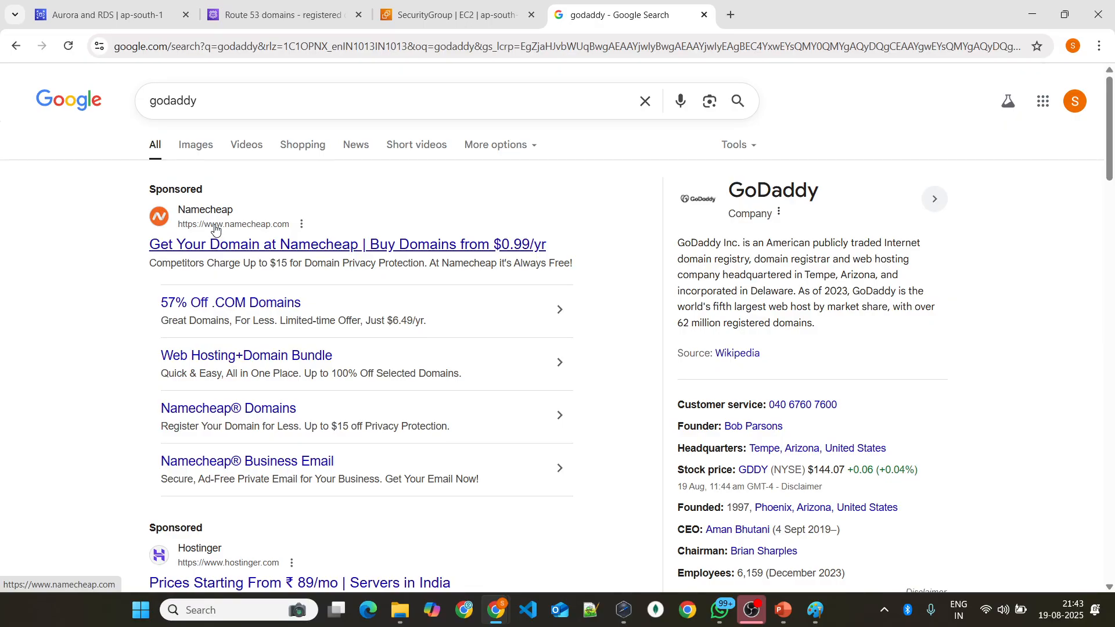
pyautogui.scroll(-6, 346, 207)
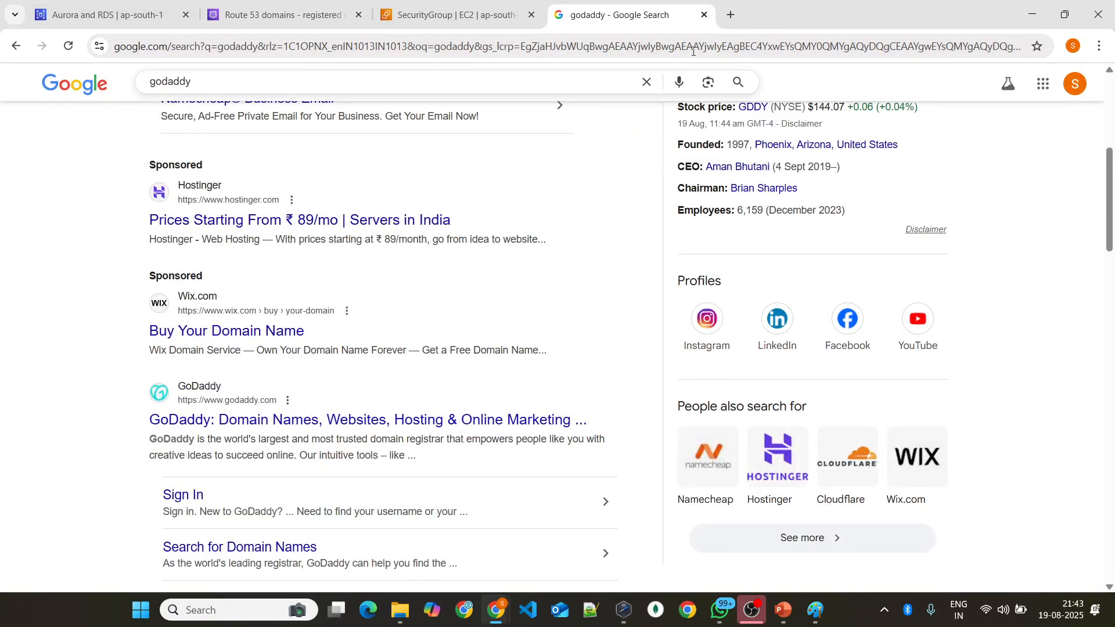
pyautogui.click(505, 5)
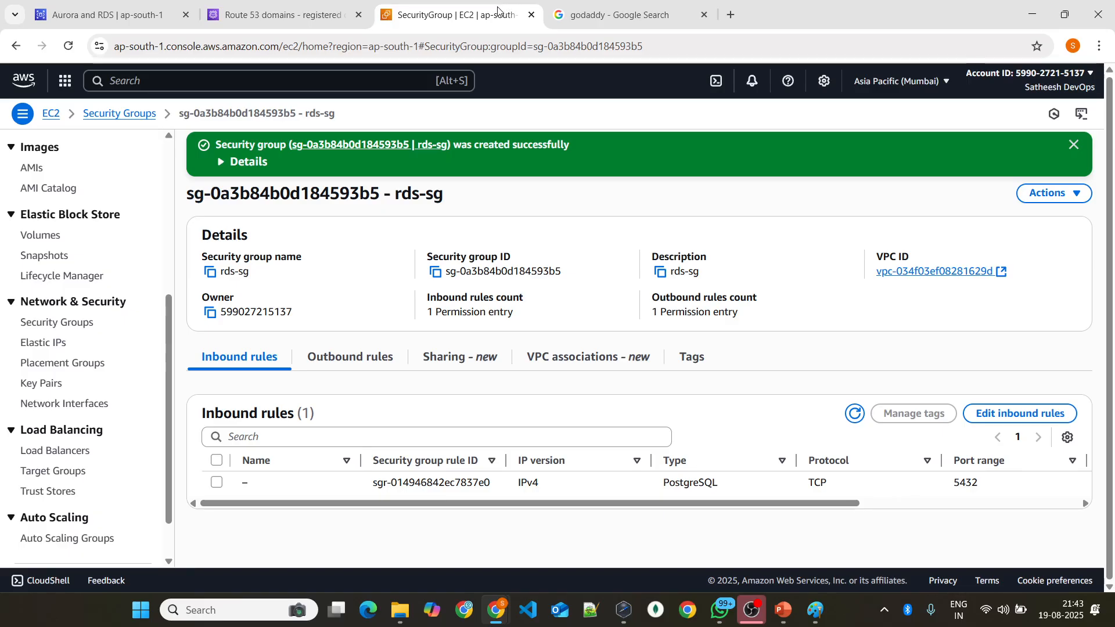
pyautogui.click(613, 8)
pyautogui.scroll(3, 268, 170)
pyautogui.scroll(4, 188, 173)
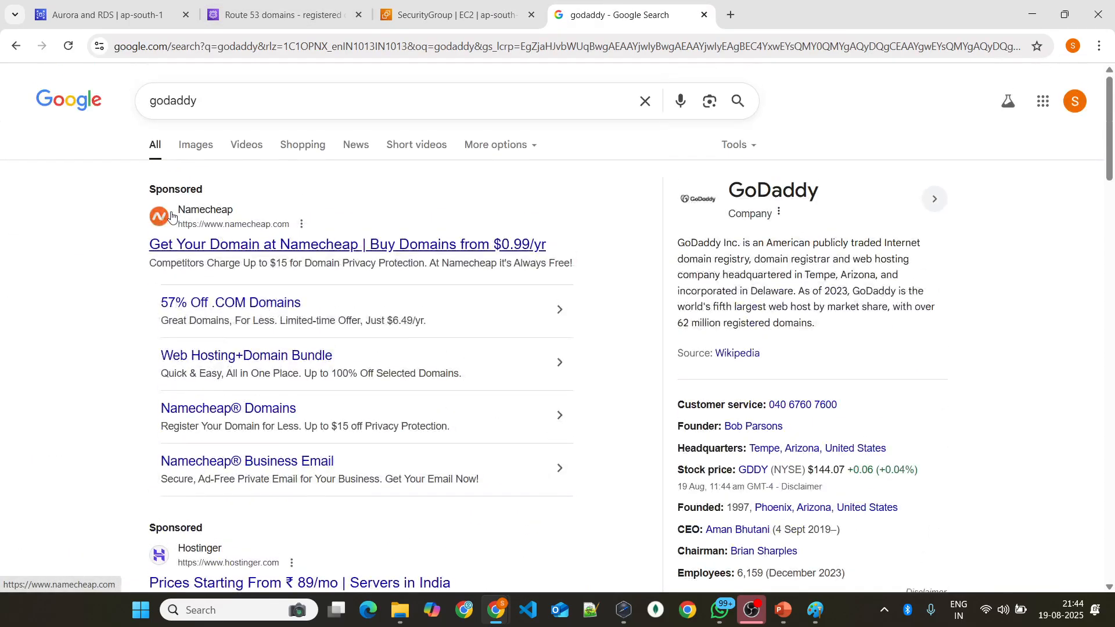
pyautogui.scroll(-6, 274, 199)
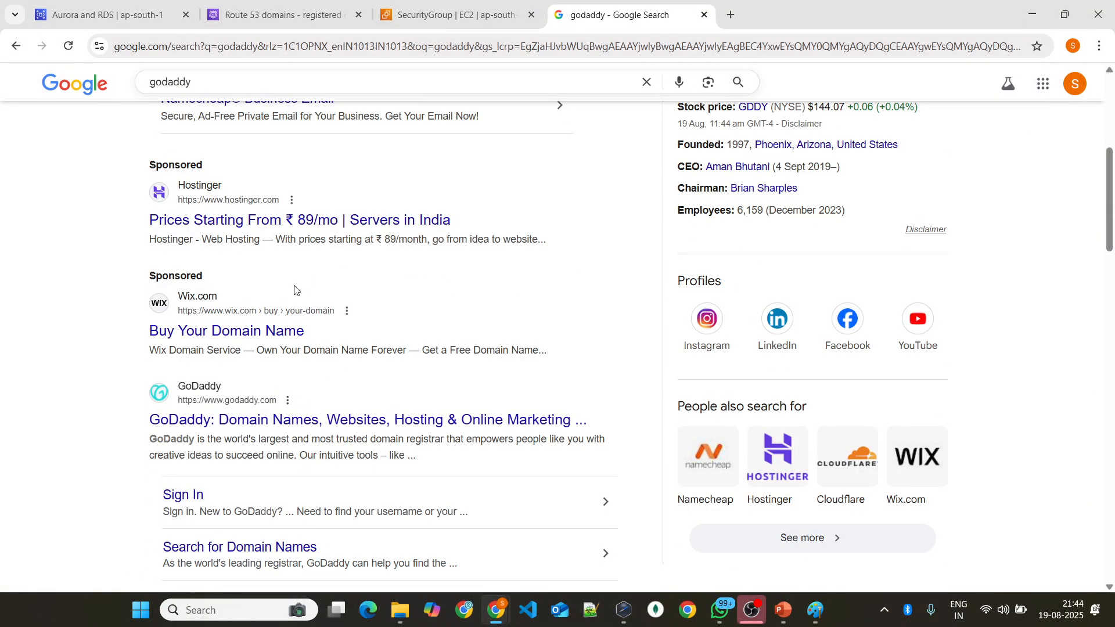
pyautogui.scroll(6, 294, 281)
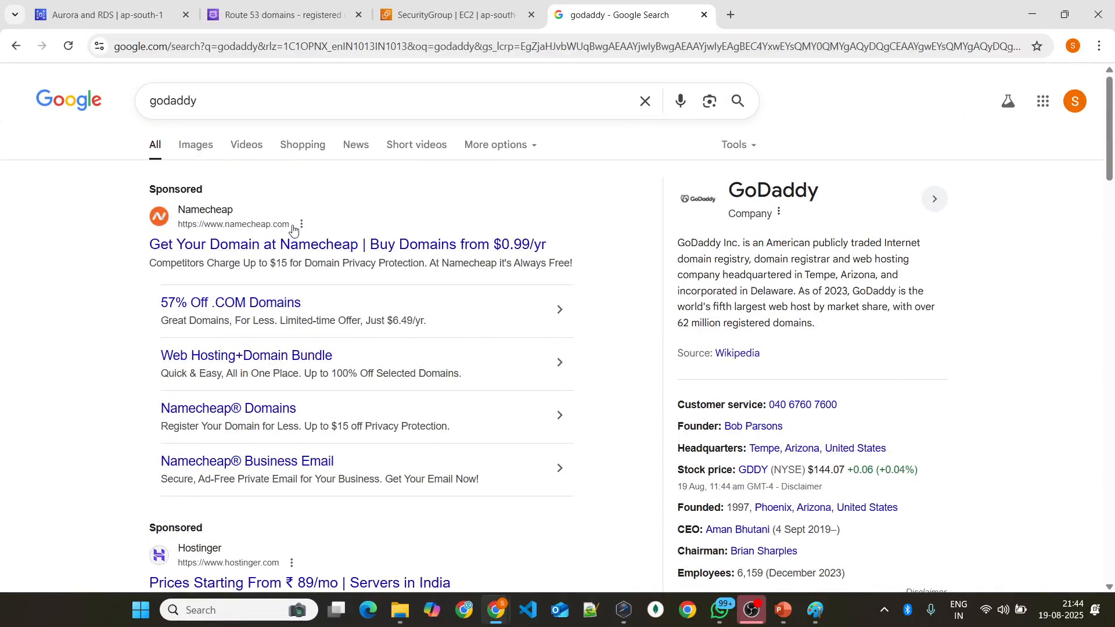
pyautogui.scroll(-5, 290, 290)
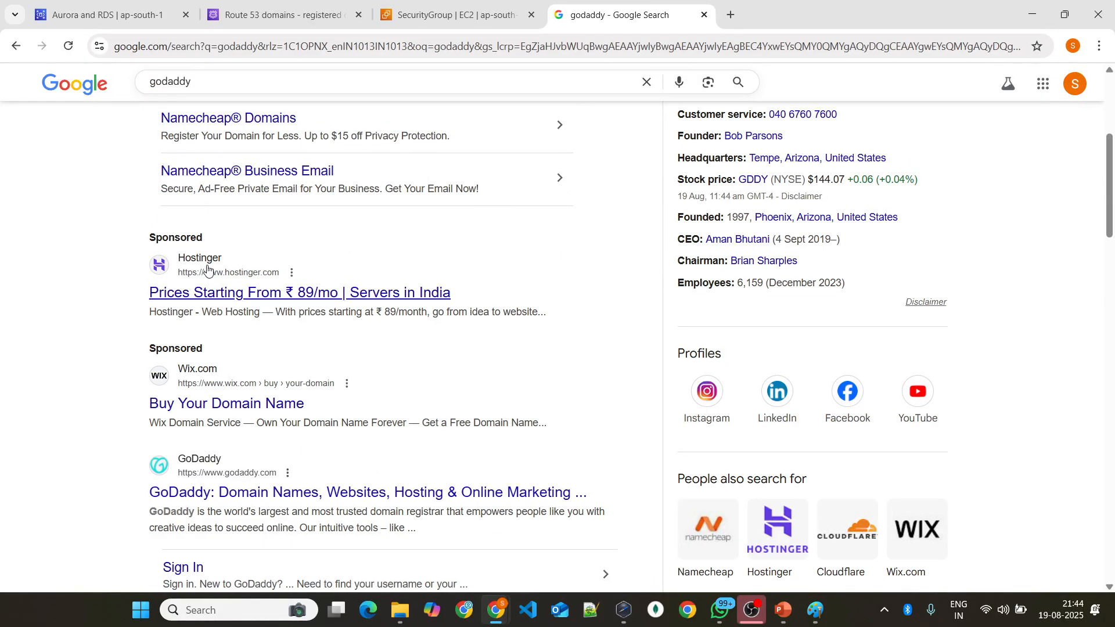
pyautogui.scroll(5, 236, 249)
pyautogui.scroll(-6, 224, 211)
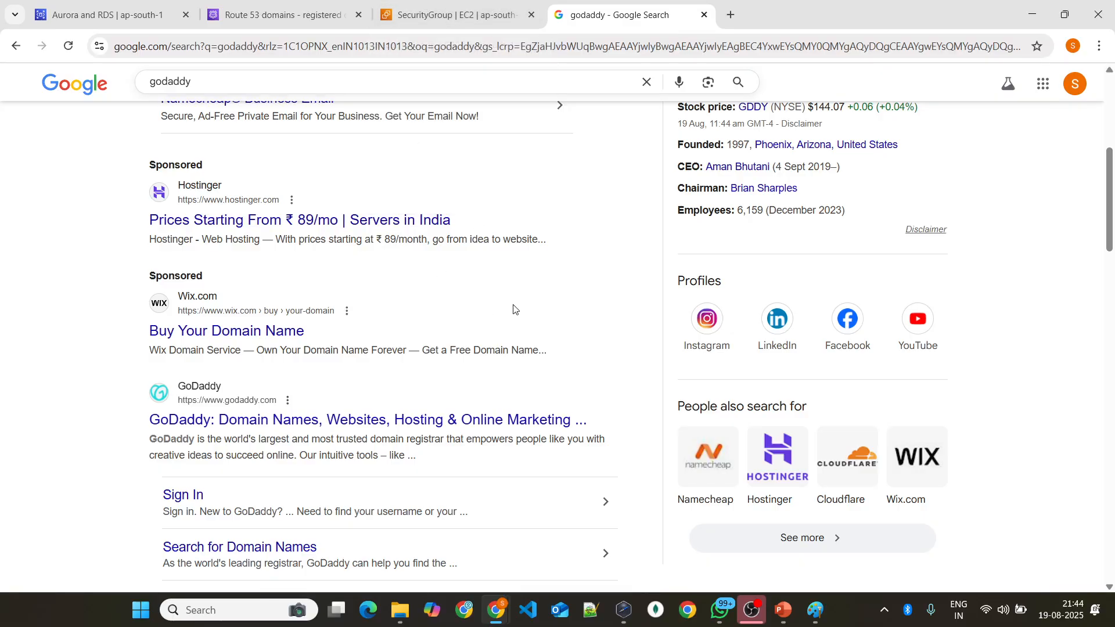
# Step: Return to the Route 53 console and open the list of hosted zones by way of its dashboard
pyautogui.click(495, 8)
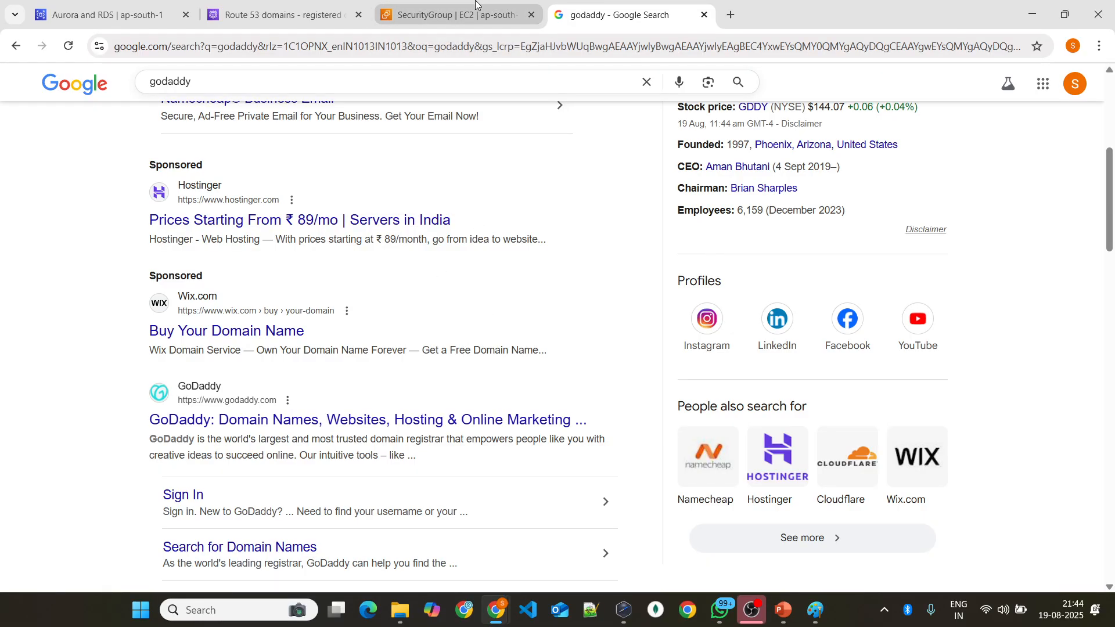
pyautogui.click(235, 22)
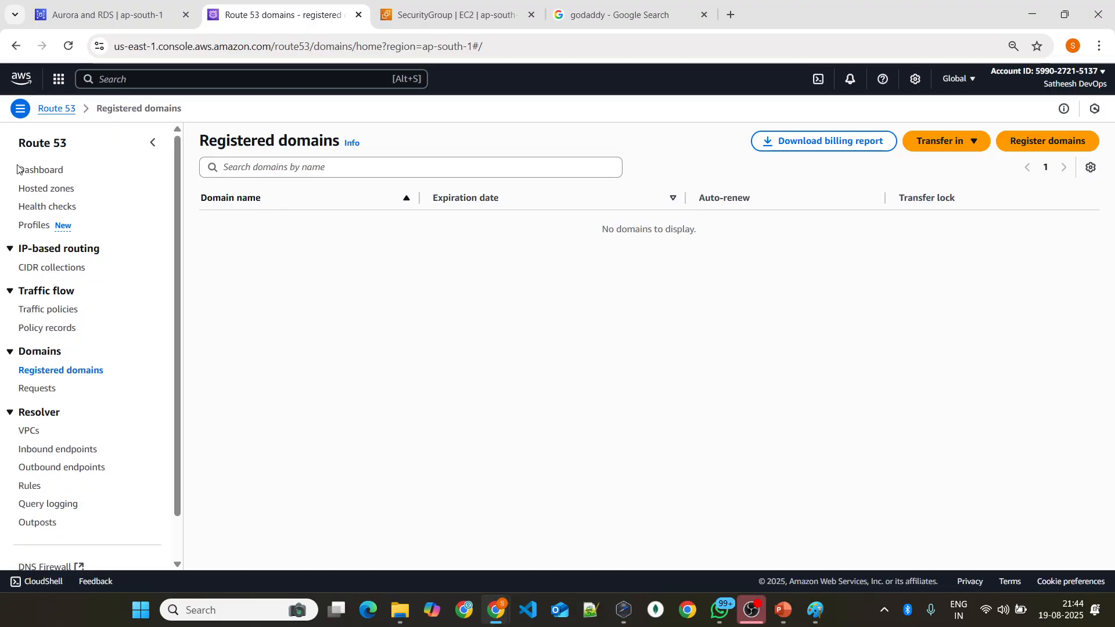
pyautogui.click(43, 173)
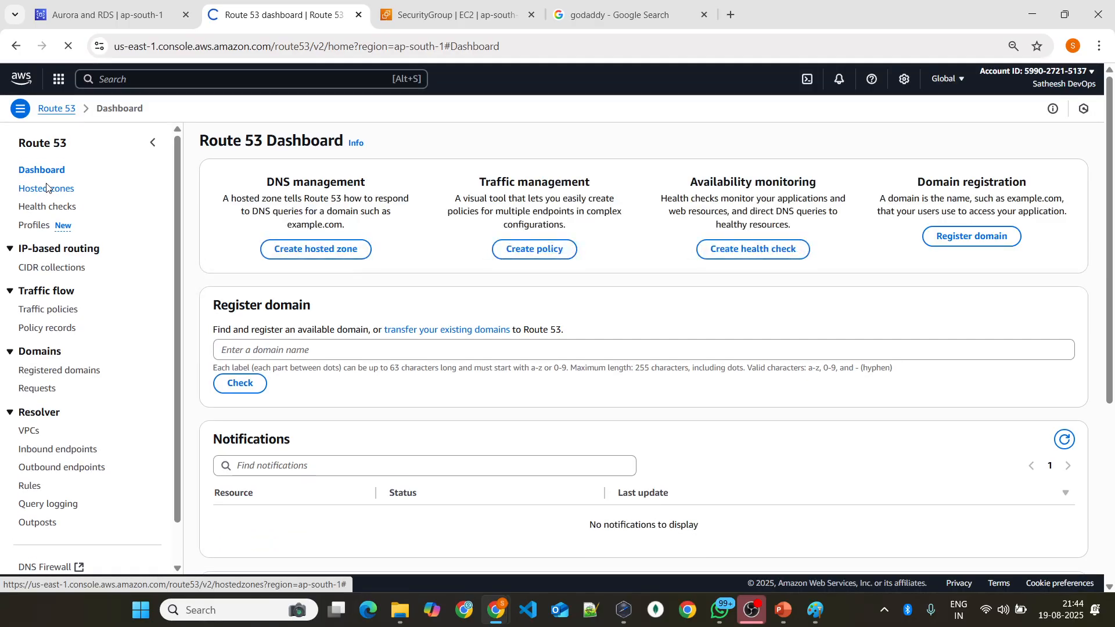
pyautogui.click(47, 187)
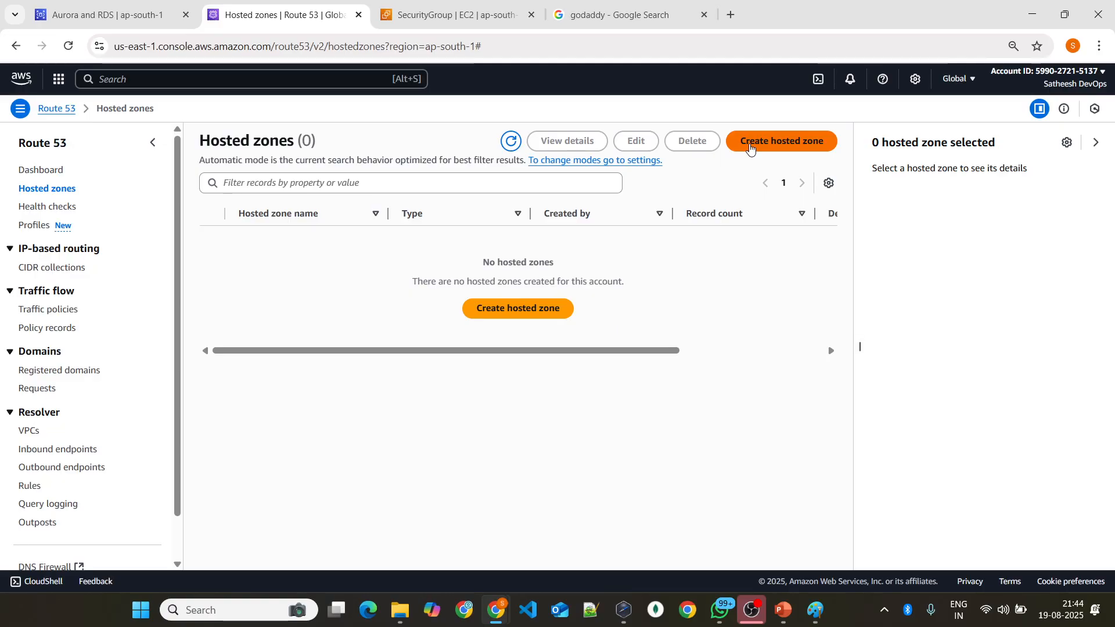
# Step: Start creating a hosted zone and enter phoenix-techno.net as its domain name
pyautogui.click(749, 145)
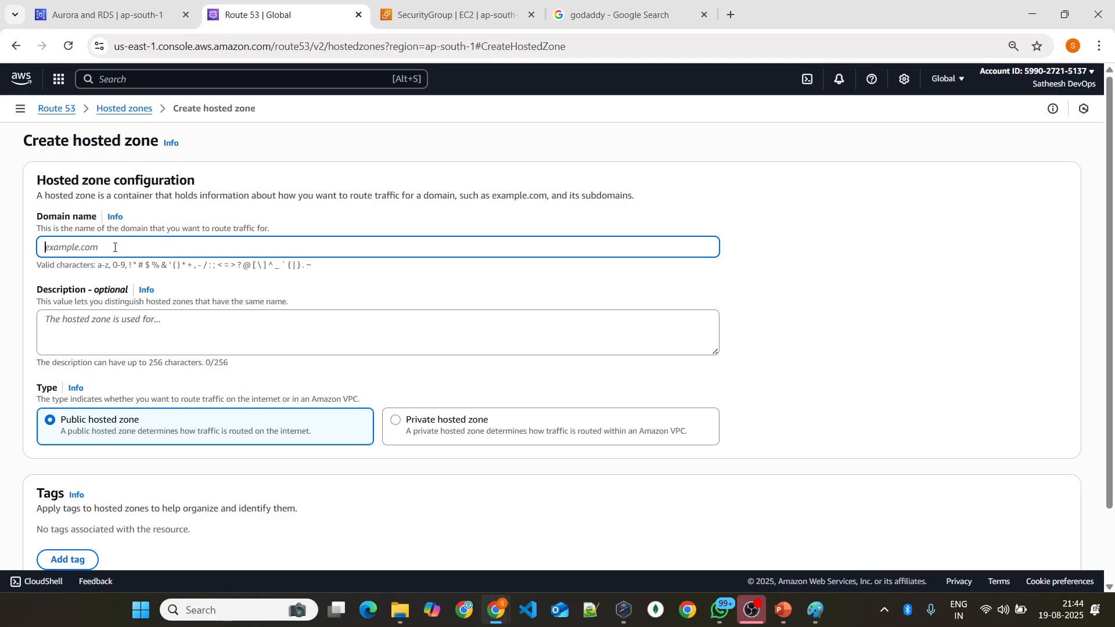
pyautogui.write('phoenix-techno.ne')
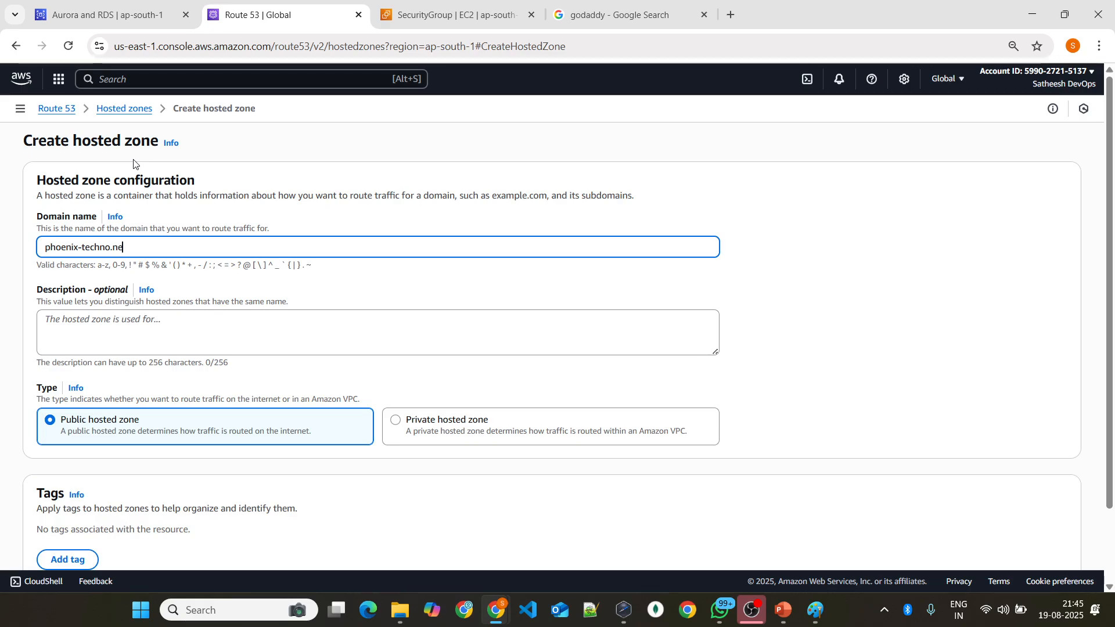
pyautogui.write('t')
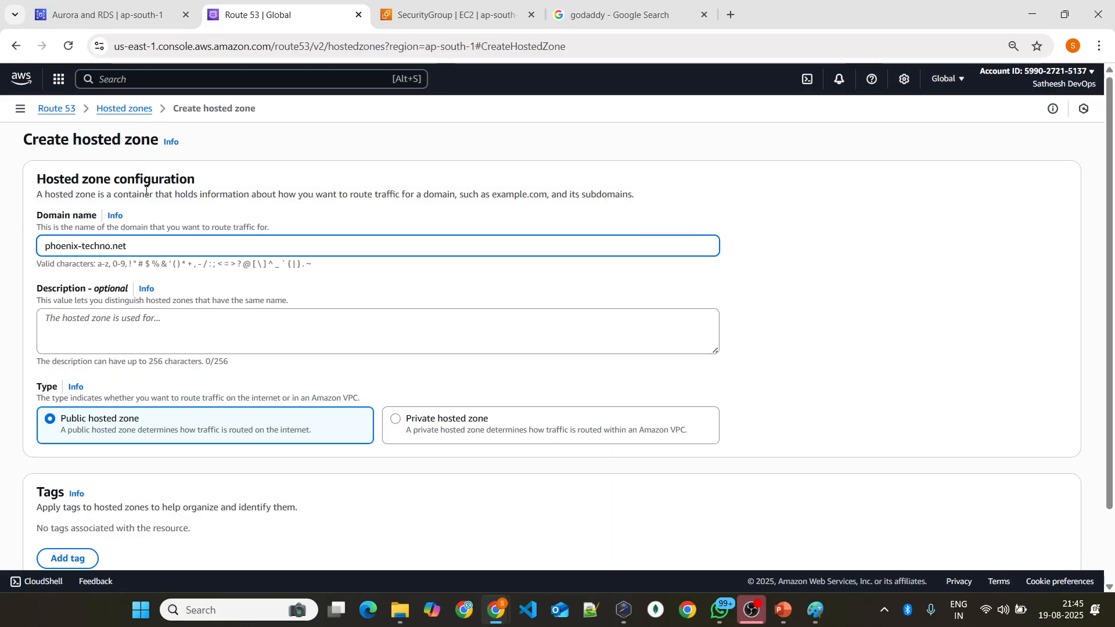
pyautogui.scroll(-2, 132, 152)
pyautogui.scroll(2, 103, 321)
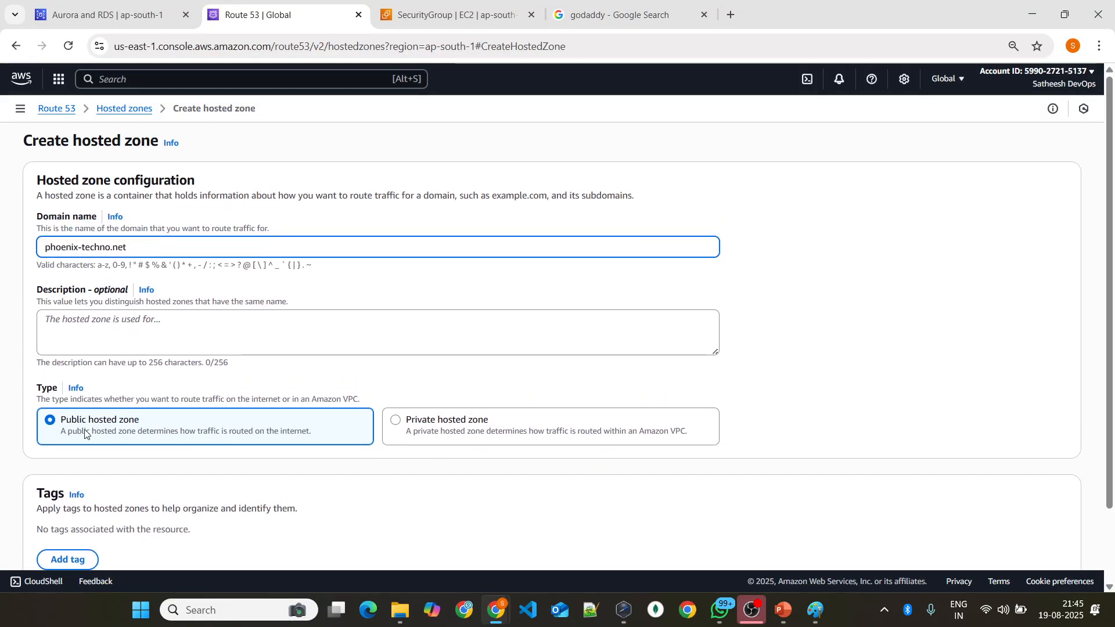
# Step: Set the type to Private hosted zone and open the region choices for the VPC to associate
pyautogui.click(433, 442)
pyautogui.scroll(-2, 423, 372)
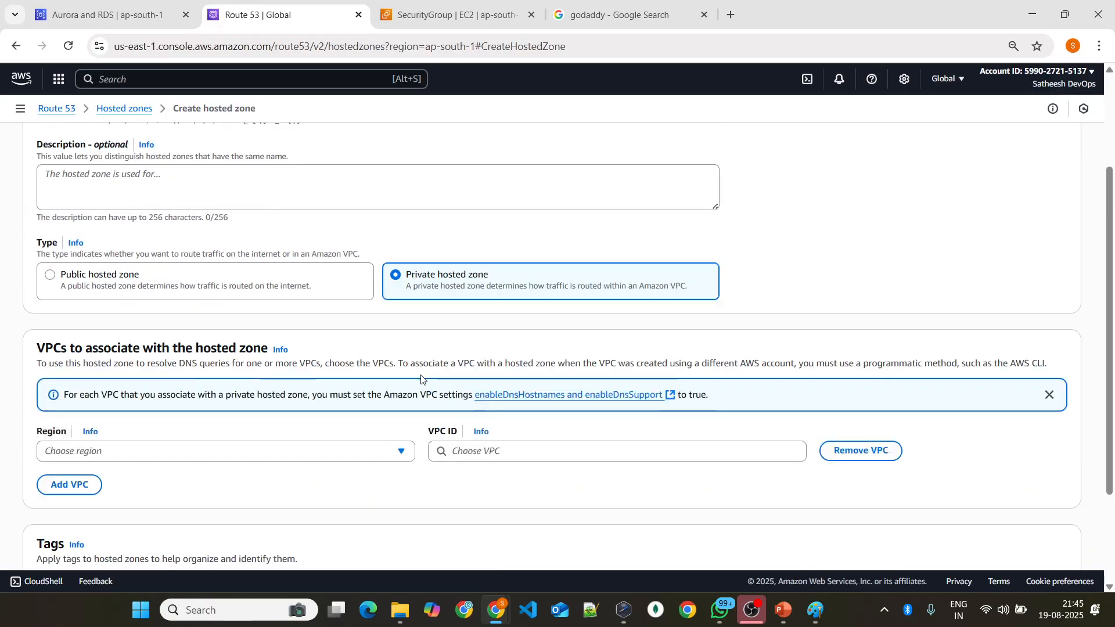
pyautogui.scroll(-2, 422, 375)
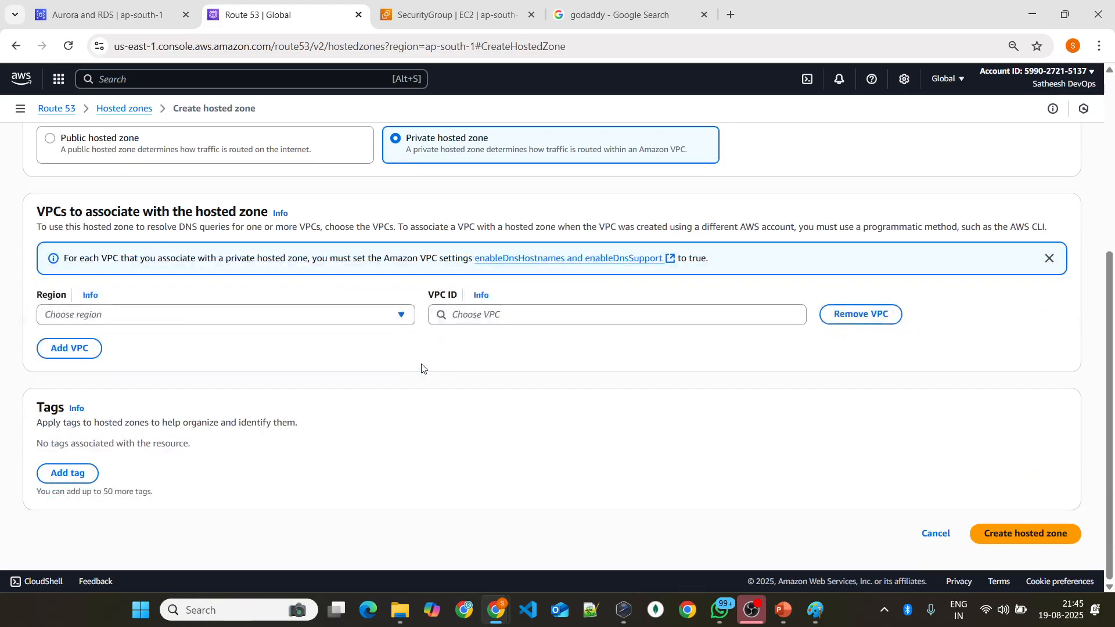
pyautogui.click(397, 320)
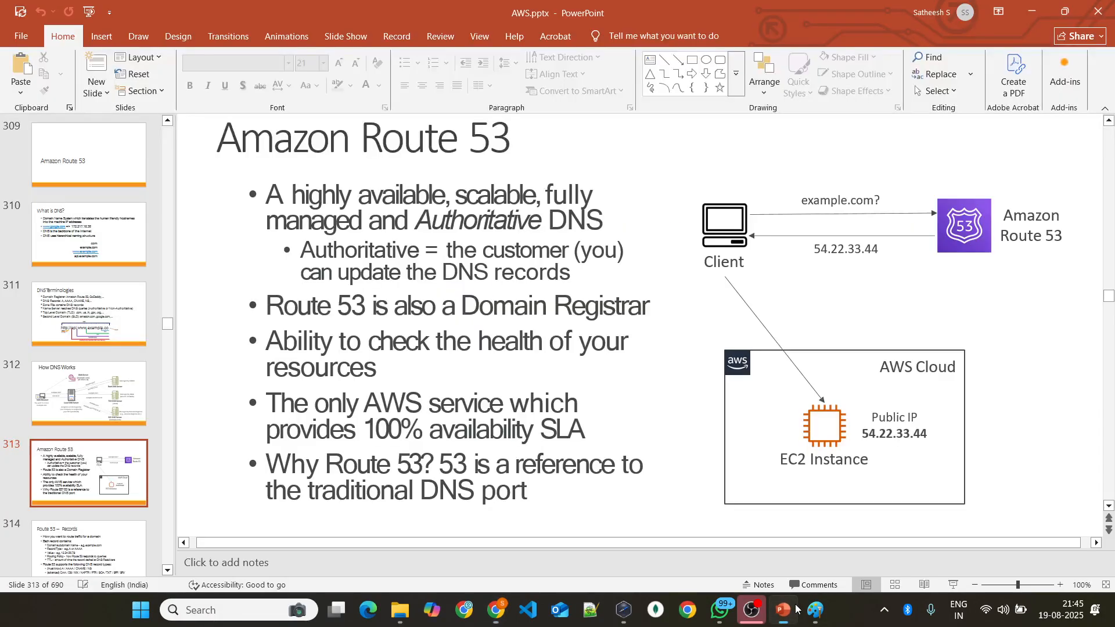
# Step: Switch to Paint and erase the entire old domain-name sketch from the canvas
pyautogui.click(783, 609)
pyautogui.click(815, 611)
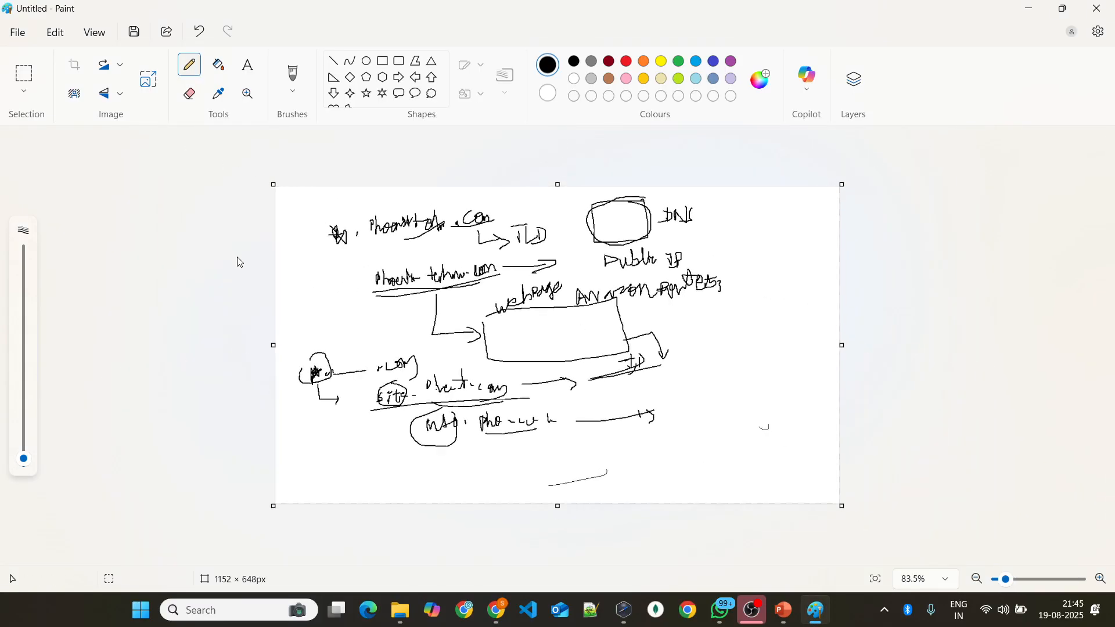
pyautogui.moveTo(21, 459); pyautogui.dragTo(24, 285)
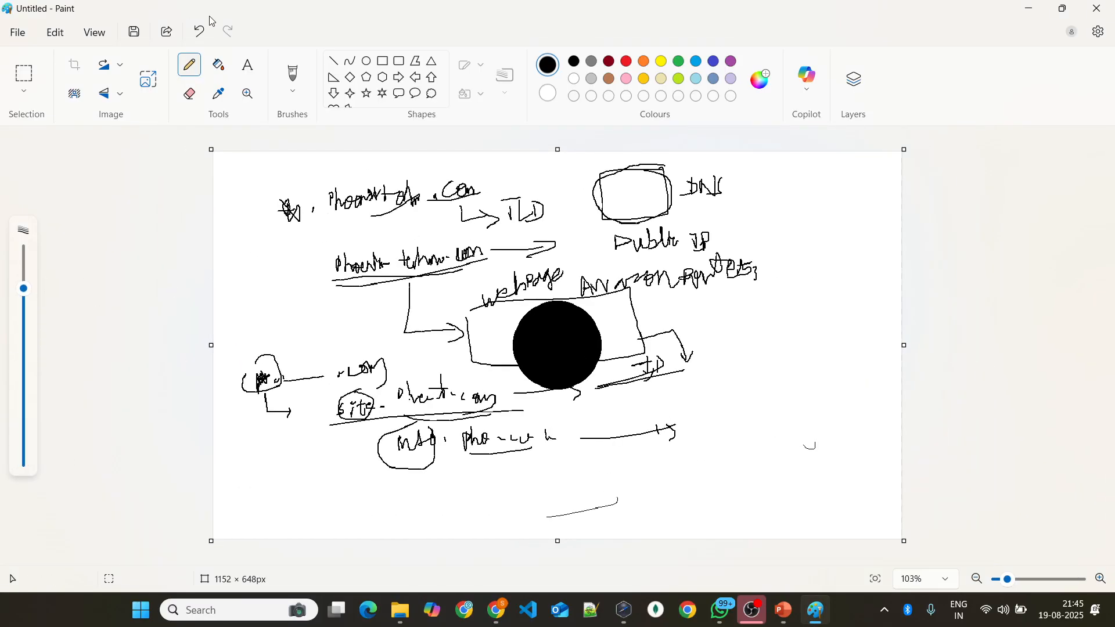
pyautogui.click(189, 93)
pyautogui.moveTo(278, 261)
pyautogui.mouseDown()
pyautogui.moveTo(329, 257)
pyautogui.moveTo(320, 231)
pyautogui.moveTo(361, 499)
pyautogui.moveTo(804, 346)
pyautogui.mouseUp()
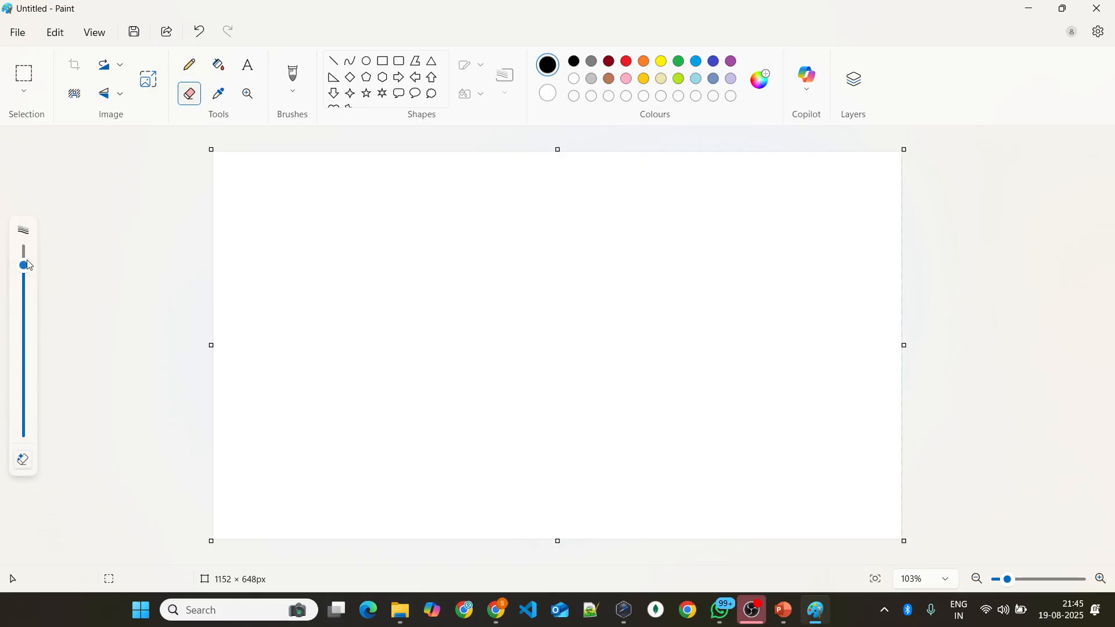
# Step: Sketch a large box labelled VPC with the Pencil, containing two smaller boxes for the first and second EC2 instances
pyautogui.moveTo(25, 272)
pyautogui.mouseDown()
pyautogui.moveTo(23, 431)
pyautogui.moveTo(24, 252)
pyautogui.moveTo(24, 455)
pyautogui.mouseUp()
pyautogui.click(190, 64)
pyautogui.scroll(2, 476, 360)
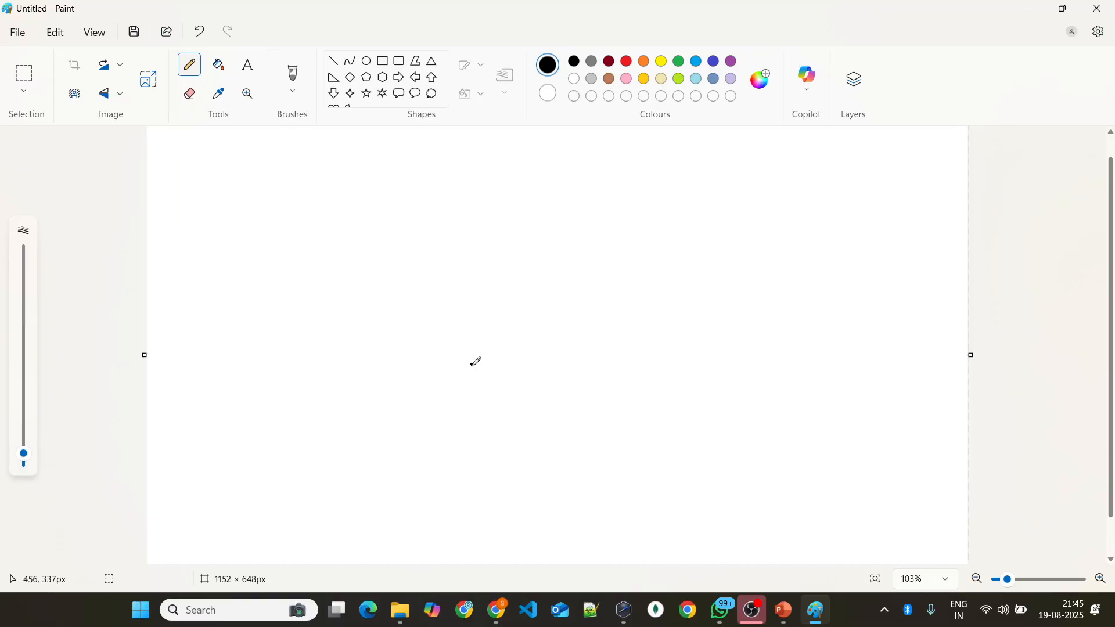
pyautogui.moveTo(555, 210)
pyautogui.mouseDown()
pyautogui.moveTo(333, 392)
pyautogui.moveTo(942, 475)
pyautogui.moveTo(648, 219)
pyautogui.moveTo(553, 209)
pyautogui.mouseUp()
pyautogui.moveTo(640, 186)
pyautogui.mouseDown()
pyautogui.moveTo(658, 175)
pyautogui.moveTo(664, 206)
pyautogui.mouseUp()
pyautogui.moveTo(663, 187)
pyautogui.mouseDown()
pyautogui.moveTo(672, 185)
pyautogui.moveTo(667, 202)
pyautogui.mouseUp()
pyautogui.moveTo(694, 194)
pyautogui.mouseDown()
pyautogui.moveTo(680, 207)
pyautogui.moveTo(701, 209)
pyautogui.mouseUp()
pyautogui.moveTo(657, 286)
pyautogui.mouseDown()
pyautogui.moveTo(602, 289)
pyautogui.moveTo(693, 320)
pyautogui.moveTo(622, 294)
pyautogui.moveTo(630, 259)
pyautogui.mouseUp()
pyautogui.moveTo(645, 259)
pyautogui.mouseDown()
pyautogui.moveTo(636, 268)
pyautogui.moveTo(660, 273)
pyautogui.mouseUp()
pyautogui.moveTo(649, 396)
pyautogui.mouseDown()
pyautogui.moveTo(672, 443)
pyautogui.moveTo(620, 400)
pyautogui.moveTo(628, 361)
pyautogui.moveTo(681, 386)
pyautogui.mouseUp()
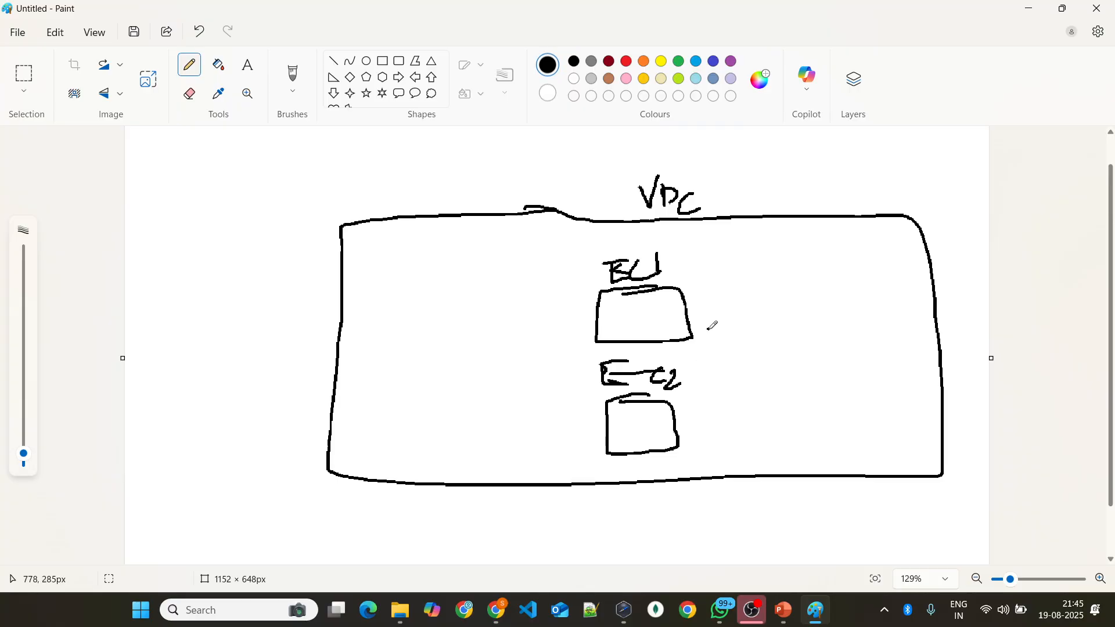
# Step: Draw an arrow from the first instance to the second, and write a 172.0.0 address beside each
pyautogui.moveTo(688, 299)
pyautogui.mouseDown()
pyautogui.moveTo(772, 297)
pyautogui.moveTo(791, 407)
pyautogui.moveTo(671, 430)
pyautogui.moveTo(710, 426)
pyautogui.mouseUp()
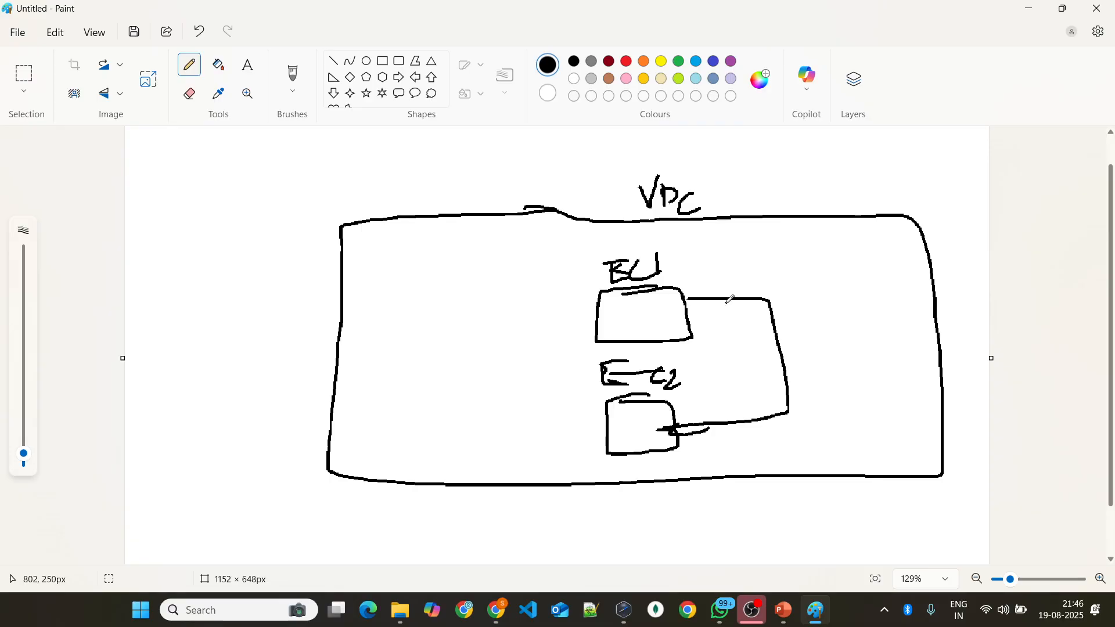
pyautogui.moveTo(701, 277)
pyautogui.mouseDown()
pyautogui.moveTo(717, 299)
pyautogui.moveTo(763, 270)
pyautogui.moveTo(798, 269)
pyautogui.mouseUp()
pyautogui.click(751, 278)
pyautogui.click(788, 276)
pyautogui.moveTo(704, 442)
pyautogui.mouseDown()
pyautogui.moveTo(706, 466)
pyautogui.moveTo(751, 466)
pyautogui.moveTo(838, 415)
pyautogui.mouseUp()
pyautogui.click(788, 446)
pyautogui.click(815, 435)
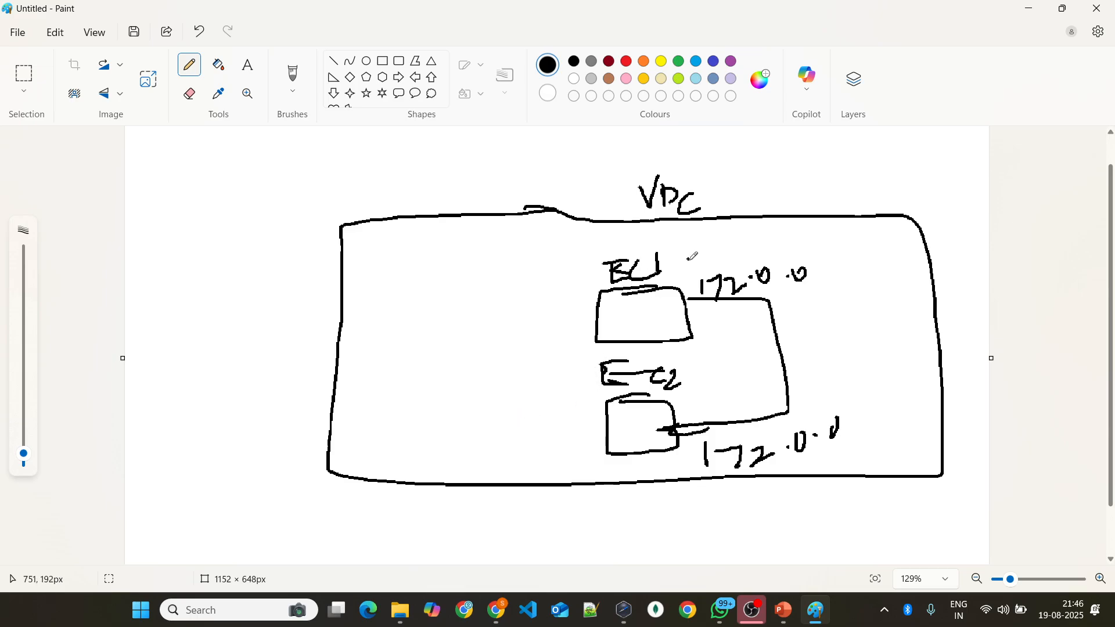
# Step: Draw an arrow from the first instance to a DNS label outside the VPC box, and add a mark above the box's upper-left corner
pyautogui.moveTo(678, 253)
pyautogui.mouseDown()
pyautogui.moveTo(895, 161)
pyautogui.moveTo(837, 201)
pyautogui.mouseUp()
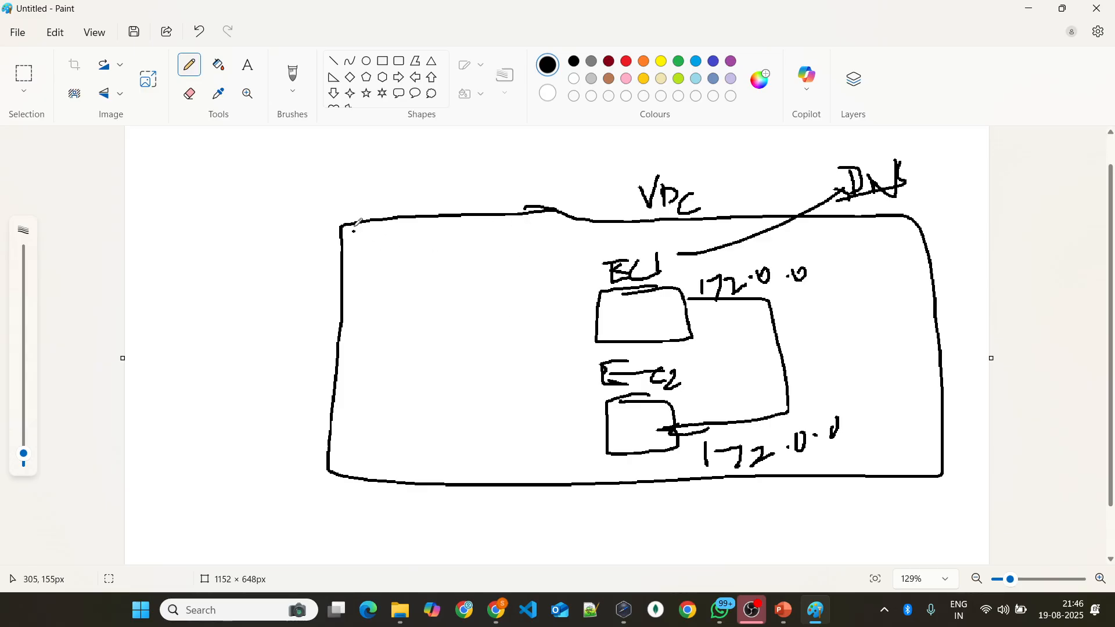
pyautogui.moveTo(328, 196)
pyautogui.mouseDown()
pyautogui.moveTo(371, 268)
pyautogui.moveTo(319, 201)
pyautogui.moveTo(329, 180)
pyautogui.moveTo(382, 155)
pyautogui.moveTo(407, 174)
pyautogui.moveTo(435, 152)
pyautogui.moveTo(423, 174)
pyautogui.mouseUp()
# Step: Switch to the browser and associate the private hosted zone with region Asia Pacific (Mumbai) and VPC vpc-034f03ef08281629d
pyautogui.hotkey('alt', 'Tab')
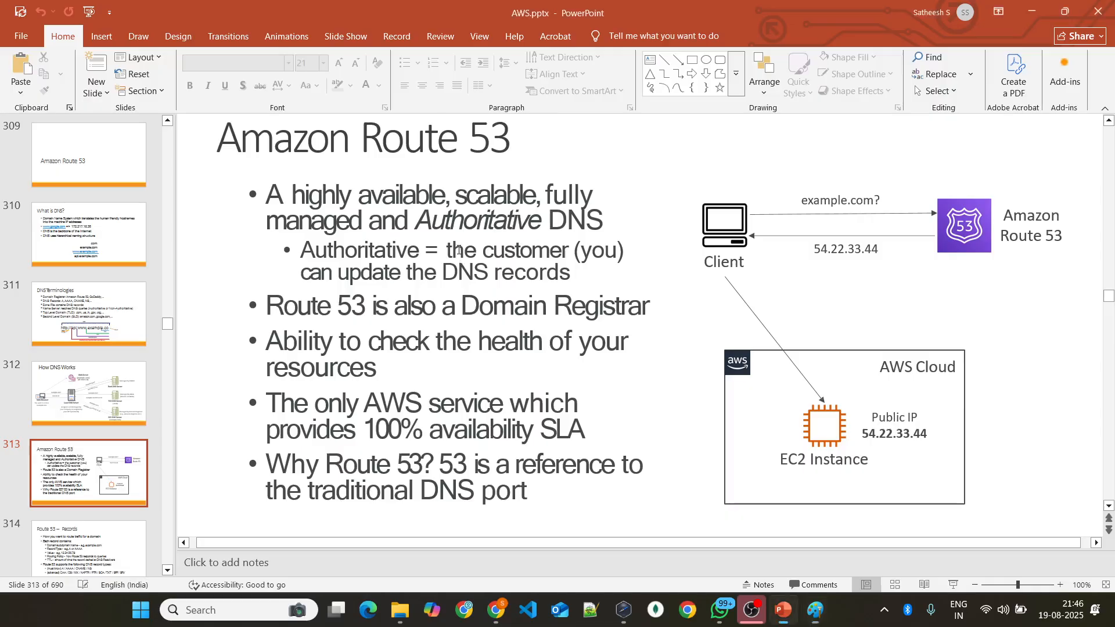
pyautogui.hotkey('alt', 'Tab')
pyautogui.hotkey('alt', 'Tab')
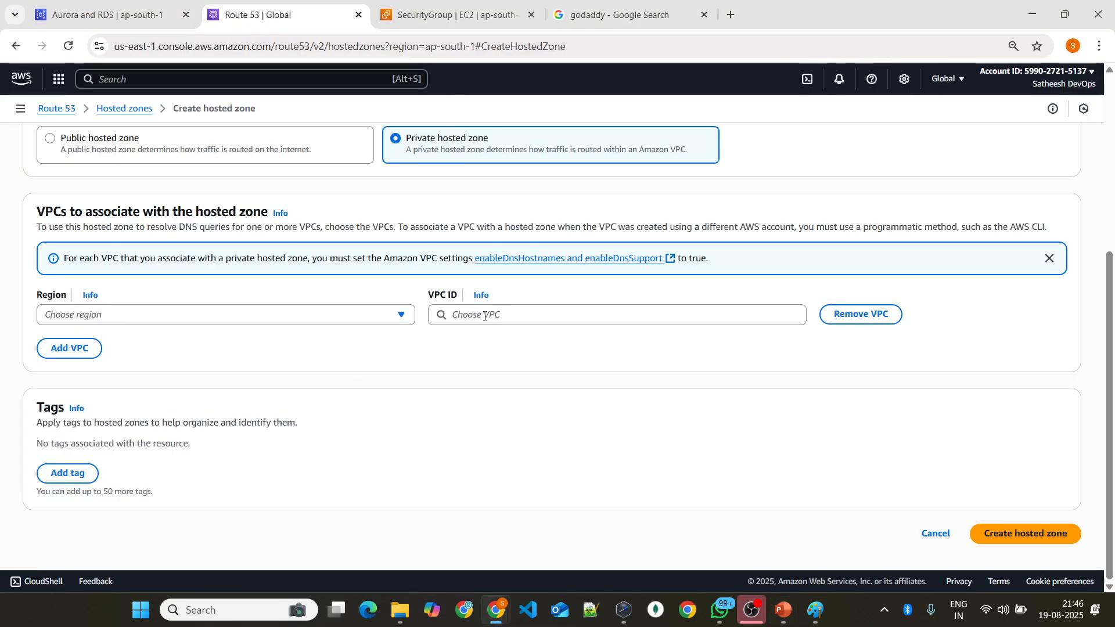
pyautogui.click(299, 316)
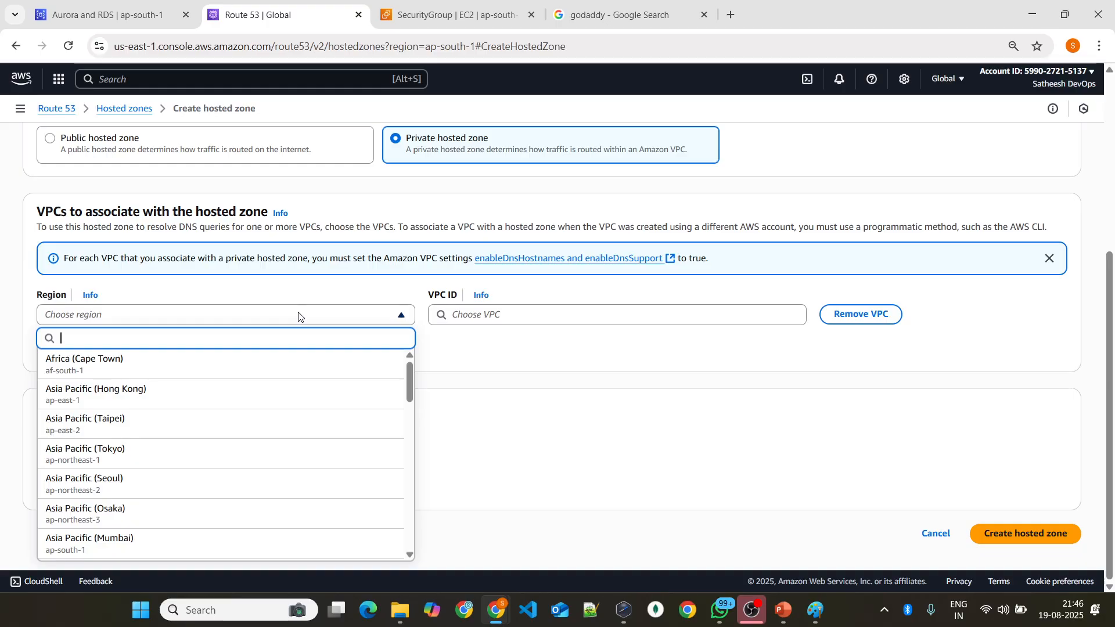
pyautogui.write('asi')
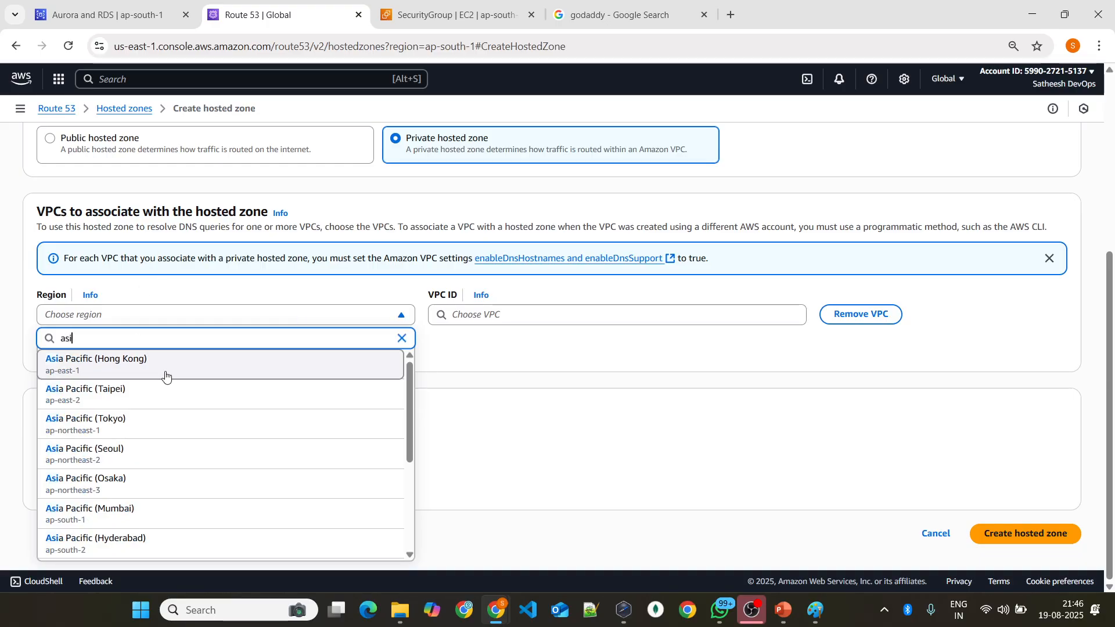
pyautogui.scroll(-1, 185, 459)
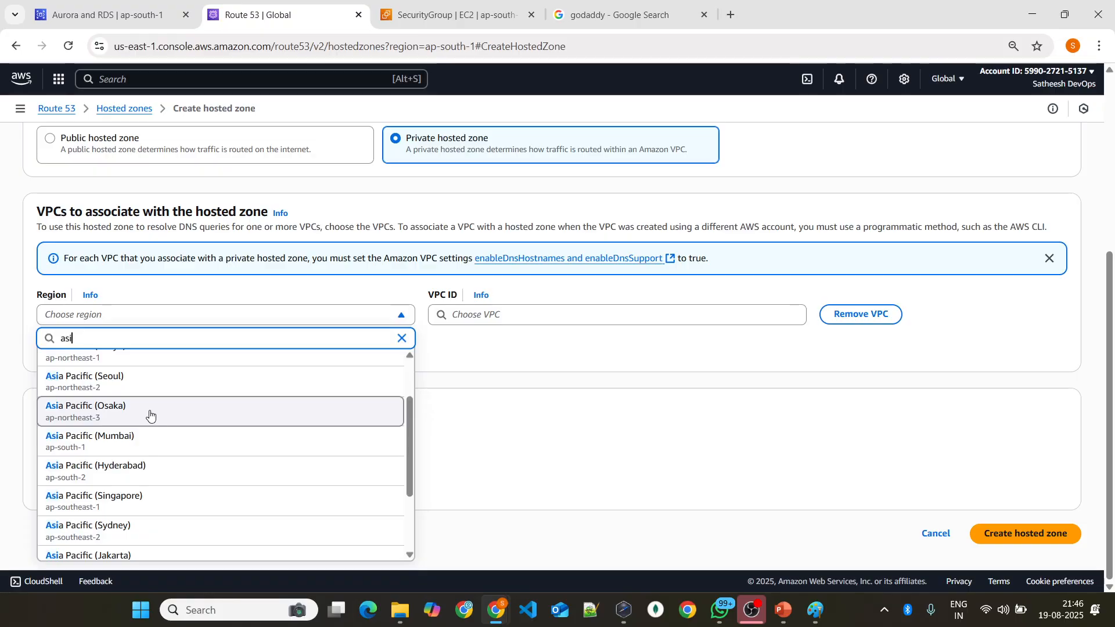
pyautogui.scroll(1, 156, 423)
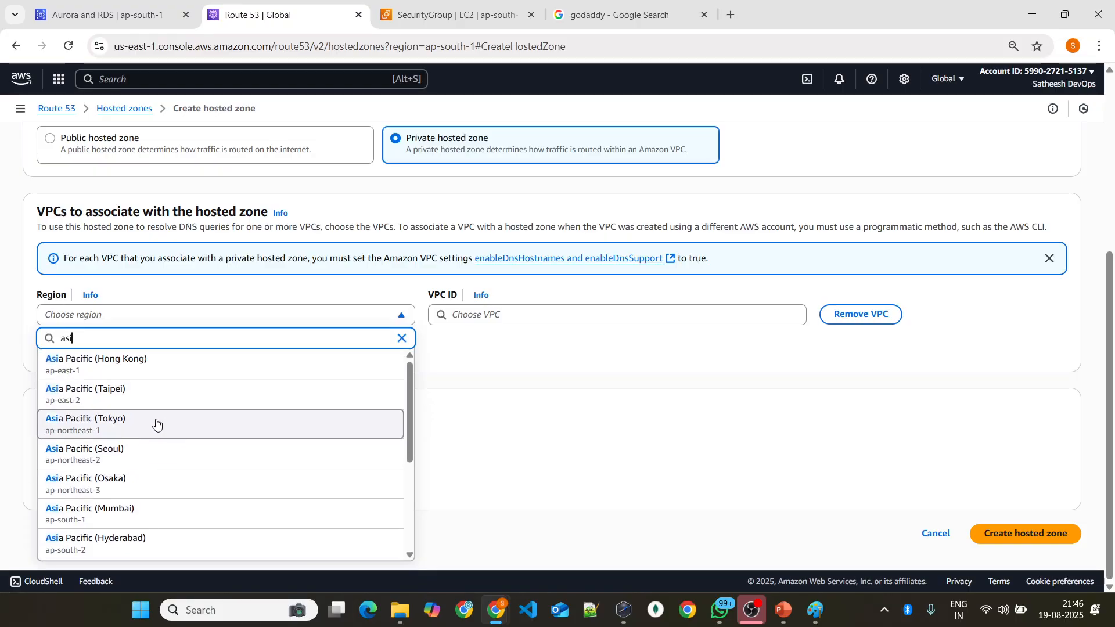
pyautogui.click(155, 508)
pyautogui.click(528, 312)
pyautogui.click(511, 345)
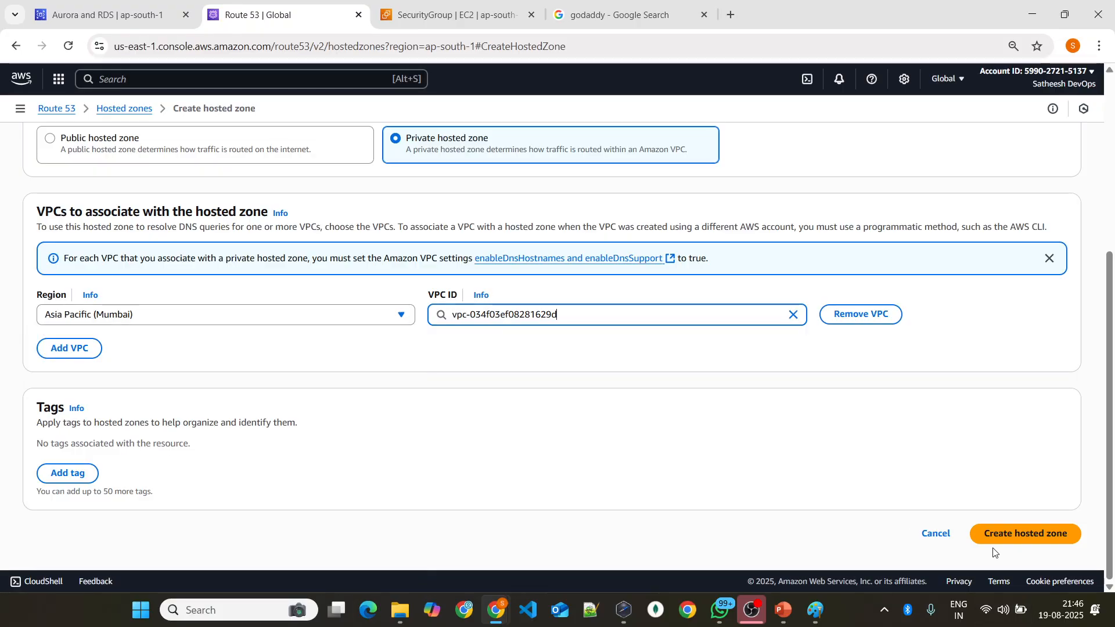
# Step: Compare the private hosted zone form, from domain name to VPC association, with the Route 53 and VPC sketch in Paint
pyautogui.hotkey('alt', 'Tab')
pyautogui.hotkey('alt', 'Tab')
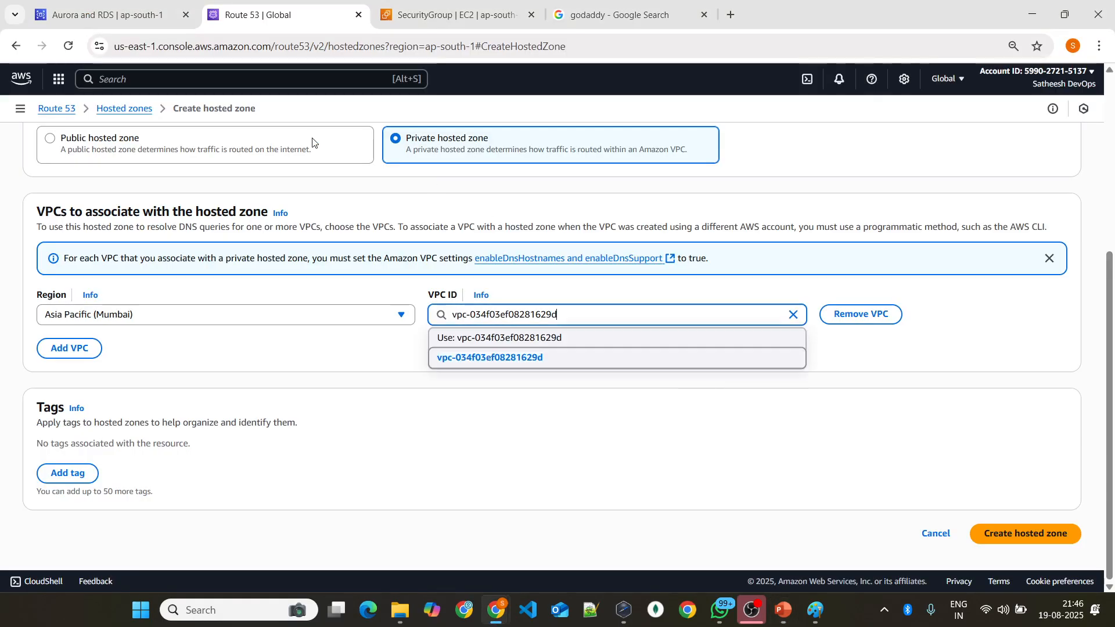
pyautogui.scroll(5, 312, 142)
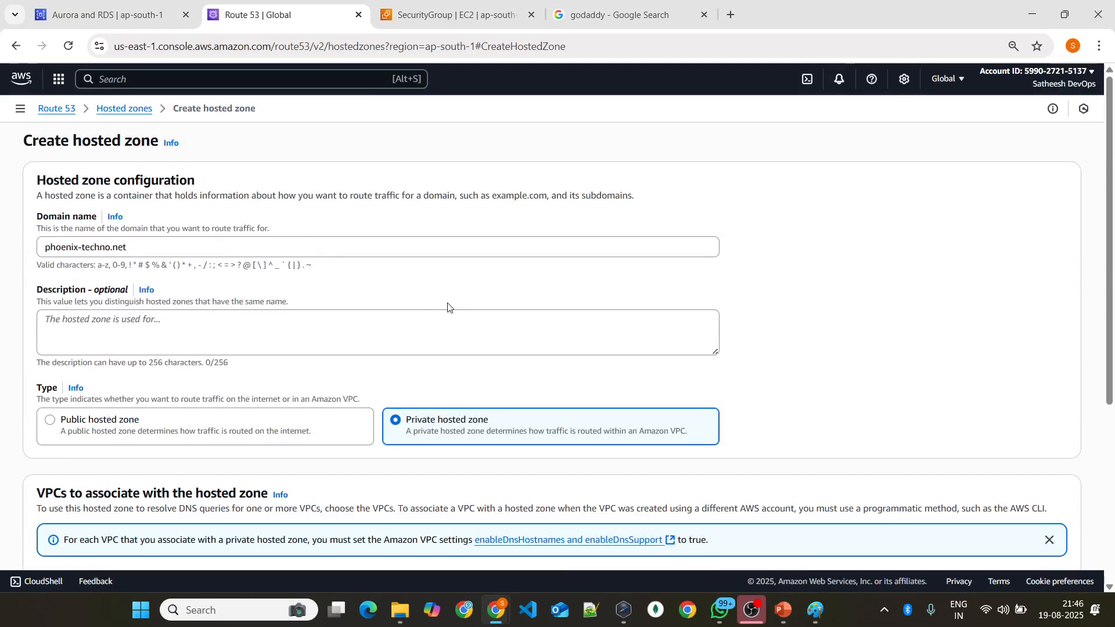
pyautogui.scroll(-5, 448, 307)
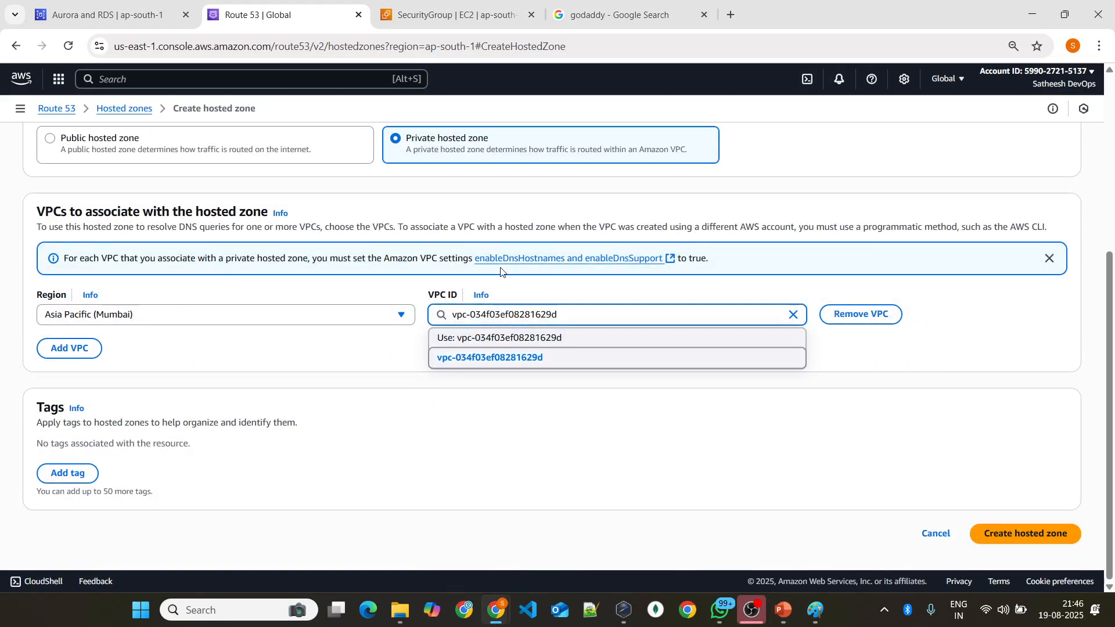
pyautogui.hotkey('alt', 'Tab')
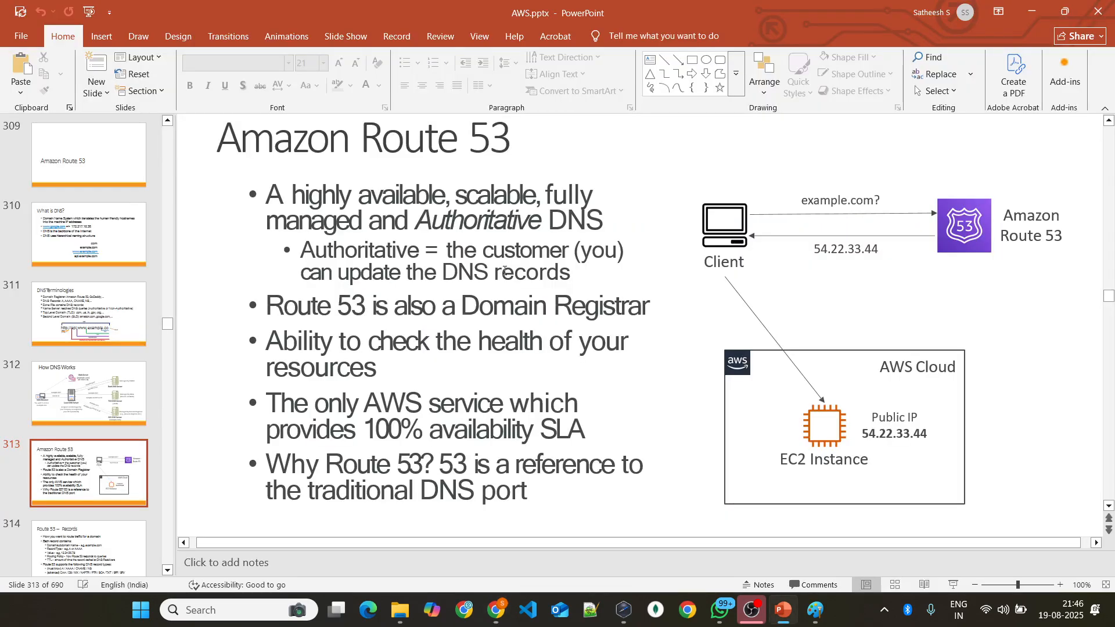
pyautogui.moveTo(812, 607)
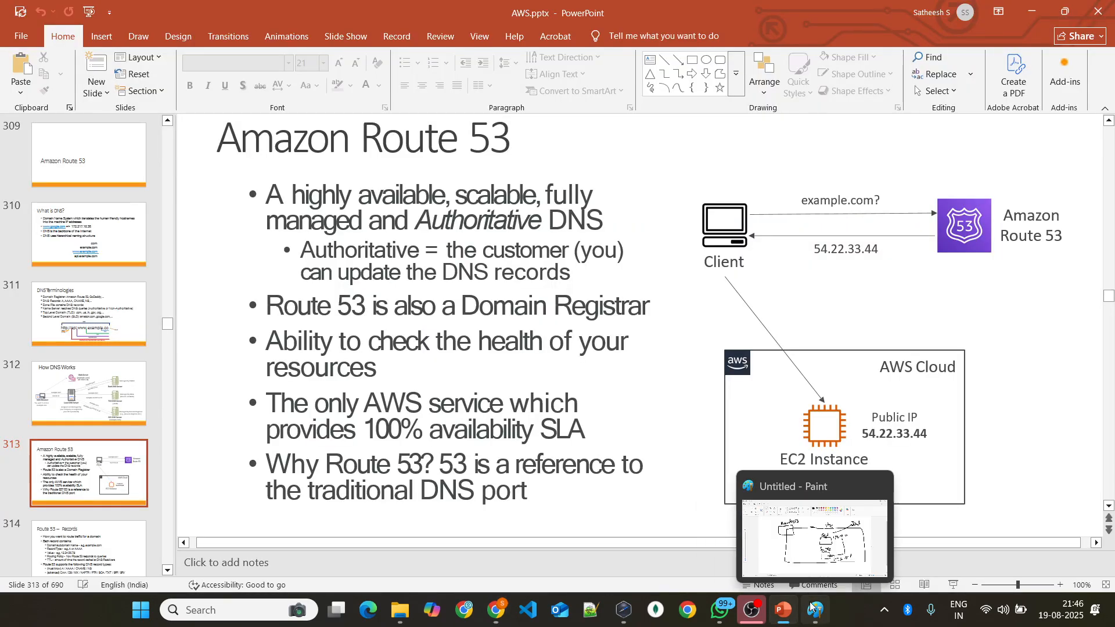
pyautogui.click(814, 611)
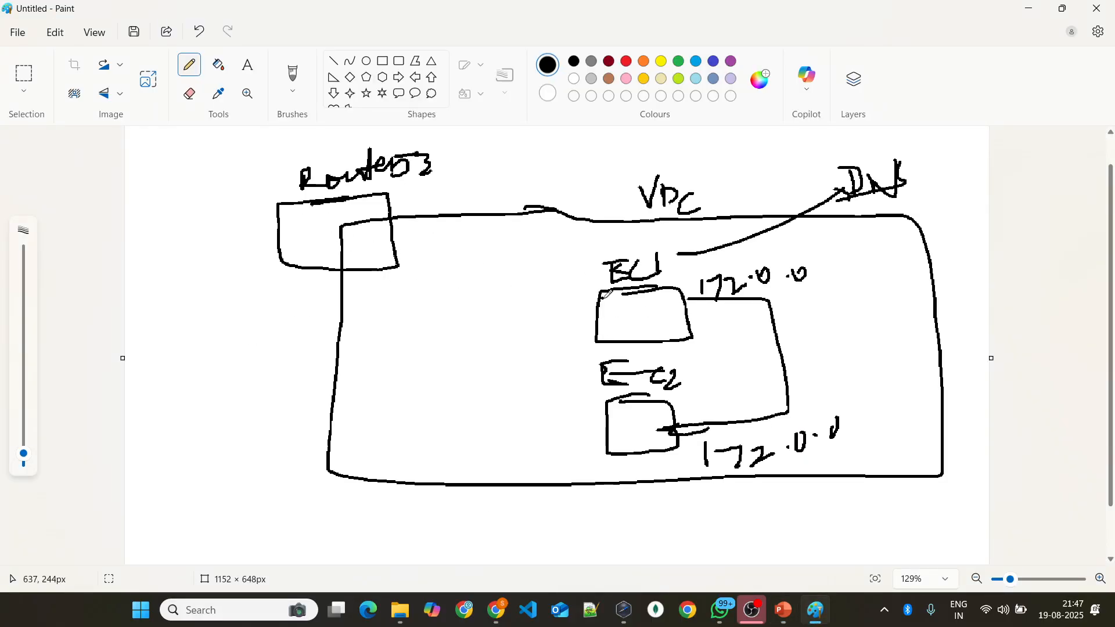
pyautogui.hotkey('alt', 'Tab')
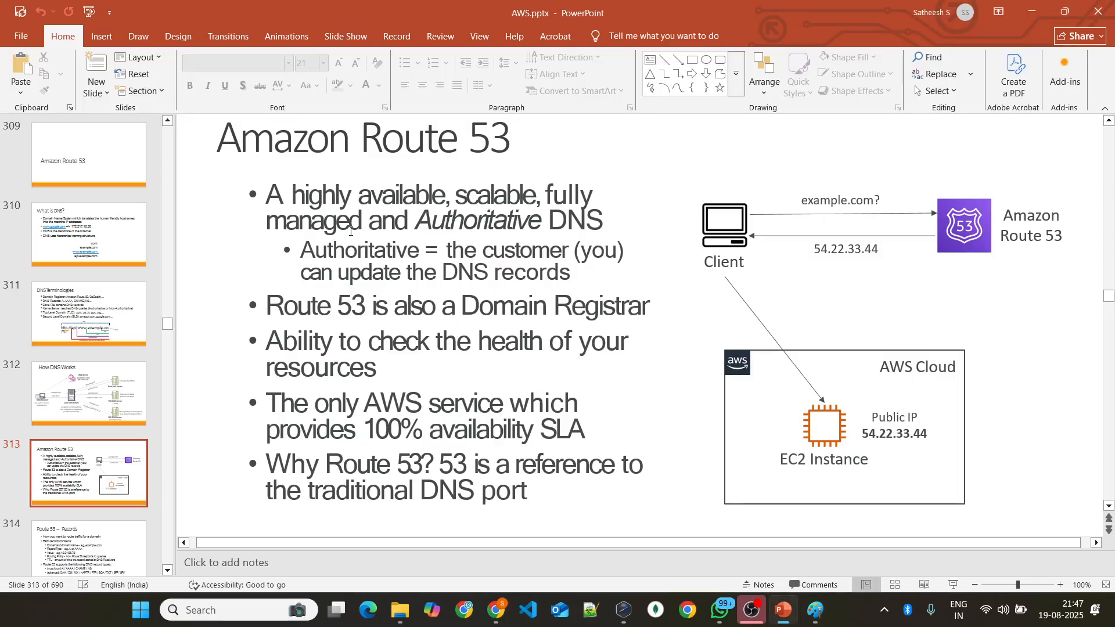
pyautogui.hotkey('alt', 'Tab')
pyautogui.hotkey('alt', 'Tab')
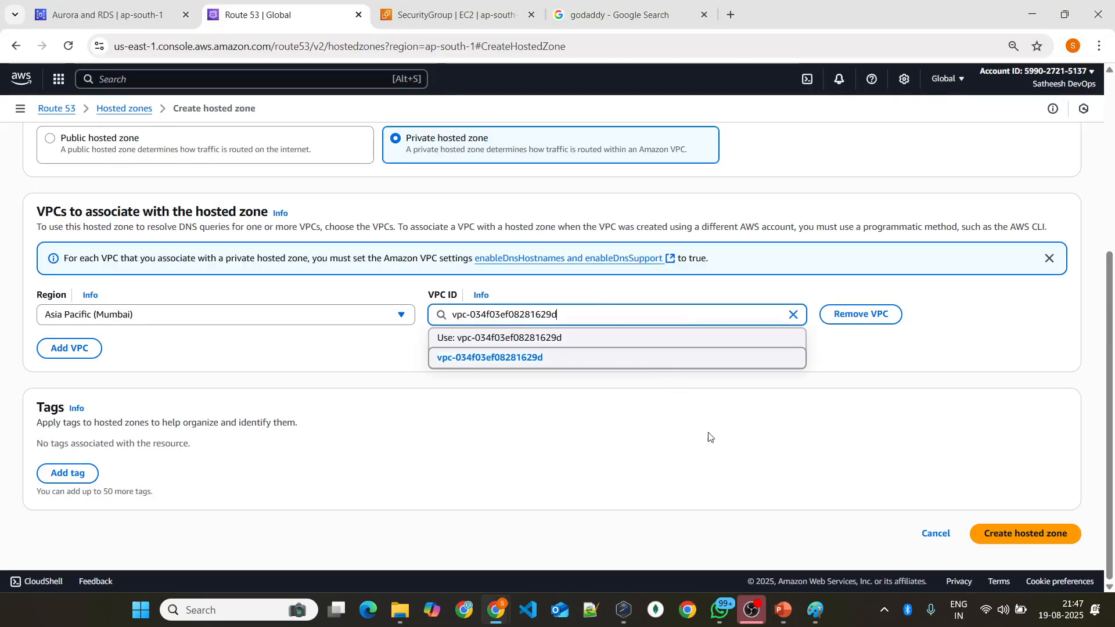
pyautogui.scroll(3, 175, 218)
pyautogui.scroll(-3, 176, 218)
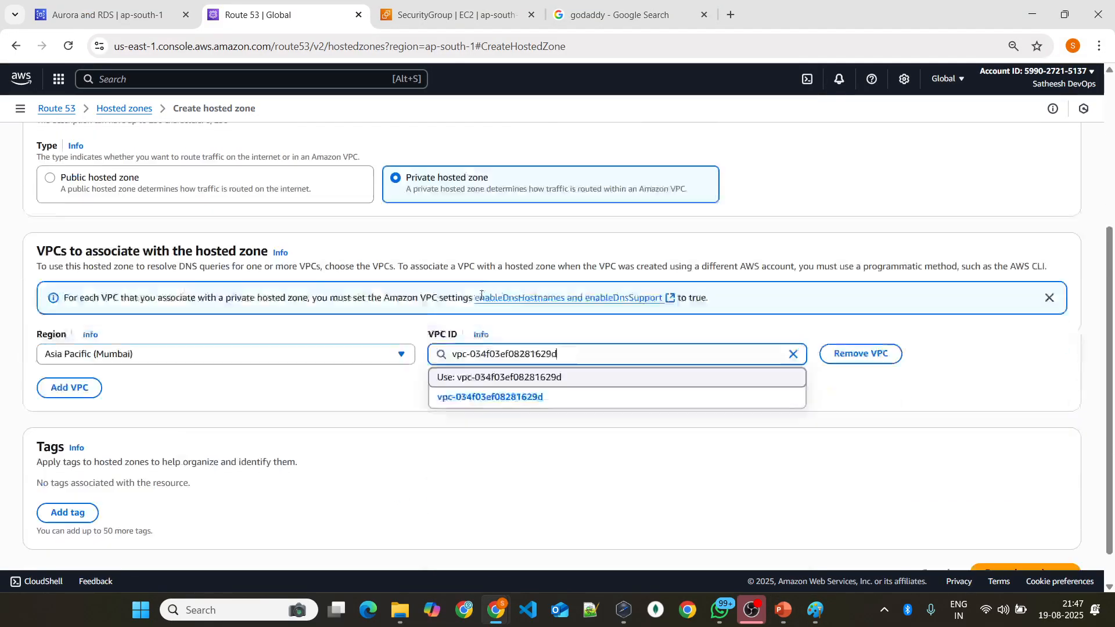
# Step: Switch to Paint and write the first instance's .com domain name below the VPC box, with an arrow to a 172 address
pyautogui.hotkey('alt', 'Tab')
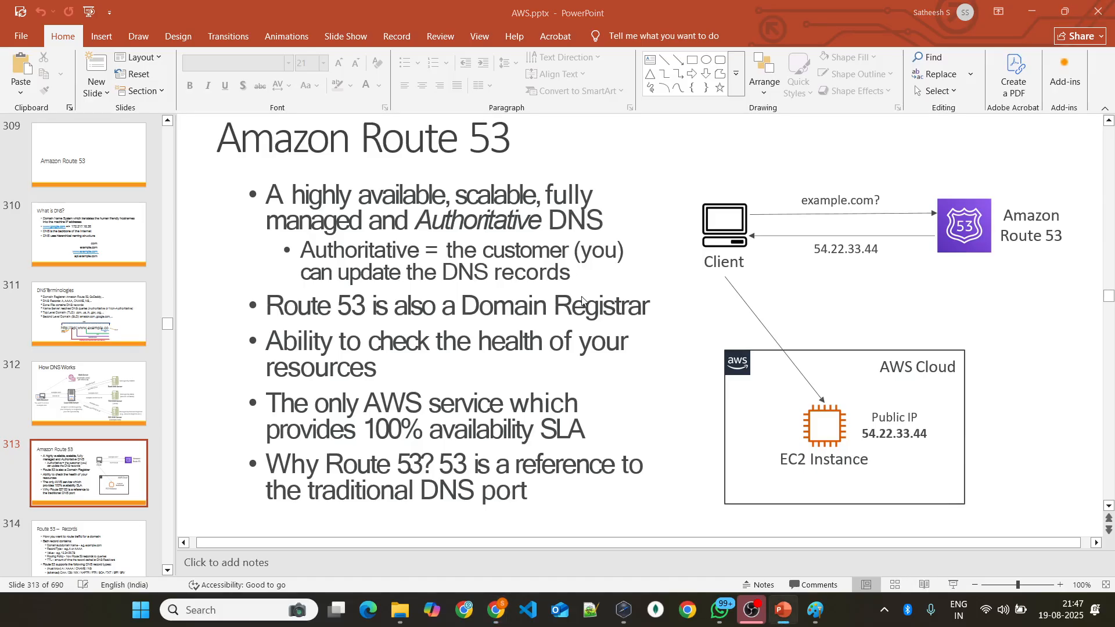
pyautogui.hotkey('alt', 'Tab')
pyautogui.hotkey('alt', 'Tab')
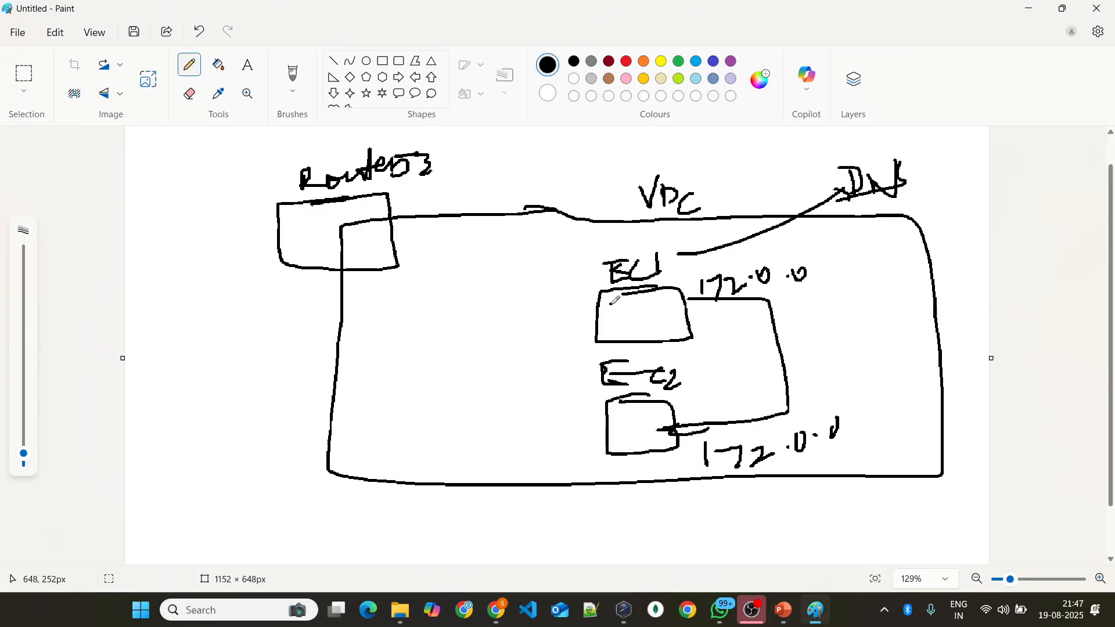
pyautogui.moveTo(234, 513)
pyautogui.mouseDown()
pyautogui.moveTo(227, 536)
pyautogui.moveTo(240, 532)
pyautogui.mouseUp()
pyautogui.moveTo(224, 525); pyautogui.dragTo(259, 501)
pyautogui.moveTo(257, 515); pyautogui.dragTo(311, 529)
pyautogui.moveTo(311, 511); pyautogui.dragTo(312, 527)
pyautogui.moveTo(329, 501)
pyautogui.mouseDown()
pyautogui.moveTo(330, 516)
pyautogui.moveTo(366, 530)
pyautogui.moveTo(415, 511)
pyautogui.moveTo(461, 522)
pyautogui.mouseUp()
pyautogui.moveTo(476, 517); pyautogui.dragTo(545, 515)
pyautogui.moveTo(530, 507)
pyautogui.mouseDown()
pyautogui.moveTo(530, 527)
pyautogui.moveTo(572, 532)
pyautogui.mouseUp()
pyautogui.moveTo(572, 515); pyautogui.dragTo(596, 511)
pyautogui.moveTo(596, 511)
pyautogui.mouseDown()
pyautogui.moveTo(593, 542)
pyautogui.moveTo(619, 529)
pyautogui.mouseUp()
pyautogui.moveTo(633, 524); pyautogui.dragTo(696, 506)
pyautogui.moveTo(708, 504); pyautogui.dragTo(737, 500)
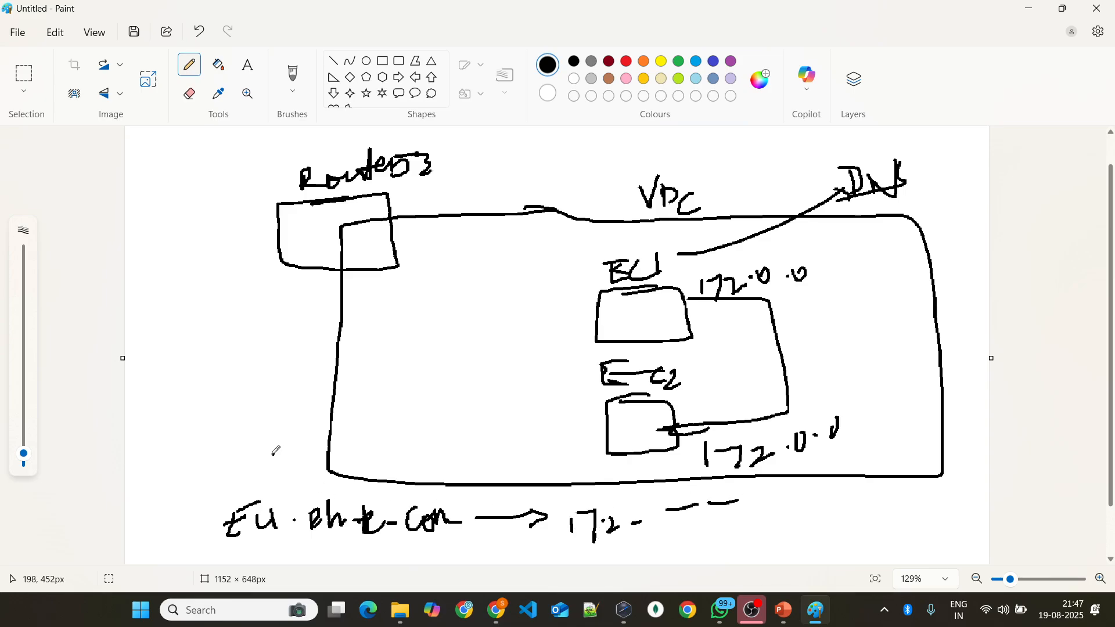
# Step: Write the EC2 domain name ending in com above the first record, followed by an arrow
pyautogui.moveTo(210, 439)
pyautogui.mouseDown()
pyautogui.moveTo(229, 459)
pyautogui.moveTo(230, 431)
pyautogui.mouseUp()
pyautogui.click(196, 437)
pyautogui.moveTo(245, 434)
pyautogui.mouseDown()
pyautogui.moveTo(233, 450)
pyautogui.moveTo(366, 447)
pyautogui.mouseUp()
pyautogui.moveTo(380, 434); pyautogui.dragTo(427, 441)
pyautogui.moveTo(443, 443)
pyautogui.mouseDown()
pyautogui.moveTo(456, 431)
pyautogui.moveTo(503, 462)
pyautogui.mouseUp()
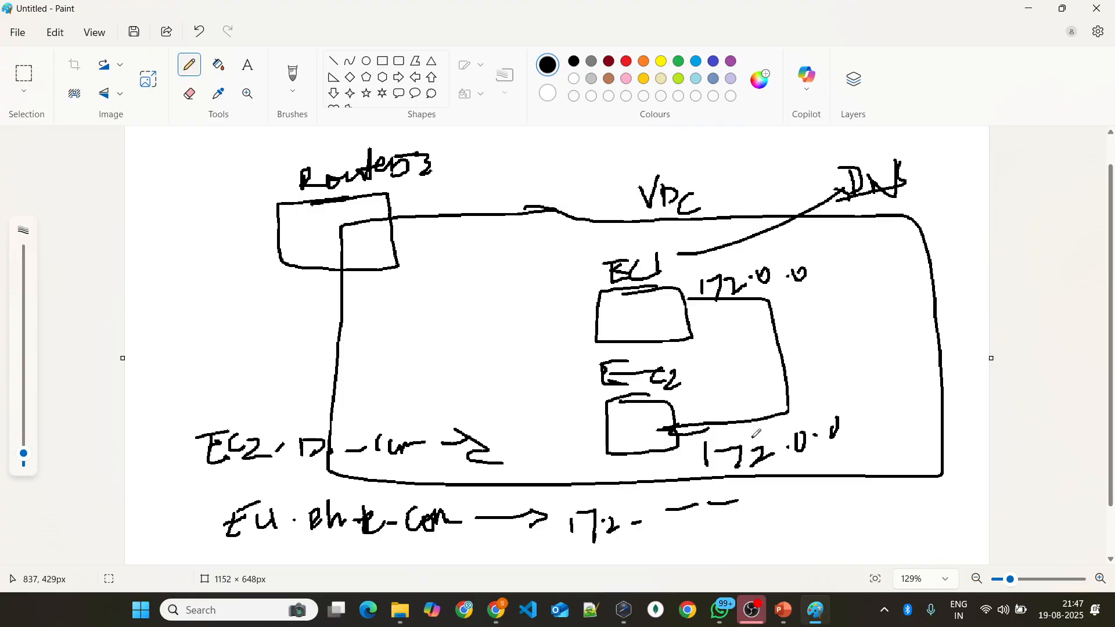
# Step: Underline the second instance's 172 address and circle both handwritten domain names
pyautogui.moveTo(706, 472); pyautogui.dragTo(808, 460)
pyautogui.moveTo(452, 464); pyautogui.dragTo(502, 463)
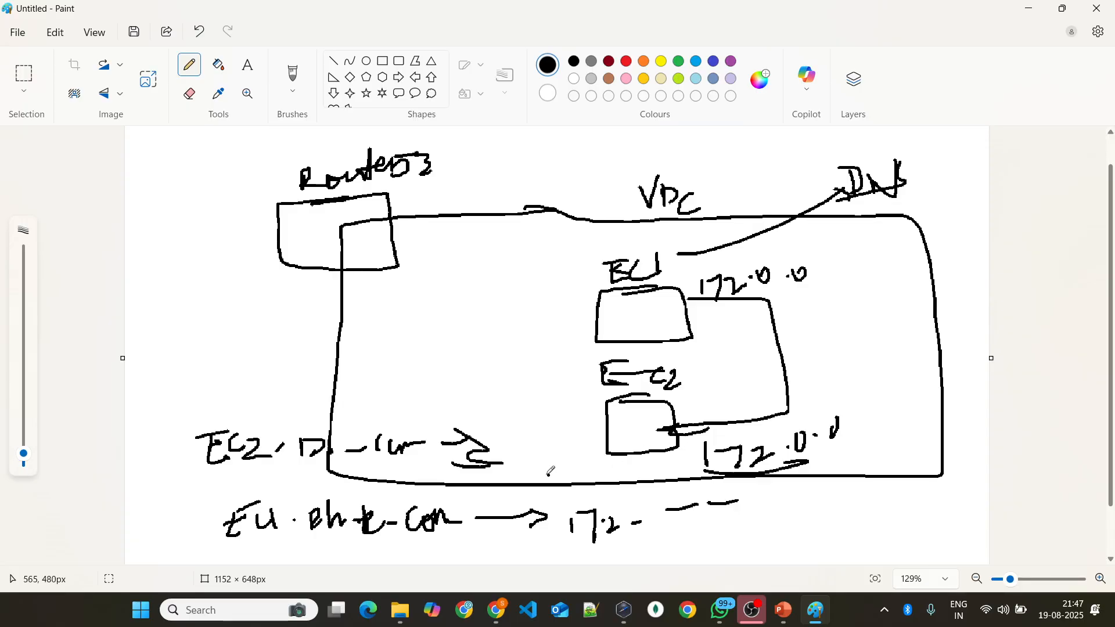
pyautogui.moveTo(500, 424)
pyautogui.mouseDown()
pyautogui.moveTo(244, 491)
pyautogui.moveTo(403, 426)
pyautogui.mouseUp()
pyautogui.moveTo(382, 468)
pyautogui.mouseDown()
pyautogui.moveTo(217, 526)
pyautogui.moveTo(320, 489)
pyautogui.mouseUp()
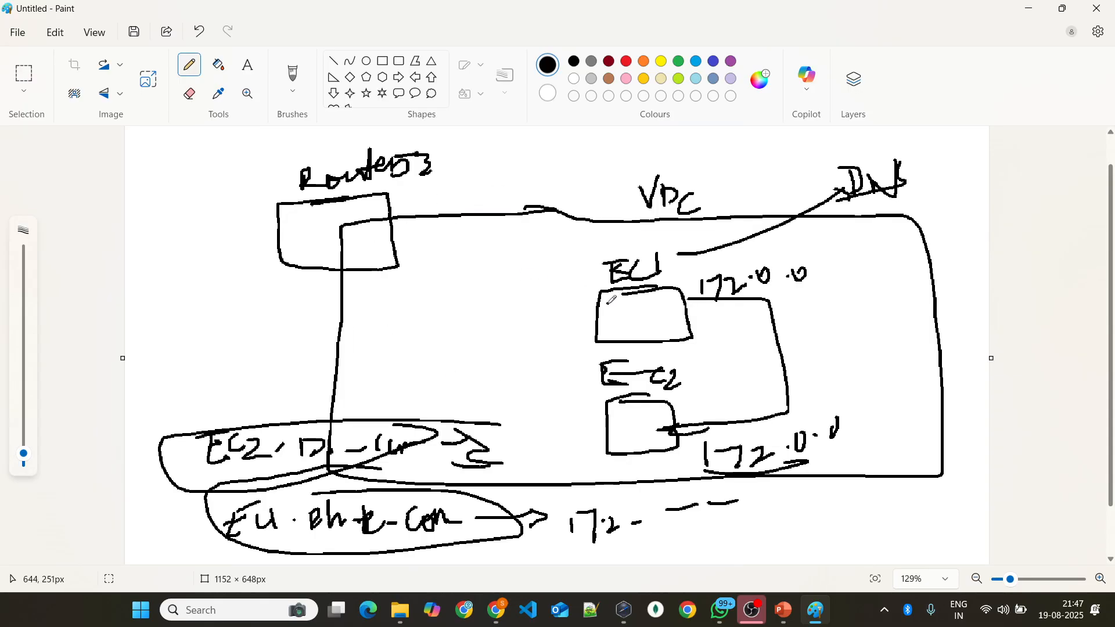
# Step: Draw connecting lines with an arrowhead from the first instance's box to the Route 53 box
pyautogui.moveTo(597, 300)
pyautogui.mouseDown()
pyautogui.moveTo(418, 254)
pyautogui.moveTo(401, 272)
pyautogui.moveTo(447, 251)
pyautogui.mouseUp()
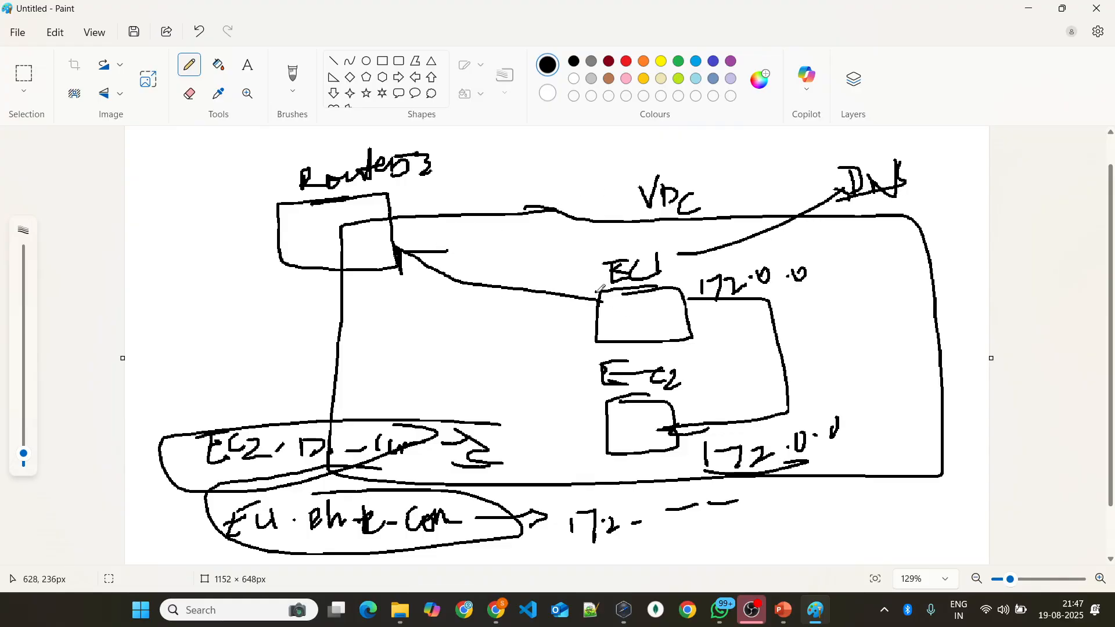
pyautogui.moveTo(583, 288)
pyautogui.mouseDown()
pyautogui.moveTo(432, 247)
pyautogui.moveTo(395, 249)
pyautogui.mouseUp()
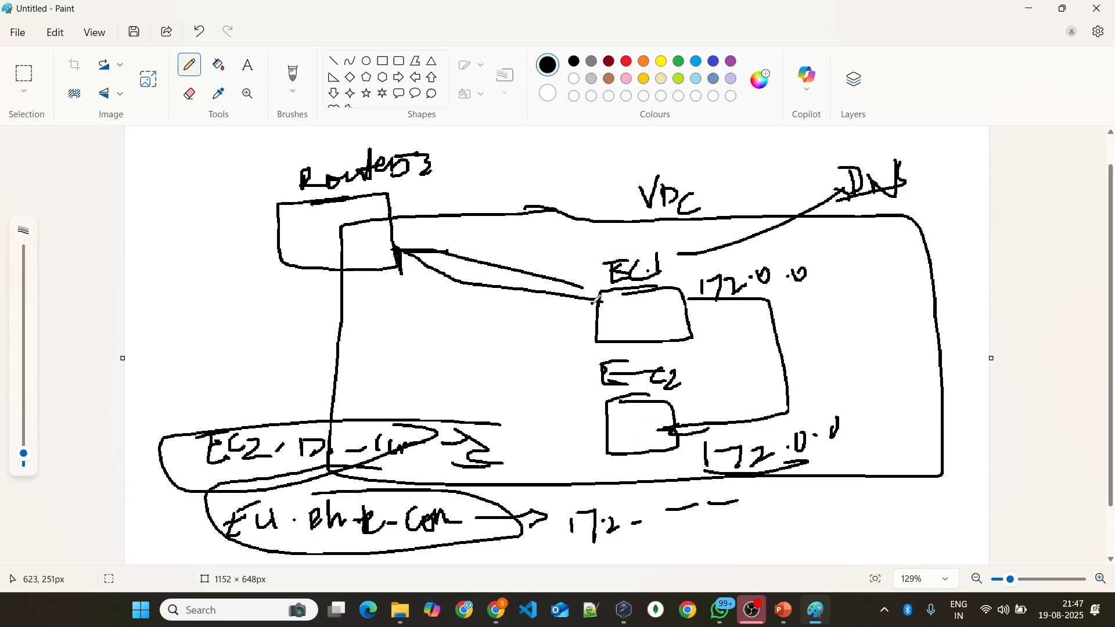
pyautogui.moveTo(598, 299); pyautogui.dragTo(405, 252)
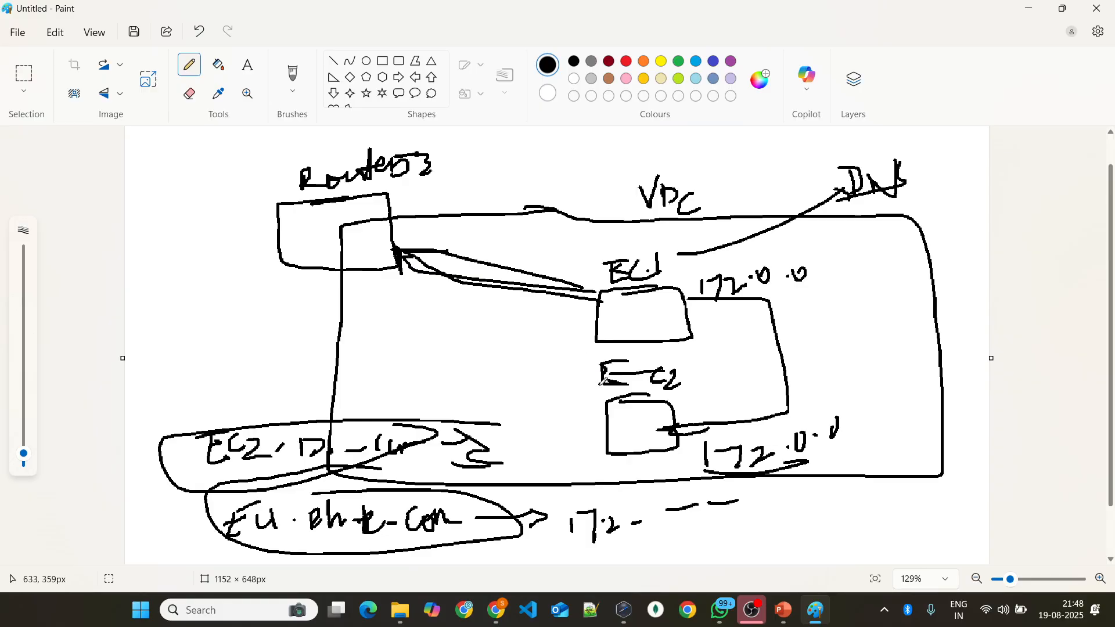
# Step: Underline the second instance's label, then circle the lower Route 53 box and draw an arrow from it to the second instance
pyautogui.moveTo(595, 386); pyautogui.dragTo(788, 376)
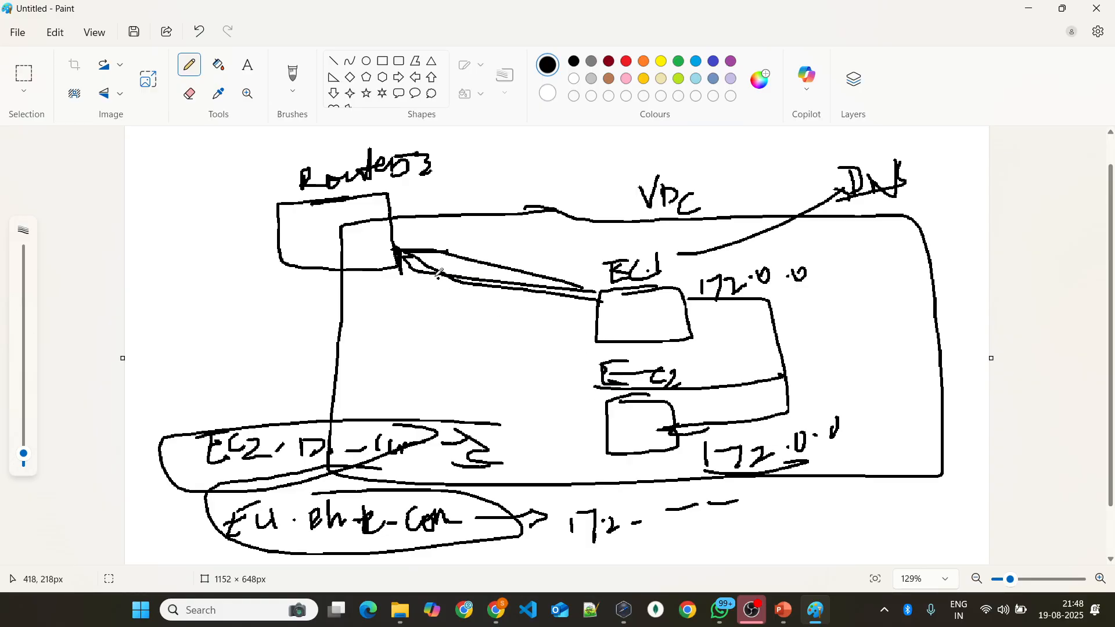
pyautogui.moveTo(405, 237)
pyautogui.mouseDown()
pyautogui.moveTo(284, 259)
pyautogui.moveTo(348, 234)
pyautogui.moveTo(420, 261)
pyautogui.moveTo(581, 400)
pyautogui.moveTo(621, 409)
pyautogui.mouseUp()
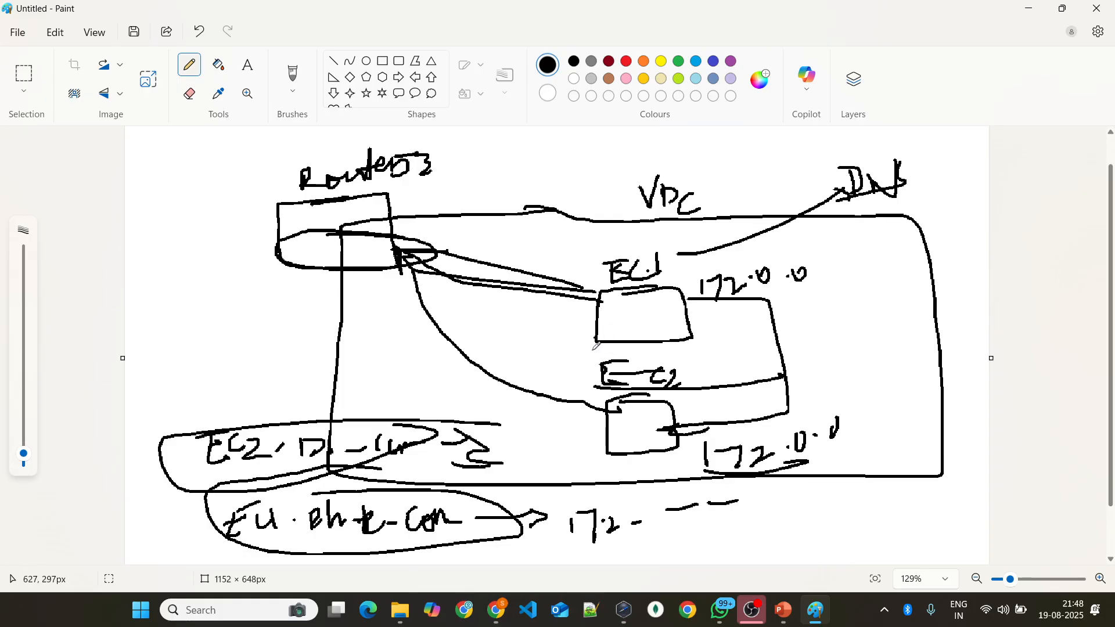
pyautogui.moveTo(579, 377)
pyautogui.mouseDown()
pyautogui.moveTo(608, 410)
pyautogui.moveTo(574, 422)
pyautogui.mouseUp()
pyautogui.click(472, 369)
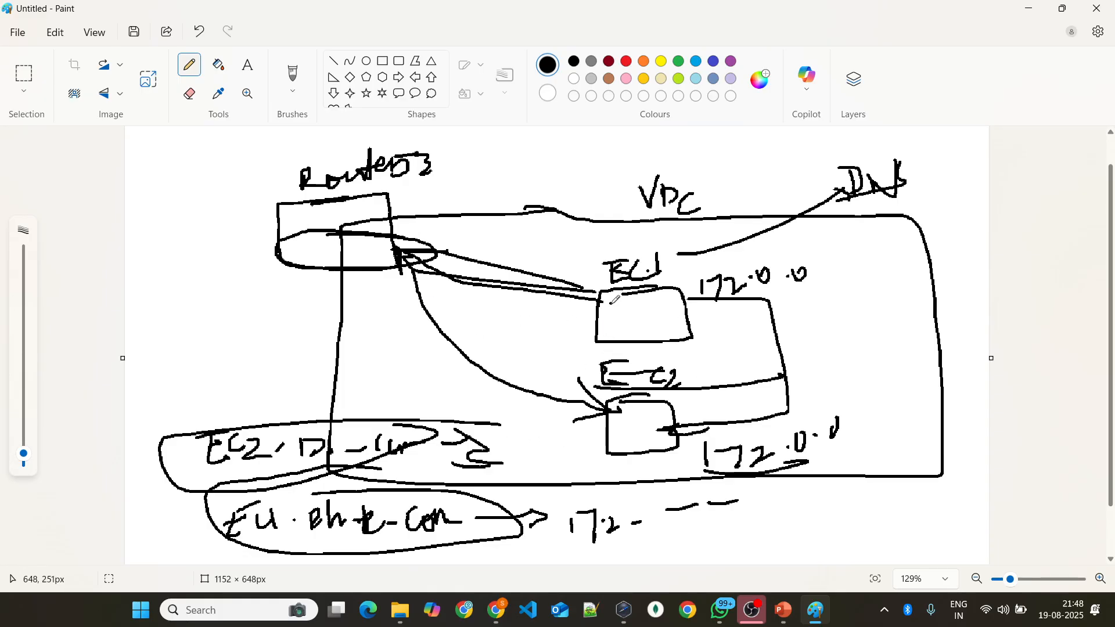
# Step: Switch to the browser, create phoenix-techno.net as a public hosted zone, and dismiss the success notification
pyautogui.hotkey('alt', 'Tab')
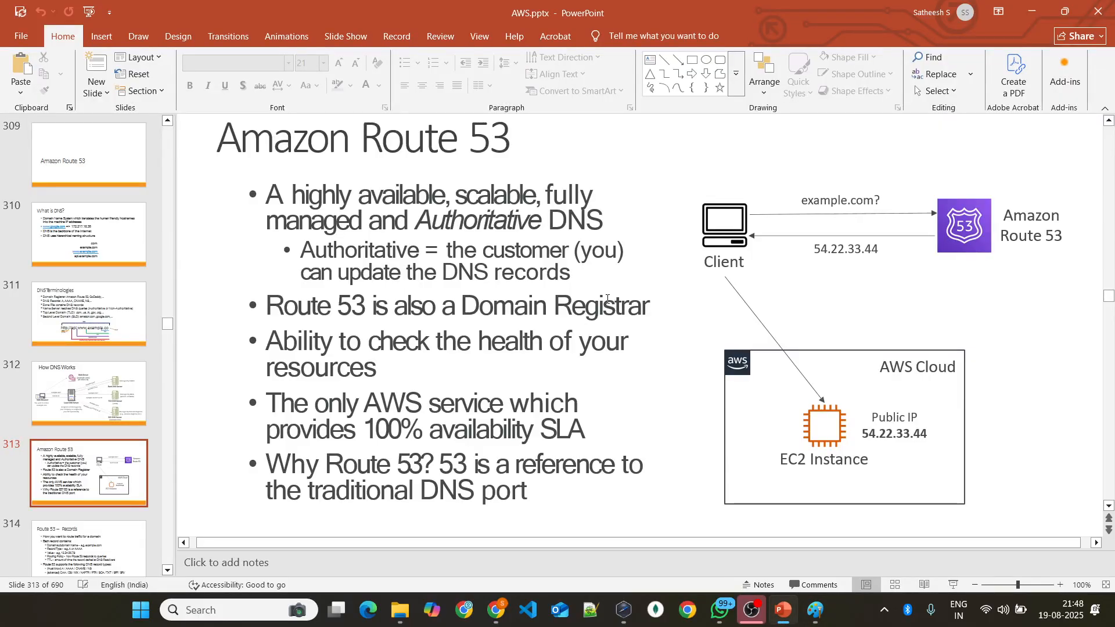
pyautogui.hotkey('alt', 'Tab')
pyautogui.press('Tab')
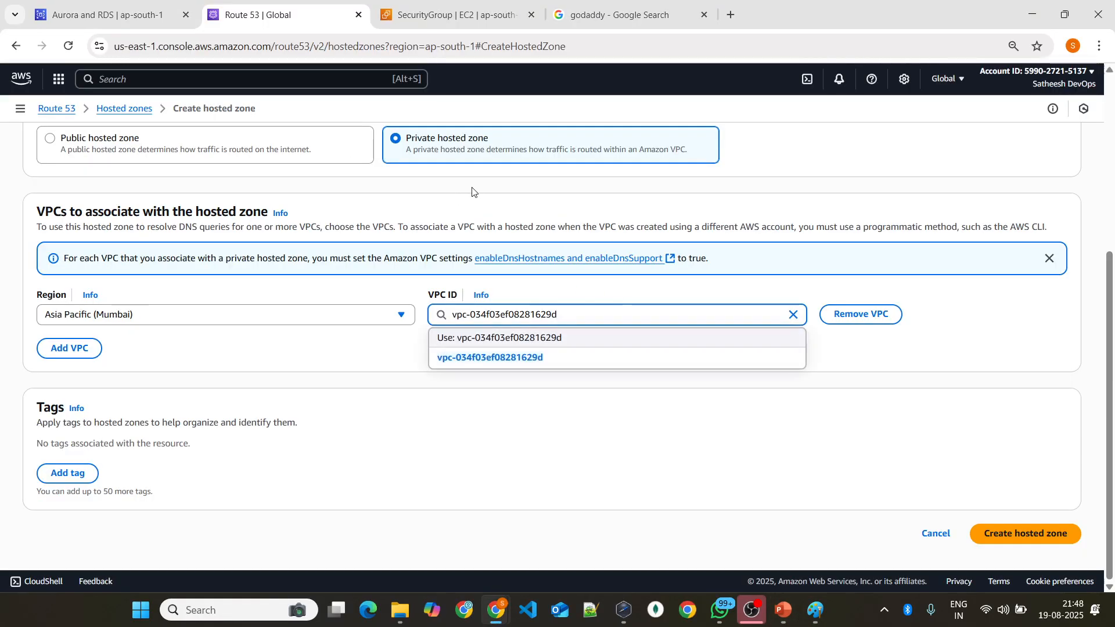
pyautogui.click(216, 143)
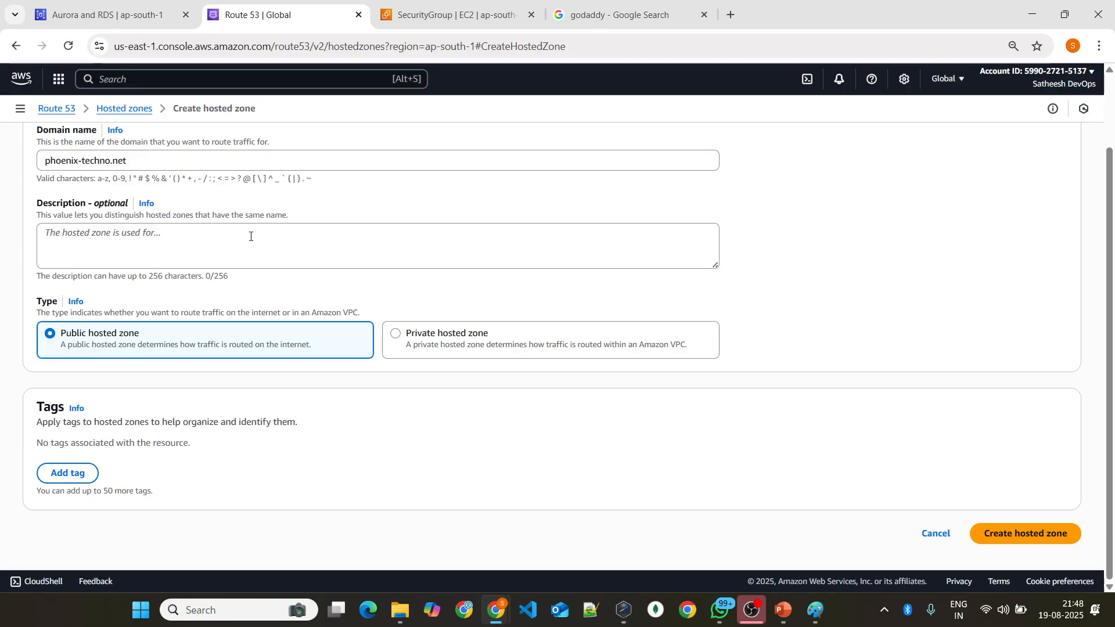
pyautogui.scroll(2, 252, 216)
pyautogui.scroll(-2, 252, 217)
pyautogui.scroll(2, 631, 284)
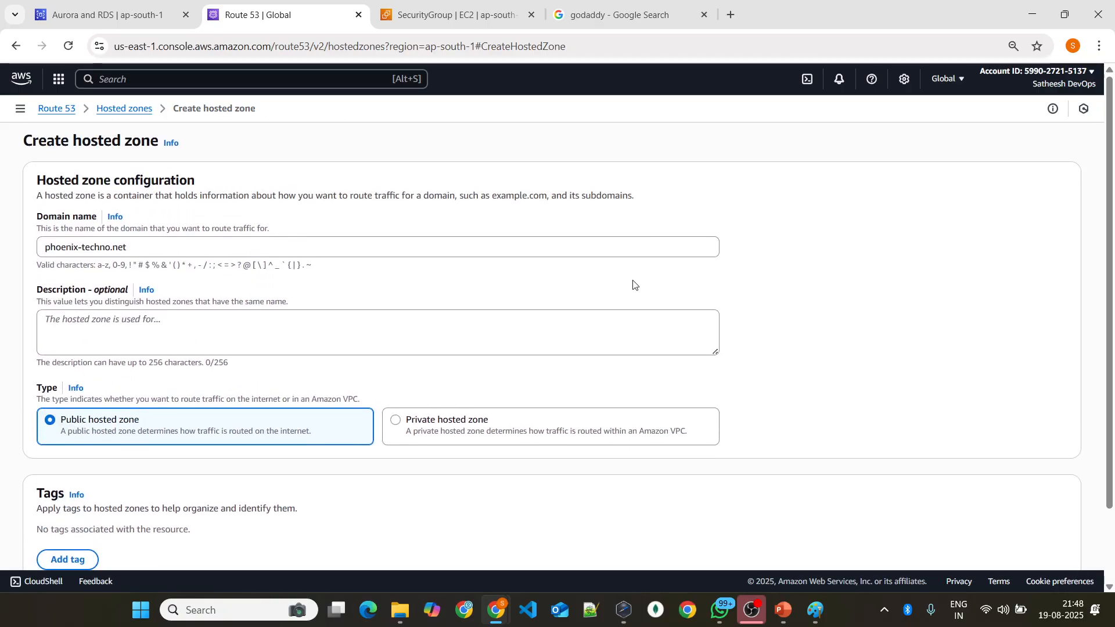
pyautogui.scroll(-2, 953, 469)
pyautogui.click(996, 529)
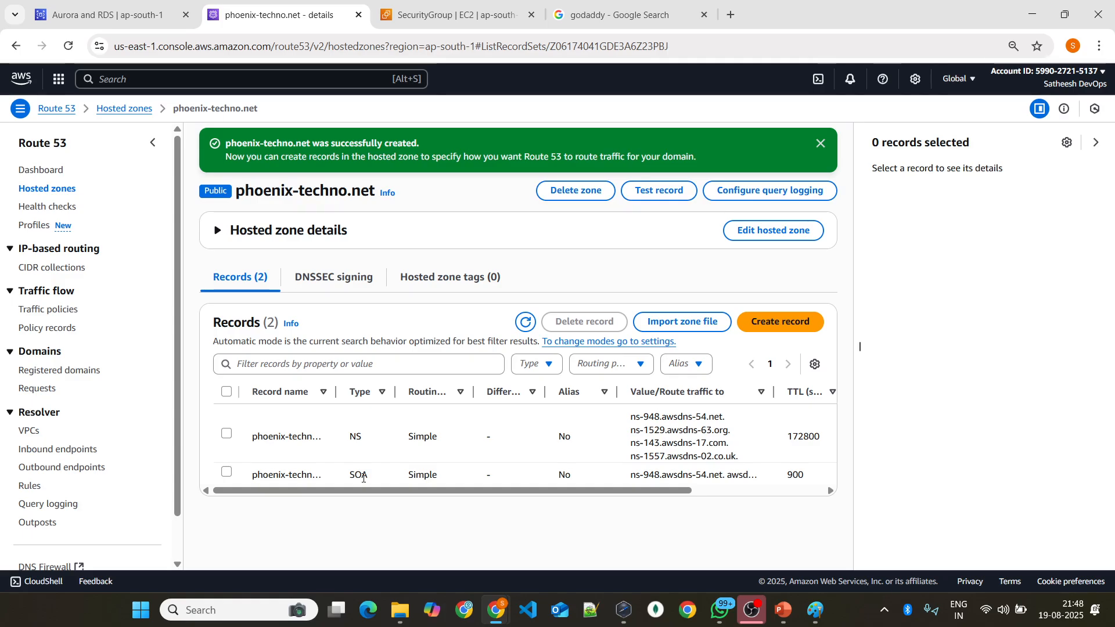
pyautogui.moveTo(348, 478); pyautogui.dragTo(366, 480)
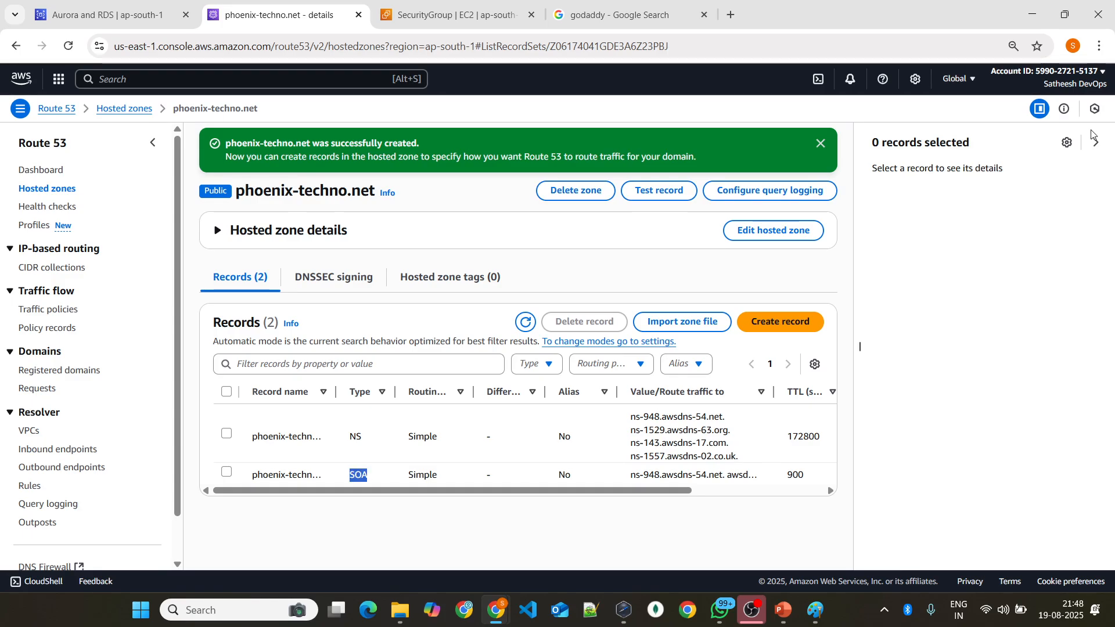
pyautogui.click(821, 144)
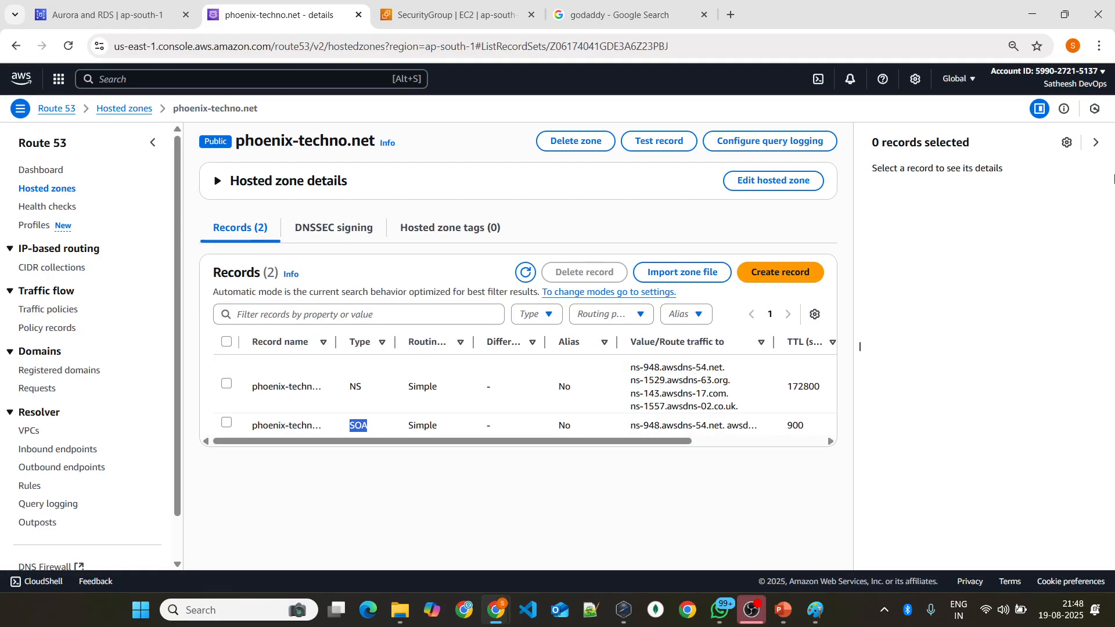
# Step: Close the record details pane and widen the Value/Route traffic to and Record name columns to show their full contents
pyautogui.click(1096, 143)
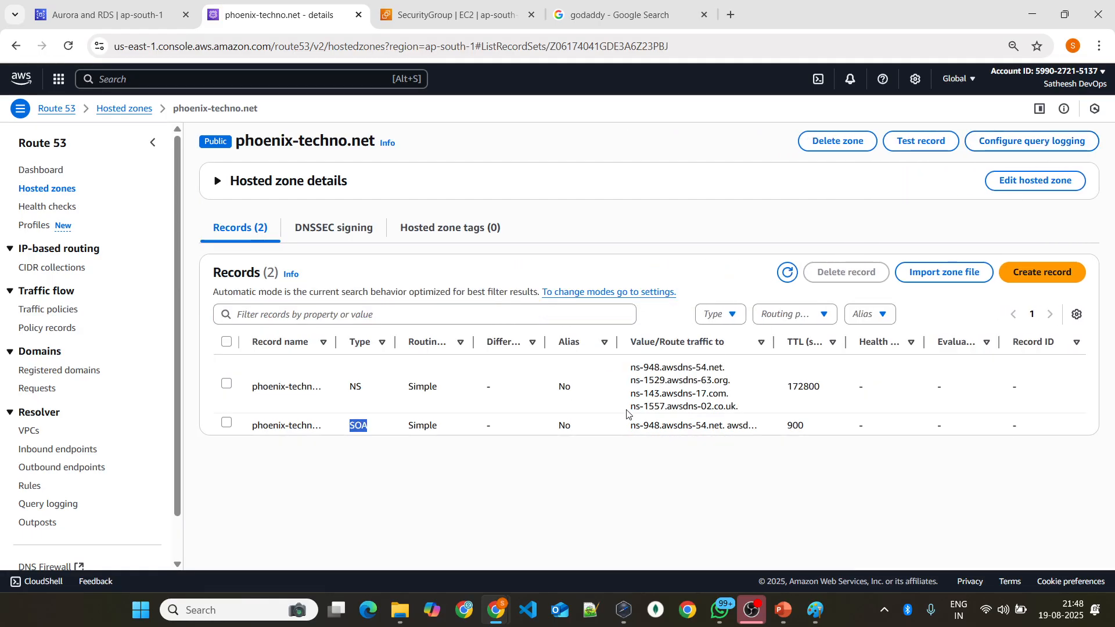
pyautogui.moveTo(774, 343); pyautogui.dragTo(1020, 361)
pyautogui.doubleClick(358, 425)
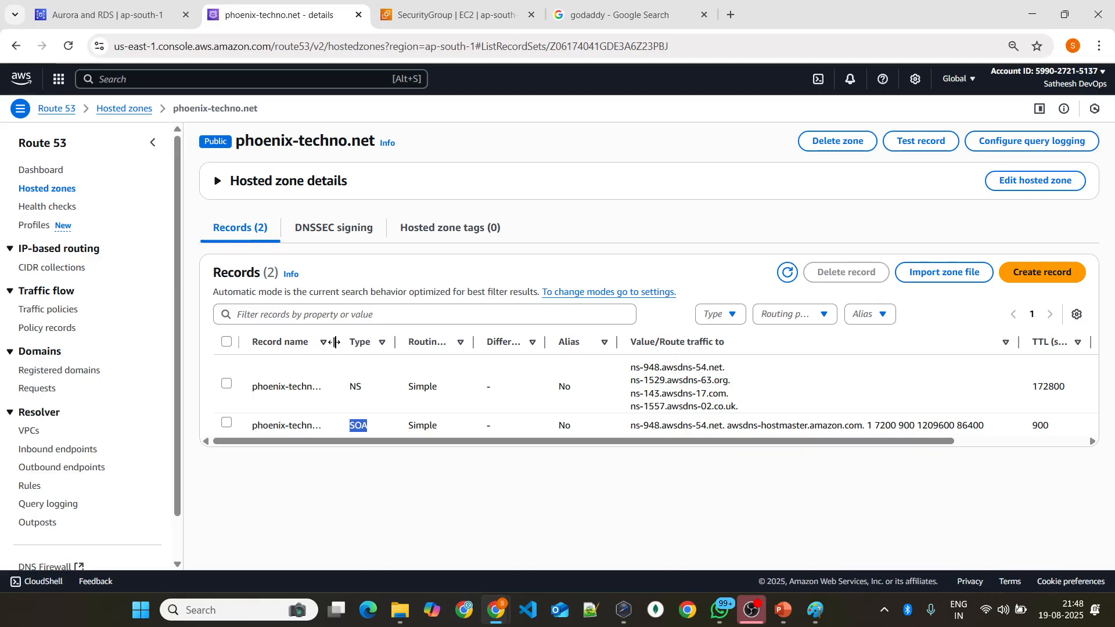
pyautogui.moveTo(336, 343); pyautogui.dragTo(363, 346)
pyautogui.doubleClick(386, 426)
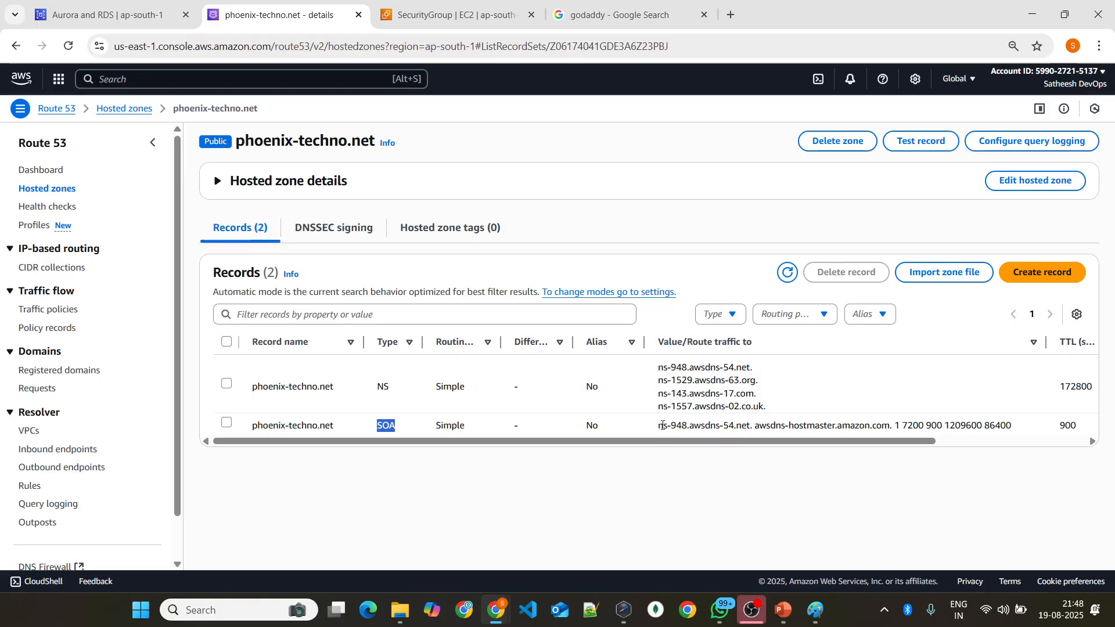
# Step: Examine the SOA record's value by highlighting its name server, the hostmaster address and the timing numbers
pyautogui.moveTo(658, 428); pyautogui.dragTo(752, 428)
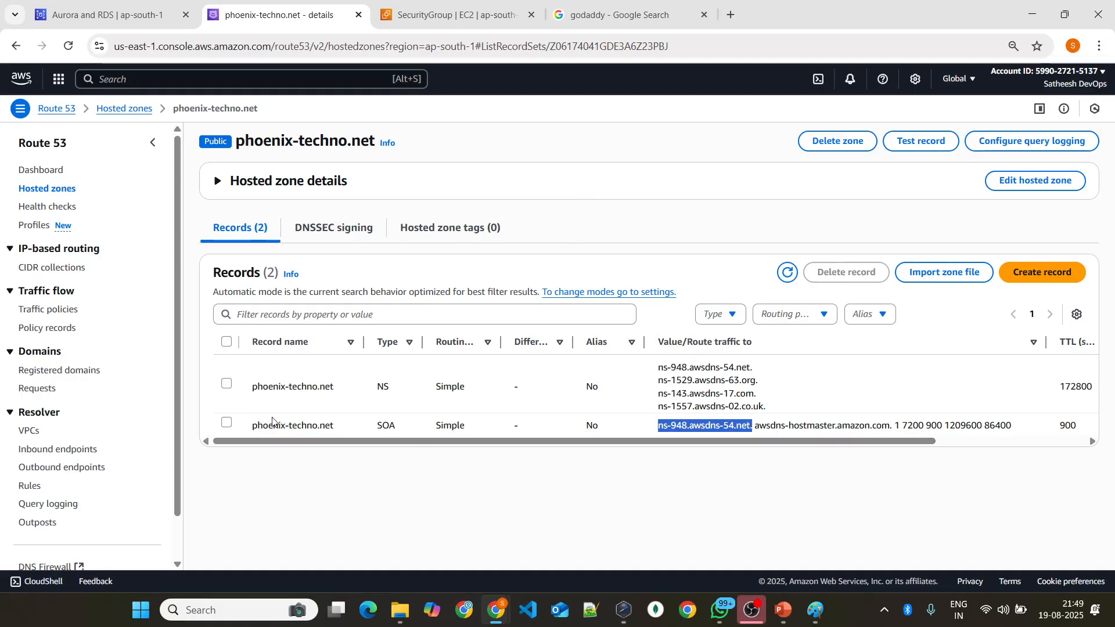
pyautogui.doubleClick(713, 428)
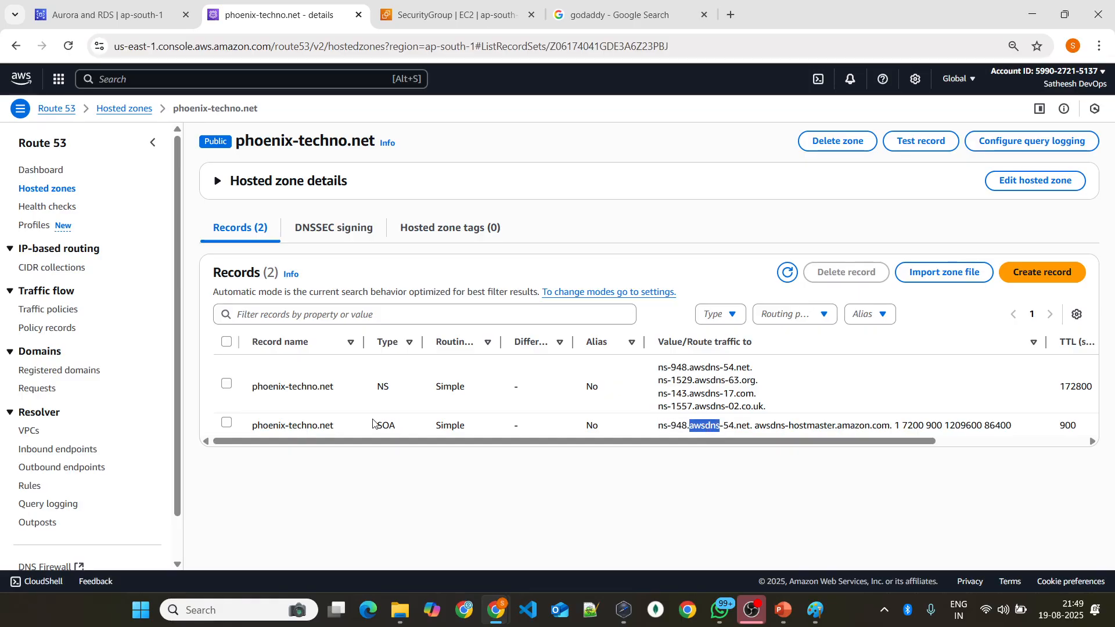
pyautogui.moveTo(658, 426); pyautogui.dragTo(752, 425)
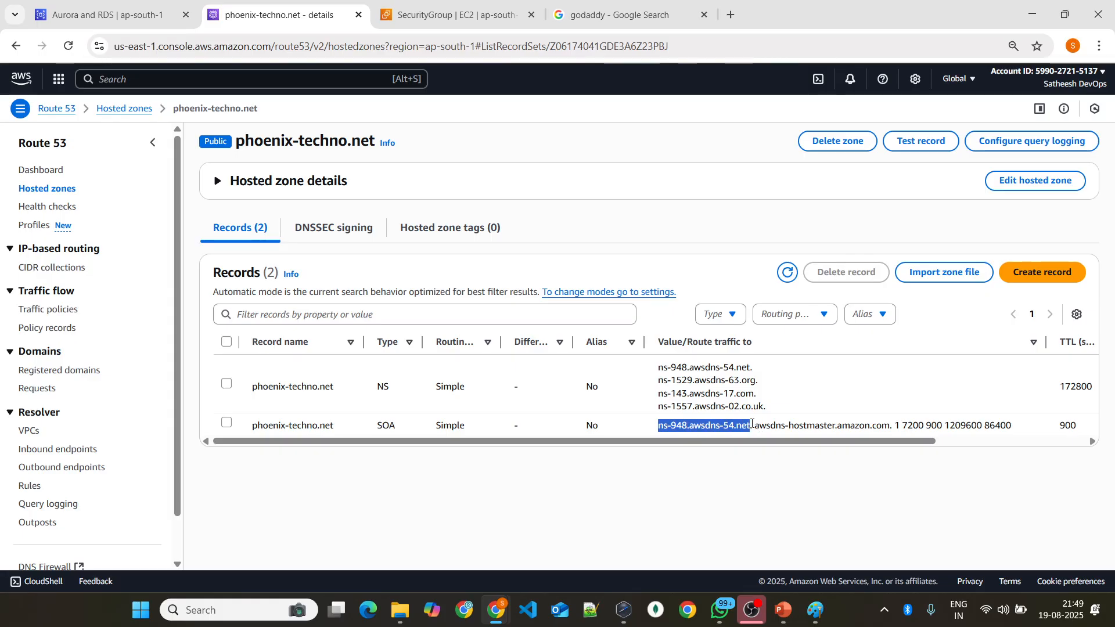
pyautogui.doubleClick(386, 426)
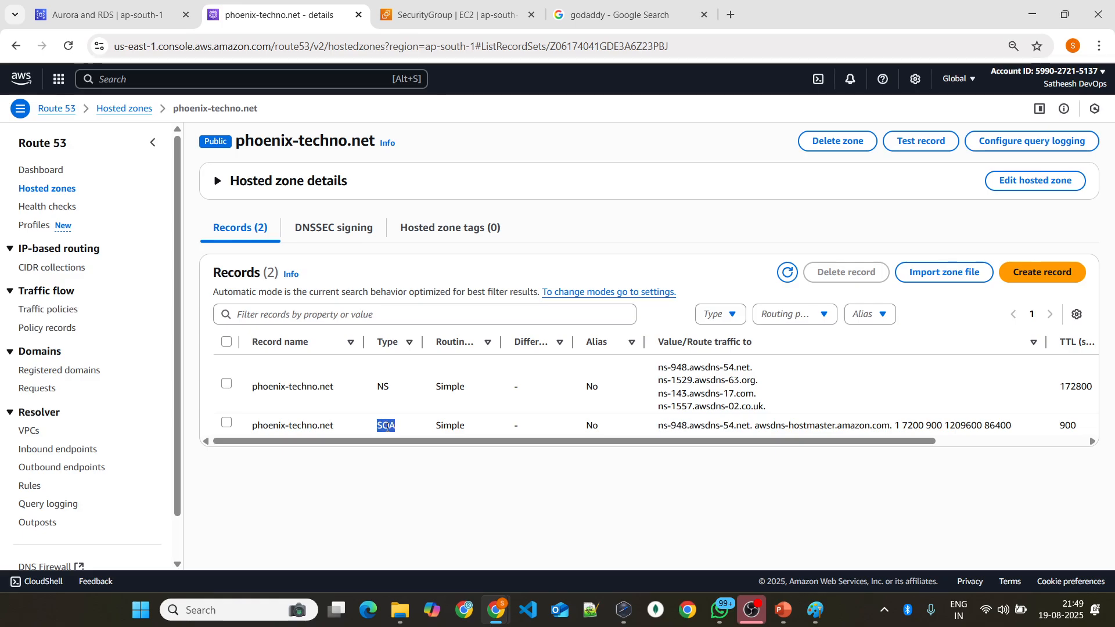
pyautogui.doubleClick(701, 427)
pyautogui.doubleClick(797, 426)
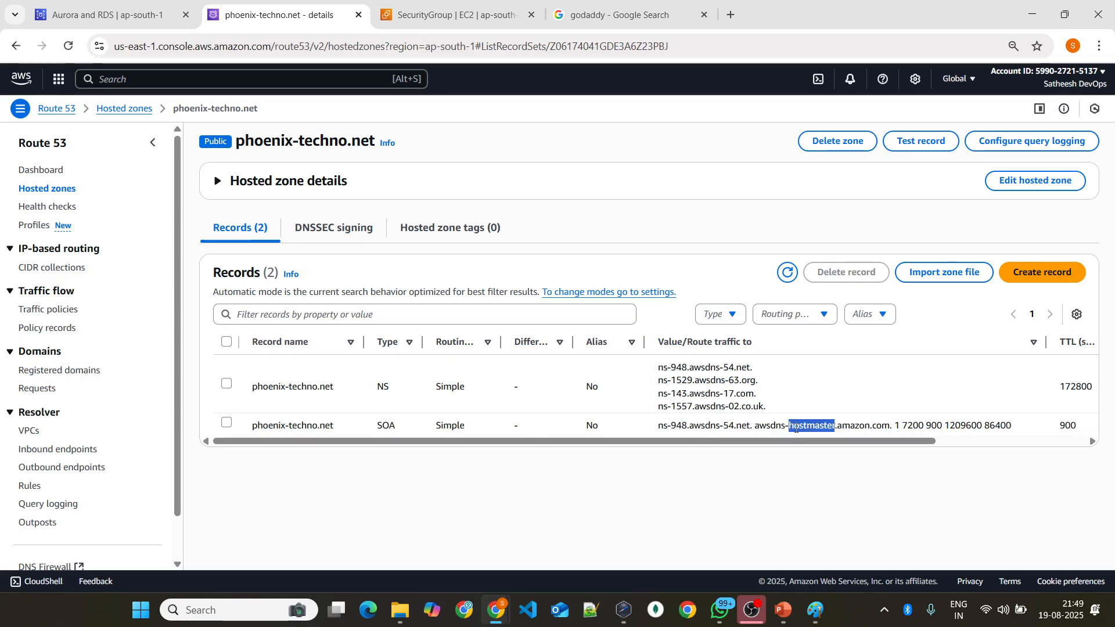
pyautogui.moveTo(758, 426); pyautogui.dragTo(928, 424)
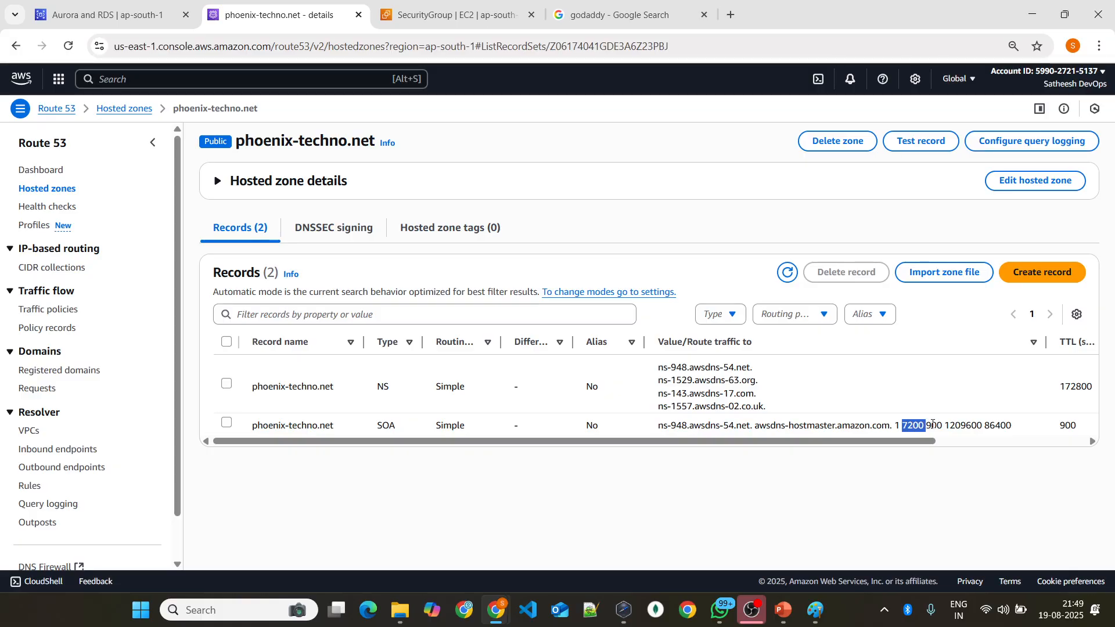
pyautogui.click(952, 425)
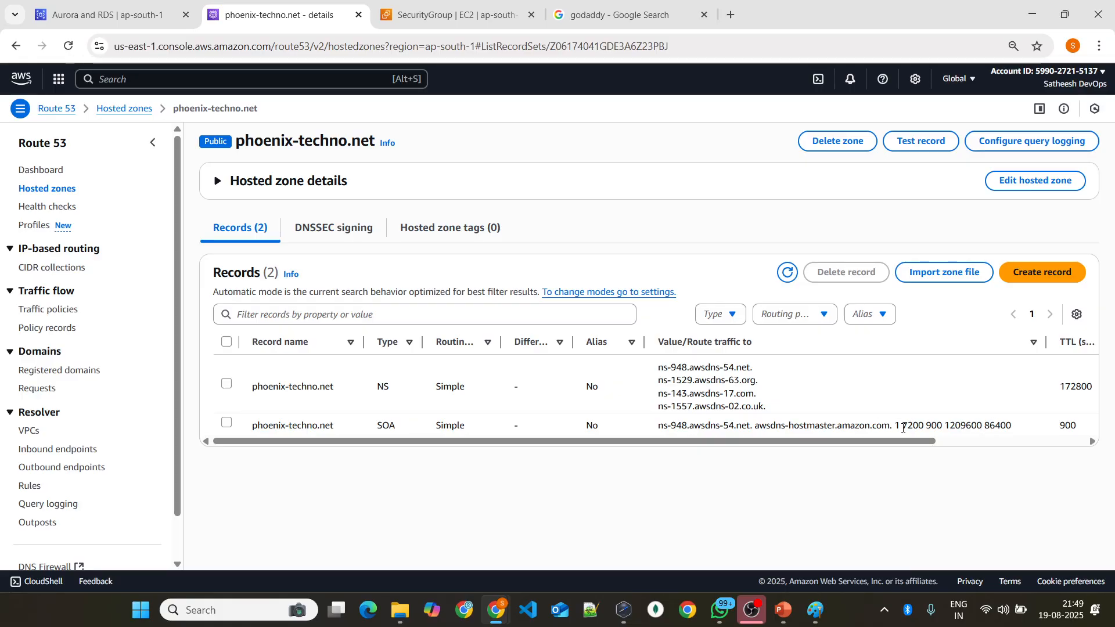
pyautogui.moveTo(903, 428); pyautogui.dragTo(1012, 426)
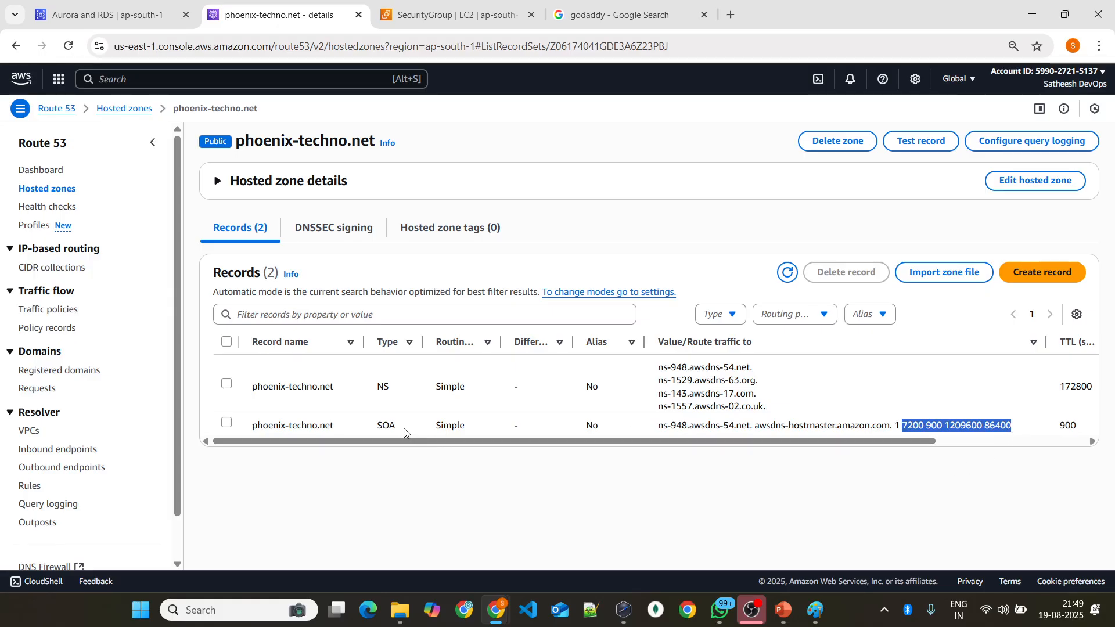
# Step: Highlight the NS record type, the hosted zone's title and the NS record's name to relate them
pyautogui.doubleClick(383, 385)
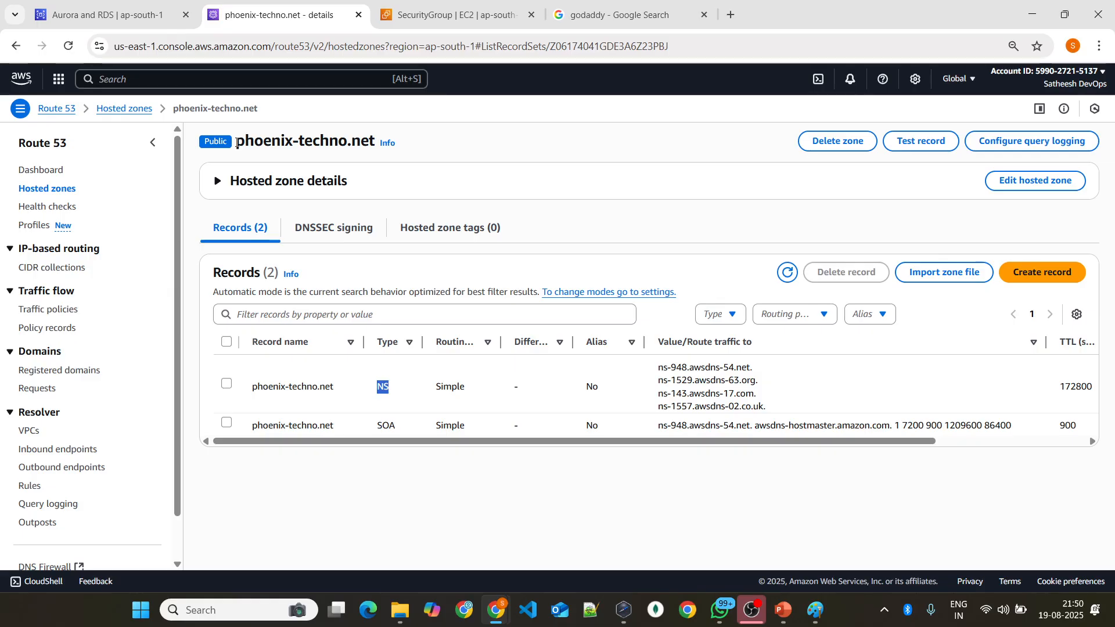
pyautogui.moveTo(237, 144); pyautogui.dragTo(380, 147)
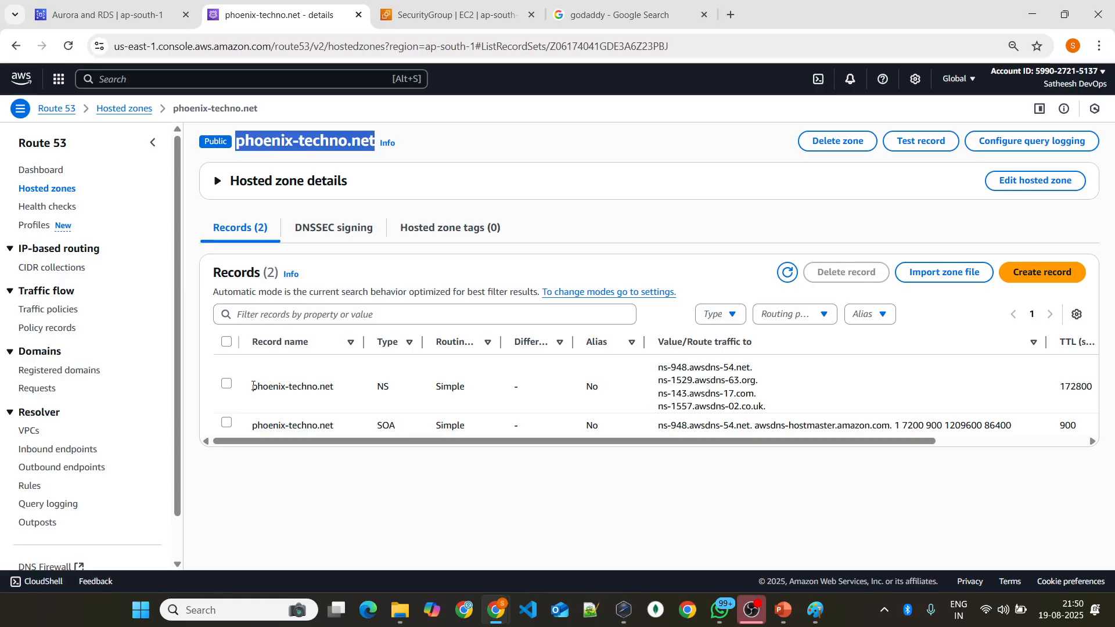
pyautogui.moveTo(252, 386); pyautogui.dragTo(333, 389)
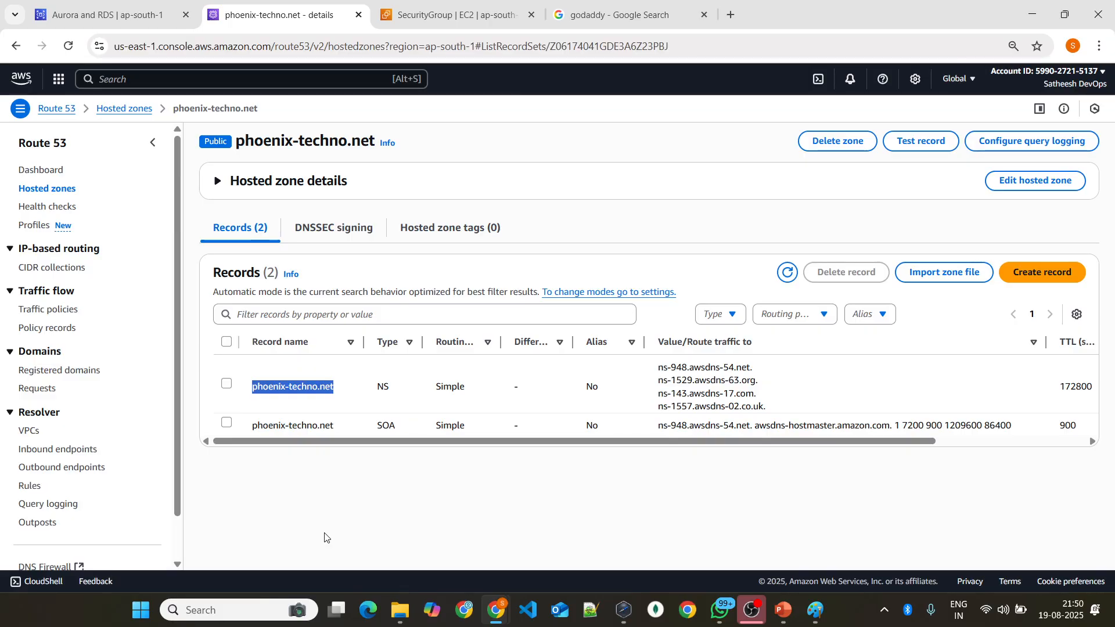
# Step: Switch to Paint and erase the entire previous Route 53 and VPC sketch with a large eraser
pyautogui.click(815, 610)
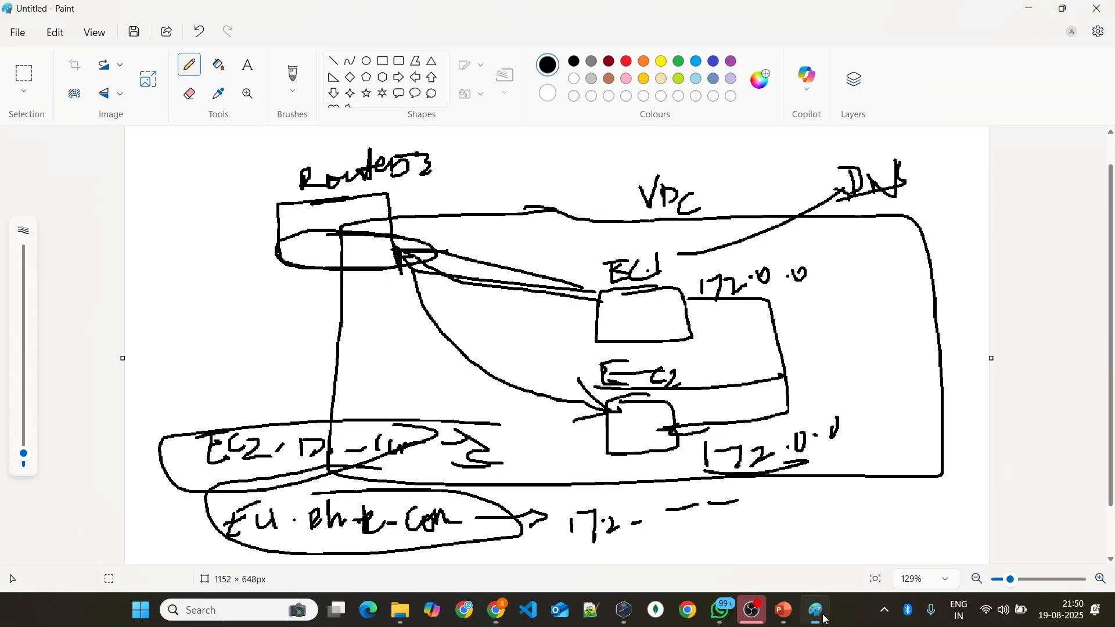
pyautogui.moveTo(27, 456); pyautogui.dragTo(26, 301)
pyautogui.click(189, 93)
pyautogui.moveTo(21, 255)
pyautogui.mouseDown()
pyautogui.moveTo(25, 375)
pyautogui.moveTo(26, 244)
pyautogui.mouseUp()
pyautogui.moveTo(279, 180)
pyautogui.mouseDown()
pyautogui.moveTo(697, 195)
pyautogui.moveTo(774, 446)
pyautogui.moveTo(163, 346)
pyautogui.mouseUp()
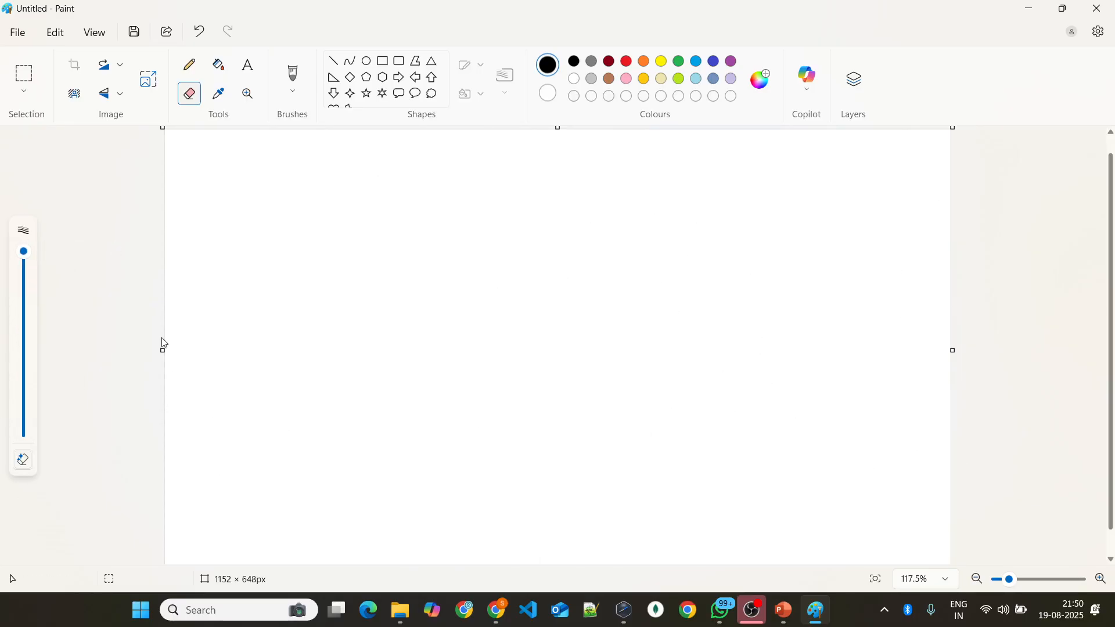
# Step: Handwrite the phoenix-techno .com domain name with a thin pencil and underline it
pyautogui.click(191, 65)
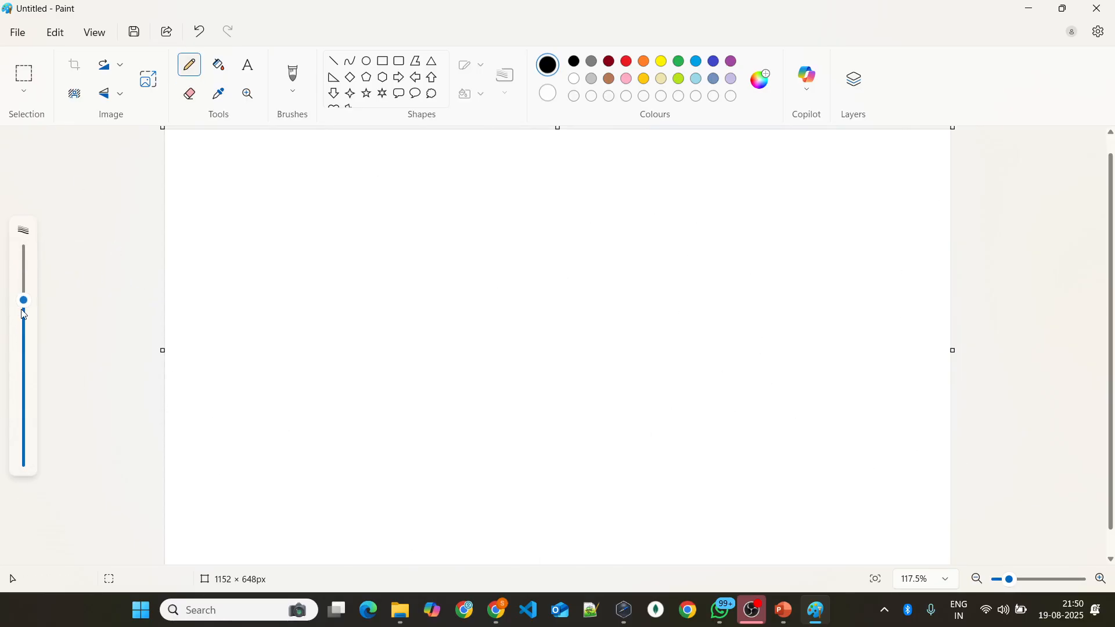
pyautogui.moveTo(25, 301); pyautogui.dragTo(26, 463)
pyautogui.scroll(5, 435, 284)
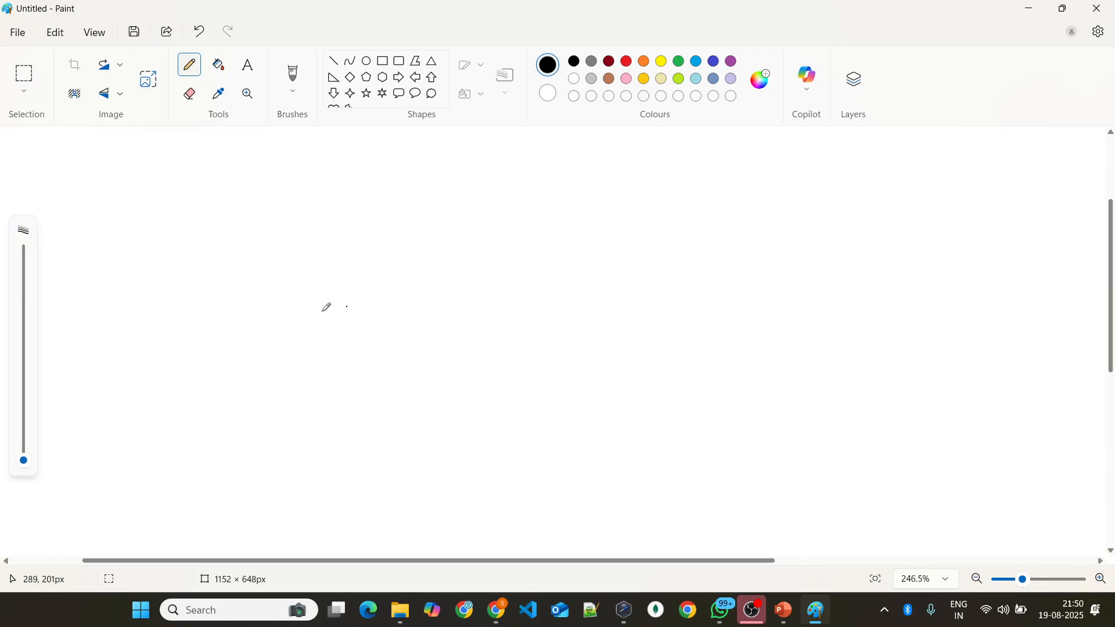
pyautogui.moveTo(215, 283)
pyautogui.mouseDown()
pyautogui.moveTo(229, 285)
pyautogui.moveTo(216, 307)
pyautogui.mouseUp()
pyautogui.moveTo(241, 271)
pyautogui.mouseDown()
pyautogui.moveTo(242, 286)
pyautogui.moveTo(296, 282)
pyautogui.moveTo(319, 266)
pyautogui.moveTo(317, 254)
pyautogui.moveTo(347, 279)
pyautogui.moveTo(322, 288)
pyautogui.moveTo(365, 251)
pyautogui.moveTo(388, 261)
pyautogui.moveTo(434, 244)
pyautogui.moveTo(456, 256)
pyautogui.moveTo(540, 219)
pyautogui.moveTo(561, 229)
pyautogui.mouseUp()
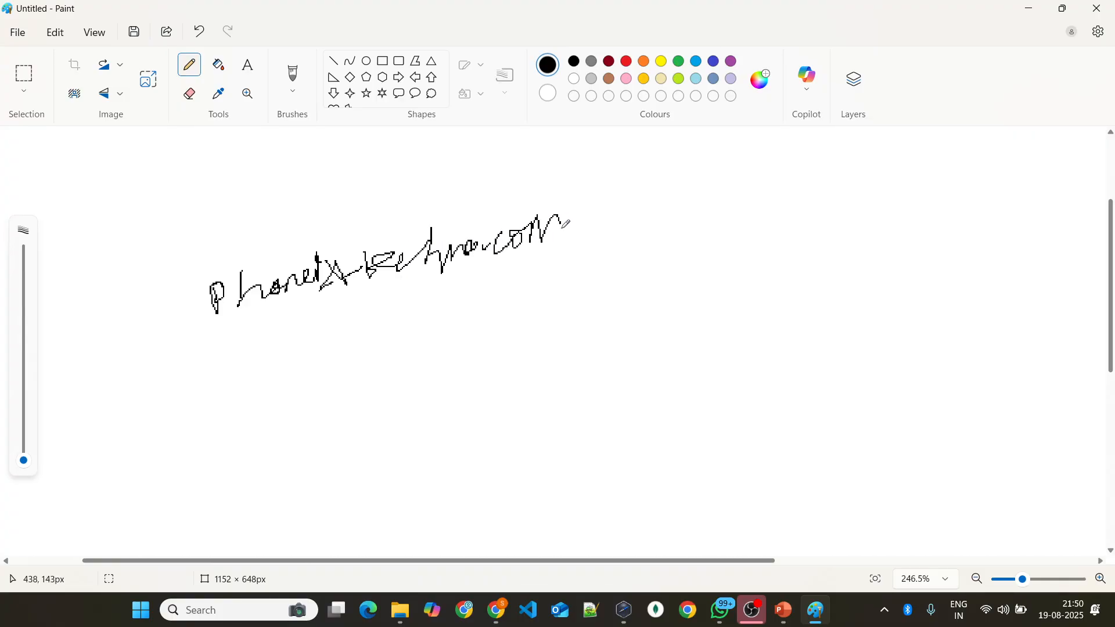
pyautogui.moveTo(133, 335); pyautogui.dragTo(592, 238)
# Step: Draw an arrow from the domain name to a new box and label the box with Namecheap and Godaddy
pyautogui.keyDown('ctrl'); pyautogui.scroll(-5, 242, 343); pyautogui.keyUp('ctrl')
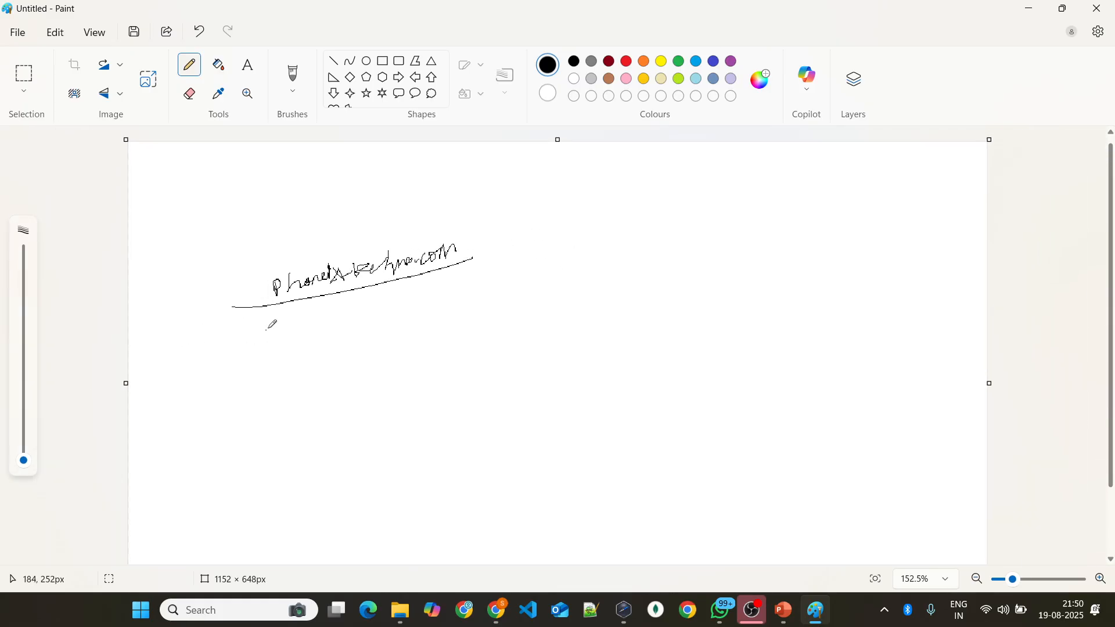
pyautogui.keyDown('ctrl'); pyautogui.scroll(3, 500, 238); pyautogui.keyUp('ctrl')
pyautogui.moveTo(459, 254)
pyautogui.mouseDown()
pyautogui.moveTo(580, 210)
pyautogui.moveTo(581, 240)
pyautogui.mouseUp()
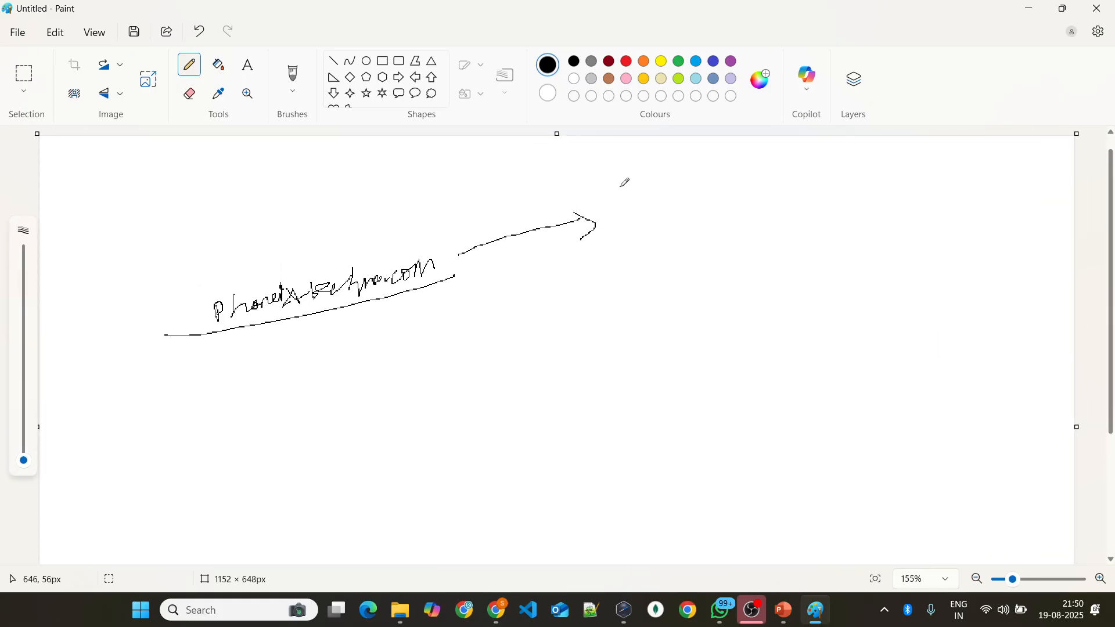
pyautogui.moveTo(620, 187)
pyautogui.mouseDown()
pyautogui.moveTo(778, 242)
pyautogui.moveTo(628, 183)
pyautogui.mouseUp()
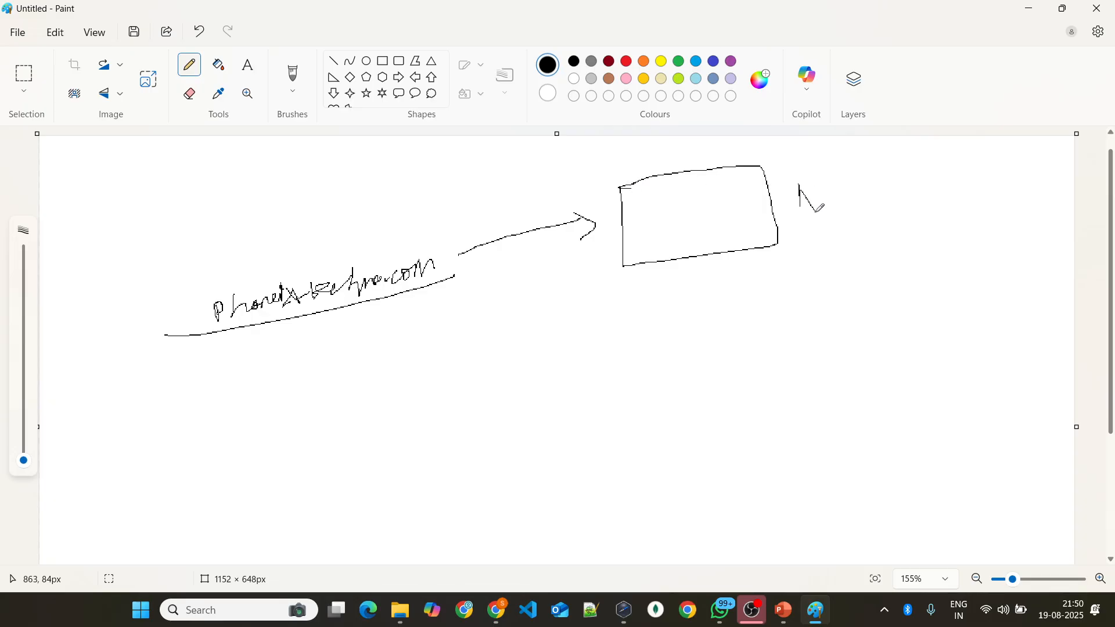
pyautogui.moveTo(817, 210)
pyautogui.mouseDown()
pyautogui.moveTo(815, 179)
pyautogui.moveTo(923, 202)
pyautogui.moveTo(944, 185)
pyautogui.moveTo(946, 200)
pyautogui.moveTo(1010, 187)
pyautogui.moveTo(1004, 200)
pyautogui.mouseUp()
pyautogui.moveTo(1016, 186)
pyautogui.mouseDown()
pyautogui.moveTo(1045, 174)
pyautogui.moveTo(1057, 221)
pyautogui.mouseUp()
pyautogui.click(927, 242)
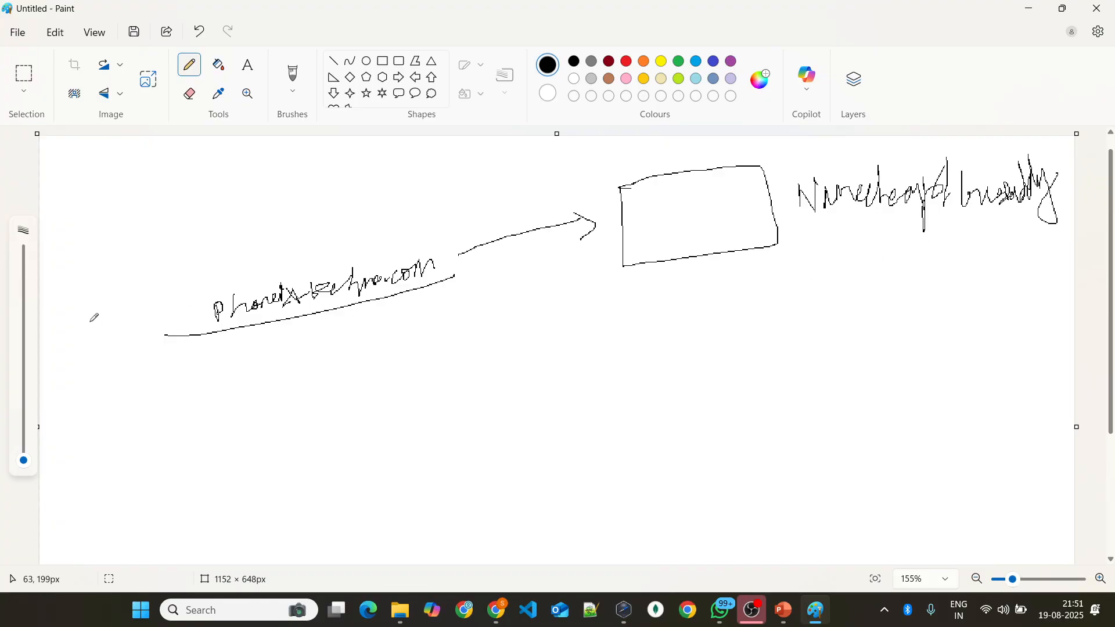
# Step: Sketch a stick-figure user with a computer beside the domain name, add a connecting line and mark over the domain's ending
pyautogui.moveTo(90, 341)
pyautogui.mouseDown()
pyautogui.moveTo(87, 372)
pyautogui.moveTo(92, 346)
pyautogui.mouseUp()
pyautogui.moveTo(80, 260)
pyautogui.mouseDown()
pyautogui.moveTo(85, 291)
pyautogui.moveTo(106, 289)
pyautogui.moveTo(98, 345)
pyautogui.moveTo(117, 325)
pyautogui.moveTo(215, 339)
pyautogui.mouseUp()
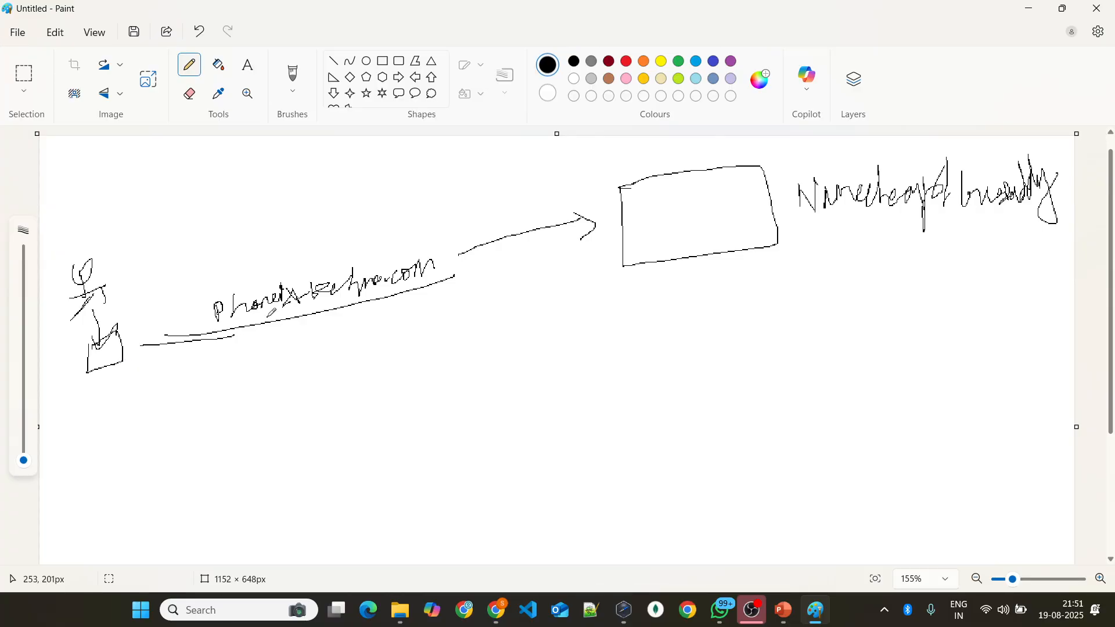
pyautogui.moveTo(387, 276); pyautogui.dragTo(455, 254)
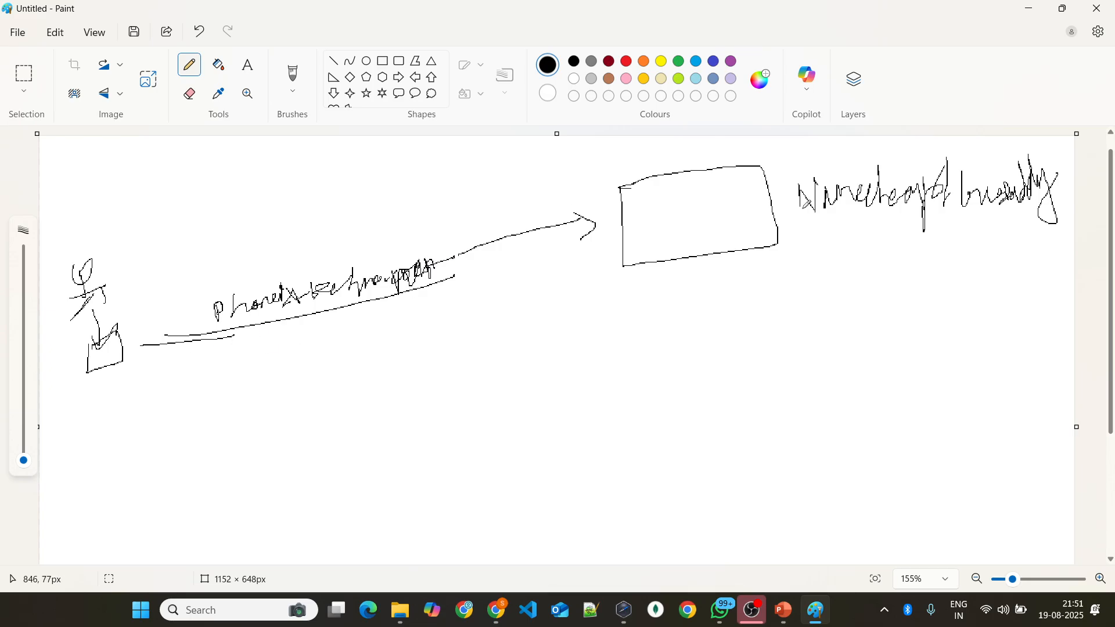
# Step: Underline both registrar names and write "NS:" inside the registrar box
pyautogui.moveTo(810, 220); pyautogui.dragTo(874, 202)
pyautogui.moveTo(983, 211); pyautogui.dragTo(1074, 197)
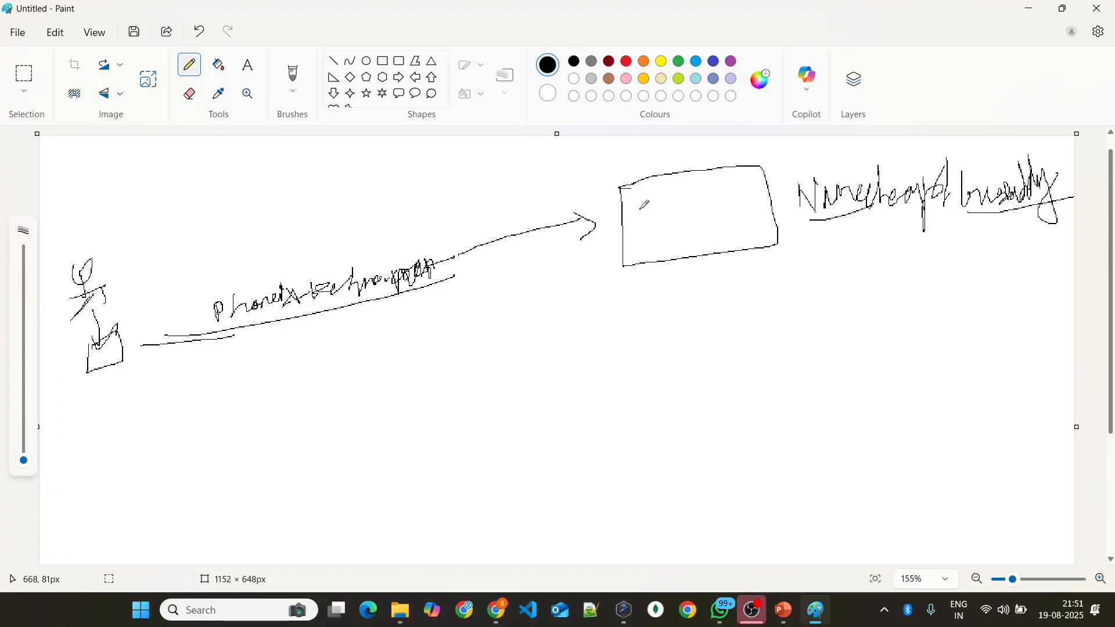
pyautogui.moveTo(640, 224)
pyautogui.mouseDown()
pyautogui.moveTo(650, 207)
pyautogui.moveTo(643, 222)
pyautogui.moveTo(673, 212)
pyautogui.mouseUp()
pyautogui.hotkey('alt', 'Tab')
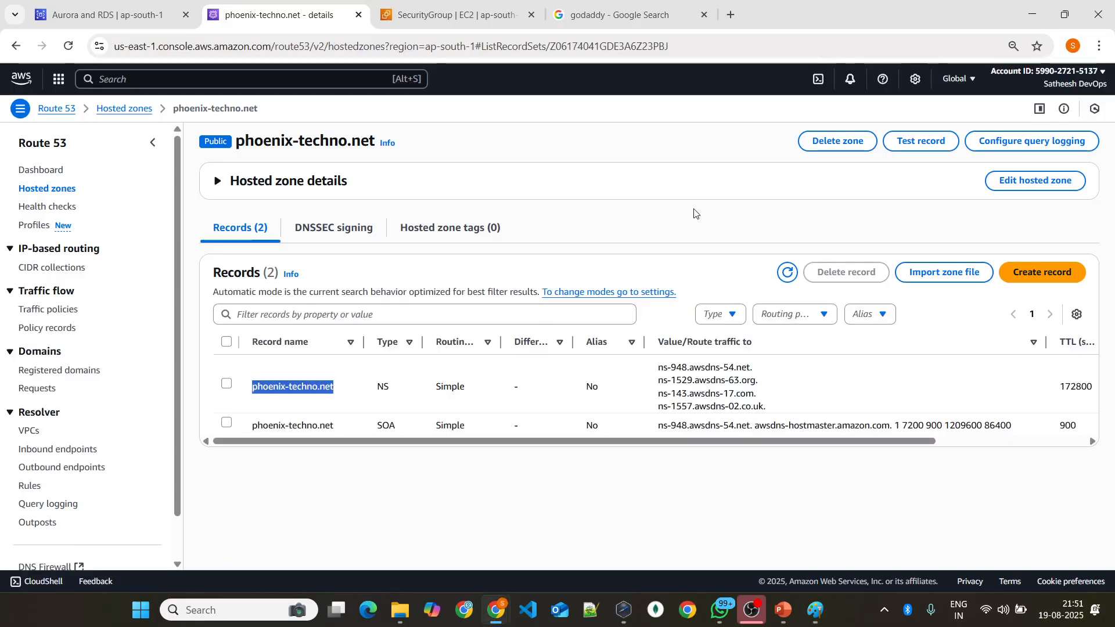
pyautogui.hotkey('alt', 'Tab')
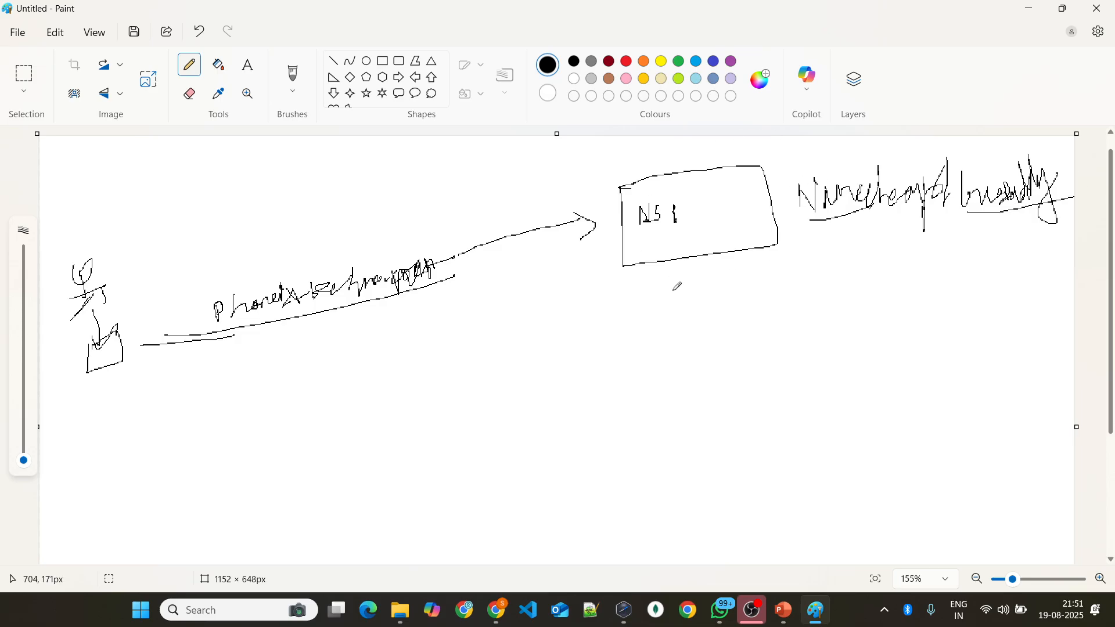
# Step: Draw a larger box below the registrar box, label it AWS Route53, and check the hosted zone's name in the browser
pyautogui.moveTo(631, 315)
pyautogui.mouseDown()
pyautogui.moveTo(481, 522)
pyautogui.moveTo(678, 328)
pyautogui.moveTo(570, 331)
pyautogui.mouseUp()
pyautogui.moveTo(537, 293)
pyautogui.mouseDown()
pyautogui.moveTo(535, 317)
pyautogui.moveTo(622, 285)
pyautogui.moveTo(657, 305)
pyautogui.moveTo(651, 311)
pyautogui.moveTo(696, 286)
pyautogui.moveTo(711, 295)
pyautogui.mouseUp()
pyautogui.hotkey('alt', 'Tab')
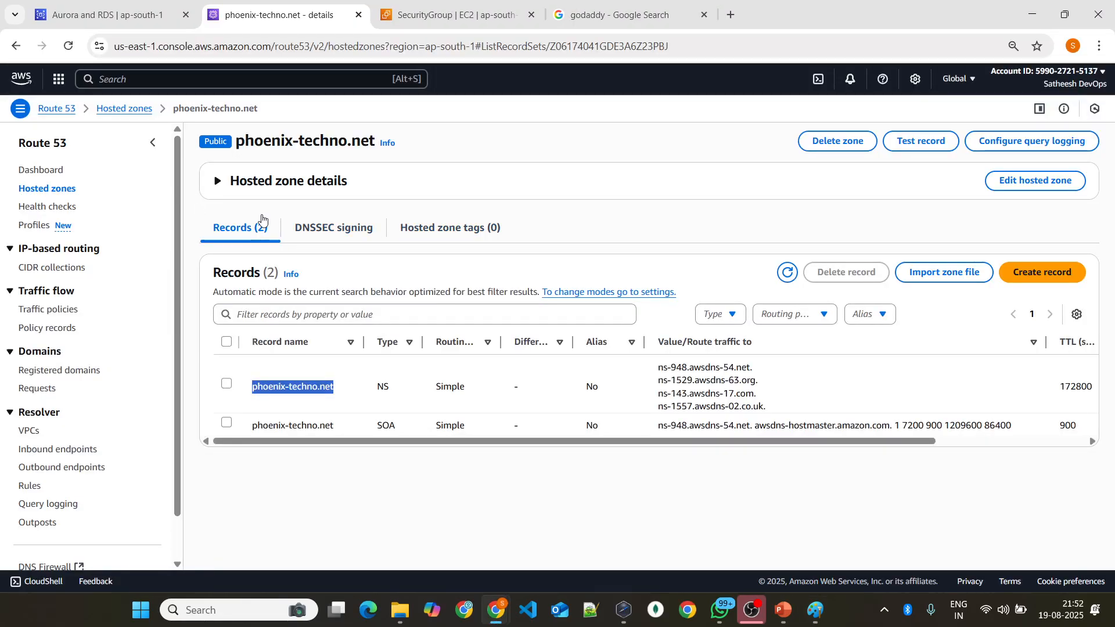
pyautogui.hotkey('alt', 'Tab')
# Step: Write phoenix-techno.net inside the Route53 box, with NS and an arrow to a list numbered 1 to 4 below it
pyautogui.moveTo(513, 377)
pyautogui.mouseDown()
pyautogui.moveTo(514, 400)
pyautogui.moveTo(519, 381)
pyautogui.mouseUp()
pyautogui.moveTo(523, 368)
pyautogui.mouseDown()
pyautogui.moveTo(524, 395)
pyautogui.moveTo(562, 365)
pyautogui.moveTo(583, 371)
pyautogui.moveTo(589, 386)
pyautogui.moveTo(653, 357)
pyautogui.moveTo(691, 383)
pyautogui.moveTo(746, 349)
pyautogui.mouseUp()
pyautogui.moveTo(524, 440)
pyautogui.mouseDown()
pyautogui.moveTo(542, 433)
pyautogui.moveTo(551, 453)
pyautogui.moveTo(542, 458)
pyautogui.moveTo(591, 453)
pyautogui.mouseUp()
pyautogui.moveTo(612, 412)
pyautogui.mouseDown()
pyautogui.moveTo(613, 435)
pyautogui.moveTo(634, 457)
pyautogui.mouseUp()
pyautogui.moveTo(616, 477); pyautogui.dragTo(632, 518)
pyautogui.moveTo(636, 510); pyautogui.dragTo(637, 529)
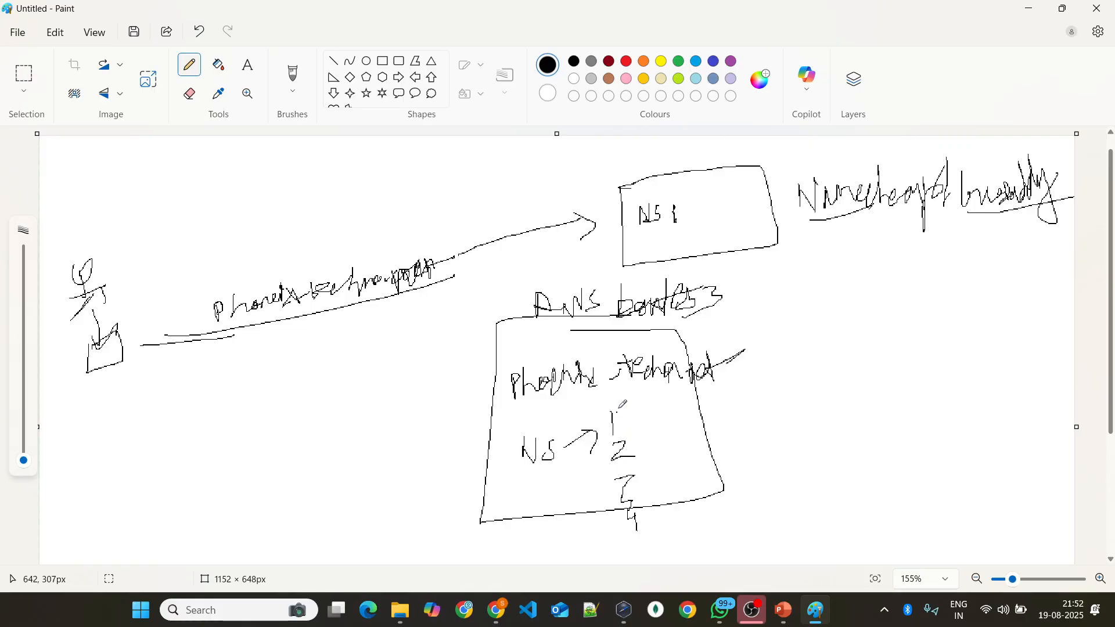
# Step: Draw a line beneath the domain in the Route53 box, then circle the NS list and connect it by arrow to the registrar box
pyautogui.moveTo(496, 407); pyautogui.dragTo(836, 372)
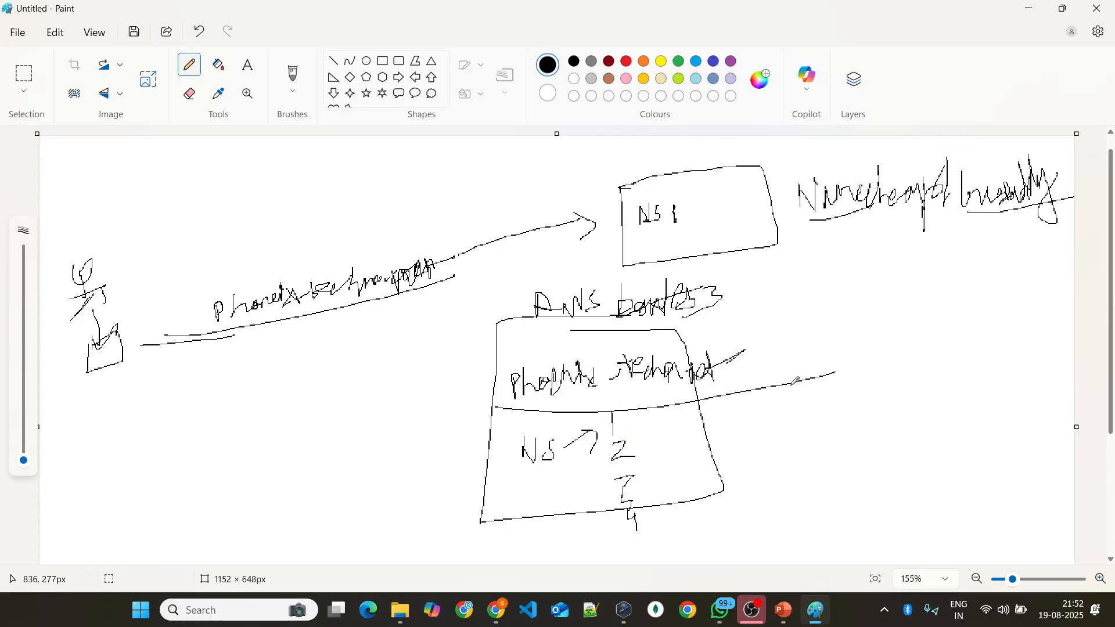
pyautogui.moveTo(621, 409)
pyautogui.mouseDown()
pyautogui.moveTo(515, 511)
pyautogui.moveTo(662, 444)
pyautogui.moveTo(615, 401)
pyautogui.moveTo(848, 305)
pyautogui.moveTo(749, 202)
pyautogui.moveTo(726, 228)
pyautogui.moveTo(778, 198)
pyautogui.mouseUp()
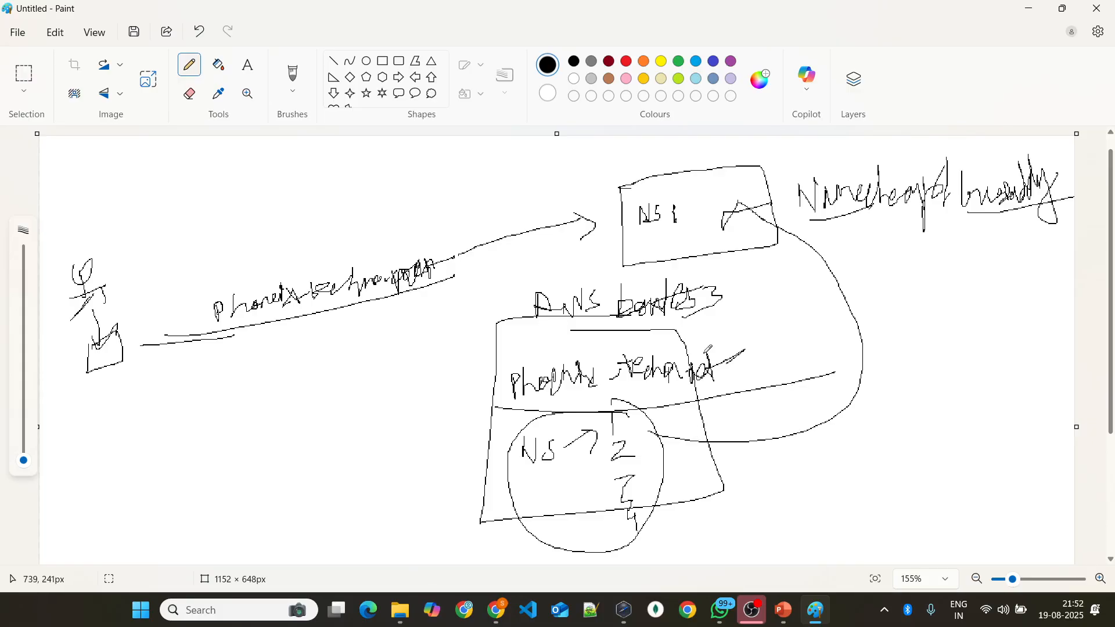
# Step: Switch to the browser and highlight the four name server values of the phoenix-techno.net NS record
pyautogui.hotkey('alt', 'Tab')
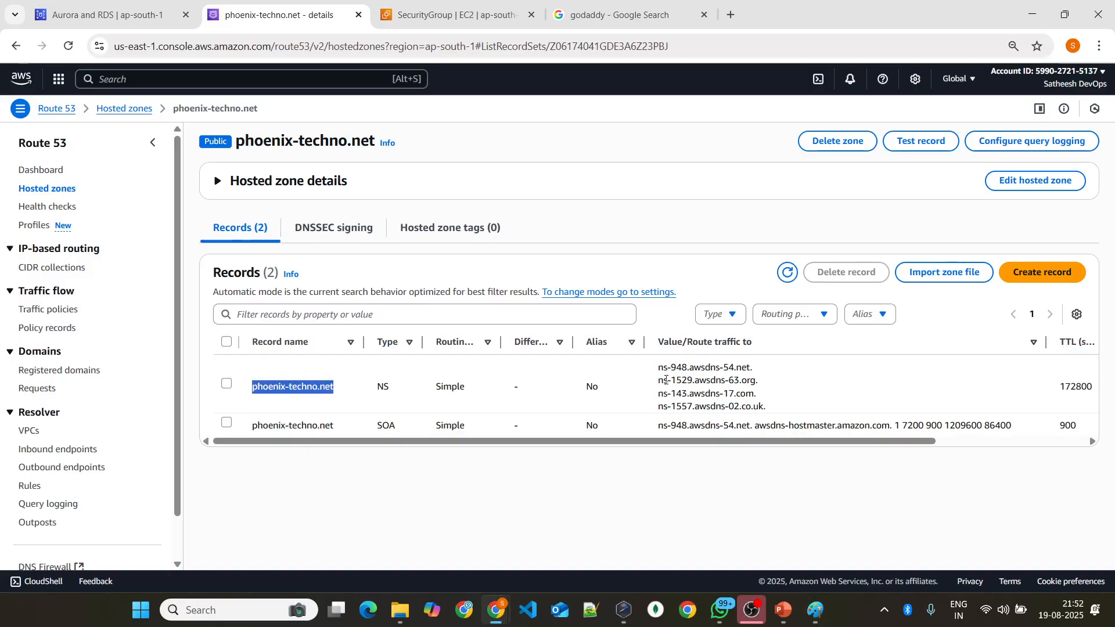
pyautogui.moveTo(657, 369); pyautogui.dragTo(749, 367)
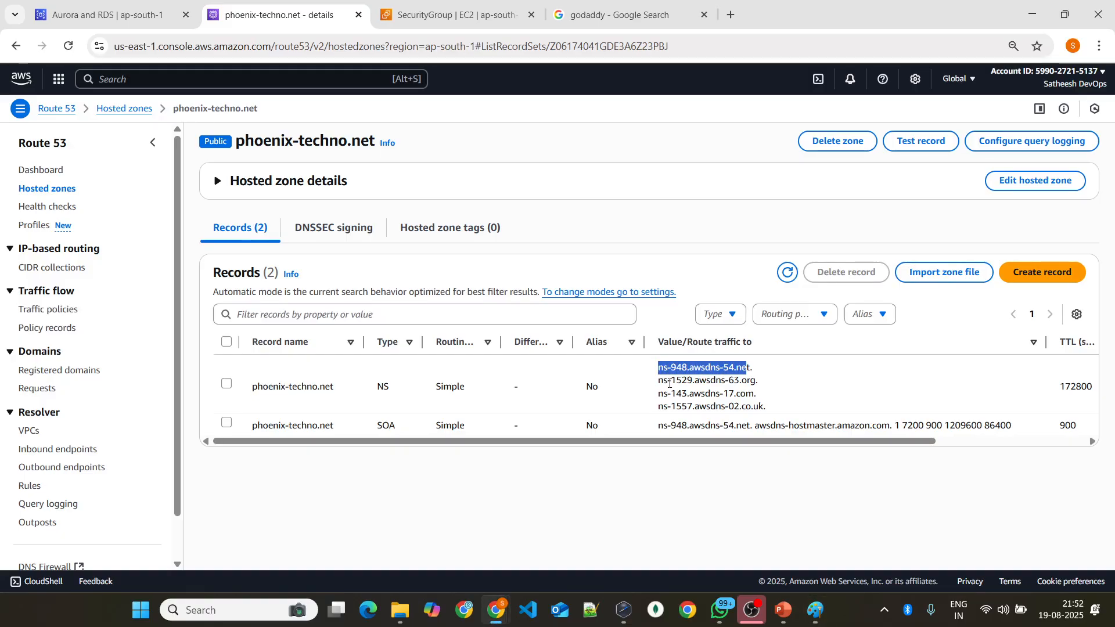
pyautogui.moveTo(658, 381); pyautogui.dragTo(765, 381)
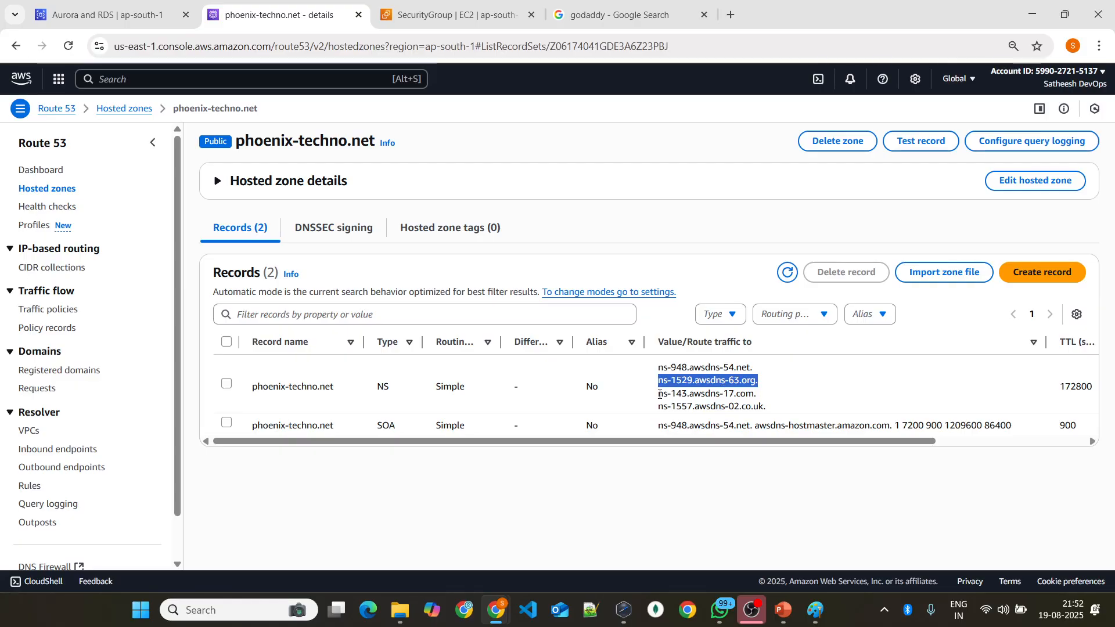
pyautogui.moveTo(659, 394); pyautogui.dragTo(760, 394)
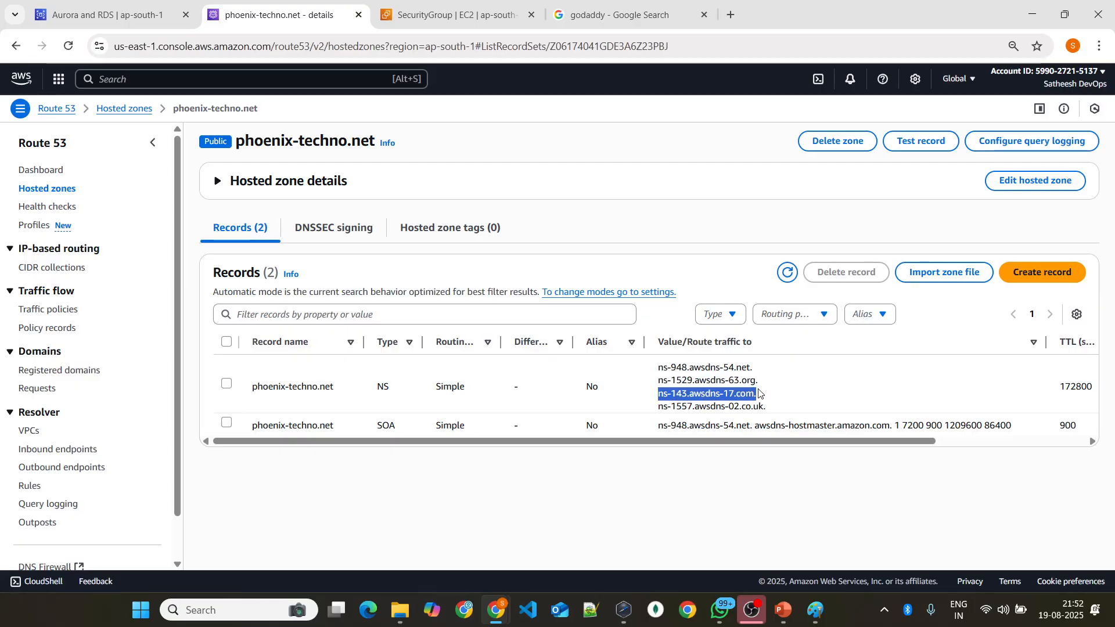
pyautogui.moveTo(659, 409); pyautogui.dragTo(662, 365)
# Step: Back in Paint, draw a line across the top of the Route53 box and circle the arrowhead inside the registrar box
pyautogui.hotkey('alt', 'Tab')
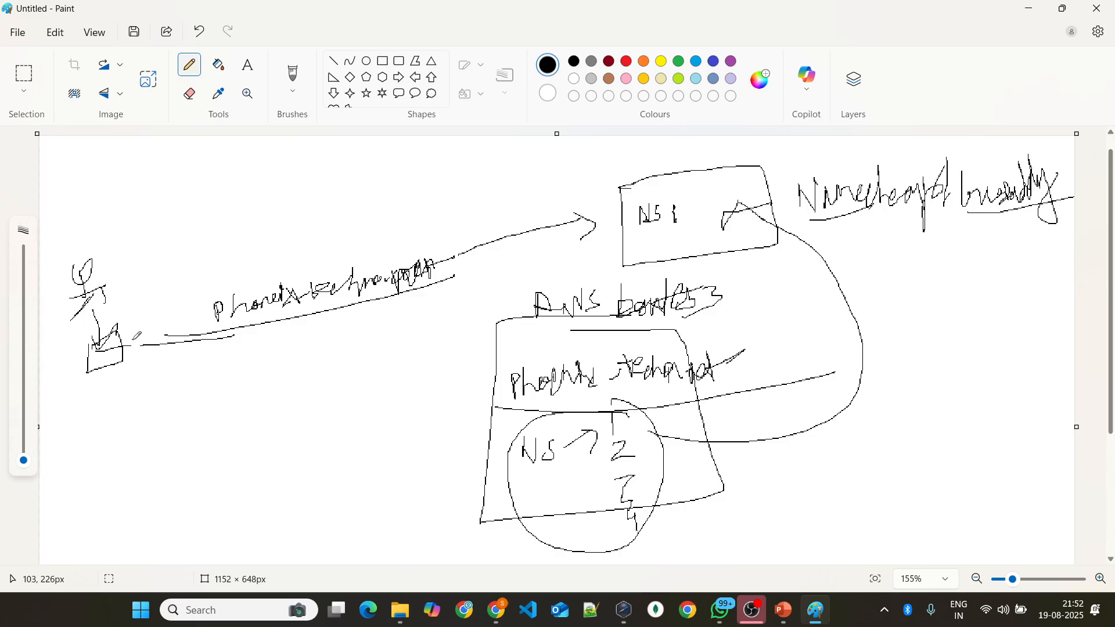
pyautogui.moveTo(264, 319); pyautogui.dragTo(303, 312)
pyautogui.moveTo(516, 327); pyautogui.dragTo(780, 323)
pyautogui.moveTo(765, 191)
pyautogui.mouseDown()
pyautogui.moveTo(694, 188)
pyautogui.moveTo(734, 252)
pyautogui.moveTo(746, 174)
pyautogui.moveTo(697, 228)
pyautogui.moveTo(773, 197)
pyautogui.moveTo(735, 185)
pyautogui.mouseUp()
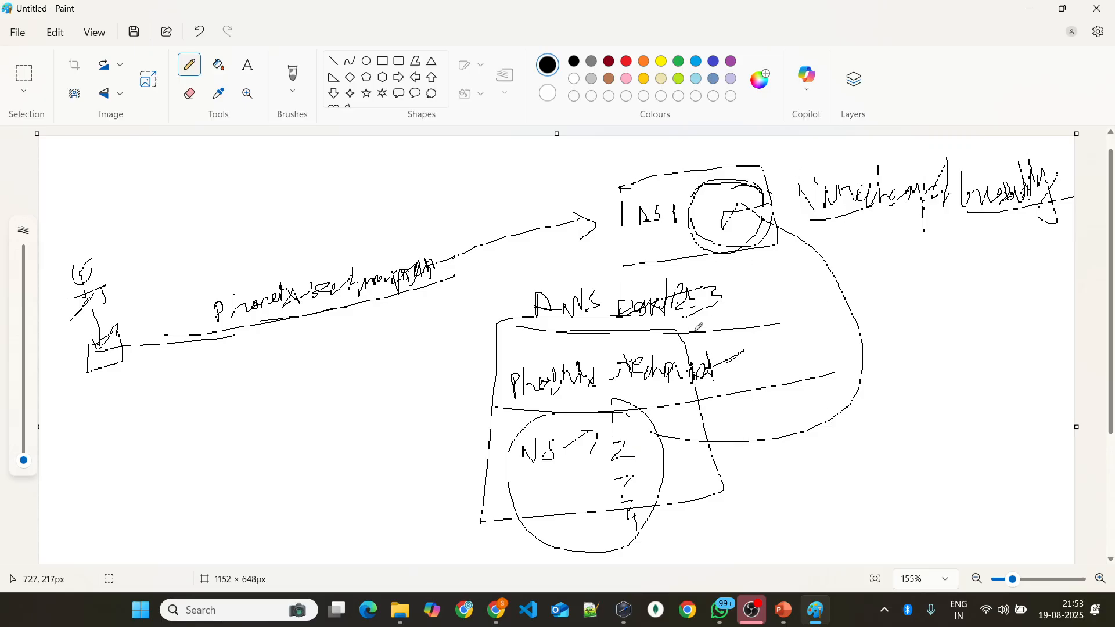
# Step: In the browser, start a new record in the phoenix-techno.net hosted zone and name it site, keeping record type A
pyautogui.hotkey('alt', 'Tab')
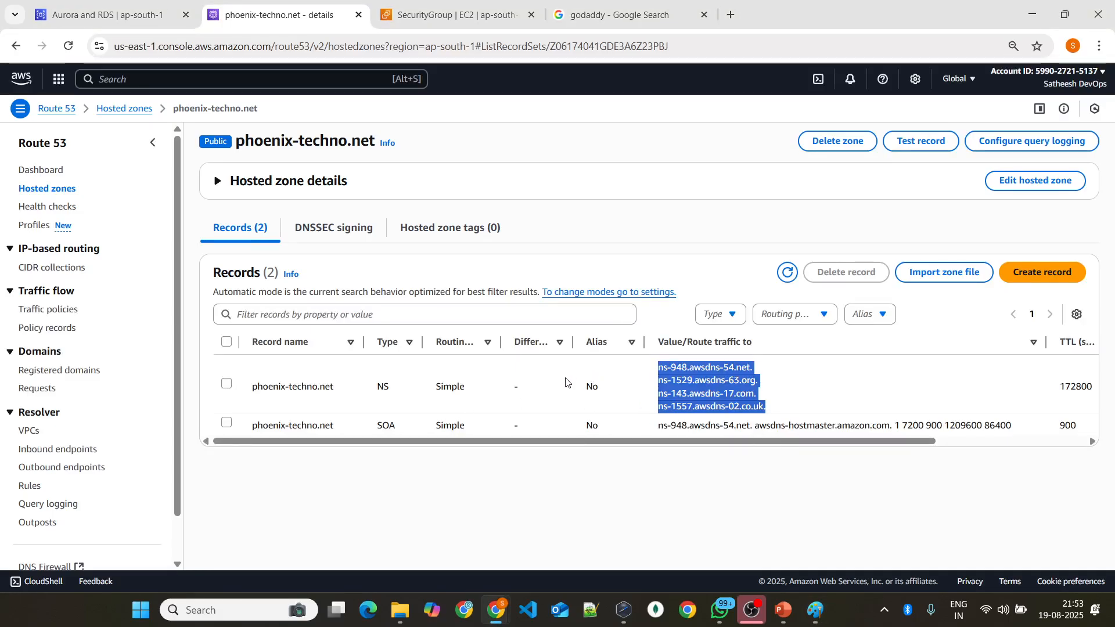
pyautogui.click(763, 459)
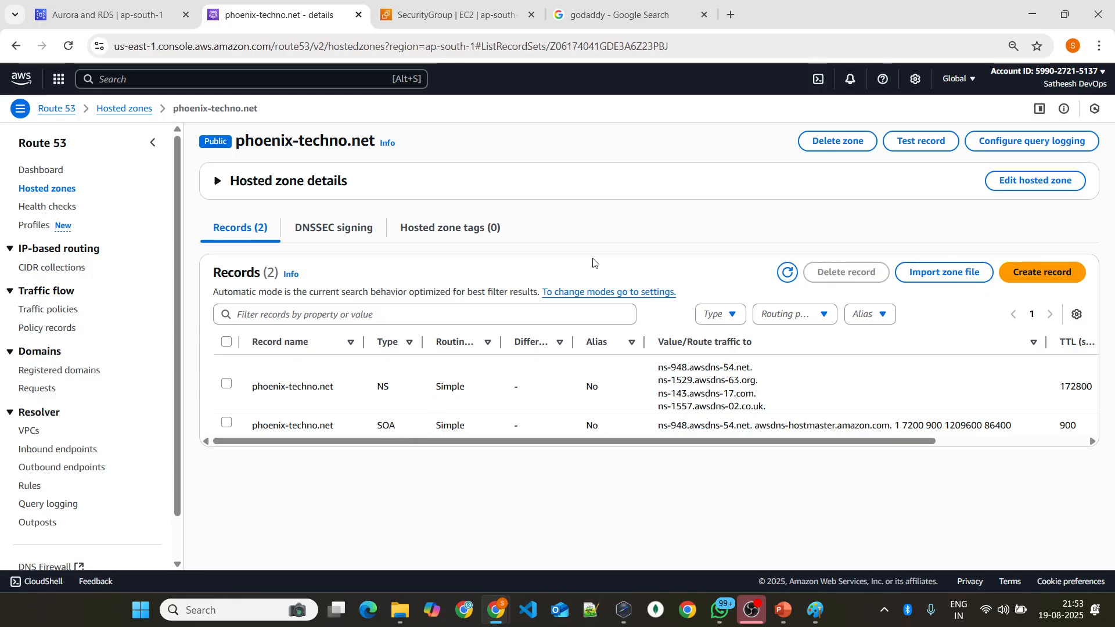
pyautogui.click(1050, 273)
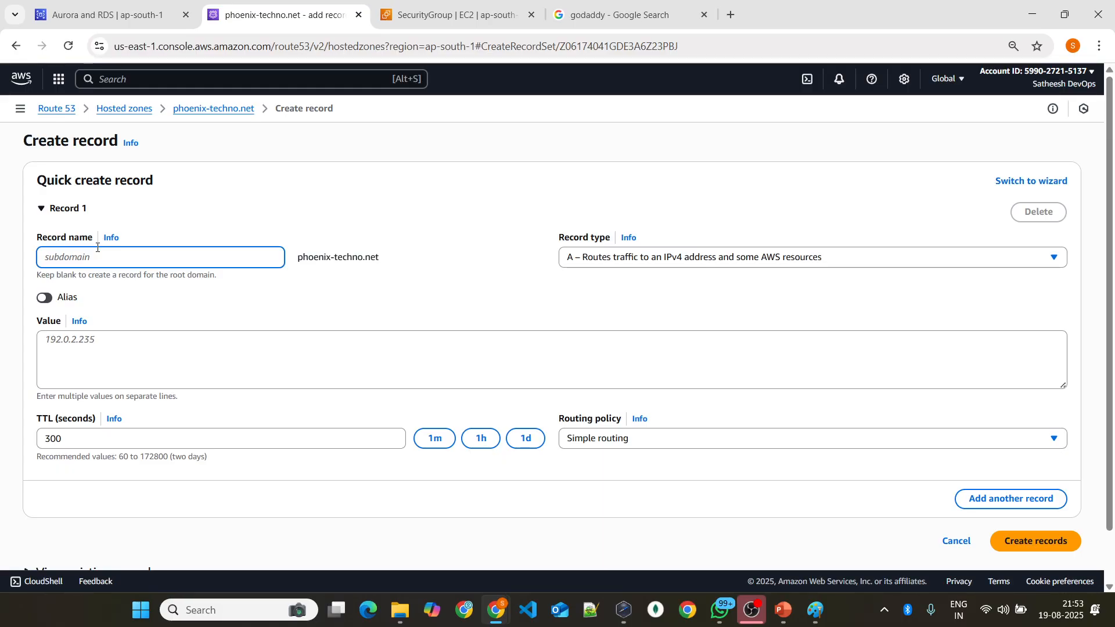
pyautogui.write('s')
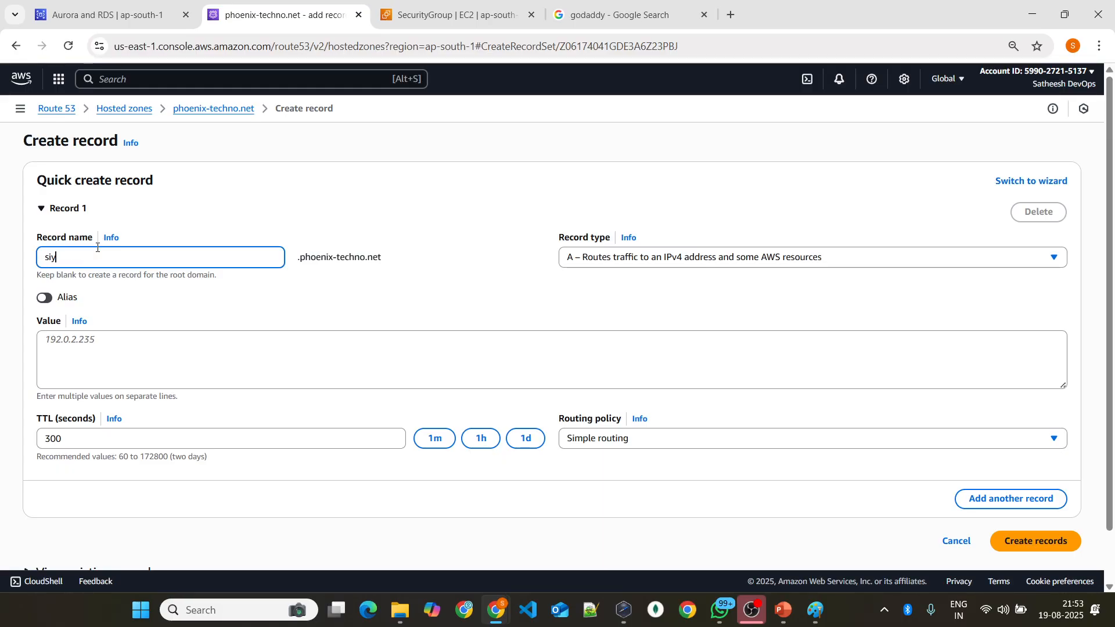
pyautogui.write('iy')
pyautogui.press('BackSpace')
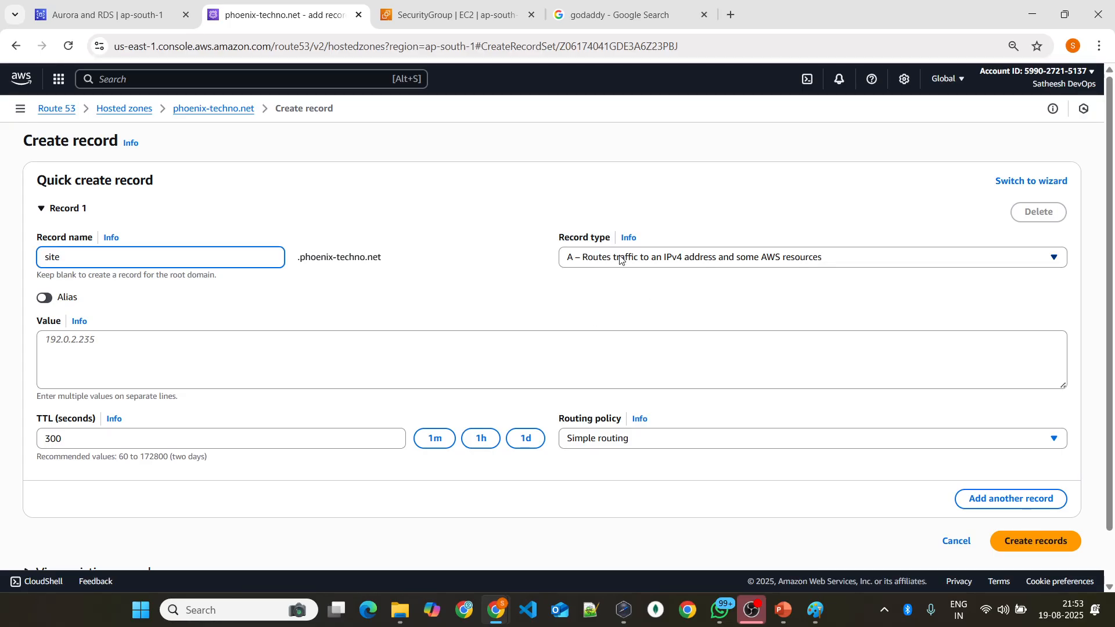
pyautogui.click(678, 258)
pyautogui.click(678, 258)
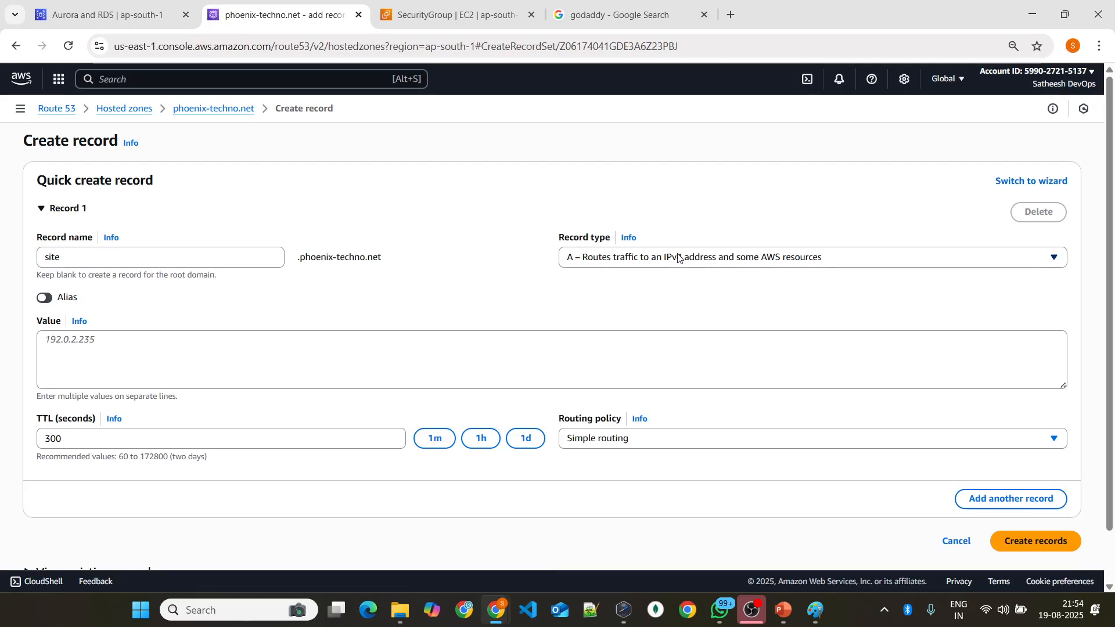
# Step: Switch to the PowerPoint deck and review the Amazon Route 53, Records and Record Types slides
pyautogui.click(794, 606)
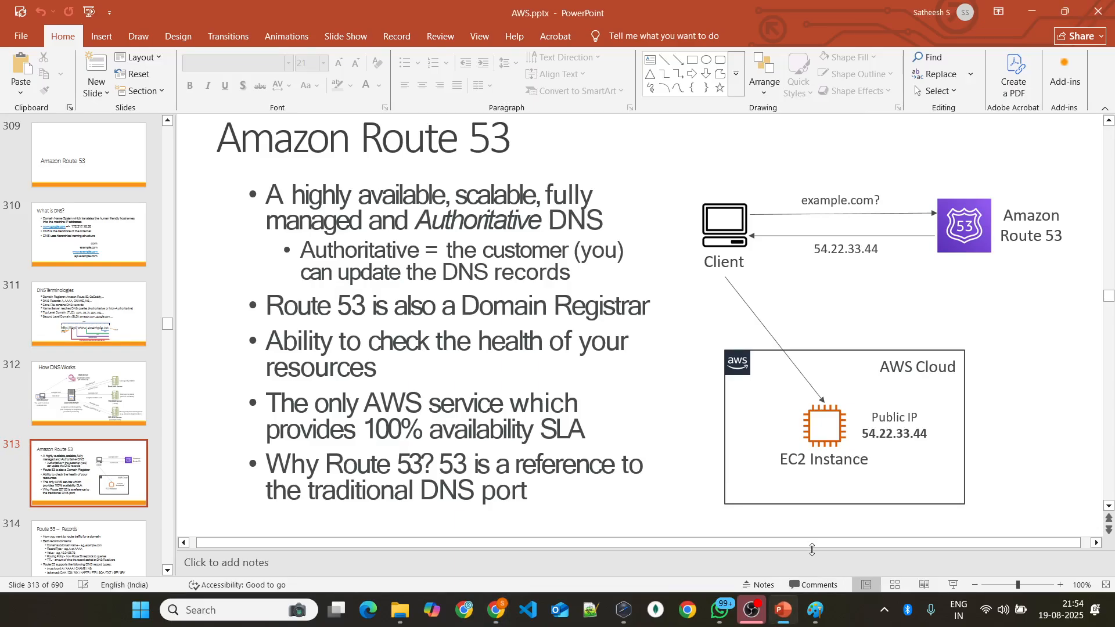
pyautogui.hotkey('alt', 'Tab')
pyautogui.hotkey('alt', 'Tab')
pyautogui.scroll(-1, 665, 284)
pyautogui.scroll(1, 665, 284)
pyautogui.scroll(-1, 666, 284)
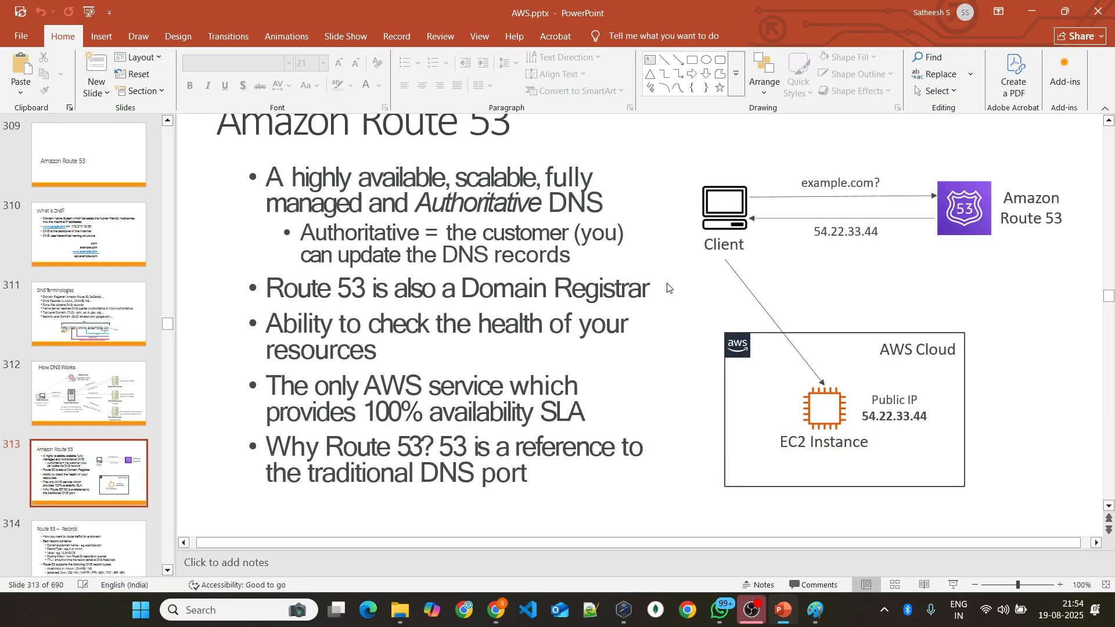
pyautogui.scroll(-2, 667, 287)
pyautogui.scroll(-1, 671, 290)
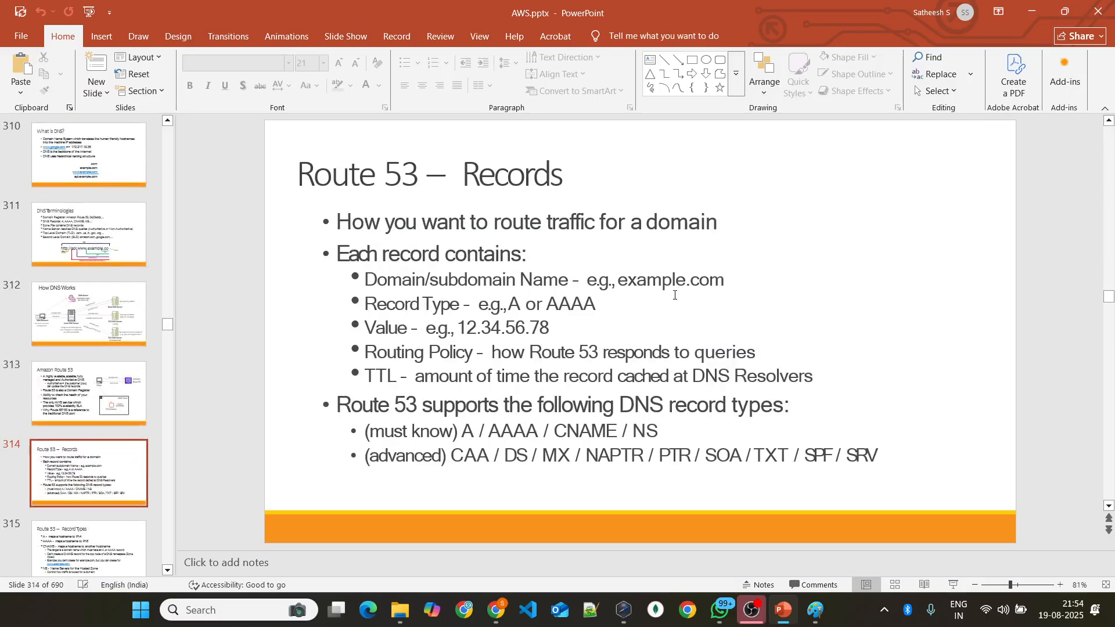
pyautogui.scroll(-1, 674, 295)
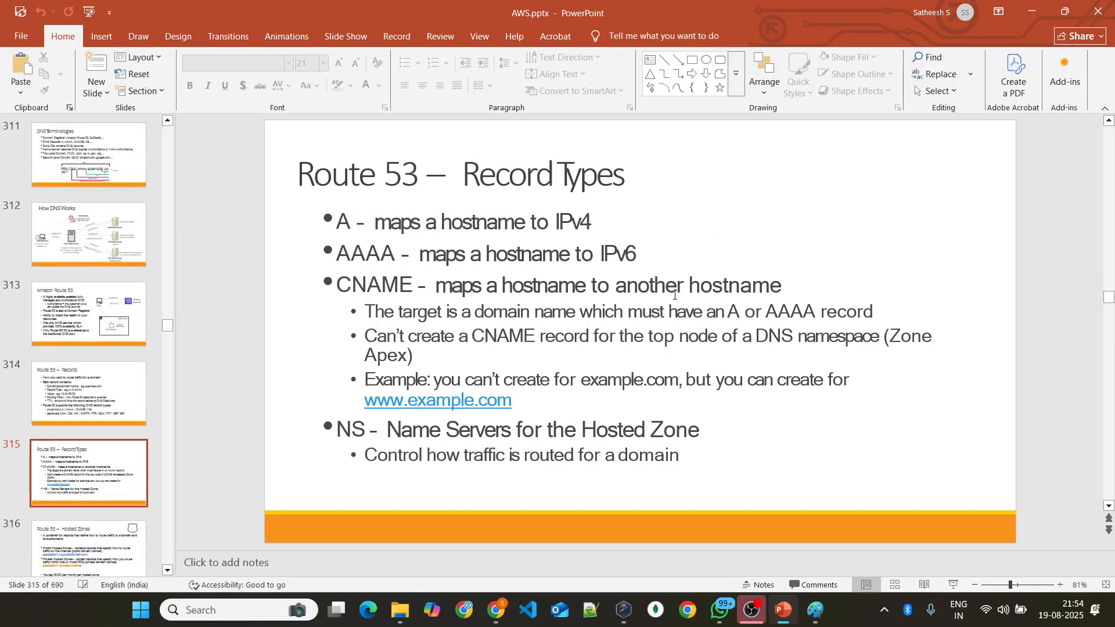
pyautogui.scroll(1, 487, 207)
pyautogui.scroll(-1, 486, 206)
# Step: Return to the record form in the browser, set the record type to AAAA and show its sample value
pyautogui.hotkey('alt', 'Tab')
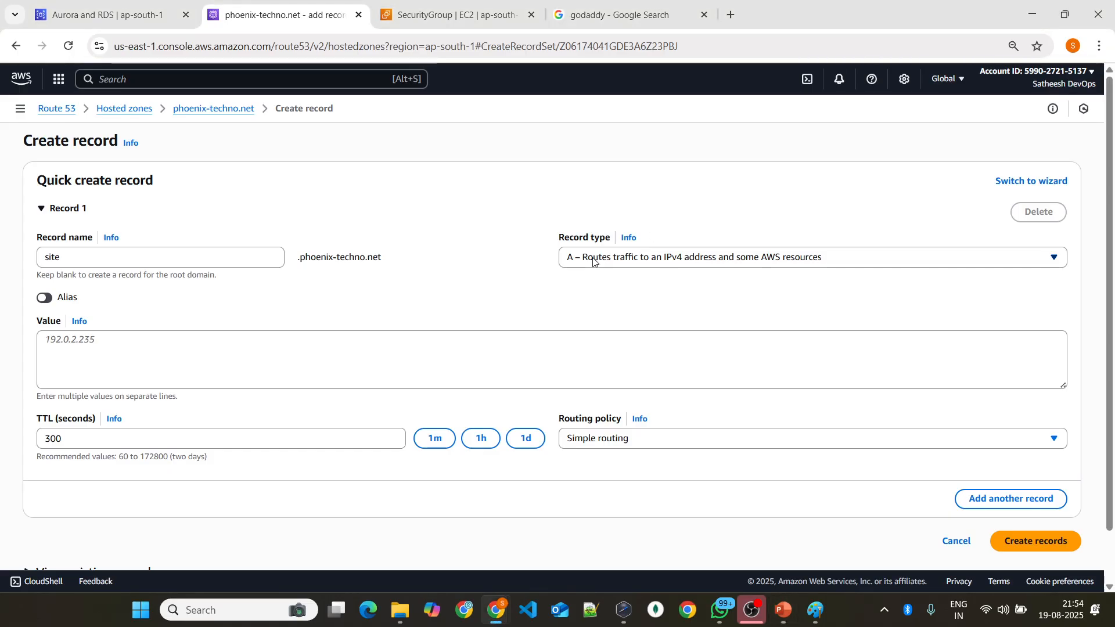
pyautogui.click(101, 337)
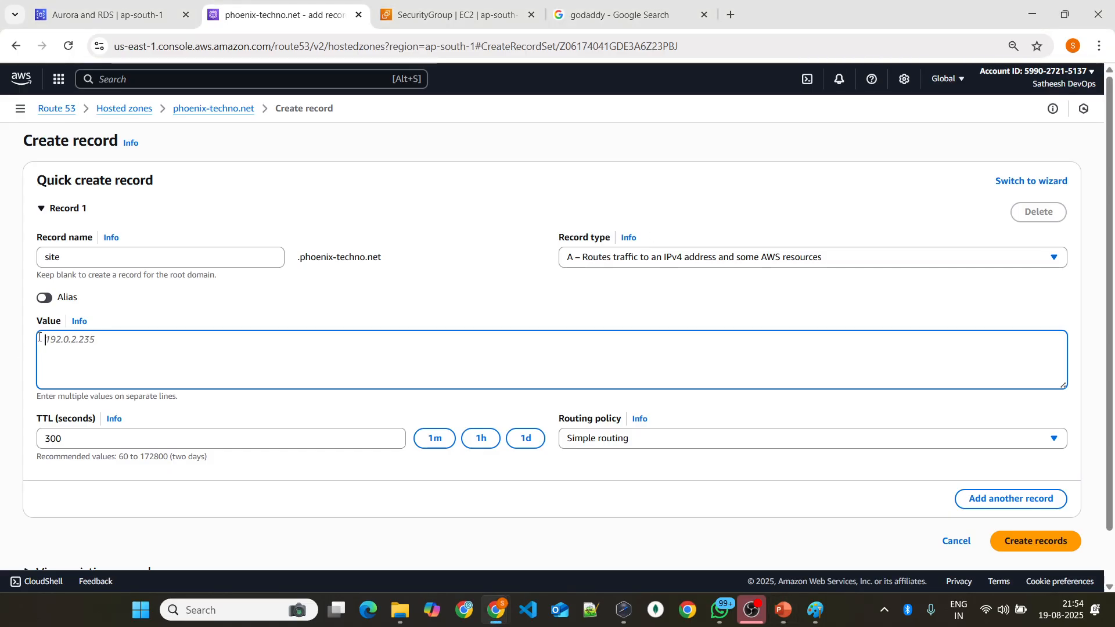
pyautogui.click(667, 260)
pyautogui.click(639, 303)
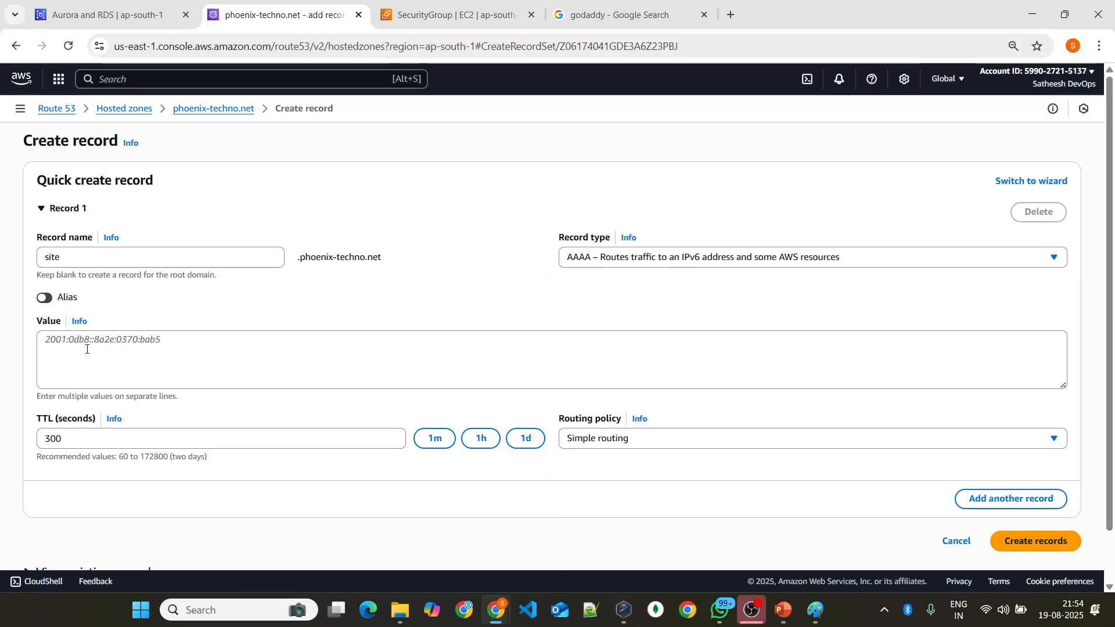
pyautogui.click(40, 342)
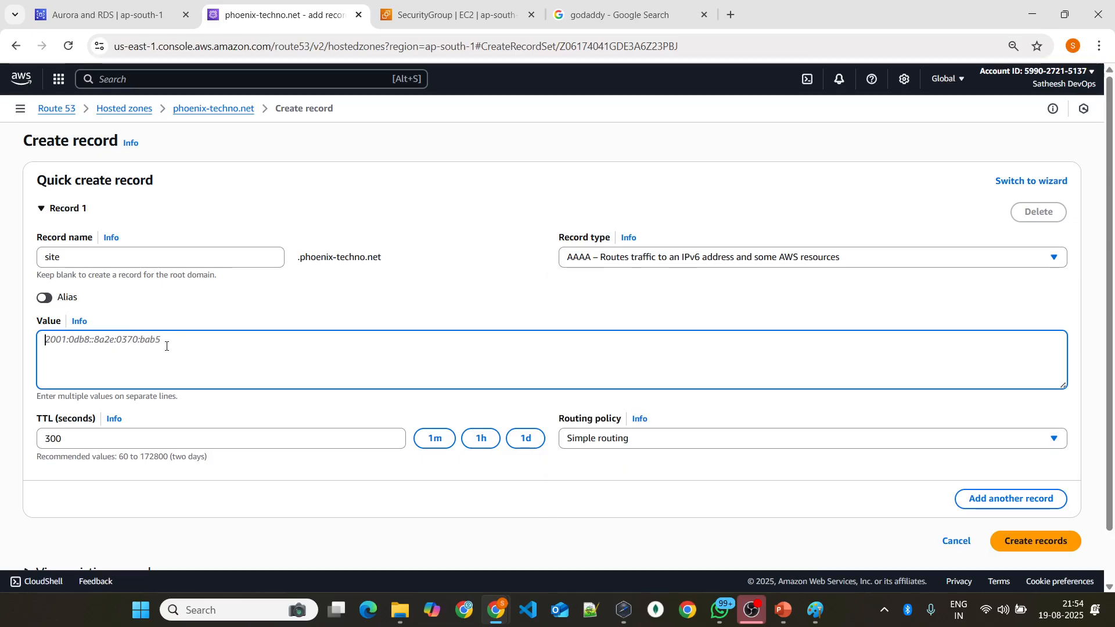
# Step: Check the CNAME entry on the Record Types slide and set the site record's type to CNAME in the browser
pyautogui.hotkey('alt', 'Tab')
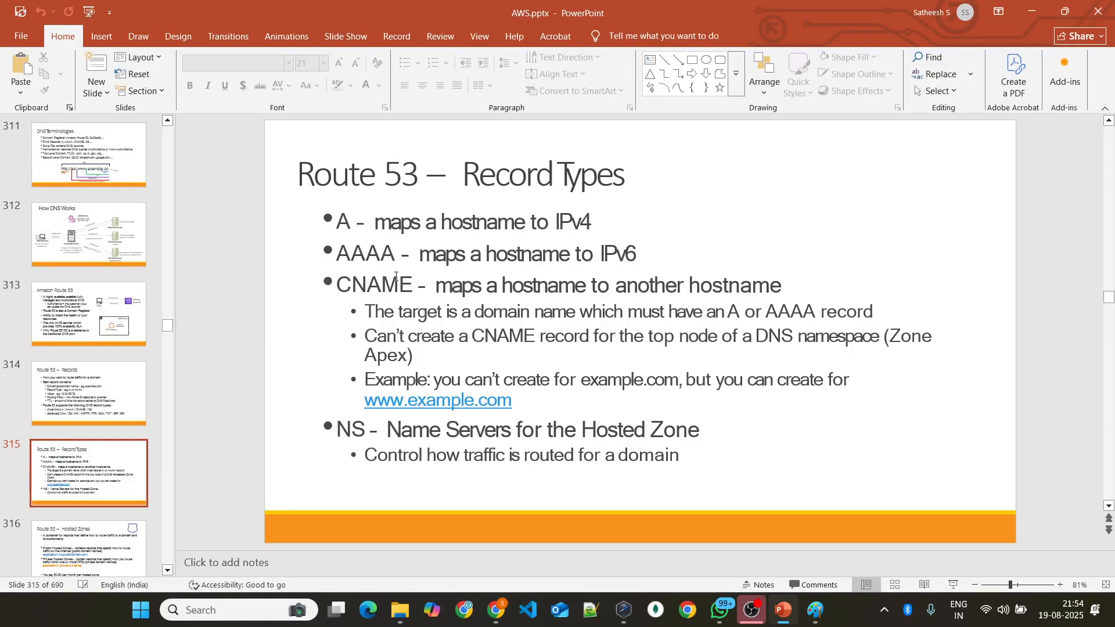
pyautogui.hotkey('alt', 'Tab')
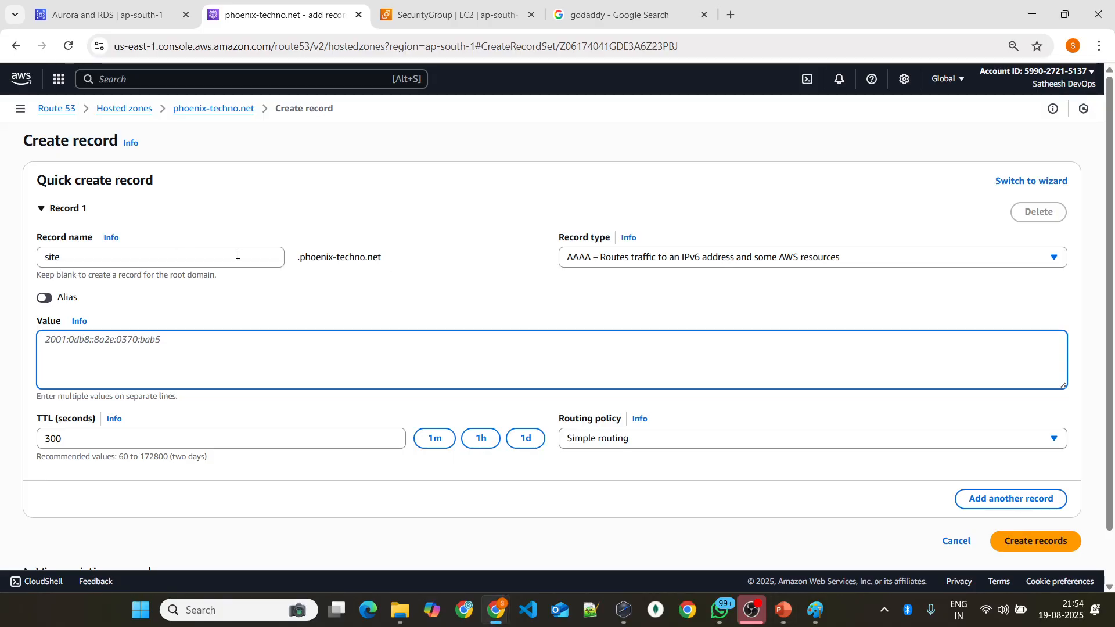
pyautogui.click(639, 260)
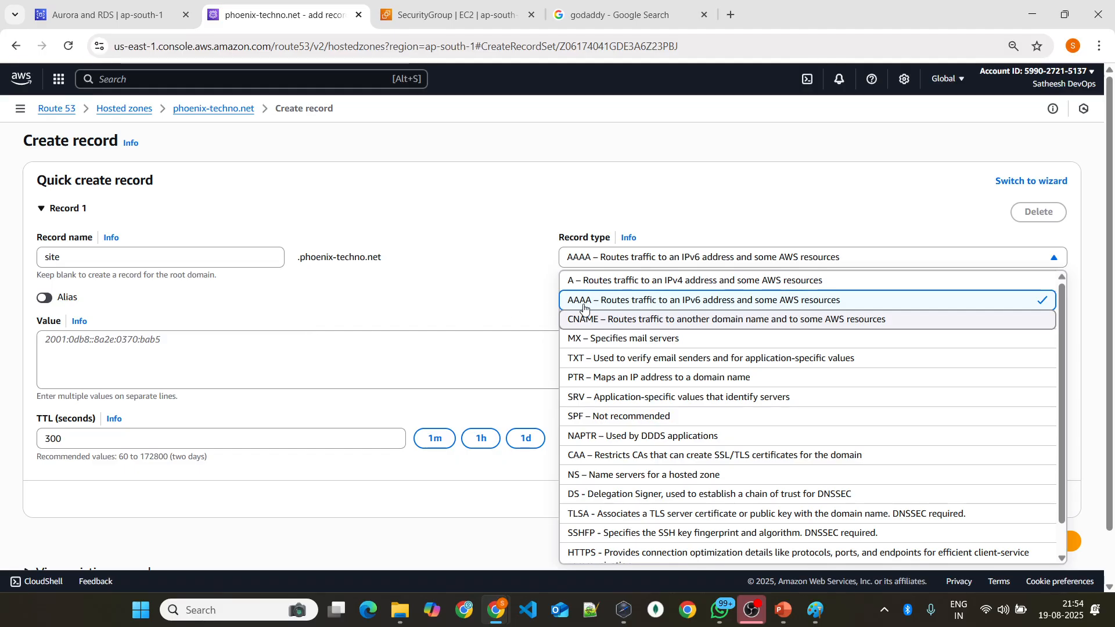
pyautogui.click(590, 323)
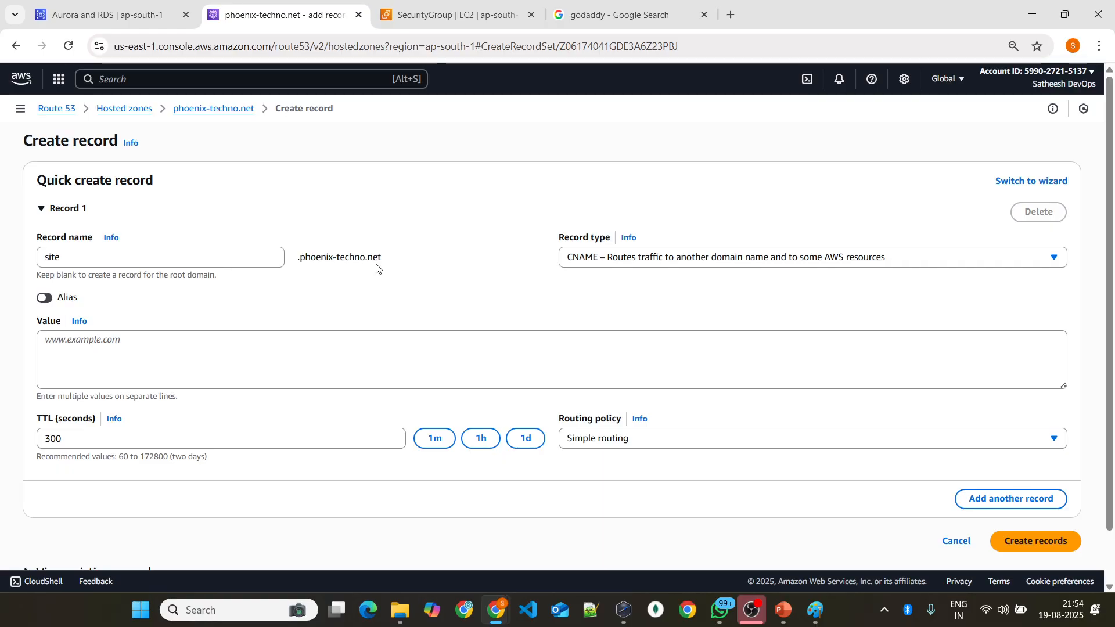
pyautogui.click(43, 346)
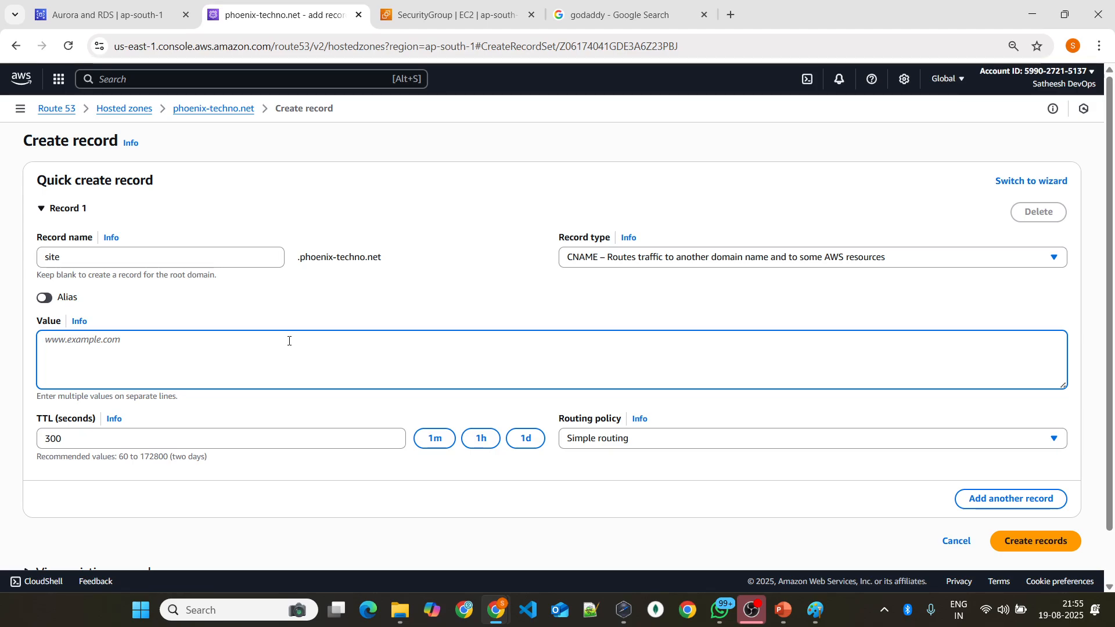
# Step: Point out the A entry on the Record Types slide, and browse the full list of record types in the browser
pyautogui.hotkey('alt', 'Tab')
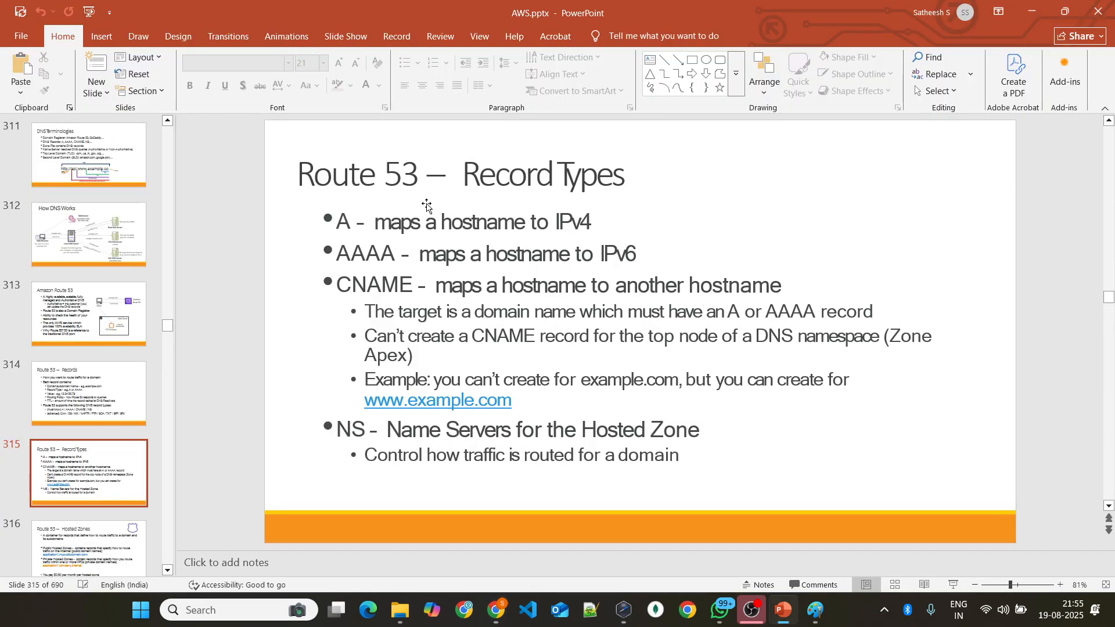
pyautogui.click(350, 221)
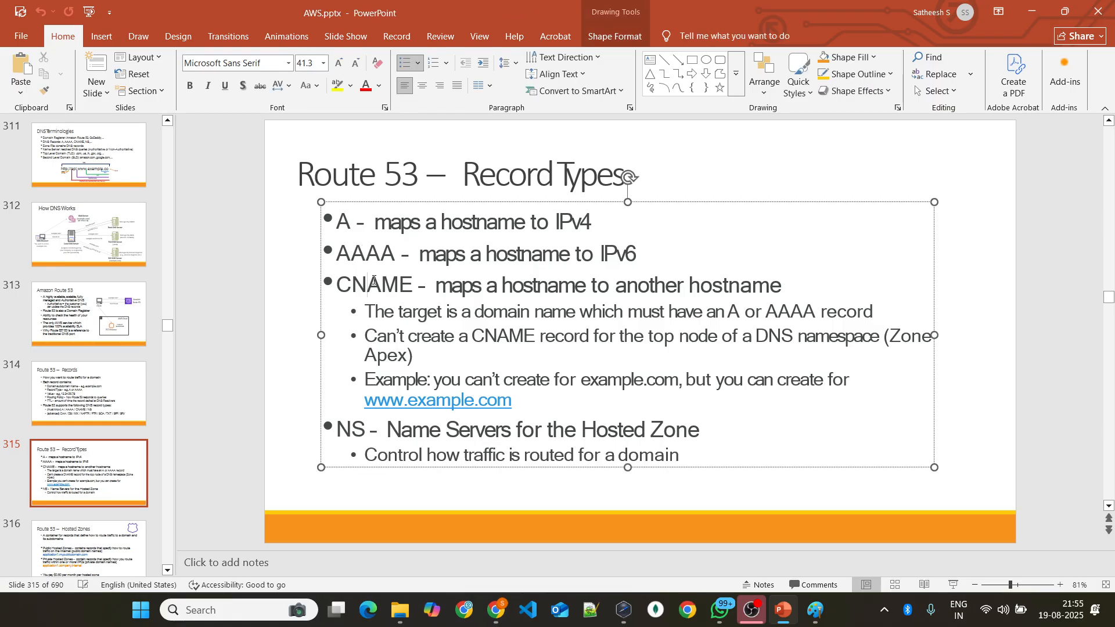
pyautogui.hotkey('alt', 'Tab')
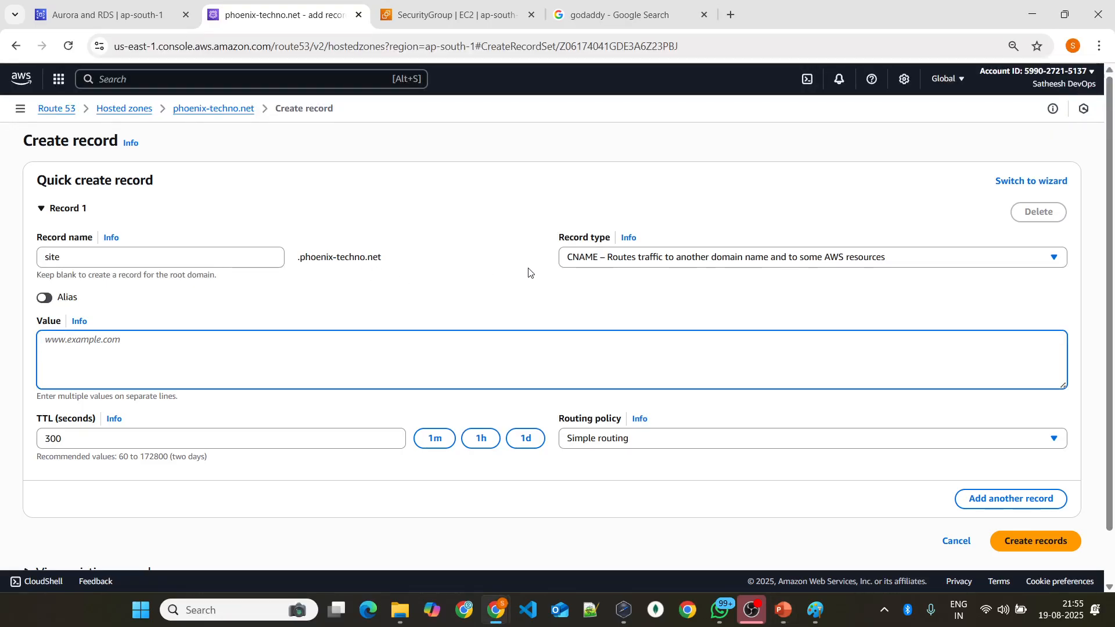
pyautogui.click(617, 262)
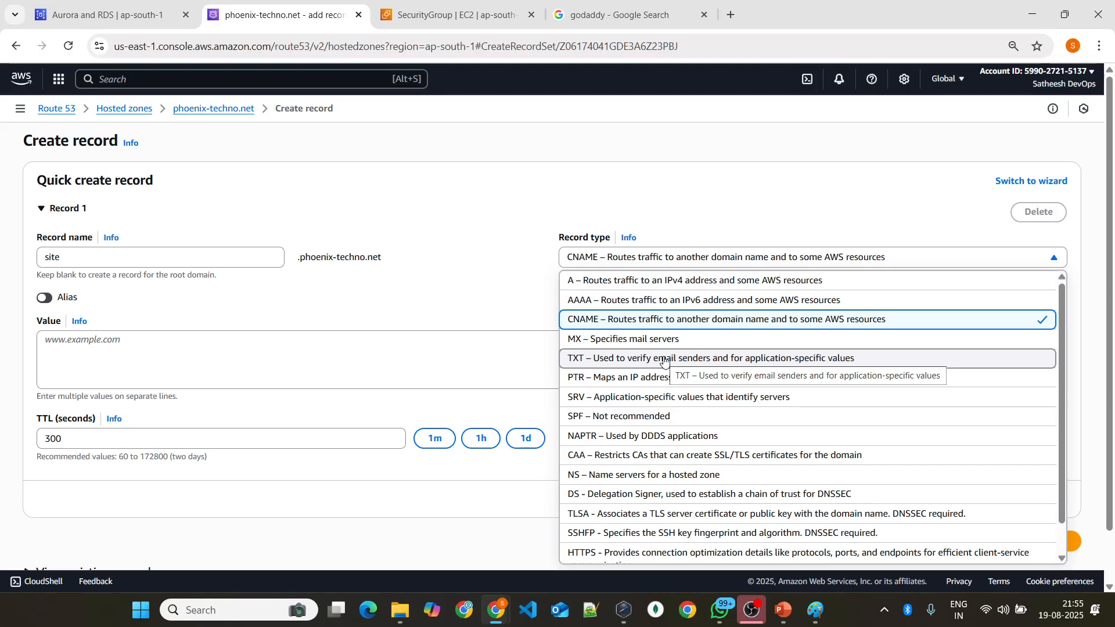
pyautogui.scroll(-2, 714, 345)
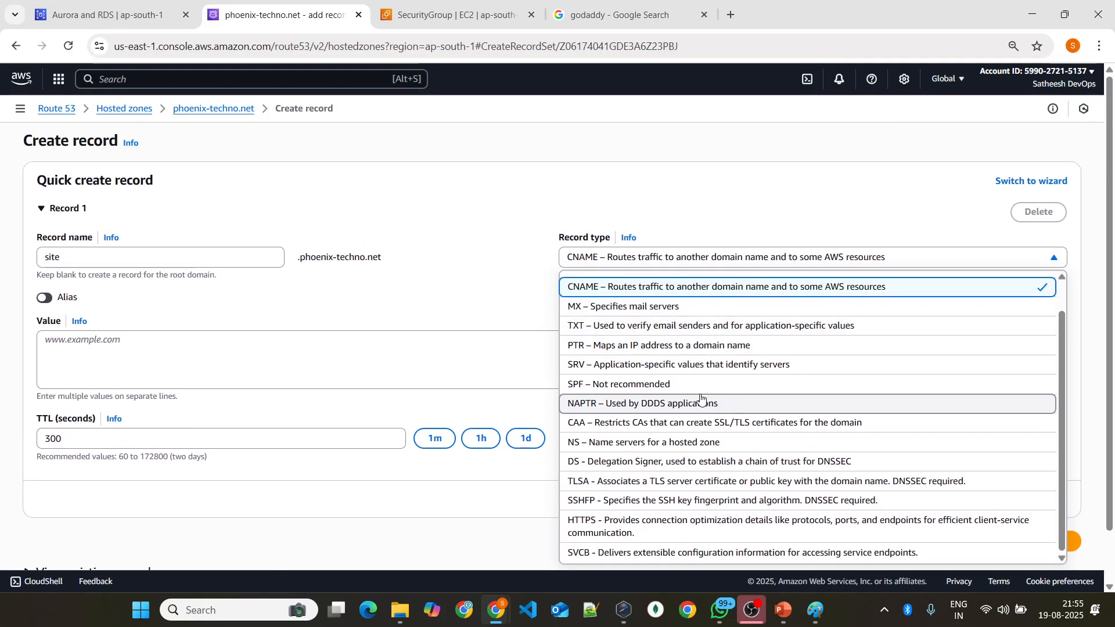
# Step: Switch to PowerPoint and point out the AAAA and CNAME entries on the Record Types slide
pyautogui.hotkey('alt', 'Tab')
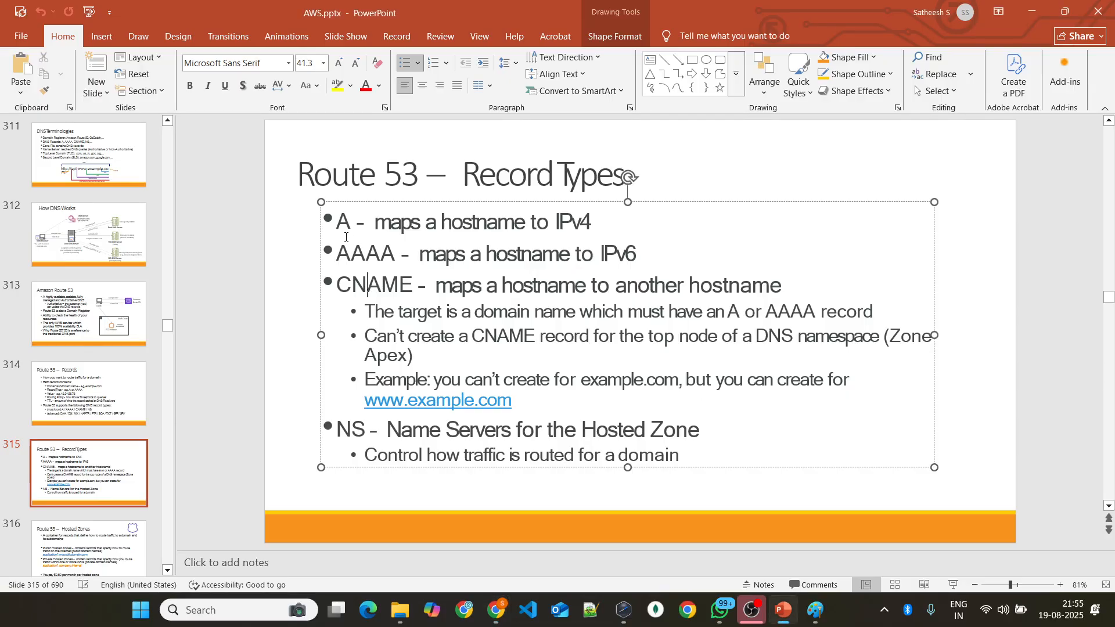
pyautogui.click(367, 263)
pyautogui.click(626, 254)
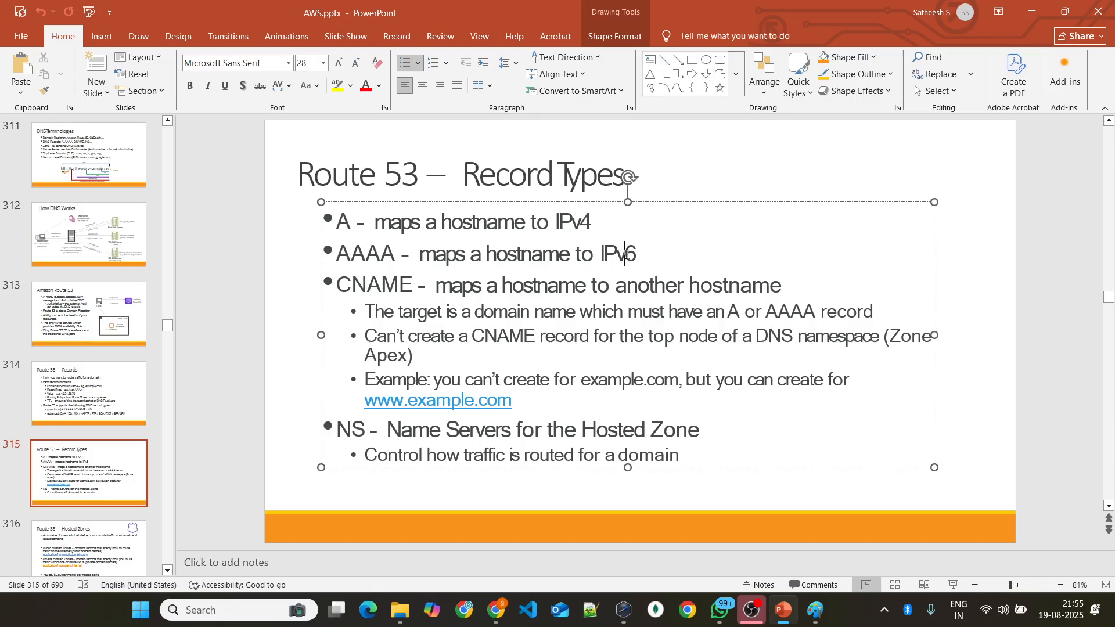
pyautogui.click(374, 293)
# Step: Back in the browser, set the site record's type to TXT and highlight the TTL (seconds) label
pyautogui.hotkey('alt', 'Tab')
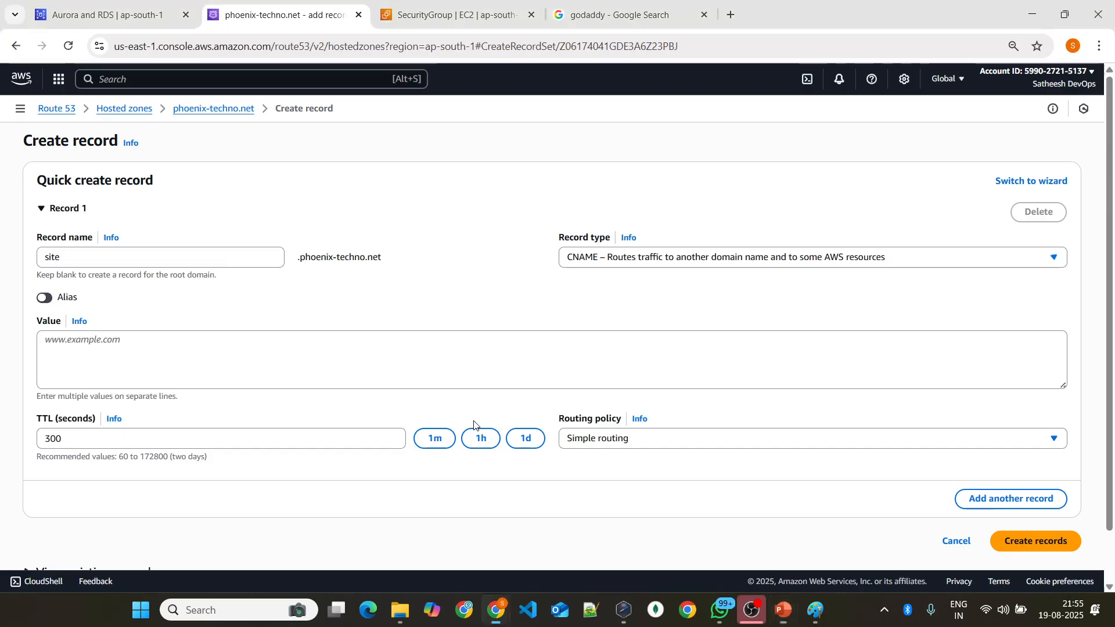
pyautogui.click(579, 256)
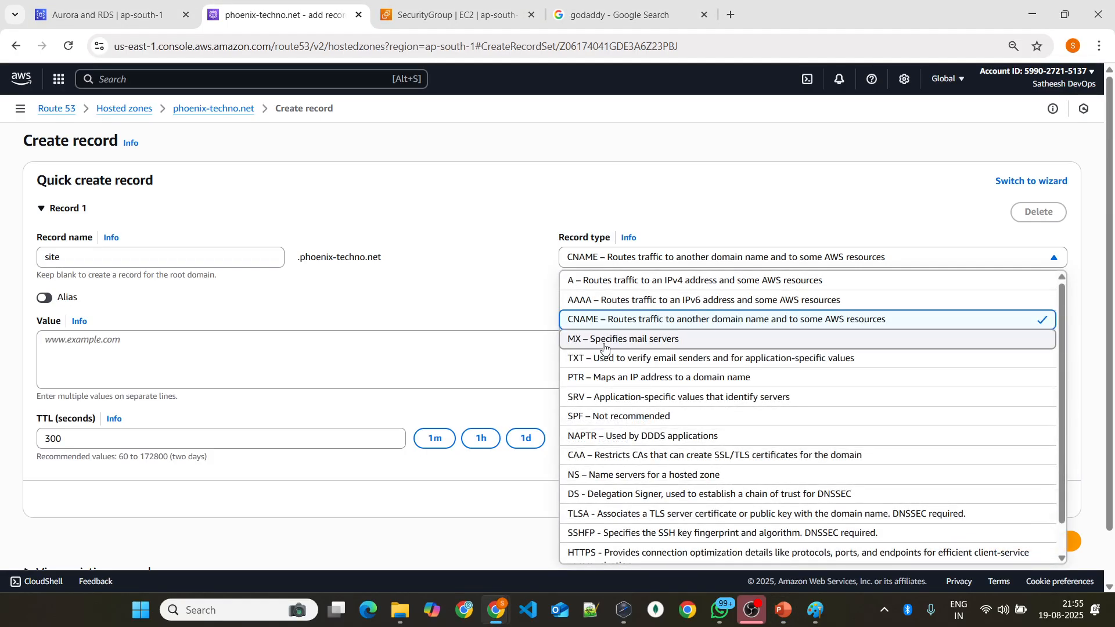
pyautogui.click(605, 356)
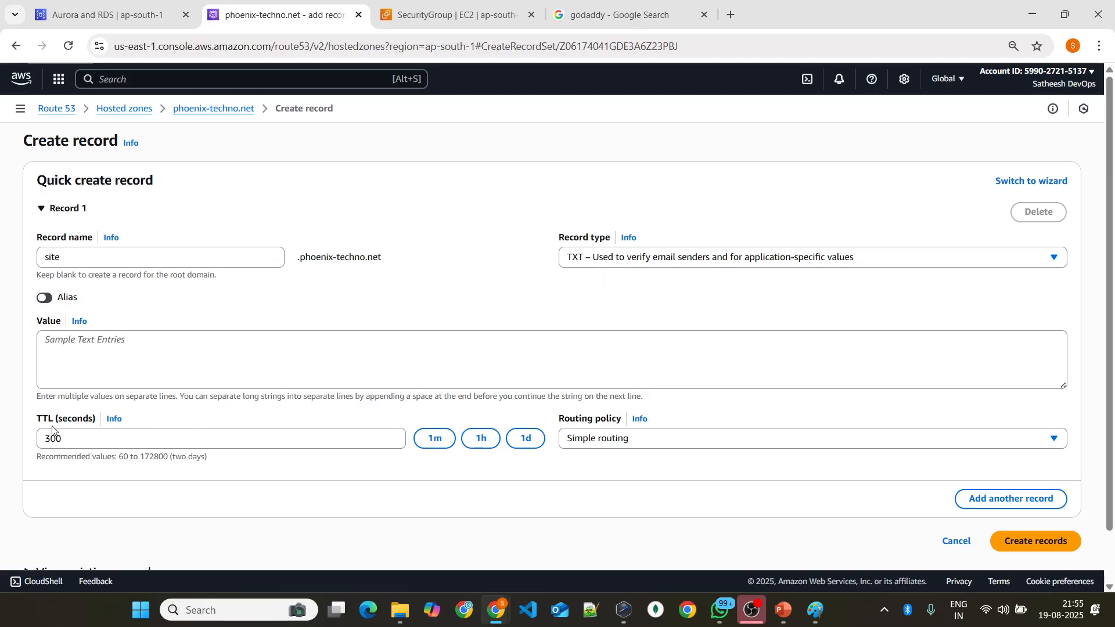
pyautogui.moveTo(36, 418); pyautogui.dragTo(109, 413)
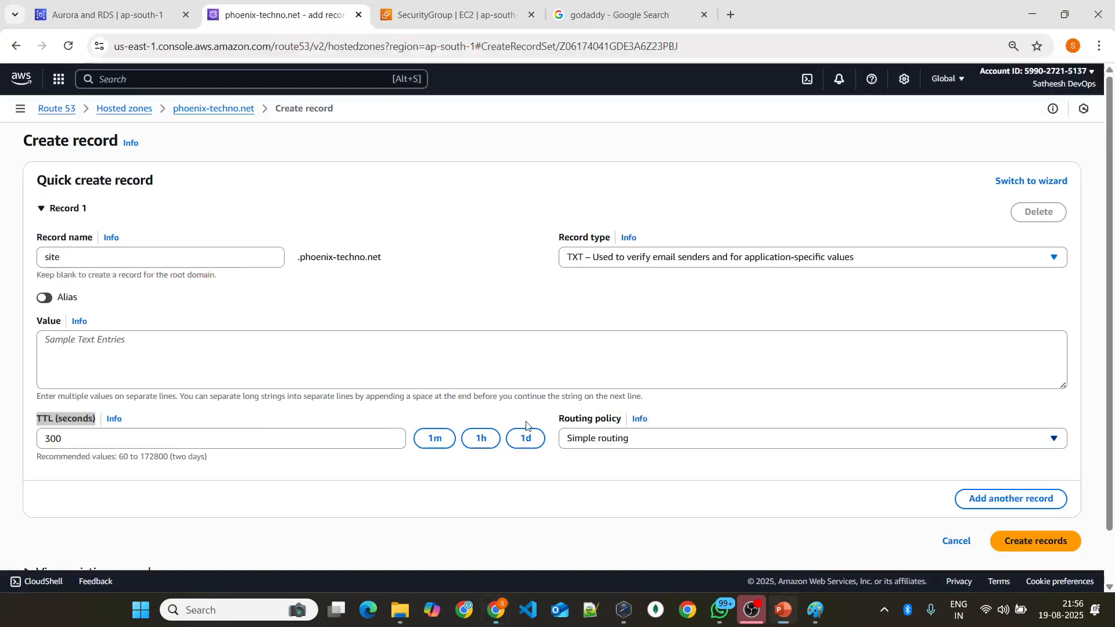
# Step: Point out the site record's TTL and name fields, and set its record type to A for IPv4 routing
pyautogui.click(134, 436)
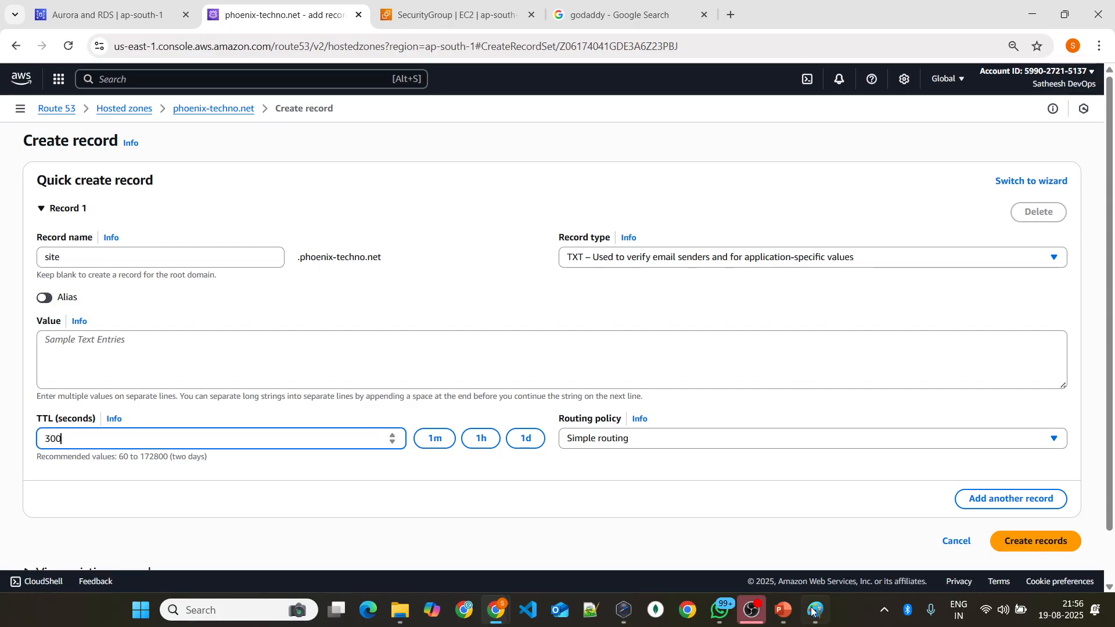
pyautogui.moveTo(815, 609)
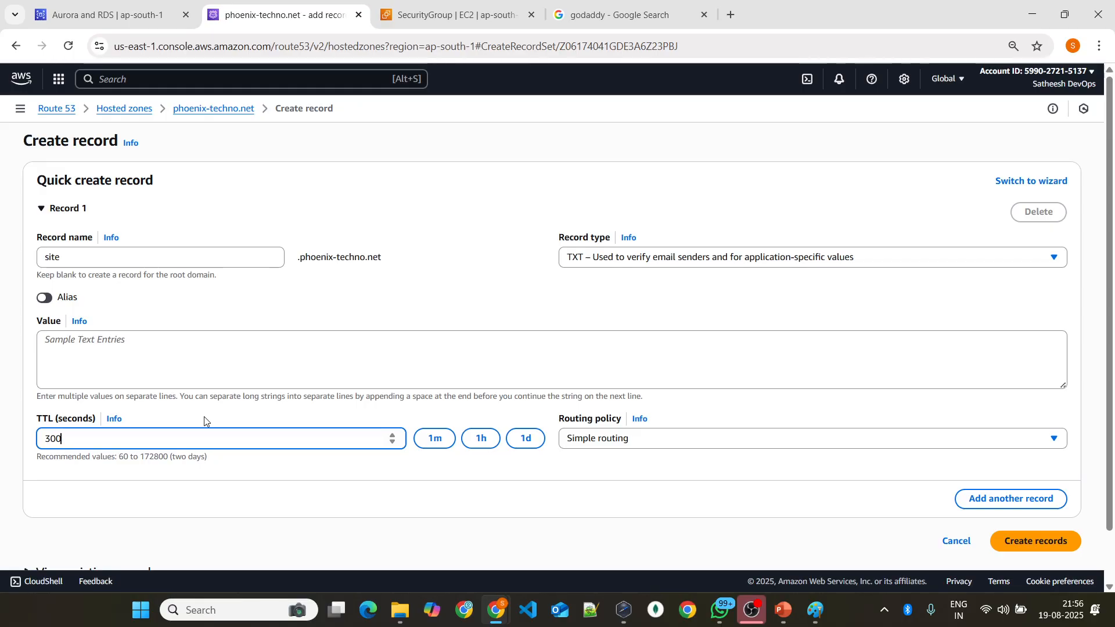
pyautogui.click(106, 260)
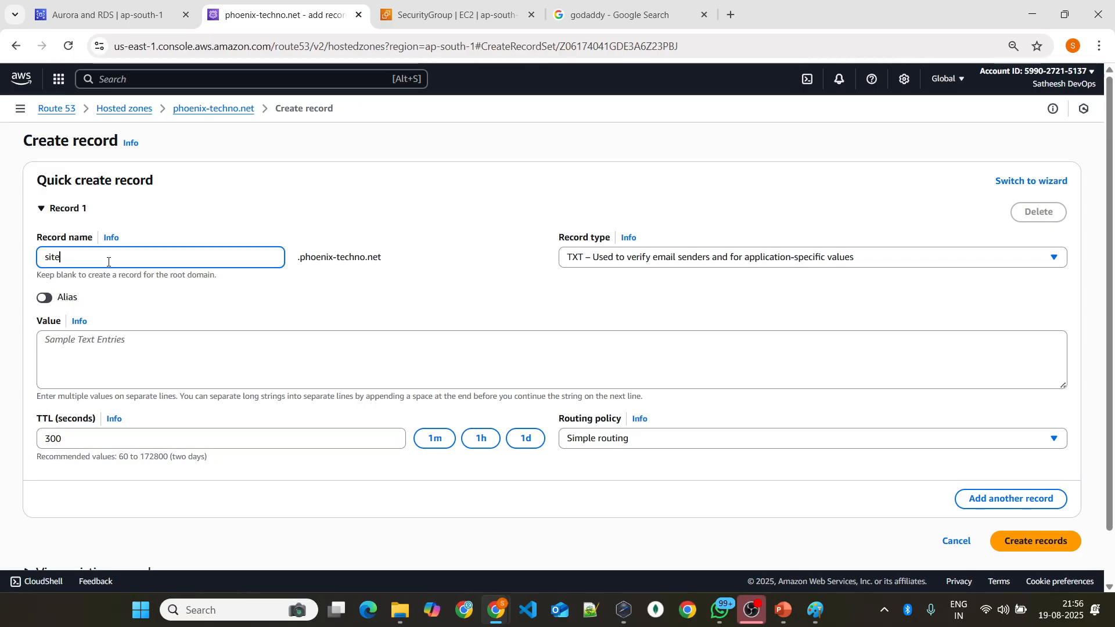
pyautogui.click(607, 259)
pyautogui.click(604, 279)
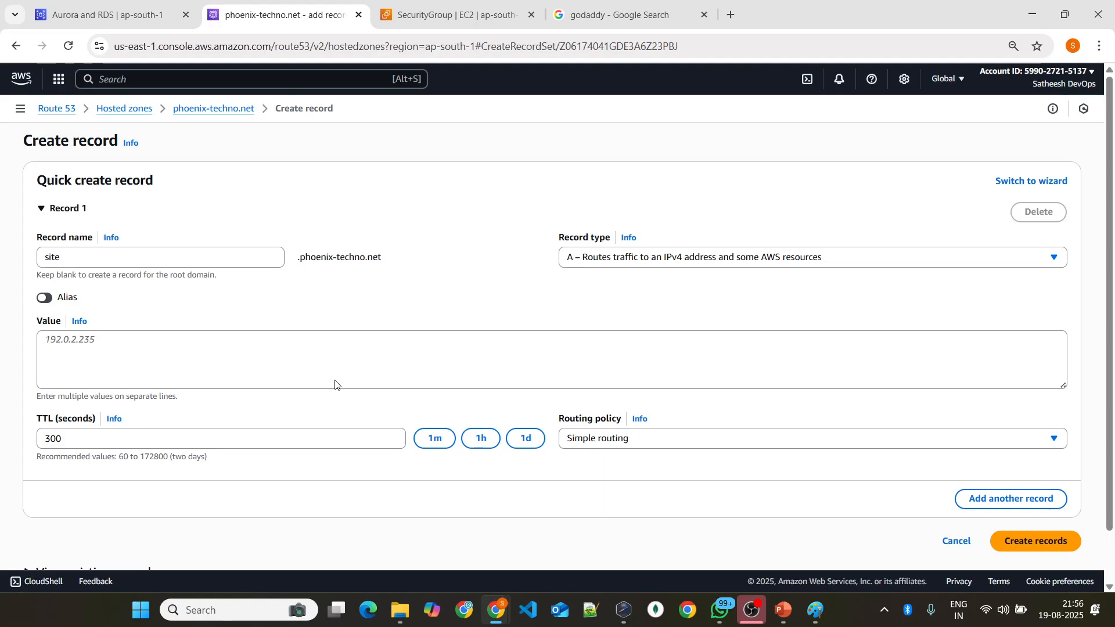
# Step: Switch to Paint and sketch a small box below the client, linked by an arrow from the domain line, labelled 172.0 and 300
pyautogui.click(817, 607)
pyautogui.scroll(-1, 494, 274)
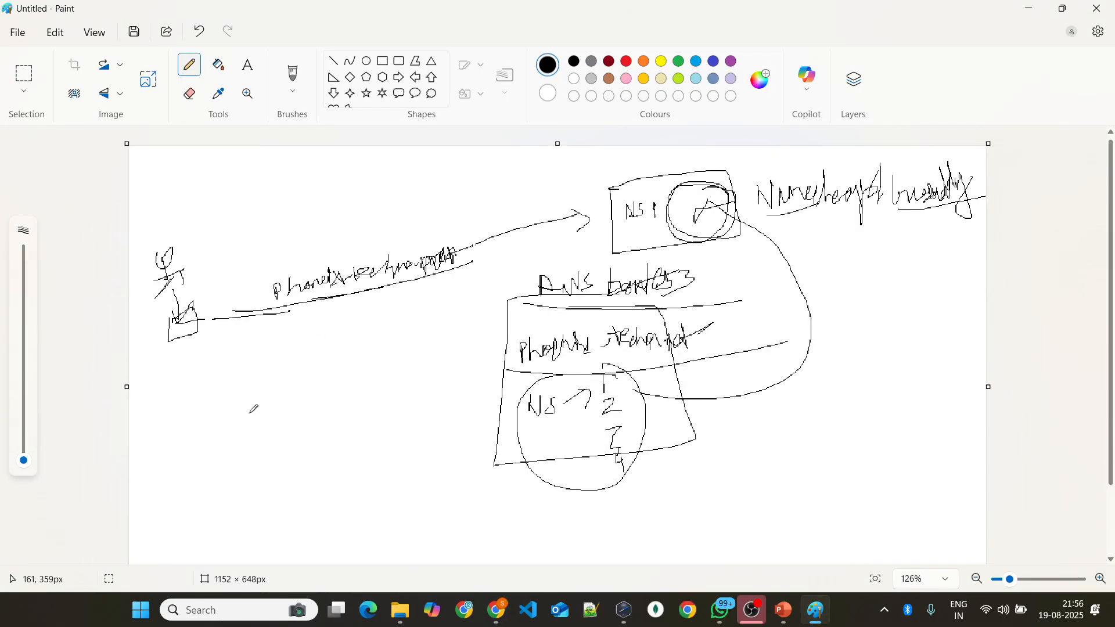
pyautogui.scroll(3, 251, 411)
pyautogui.moveTo(167, 428)
pyautogui.mouseDown()
pyautogui.moveTo(177, 444)
pyautogui.moveTo(146, 433)
pyautogui.mouseUp()
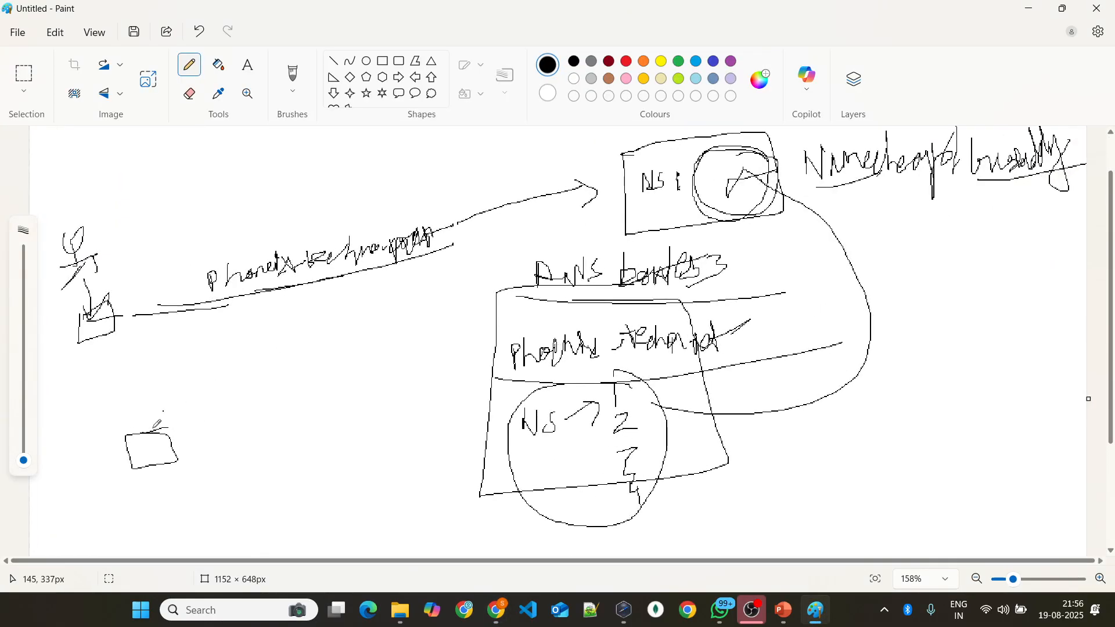
pyautogui.moveTo(224, 305)
pyautogui.mouseDown()
pyautogui.moveTo(173, 423)
pyautogui.moveTo(211, 401)
pyautogui.mouseUp()
pyautogui.moveTo(174, 484)
pyautogui.mouseDown()
pyautogui.moveTo(189, 508)
pyautogui.moveTo(243, 481)
pyautogui.mouseUp()
pyautogui.click(236, 491)
pyautogui.moveTo(207, 449)
pyautogui.mouseDown()
pyautogui.moveTo(252, 419)
pyautogui.moveTo(245, 437)
pyautogui.mouseUp()
pyautogui.moveTo(269, 401)
pyautogui.mouseDown()
pyautogui.moveTo(281, 401)
pyautogui.moveTo(287, 422)
pyautogui.moveTo(306, 398)
pyautogui.mouseUp()
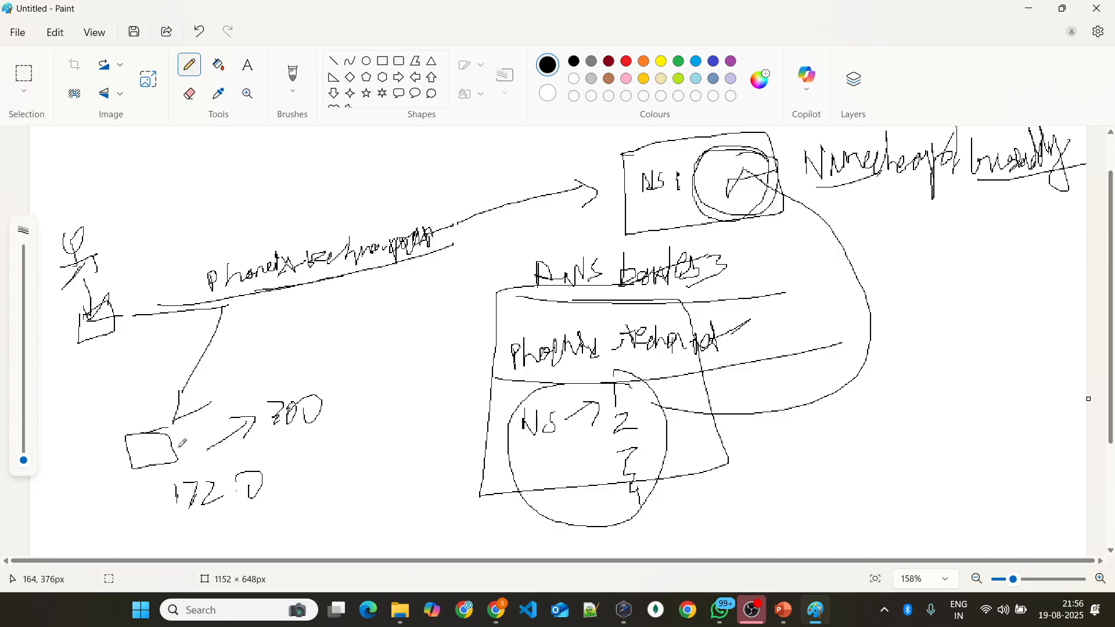
# Step: Draw several arrows from the small box to a tall rectangle sketched beside the AWS Route 53 box
pyautogui.moveTo(178, 438); pyautogui.dragTo(373, 364)
pyautogui.moveTo(345, 362)
pyautogui.mouseDown()
pyautogui.moveTo(357, 383)
pyautogui.moveTo(338, 397)
pyautogui.mouseUp()
pyautogui.moveTo(191, 446)
pyautogui.mouseDown()
pyautogui.moveTo(416, 356)
pyautogui.moveTo(408, 381)
pyautogui.mouseUp()
pyautogui.moveTo(205, 457)
pyautogui.mouseDown()
pyautogui.moveTo(378, 384)
pyautogui.moveTo(389, 401)
pyautogui.mouseUp()
pyautogui.moveTo(450, 312)
pyautogui.mouseDown()
pyautogui.moveTo(383, 320)
pyautogui.moveTo(441, 434)
pyautogui.moveTo(448, 314)
pyautogui.moveTo(394, 320)
pyautogui.mouseUp()
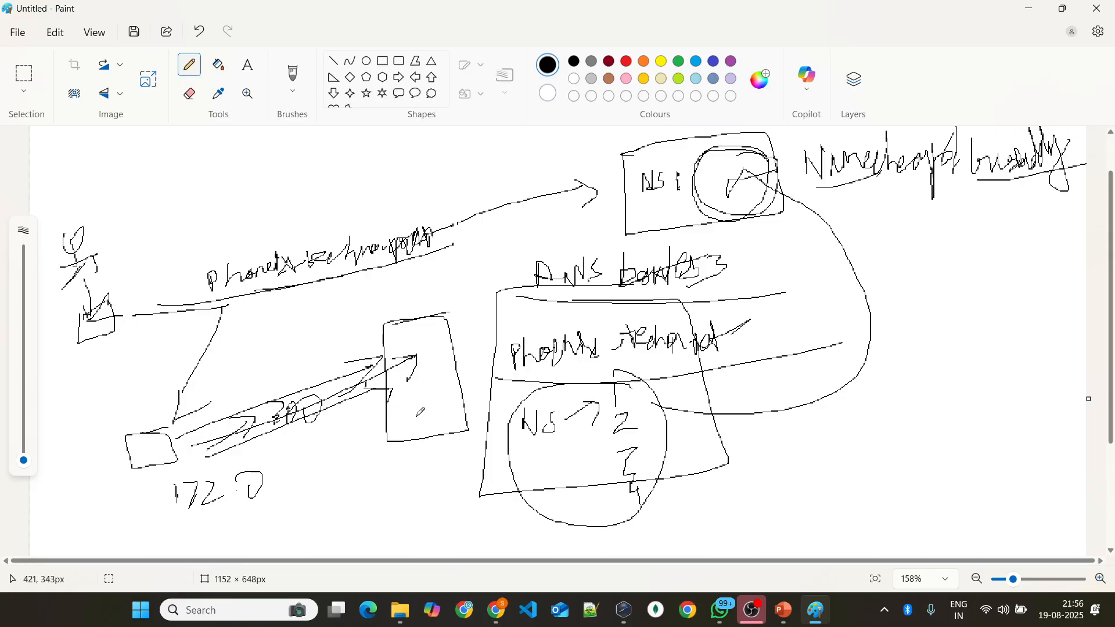
# Step: Draw an arrow down from the domain line and another from the underlined 172.0 to a new, twice-underlined 192 label
pyautogui.moveTo(257, 314)
pyautogui.mouseDown()
pyautogui.moveTo(262, 397)
pyautogui.moveTo(271, 380)
pyautogui.mouseUp()
pyautogui.moveTo(181, 528)
pyautogui.mouseDown()
pyautogui.moveTo(301, 498)
pyautogui.moveTo(292, 523)
pyautogui.moveTo(407, 524)
pyautogui.mouseUp()
pyautogui.moveTo(376, 513)
pyautogui.mouseDown()
pyautogui.moveTo(400, 521)
pyautogui.moveTo(389, 540)
pyautogui.mouseUp()
pyautogui.moveTo(430, 509)
pyautogui.mouseDown()
pyautogui.moveTo(436, 537)
pyautogui.moveTo(443, 520)
pyautogui.moveTo(458, 546)
pyautogui.moveTo(495, 527)
pyautogui.mouseUp()
pyautogui.moveTo(416, 548); pyautogui.dragTo(672, 504)
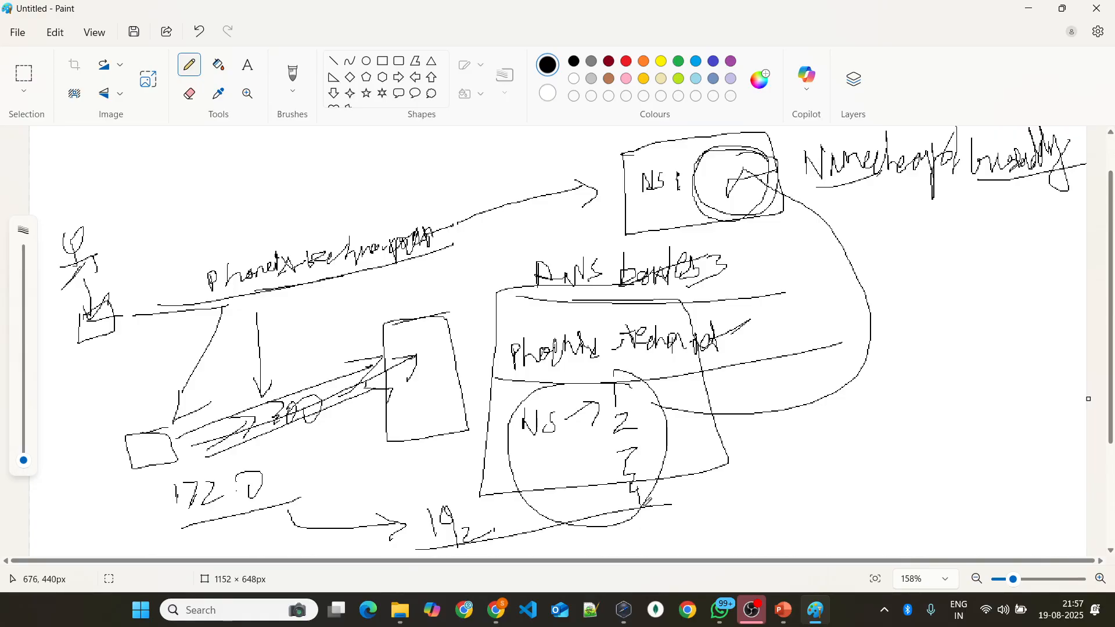
pyautogui.moveTo(439, 545); pyautogui.dragTo(737, 511)
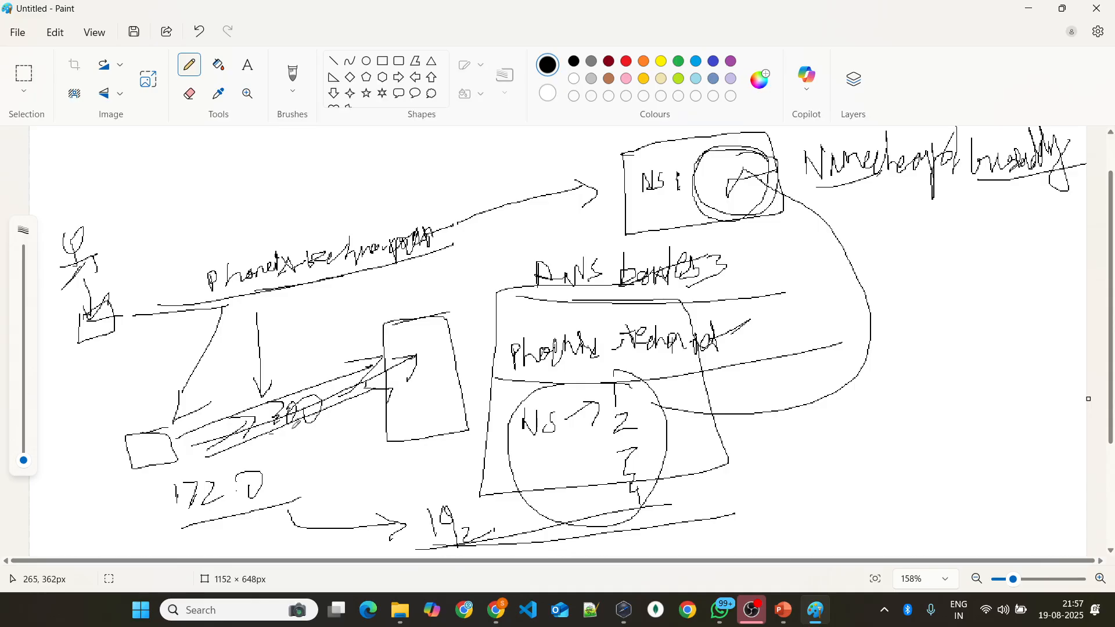
# Step: Underline the 300 label, circle the small box, and add more emphasis lines around the 192 label
pyautogui.moveTo(272, 428); pyautogui.dragTo(347, 414)
pyautogui.moveTo(164, 461)
pyautogui.mouseDown()
pyautogui.moveTo(119, 456)
pyautogui.moveTo(174, 429)
pyautogui.moveTo(166, 425)
pyautogui.mouseUp()
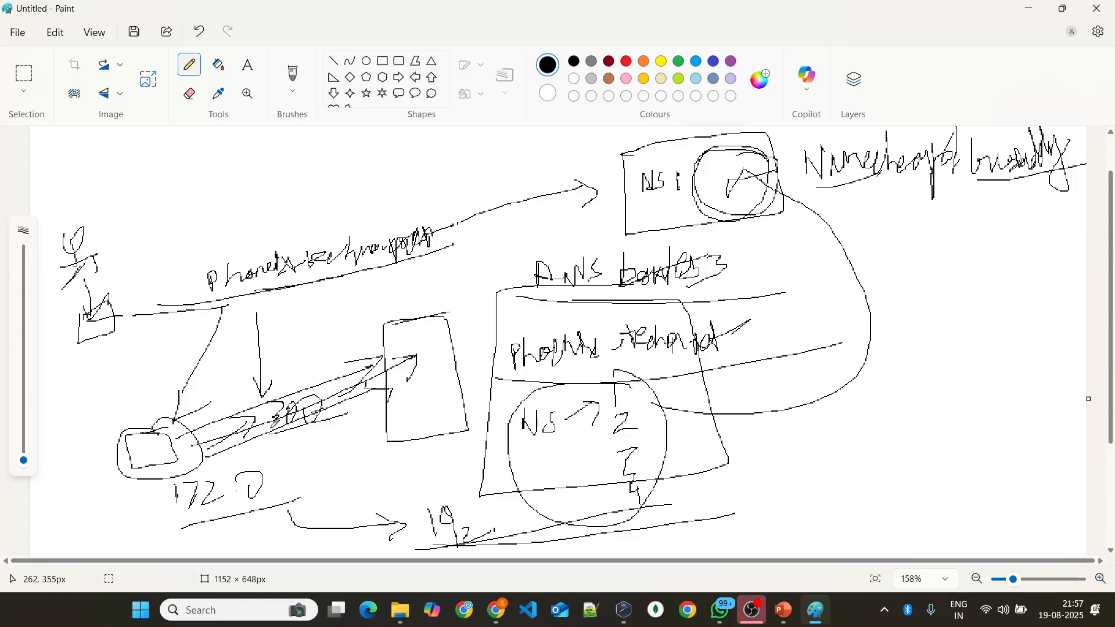
pyautogui.moveTo(239, 384); pyautogui.dragTo(261, 359)
pyautogui.moveTo(424, 549); pyautogui.dragTo(673, 508)
pyautogui.moveTo(444, 518); pyautogui.dragTo(619, 497)
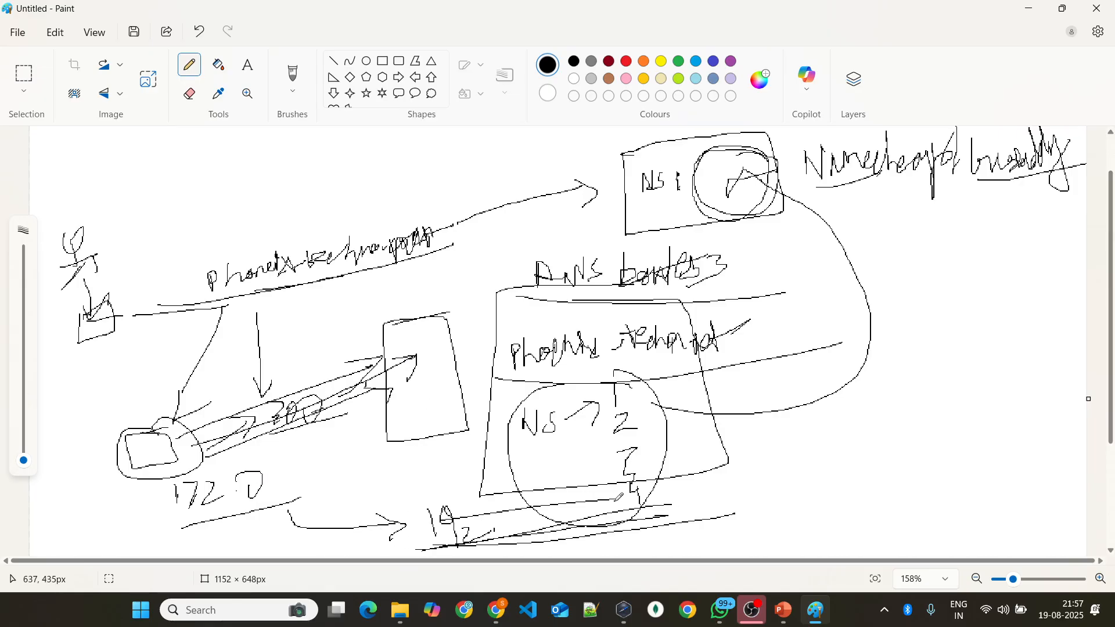
# Step: Return to the browser and view the routing policy options for the site record, keeping Simple routing
pyautogui.hotkey('alt', 'Tab')
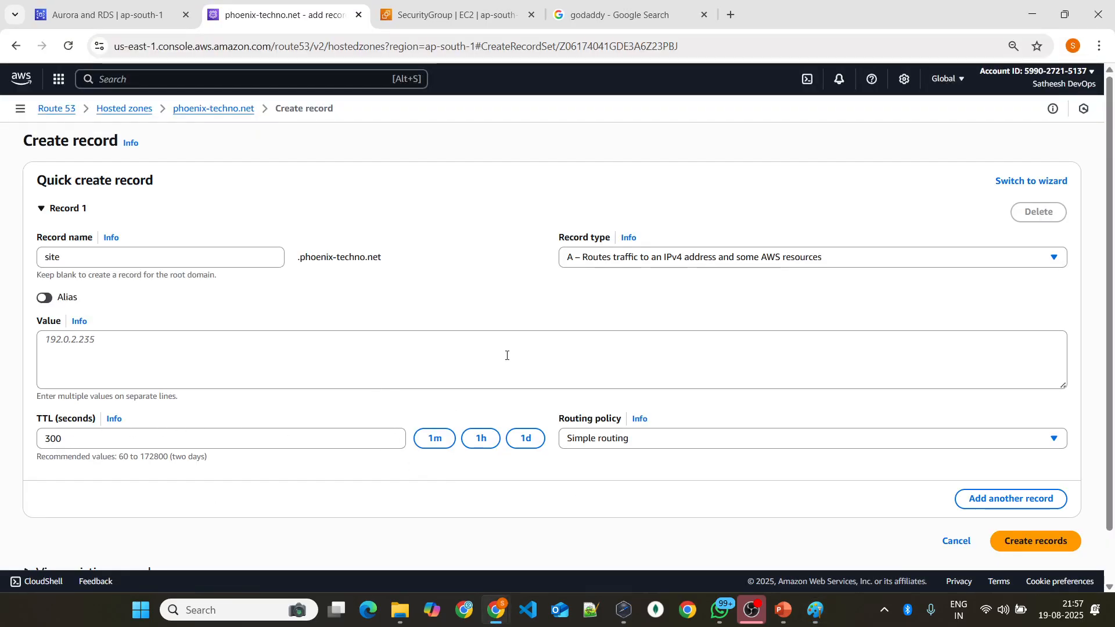
pyautogui.scroll(-1, 644, 262)
pyautogui.click(662, 383)
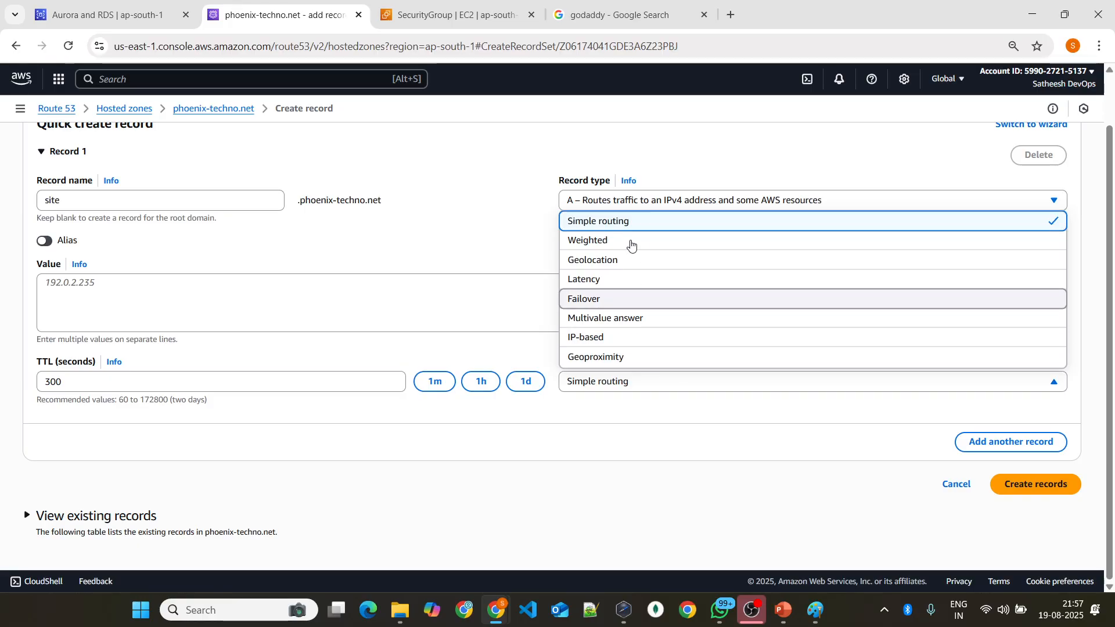
pyautogui.click(465, 224)
pyautogui.scroll(1, 473, 223)
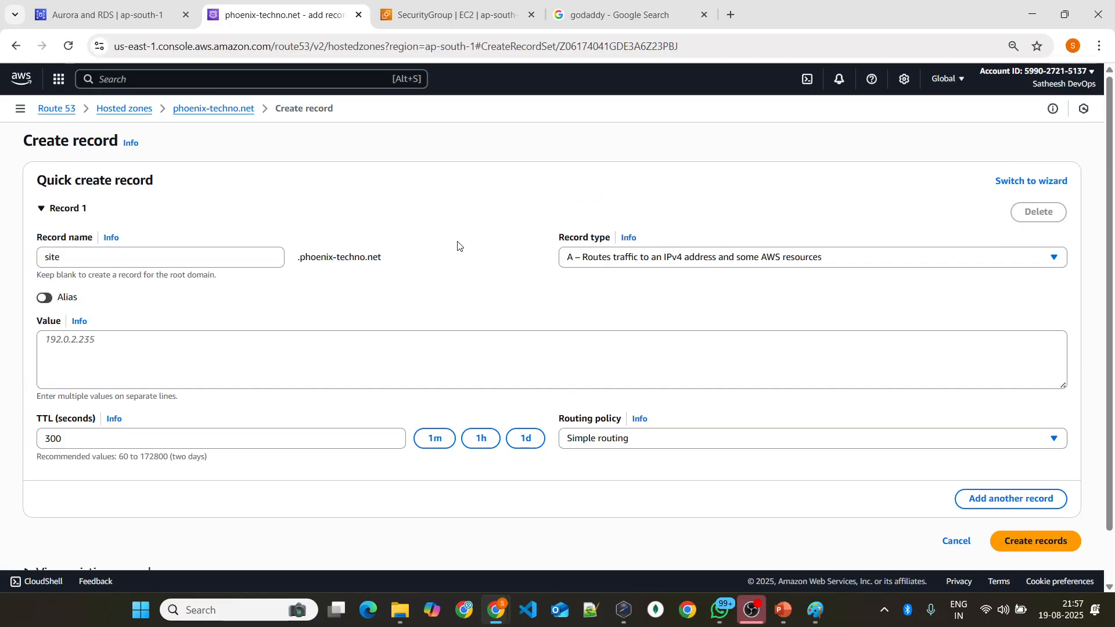
# Step: Enter 15.16.14.85 as the site record's value and create the record
pyautogui.click(273, 361)
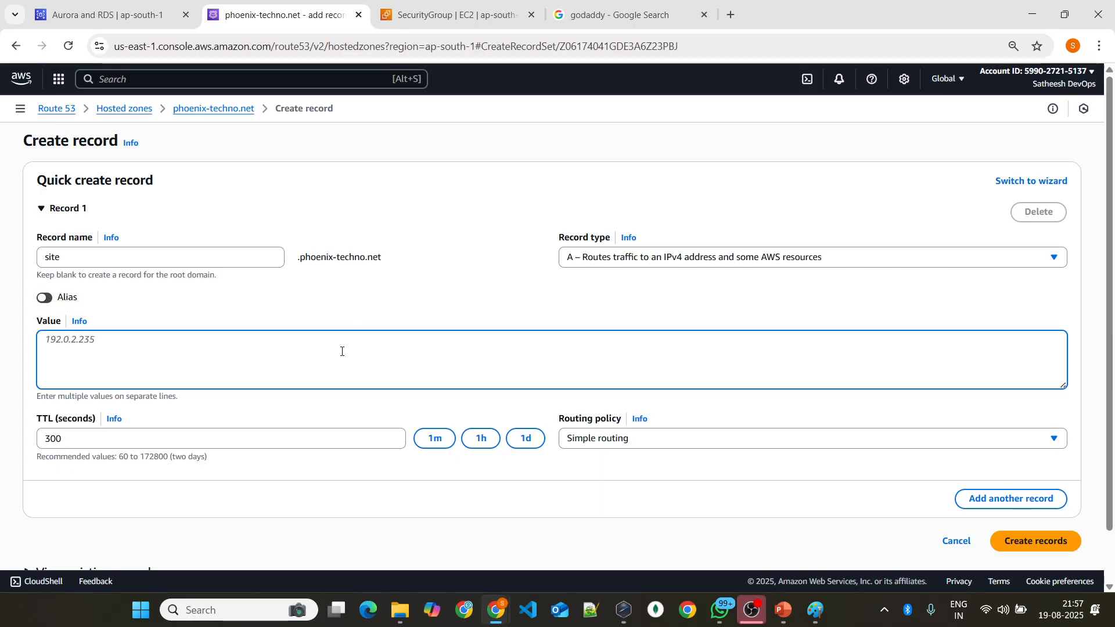
pyautogui.write('19')
pyautogui.press('BackSpace')
pyautogui.write('7')
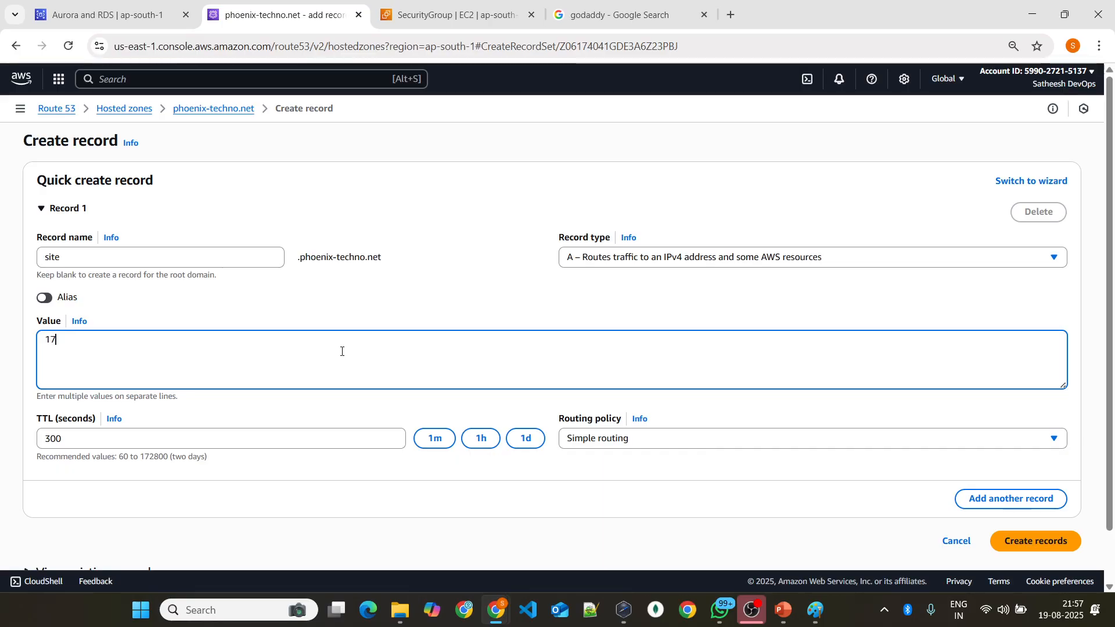
pyautogui.press('BackSpace')
pyautogui.press('BackSpace')
pyautogui.write('15.')
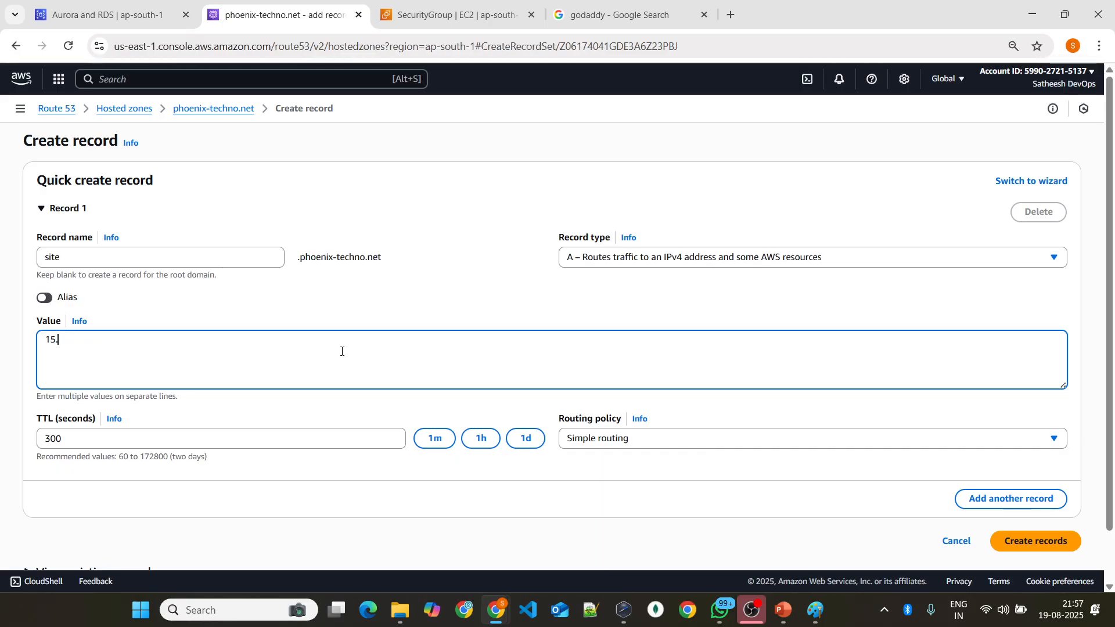
pyautogui.write('16.14.85')
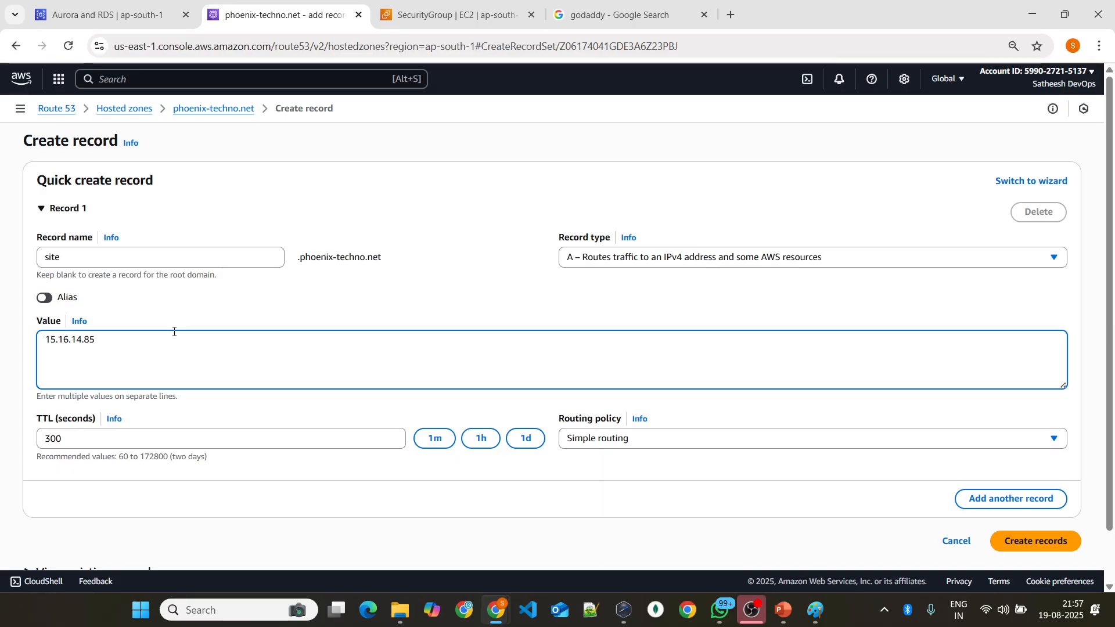
pyautogui.doubleClick(90, 250)
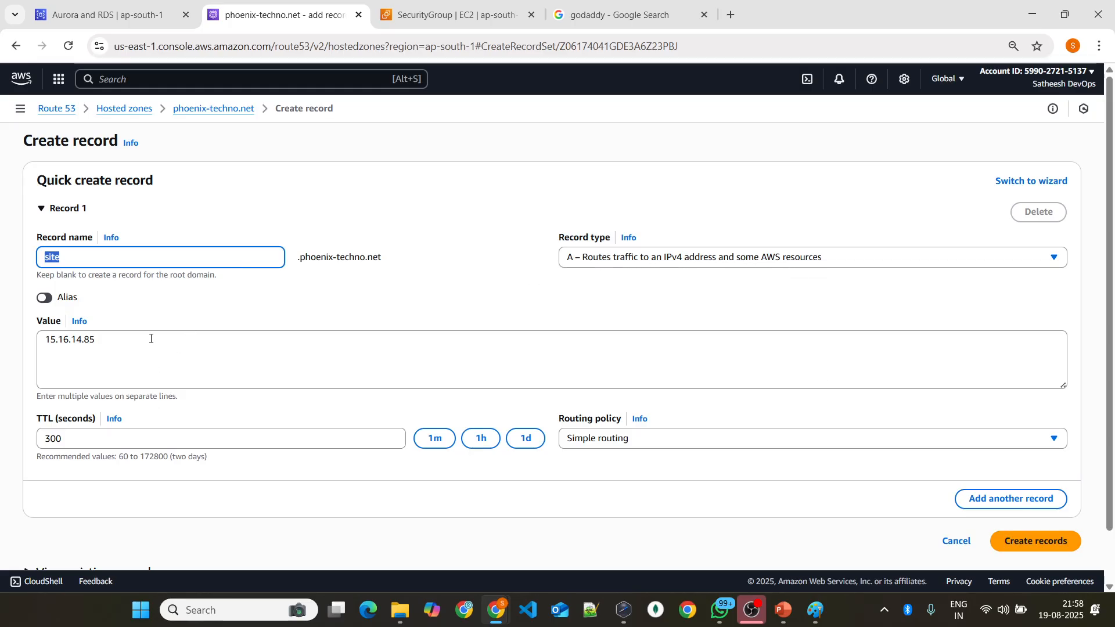
pyautogui.click(1055, 540)
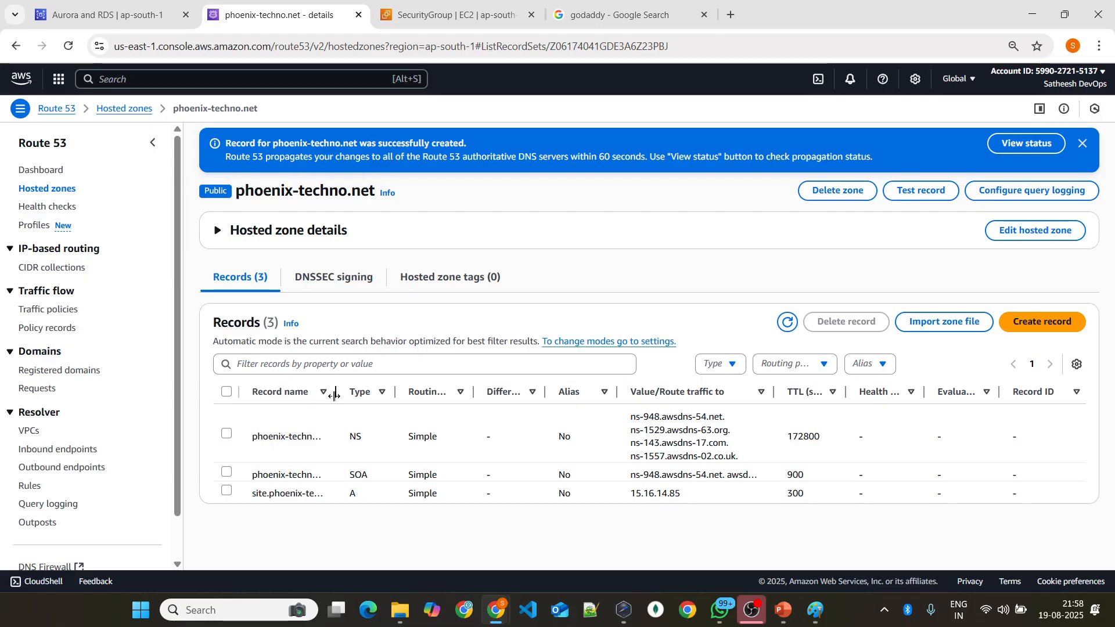
# Step: Widen the Record name column and highlight the new site record's name and IP value
pyautogui.moveTo(335, 391); pyautogui.dragTo(376, 391)
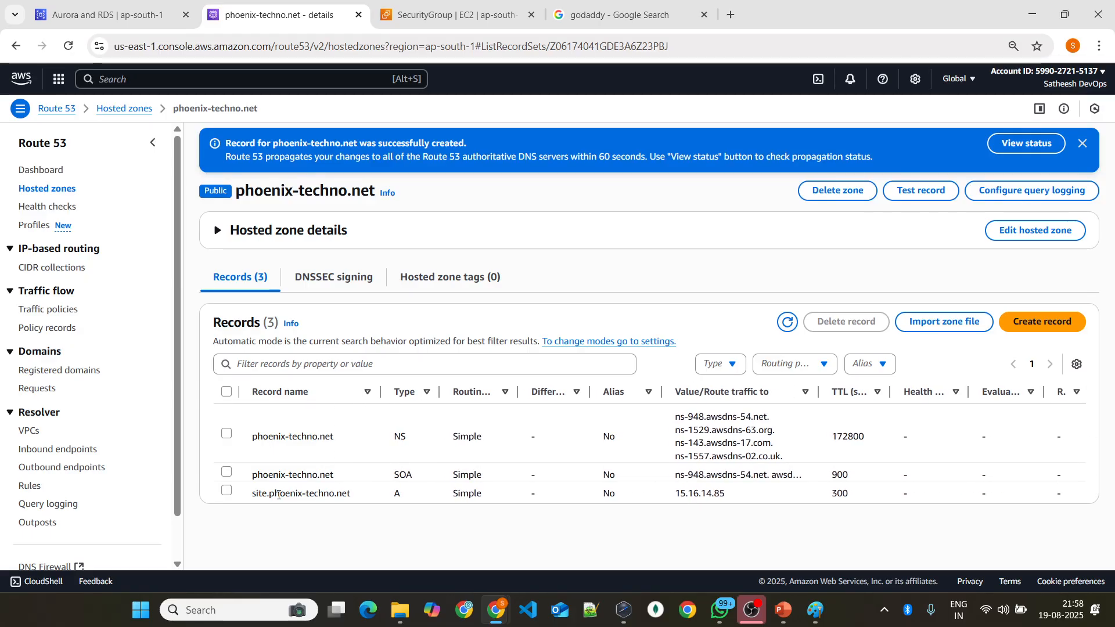
pyautogui.moveTo(251, 494); pyautogui.dragTo(351, 497)
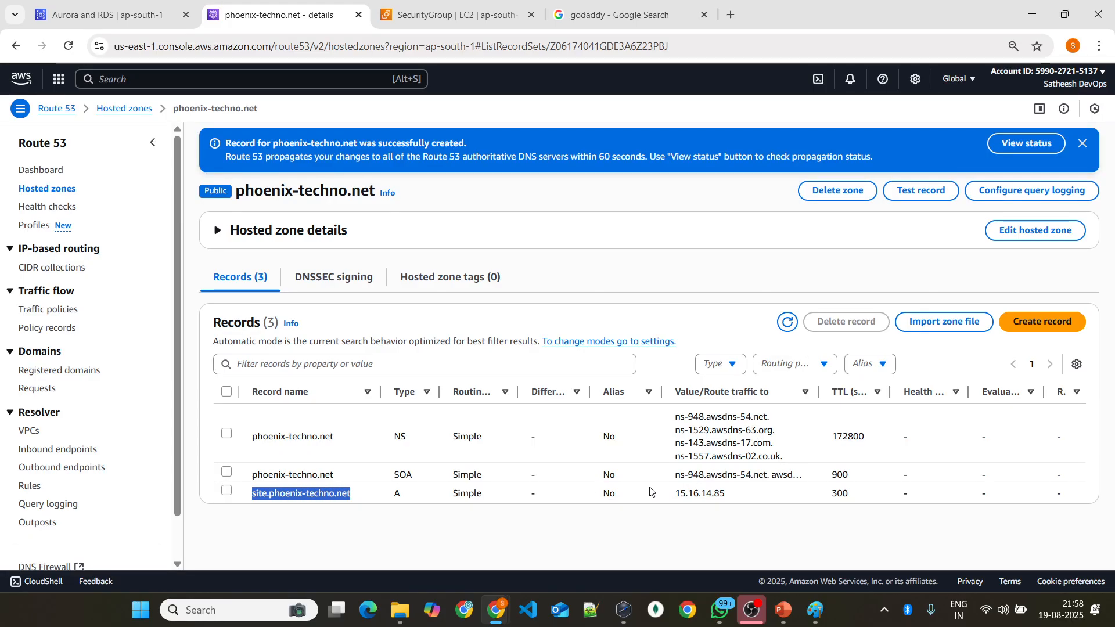
pyautogui.moveTo(680, 493); pyautogui.dragTo(778, 495)
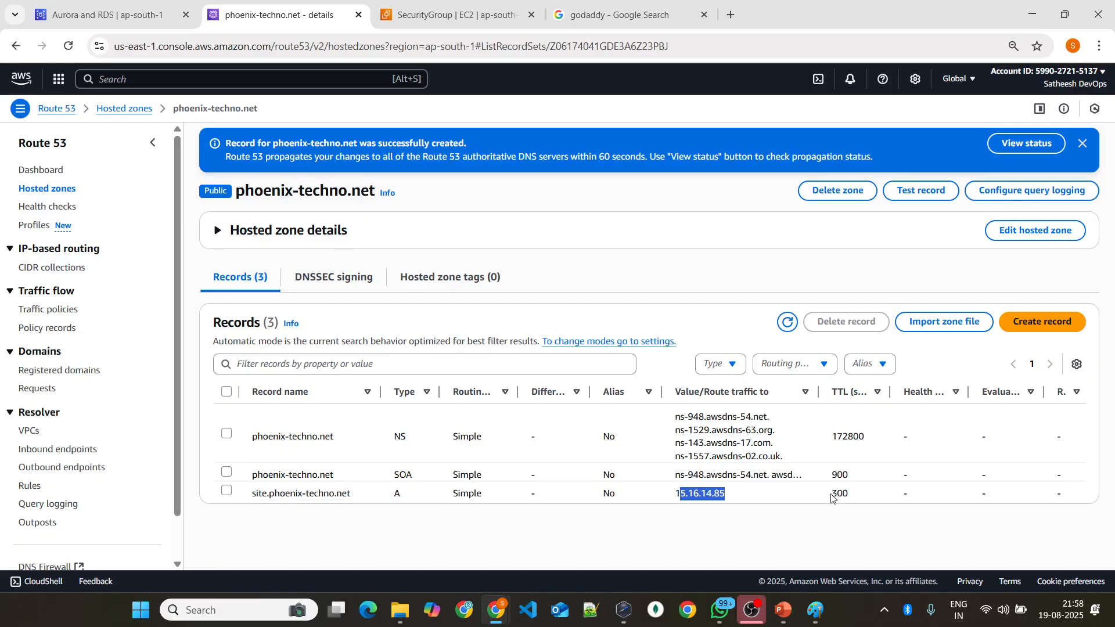
# Step: Start another record in the phoenix-techno.net zone and open its list of routing policies
pyautogui.click(1058, 326)
pyautogui.scroll(-1, 685, 337)
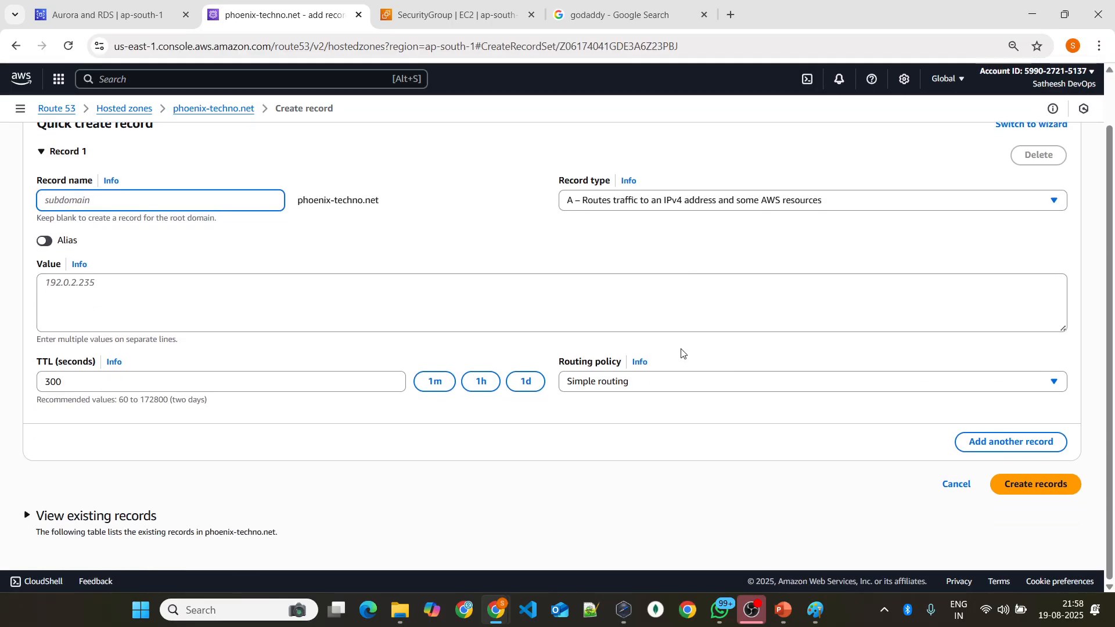
pyautogui.click(666, 382)
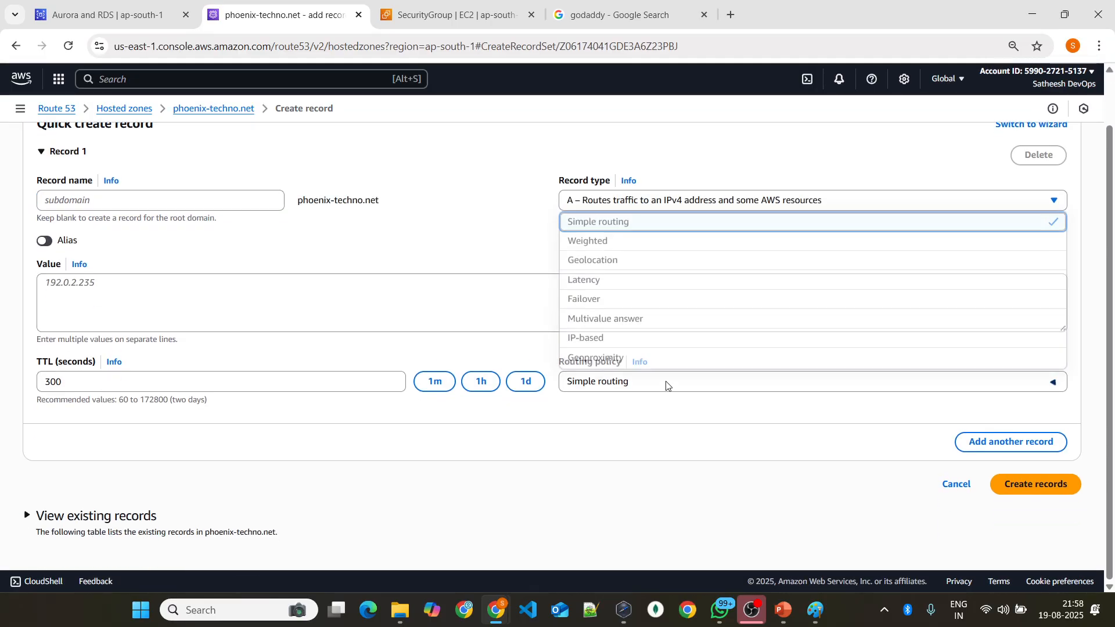
# Step: Switch to PowerPoint and go through the slides from Record Types to Alias Records Targets
pyautogui.click(795, 615)
pyautogui.click(835, 171)
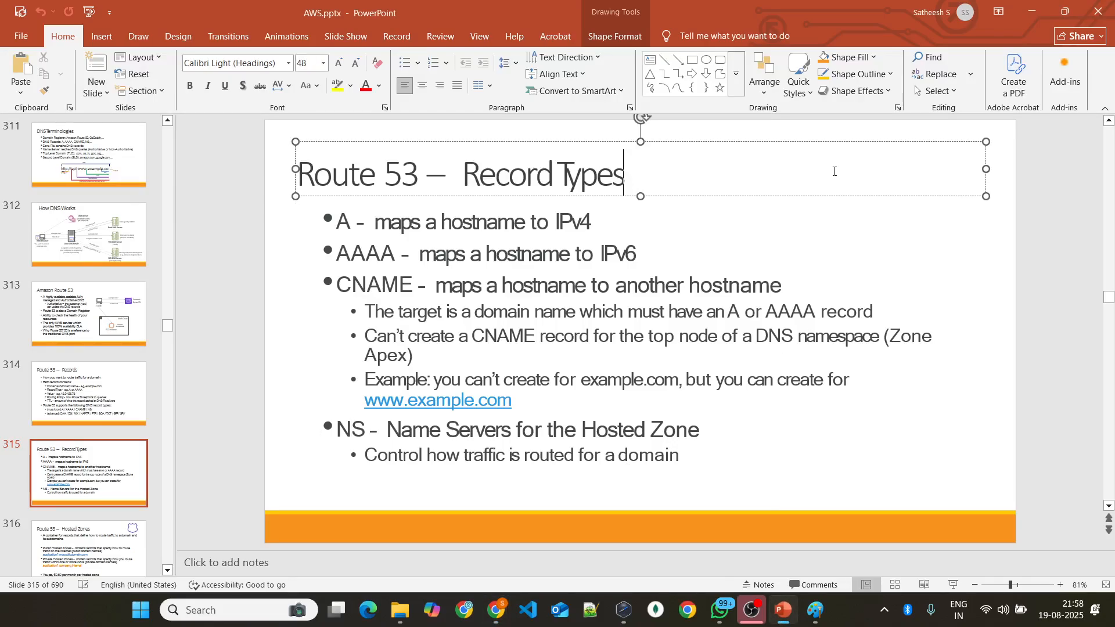
pyautogui.scroll(-1, 985, 242)
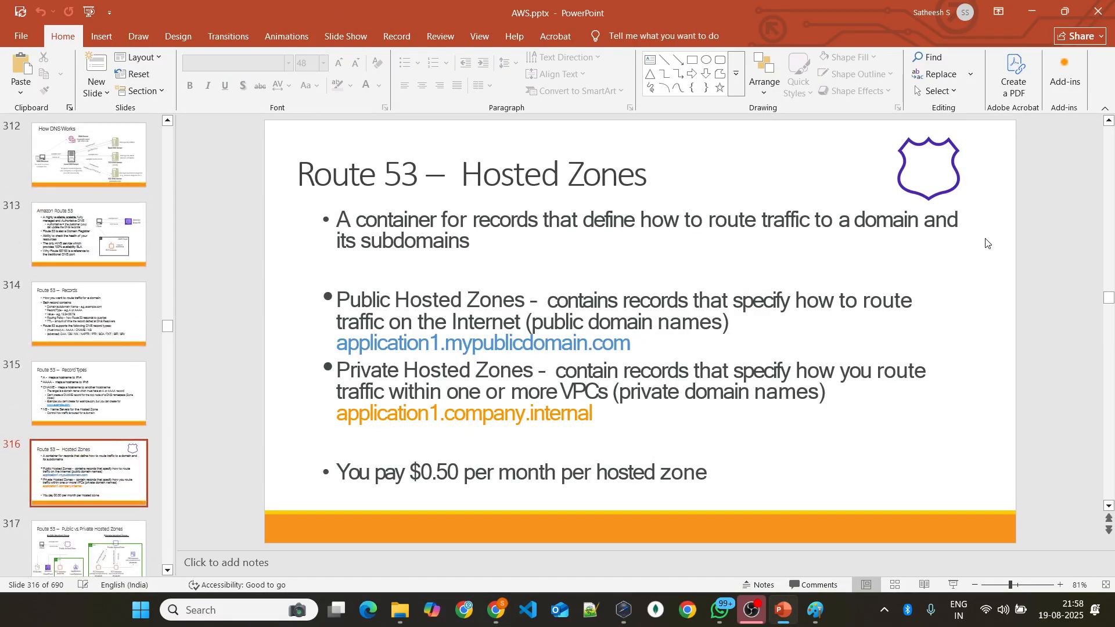
pyautogui.scroll(-1, 986, 241)
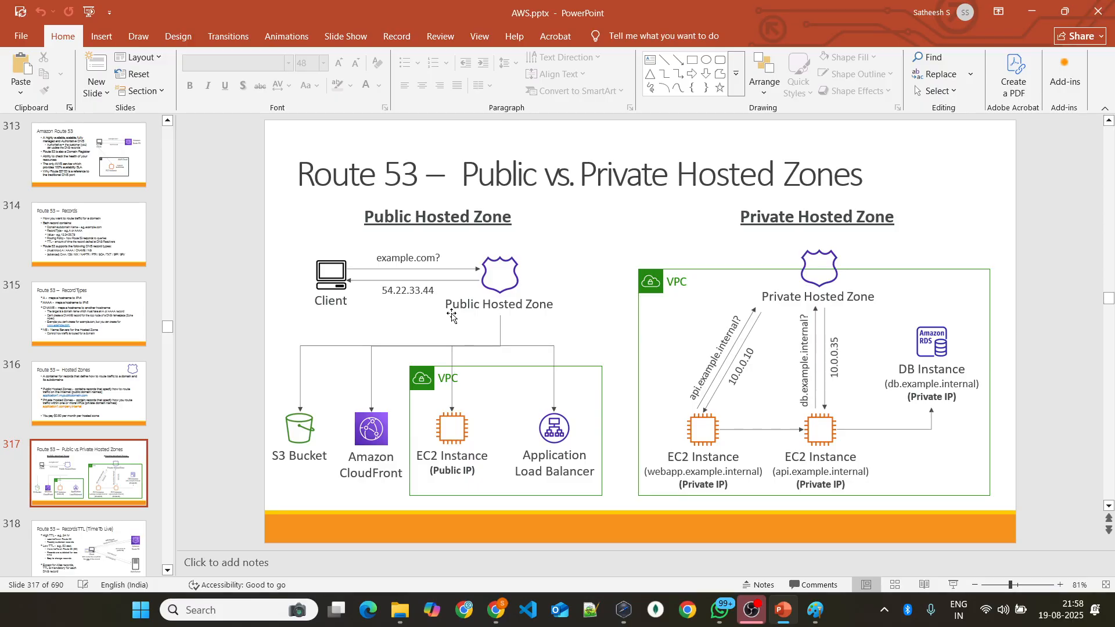
pyautogui.scroll(-1, 452, 316)
pyautogui.scroll(-1, 435, 280)
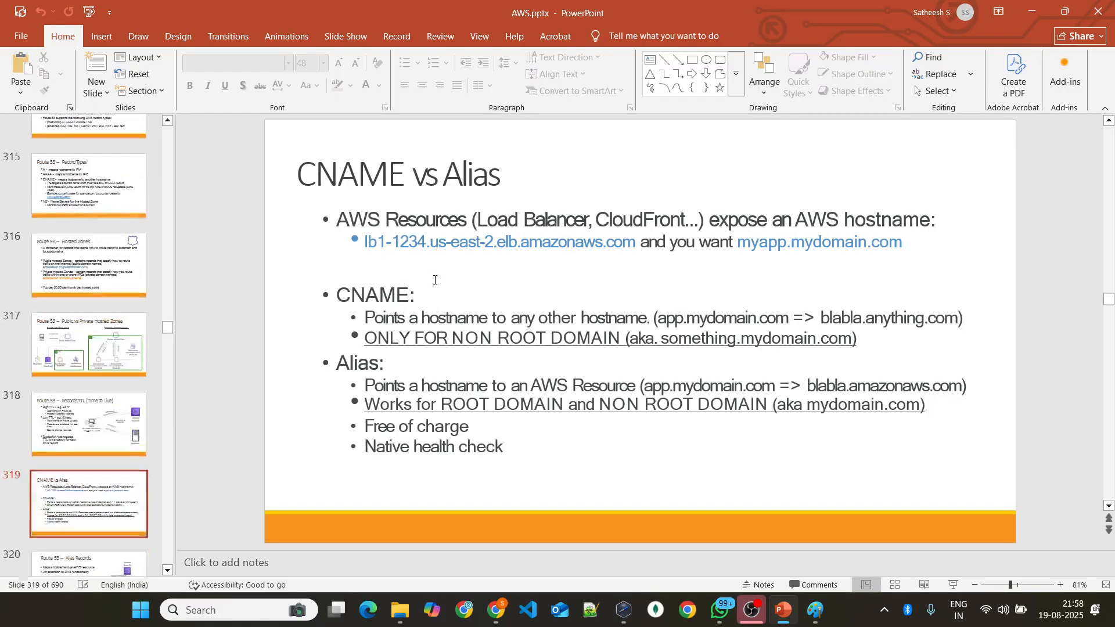
pyautogui.scroll(-1, 434, 283)
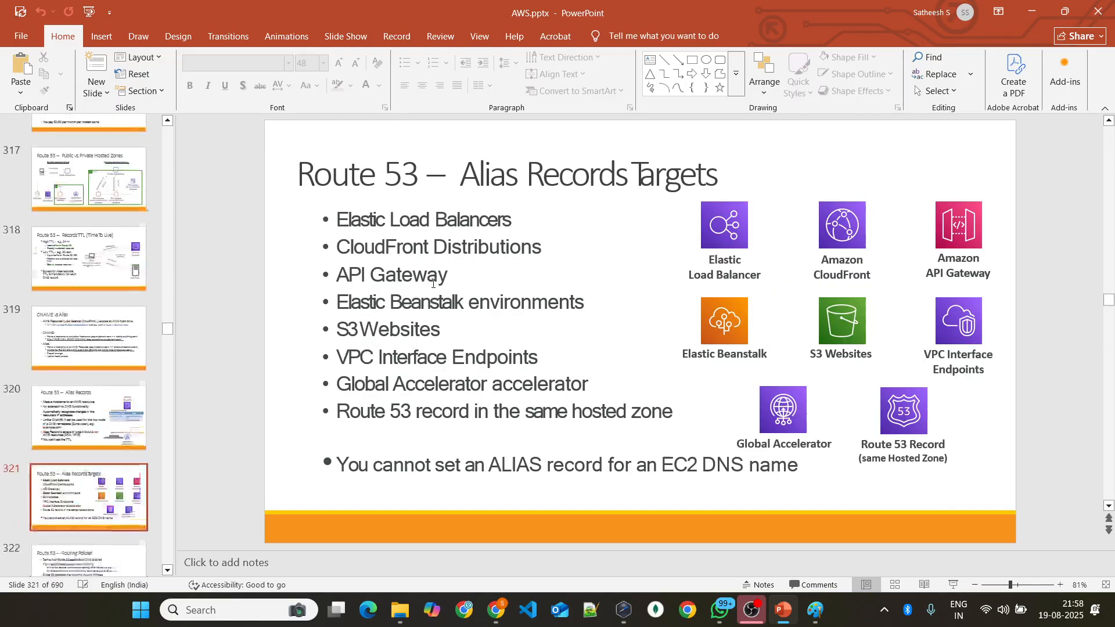
pyautogui.scroll(-1, 434, 282)
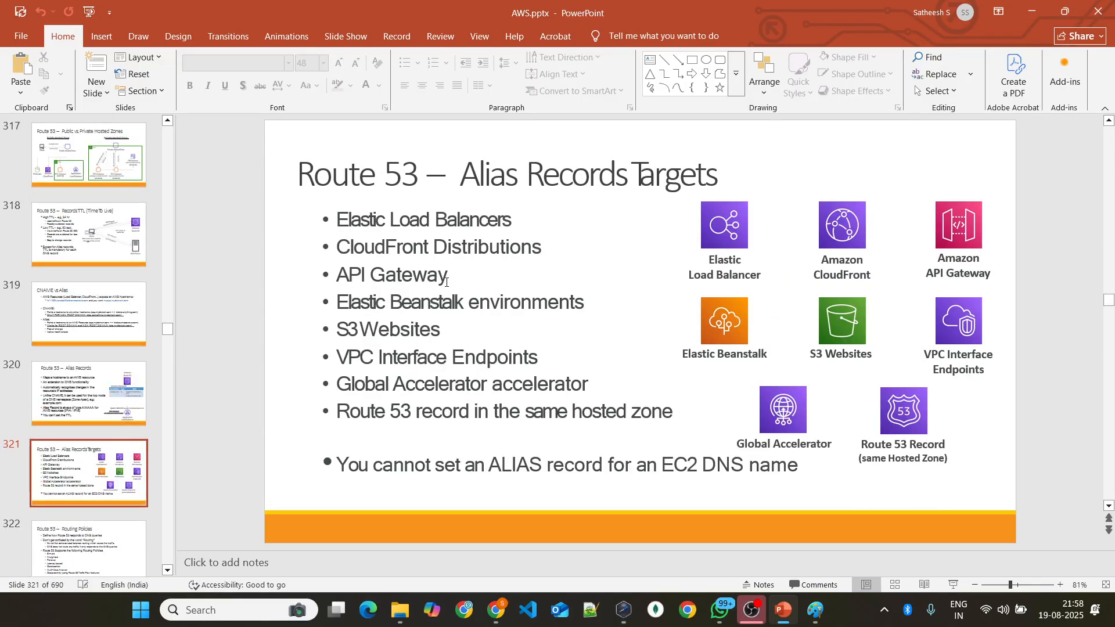
# Step: Review the Route 53 Routing Policies overview slide and move on to the Routing Policies – Simple slide
pyautogui.scroll(-1, 446, 283)
pyautogui.scroll(-1, 446, 283)
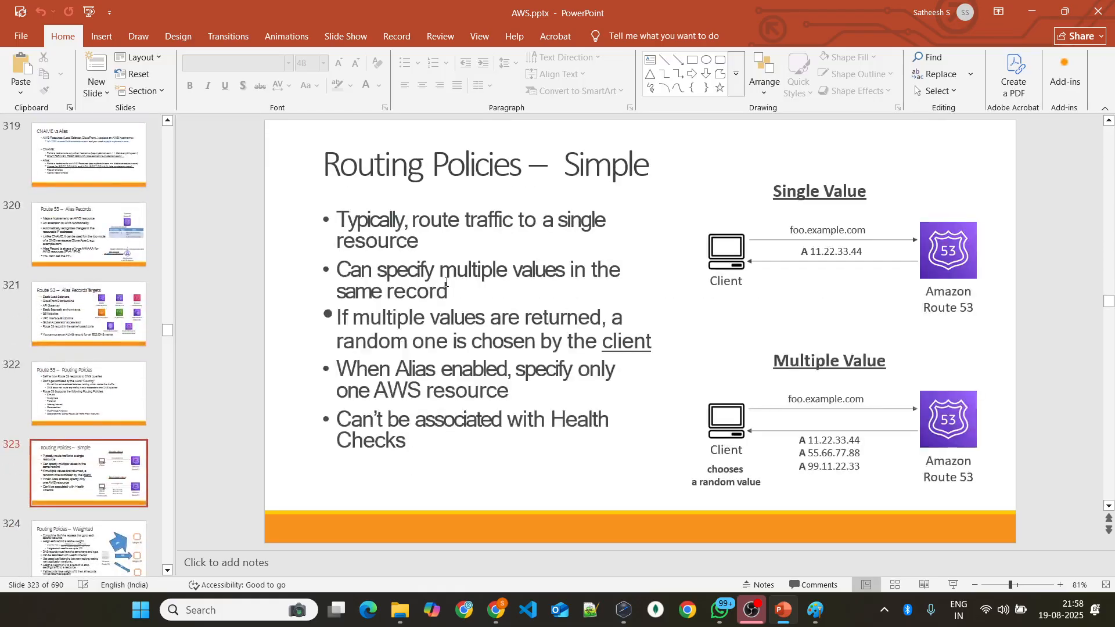
pyautogui.scroll(1, 446, 282)
pyautogui.scroll(-1, 445, 283)
pyautogui.scroll(1, 446, 281)
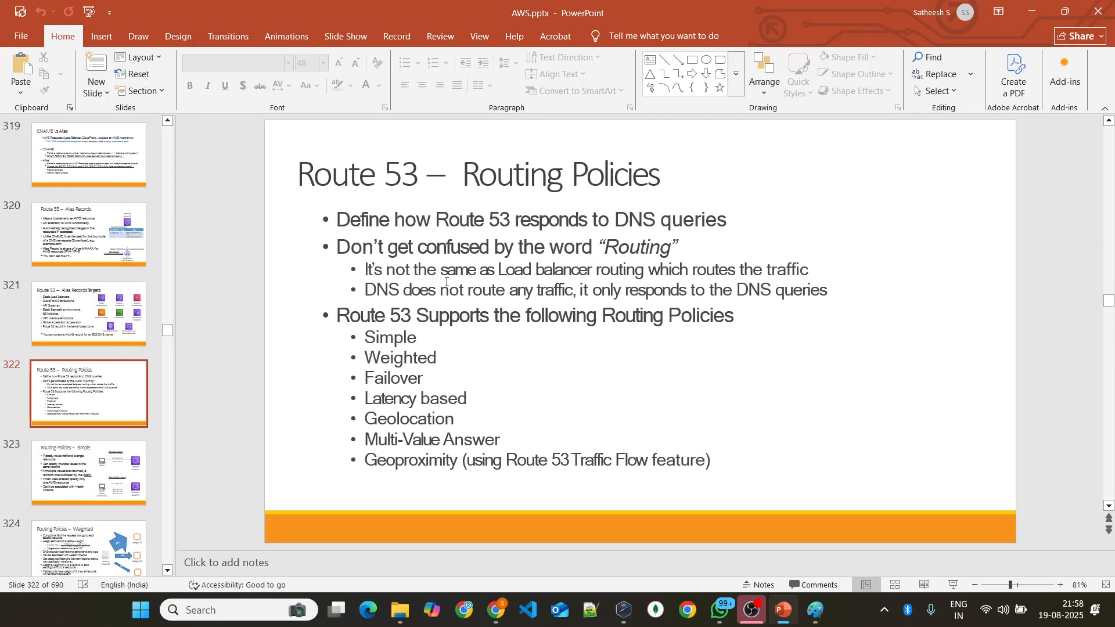
pyautogui.scroll(-1, 446, 282)
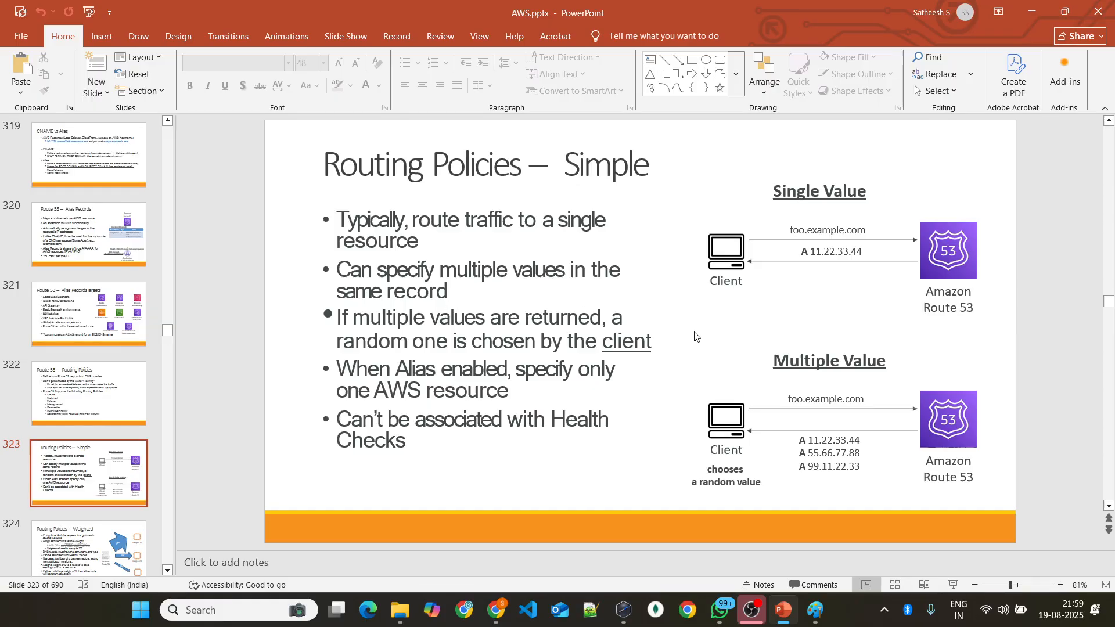
# Step: Check the routing policy options in the browser's new record form, and return to the Simple routing slide in PowerPoint
pyautogui.hotkey('alt', 'Tab')
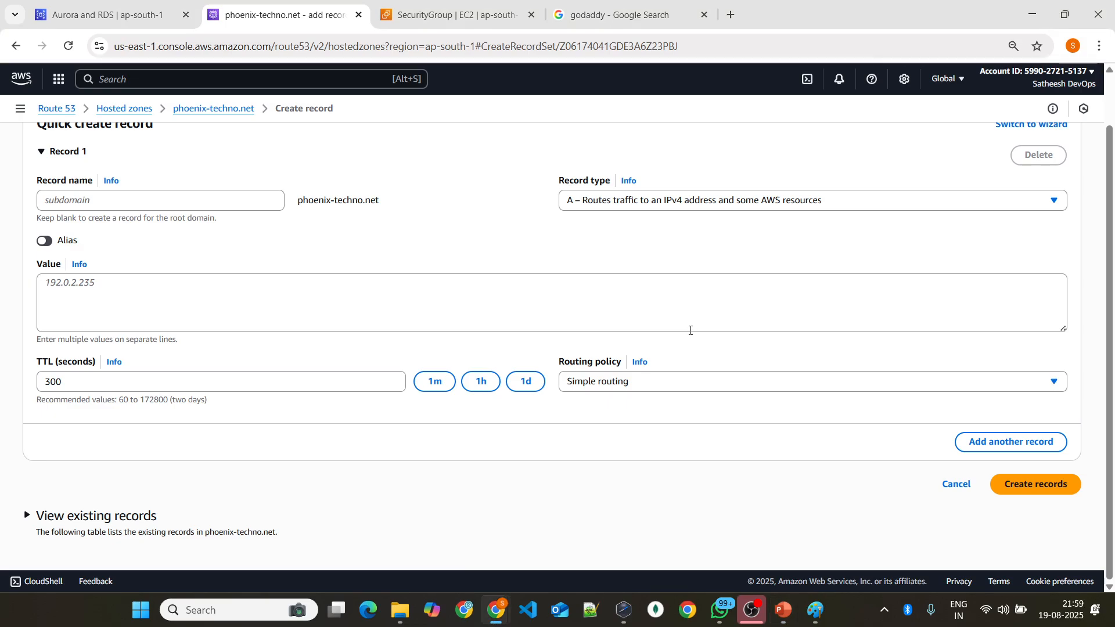
pyautogui.click(666, 377)
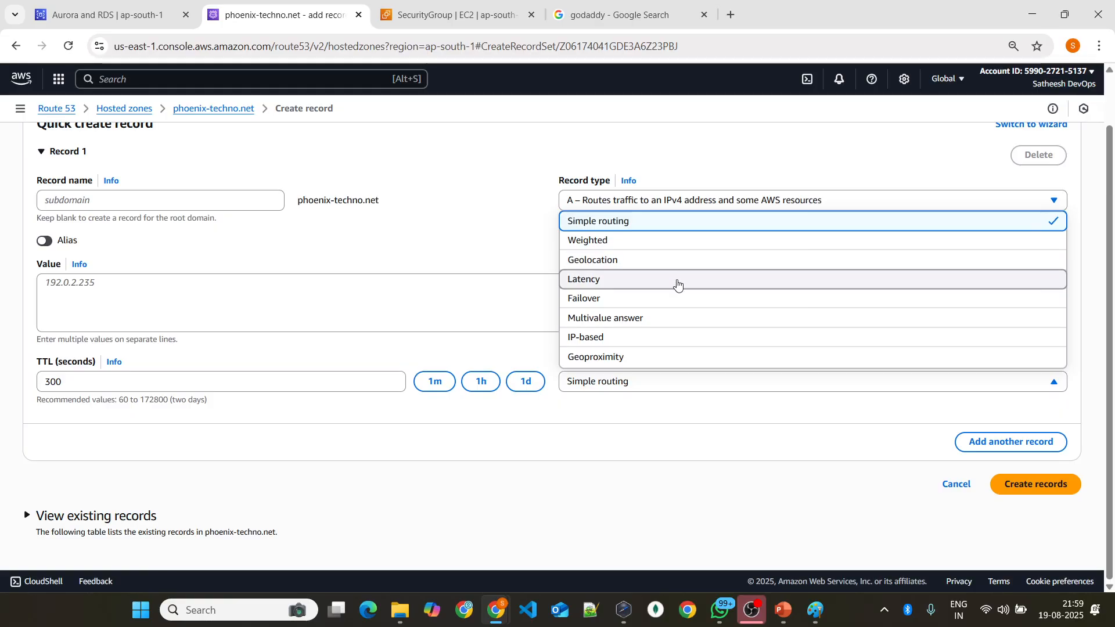
pyautogui.hotkey('alt', 'Tab')
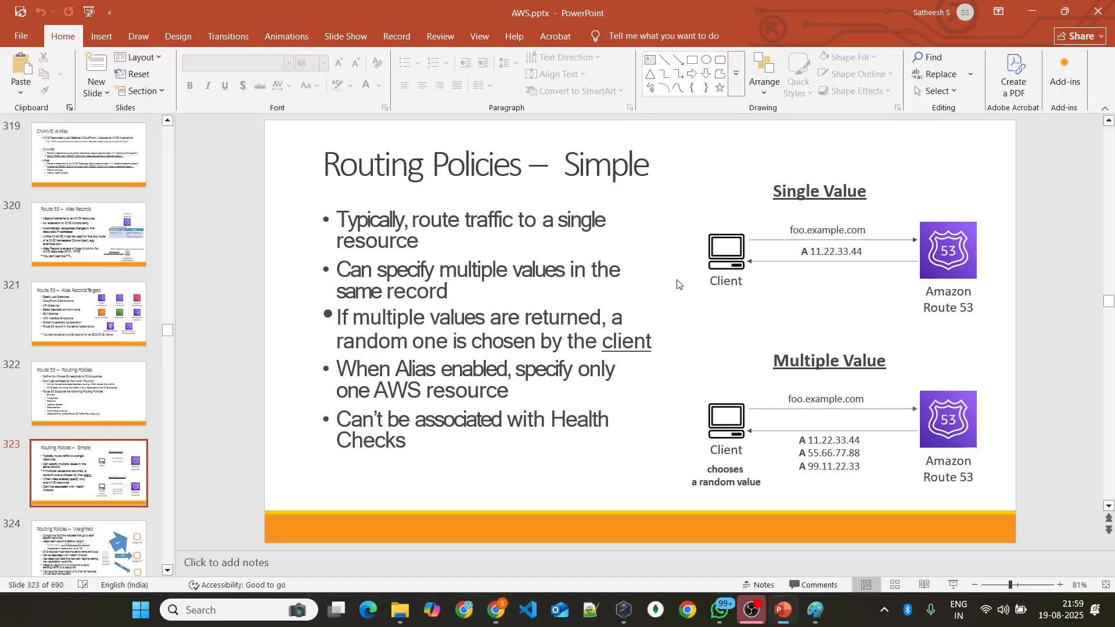
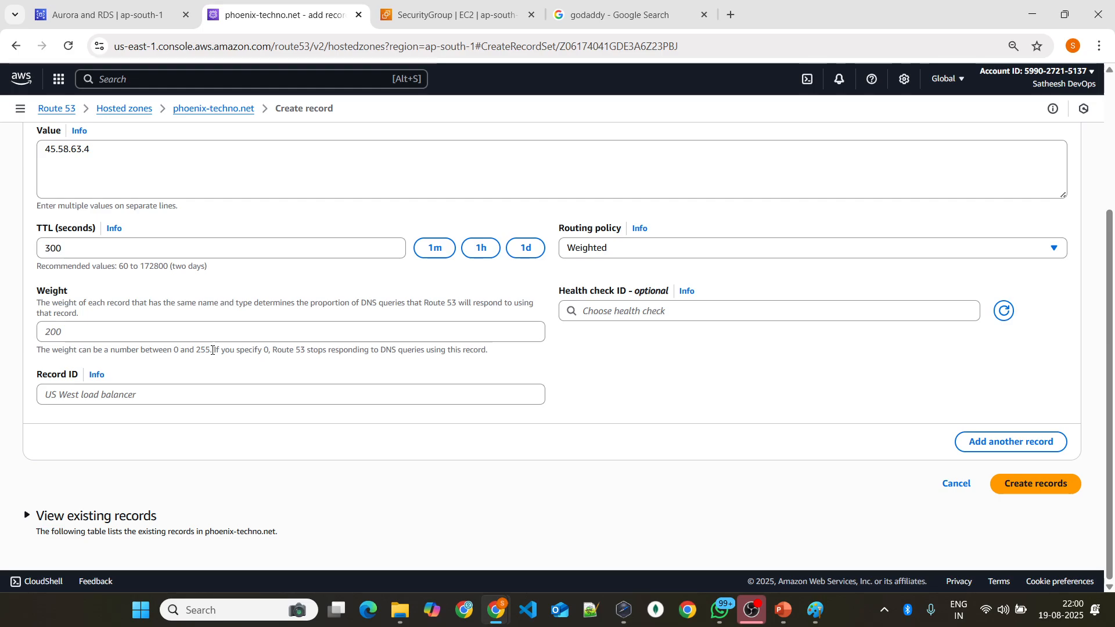
# Step: Set the first record's weight to 127, checking the allowed range and the Routing Policies – Weighted slide in PowerPoint
pyautogui.click(192, 330)
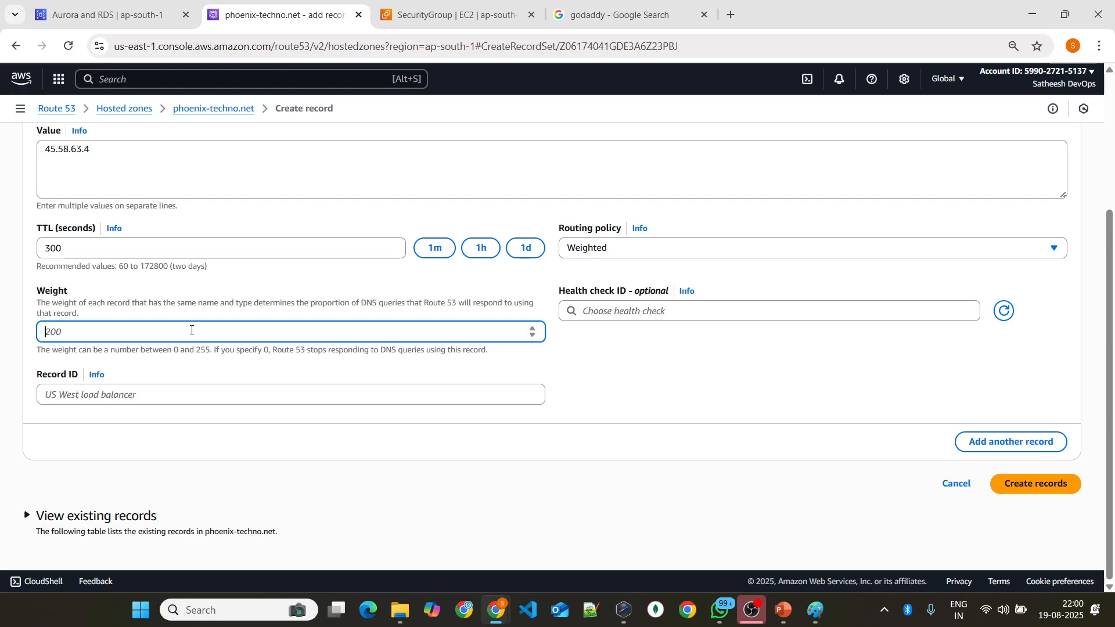
pyautogui.write('127')
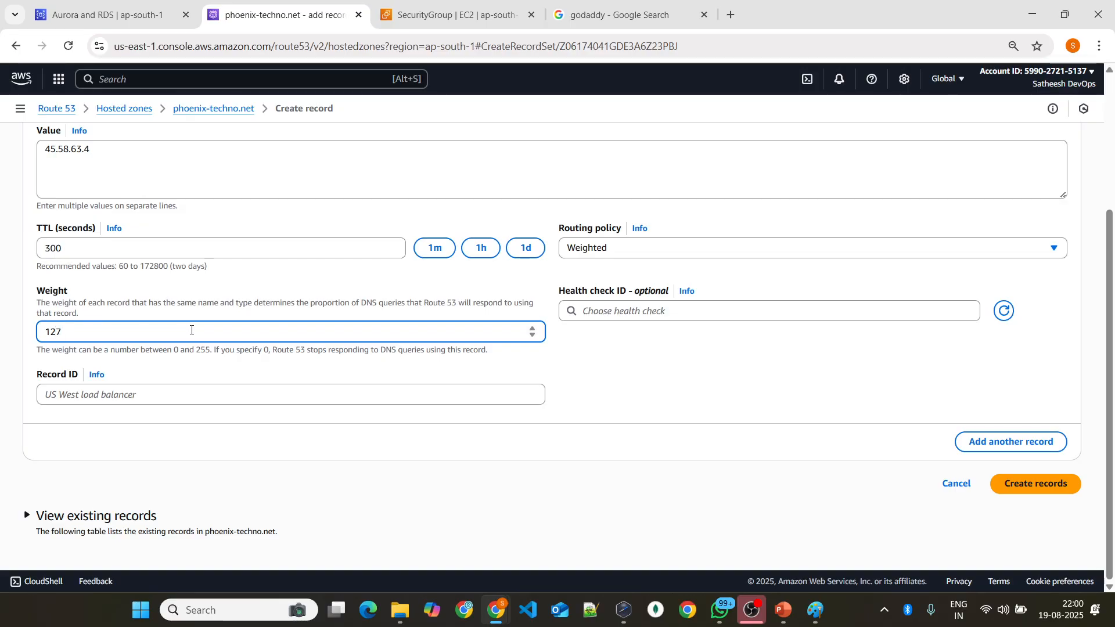
pyautogui.moveTo(173, 347); pyautogui.dragTo(210, 347)
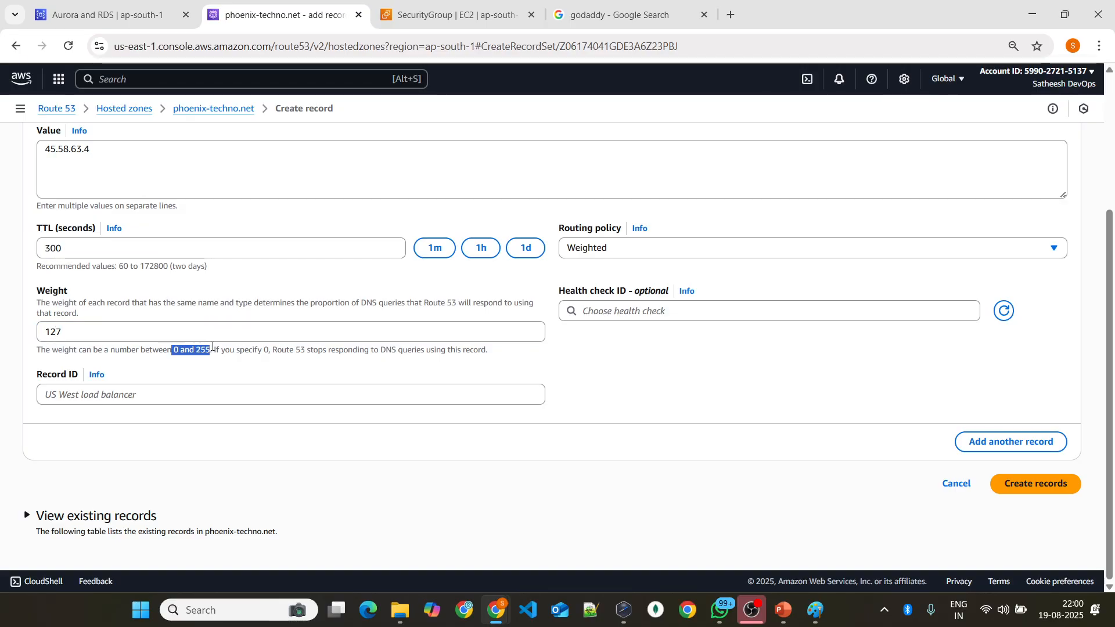
pyautogui.hotkey('alt', 'Tab')
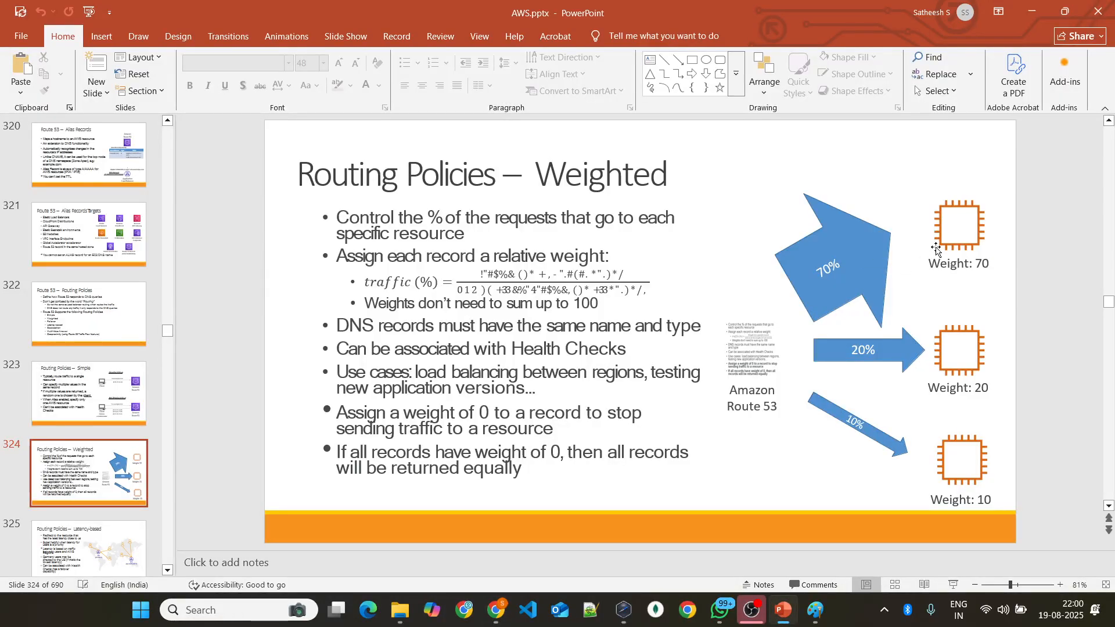
pyautogui.hotkey('alt', 'Tab')
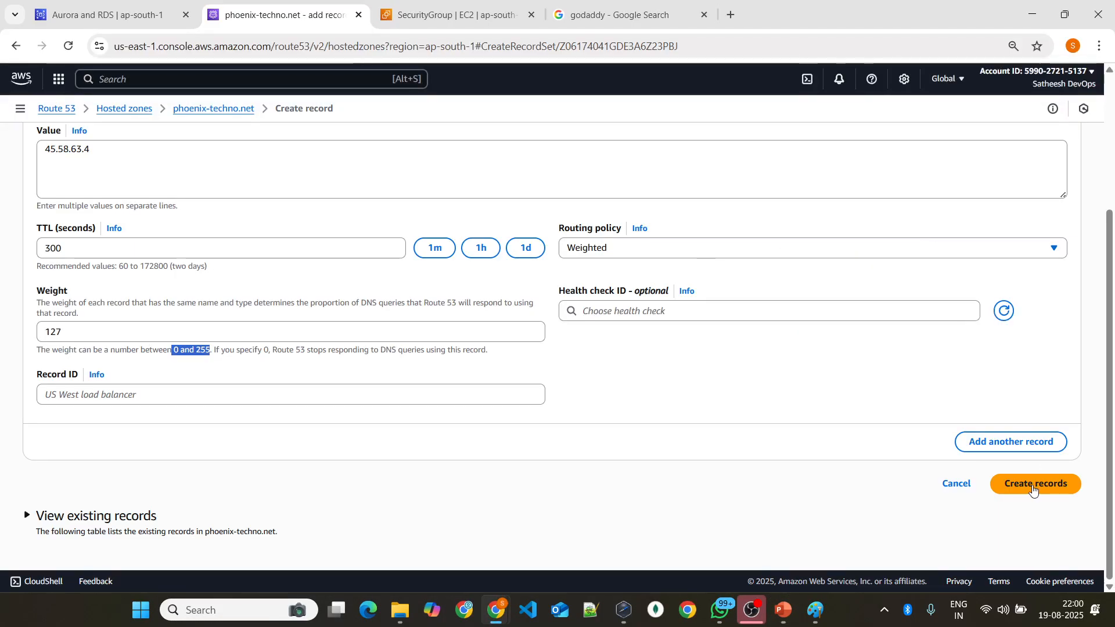
# Step: Add a second record to the form and give it the first record's name, info
pyautogui.click(1013, 444)
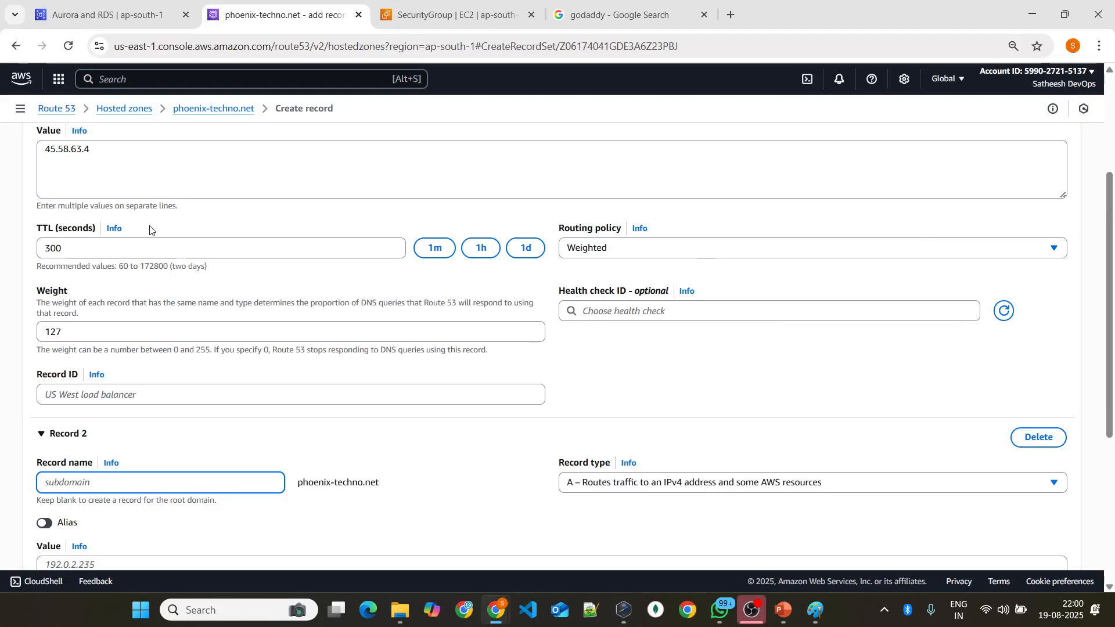
pyautogui.scroll(2, 151, 226)
pyautogui.doubleClick(60, 212)
pyautogui.hotkey('ctrl', 'c')
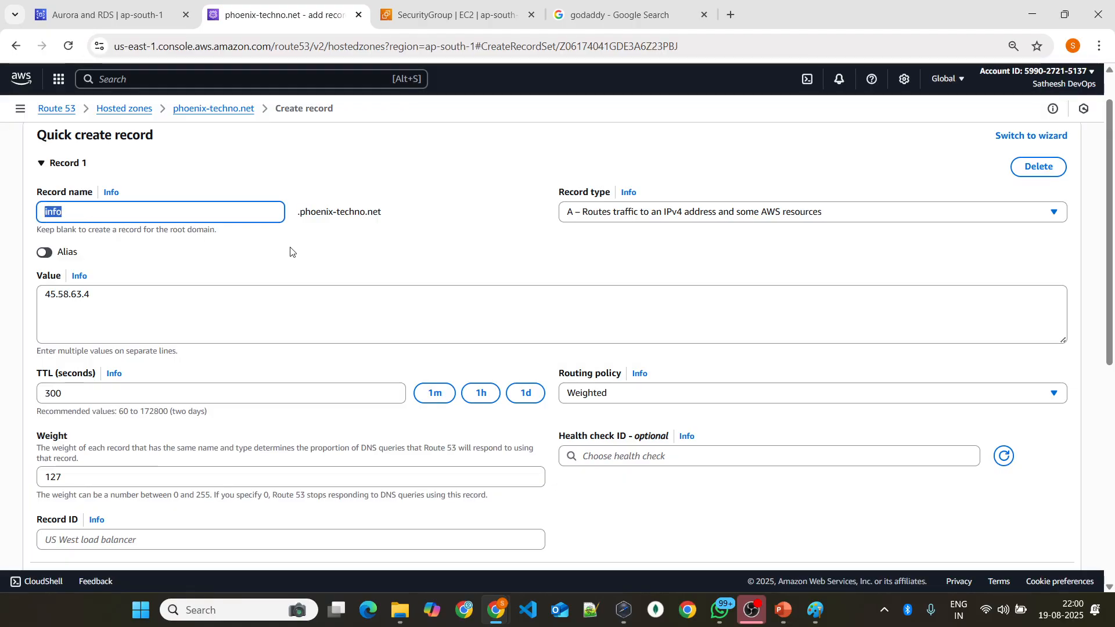
pyautogui.scroll(-4, 290, 252)
pyautogui.click(91, 409)
pyautogui.hotkey('ctrl', 'v')
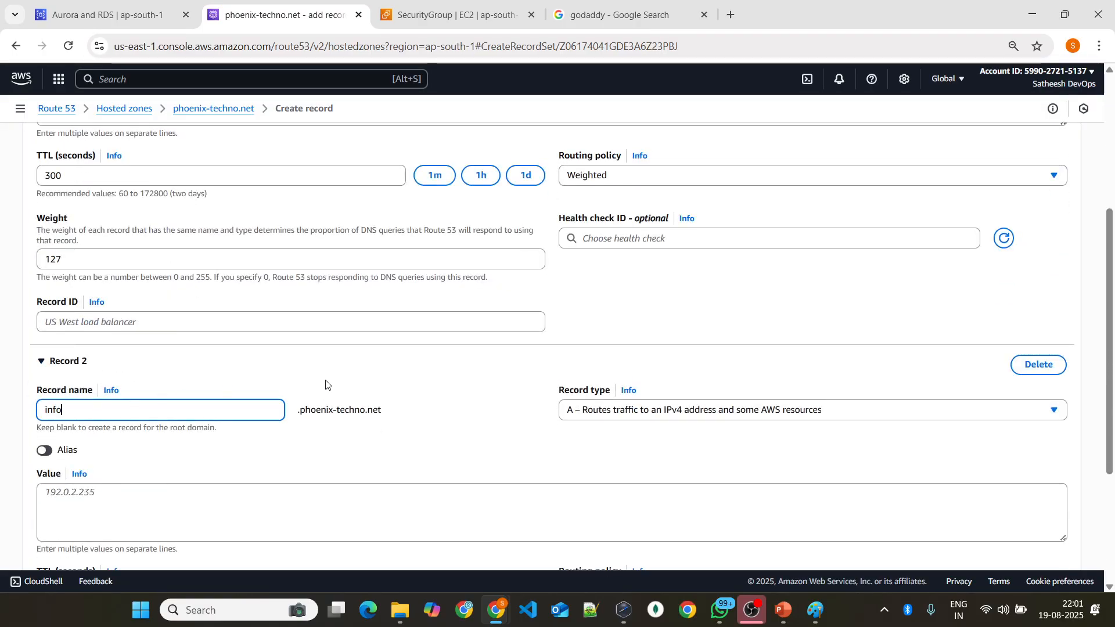
# Step: Enter 56.25.63.84 as the value of Record 2
pyautogui.scroll(-2, 349, 371)
pyautogui.scroll(-2, 278, 290)
pyautogui.click(121, 296)
pyautogui.write('56')
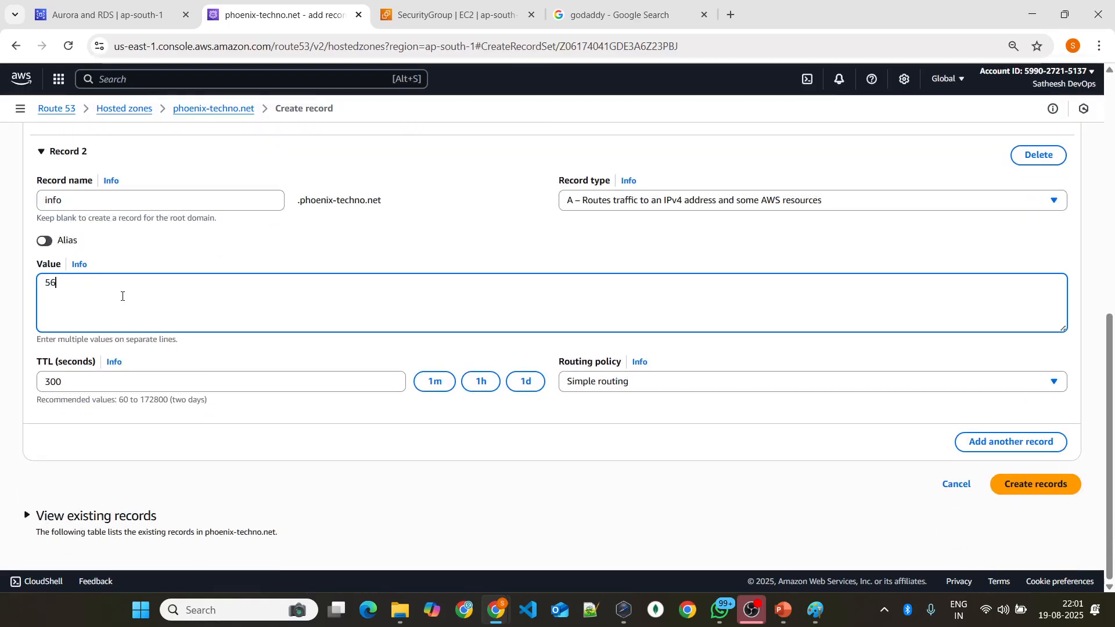
pyautogui.write('.25.638')
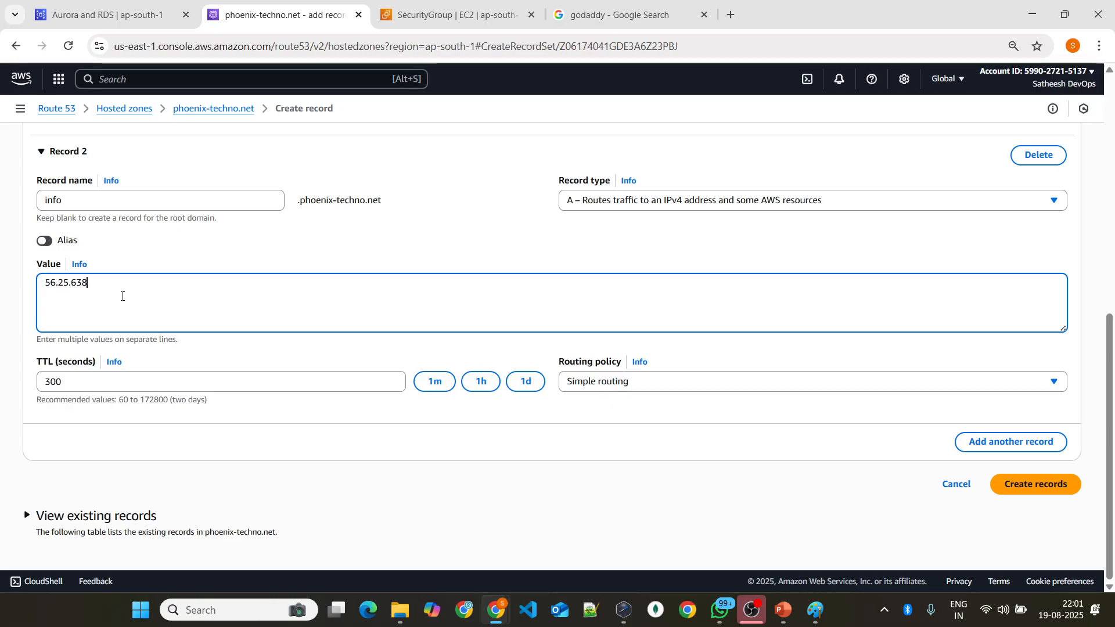
pyautogui.write('4')
pyautogui.press('BackSpace')
pyautogui.press('BackSpace')
# Step: Set Record 2's routing policy to Weighted with a weight of 127
pyautogui.click(654, 380)
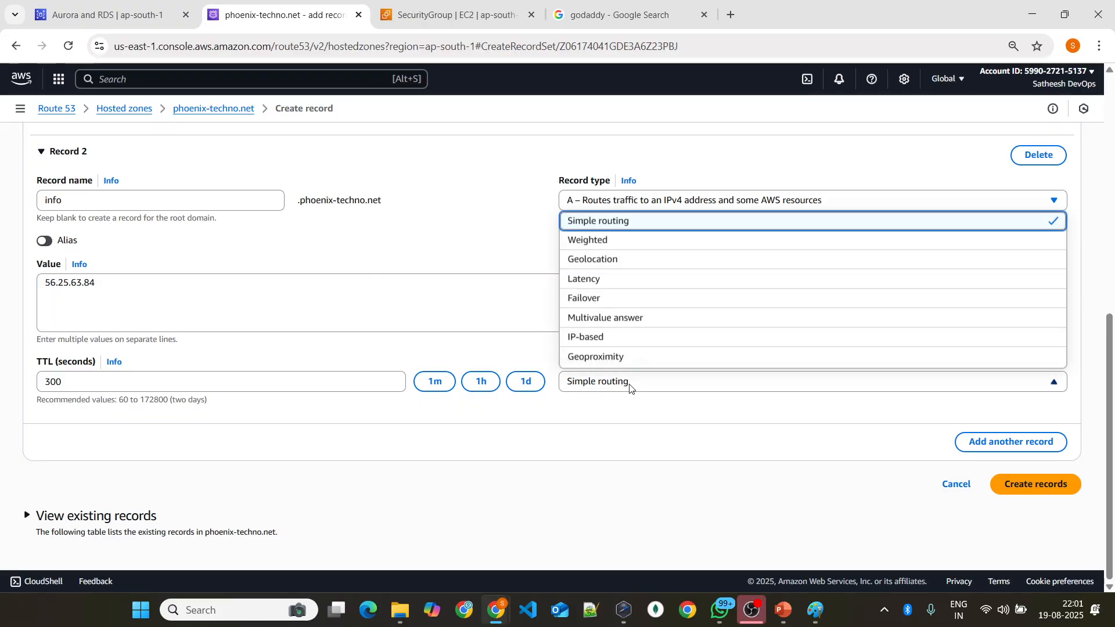
pyautogui.click(622, 244)
pyautogui.click(146, 465)
pyautogui.write('12')
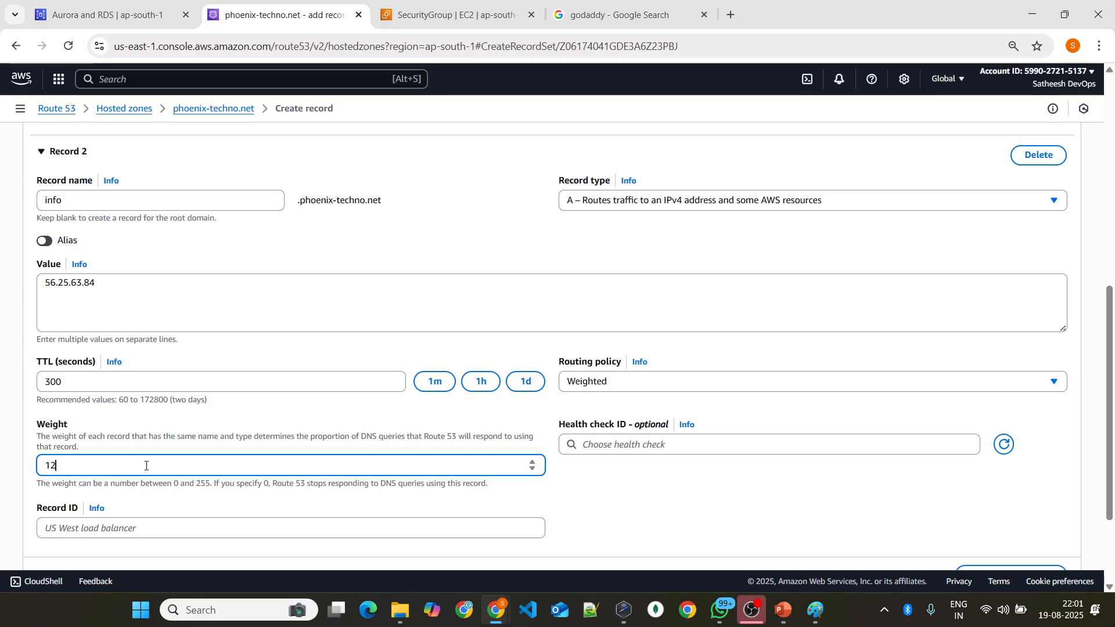
pyautogui.write('7')
pyautogui.click(295, 430)
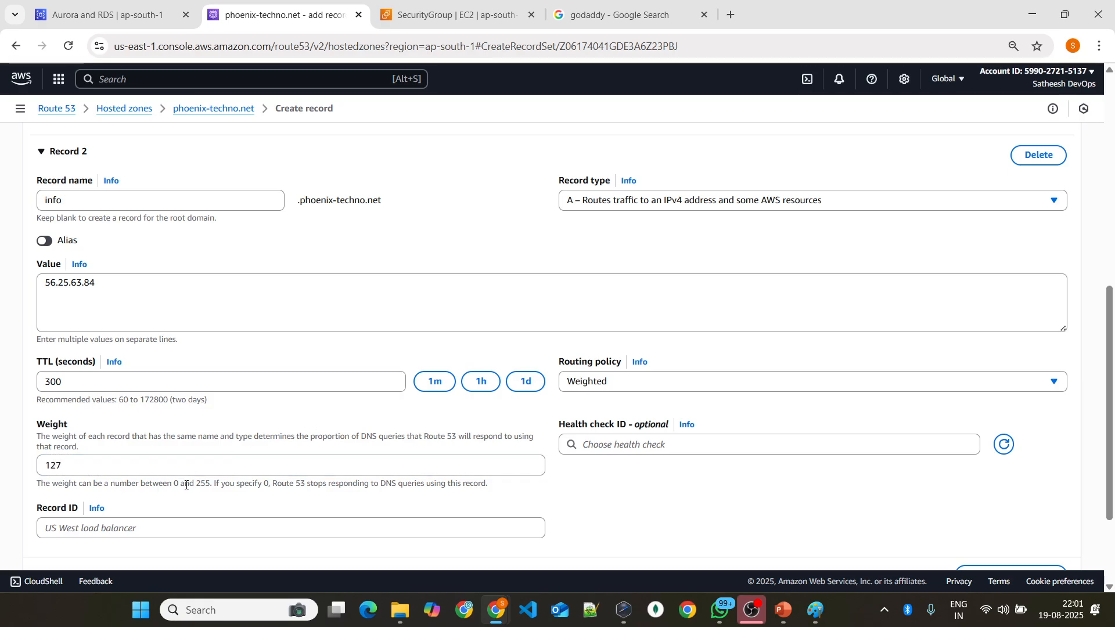
pyautogui.moveTo(175, 479); pyautogui.dragTo(207, 482)
# Step: Set the first record's record ID to primary
pyautogui.scroll(5, 159, 330)
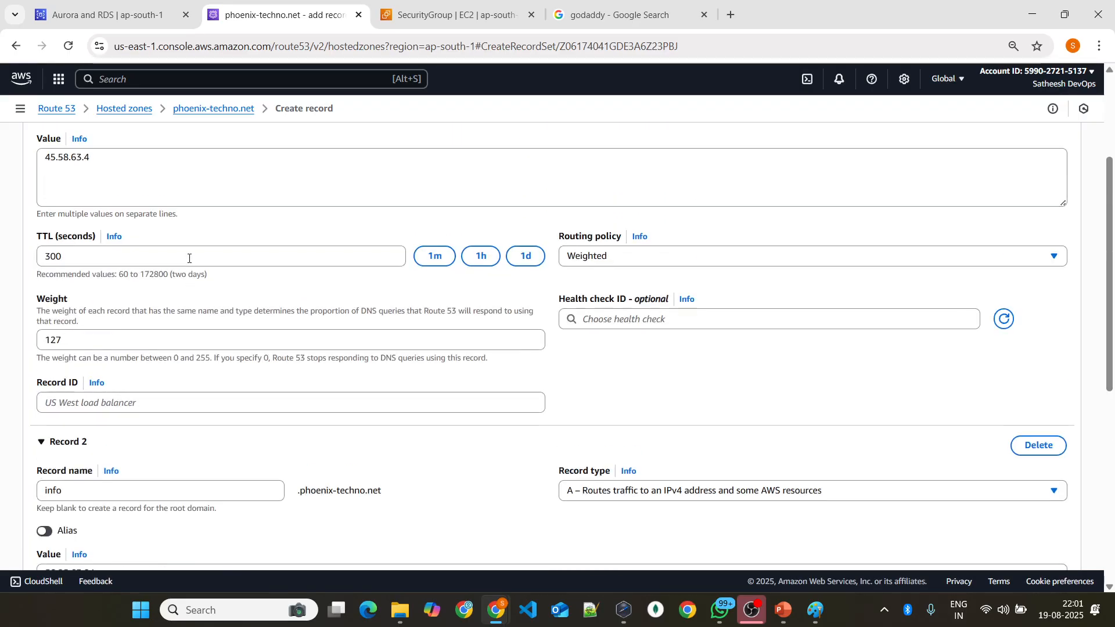
pyautogui.scroll(-7, 159, 330)
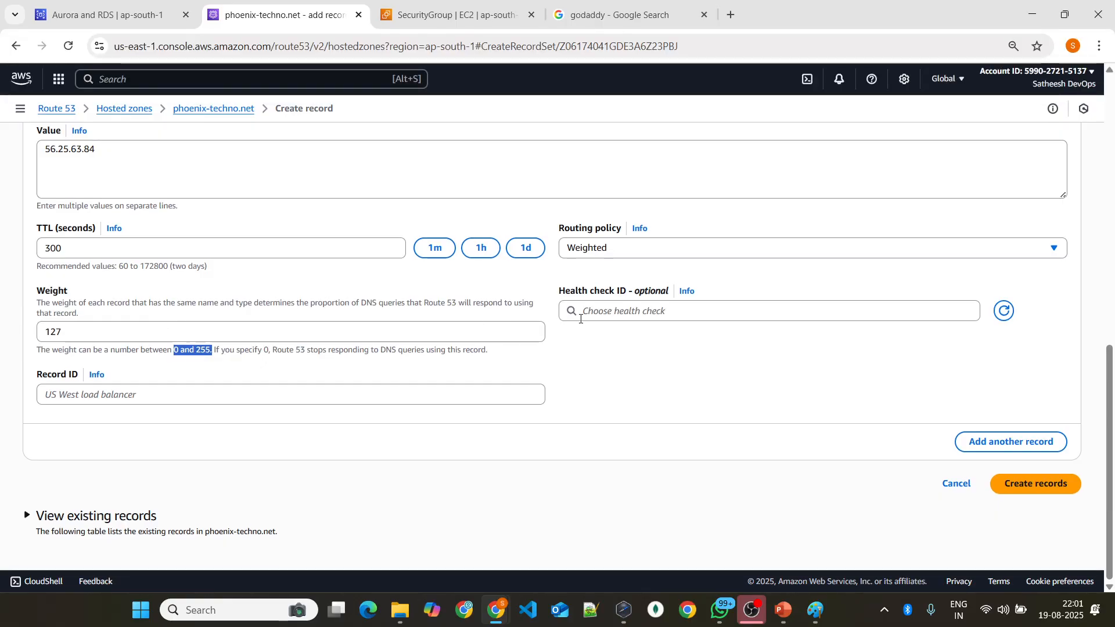
pyautogui.scroll(5, 209, 384)
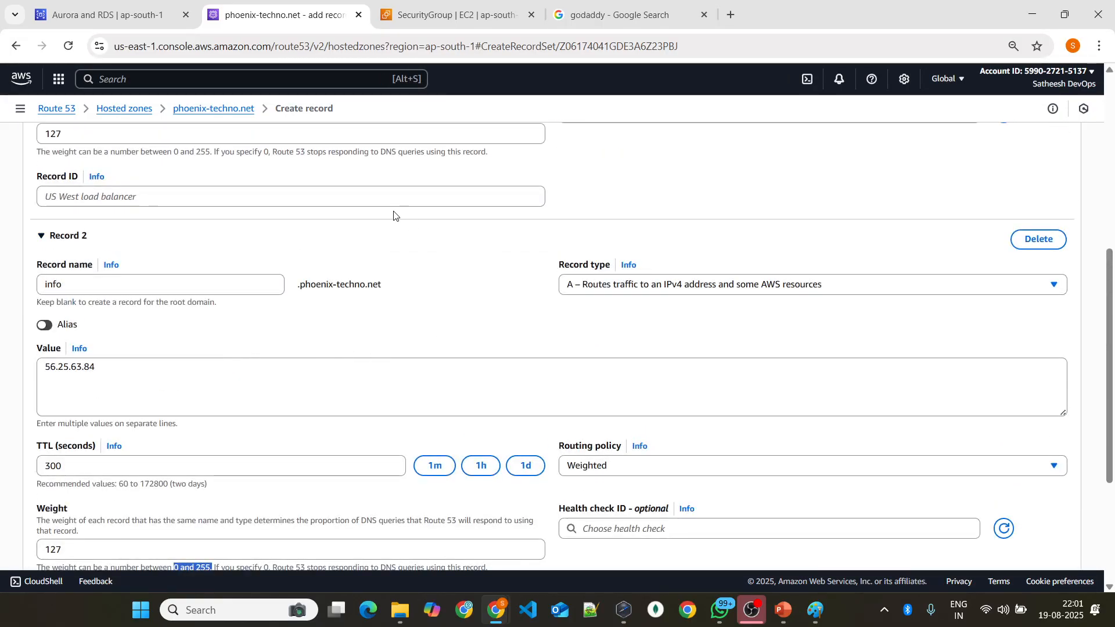
pyautogui.click(228, 264)
pyautogui.write('pr')
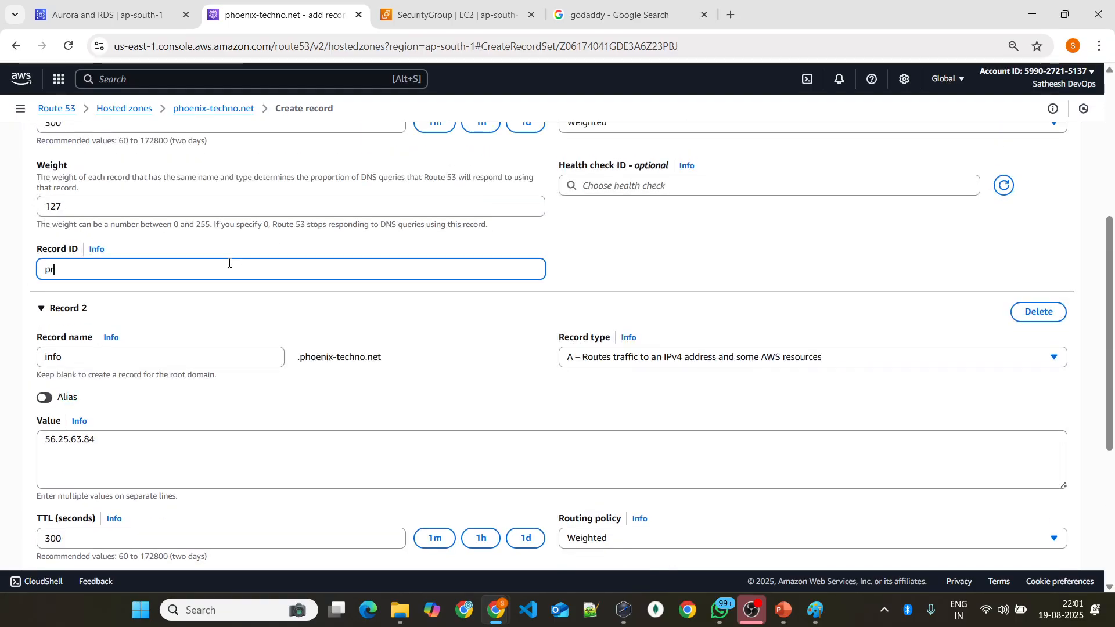
pyautogui.write('imary')
pyautogui.hotkey('ctrl', 'a')
pyautogui.write('pmain')
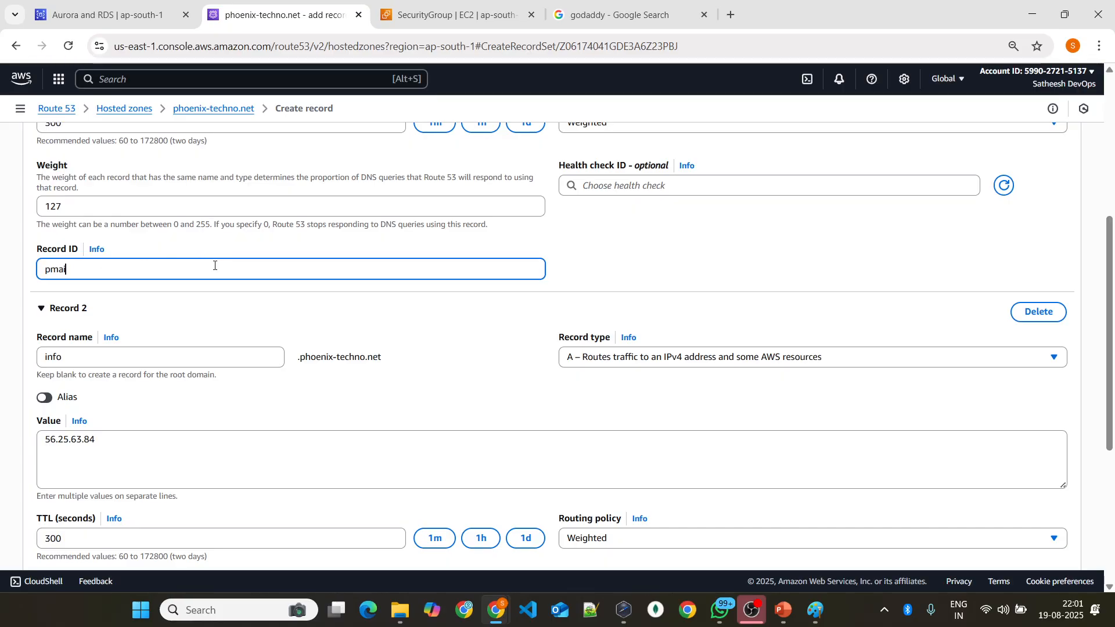
pyautogui.press('BackSpace')
pyautogui.press('BackSpace')
pyautogui.press('BackSpace')
pyautogui.press('BackSpace')
pyautogui.write('pri')
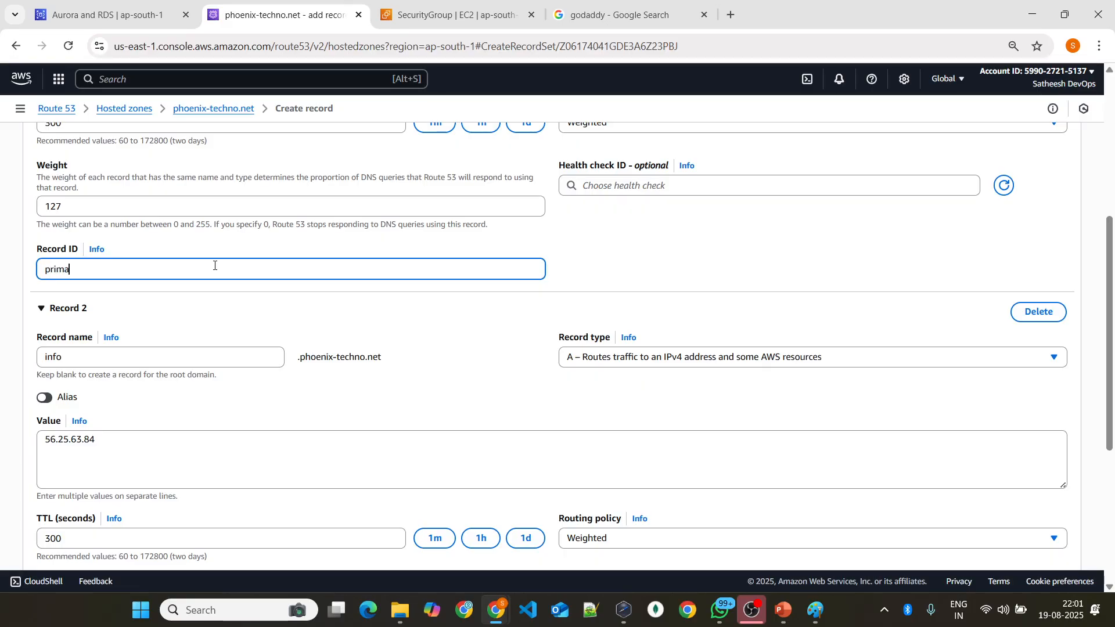
# Step: Set Record 2's record ID to secondary and create both weighted records
pyautogui.scroll(-3, 215, 265)
pyautogui.click(109, 536)
pyautogui.write('secondary')
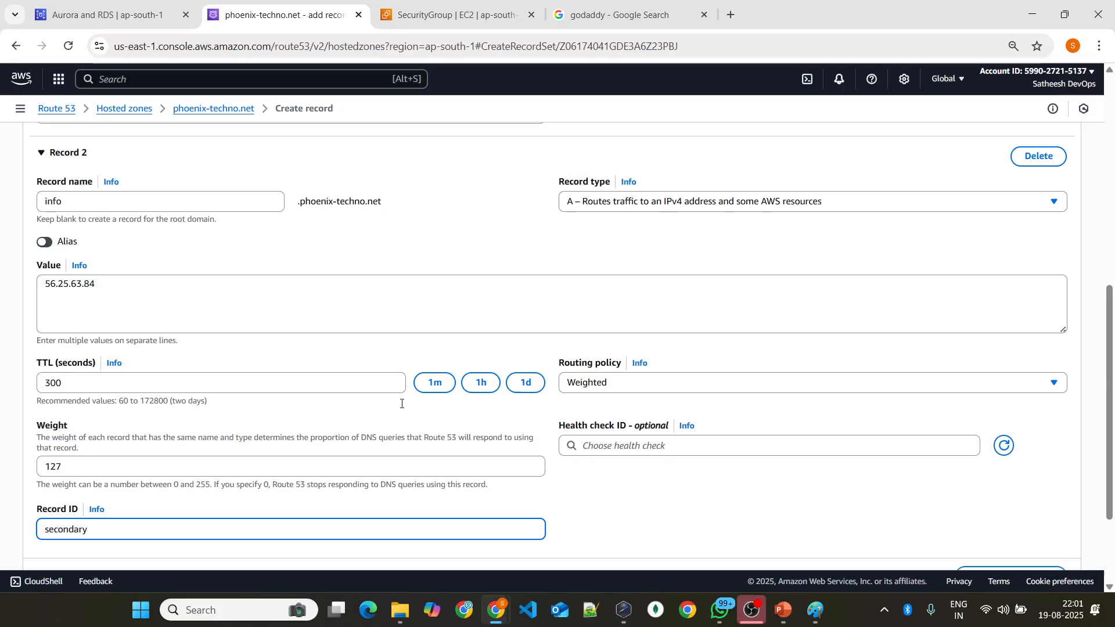
pyautogui.scroll(-3, 920, 462)
pyautogui.click(1022, 496)
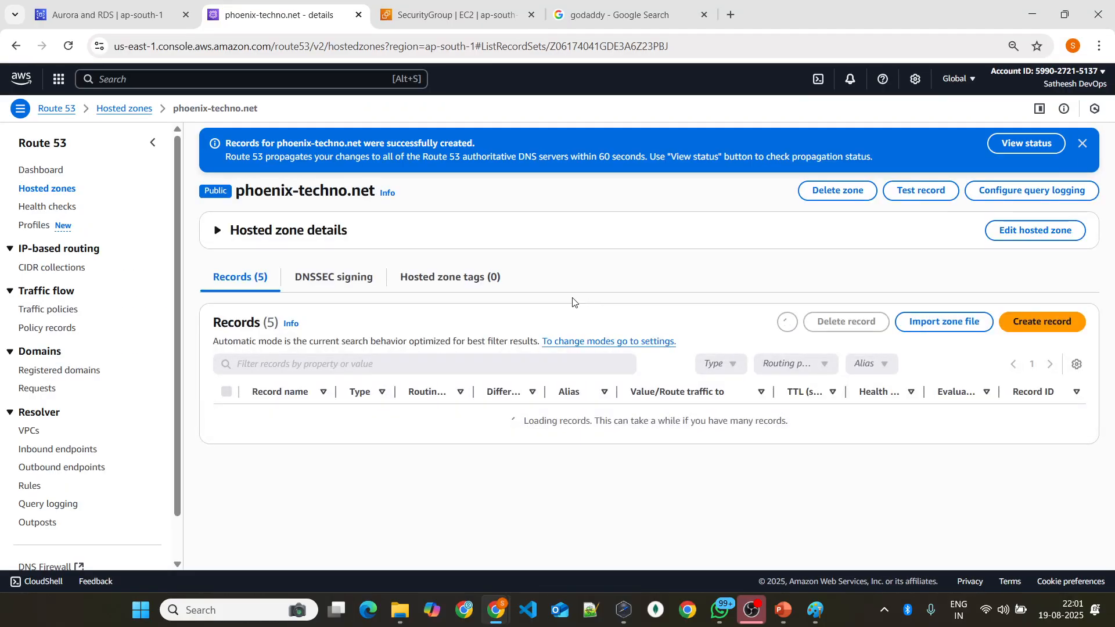
# Step: Review the routing policy, weights and target IP addresses of the two info.phoenix-techno.net records in the zone's record list
pyautogui.scroll(-1, 598, 271)
pyautogui.moveTo(336, 371); pyautogui.dragTo(418, 371)
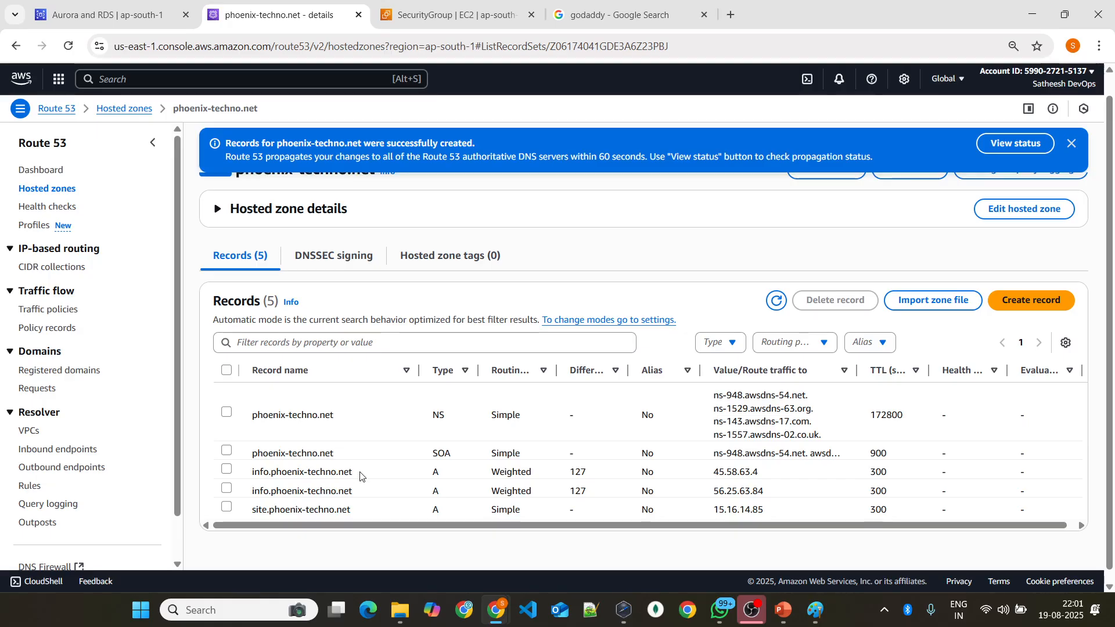
pyautogui.moveTo(436, 471); pyautogui.dragTo(582, 476)
pyautogui.click(578, 474)
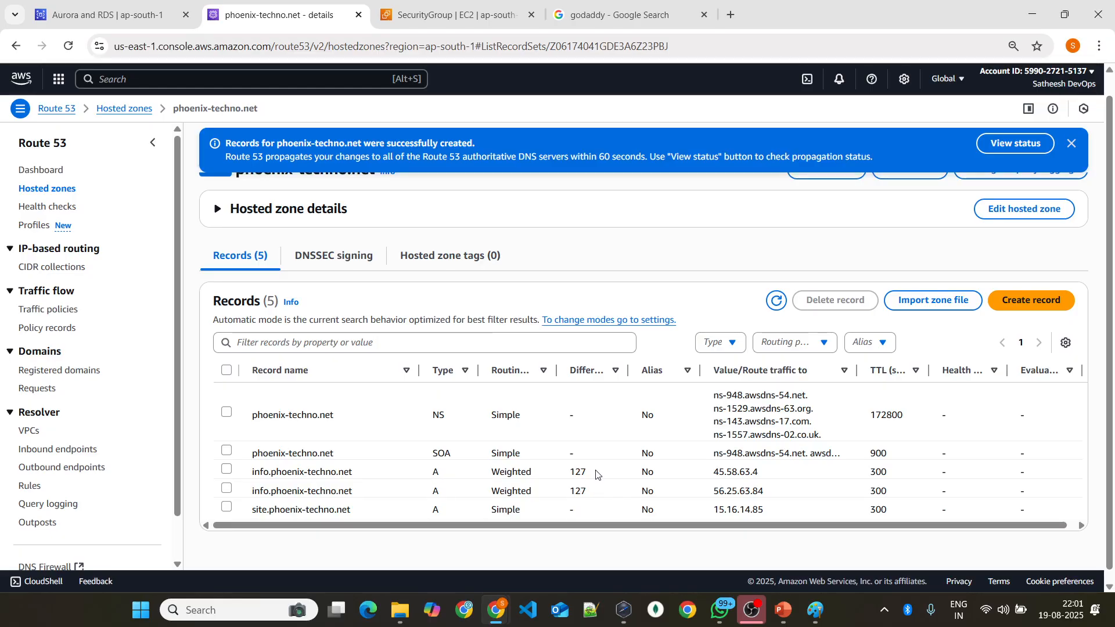
pyautogui.moveTo(715, 472); pyautogui.dragTo(785, 469)
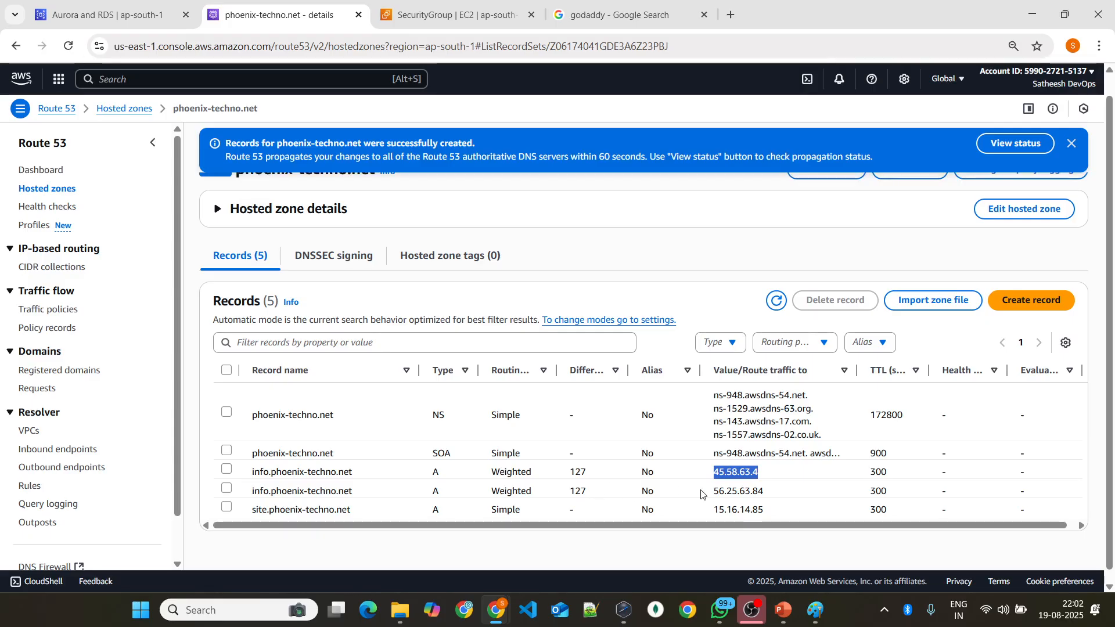
pyautogui.moveTo(703, 494); pyautogui.dragTo(790, 485)
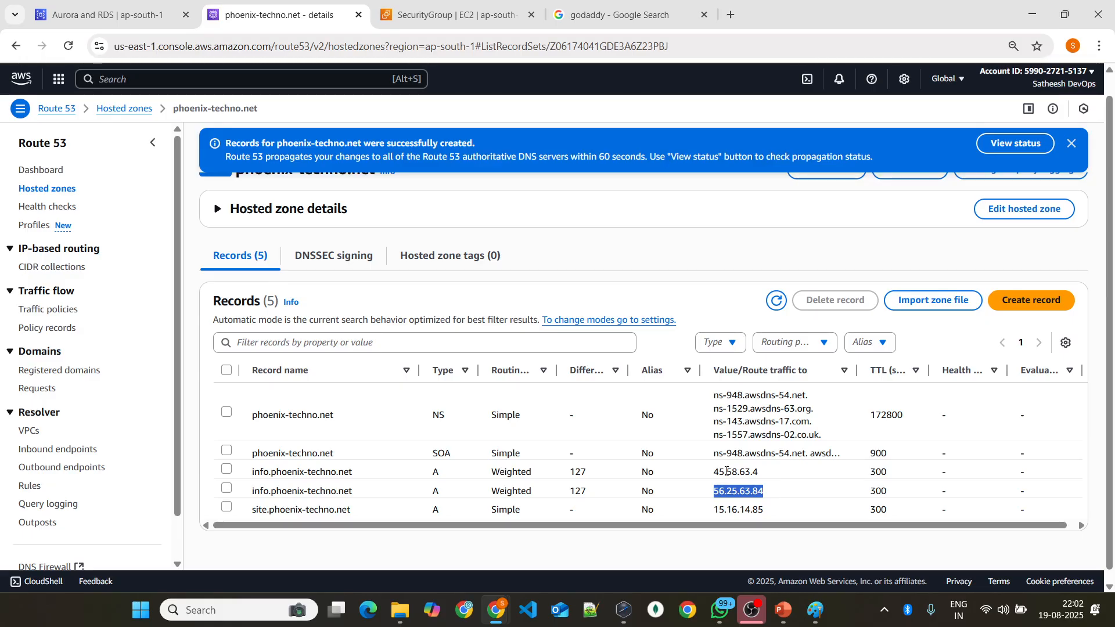
# Step: Switch to PowerPoint, move on to the Routing Policies – Latency-based slide, and return to the hosted zone in the browser
pyautogui.click(783, 609)
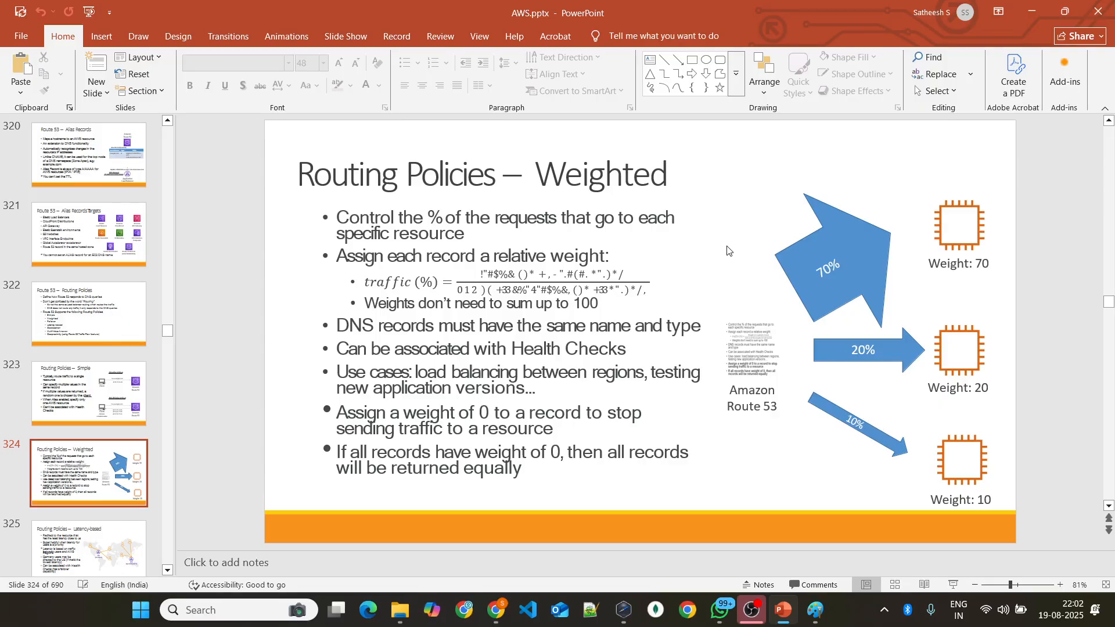
pyautogui.scroll(-1, 731, 248)
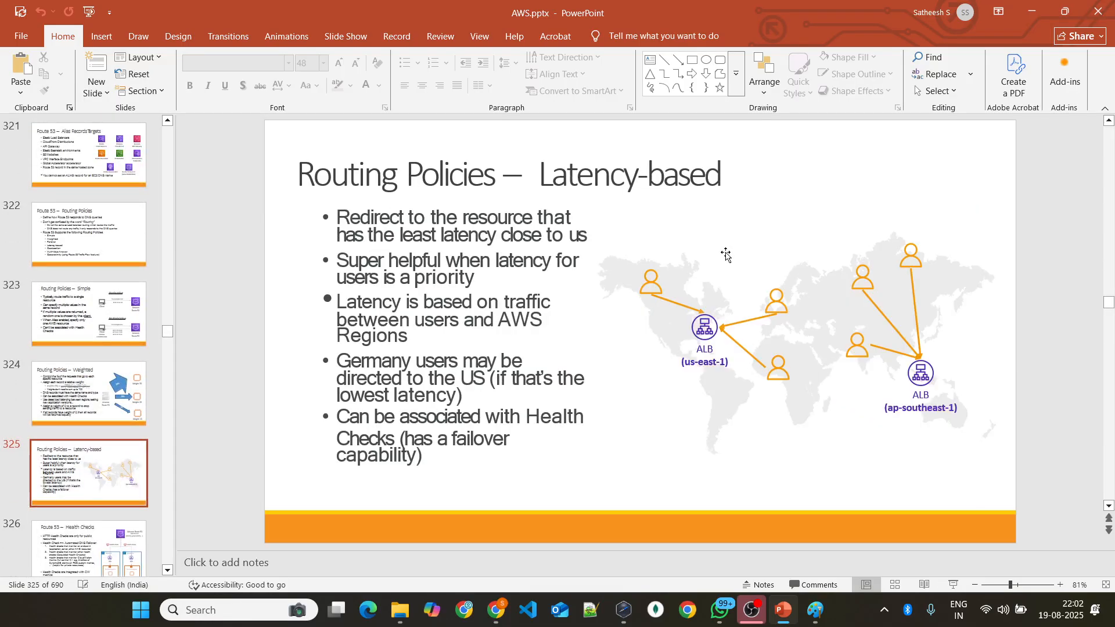
pyautogui.hotkey('alt', 'Tab')
pyautogui.scroll(-1, 725, 244)
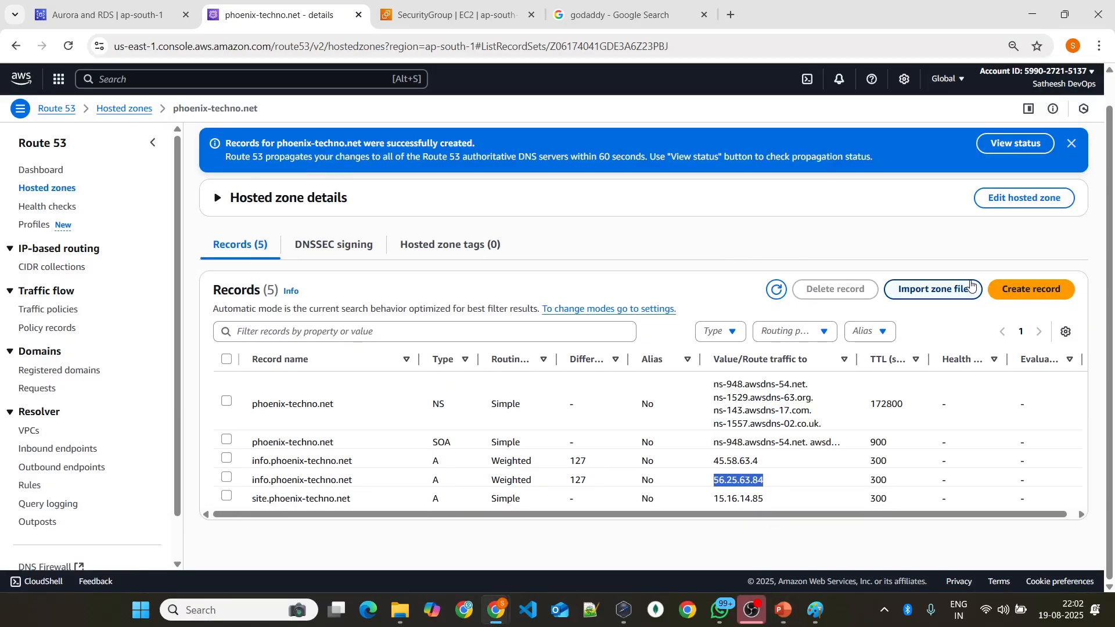
# Step: Start another A record in the zone, named new, with the value 45.25.66.84
pyautogui.click(1016, 289)
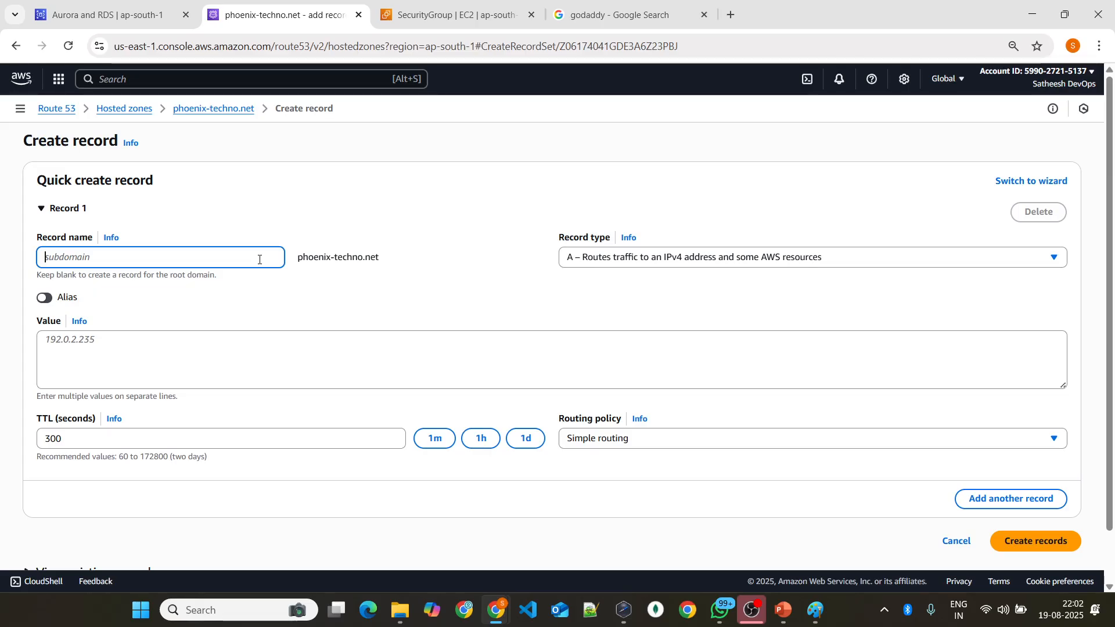
pyautogui.write('new')
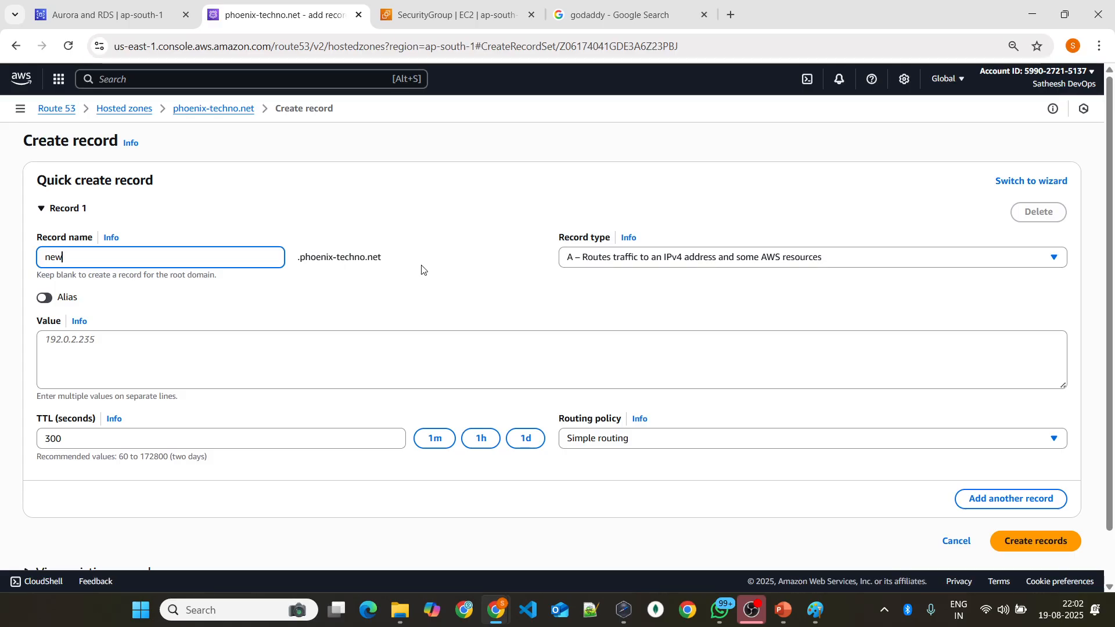
pyautogui.click(295, 360)
pyautogui.write('45.25.')
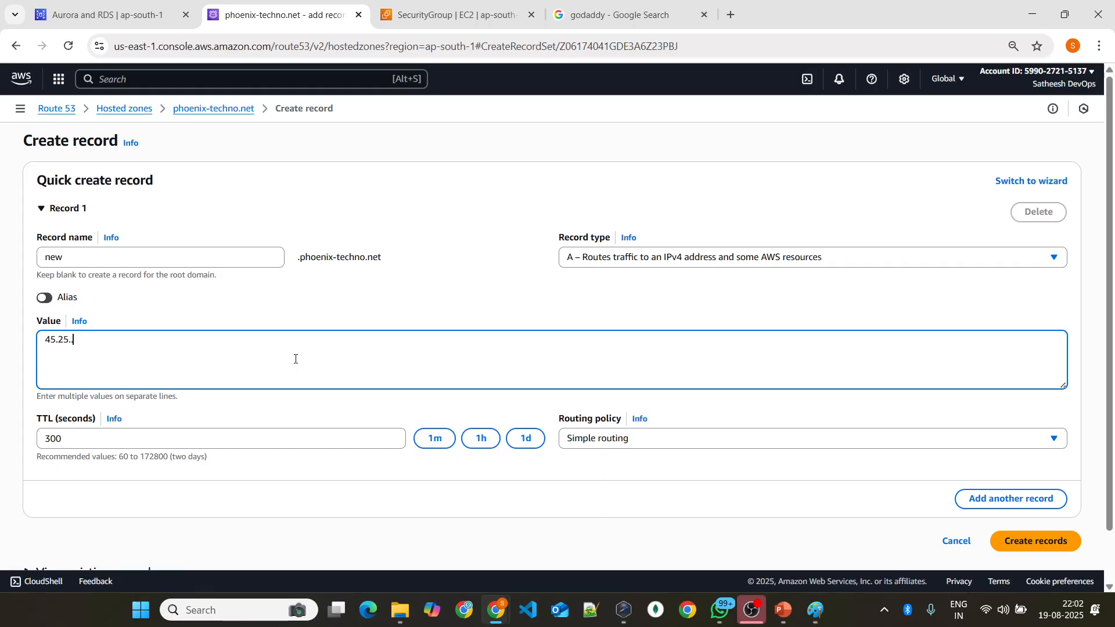
pyautogui.write('66.84')
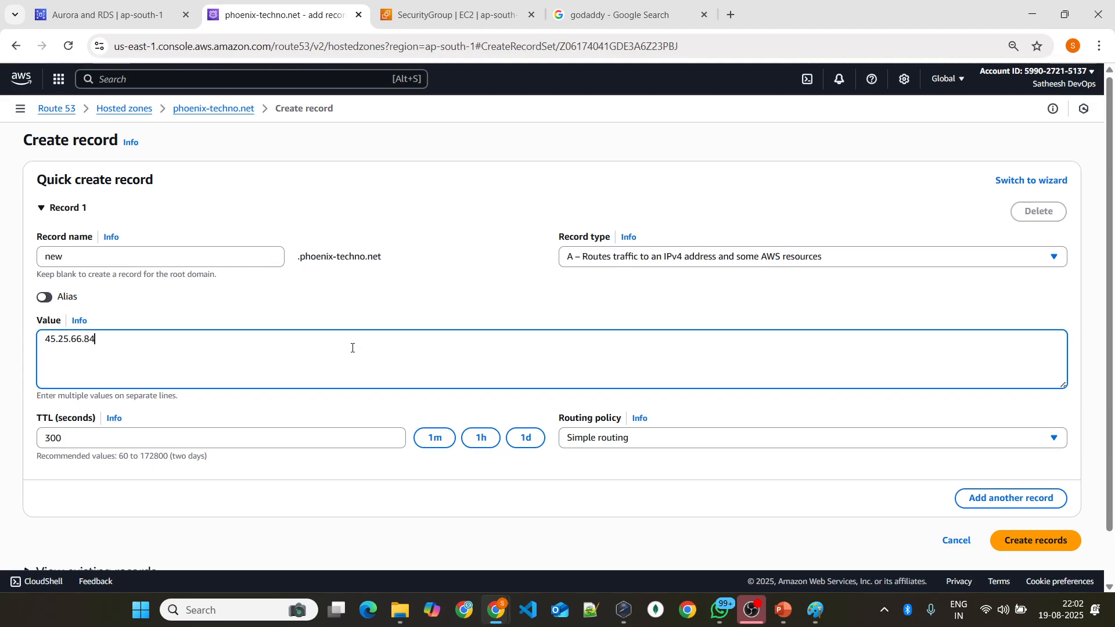
# Step: Set the new record's routing policy to Latency
pyautogui.scroll(-1, 100, 308)
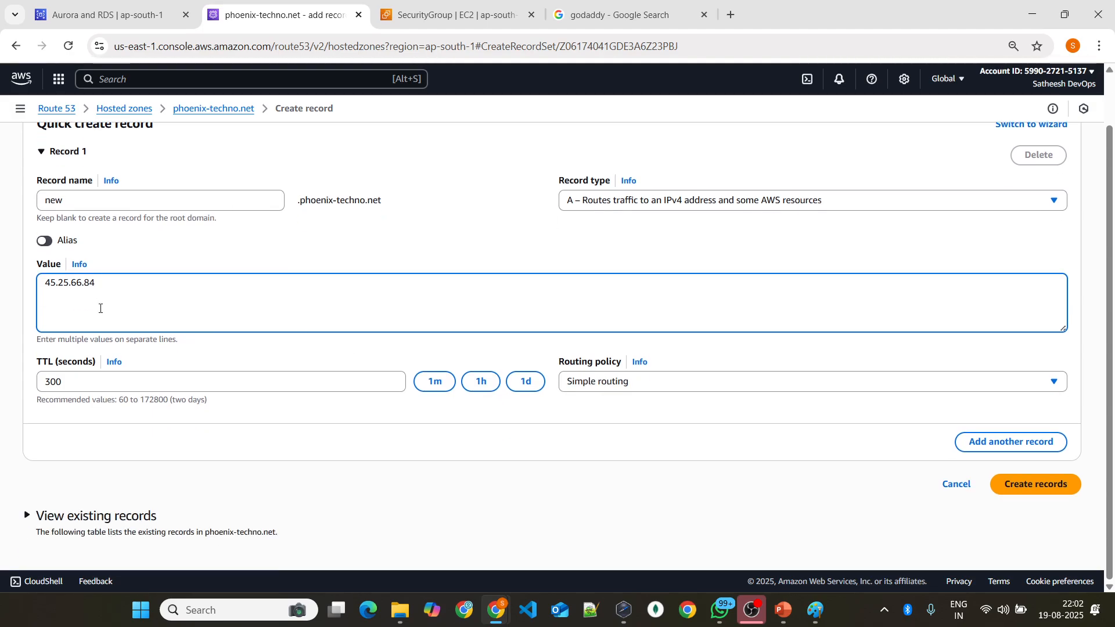
pyautogui.click(636, 382)
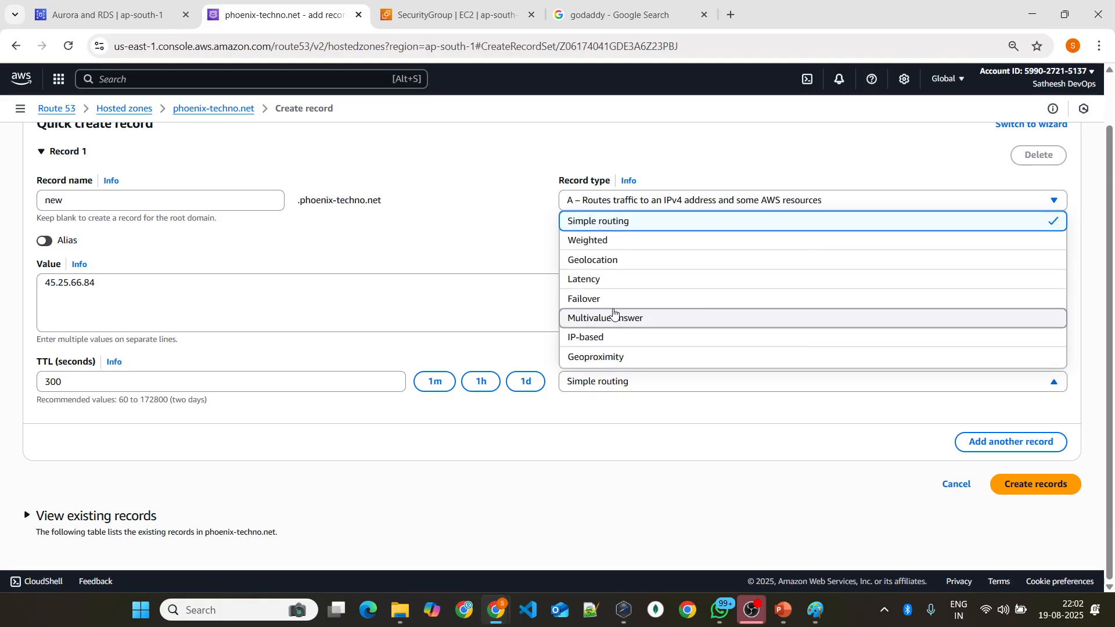
pyautogui.click(615, 279)
pyautogui.scroll(-1, 230, 354)
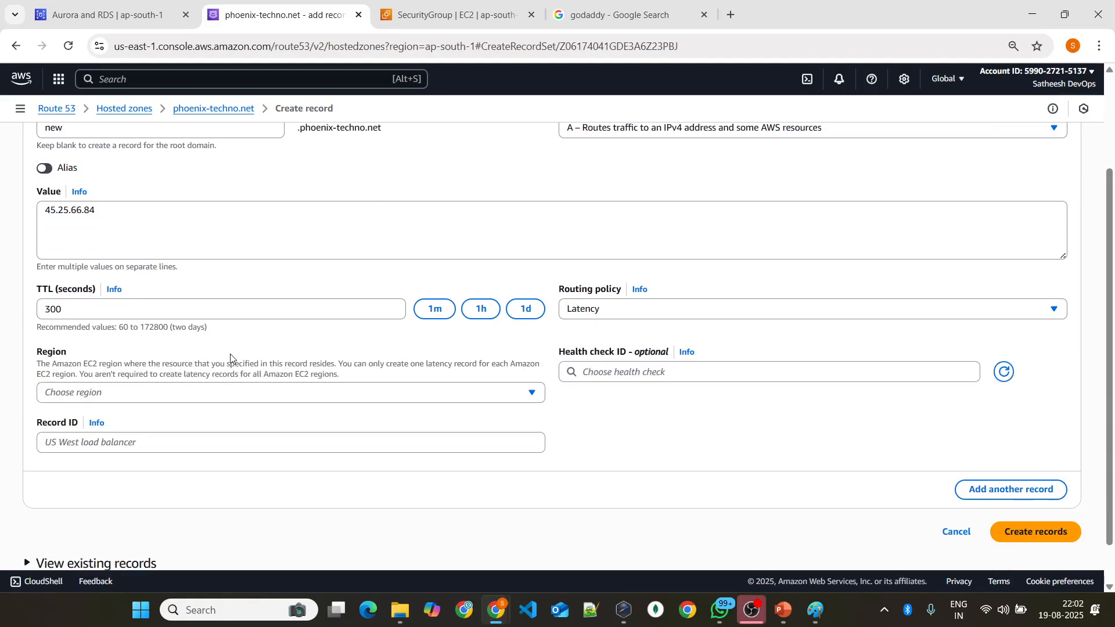
# Step: Set the first record's region to Asia Pacific (Mumbai) and its record ID to mumbai
pyautogui.click(165, 395)
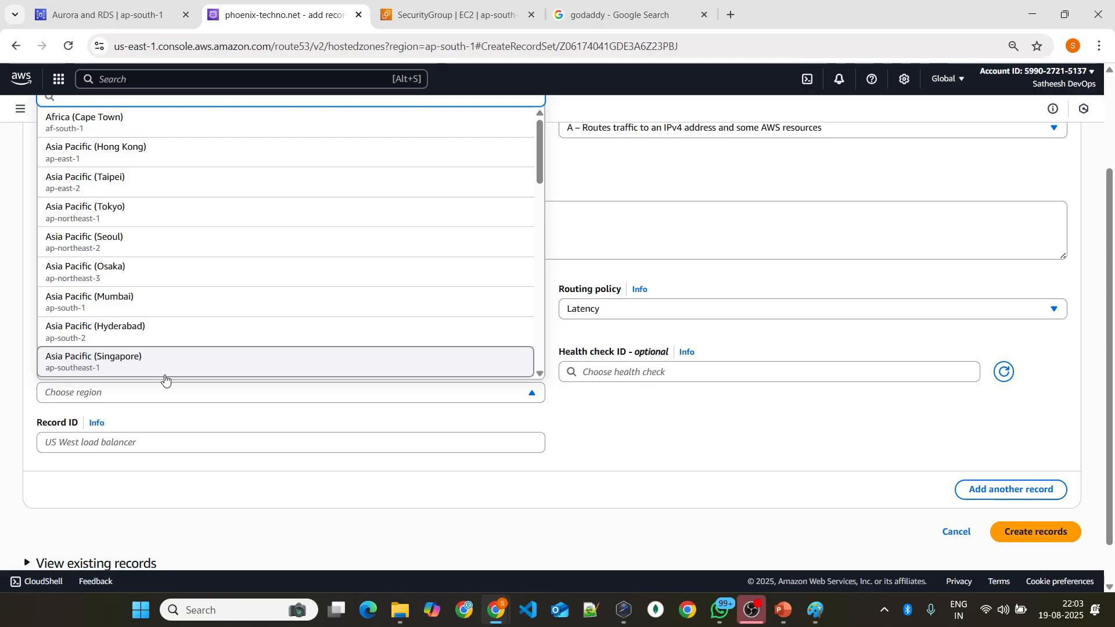
pyautogui.click(175, 302)
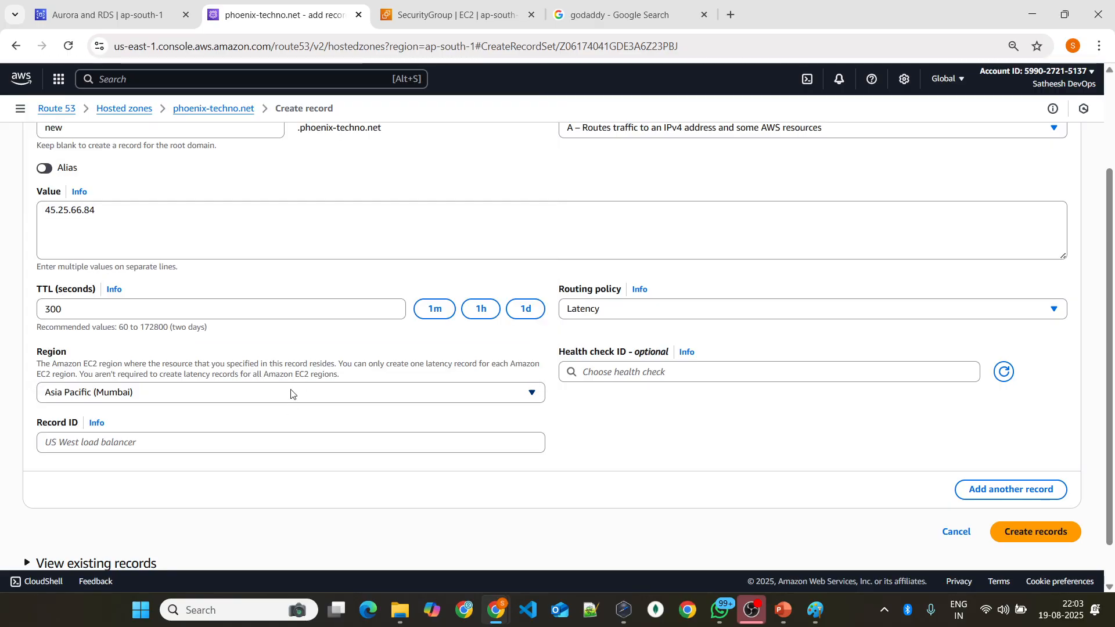
pyautogui.scroll(1, 301, 343)
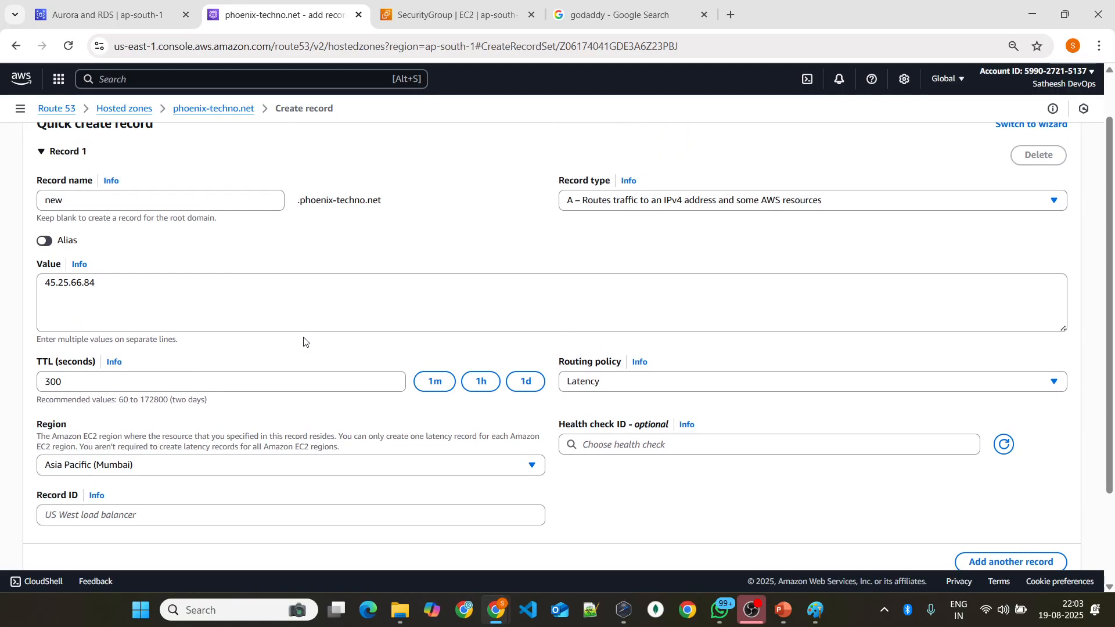
pyautogui.scroll(-1, 306, 331)
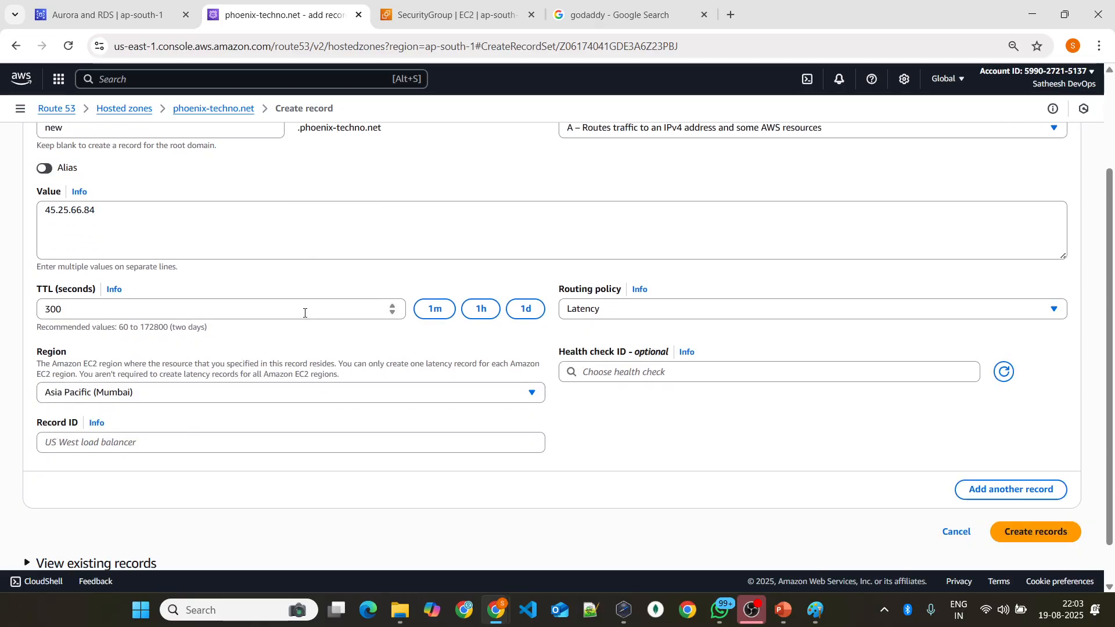
pyautogui.click(182, 448)
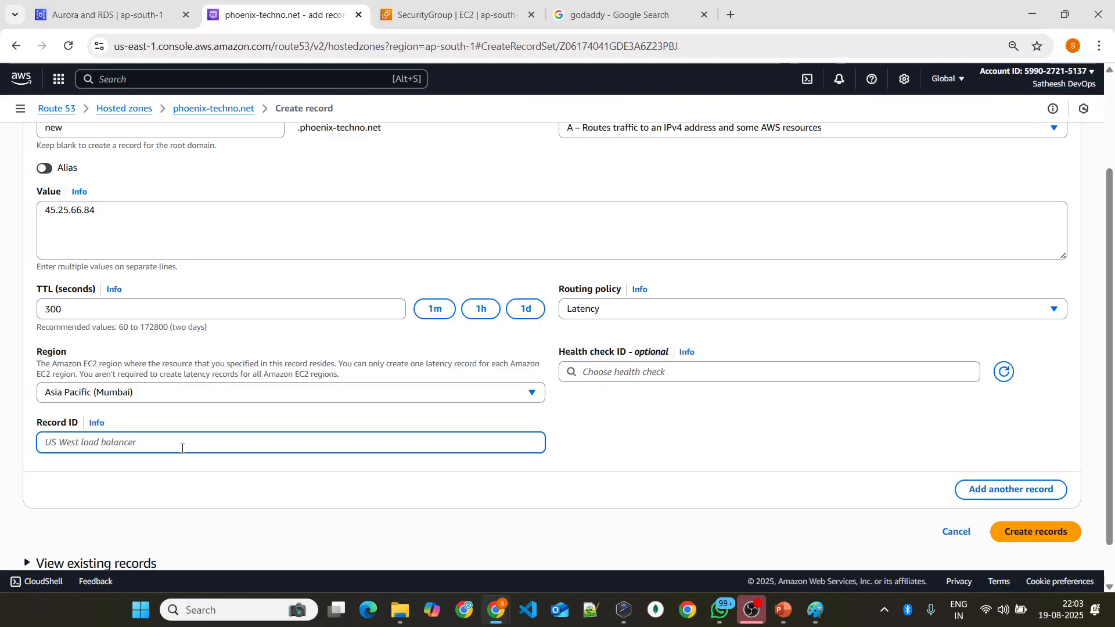
pyautogui.write('mumbai')
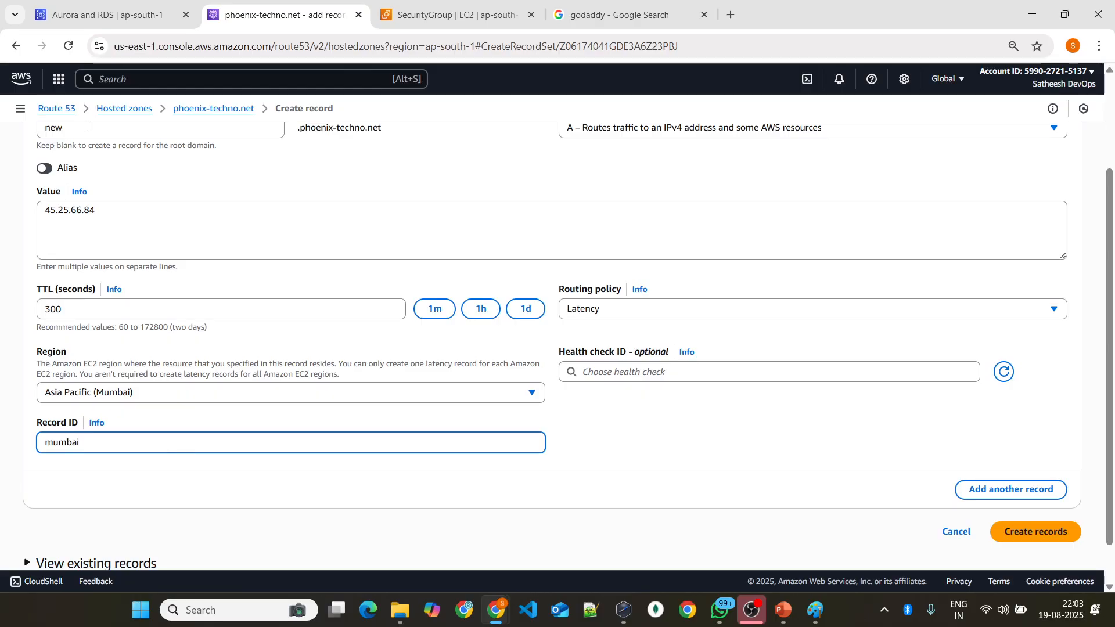
pyautogui.scroll(1, 105, 133)
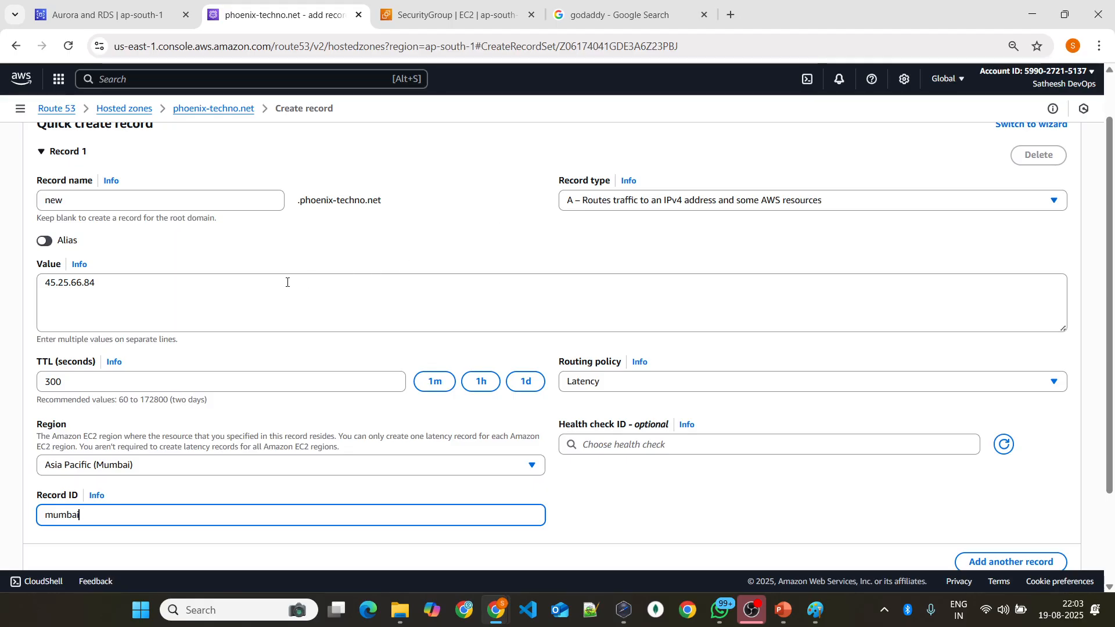
pyautogui.scroll(-2, 156, 288)
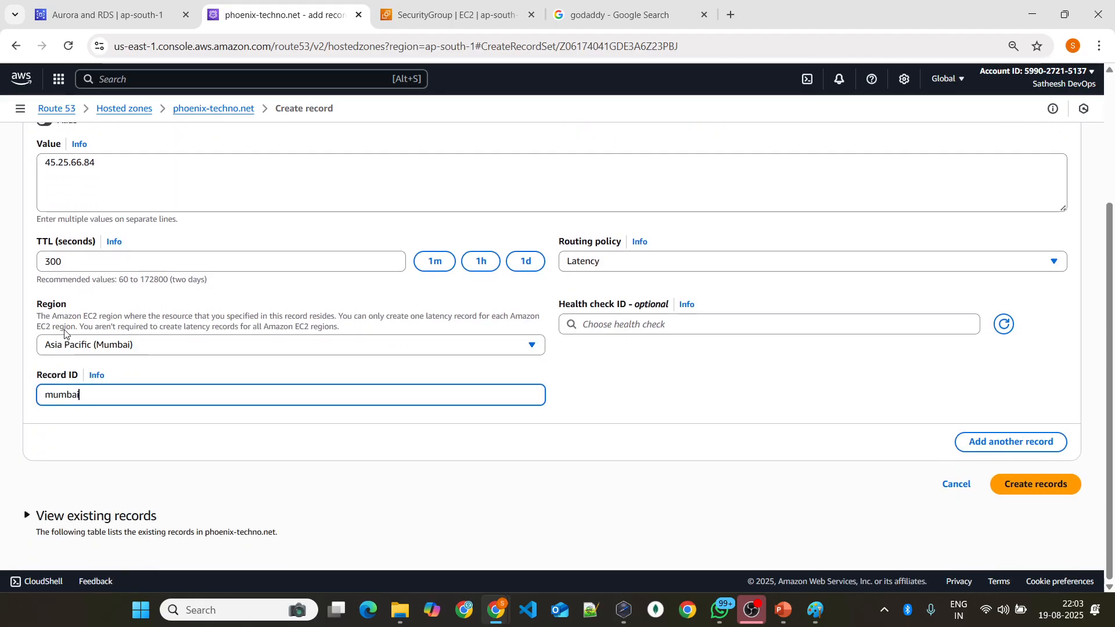
# Step: Add a second record to the form, named new, with the value 45.36.84.65
pyautogui.click(968, 440)
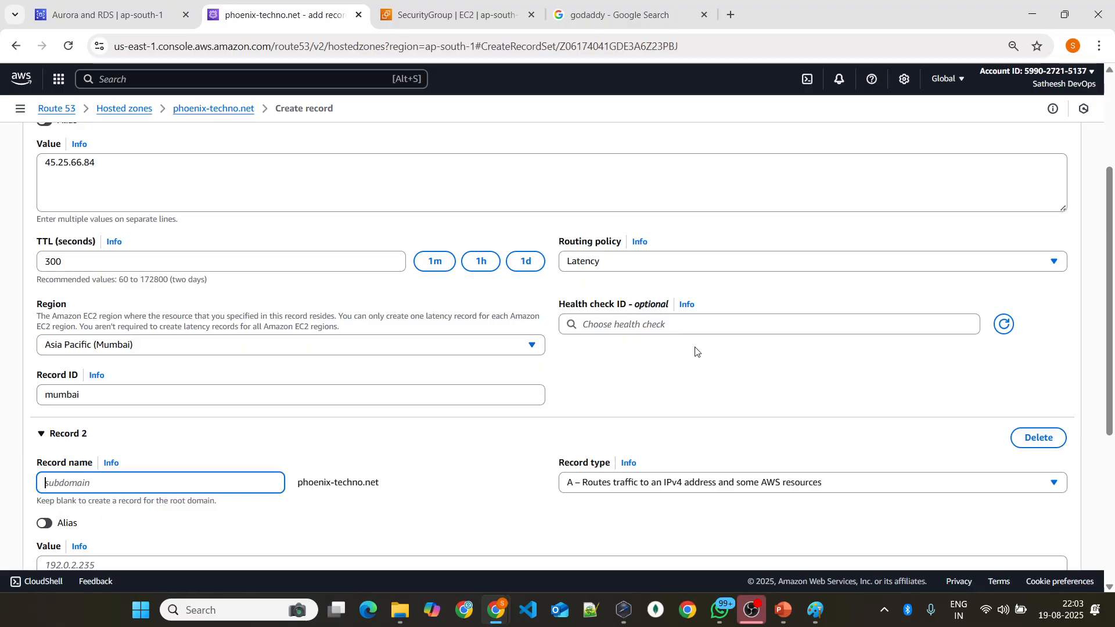
pyautogui.write('n')
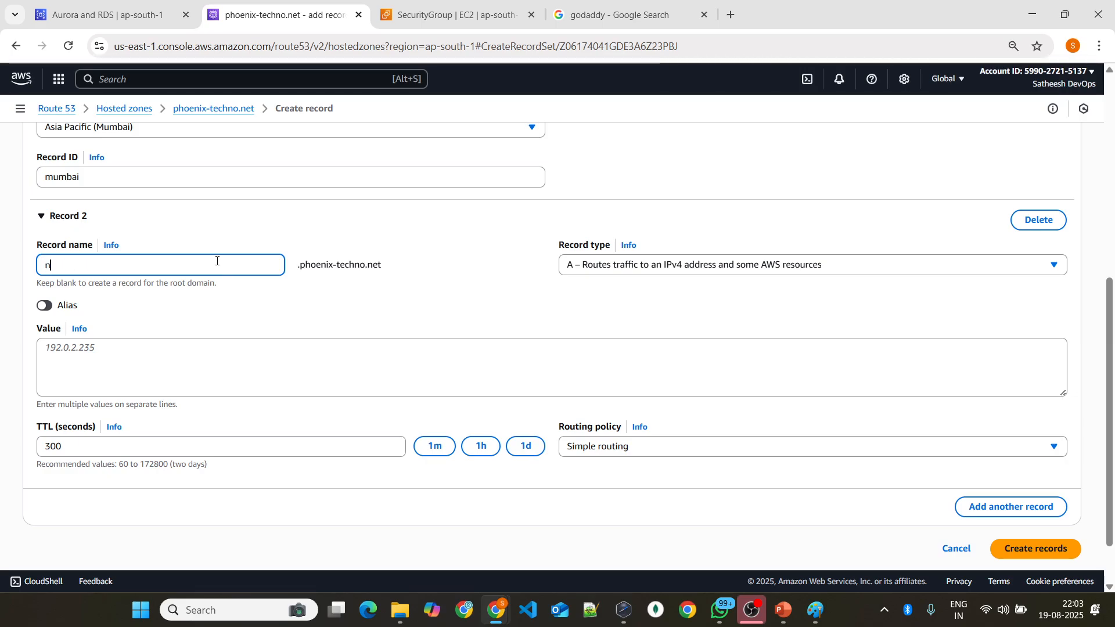
pyautogui.click(447, 277)
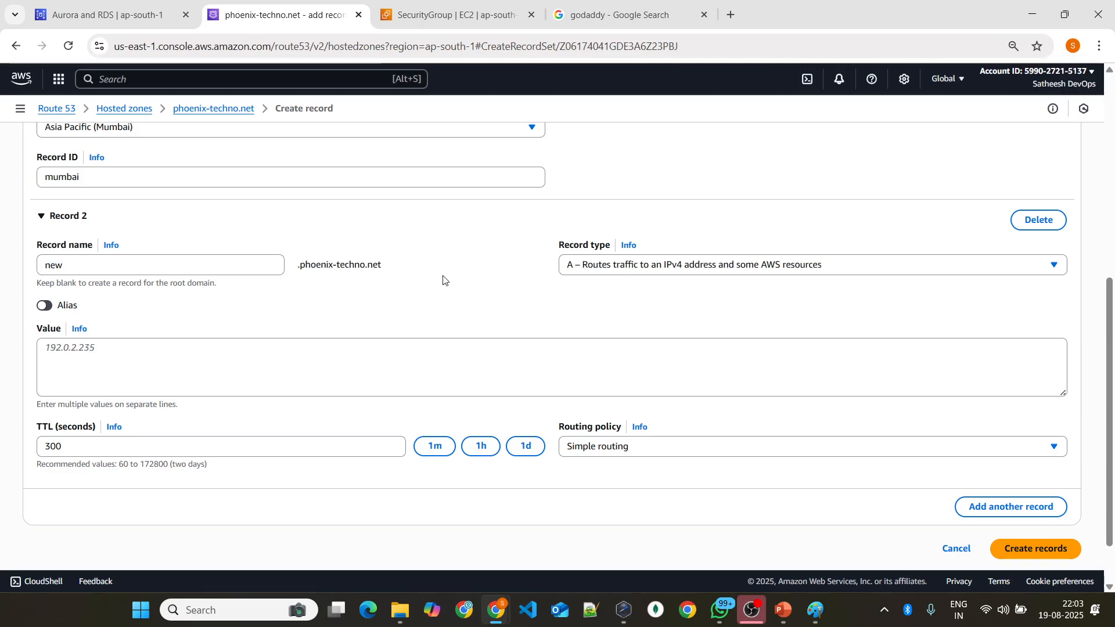
pyautogui.scroll(-1, 348, 281)
pyautogui.click(272, 282)
pyautogui.write('45.36')
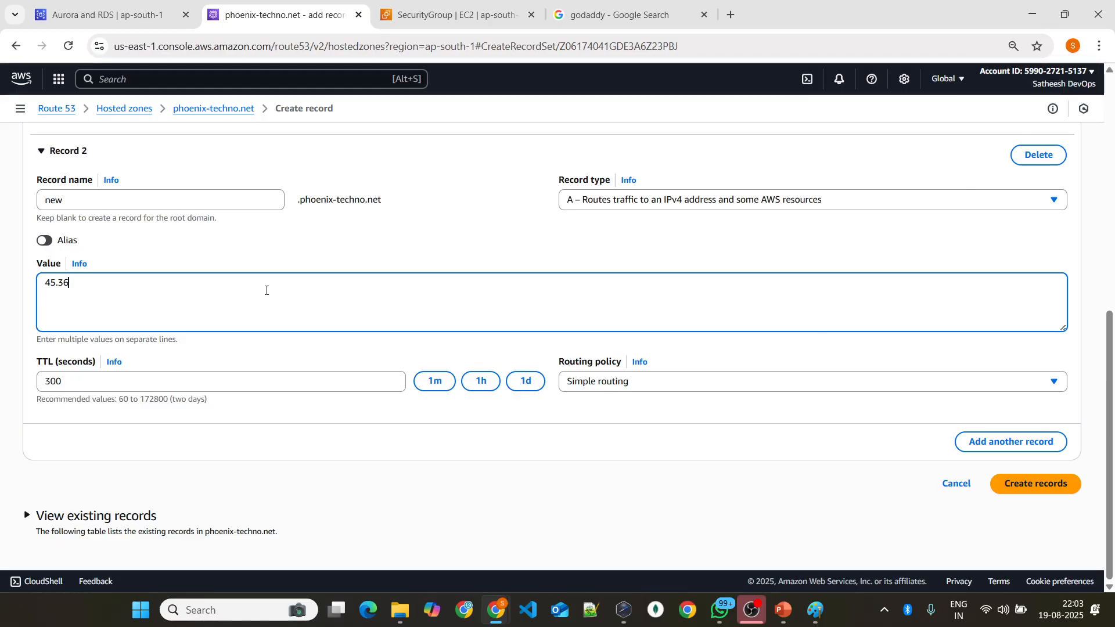
pyautogui.write('.84.65')
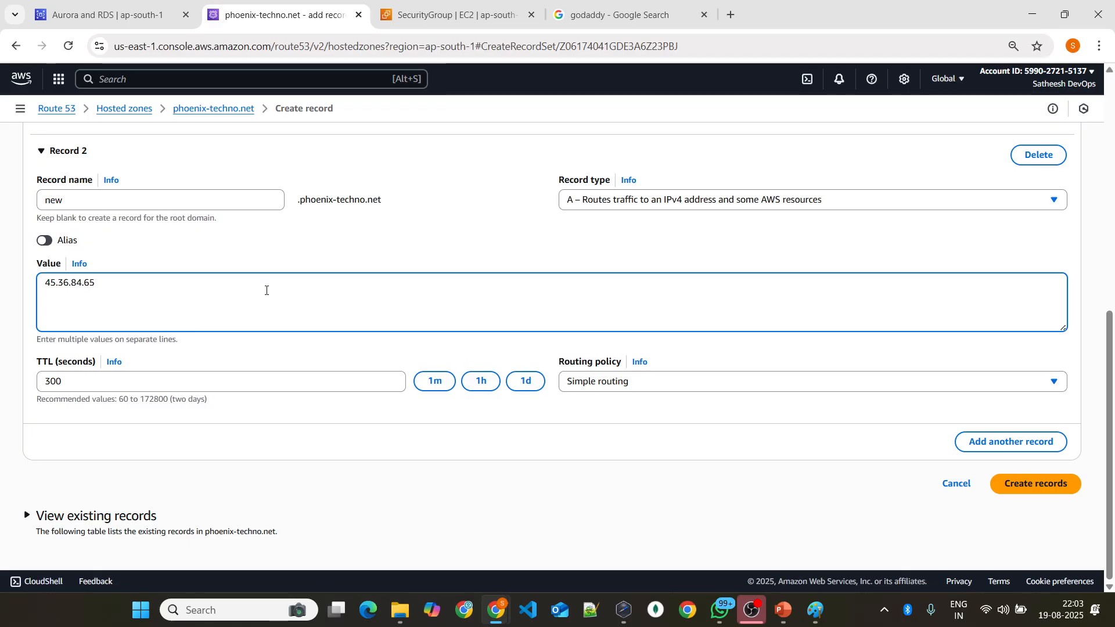
# Step: Set the second record's routing policy to Latency and its region to Africa (Cape Town)
pyautogui.click(581, 382)
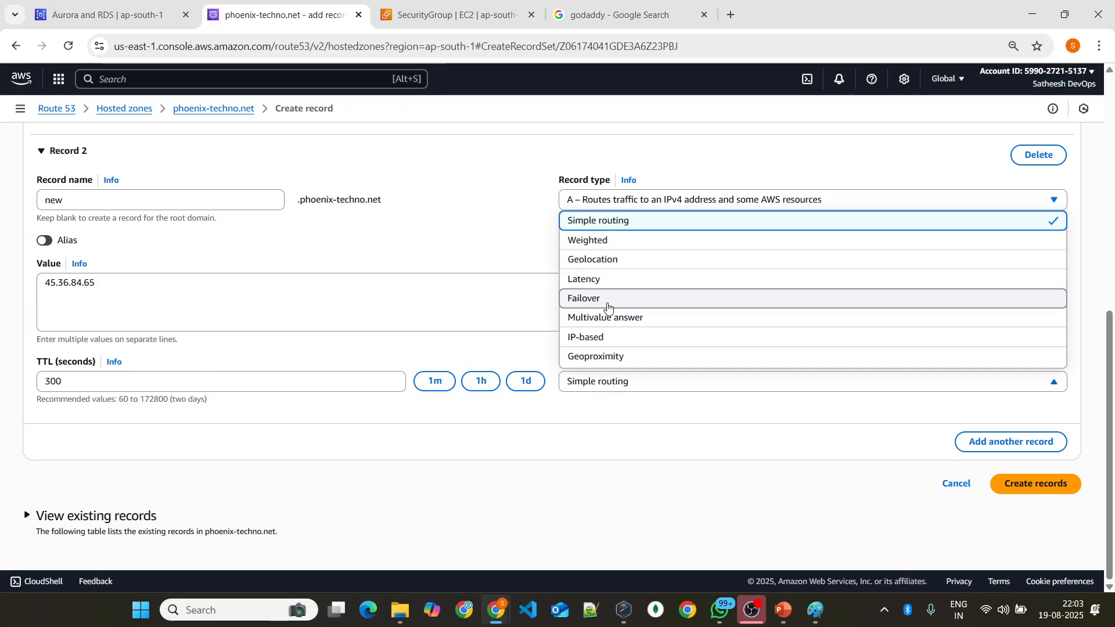
pyautogui.click(598, 279)
pyautogui.scroll(-2, 261, 377)
pyautogui.click(185, 345)
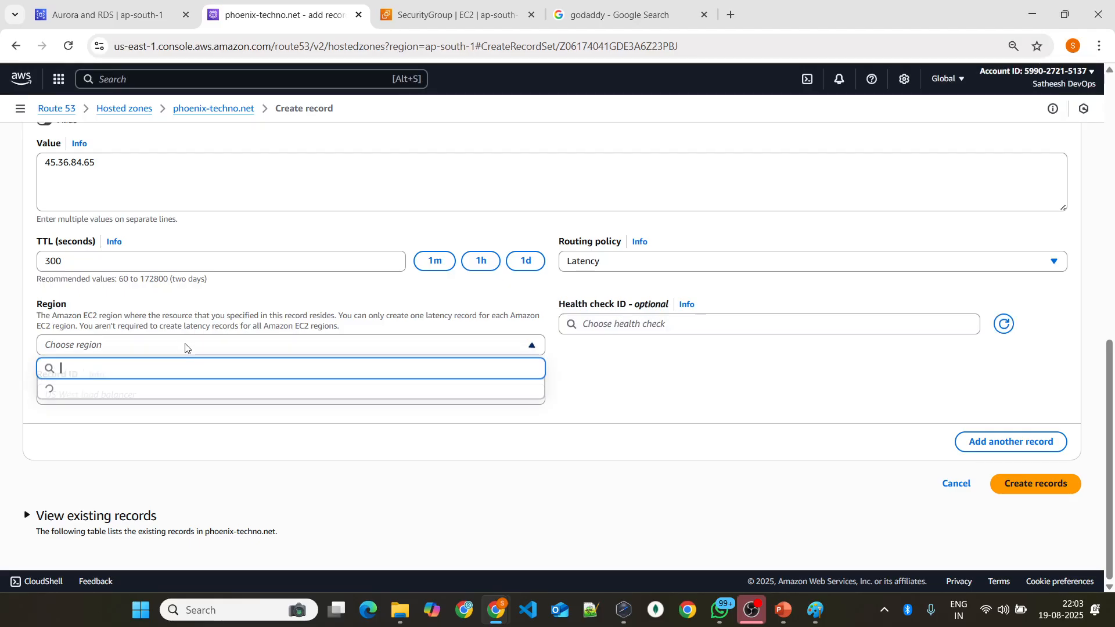
pyautogui.click(228, 397)
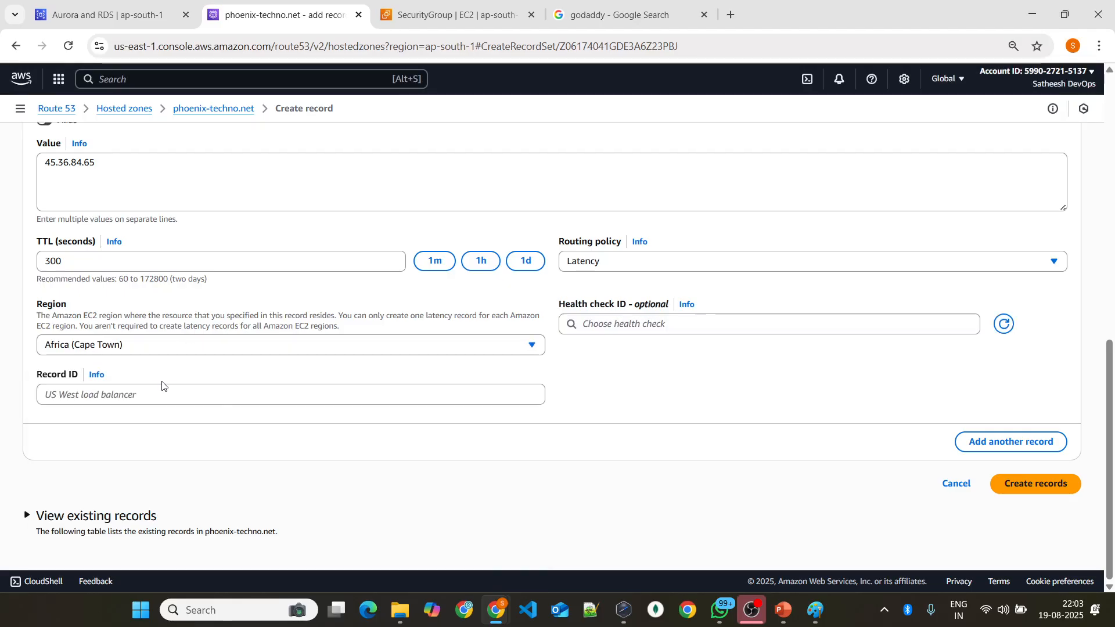
# Step: Enter africa as the second record's ID and create both records
pyautogui.click(134, 388)
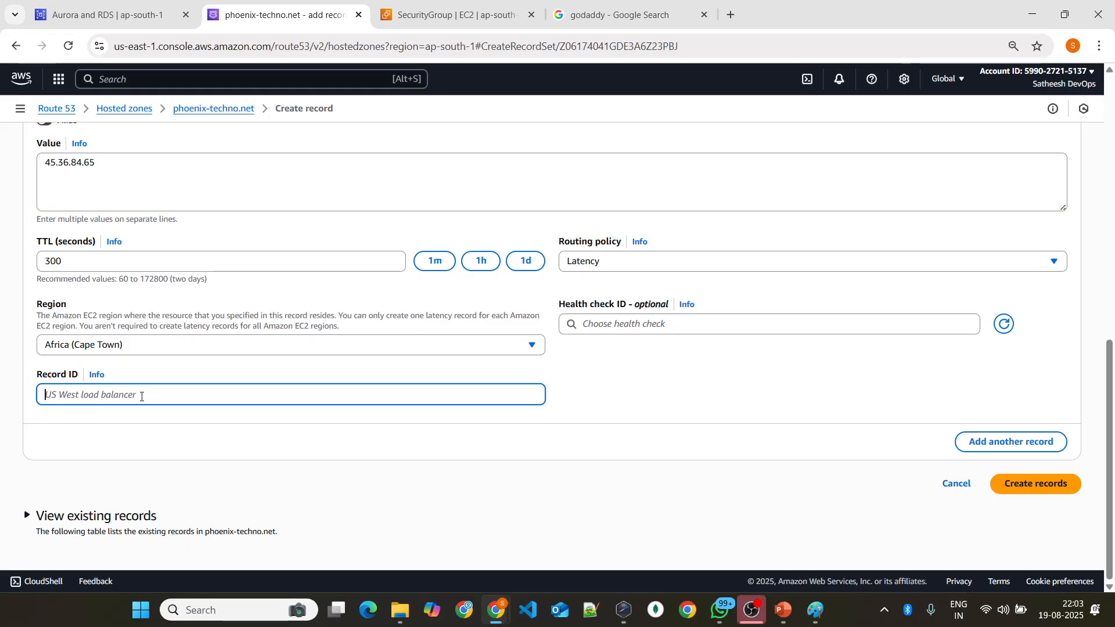
pyautogui.write('africa')
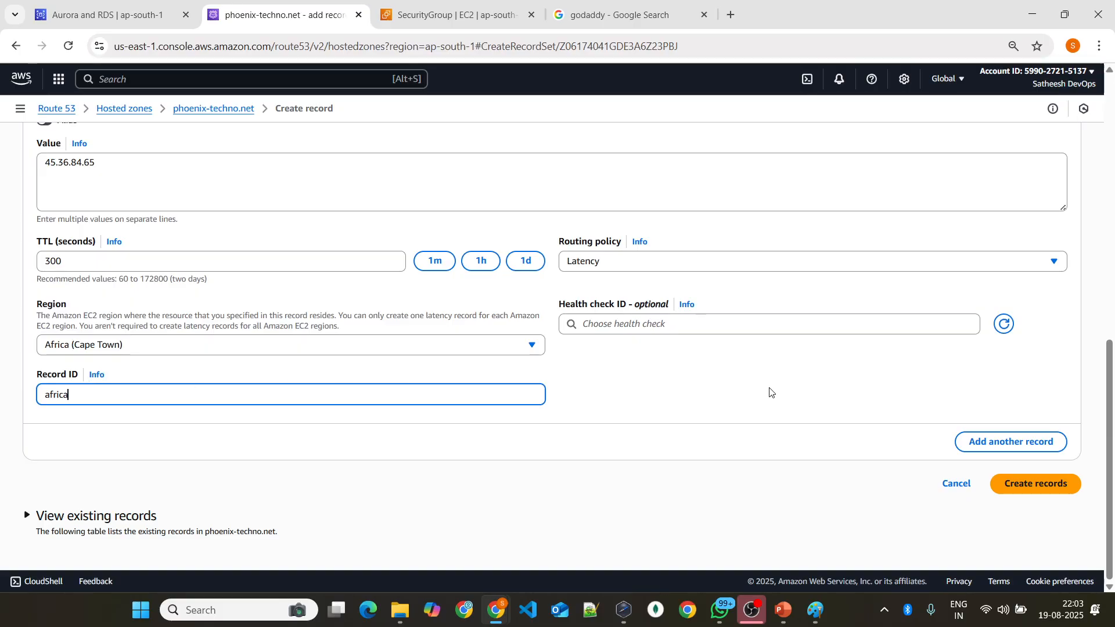
pyautogui.click(1012, 481)
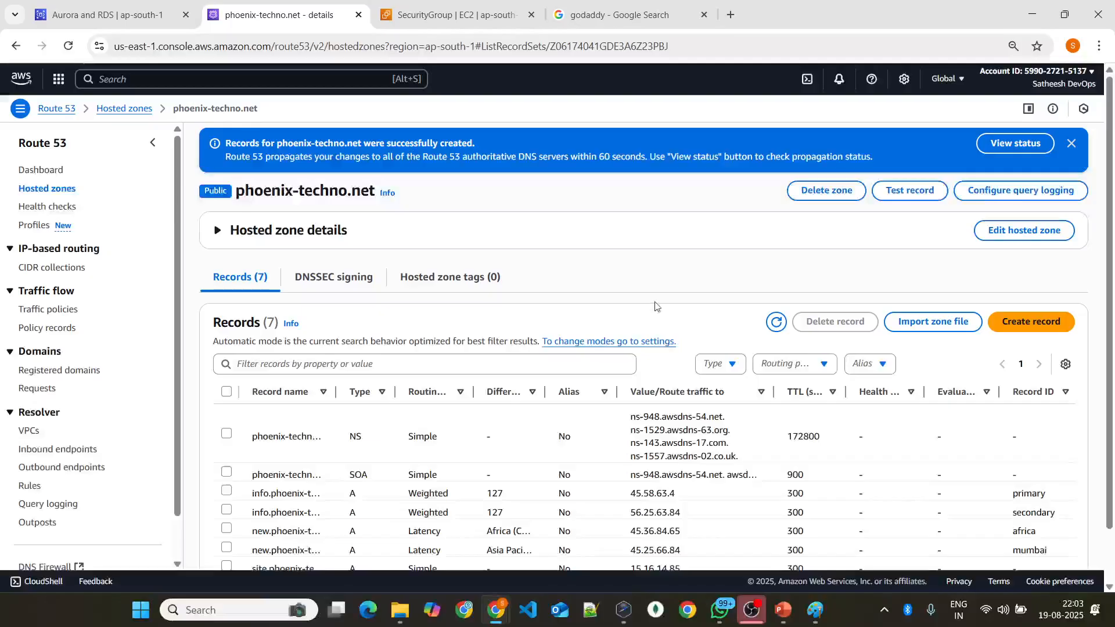
# Step: Widen the Record name and Differentiator columns of the record list, consulting the latency-based slide in PowerPoint in between
pyautogui.scroll(-2, 644, 302)
pyautogui.moveTo(336, 332); pyautogui.dragTo(406, 332)
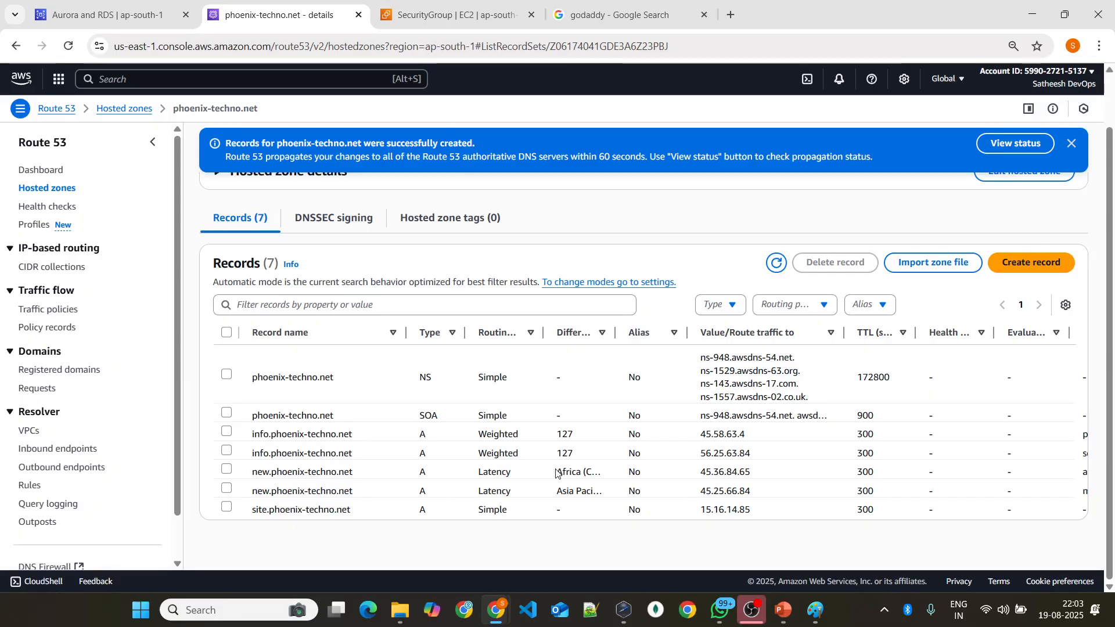
pyautogui.moveTo(779, 608)
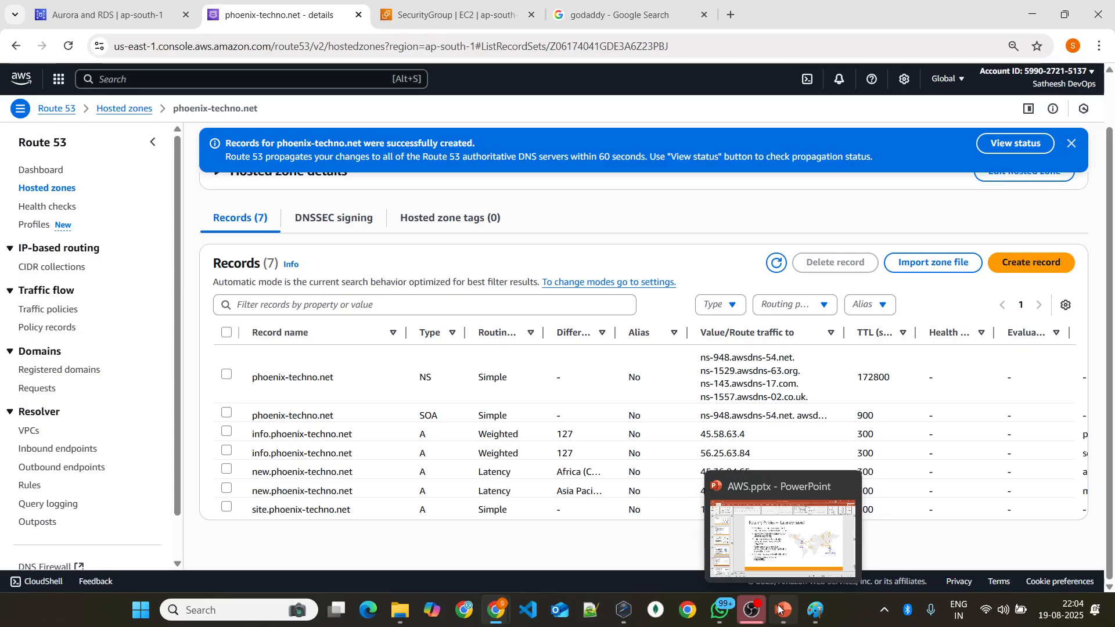
pyautogui.click(780, 608)
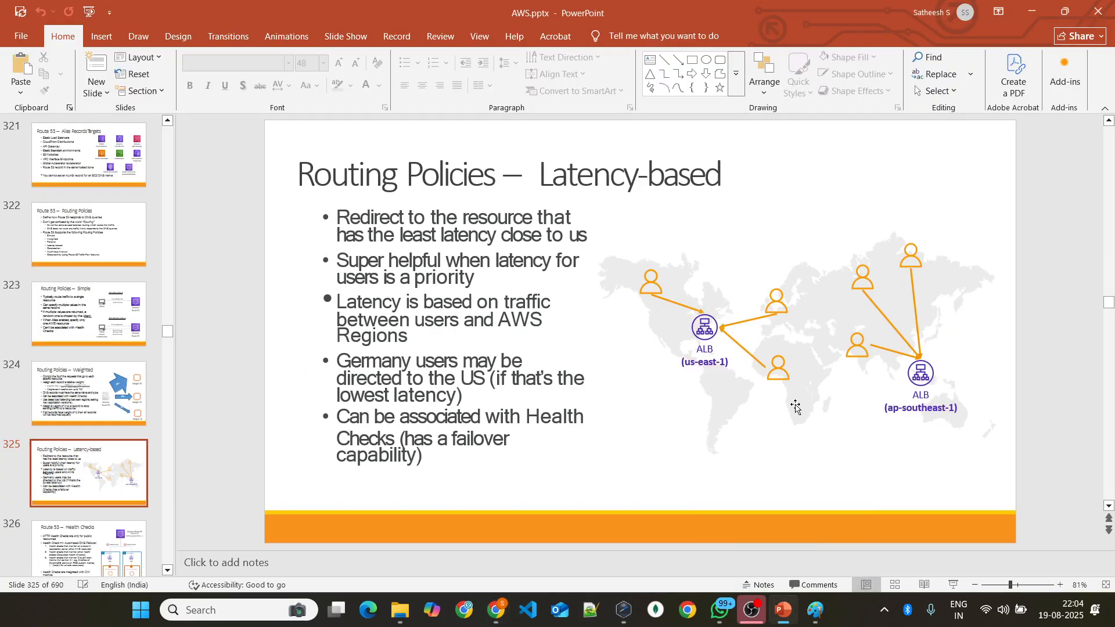
pyautogui.hotkey('alt', 'Tab')
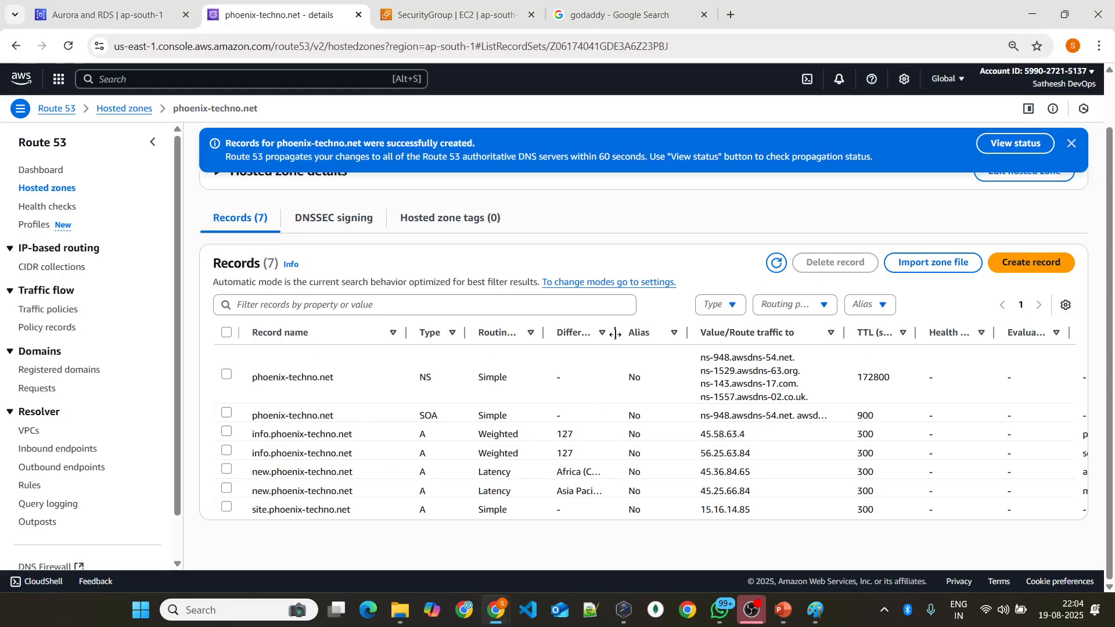
pyautogui.moveTo(615, 333); pyautogui.dragTo(687, 332)
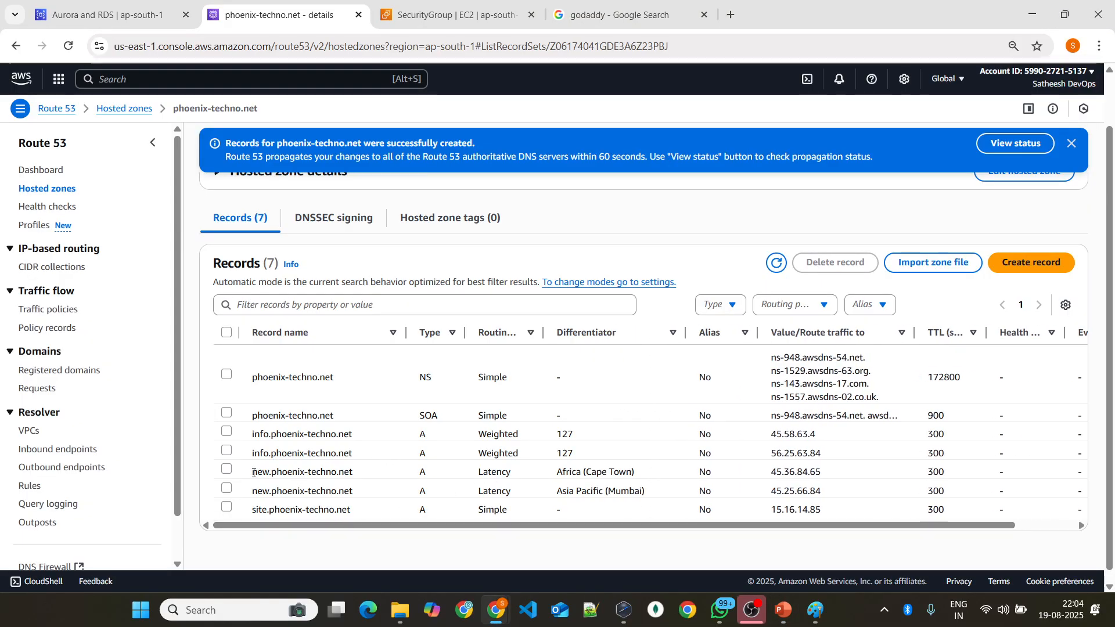
# Step: Compare the new.phoenix-techno.net record for Africa (Cape Town) with the latency-based slide in PowerPoint and return to the browser
pyautogui.moveTo(252, 472); pyautogui.dragTo(336, 471)
pyautogui.moveTo(555, 471); pyautogui.dragTo(627, 471)
pyautogui.hotkey('alt', 'Tab')
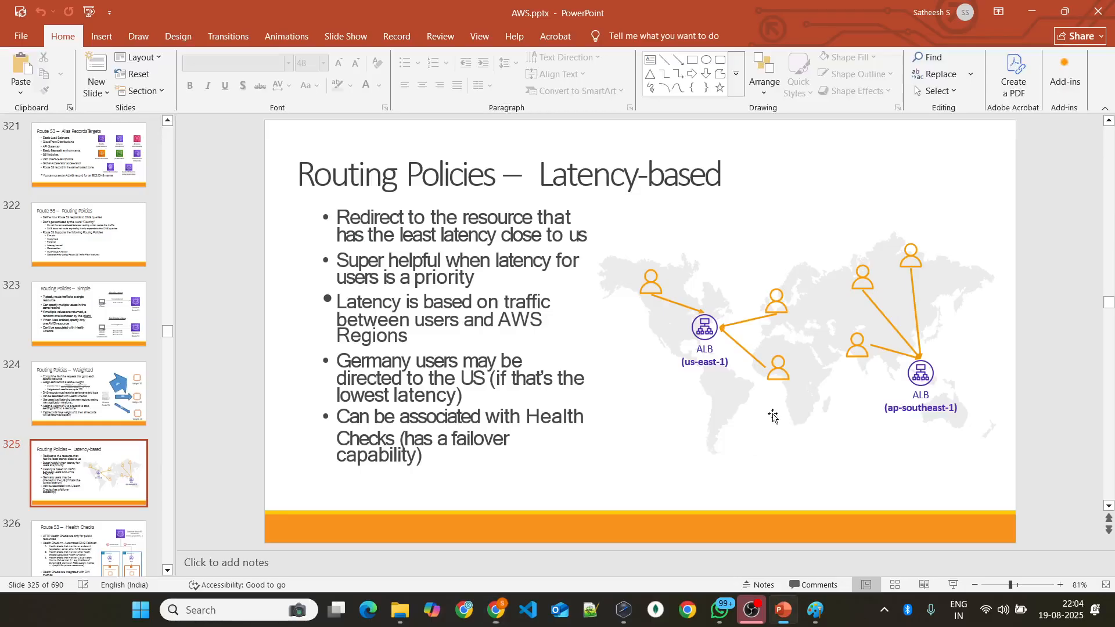
pyautogui.hotkey('alt', 'Tab')
# Step: Examine the region and target IP address of each of the two new.phoenix-techno.net latency records
pyautogui.moveTo(562, 490); pyautogui.dragTo(649, 490)
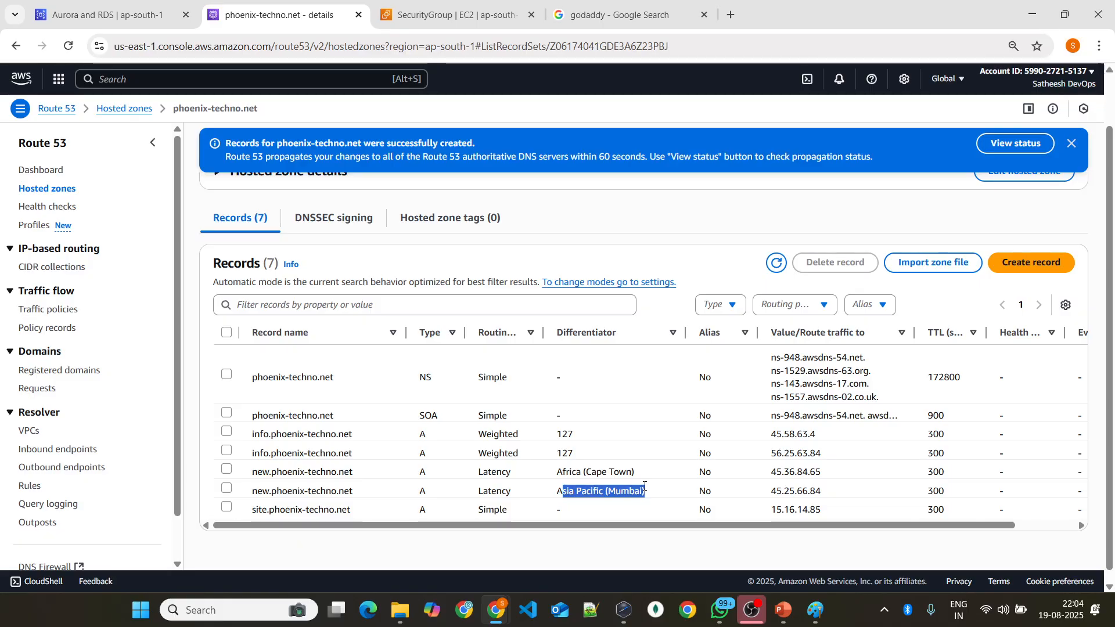
pyautogui.moveTo(556, 491); pyautogui.dragTo(608, 490)
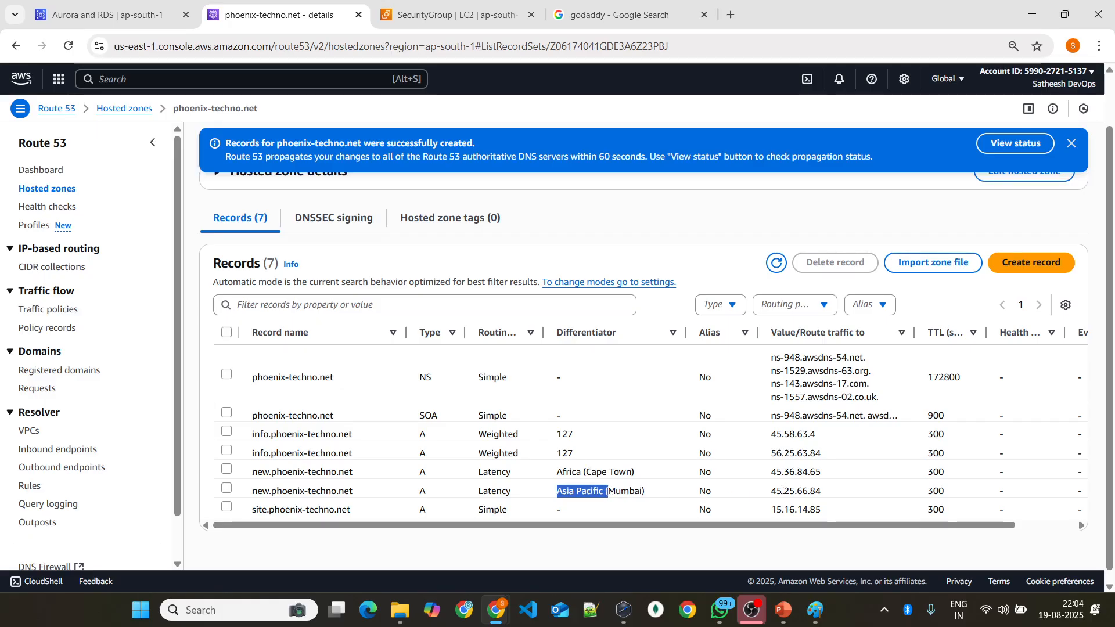
pyautogui.moveTo(766, 491); pyautogui.dragTo(845, 494)
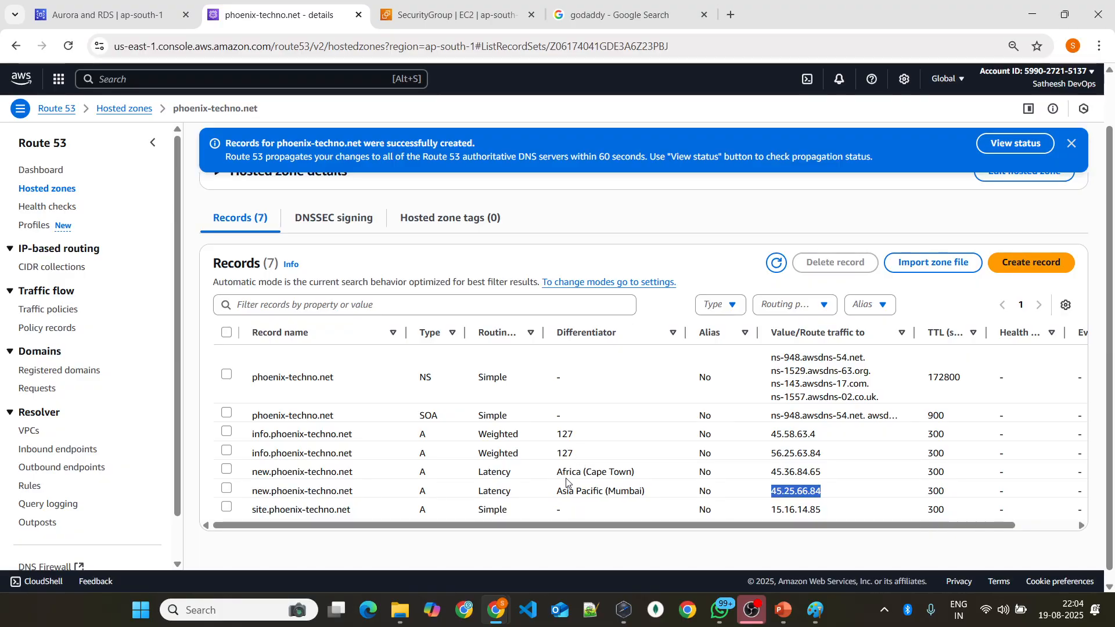
pyautogui.moveTo(557, 472); pyautogui.dragTo(663, 472)
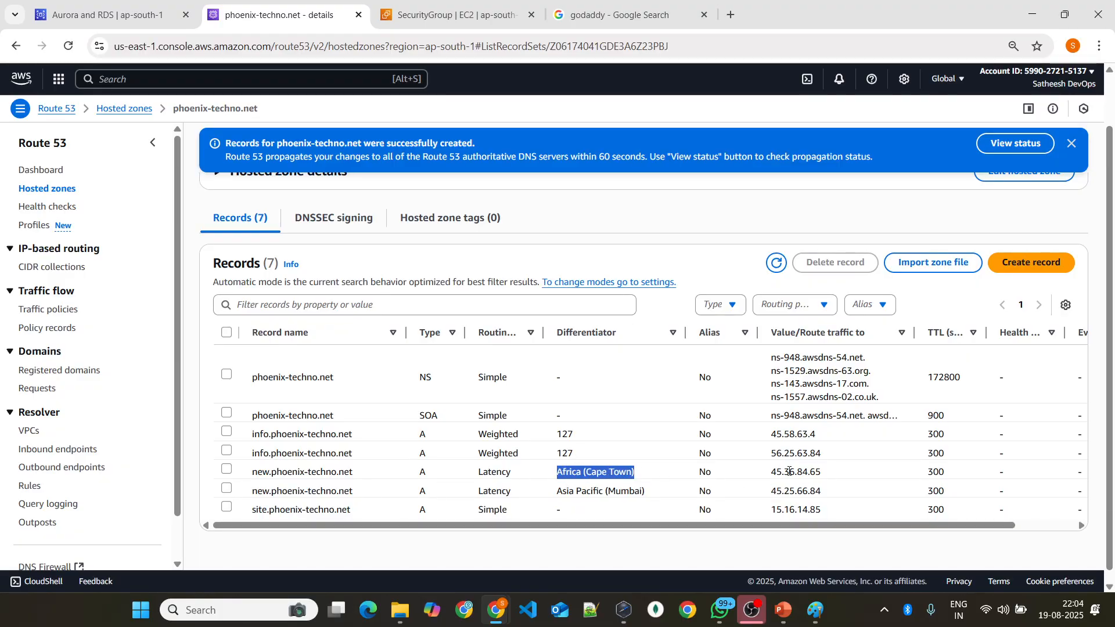
pyautogui.moveTo(769, 473); pyautogui.dragTo(839, 475)
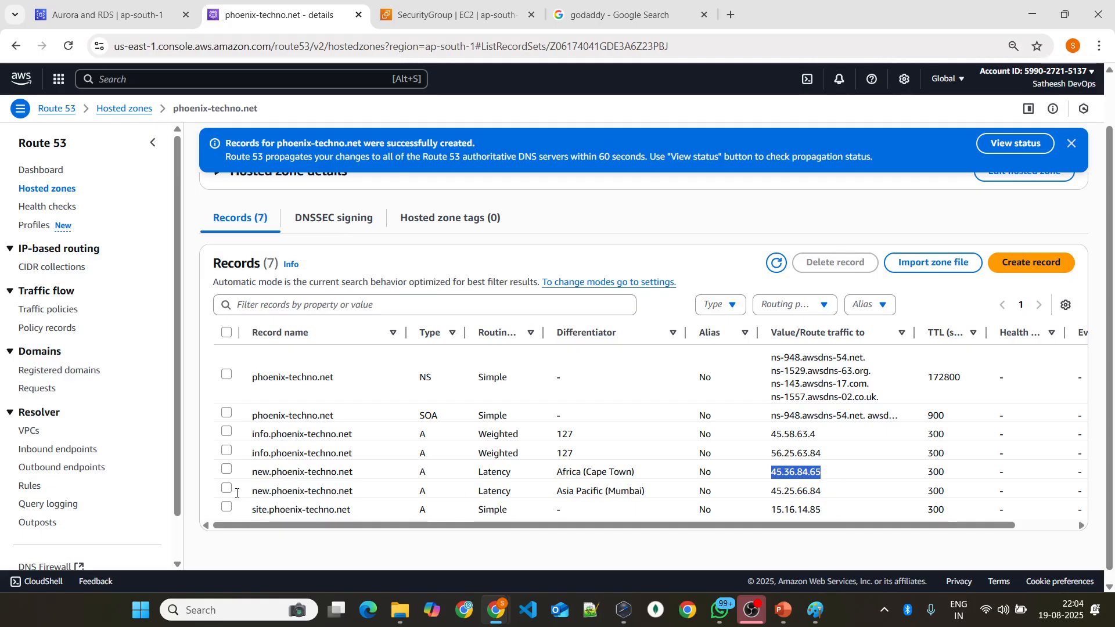
pyautogui.moveTo(248, 473); pyautogui.dragTo(369, 480)
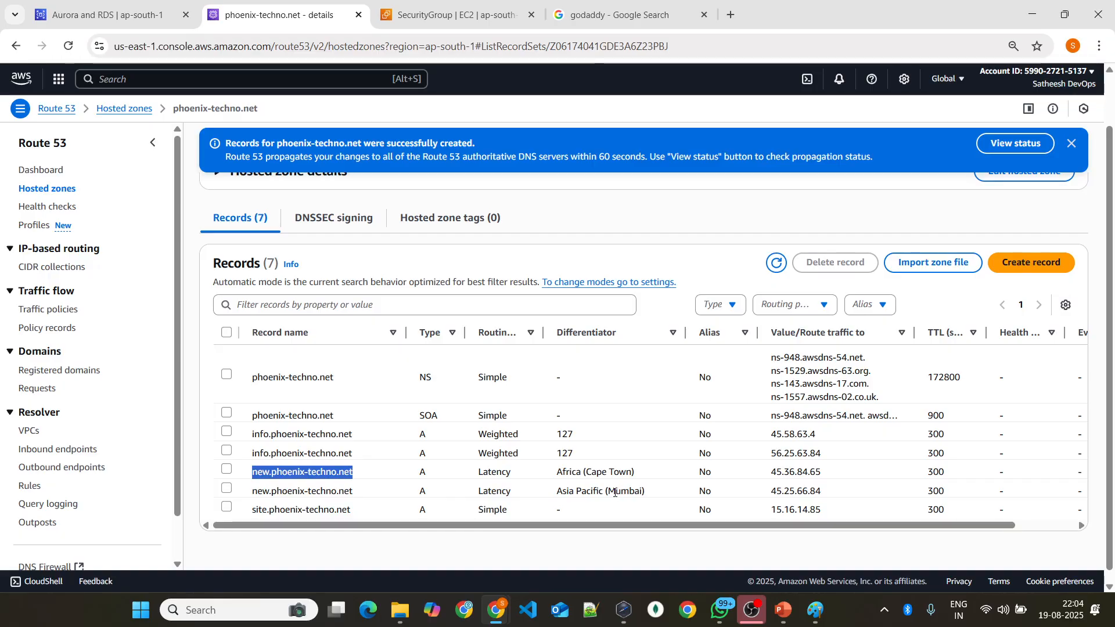
pyautogui.moveTo(639, 492); pyautogui.dragTo(840, 496)
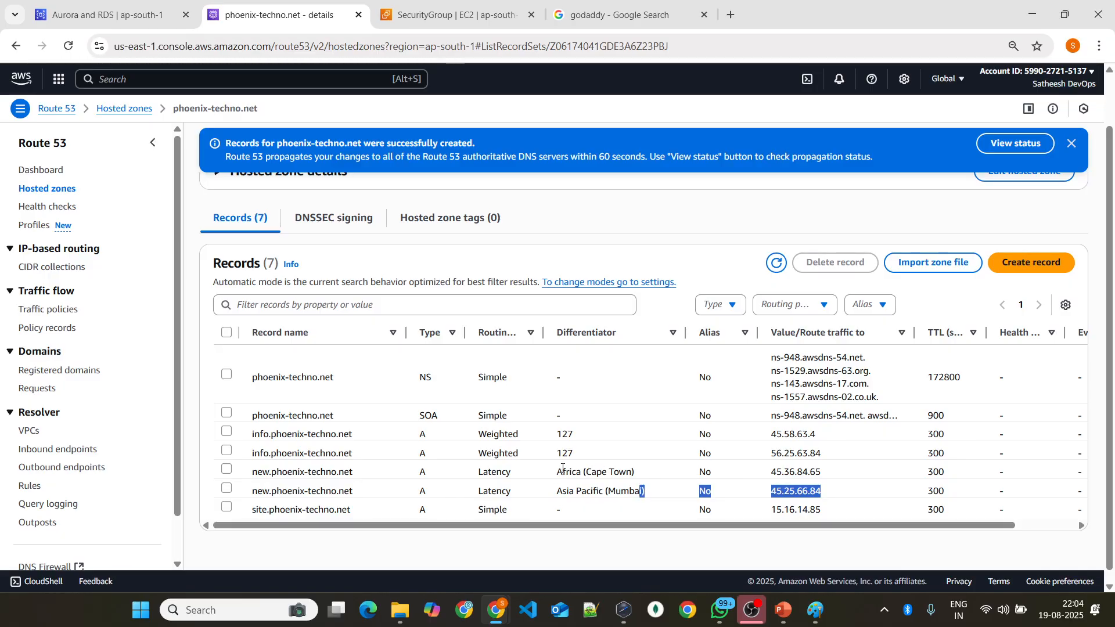
pyautogui.moveTo(556, 471); pyautogui.dragTo(845, 473)
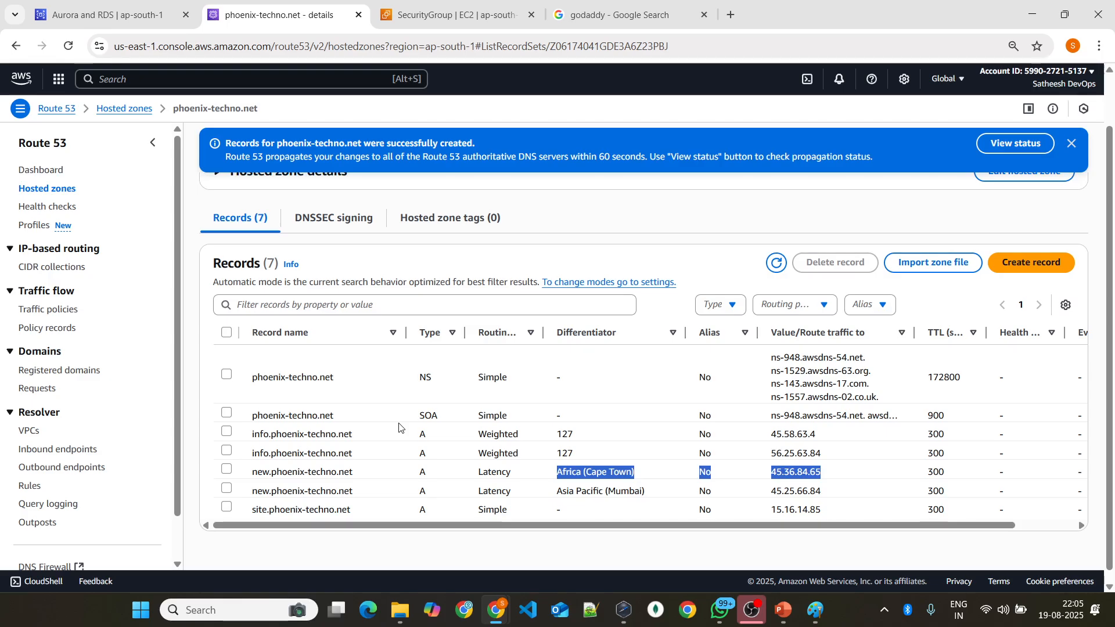
# Step: Start creating another A record in the phoenix-techno.net hosted zone and set its routing policy to Geolocation
pyautogui.click(1005, 266)
pyautogui.hotkey('alt', 'Tab')
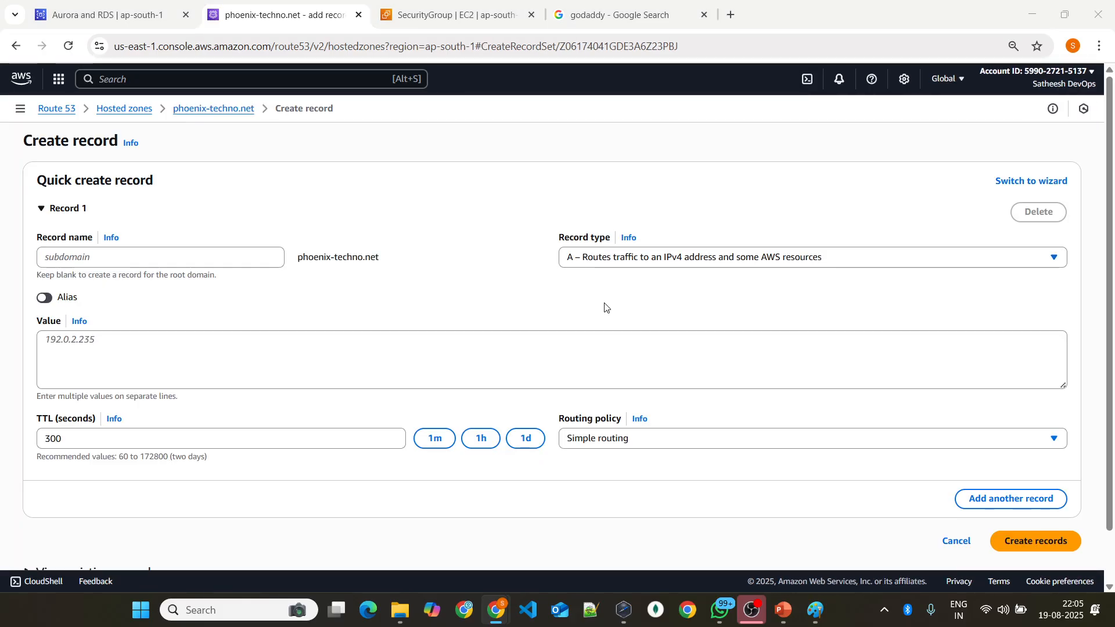
pyautogui.hotkey('alt', 'Tab')
pyautogui.click(647, 441)
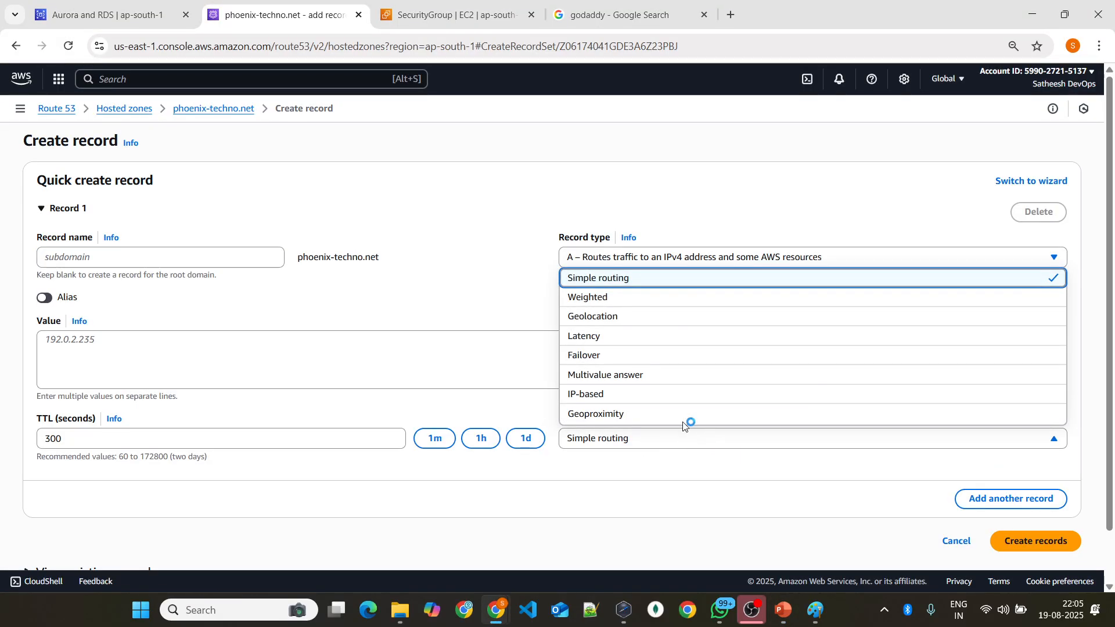
pyautogui.click(641, 318)
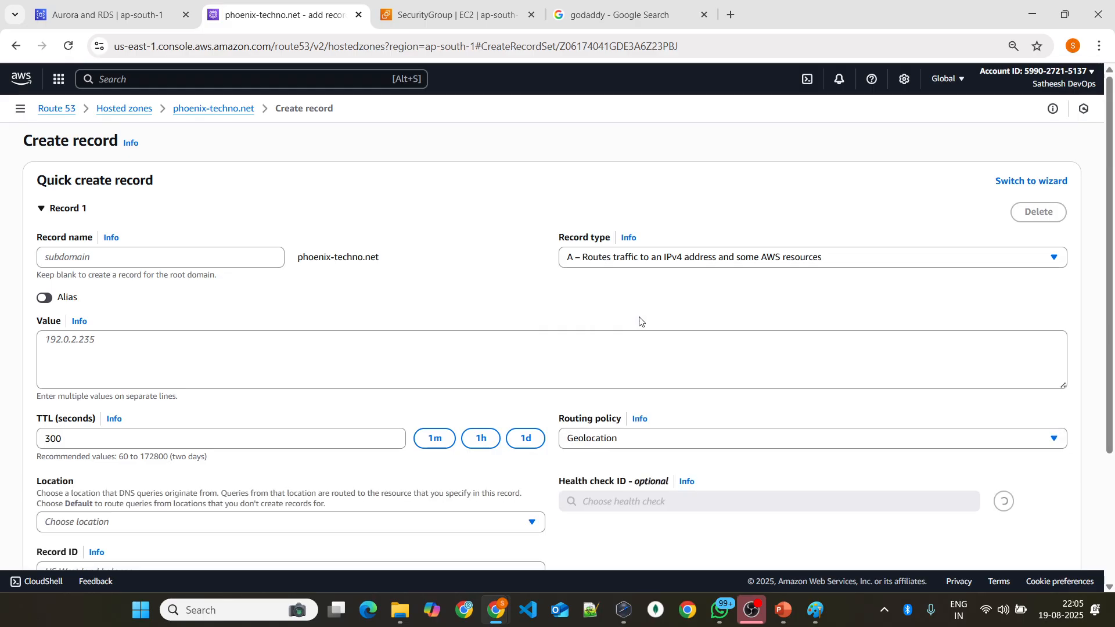
# Step: Enter the as the first record's name under phoenix-techno.net
pyautogui.scroll(-3, 465, 296)
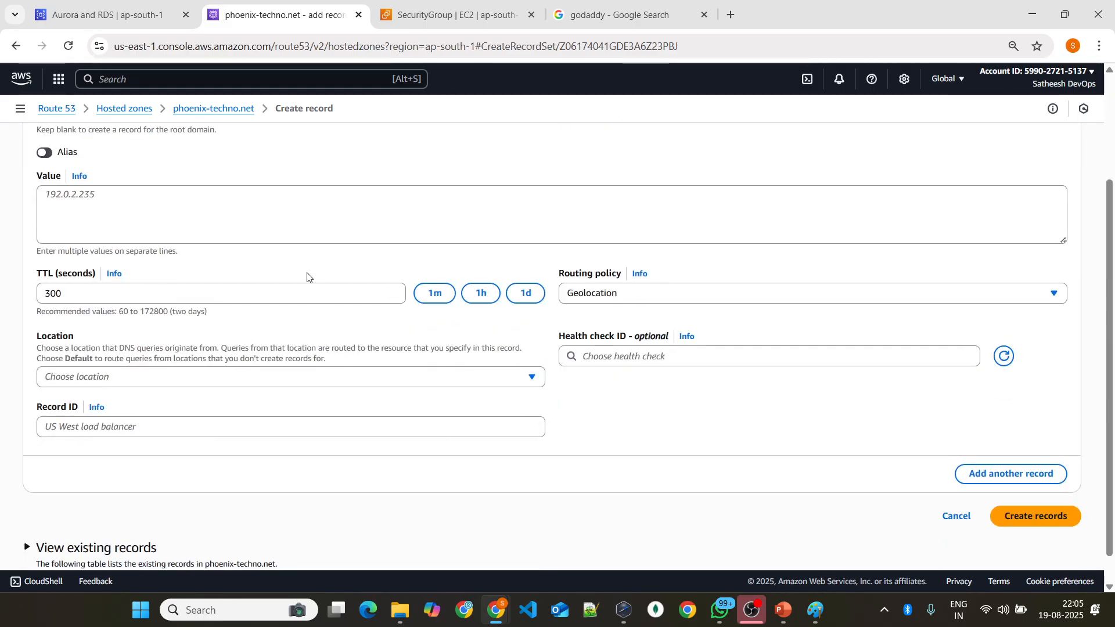
pyautogui.scroll(3, 174, 265)
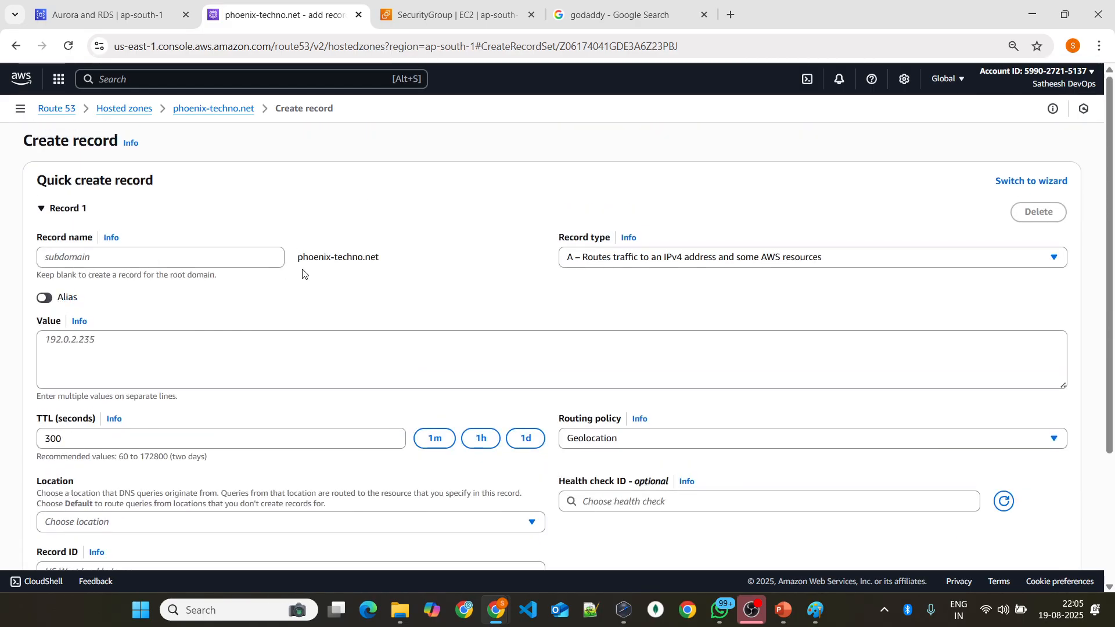
pyautogui.click(168, 256)
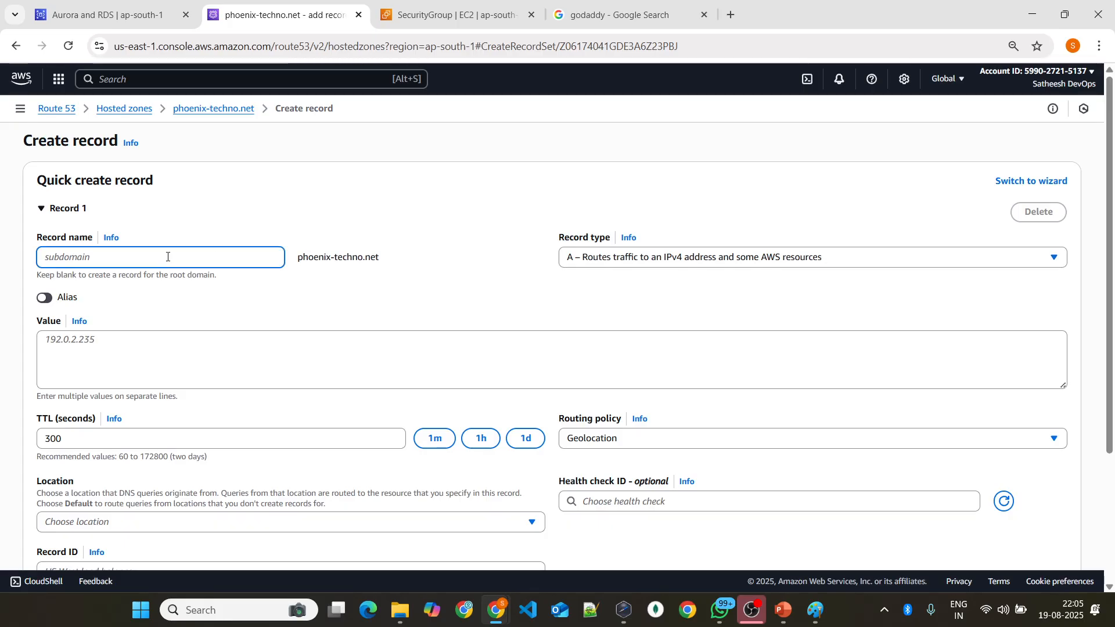
pyautogui.write('the')
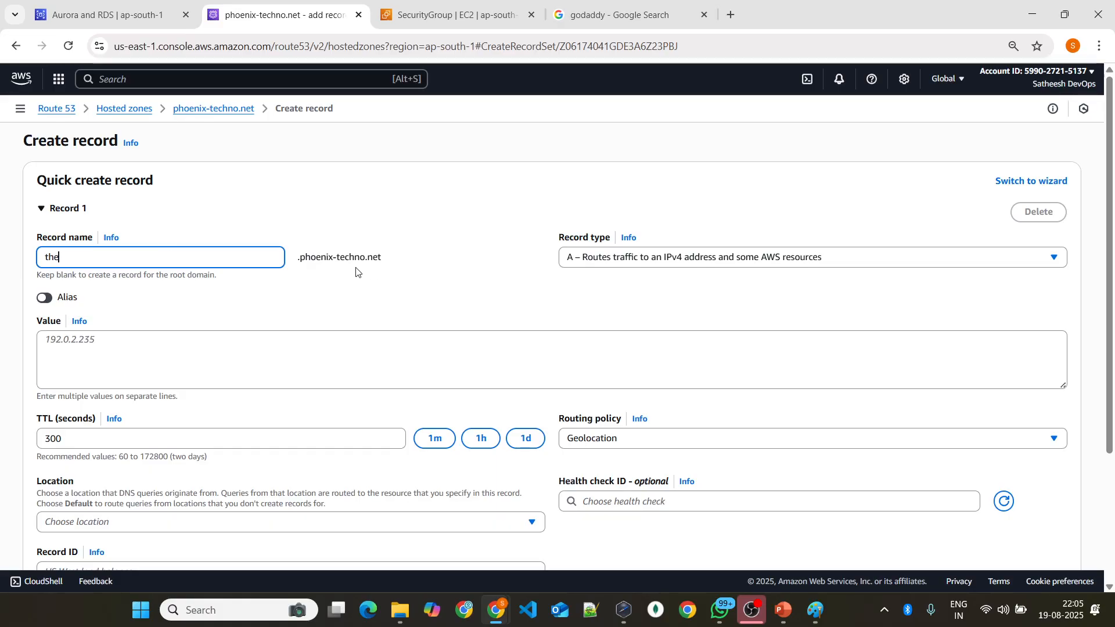
# Step: Set the first record's geolocation location to the continent Asia
pyautogui.scroll(-1, 407, 284)
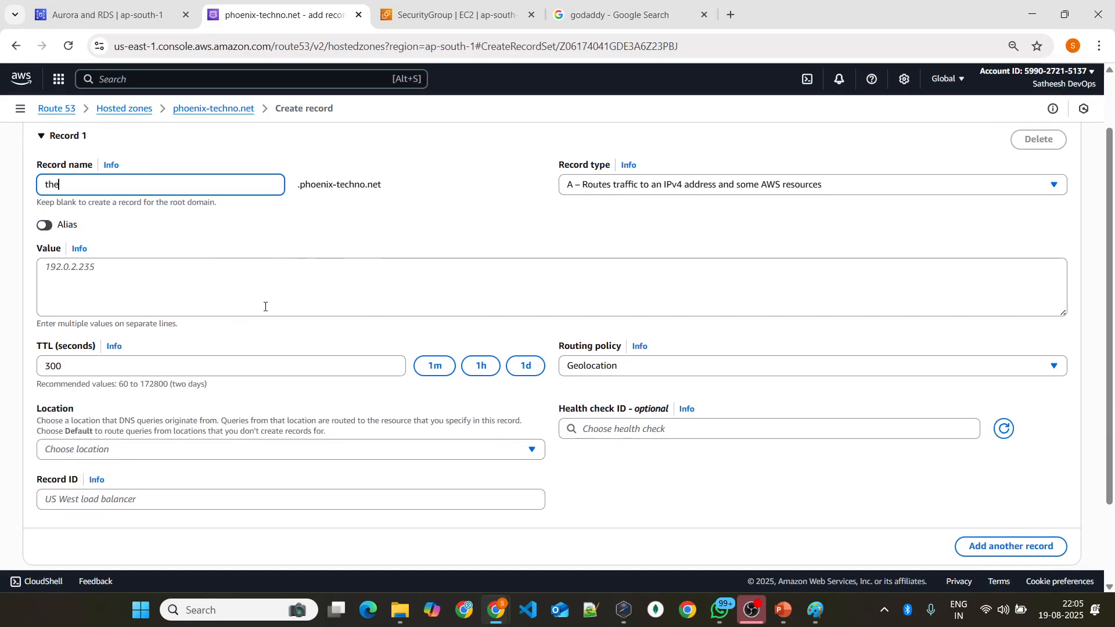
pyautogui.scroll(-2, 407, 285)
pyautogui.click(256, 346)
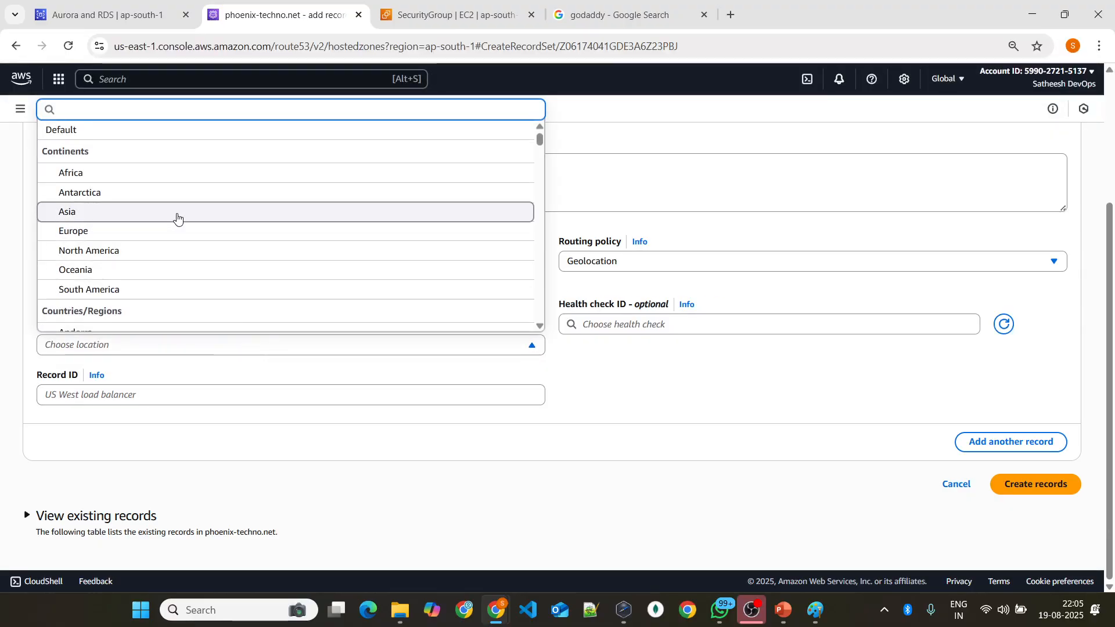
pyautogui.click(177, 214)
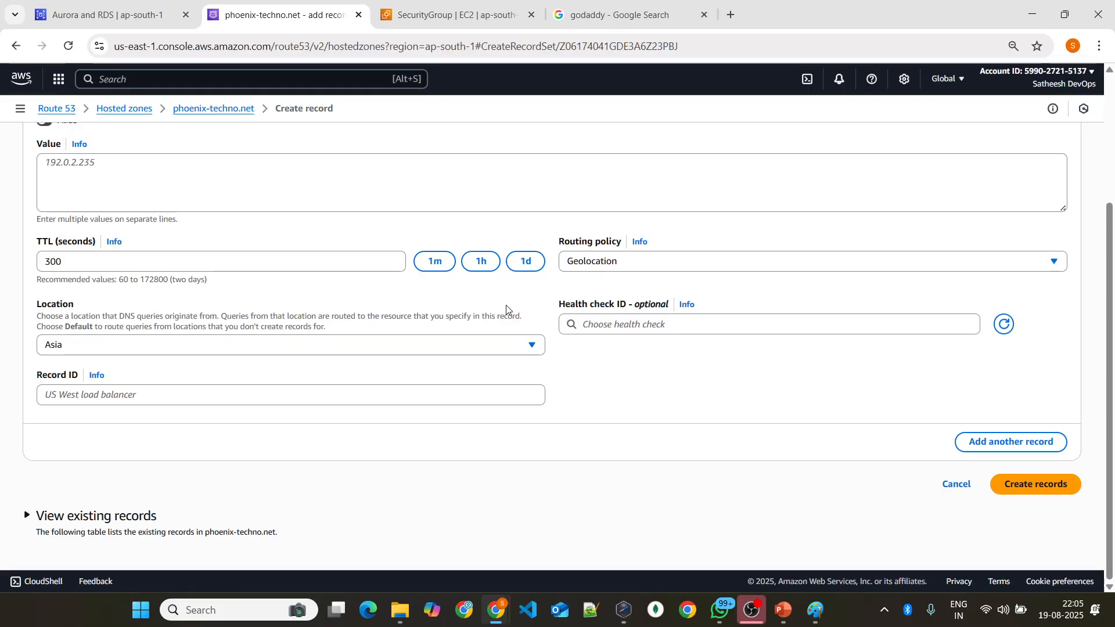
# Step: Add a second record to the form and give it the same record name, the
pyautogui.scroll(3, 261, 259)
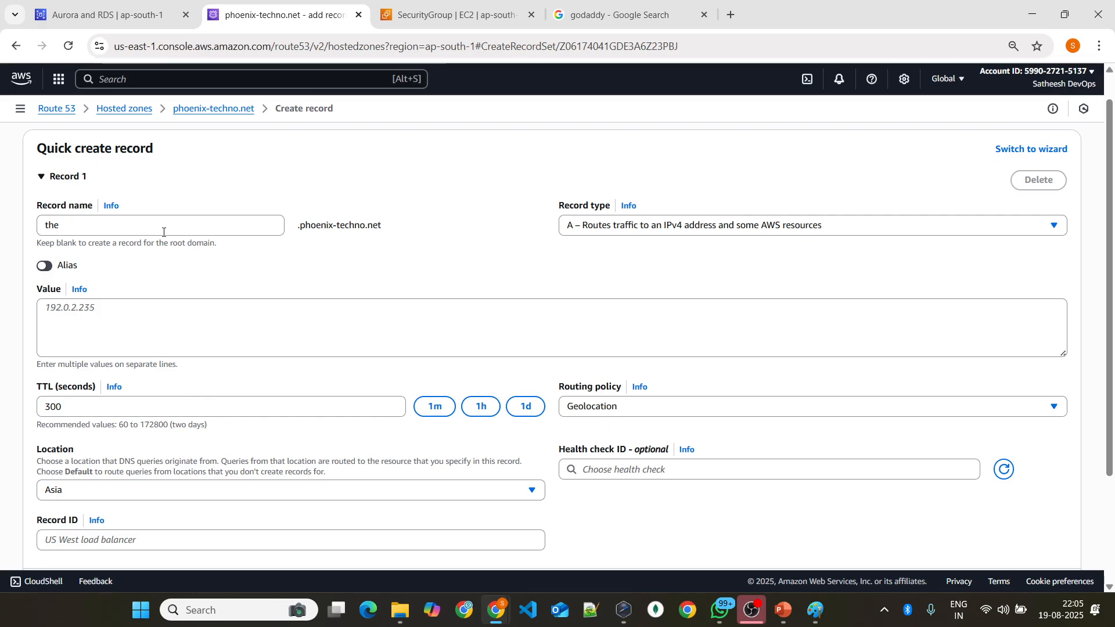
pyautogui.click(211, 315)
pyautogui.scroll(-3, 306, 302)
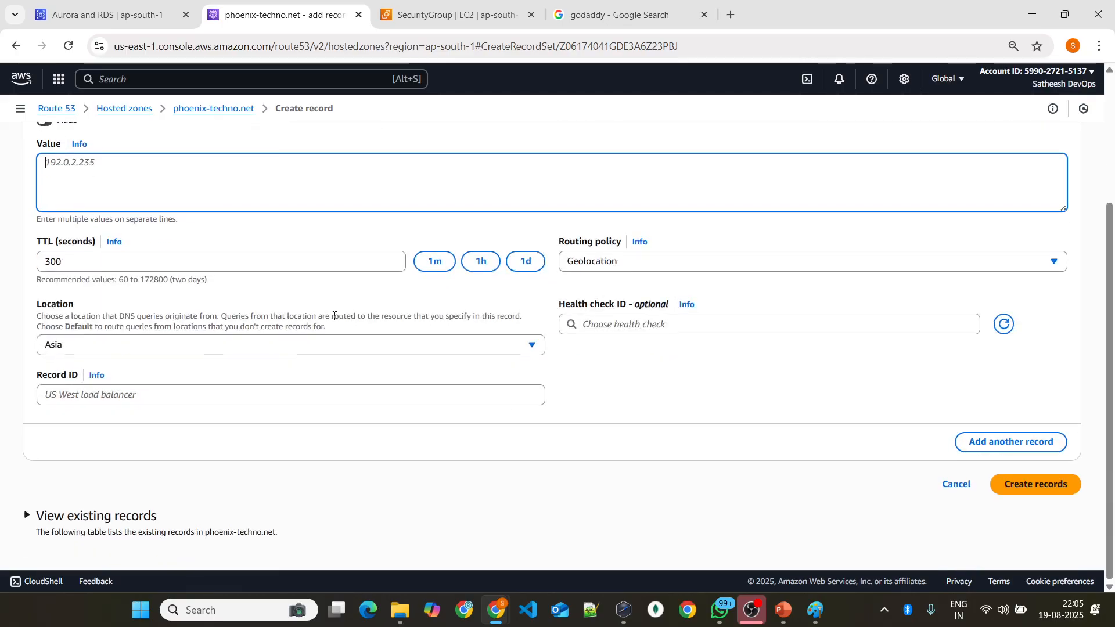
pyautogui.click(929, 443)
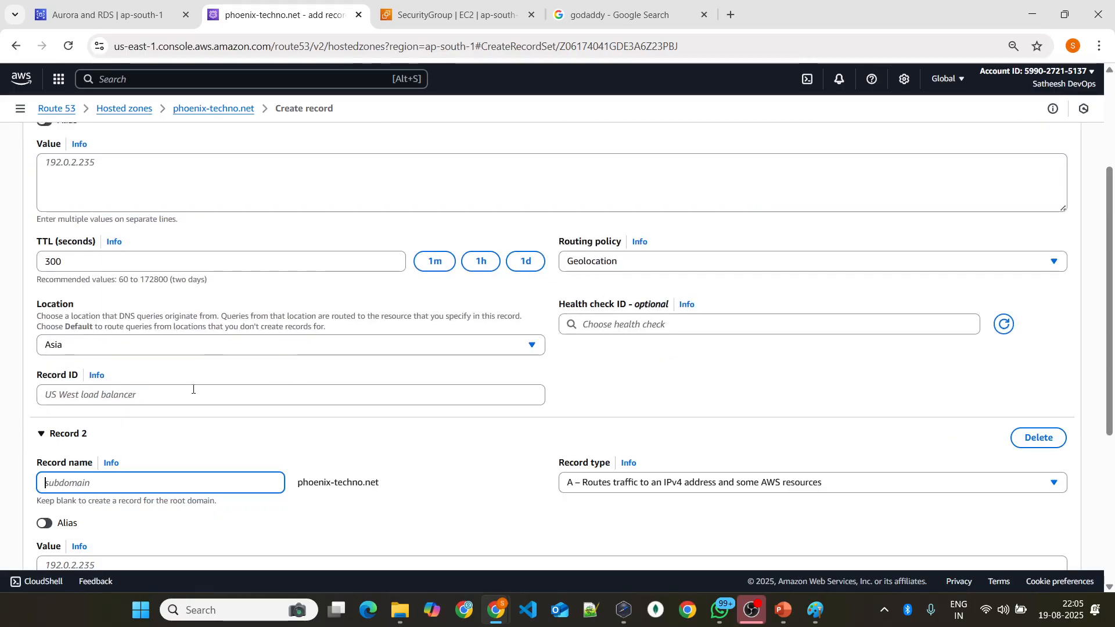
pyautogui.write('the')
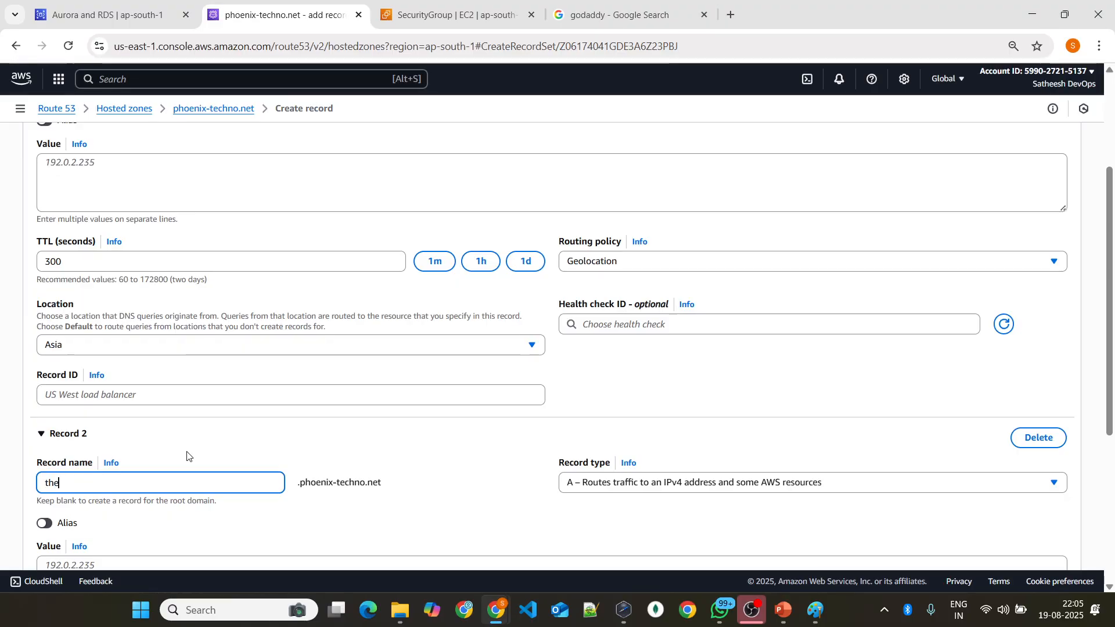
# Step: Set the second record's routing policy to Geolocation and its location to Europe
pyautogui.scroll(-5, 171, 316)
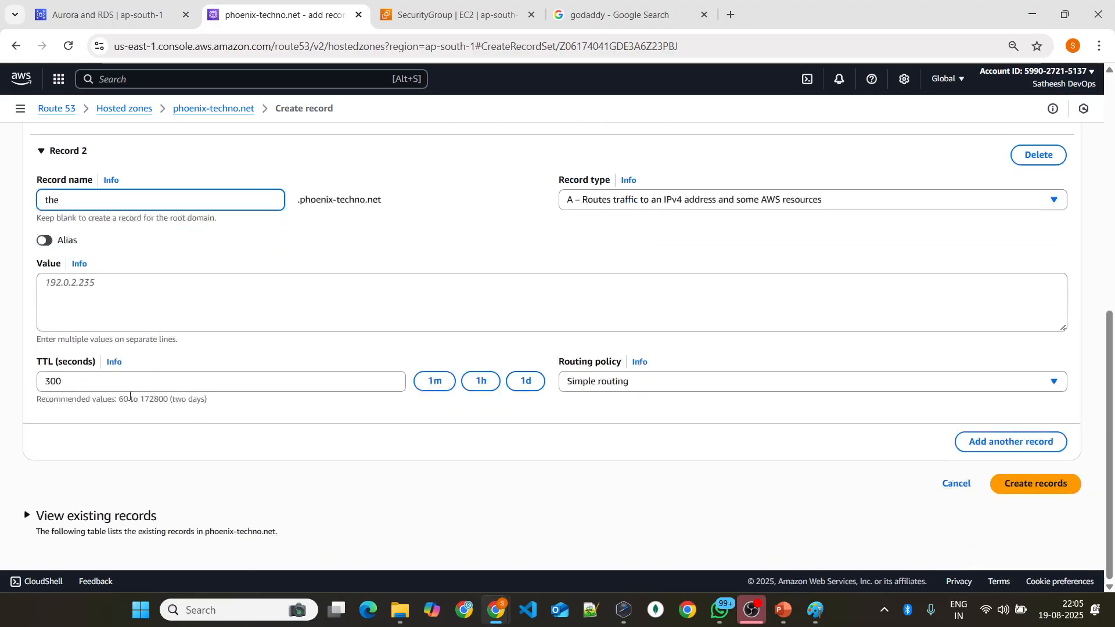
pyautogui.click(746, 381)
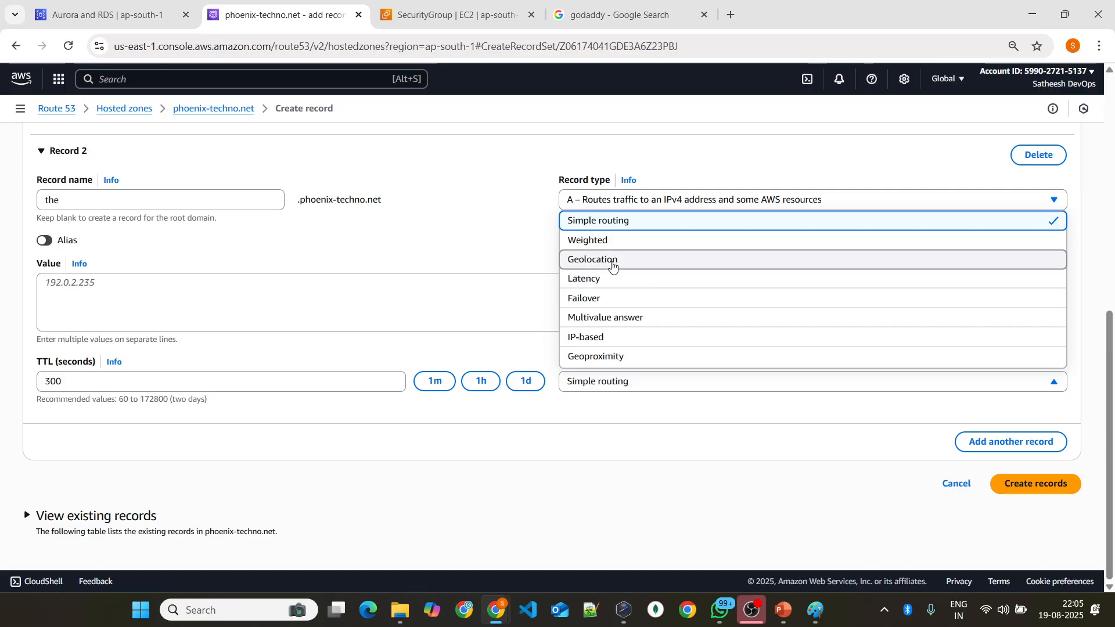
pyautogui.click(577, 259)
pyautogui.click(162, 472)
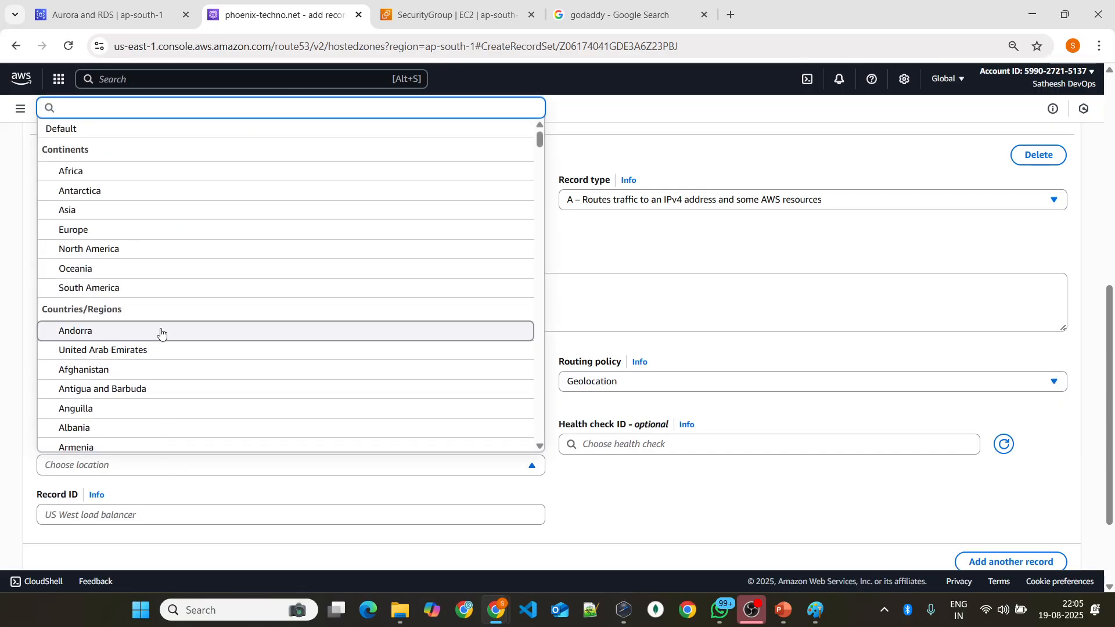
pyautogui.click(191, 234)
# Step: Examine the record name, value, and location fields of both geolocation records to compare how each continent's traffic is routed
pyautogui.scroll(2, 381, 299)
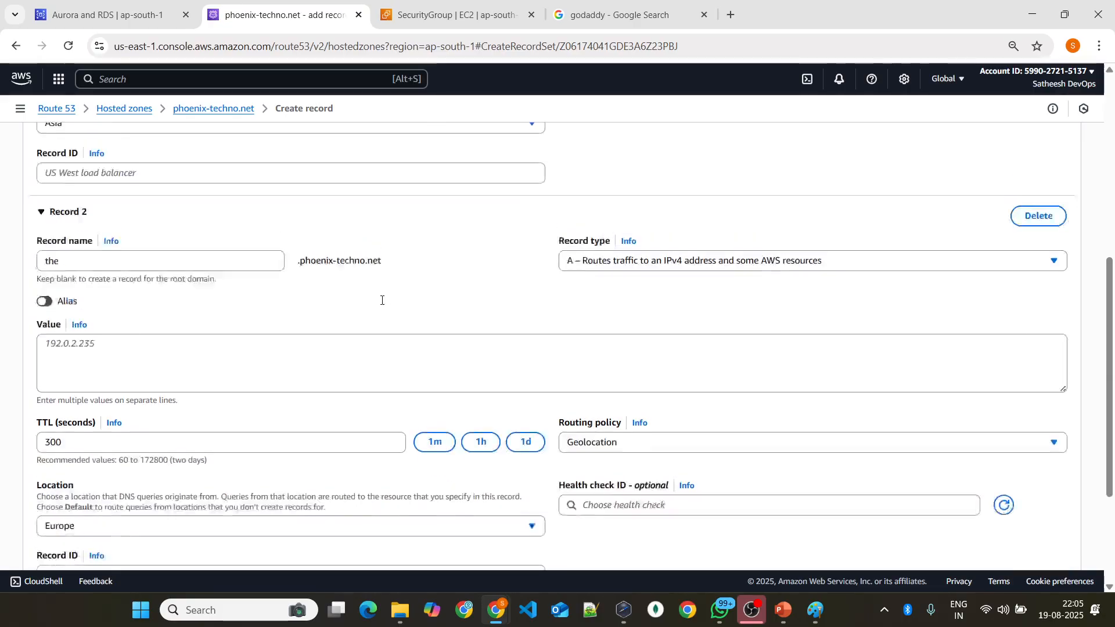
pyautogui.scroll(4, 292, 230)
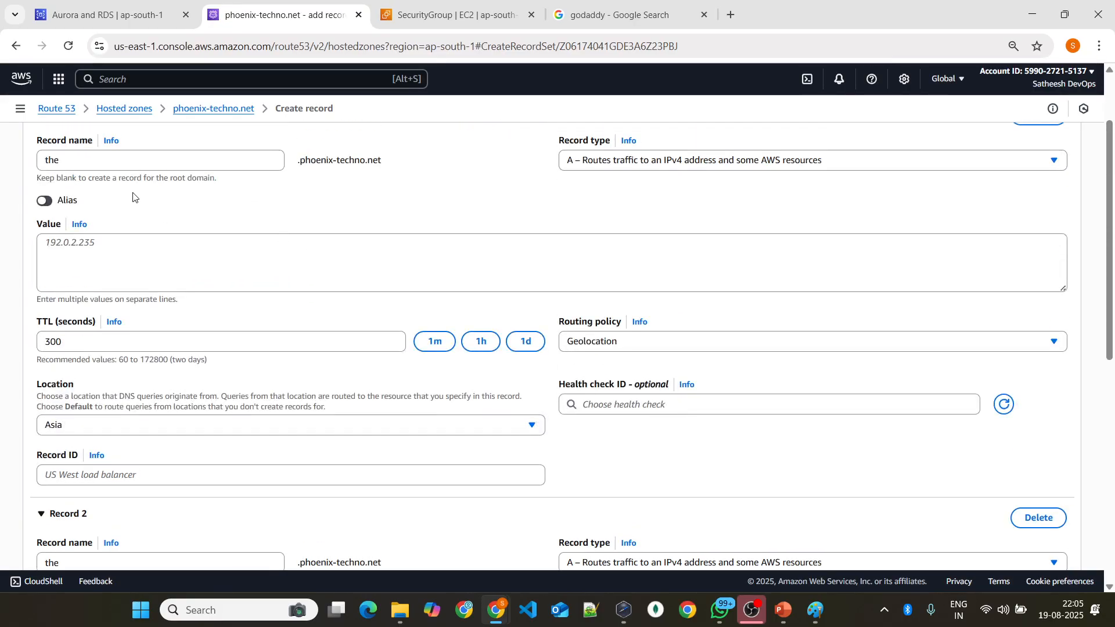
pyautogui.moveTo(44, 159); pyautogui.dragTo(74, 158)
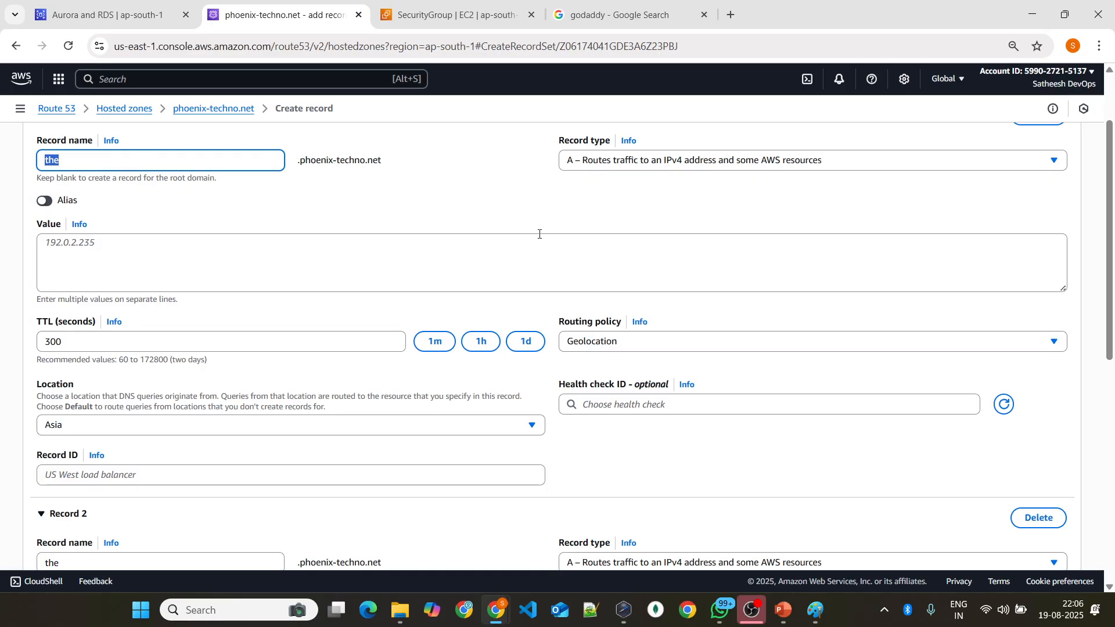
pyautogui.click(234, 252)
pyautogui.write('5')
pyautogui.press('BackSpace')
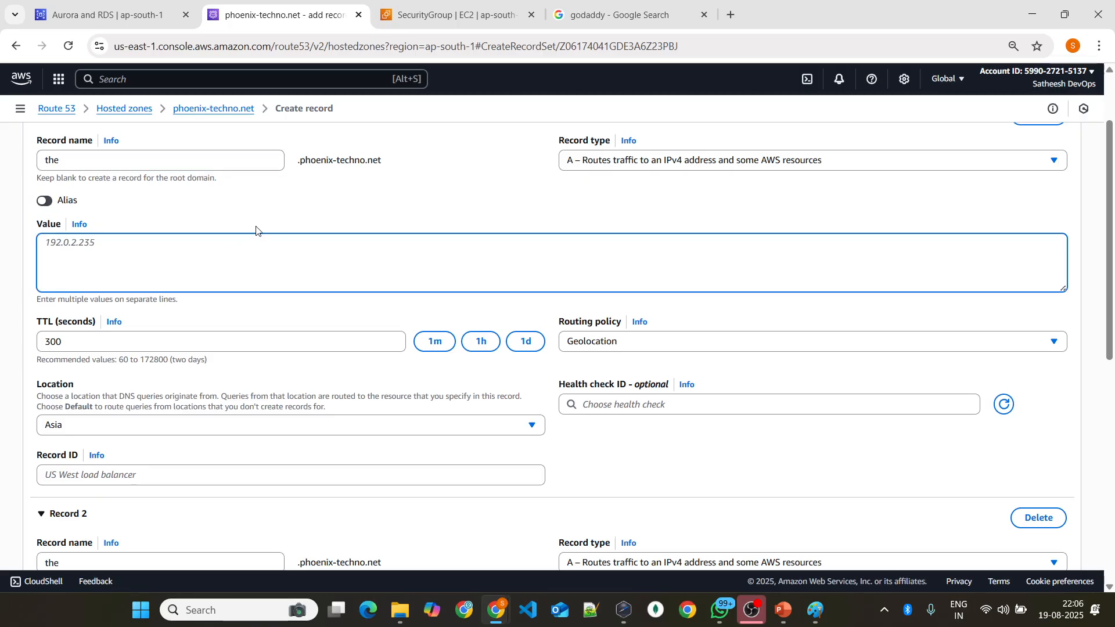
pyautogui.scroll(2, 257, 232)
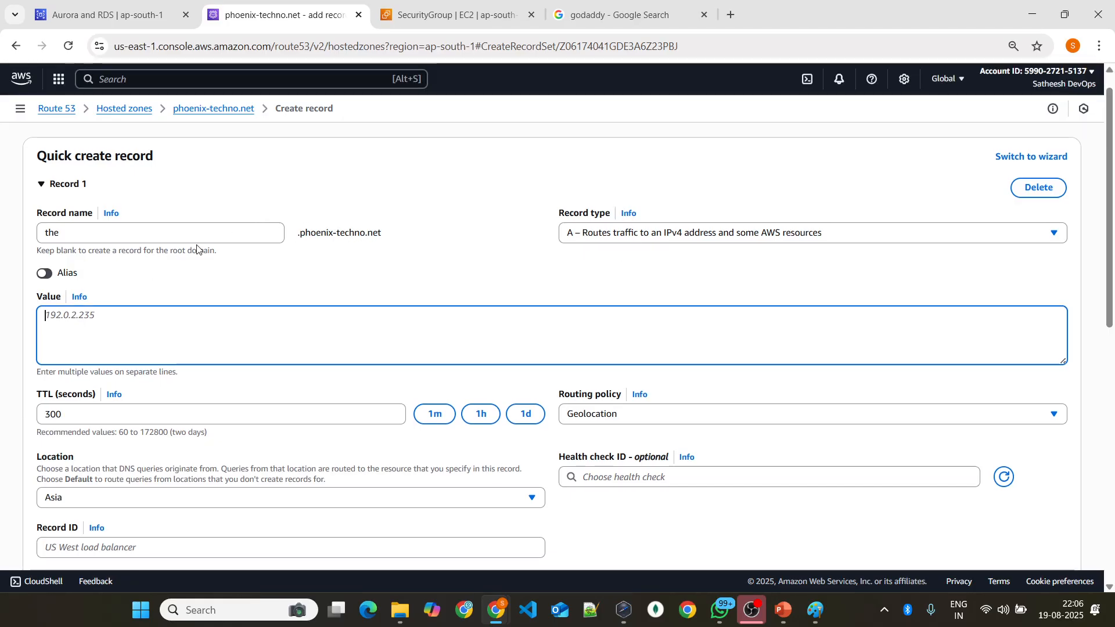
pyautogui.scroll(-3, 239, 251)
pyautogui.scroll(2, 195, 186)
pyautogui.scroll(1, 187, 226)
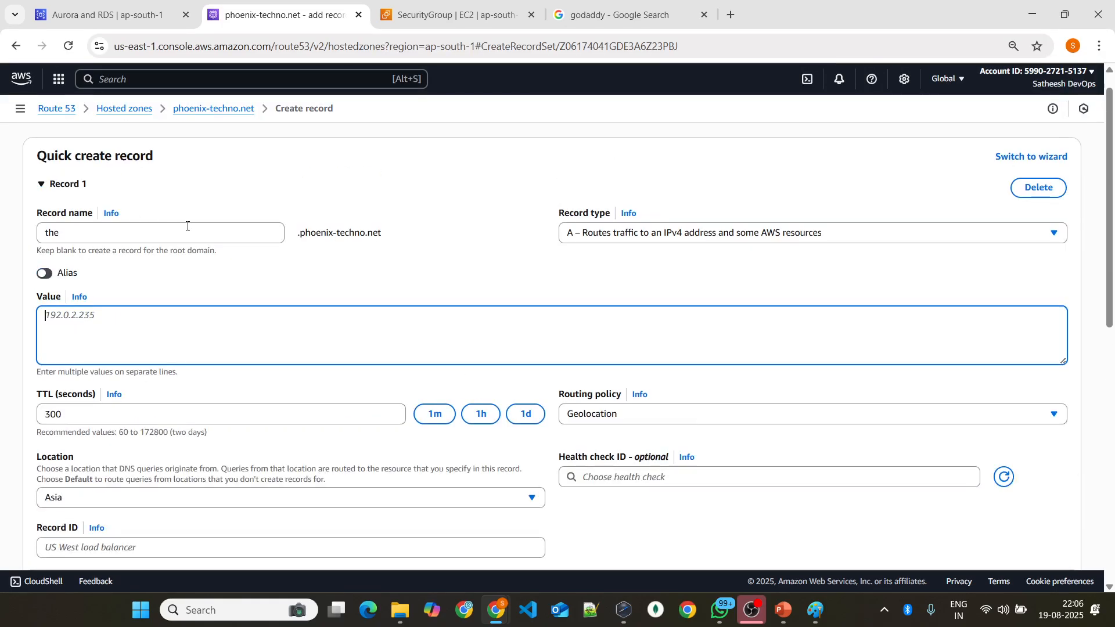
pyautogui.scroll(-2, 230, 249)
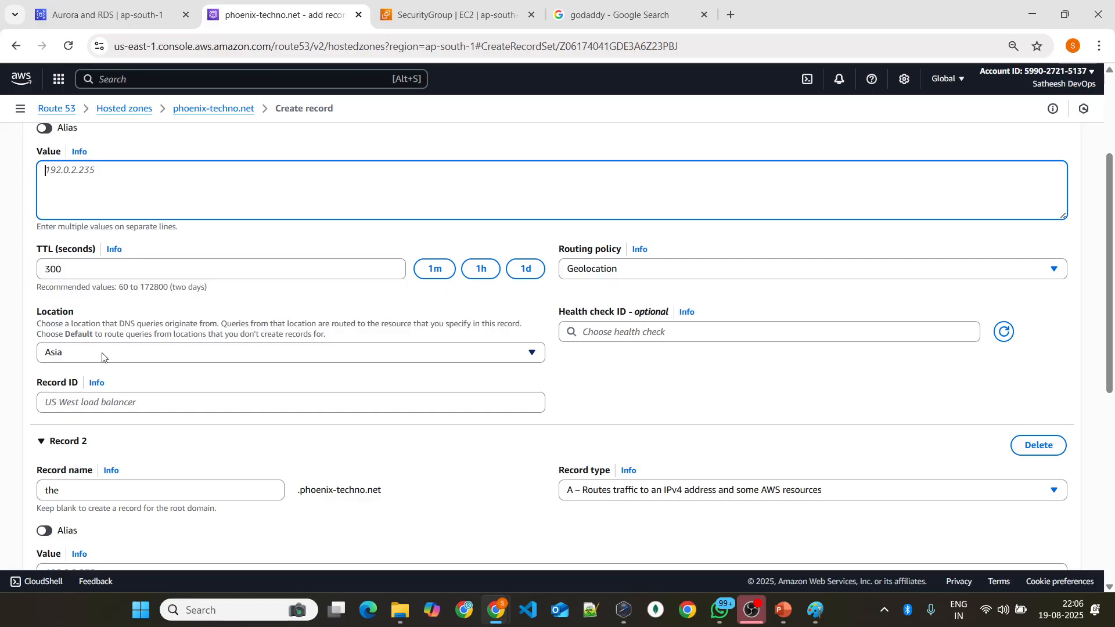
pyautogui.scroll(1, 98, 351)
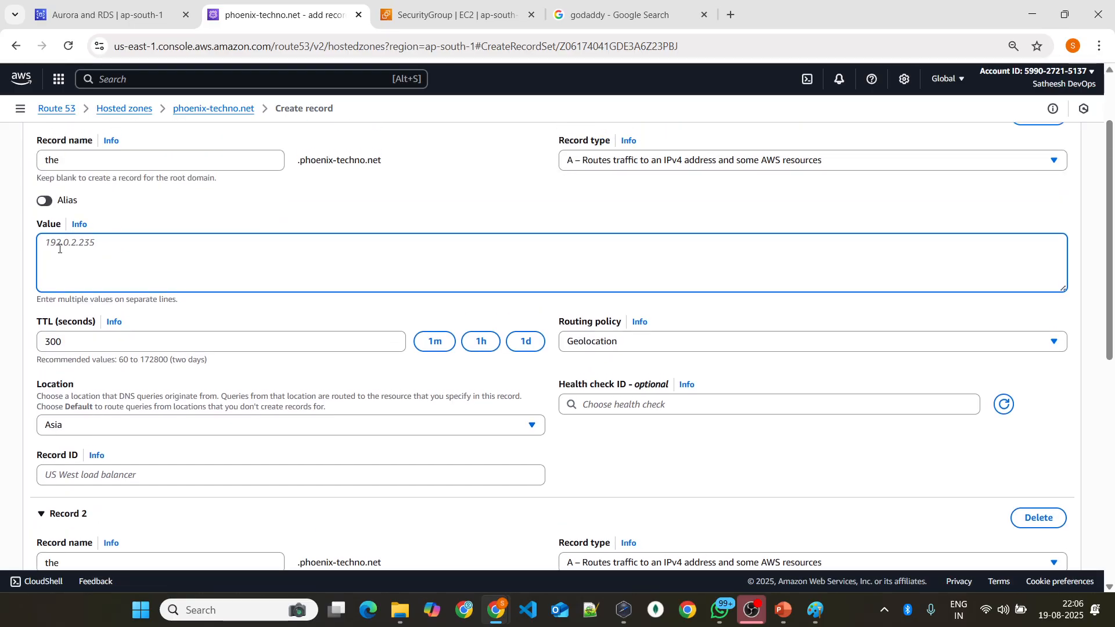
pyautogui.scroll(-4, 207, 249)
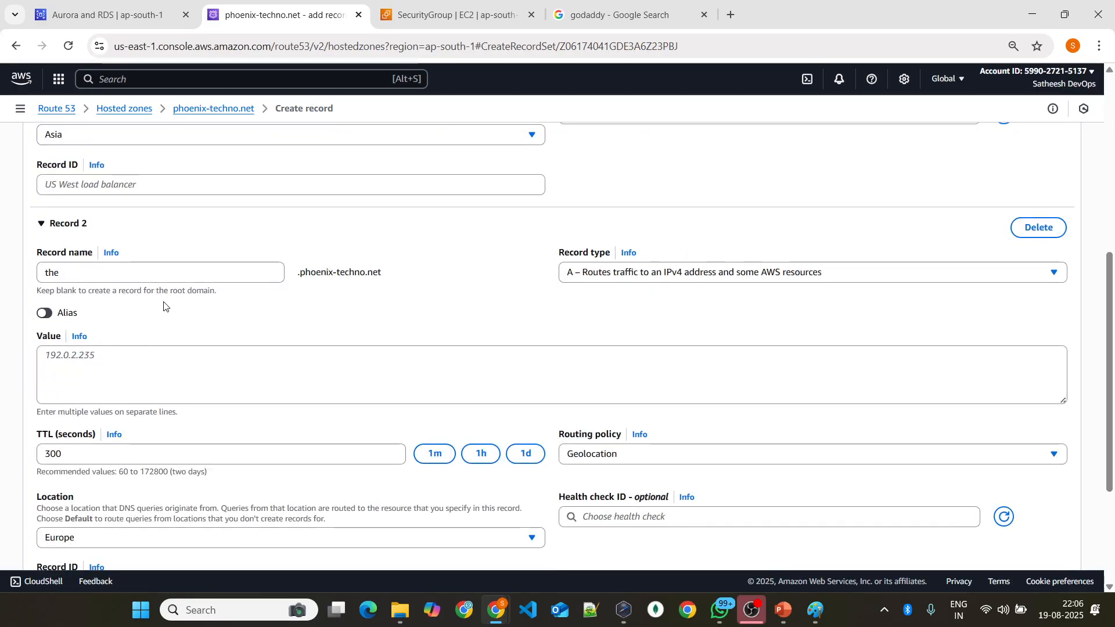
pyautogui.scroll(-2, 238, 351)
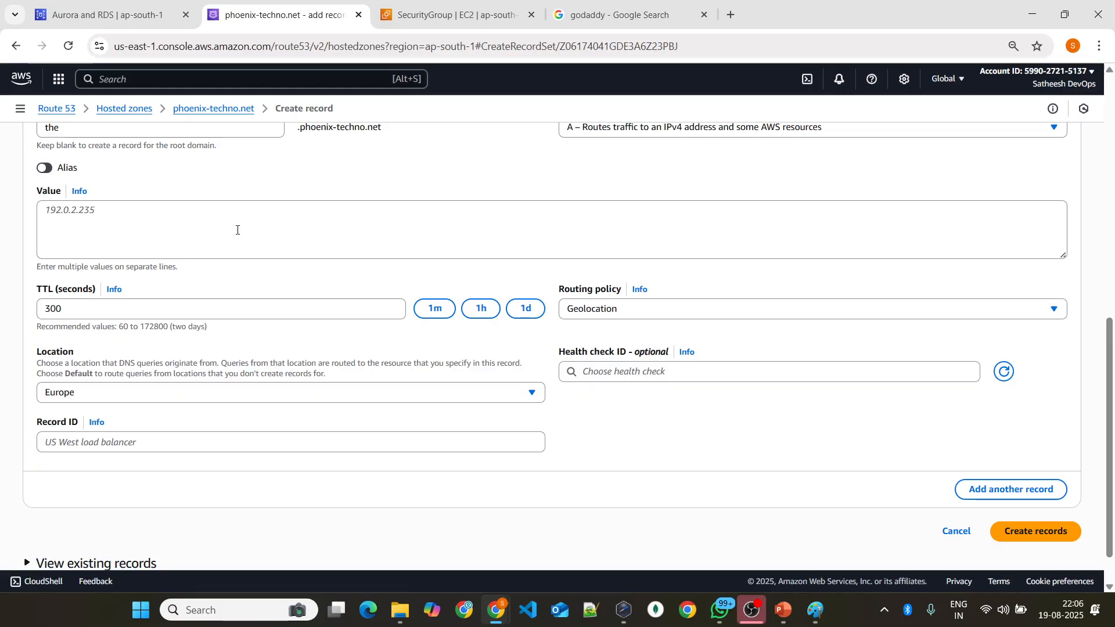
pyautogui.scroll(3, 239, 238)
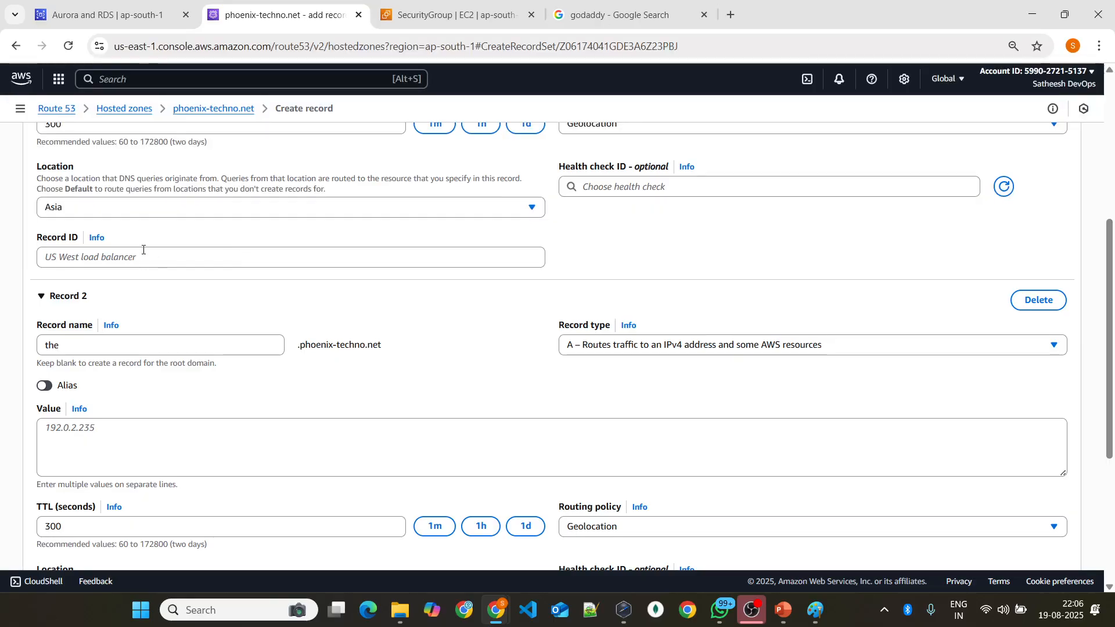
pyautogui.scroll(-3, 174, 244)
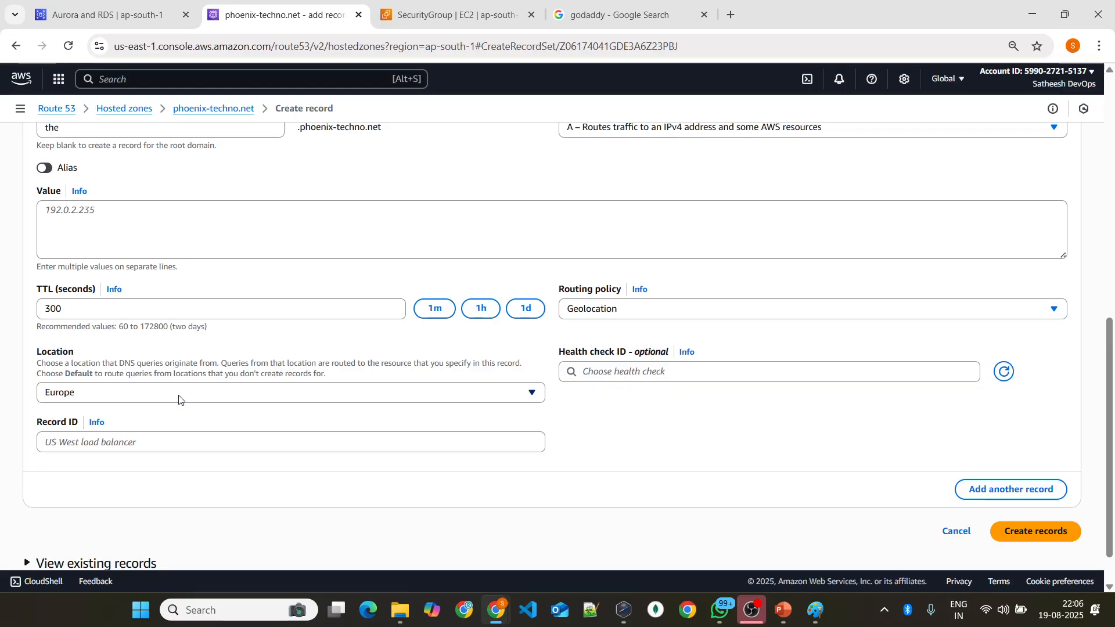
# Step: Change the routing policy of both the second and the first record to Failover
pyautogui.click(674, 318)
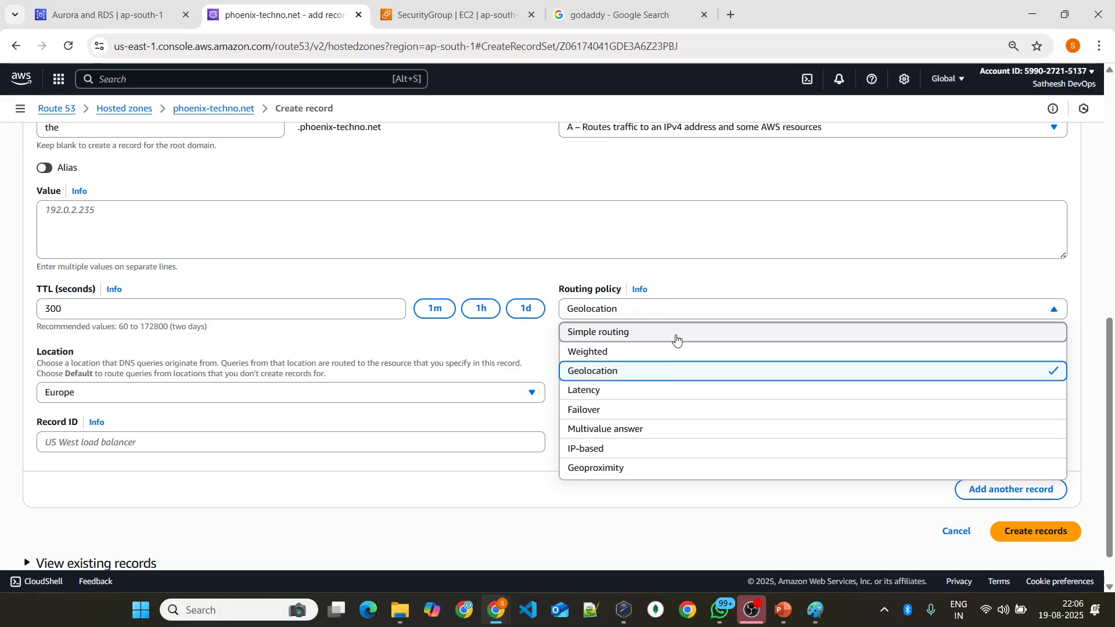
pyautogui.click(660, 410)
pyautogui.scroll(5, 567, 346)
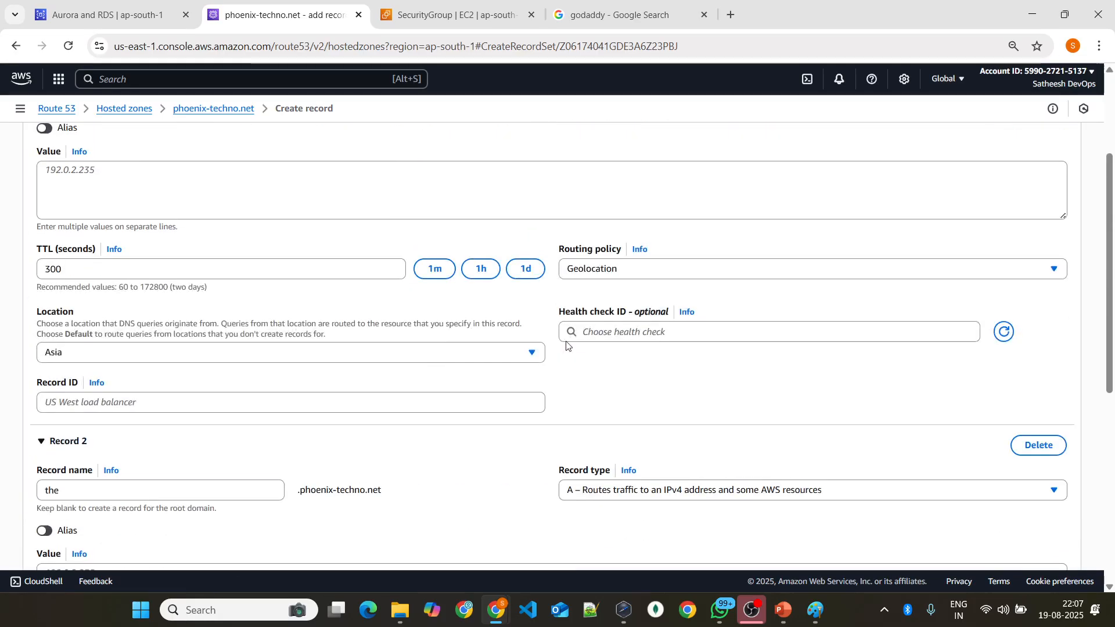
pyautogui.click(627, 272)
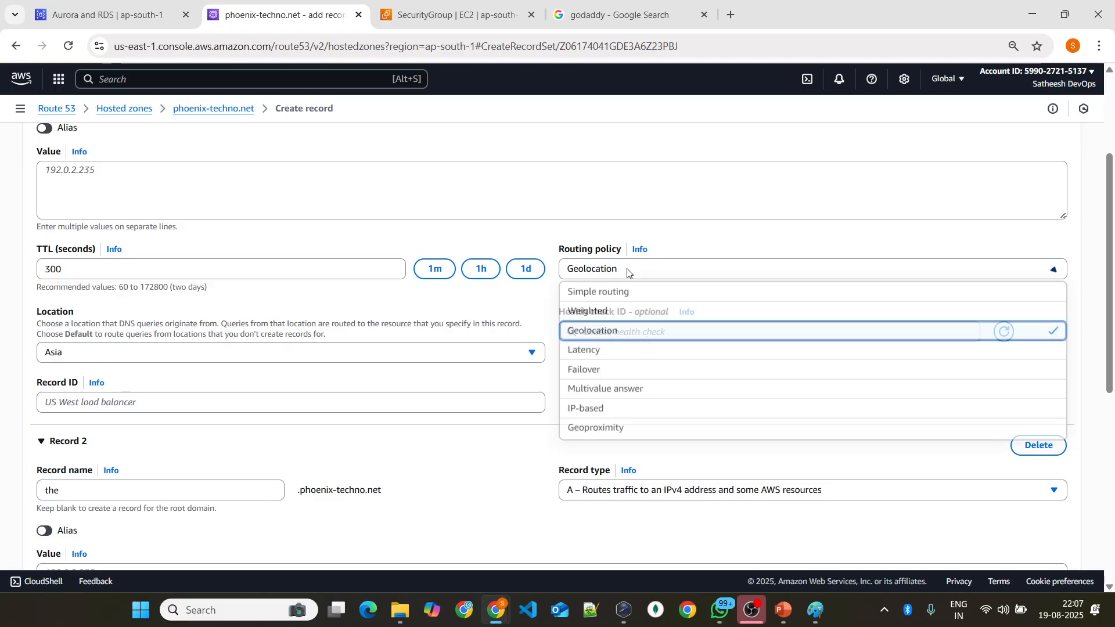
pyautogui.click(605, 369)
# Step: Set the first record's failover record type to Primary
pyautogui.scroll(1, 149, 244)
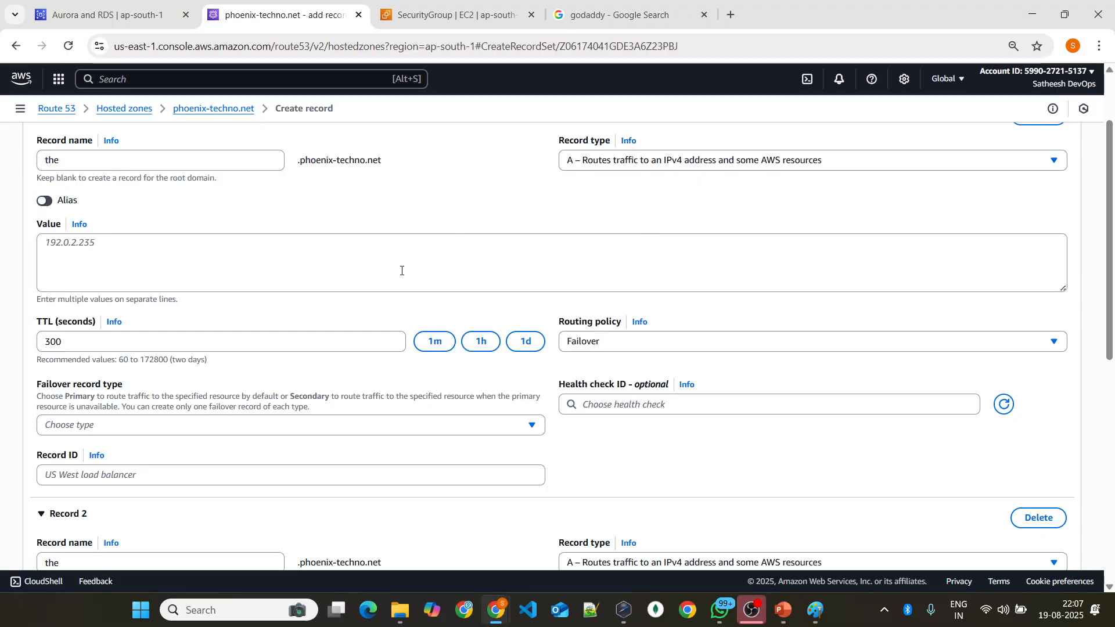
pyautogui.scroll(-7, 408, 274)
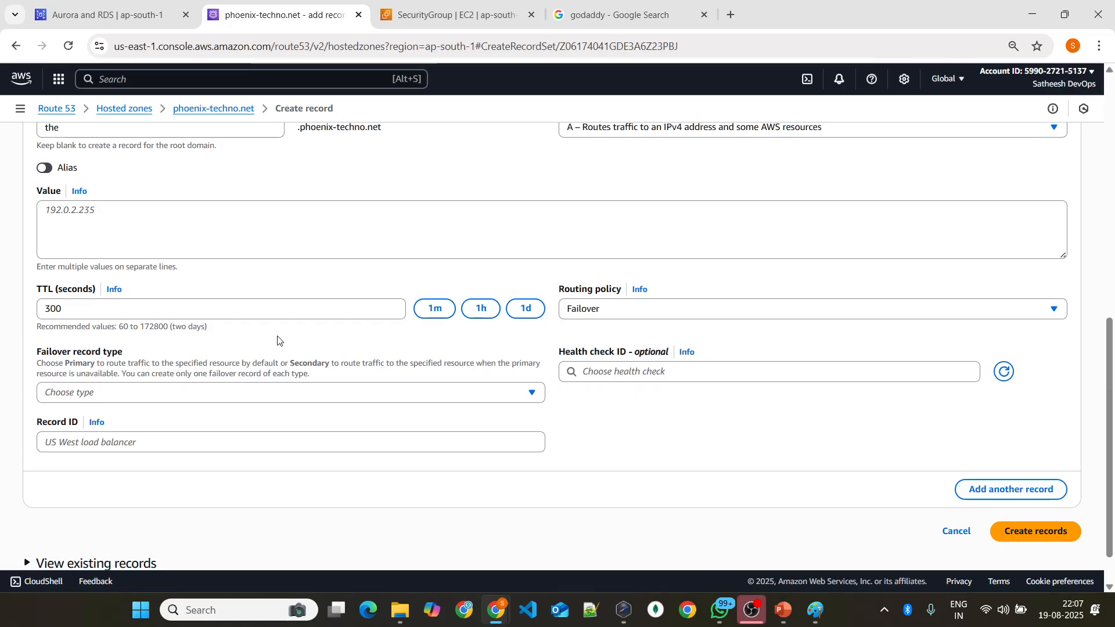
pyautogui.scroll(4, 266, 331)
pyautogui.click(157, 206)
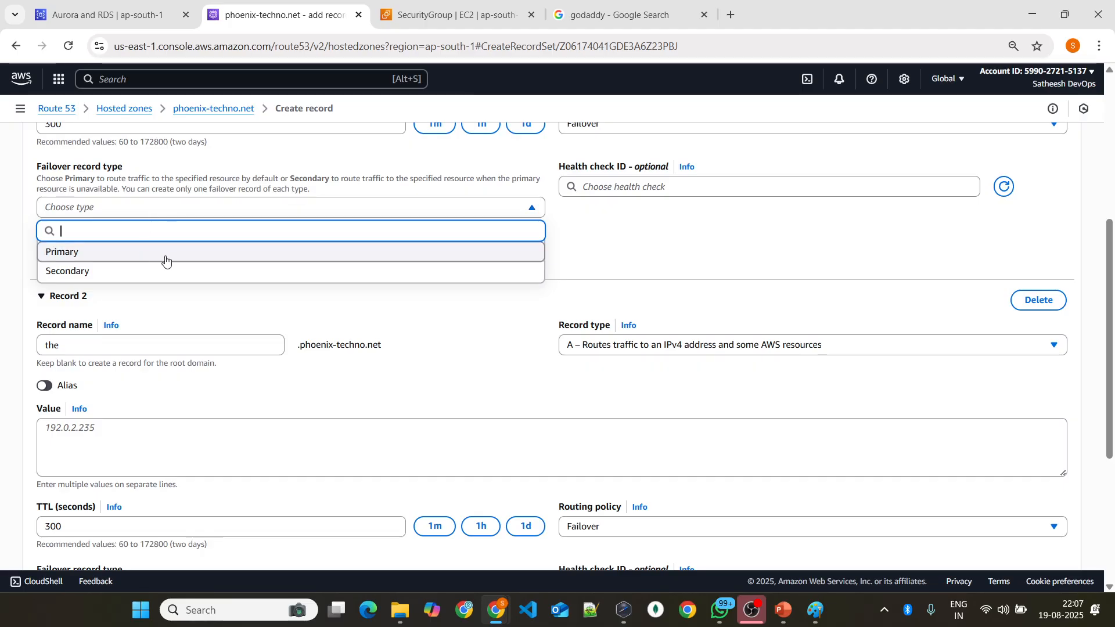
pyautogui.click(633, 259)
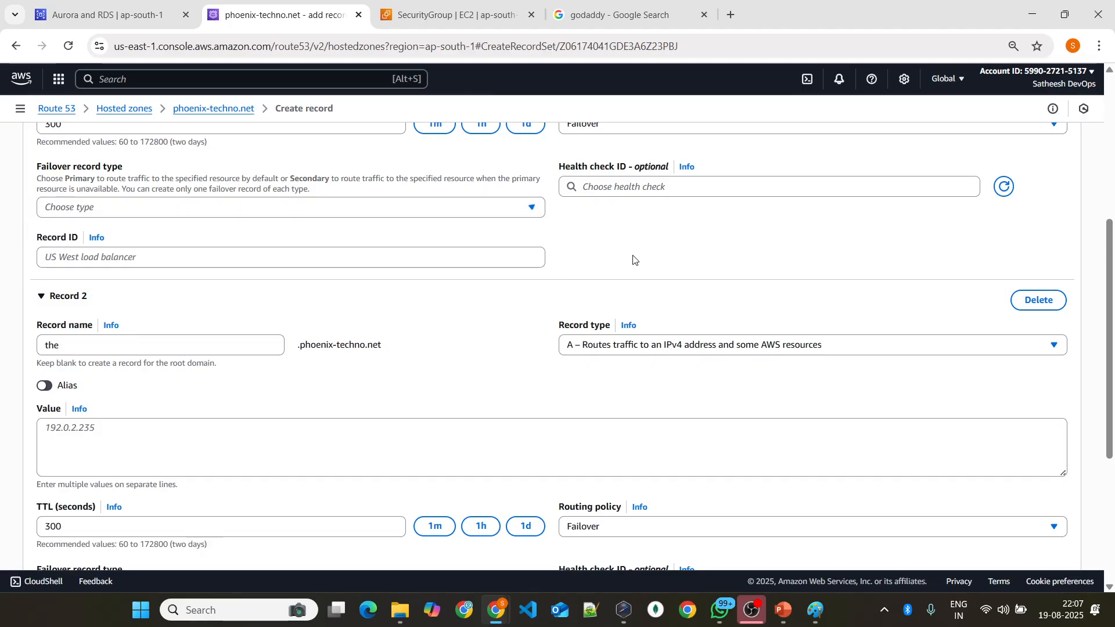
pyautogui.click(215, 212)
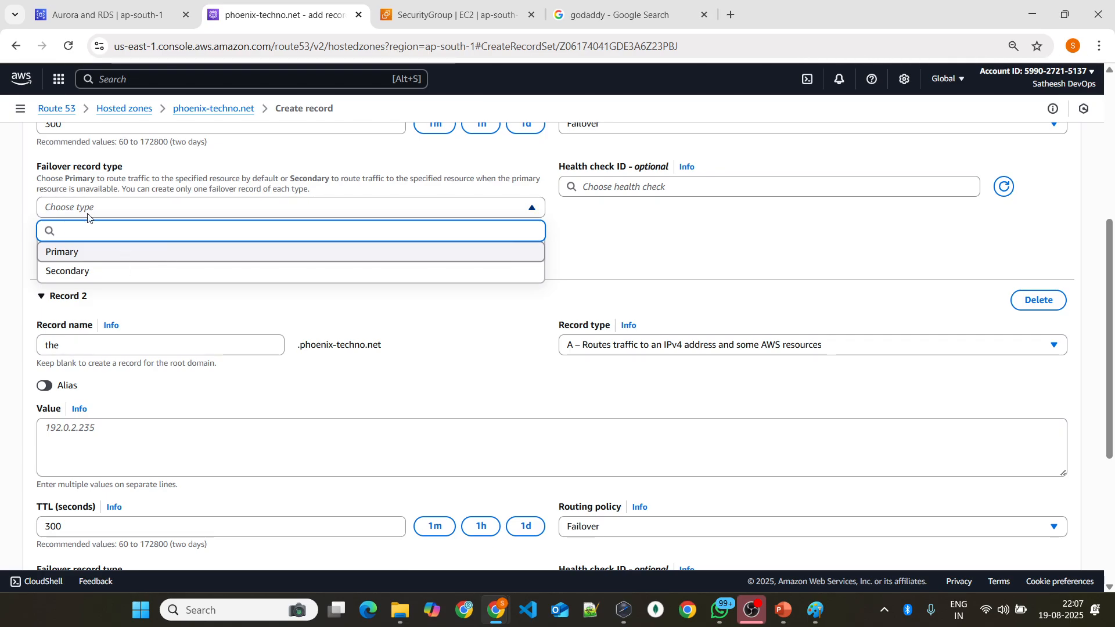
pyautogui.click(91, 254)
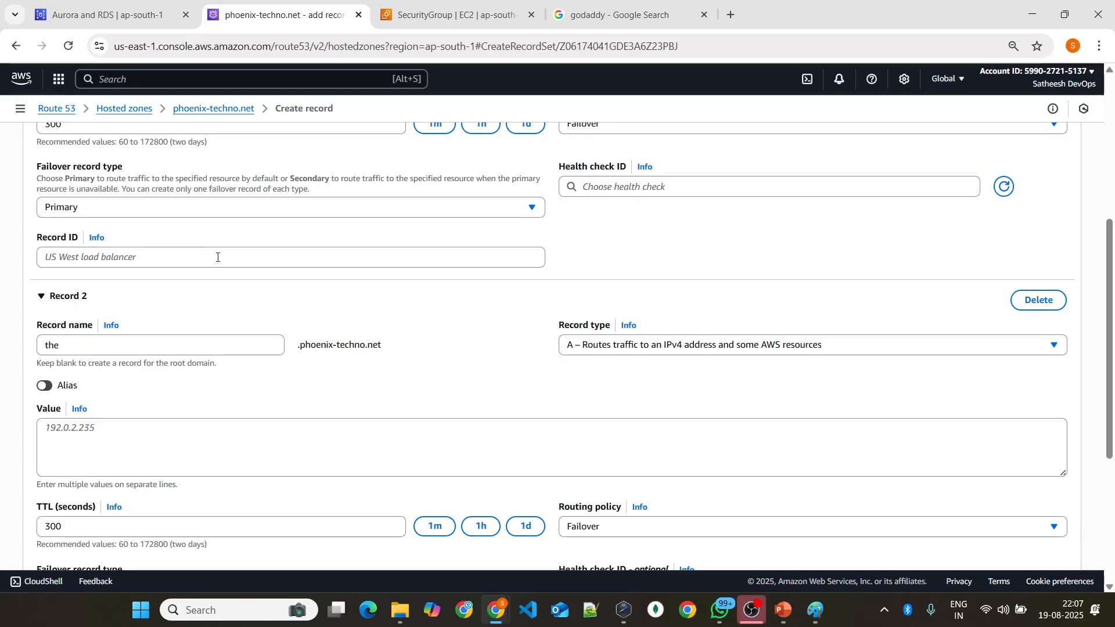
# Step: Check the first record's empty value field and look up which health checks can be assigned to it
pyautogui.scroll(5, 223, 259)
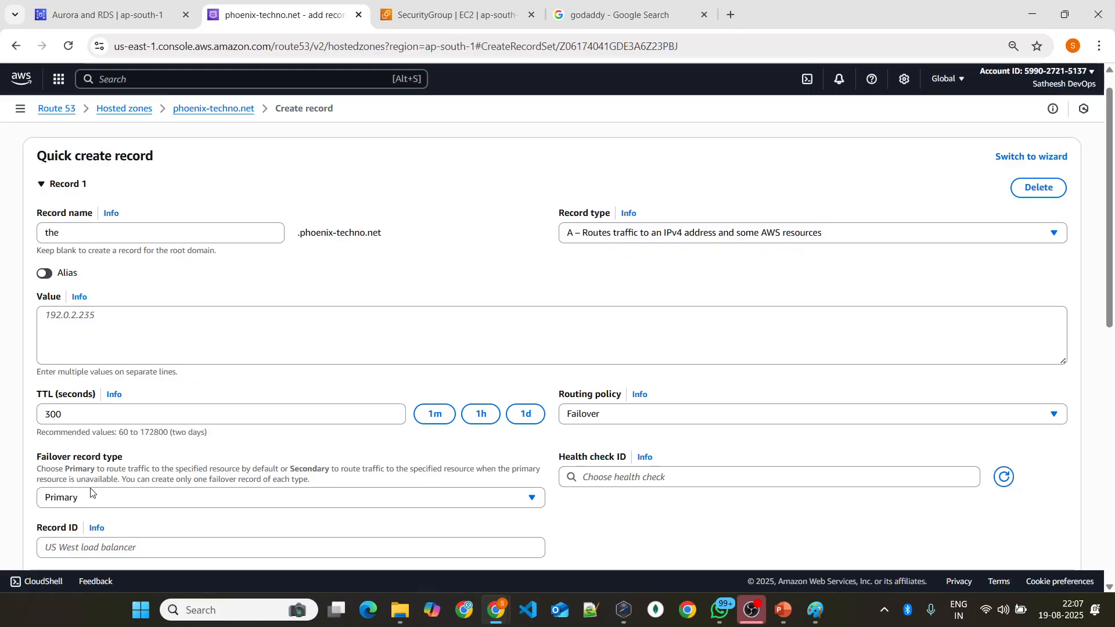
pyautogui.click(127, 323)
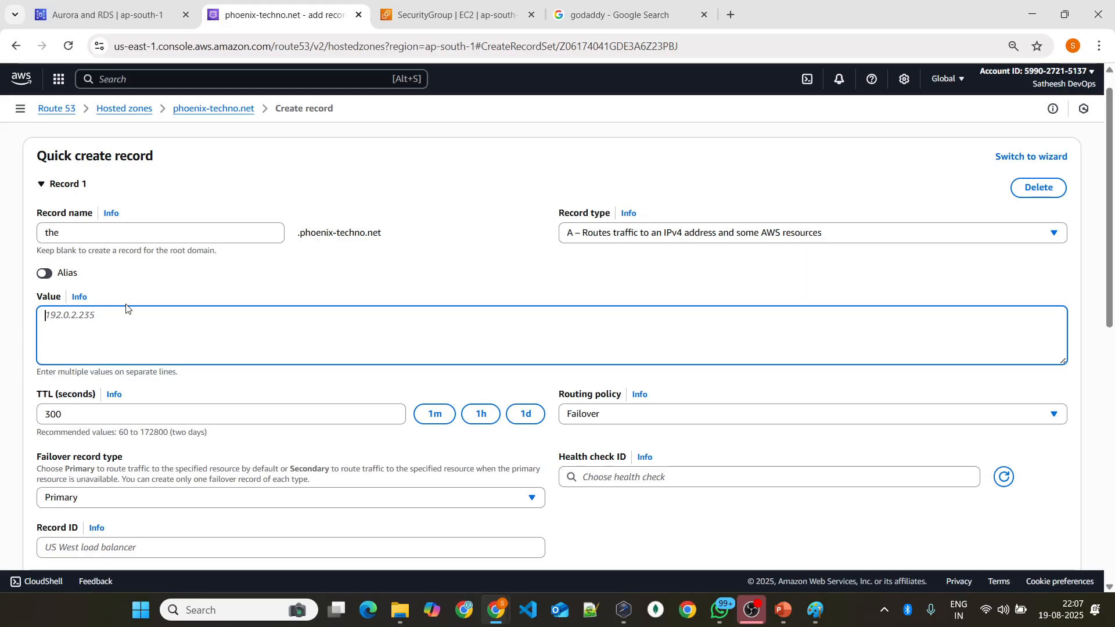
pyautogui.scroll(-5, 256, 333)
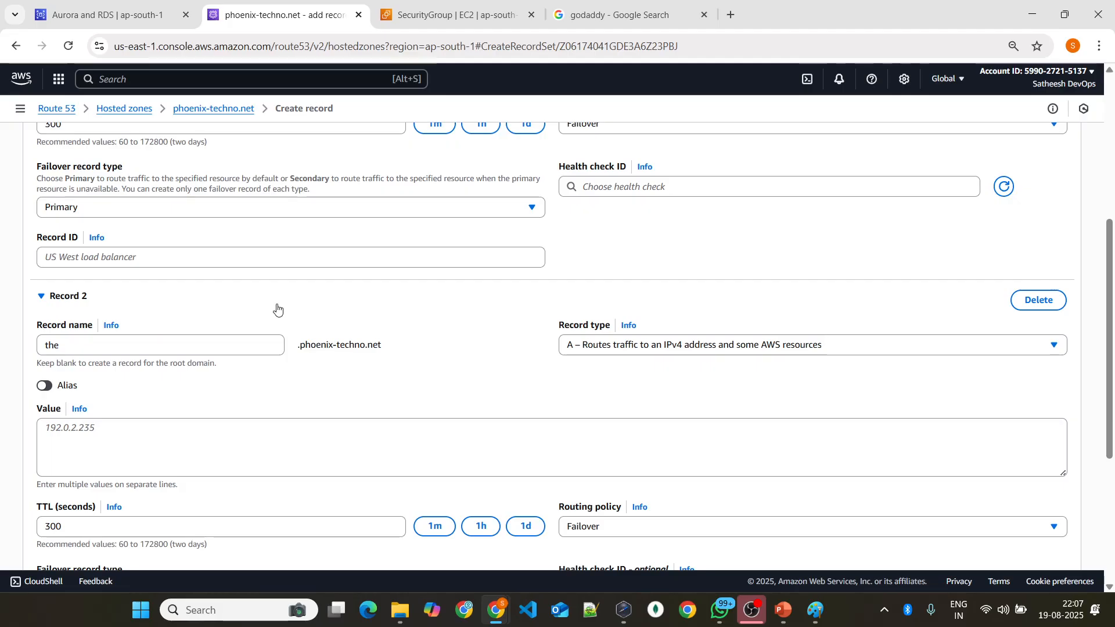
pyautogui.scroll(1, 277, 310)
pyautogui.click(604, 263)
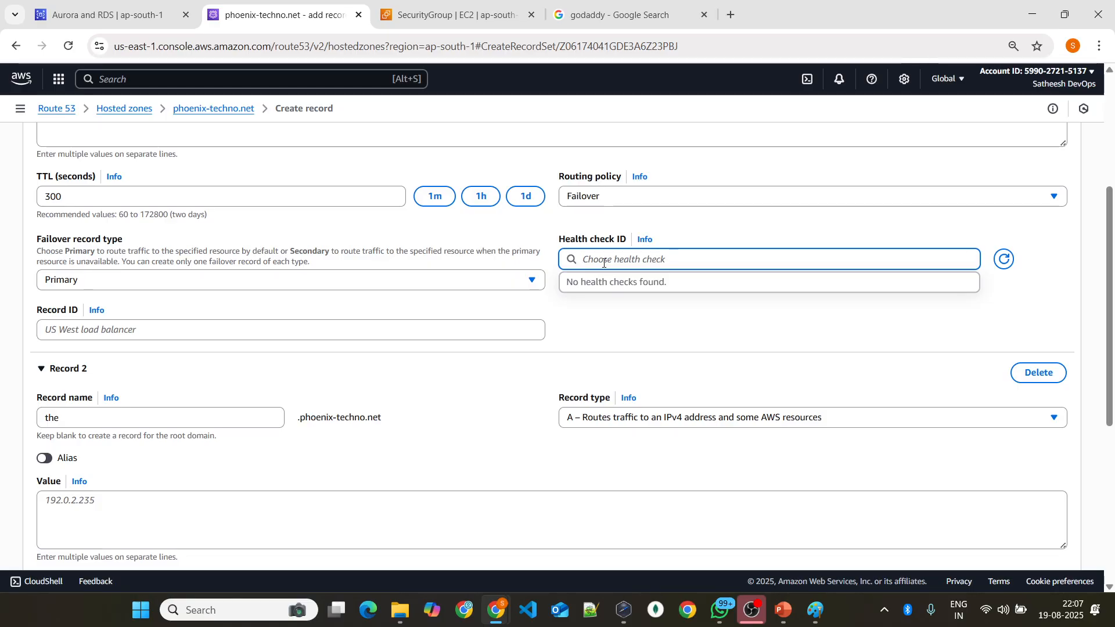
pyautogui.scroll(3, 154, 237)
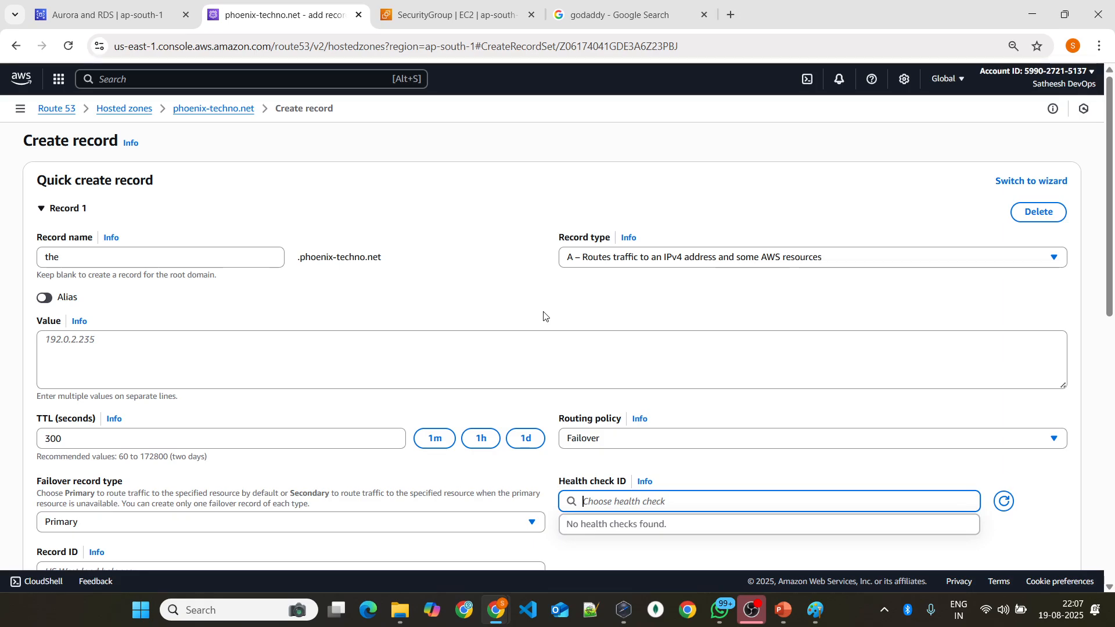
# Step: Set the second record's failover record type to Secondary
pyautogui.scroll(-2, 214, 303)
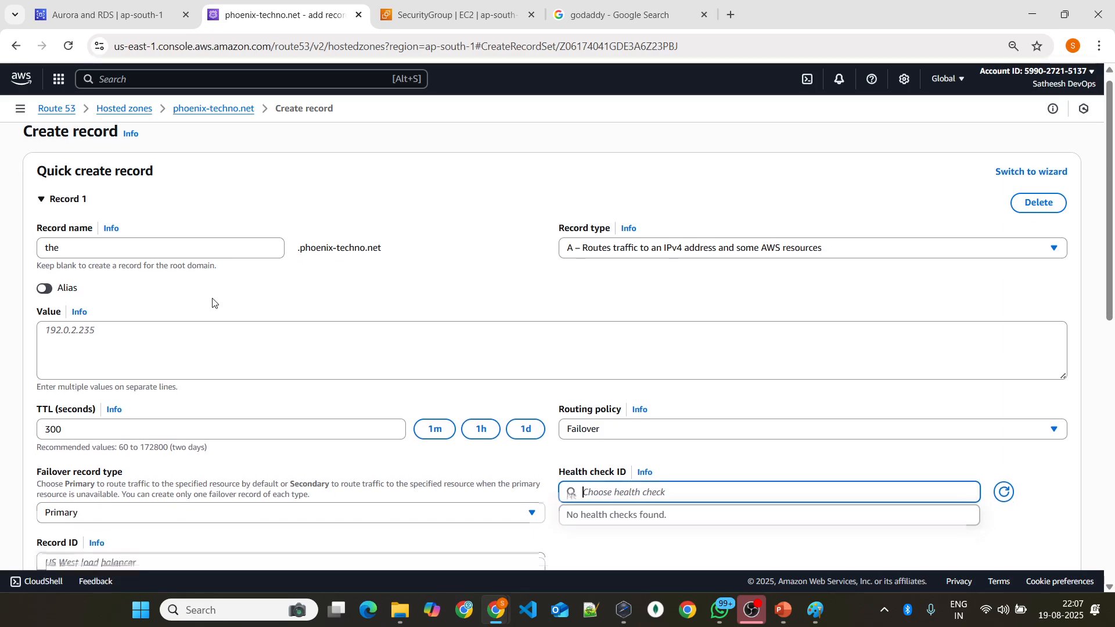
pyautogui.scroll(-4, 268, 284)
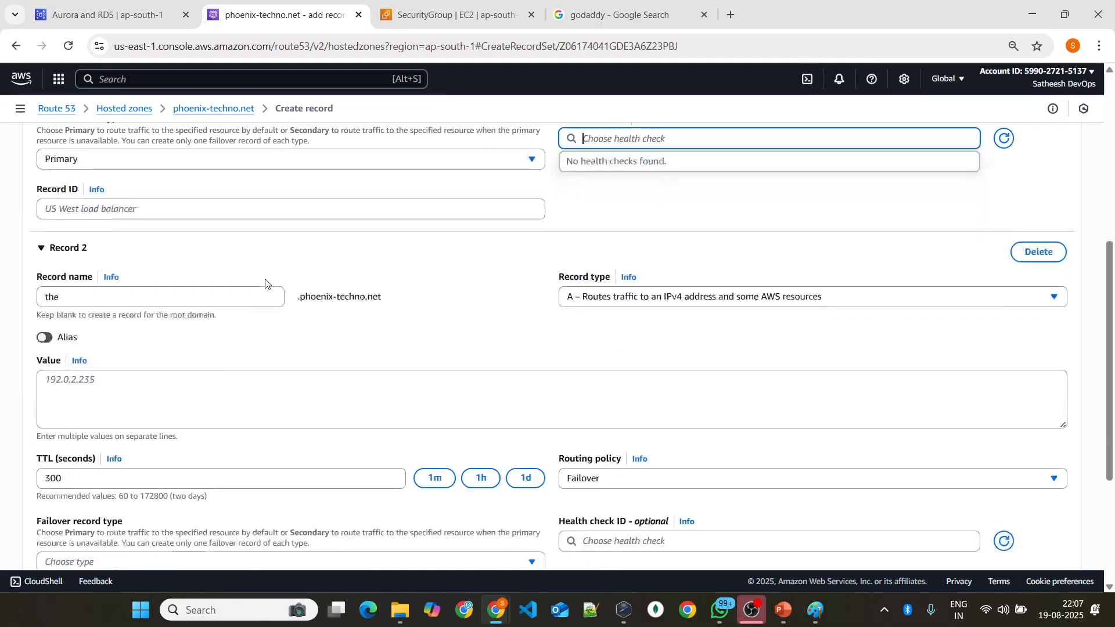
pyautogui.scroll(-4, 229, 290)
pyautogui.click(114, 347)
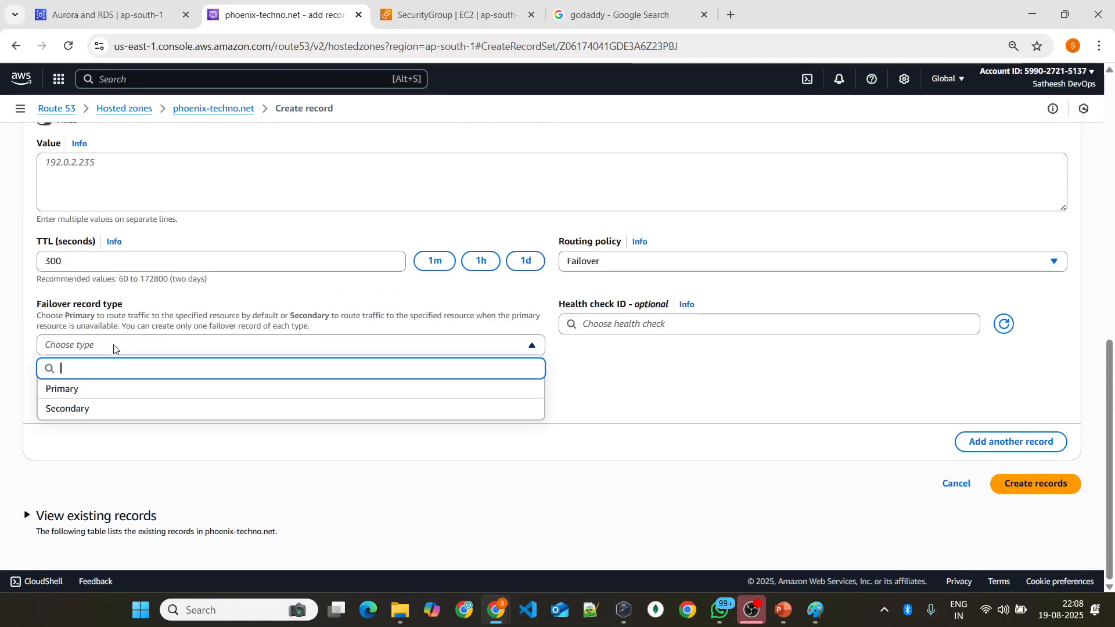
pyautogui.click(90, 409)
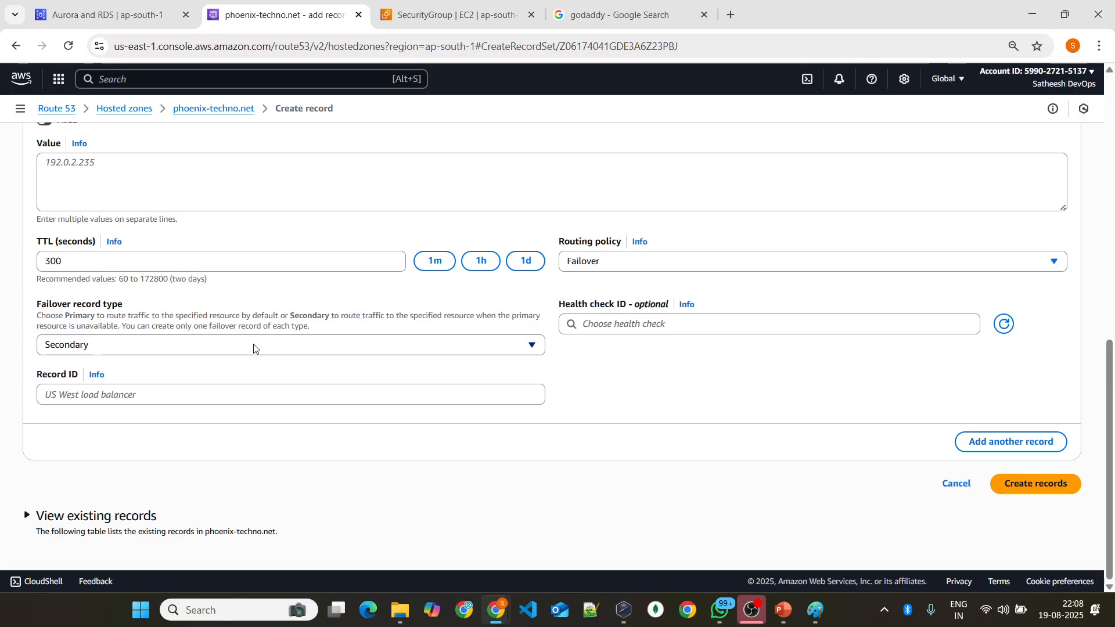
# Step: Enter 85.36.84.62 as the value of the primary failover record
pyautogui.scroll(5, 140, 377)
pyautogui.scroll(5, 160, 360)
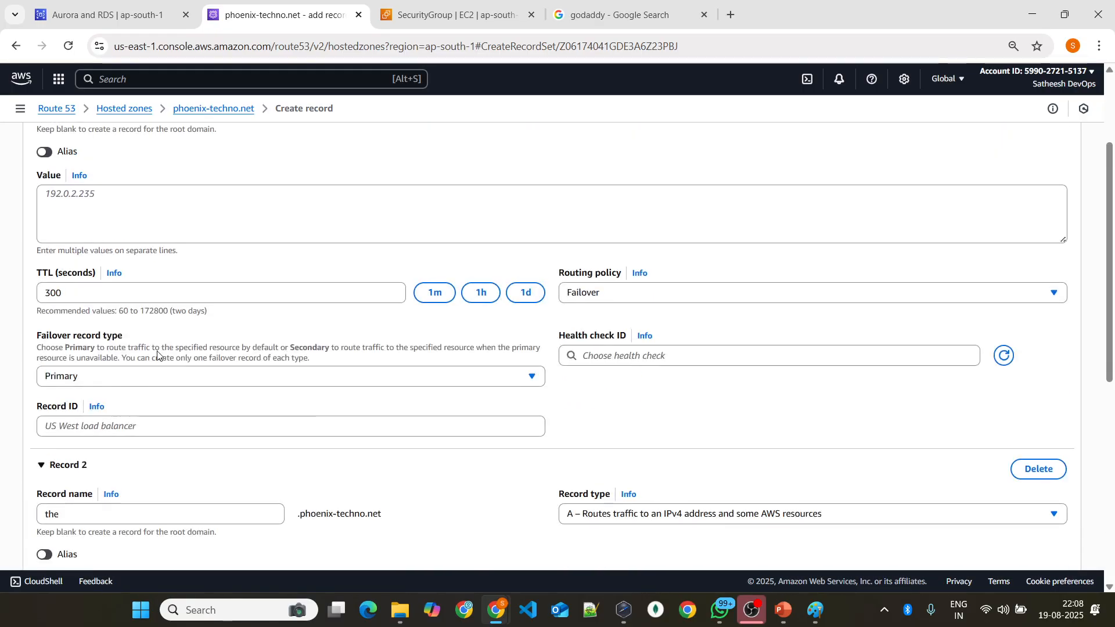
pyautogui.scroll(-5, 344, 259)
pyautogui.scroll(5, 340, 271)
pyautogui.click(113, 363)
pyautogui.write('85.36.84.62')
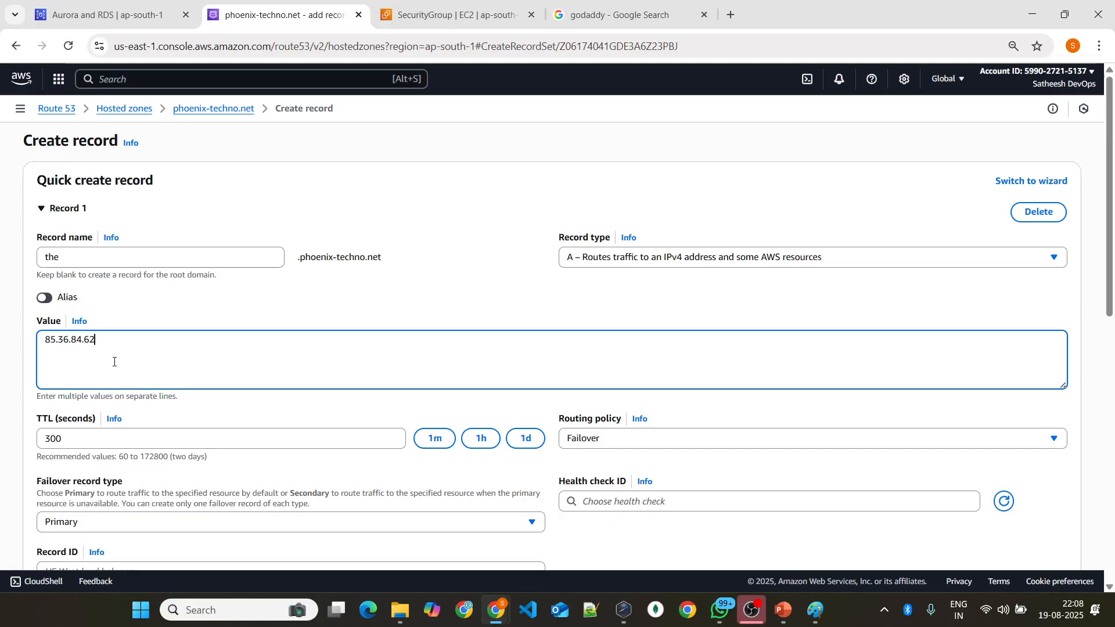
# Step: Enter 19.54.87.32 as the value of the secondary failover record
pyautogui.scroll(-9, 116, 360)
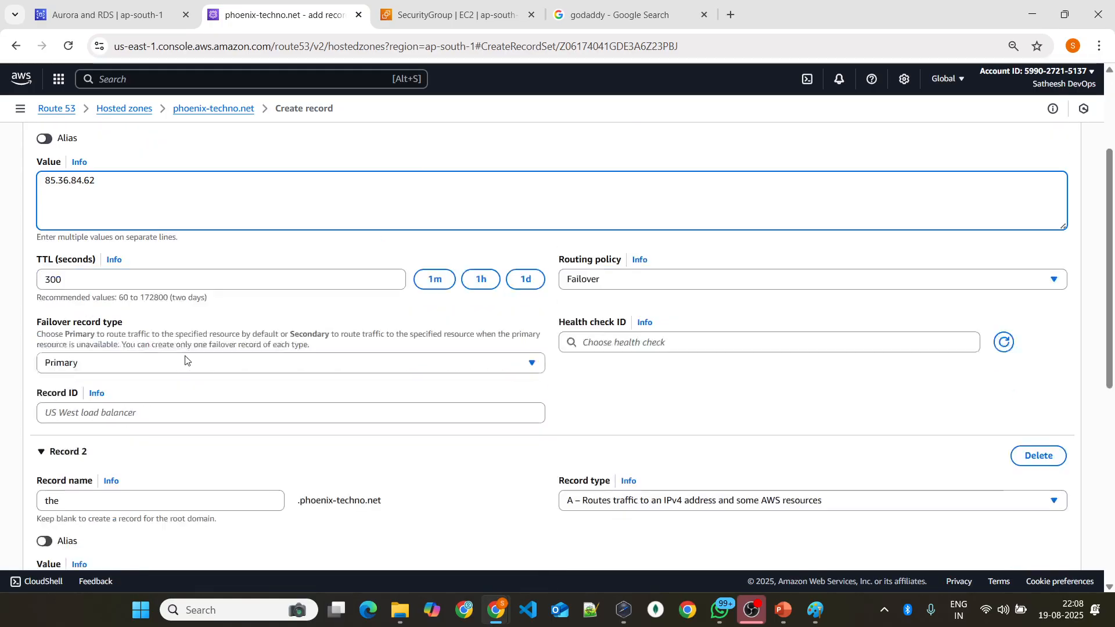
pyautogui.scroll(3, 74, 299)
pyautogui.click(67, 403)
pyautogui.write('19.54.87.32')
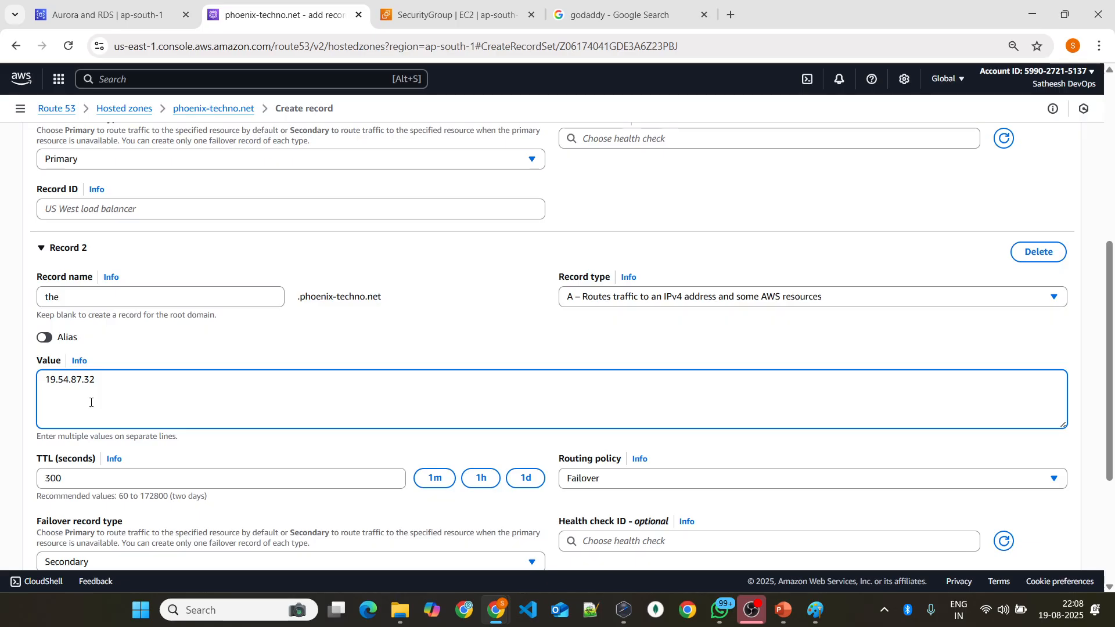
pyautogui.scroll(-3, 279, 363)
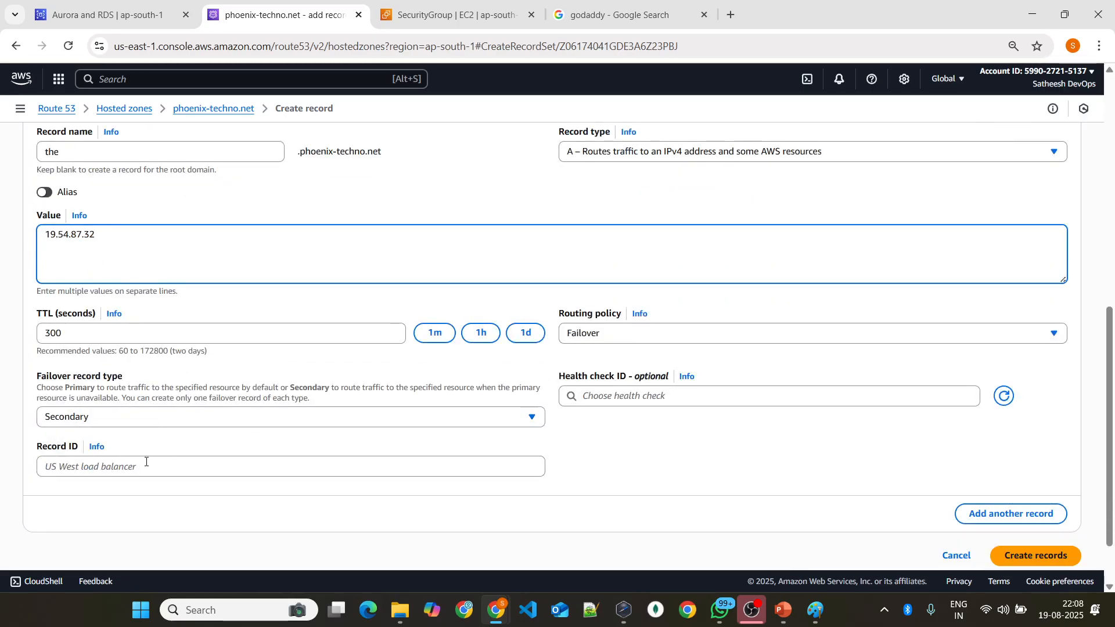
# Step: Give the primary failover record the record ID us-east
pyautogui.scroll(4, 116, 465)
pyautogui.click(126, 281)
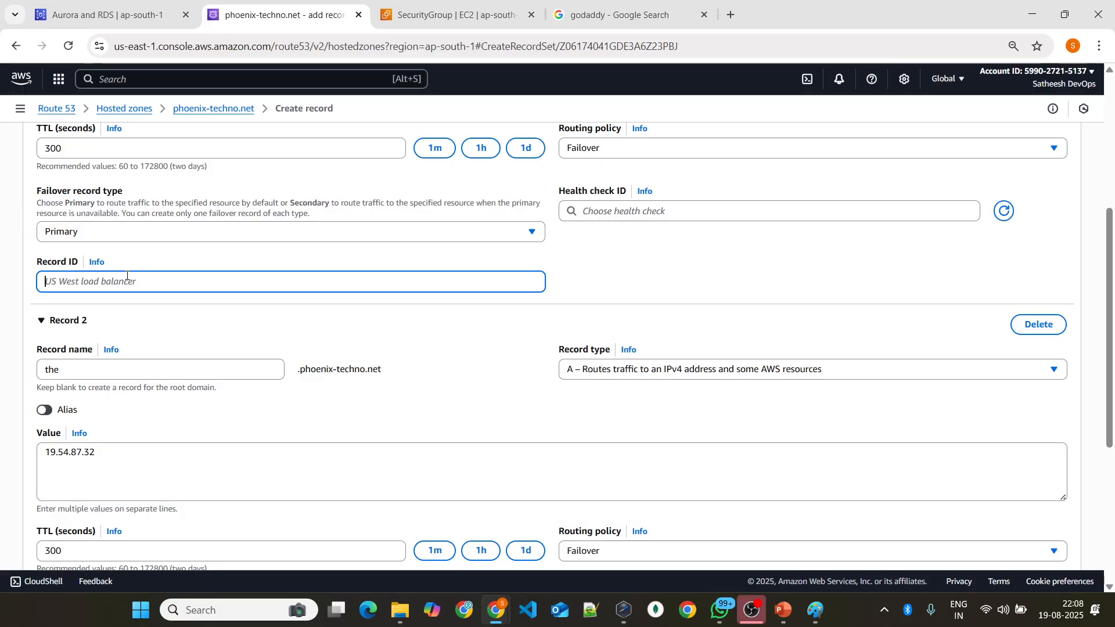
pyautogui.write('asia')
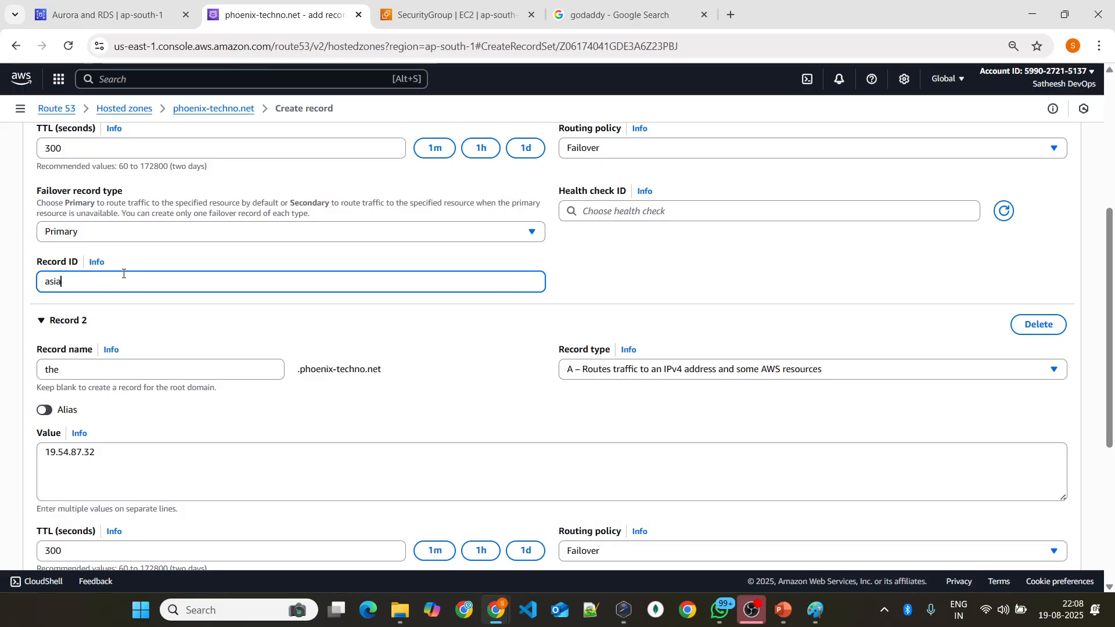
pyautogui.press('BackSpace')
pyautogui.press('BackSpace')
pyautogui.press('BackSpace')
pyautogui.write('ua-')
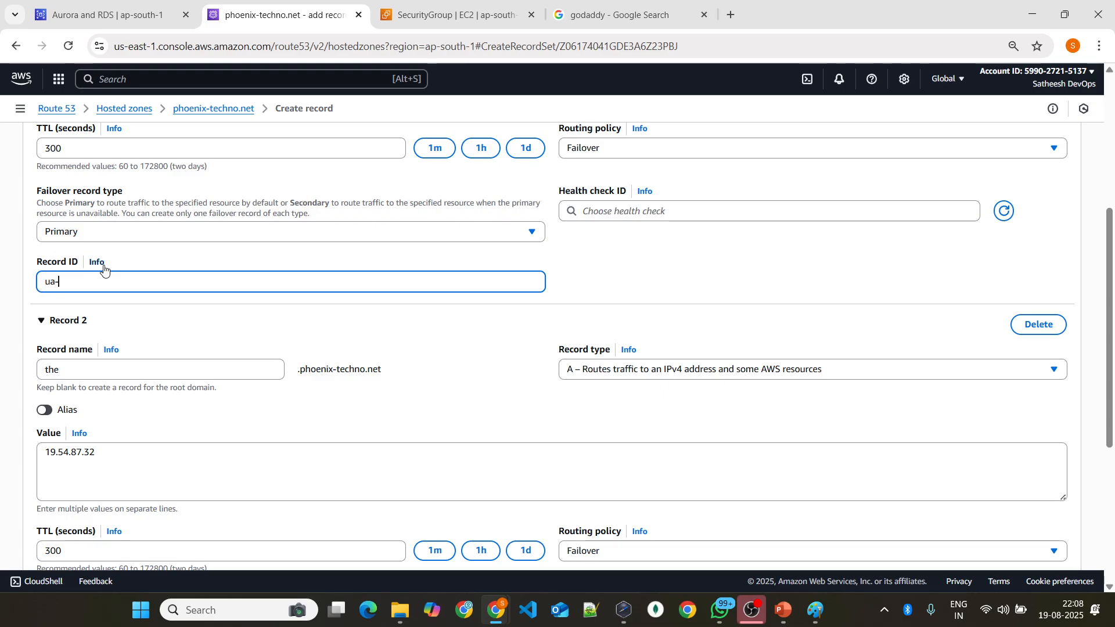
pyautogui.scroll(-5, 79, 281)
pyautogui.scroll(5, 70, 316)
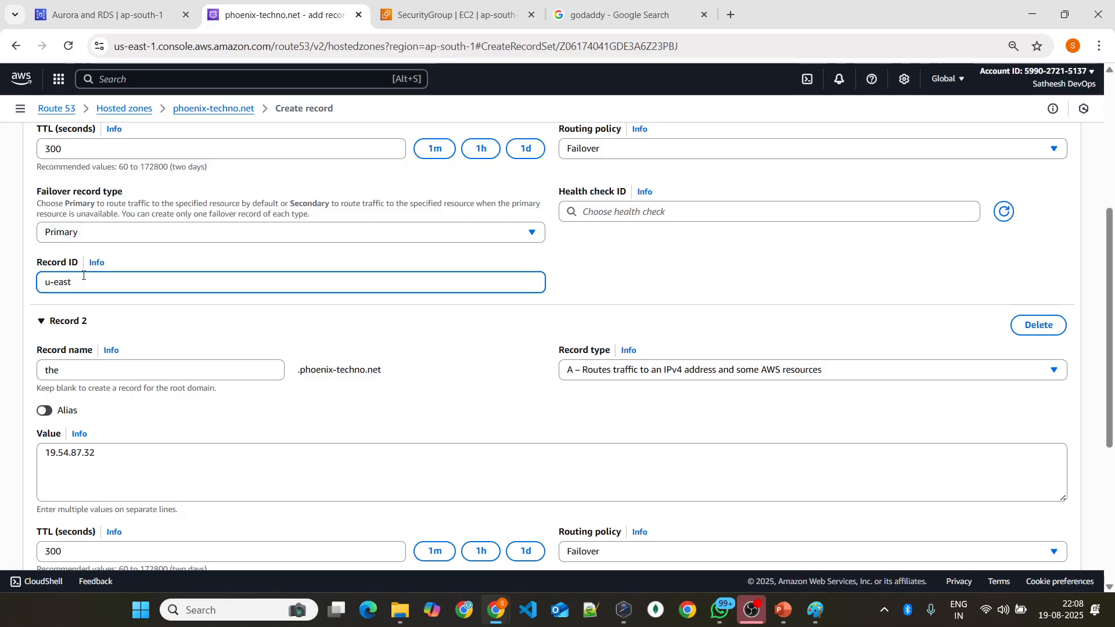
# Step: Give the secondary failover record the record ID us-west
pyautogui.scroll(-5, 79, 349)
pyautogui.click(75, 393)
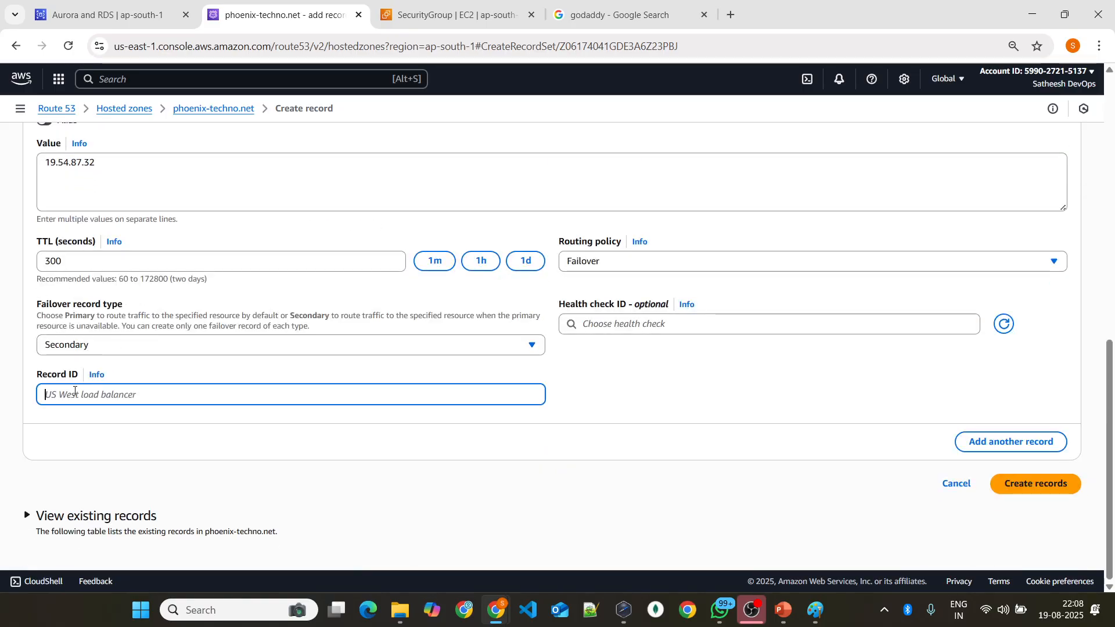
pyautogui.write('us-west')
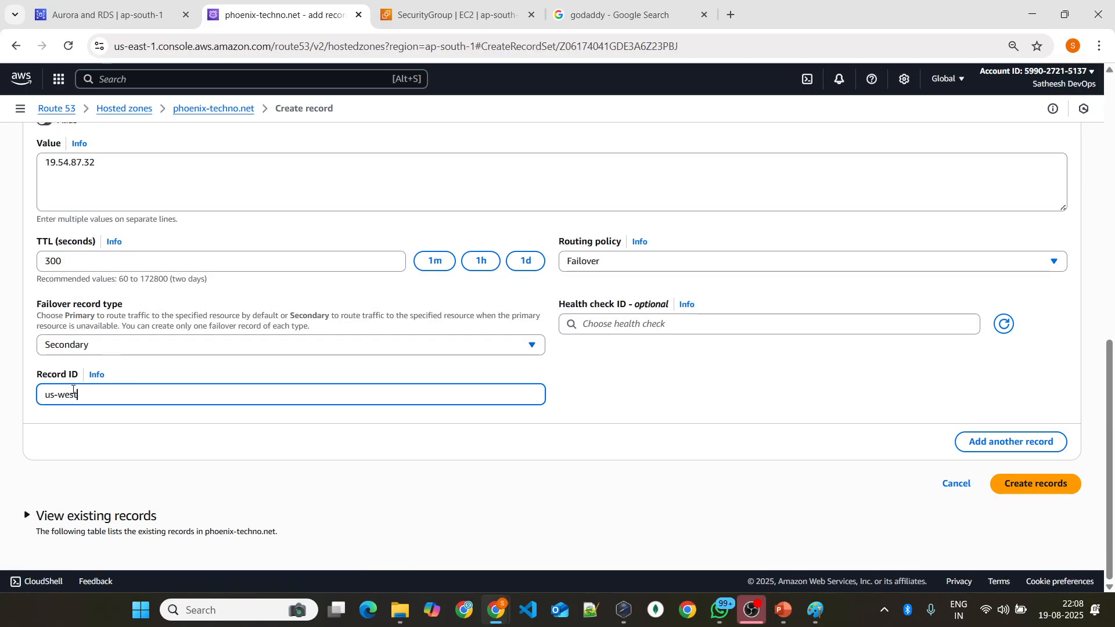
# Step: Try to create both failover records, and refresh the primary record's list of health checks
pyautogui.click(1039, 487)
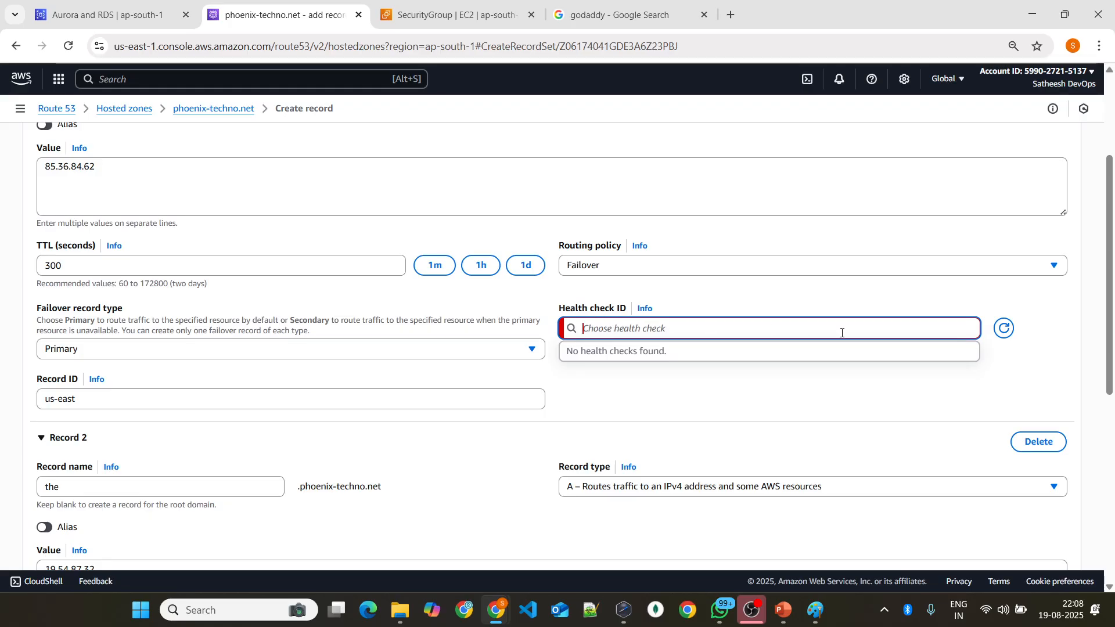
pyautogui.click(1004, 328)
pyautogui.scroll(-6, 719, 382)
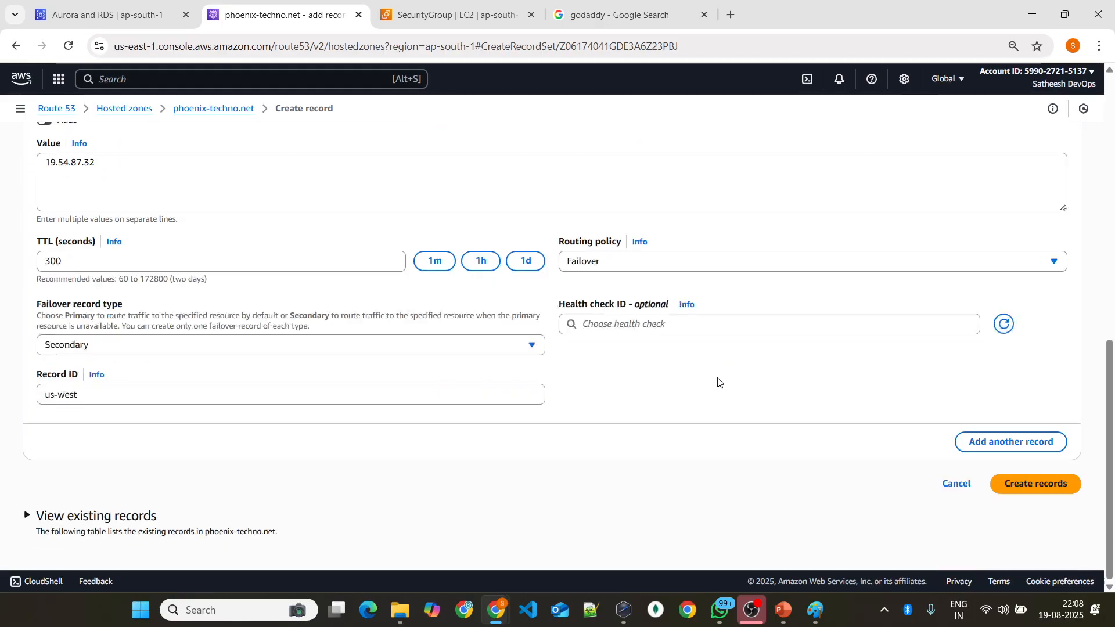
# Step: Review the record name and compare the IP values of the primary and secondary failover records
pyautogui.scroll(10, 124, 371)
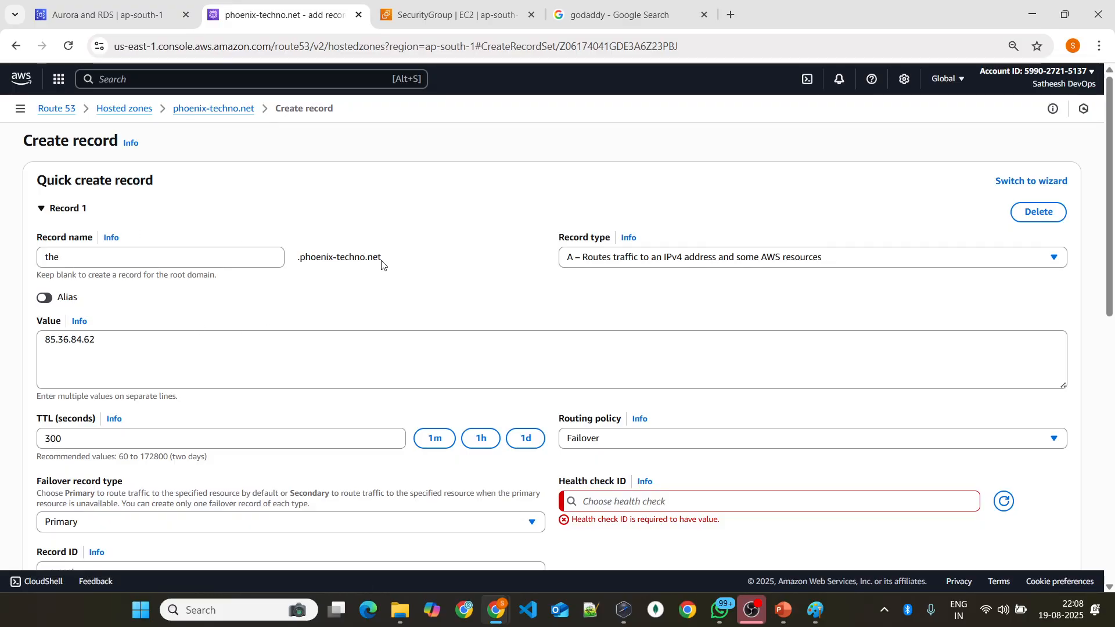
pyautogui.scroll(-4, 616, 331)
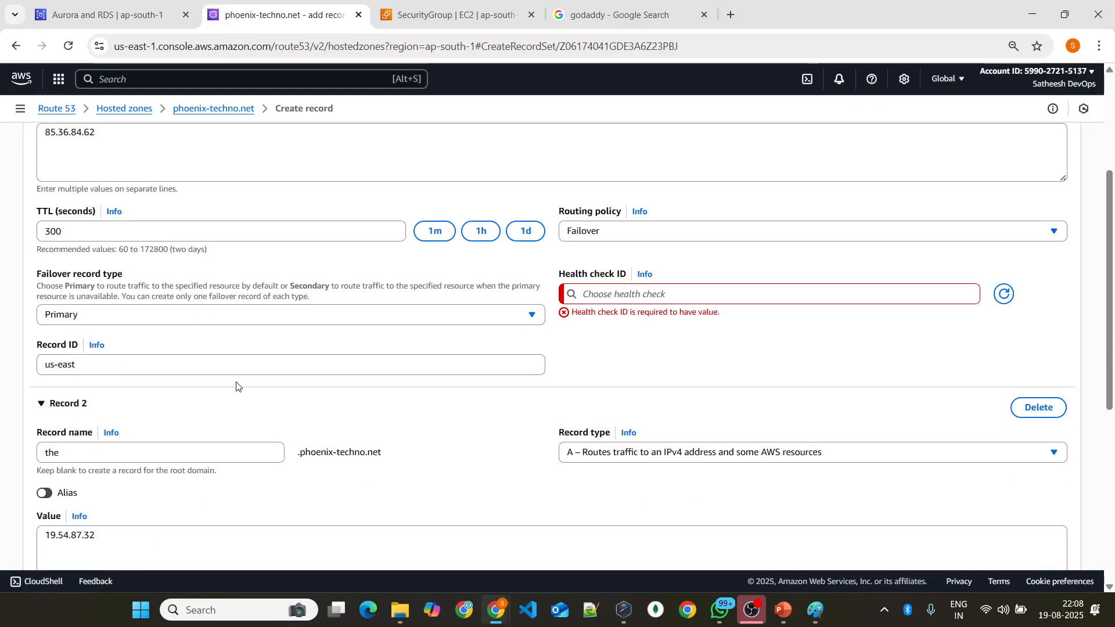
pyautogui.scroll(4, 236, 384)
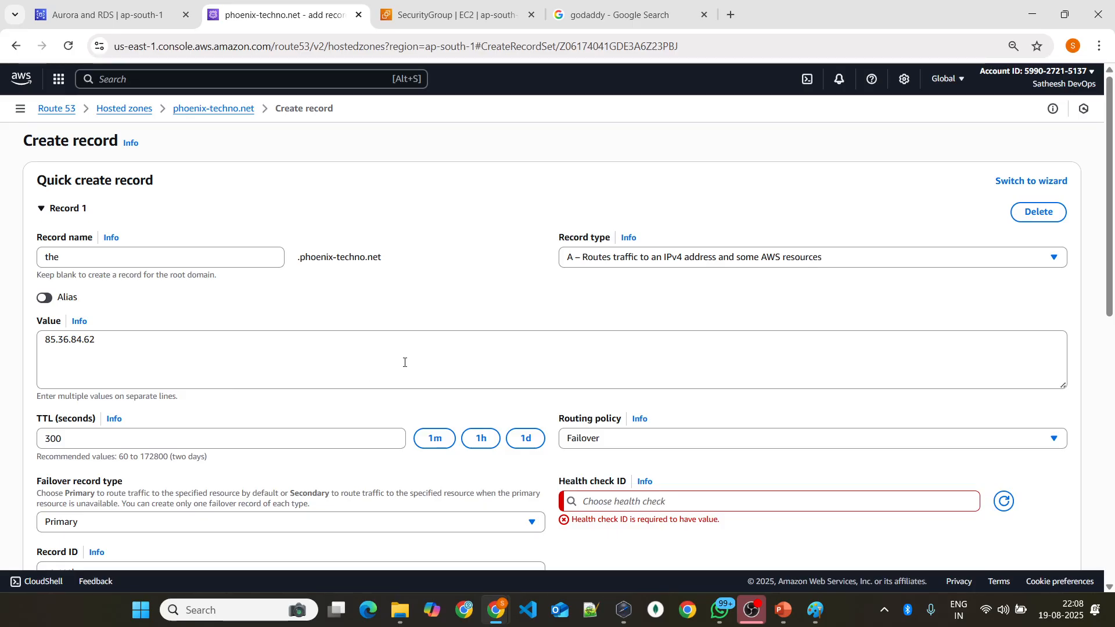
pyautogui.moveTo(41, 346); pyautogui.dragTo(123, 336)
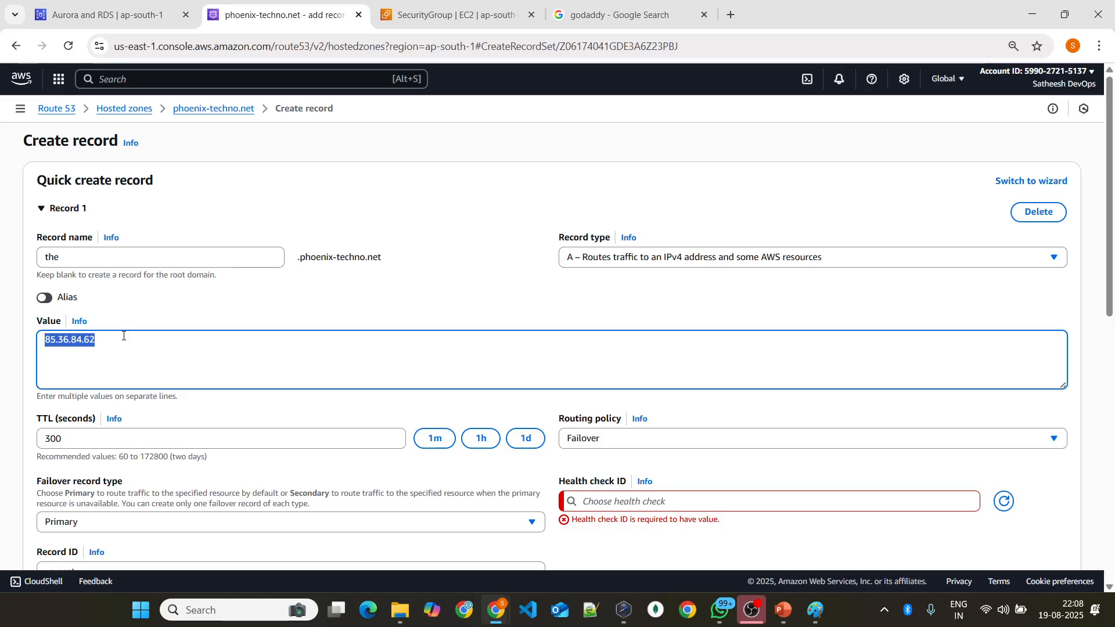
pyautogui.scroll(-5, 241, 349)
pyautogui.tripleClick(139, 454)
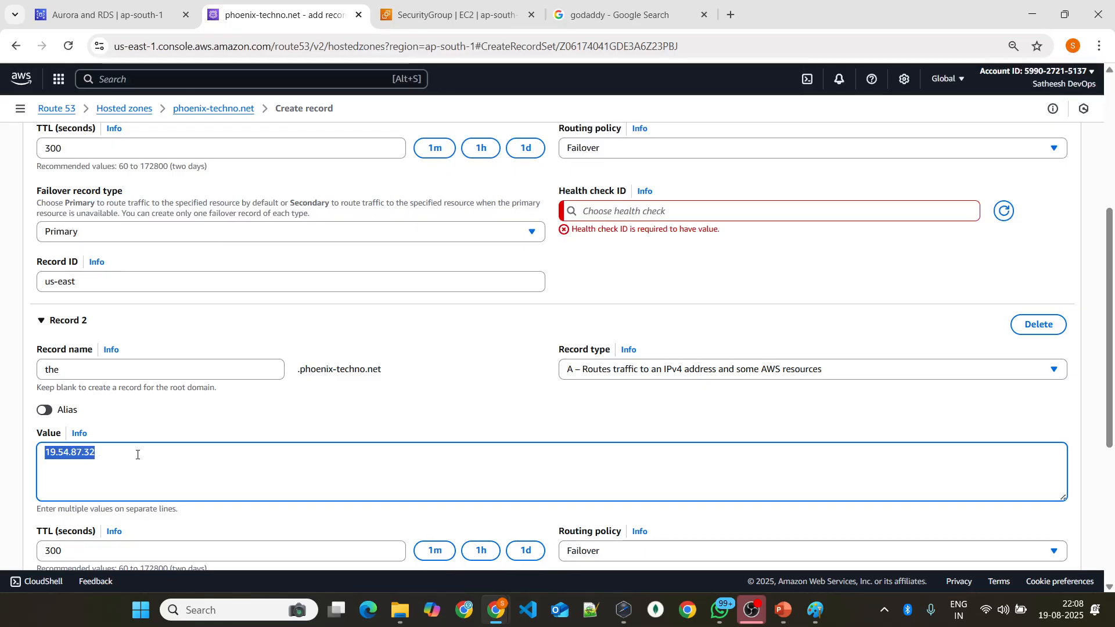
pyautogui.scroll(-3, 350, 466)
# Step: Leave the record form for the phoenix-techno.net zone and open the Route 53 health checks page
pyautogui.click(225, 111)
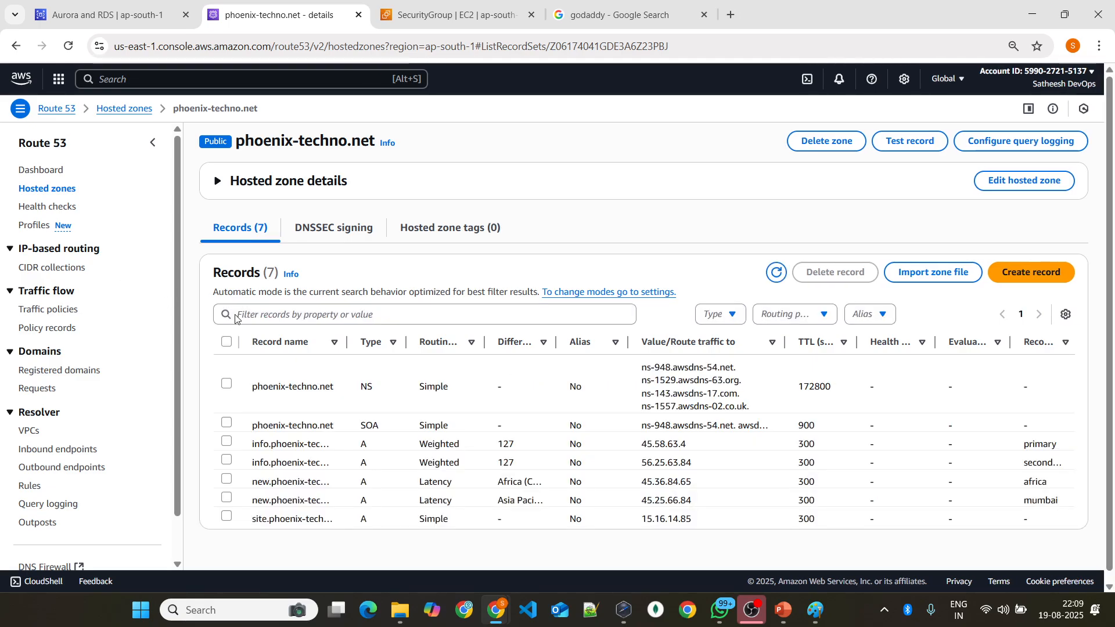
pyautogui.click(39, 209)
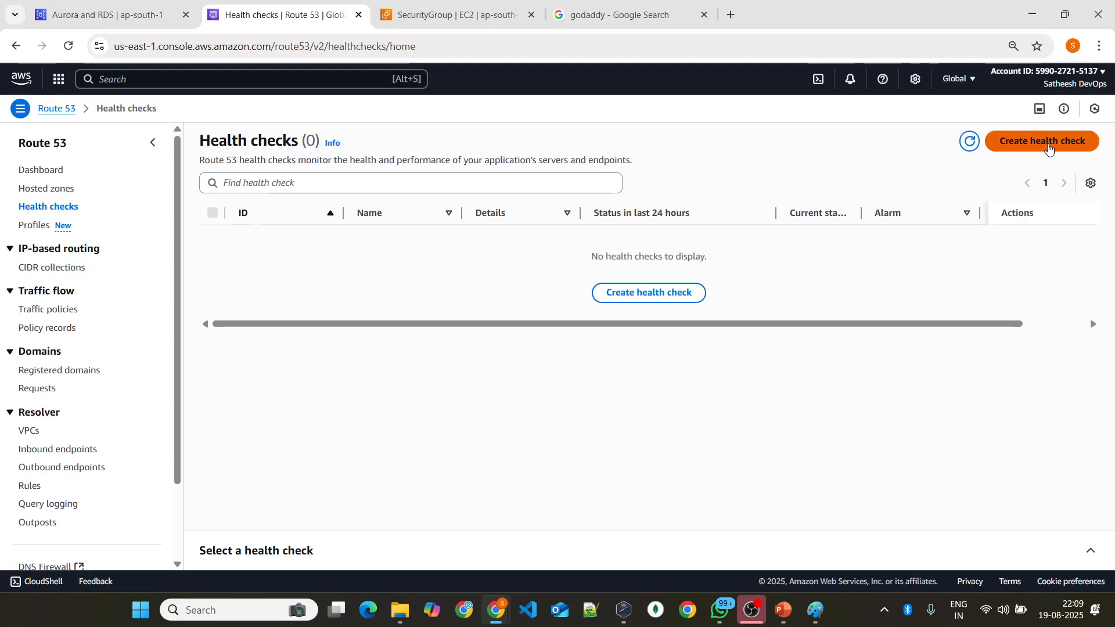
# Step: Start a new Route 53 health check and examine the endpoint settings, protocol choices, and advanced configuration including health checker regions
pyautogui.click(1049, 148)
pyautogui.scroll(-1, 144, 286)
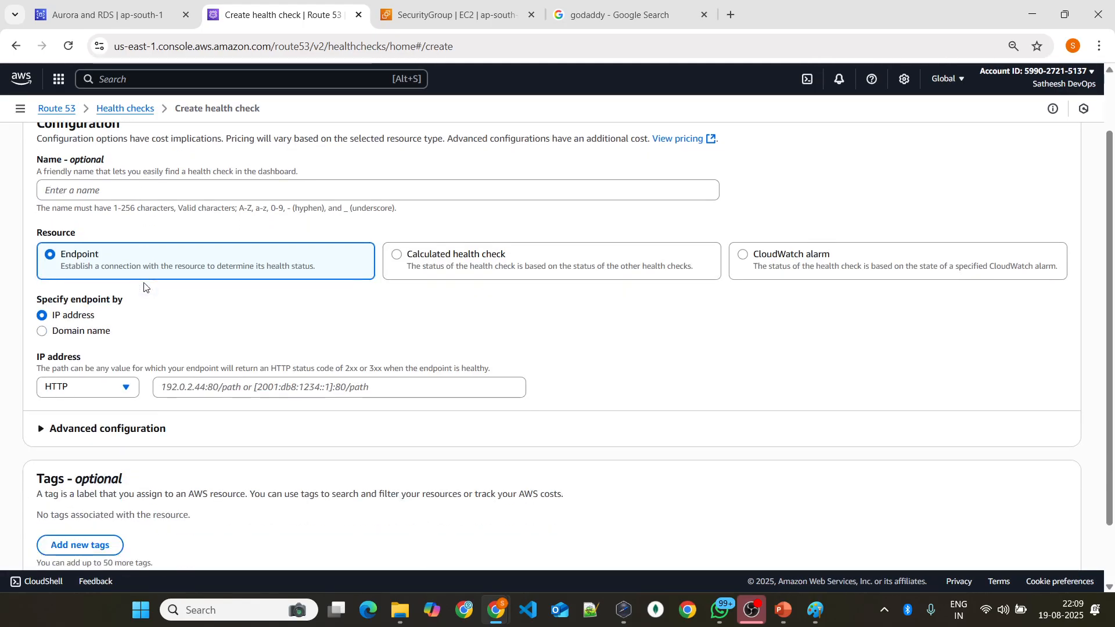
pyautogui.scroll(-1, 189, 288)
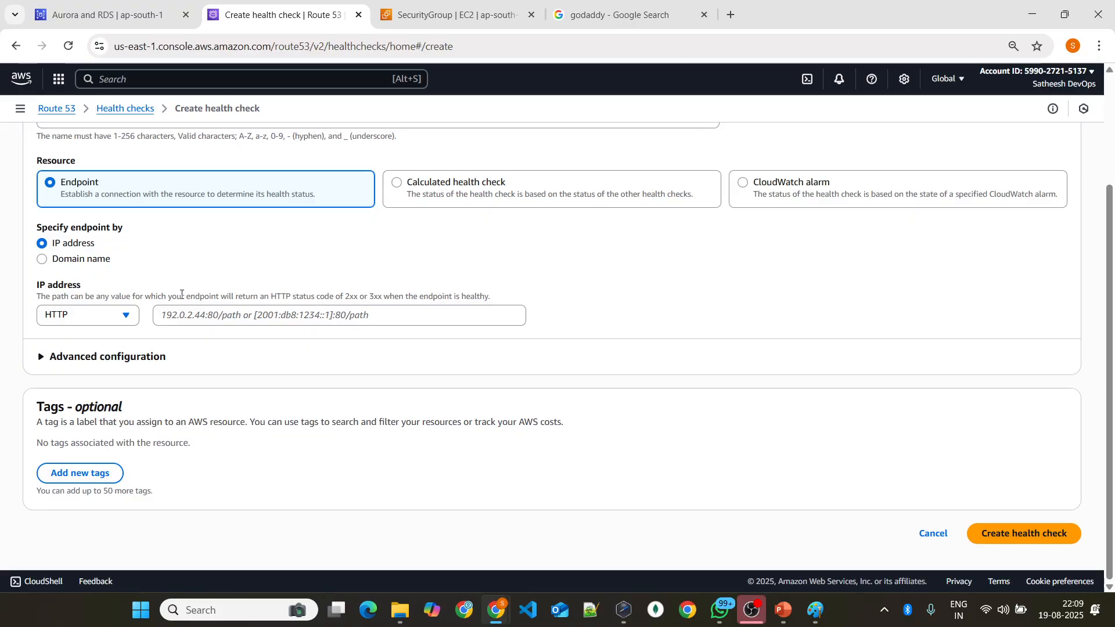
pyautogui.click(99, 316)
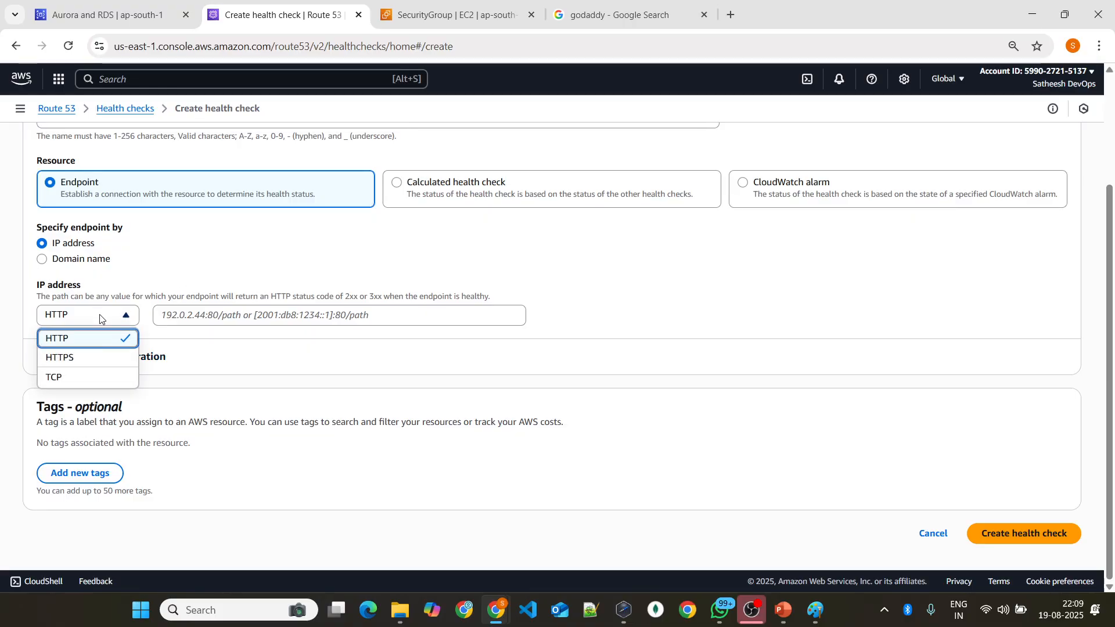
pyautogui.click(295, 320)
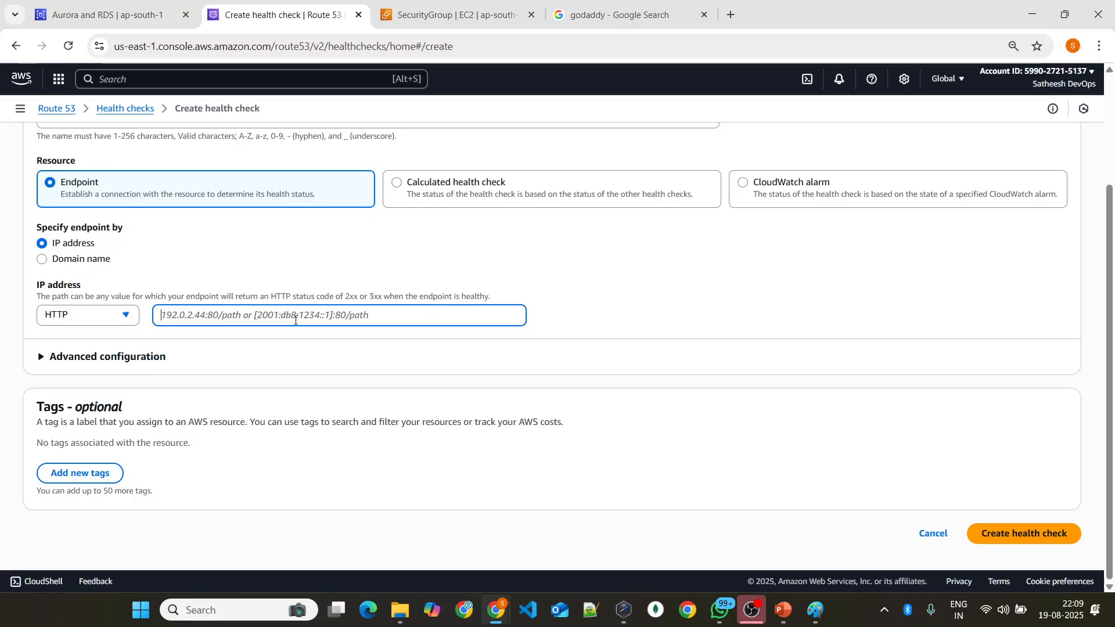
pyautogui.click(73, 356)
pyautogui.scroll(-8, 343, 368)
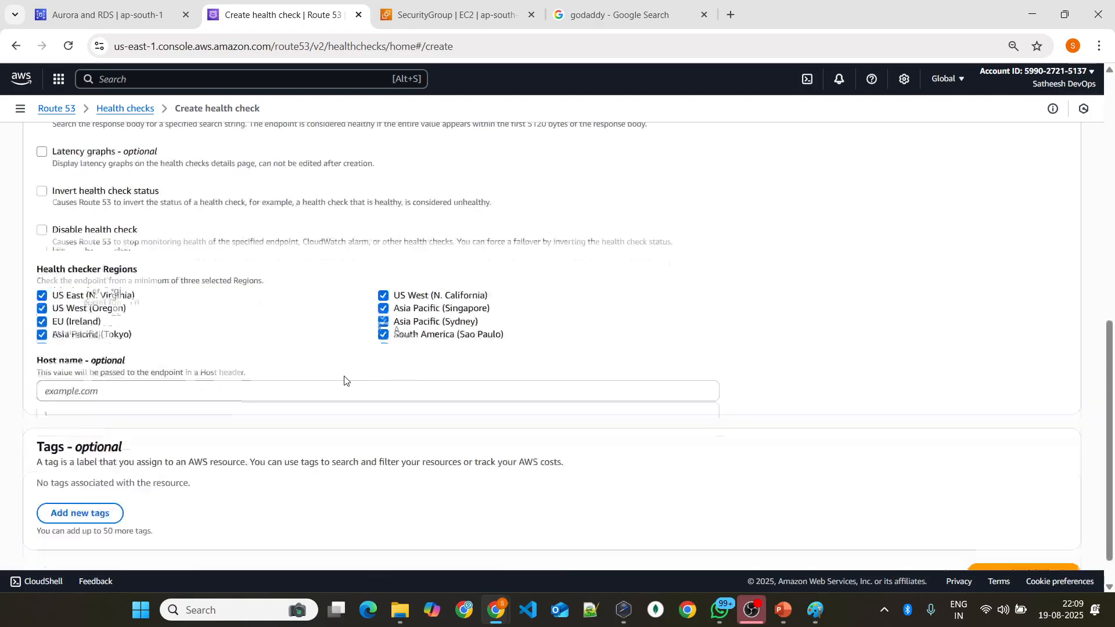
pyautogui.scroll(10, 343, 383)
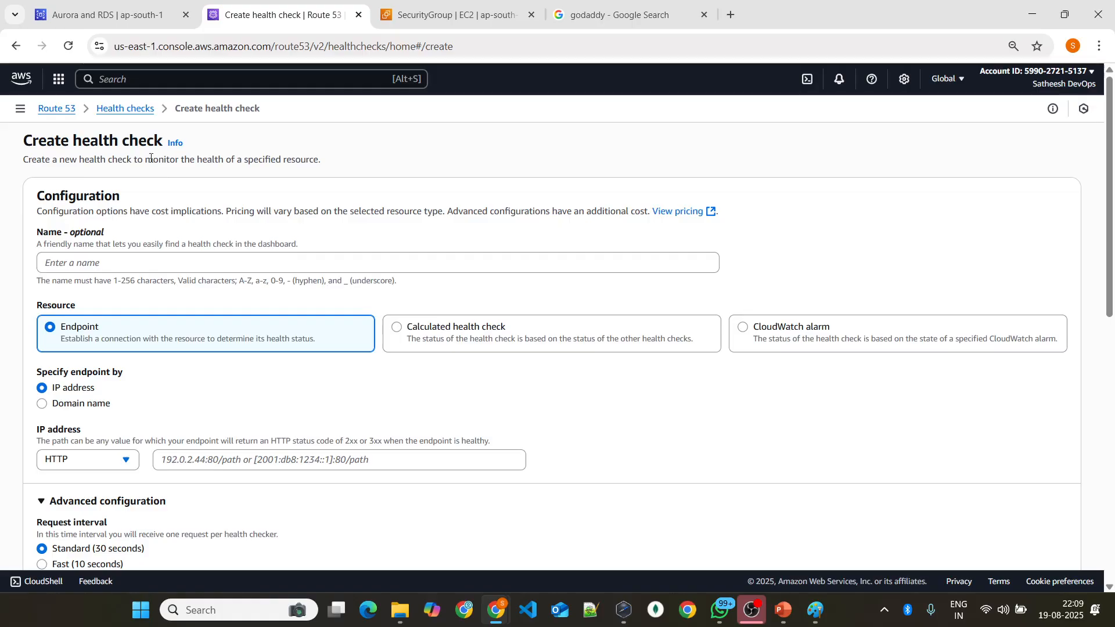
# Step: Leave the health check form without creating one, open the hosted zones list, and switch to the AWS.pptx presentation in PowerPoint
pyautogui.click(135, 109)
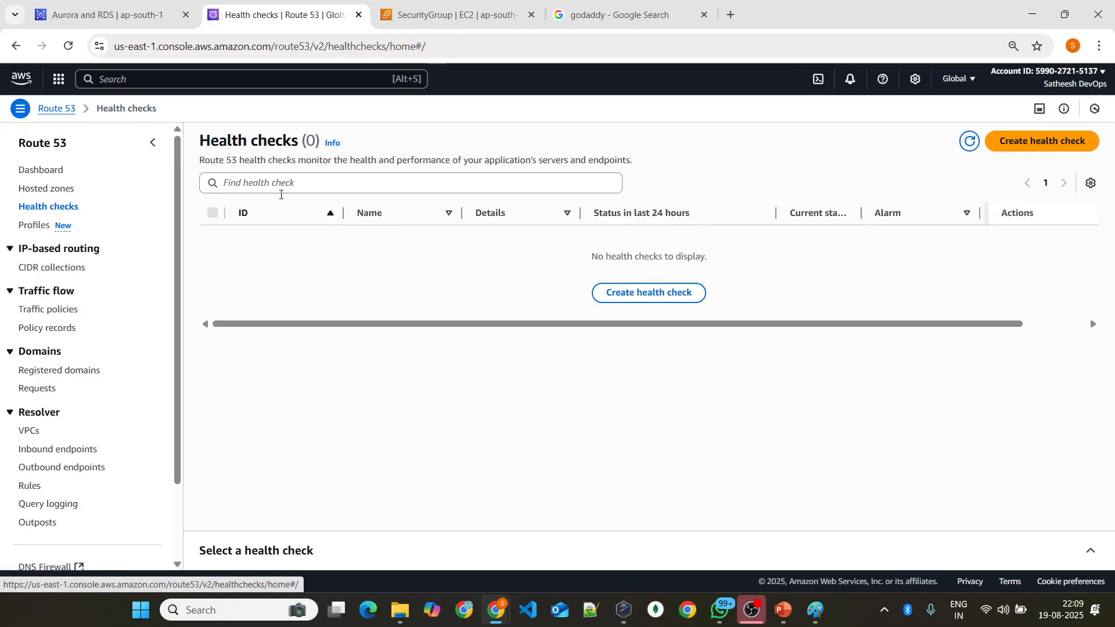
pyautogui.click(58, 187)
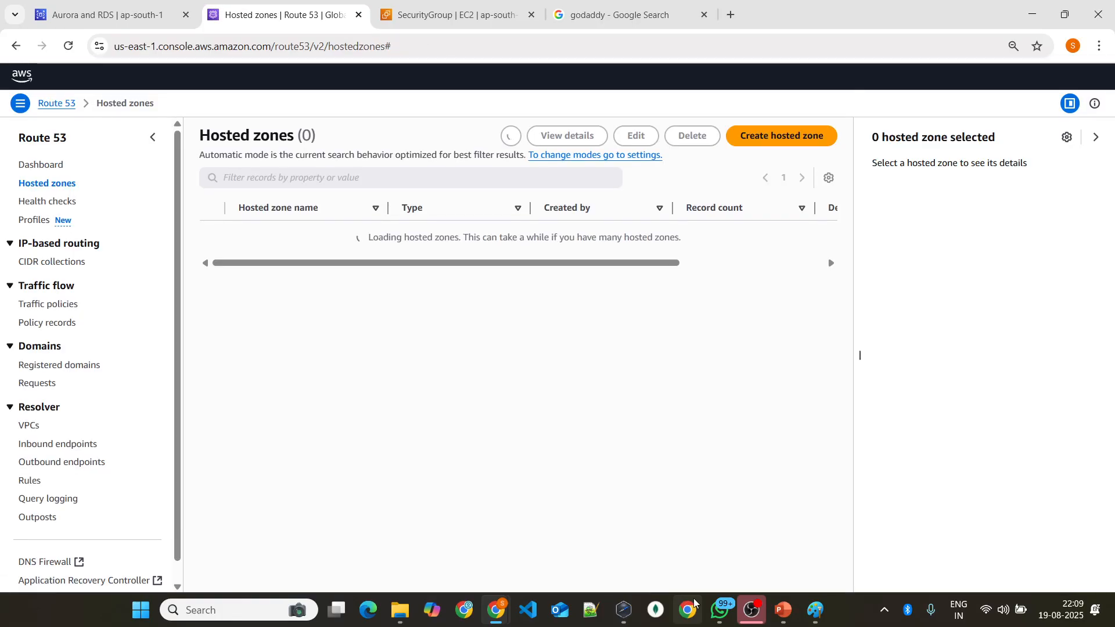
pyautogui.click(784, 609)
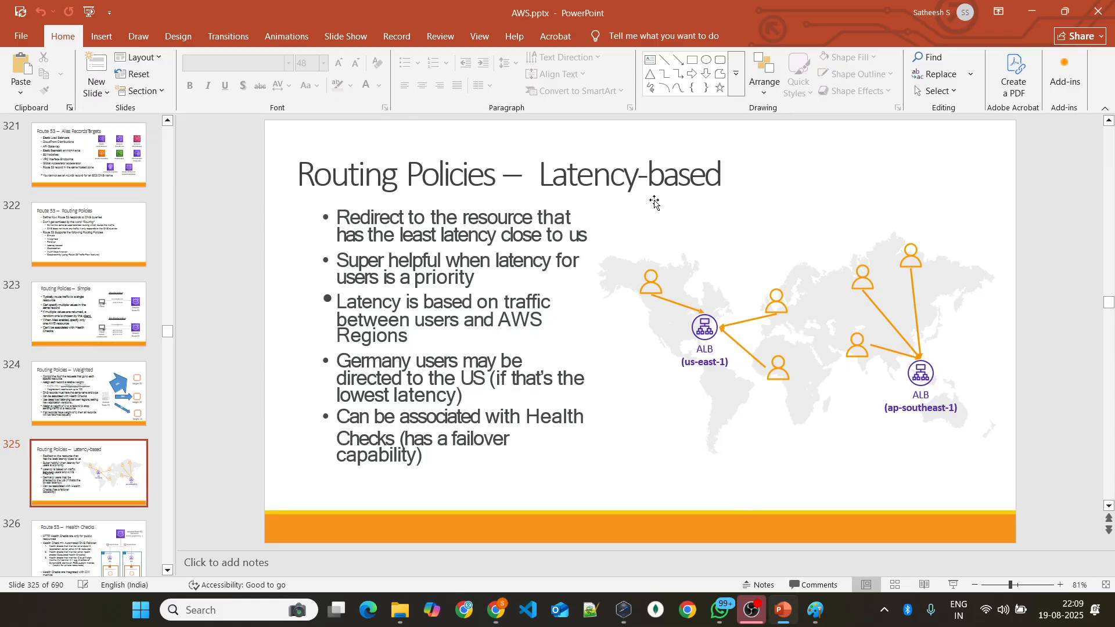
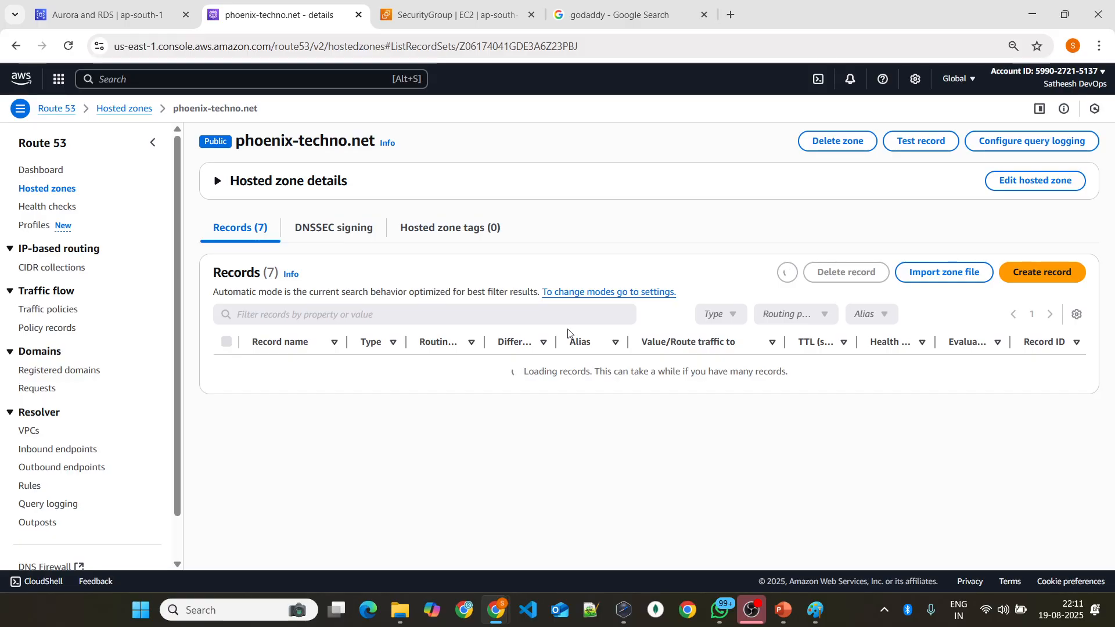
# Step: Start a new record in the phoenix-techno.net hosted zone, named www, with record type CNAME
pyautogui.click(1037, 265)
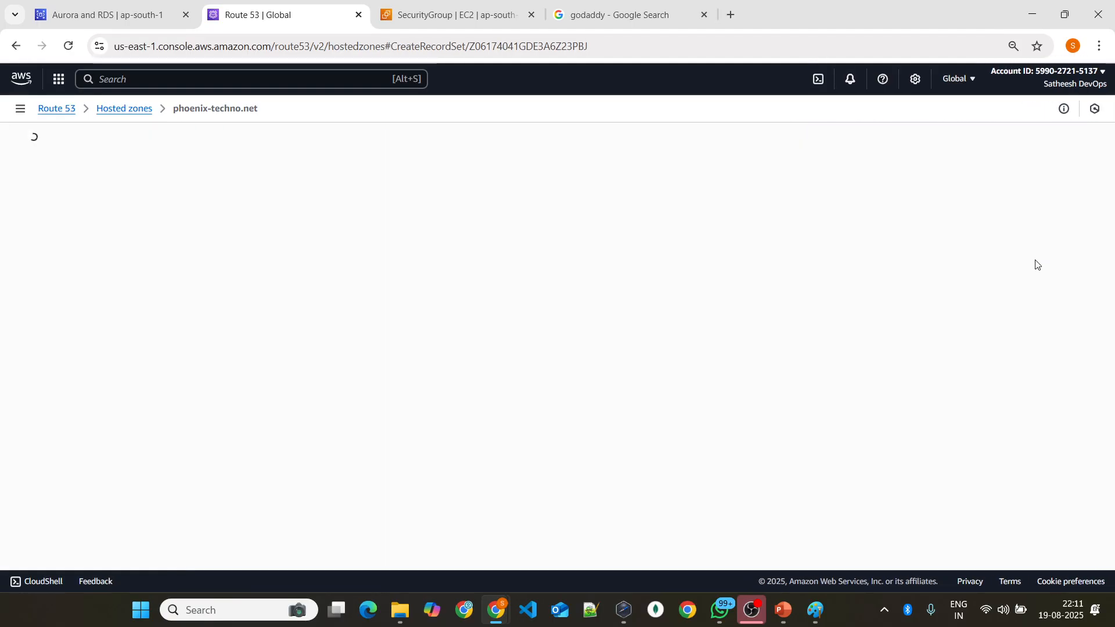
pyautogui.write('site')
pyautogui.press('BackSpace')
pyautogui.press('BackSpace')
pyautogui.write('www')
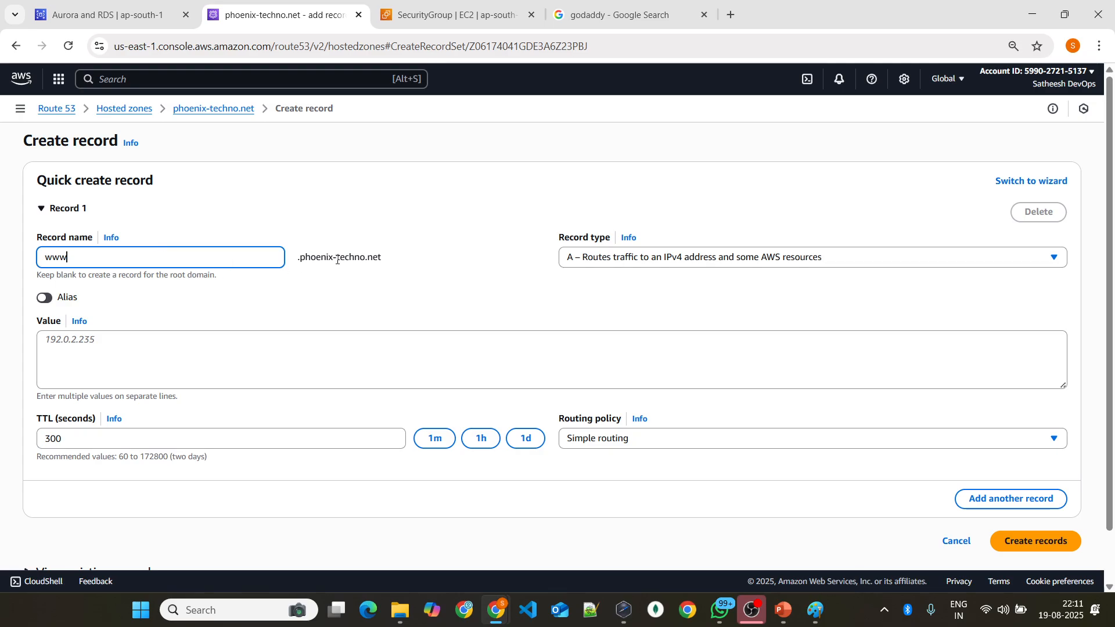
pyautogui.click(273, 361)
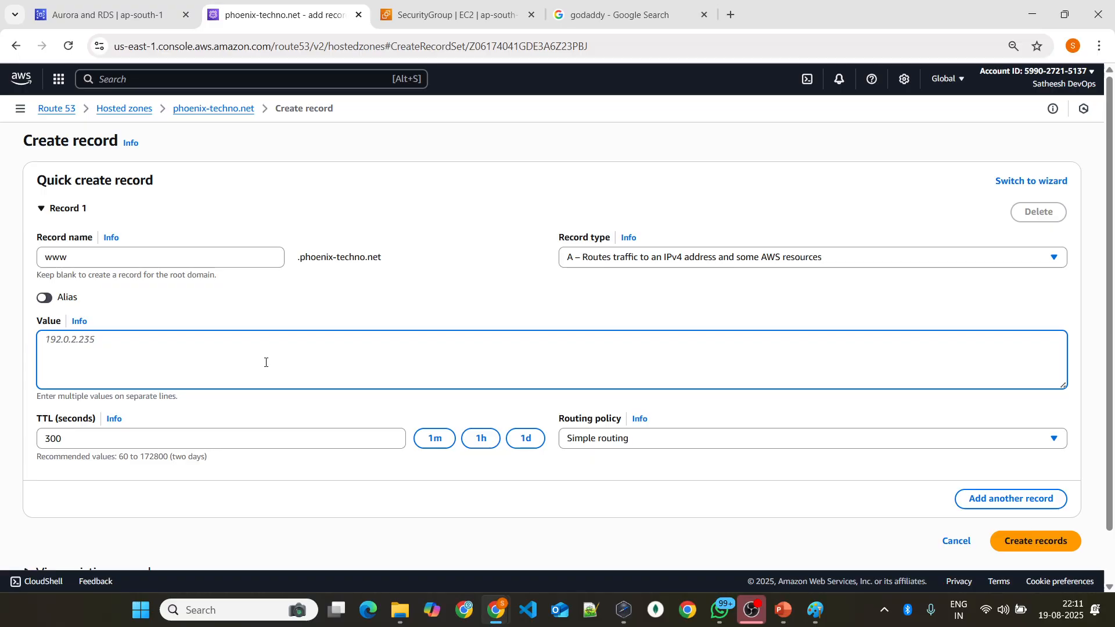
pyautogui.click(609, 257)
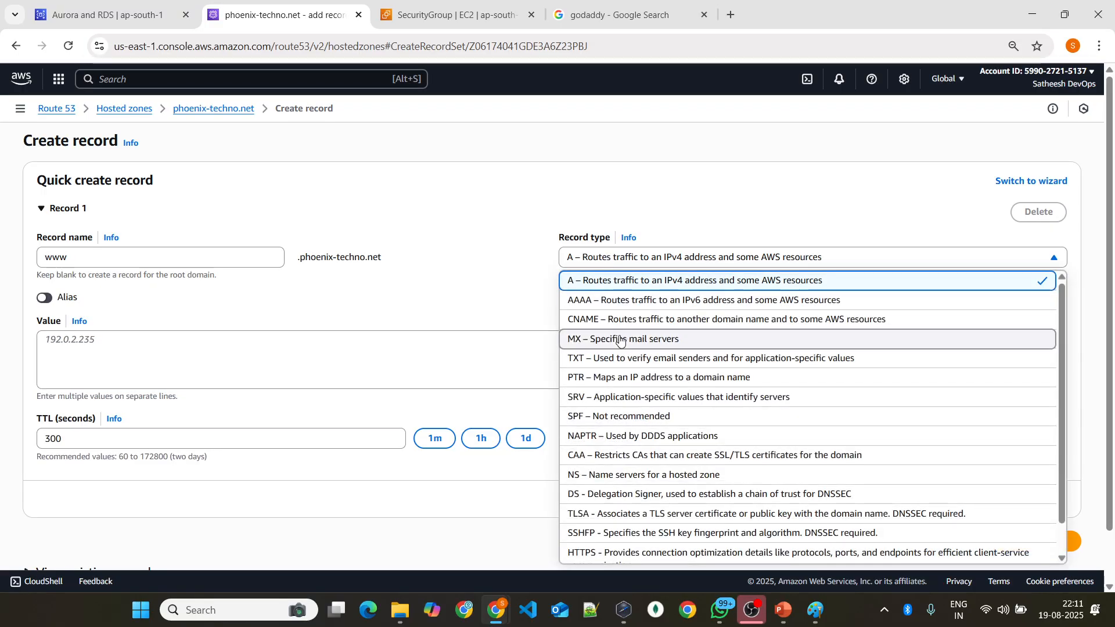
pyautogui.click(603, 322)
# Step: Enter site.phoenix-techno.net as the record's value and create the record
pyautogui.click(85, 366)
pyautogui.write('site')
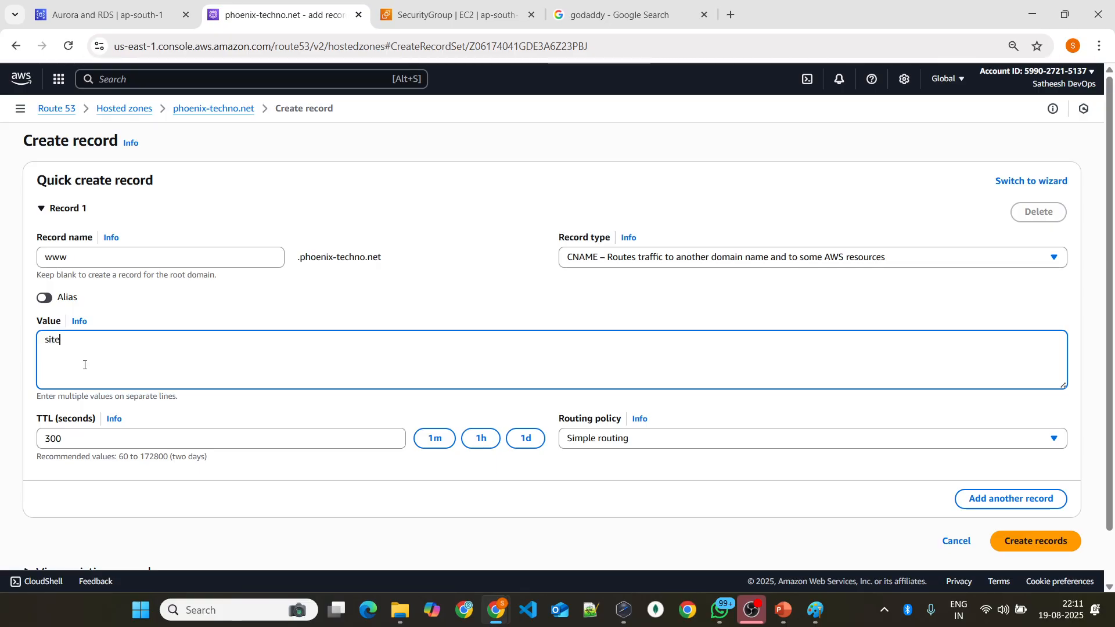
pyautogui.write(',phoenix')
pyautogui.press('BackSpace')
pyautogui.press('BackSpace')
pyautogui.press('BackSpace')
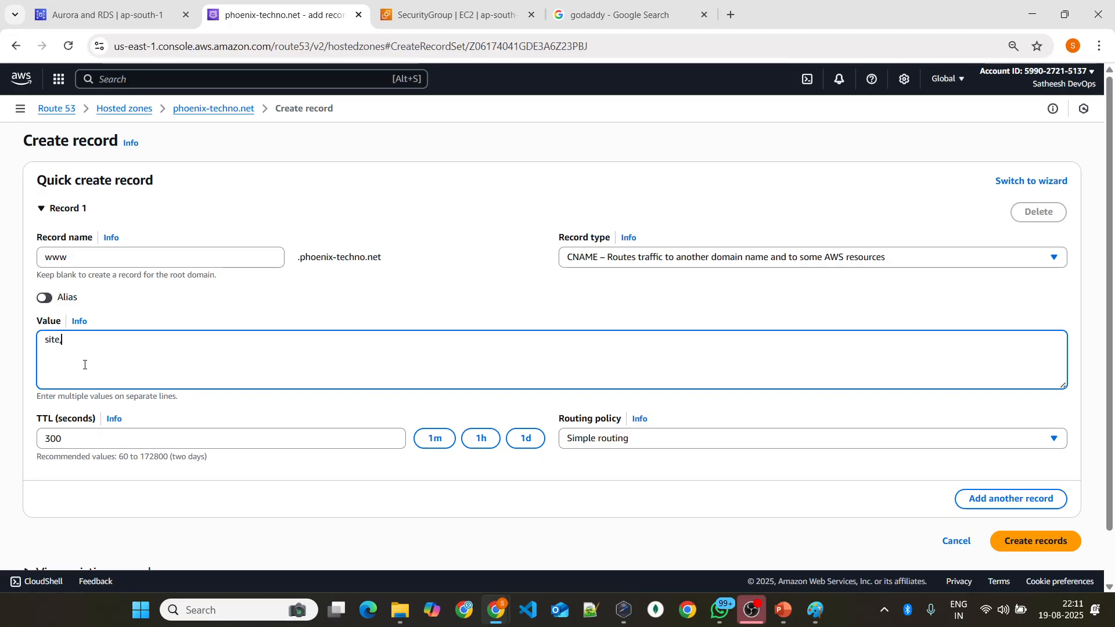
pyautogui.moveTo(384, 258); pyautogui.dragTo(291, 261)
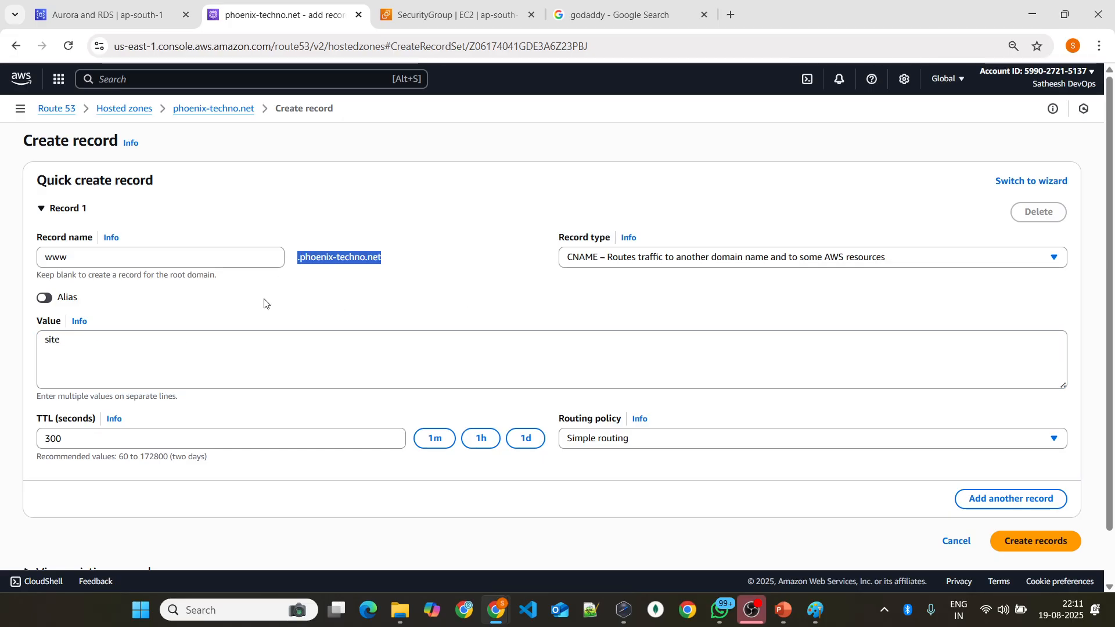
pyautogui.click(179, 335)
pyautogui.write('inf')
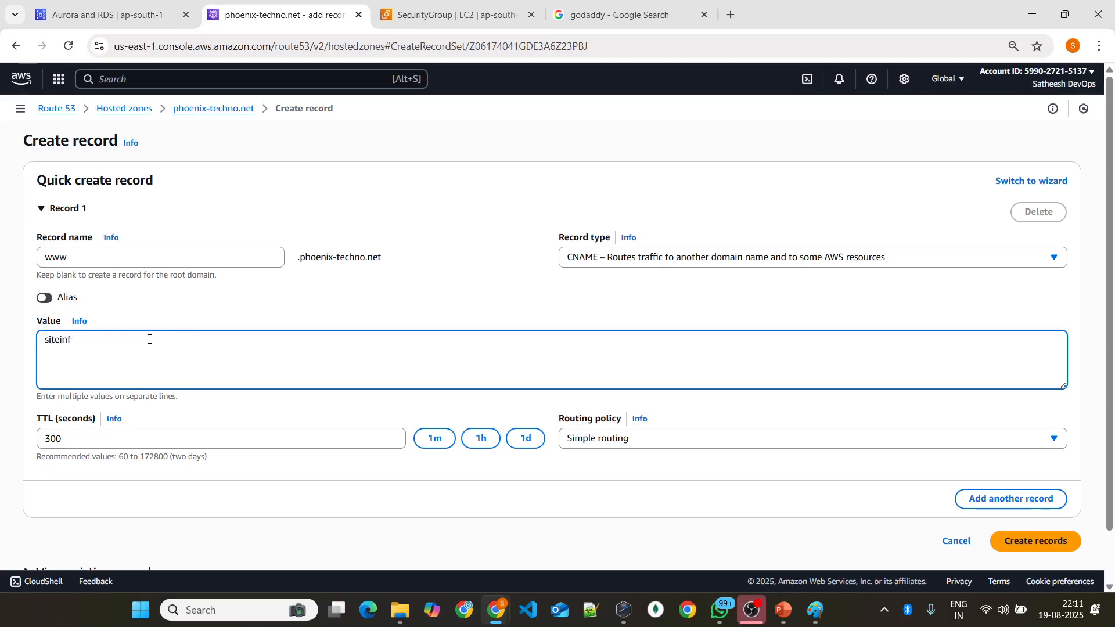
pyautogui.write('oinfo')
pyautogui.press('BackSpace')
pyautogui.press('BackSpace')
pyautogui.press('BackSpace')
pyautogui.press('BackSpace')
pyautogui.write(',phoenix-techno.')
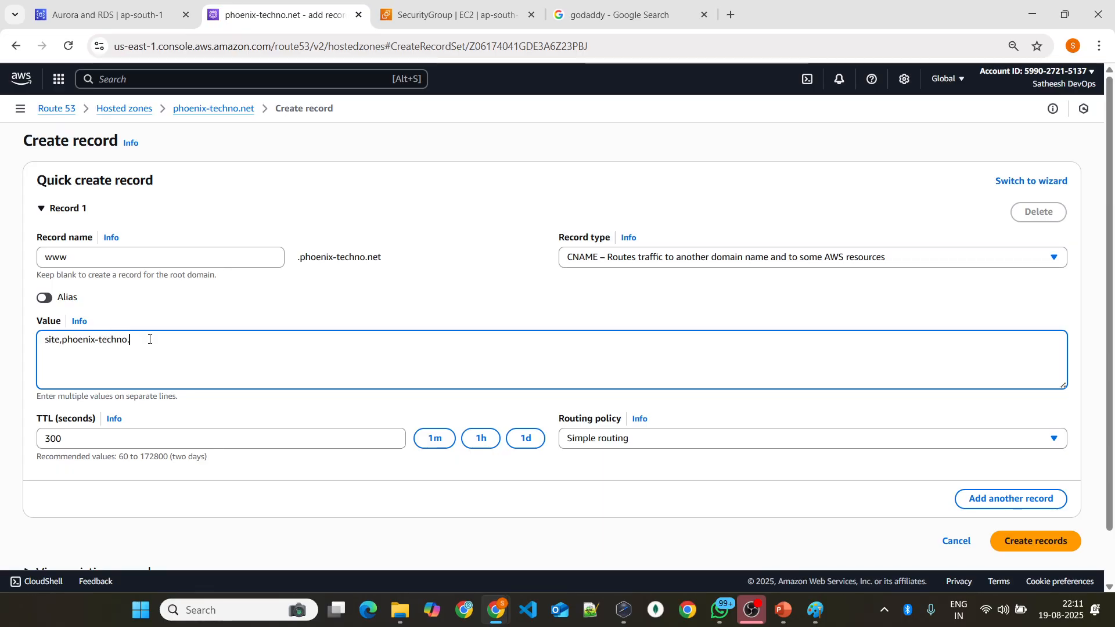
pyautogui.press('Left')
pyautogui.press('Left')
pyautogui.press('Left')
pyautogui.press('Left')
pyautogui.press('Left')
pyautogui.press('Left')
pyautogui.press('Left')
pyautogui.press('Left')
pyautogui.press('Left')
pyautogui.press('Left')
pyautogui.press('Left')
pyautogui.press('Left')
pyautogui.press('Left')
pyautogui.press('Left')
pyautogui.press('Left')
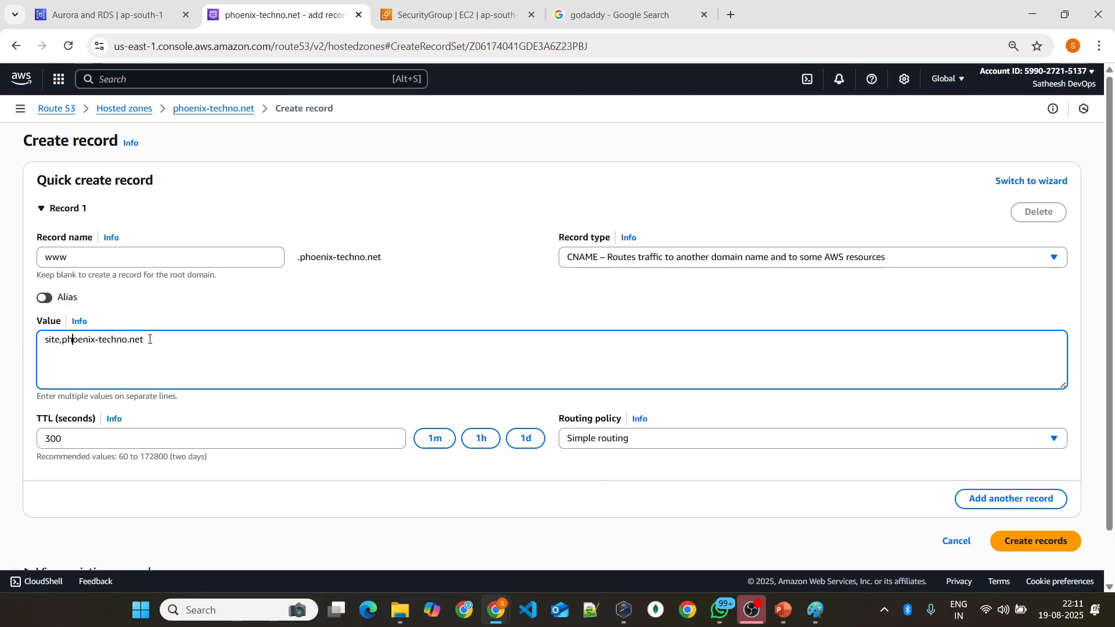
pyautogui.press('BackSpace')
pyautogui.write('.')
pyautogui.click(1060, 550)
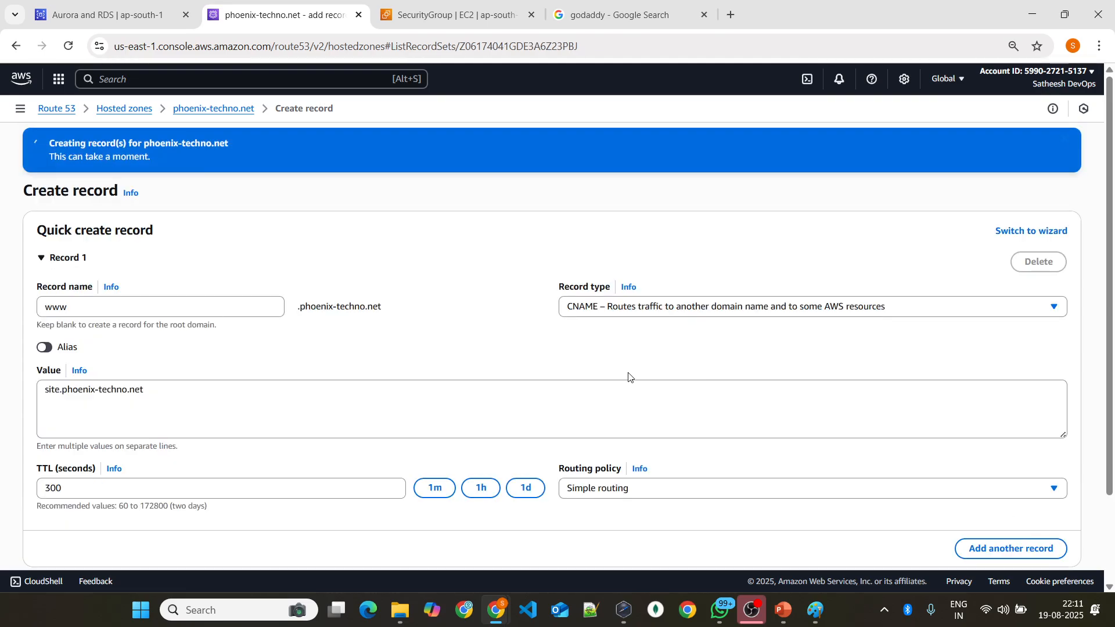
# Step: Widen the Record name and Type columns and compare the www CNAME record's target with the site A record
pyautogui.scroll(-1, 360, 325)
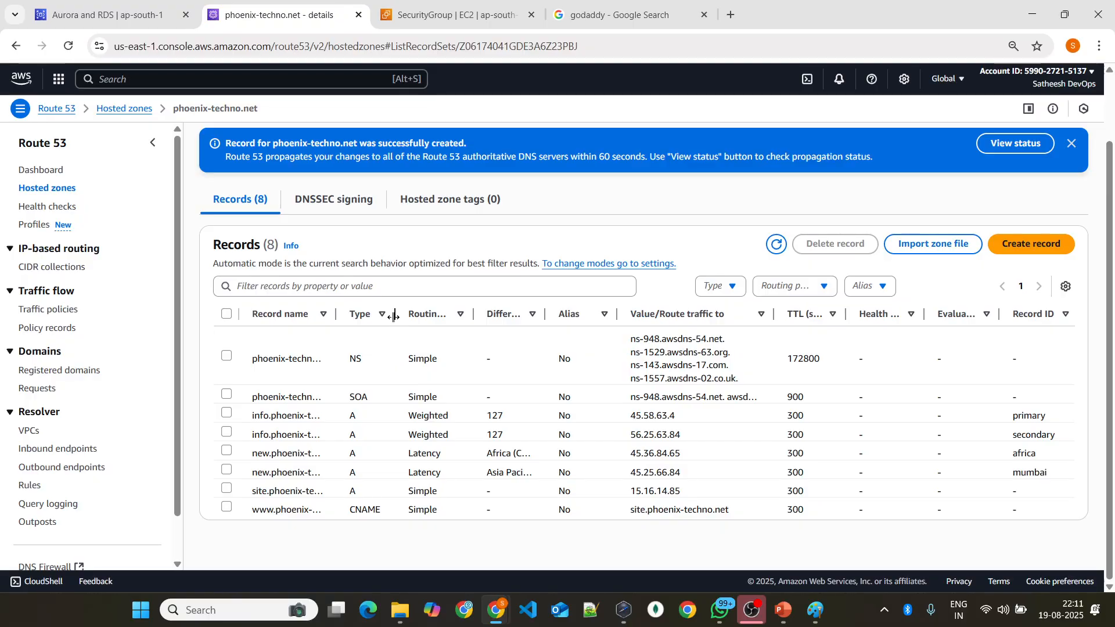
pyautogui.moveTo(395, 314); pyautogui.dragTo(464, 315)
pyautogui.moveTo(337, 314); pyautogui.dragTo(400, 315)
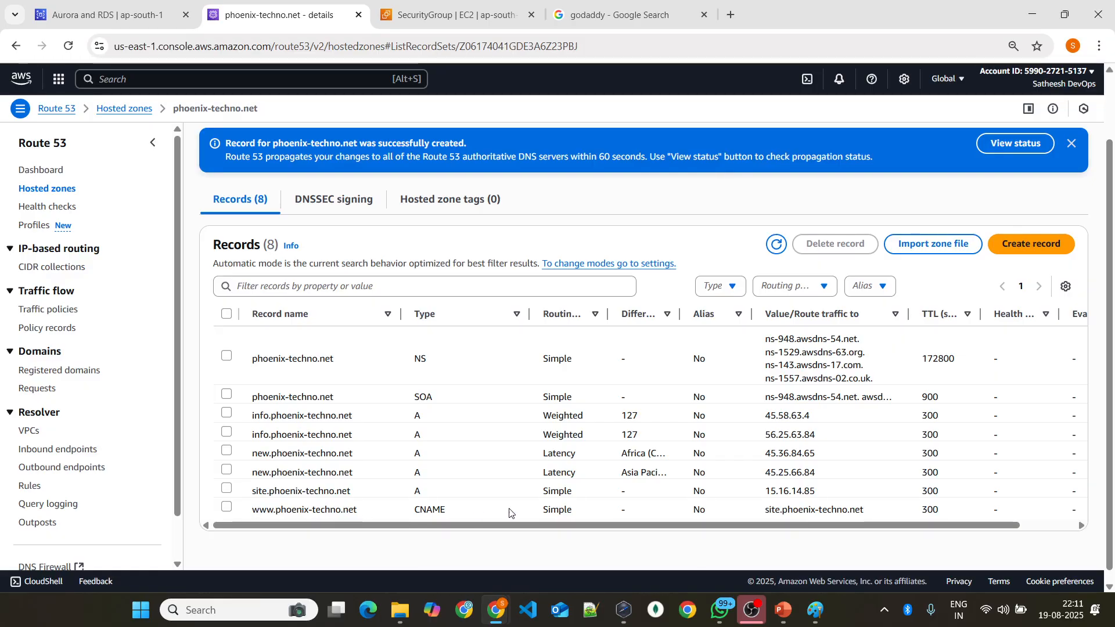
pyautogui.moveTo(769, 511); pyautogui.dragTo(877, 517)
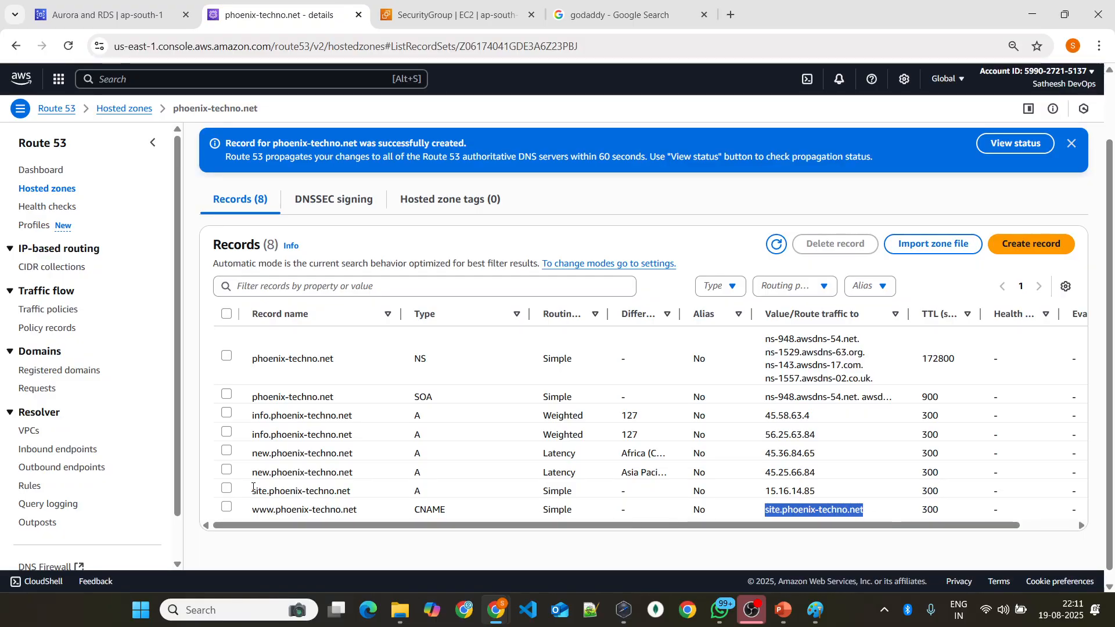
pyautogui.moveTo(252, 490); pyautogui.dragTo(830, 494)
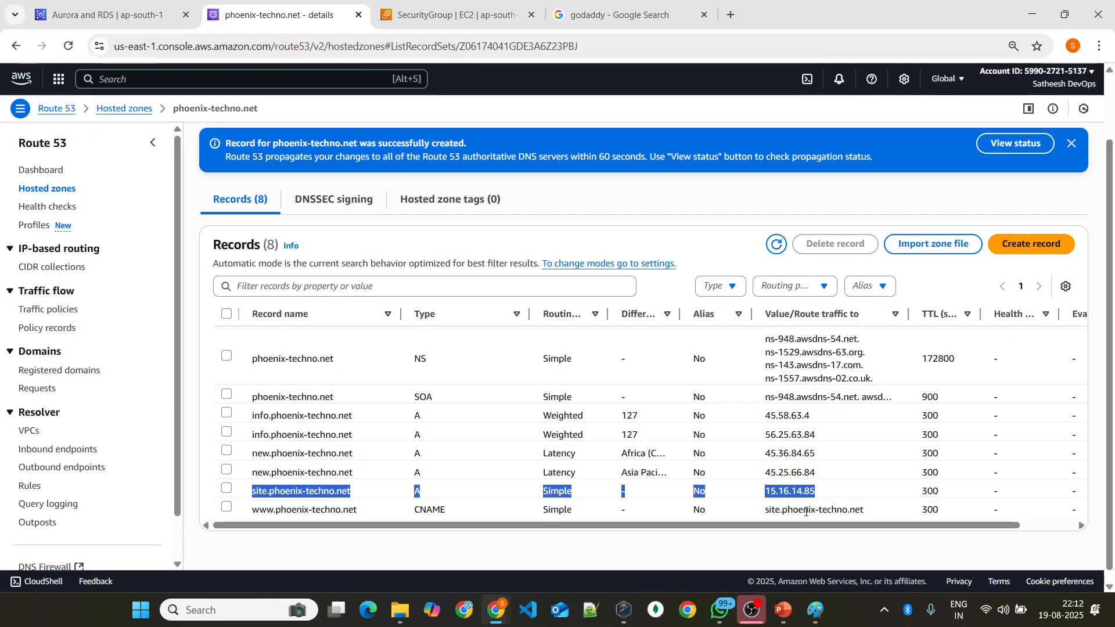
pyautogui.moveTo(769, 509); pyautogui.dragTo(874, 512)
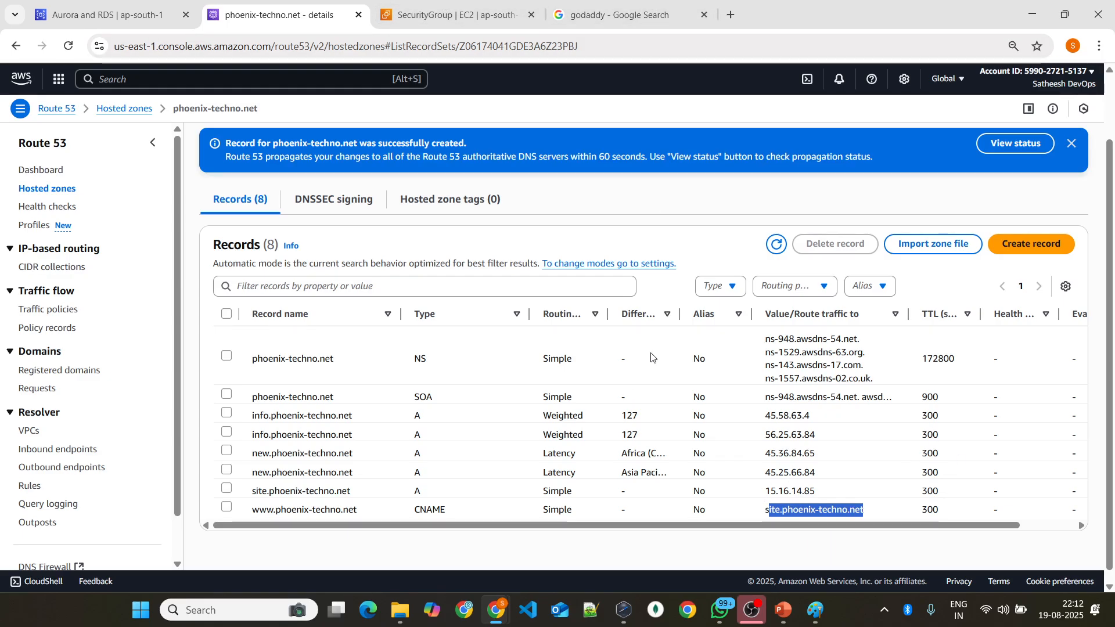
# Step: Start another record named hello with record type A and turn on its Alias option
pyautogui.click(1028, 245)
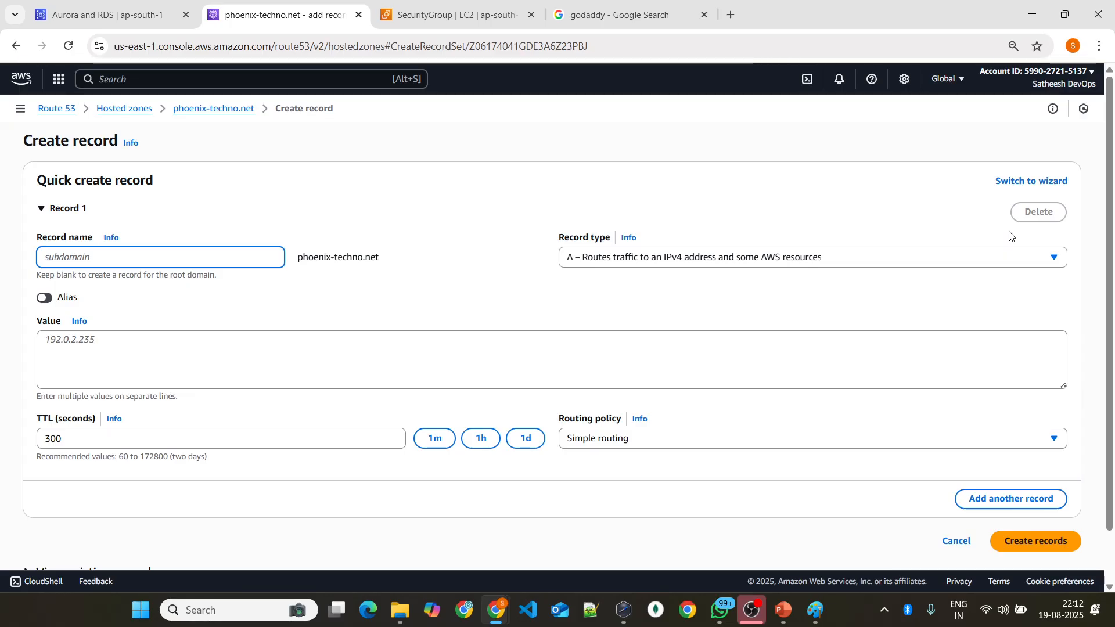
pyautogui.click(839, 262)
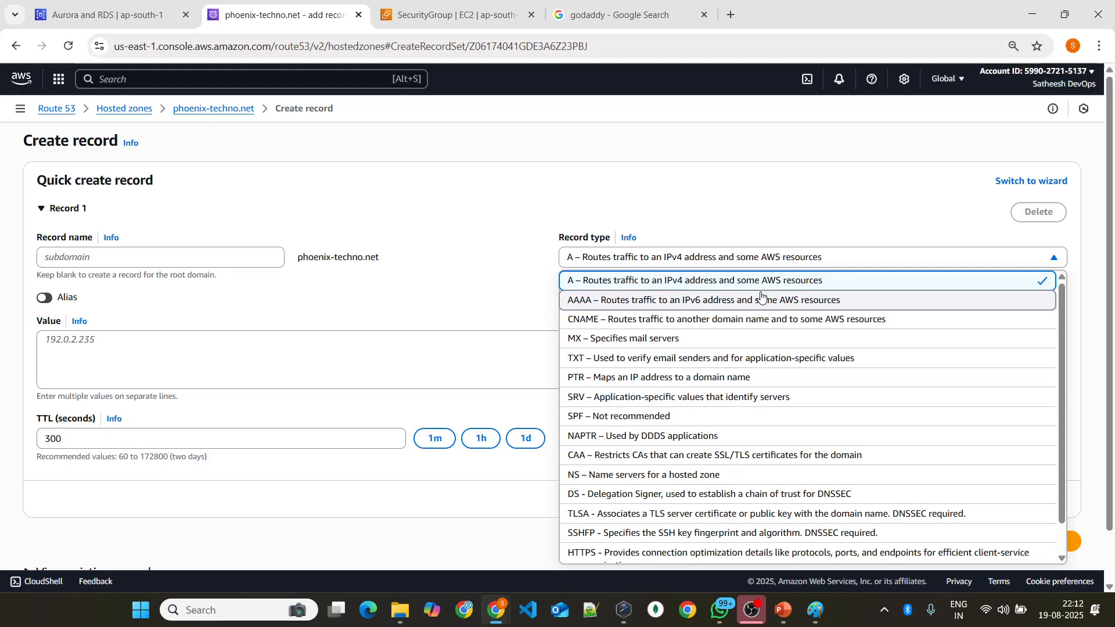
pyautogui.click(451, 306)
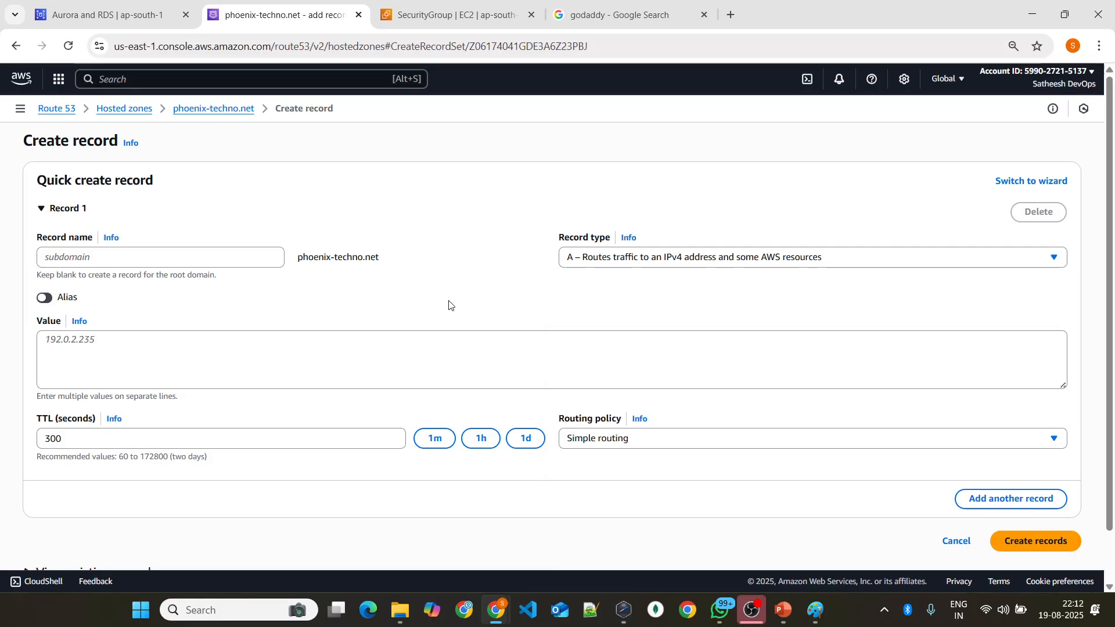
pyautogui.click(44, 299)
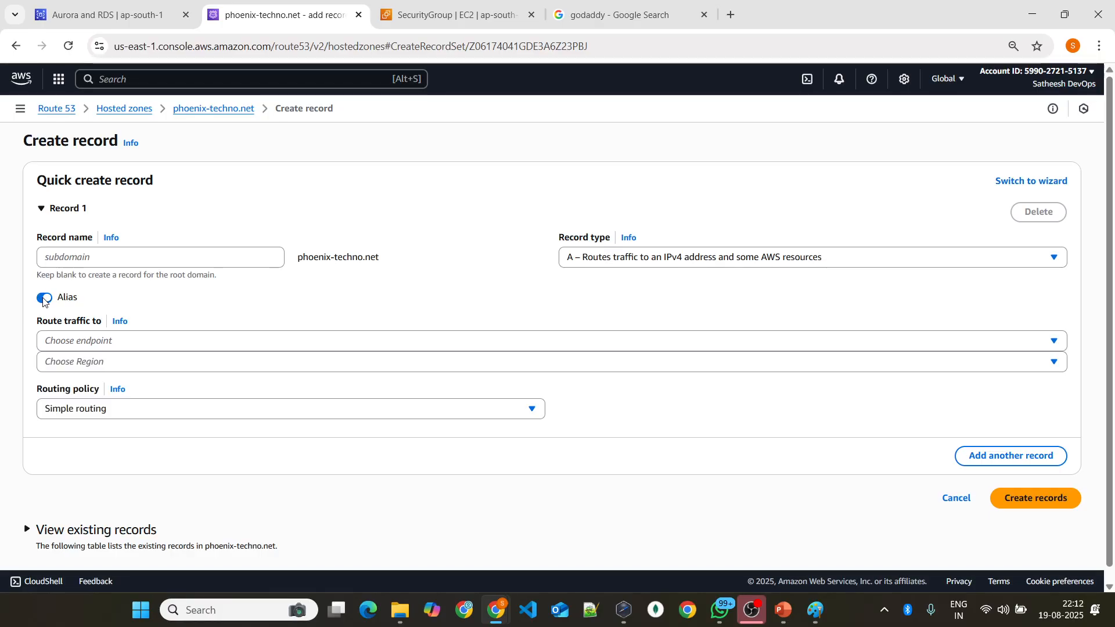
pyautogui.click(44, 298)
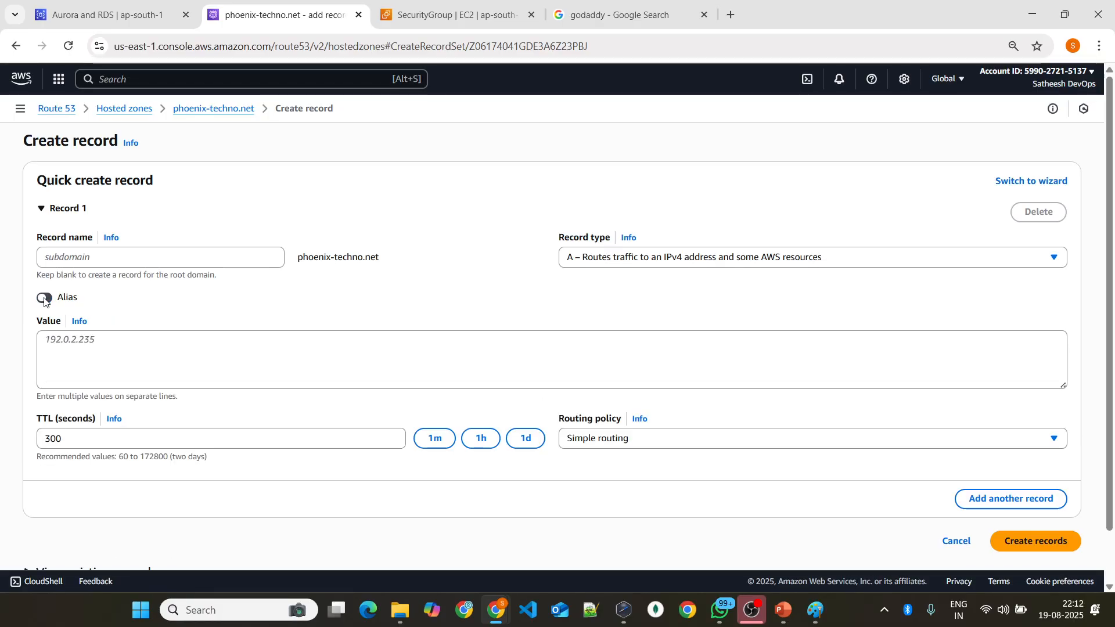
pyautogui.click(124, 250)
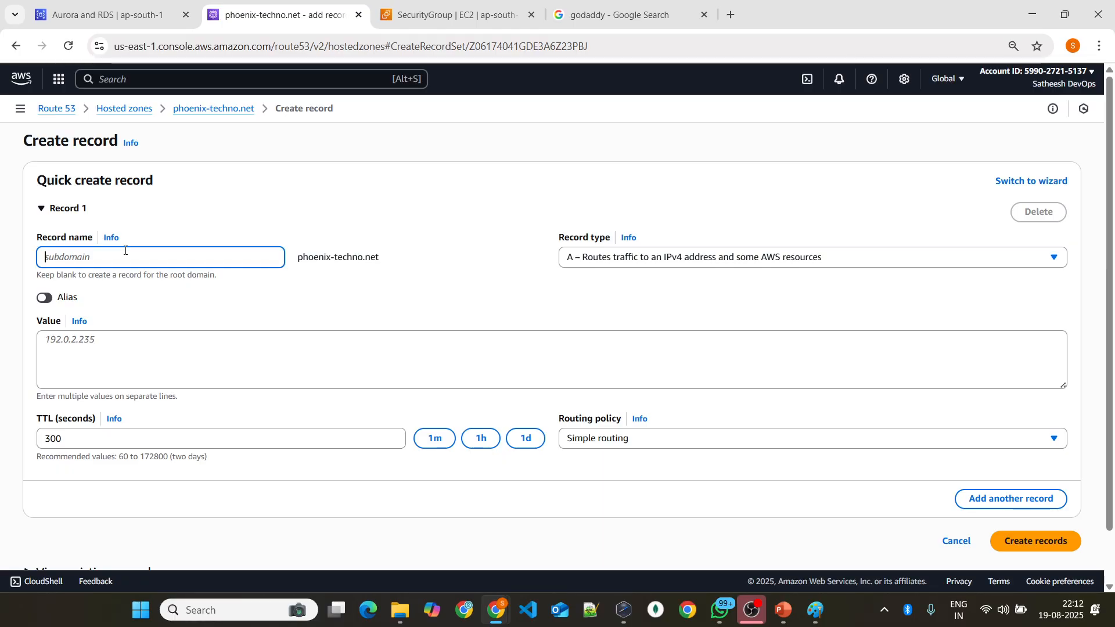
pyautogui.write('hello')
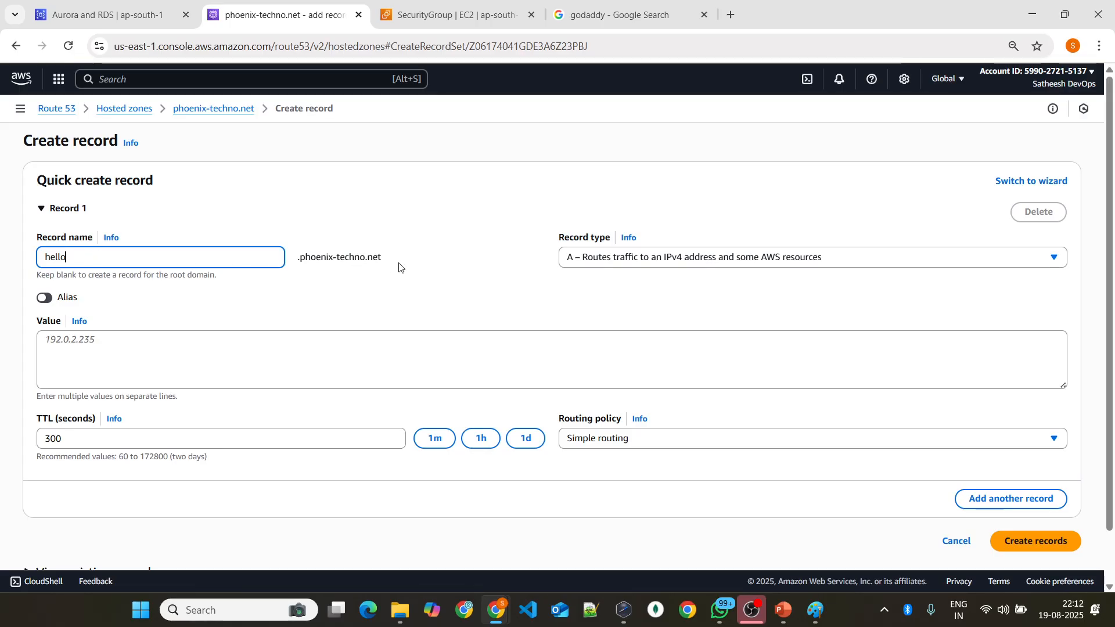
pyautogui.click(669, 259)
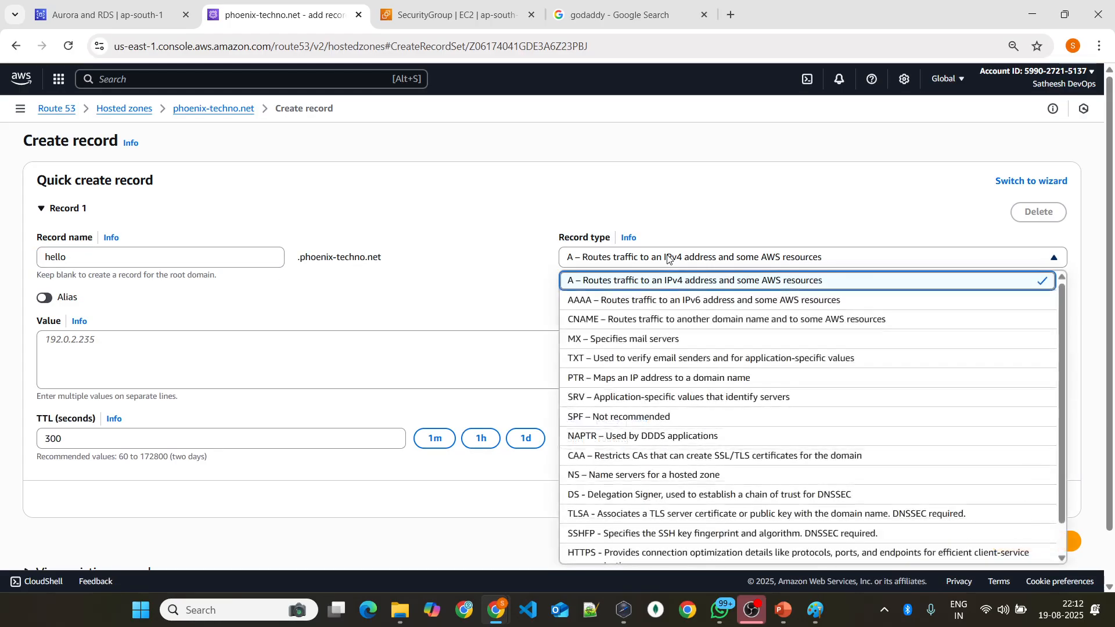
pyautogui.click(624, 220)
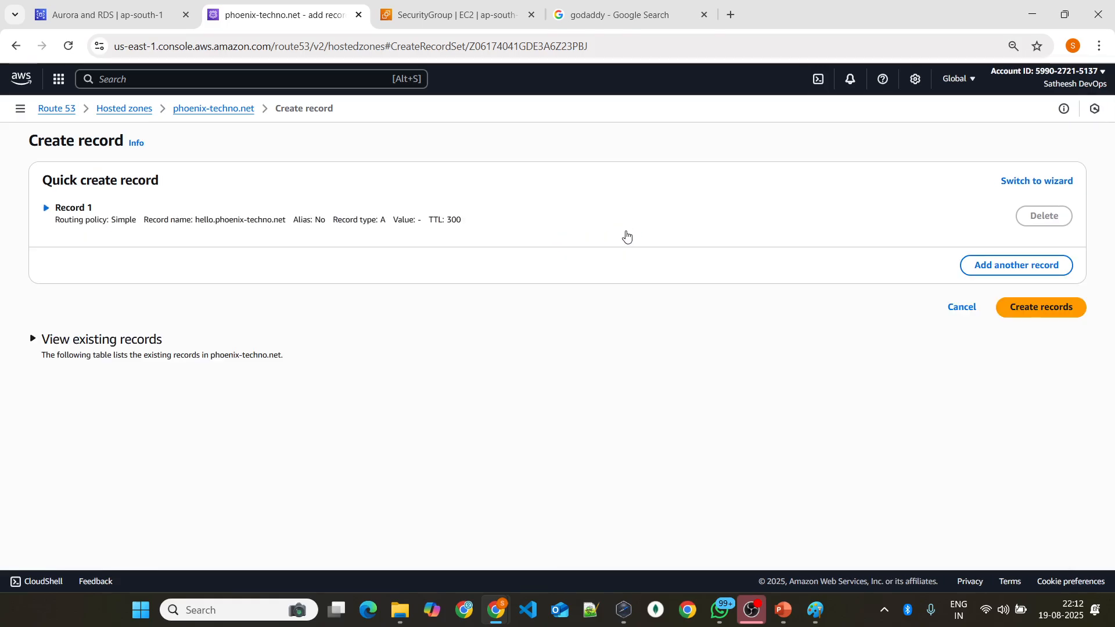
pyautogui.click(45, 209)
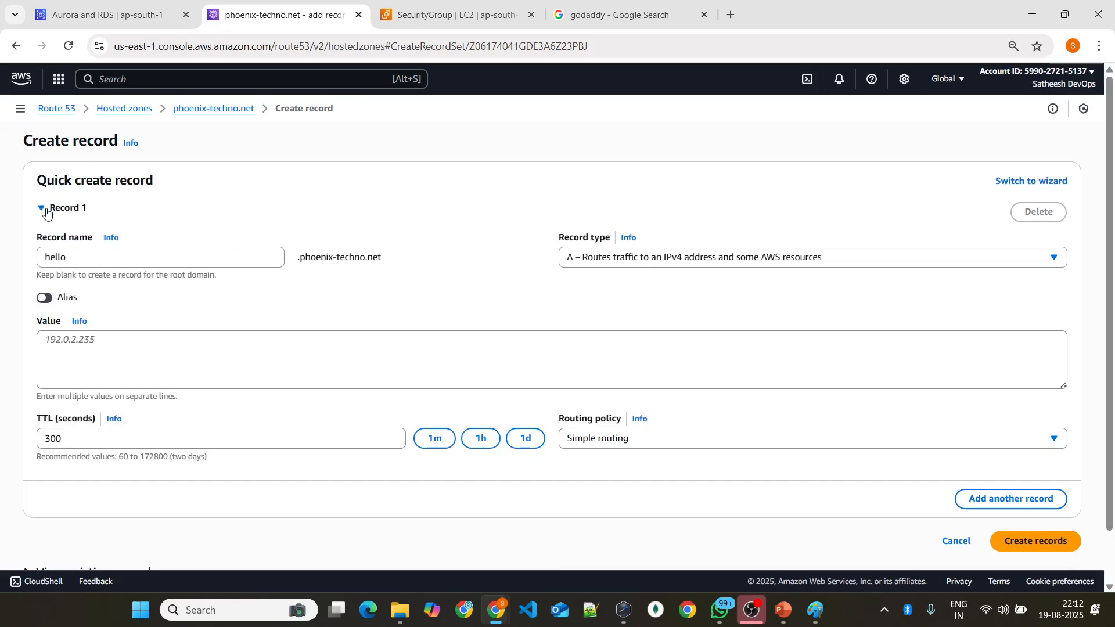
pyautogui.click(42, 297)
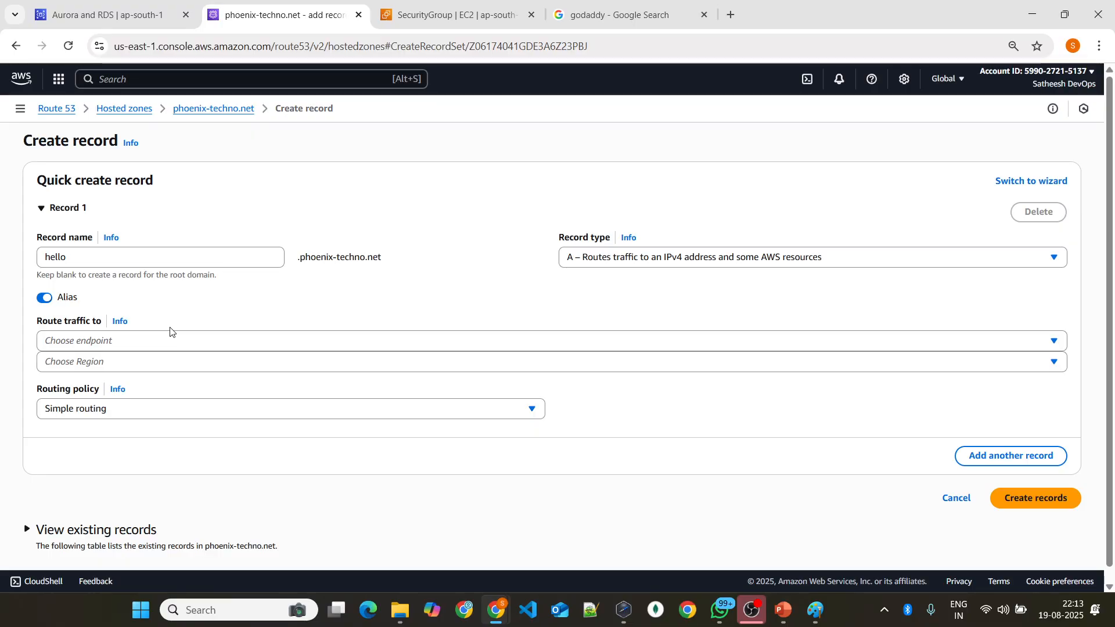
# Step: Route the alias to an Application and Classic Load Balancer in the Asia Pacific (Mumbai) region
pyautogui.click(176, 341)
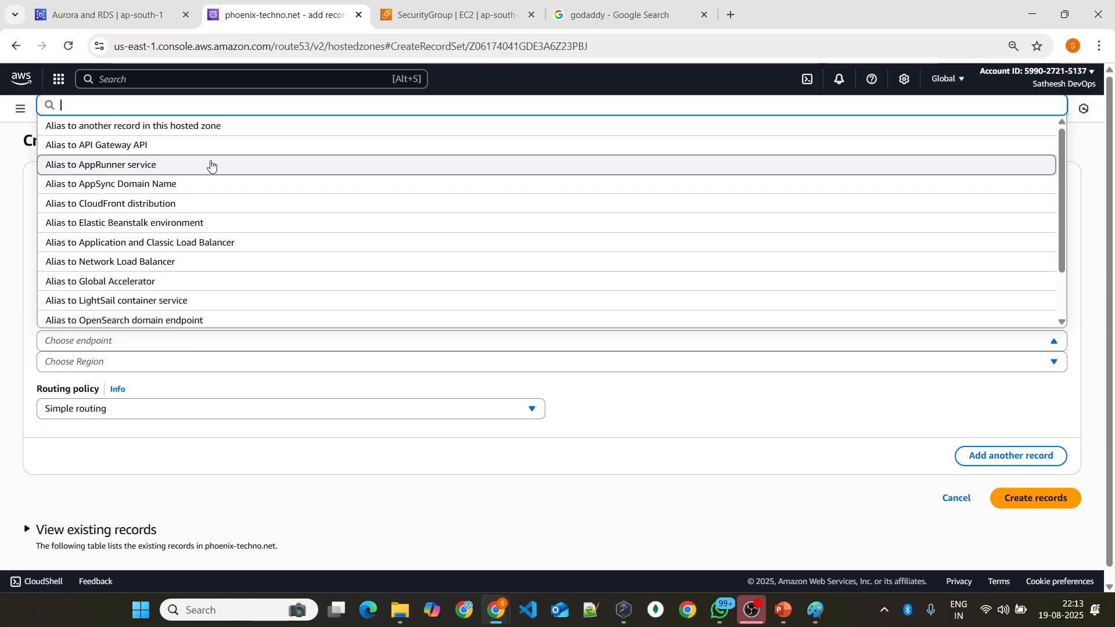
pyautogui.click(141, 244)
pyautogui.click(145, 366)
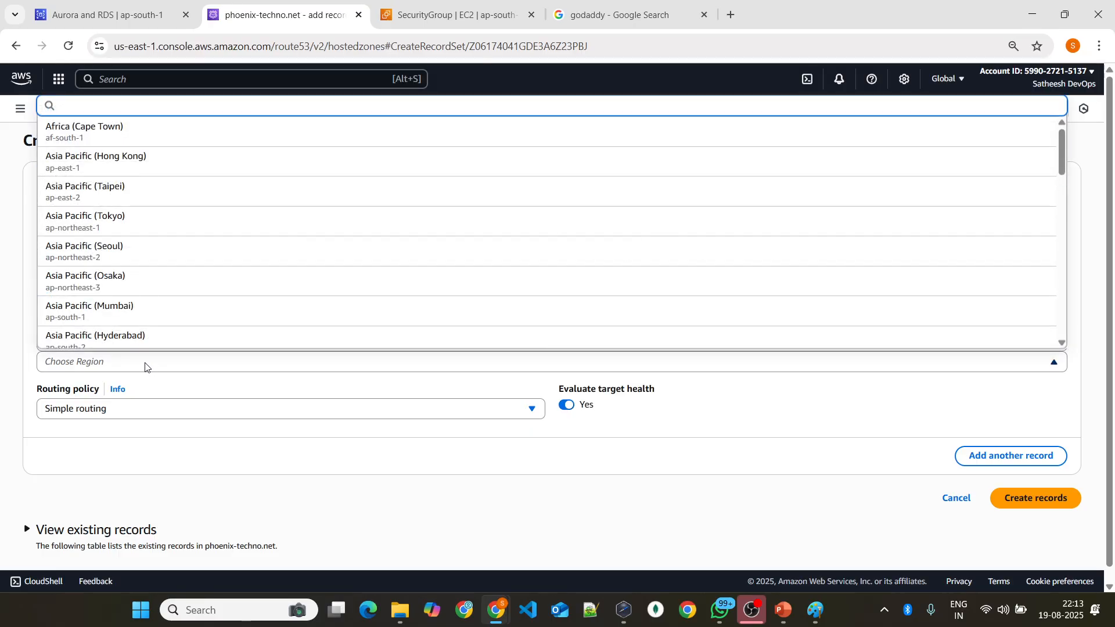
pyautogui.click(150, 312)
pyautogui.scroll(-1, 190, 378)
# Step: Check for available load balancers, try arbitrary text as the load balancer value, and clear it
pyautogui.click(170, 347)
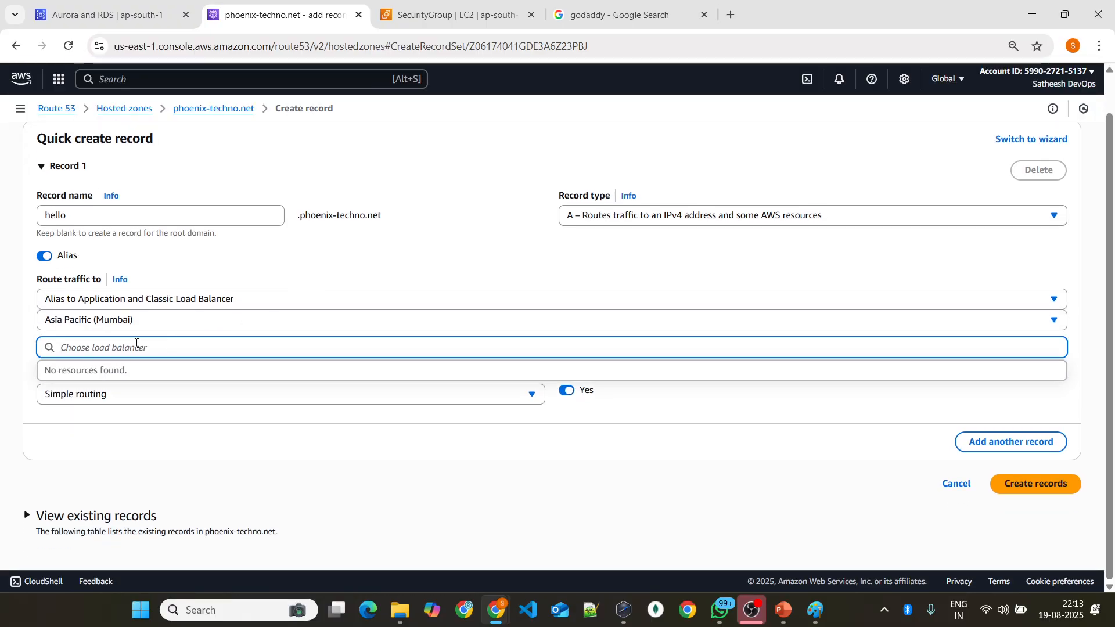
pyautogui.click(276, 274)
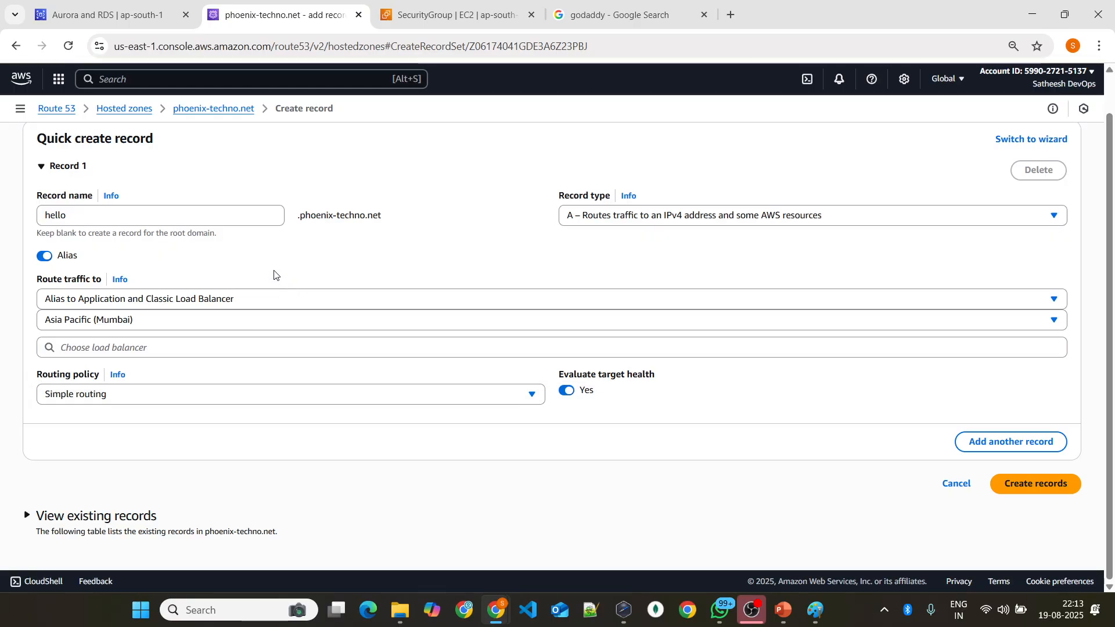
pyautogui.click(161, 346)
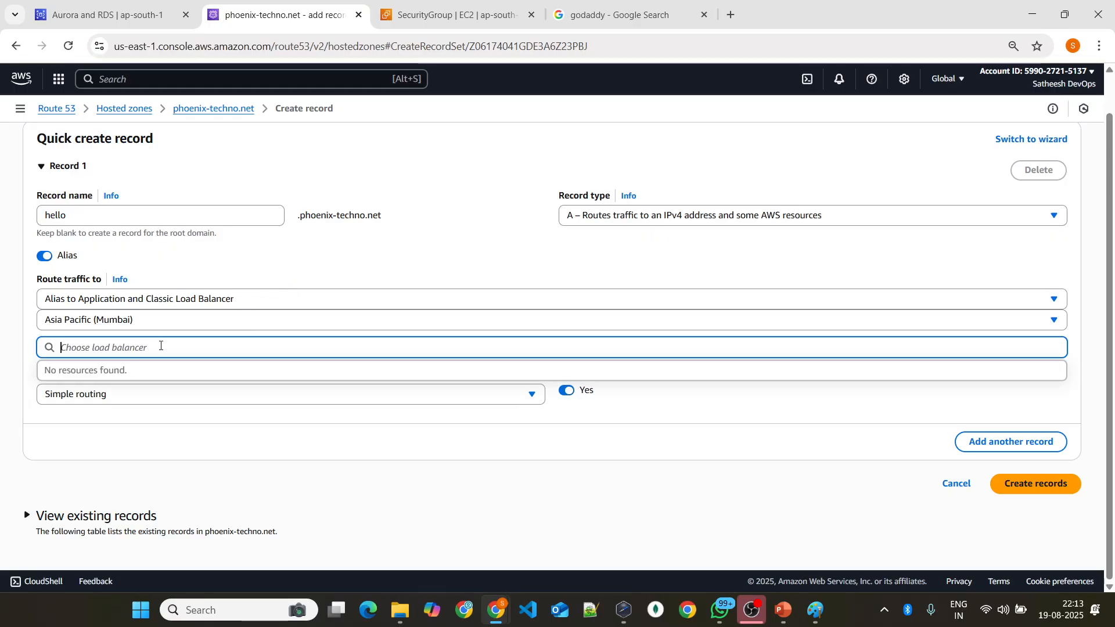
pyautogui.write('jfighwejfn')
pyautogui.press('BackSpace')
pyautogui.press('BackSpace')
pyautogui.press('BackSpace')
pyautogui.press('BackSpace')
pyautogui.press('BackSpace')
pyautogui.press('BackSpace')
pyautogui.press('BackSpace')
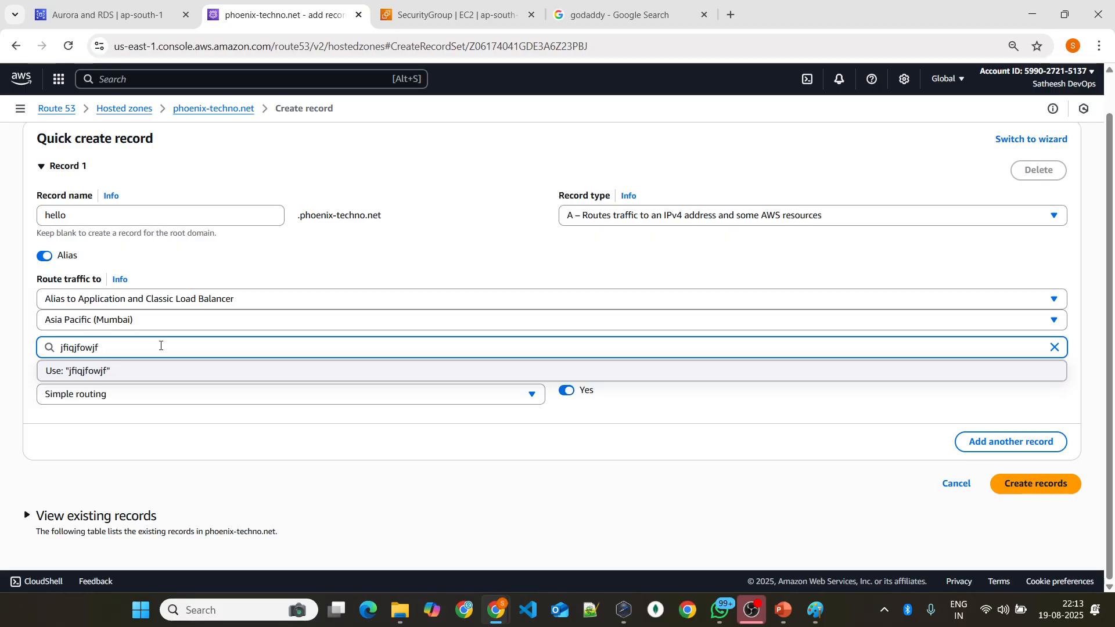
pyautogui.press('BackSpace')
pyautogui.press('BackSpace')
pyautogui.press('BackSpace')
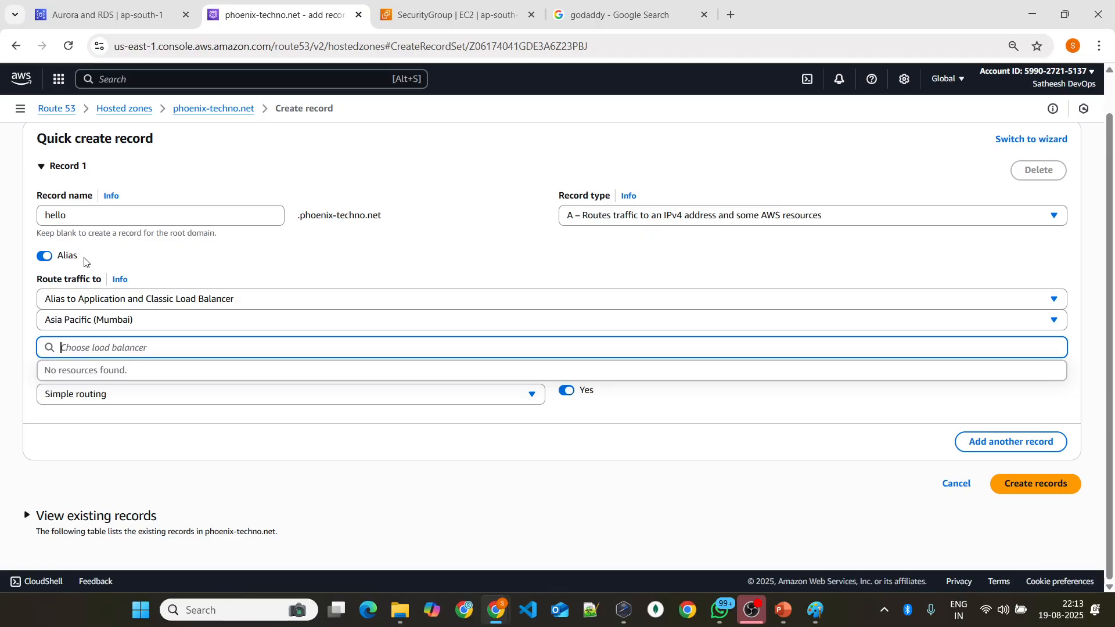
# Step: Try an S3 website endpoint in Asia Pacific (Hong Kong) as the alias target, and return to the phoenix-techno.net zone without creating the record
pyautogui.click(178, 300)
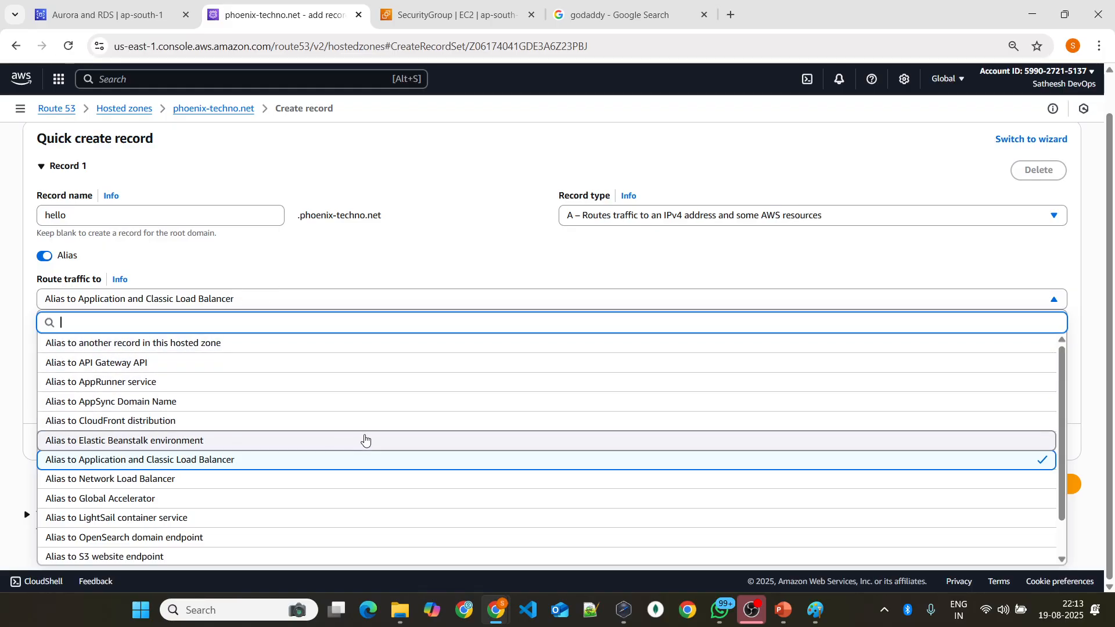
pyautogui.scroll(-1, 244, 455)
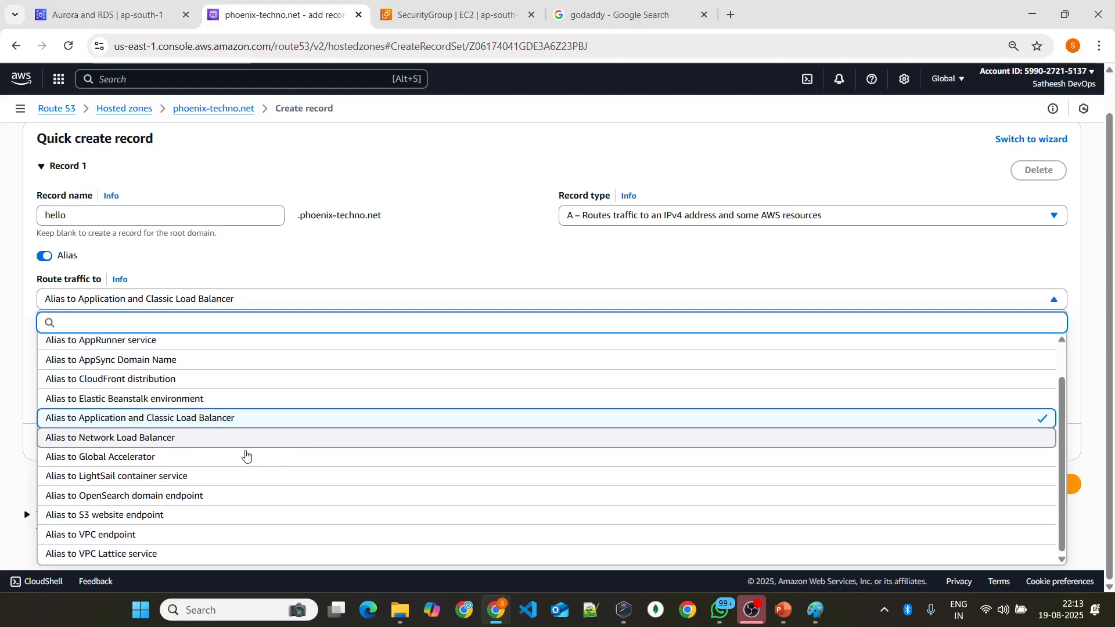
pyautogui.click(129, 519)
pyautogui.click(66, 350)
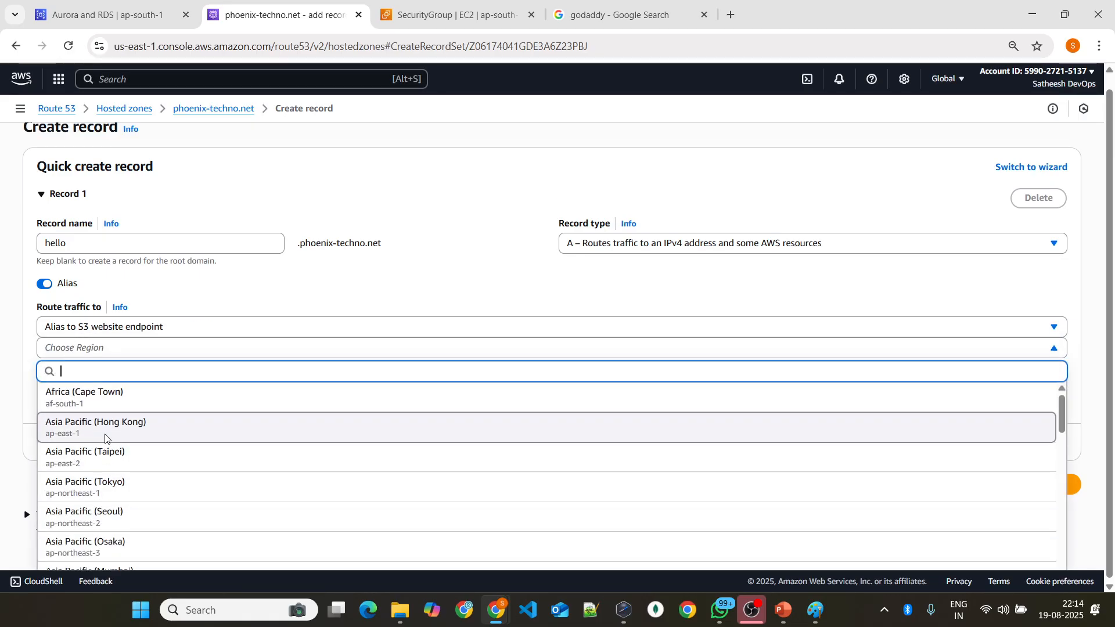
pyautogui.click(111, 425)
pyautogui.click(112, 383)
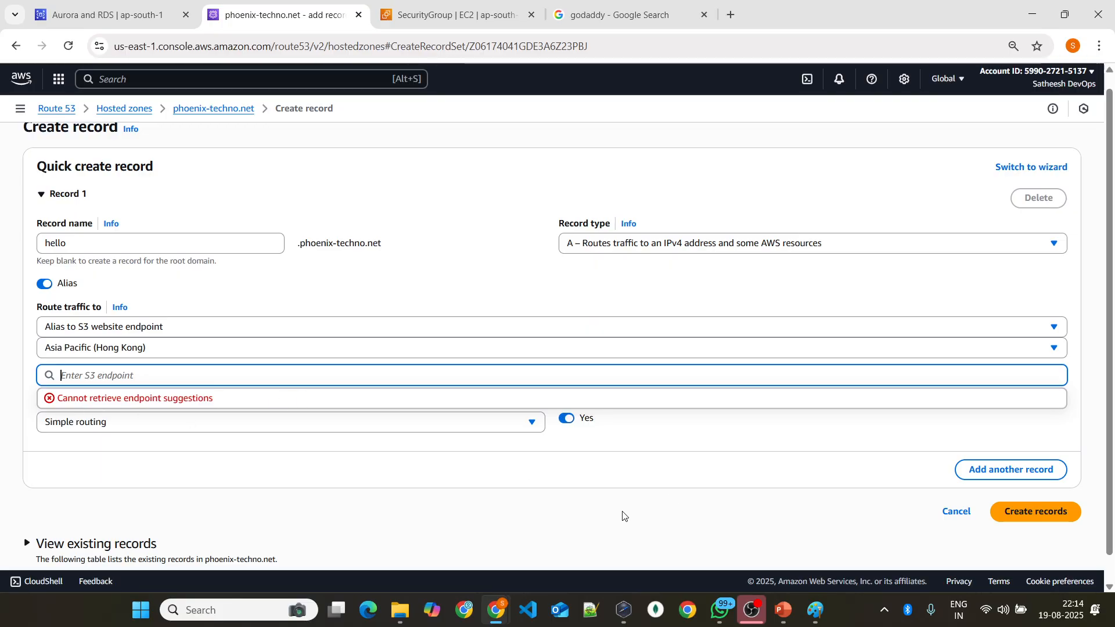
pyautogui.click(204, 110)
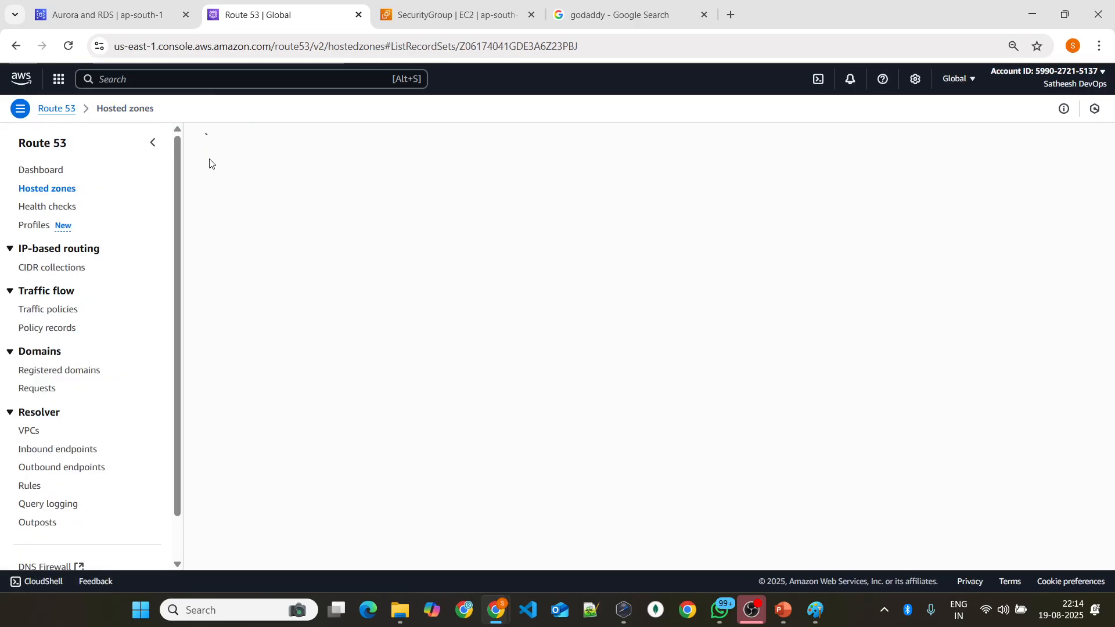
# Step: Switch to the AWS.pptx presentation in PowerPoint
pyautogui.moveTo(787, 620)
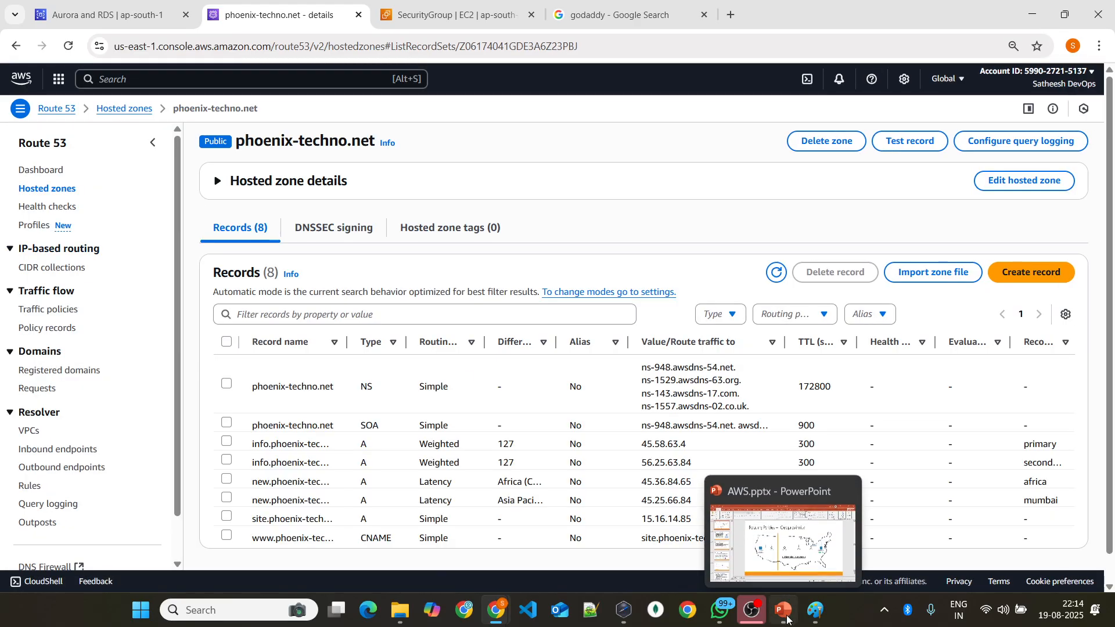